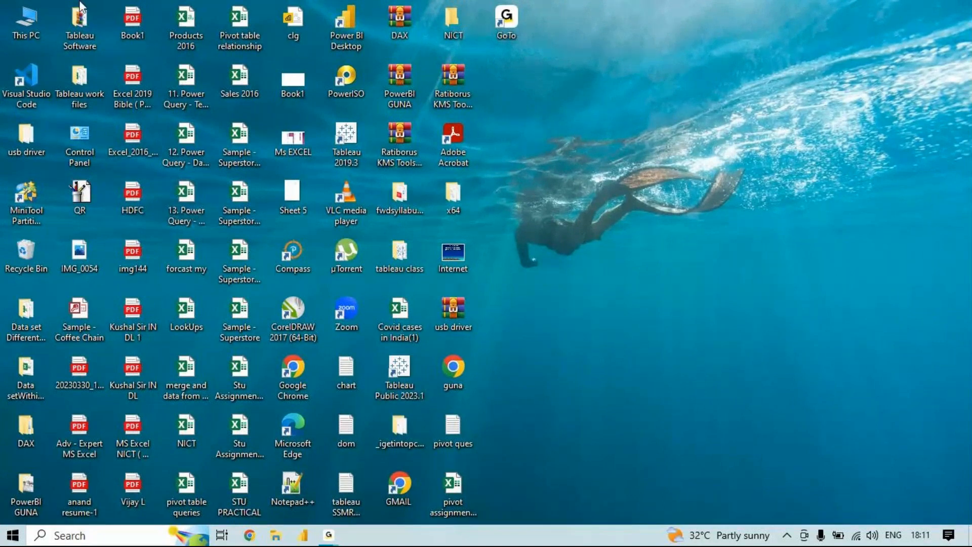
# - Open the MCC Pivot Table workbook from the recent files and clear the data selection by selecting cell F17
pyautogui.doubleClick(40, 17)
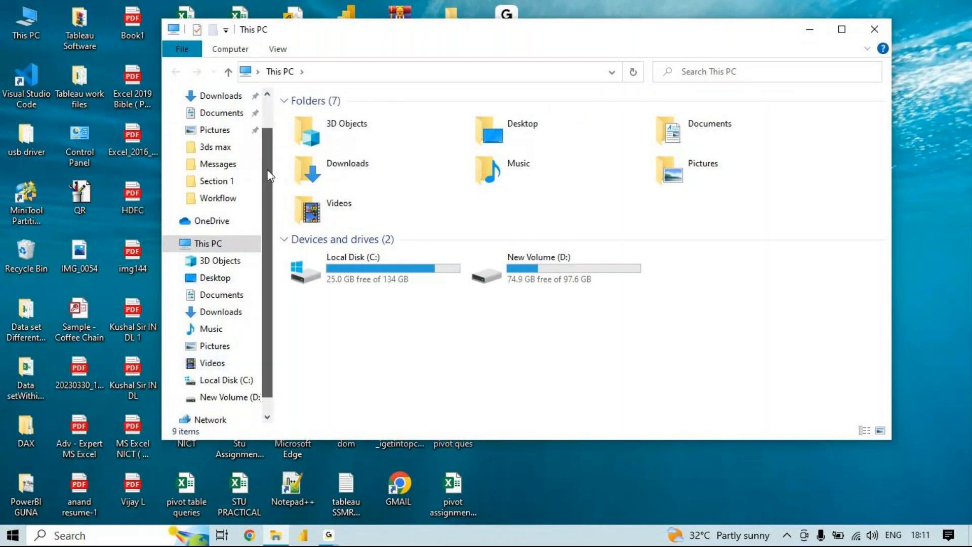
pyautogui.scroll(2, 266, 169)
pyautogui.click(247, 106)
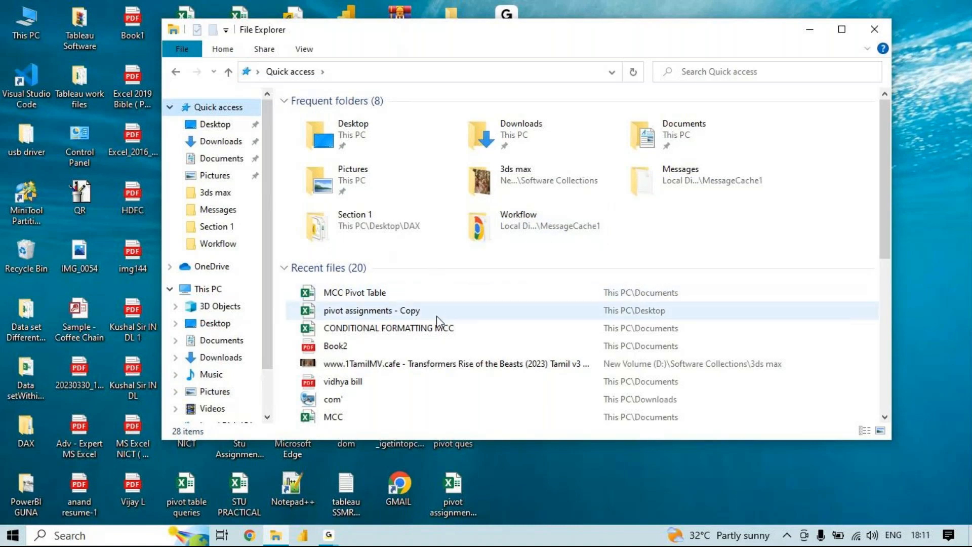
pyautogui.doubleClick(441, 296)
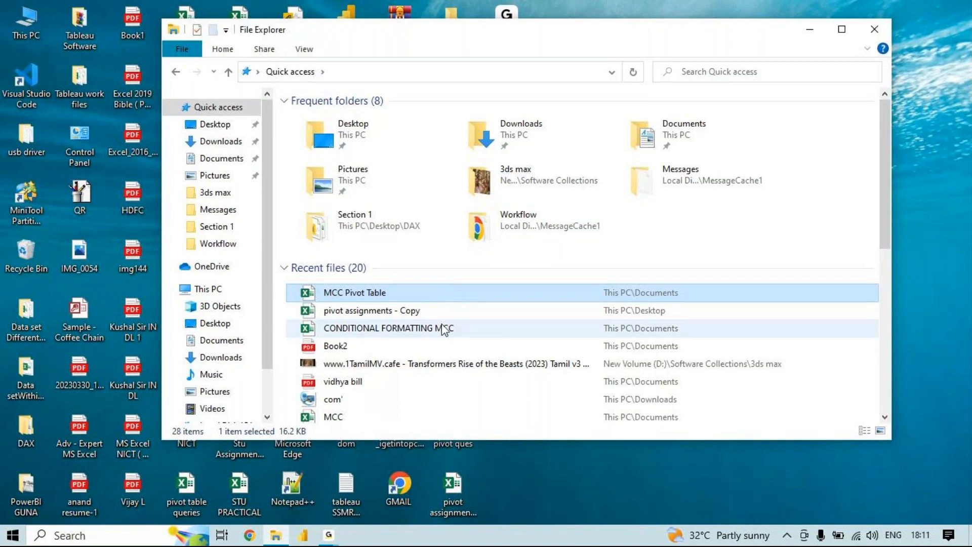
pyautogui.doubleClick(454, 293)
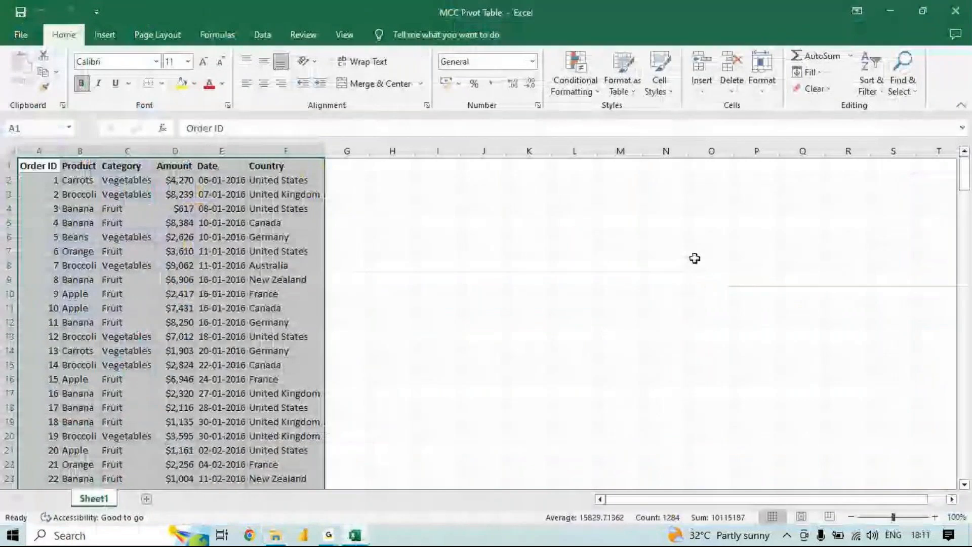
pyautogui.moveTo(365, 540)
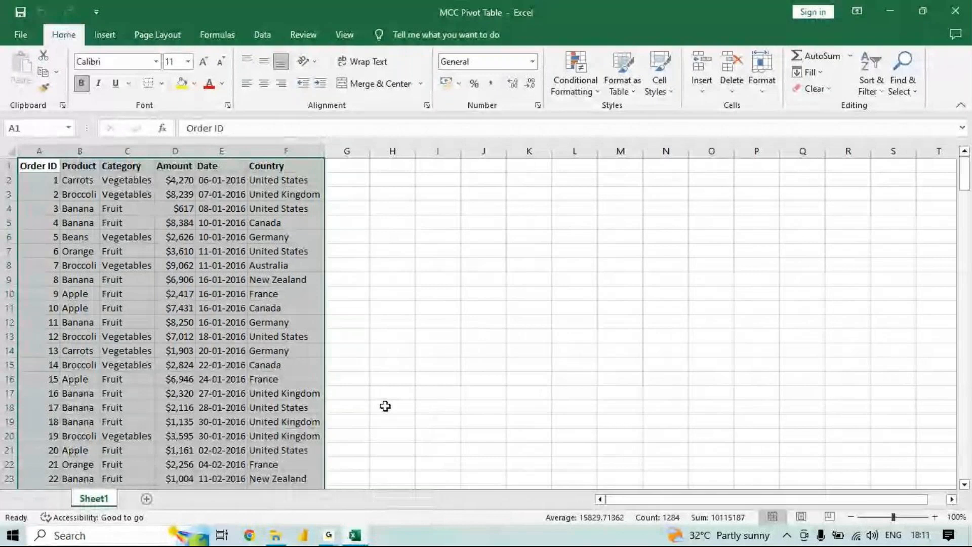
pyautogui.click(295, 388)
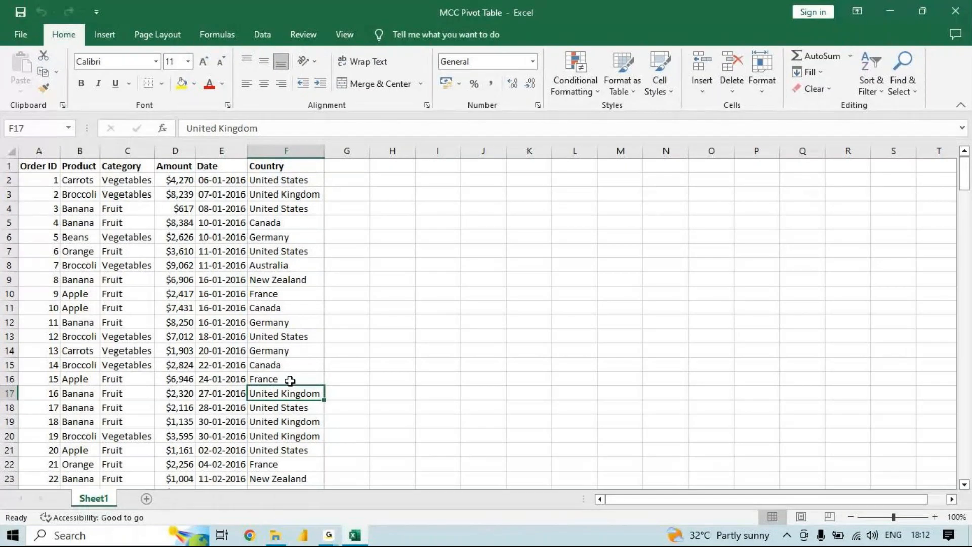
# - Open a maximized Notepad window through Run and enter the heading "pivot table"
pyautogui.press('super+r')
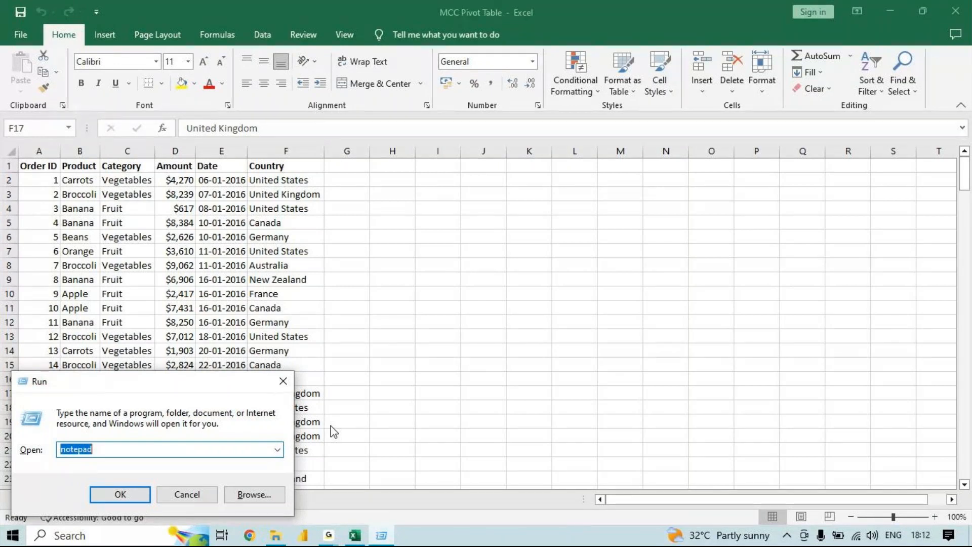
pyautogui.press('Return')
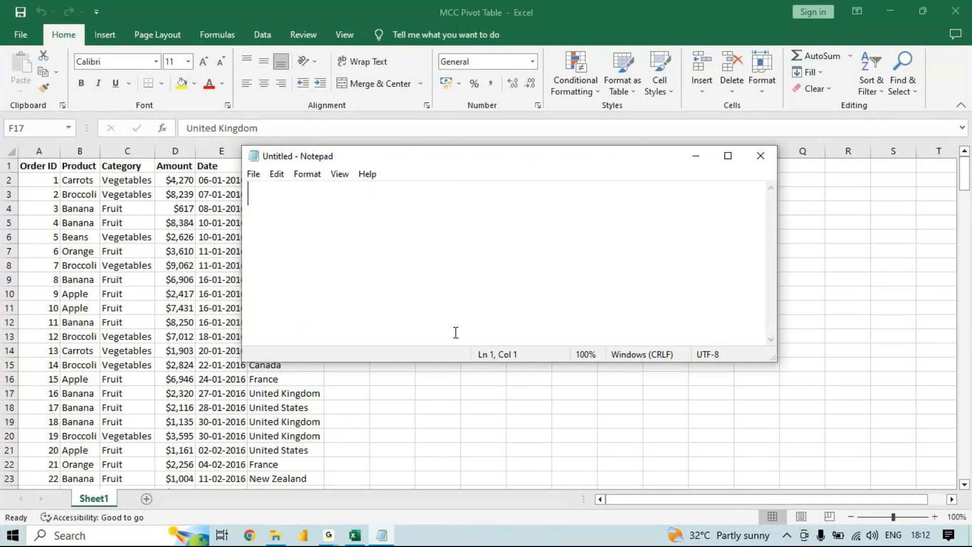
pyautogui.click(728, 156)
pyautogui.write('pi')
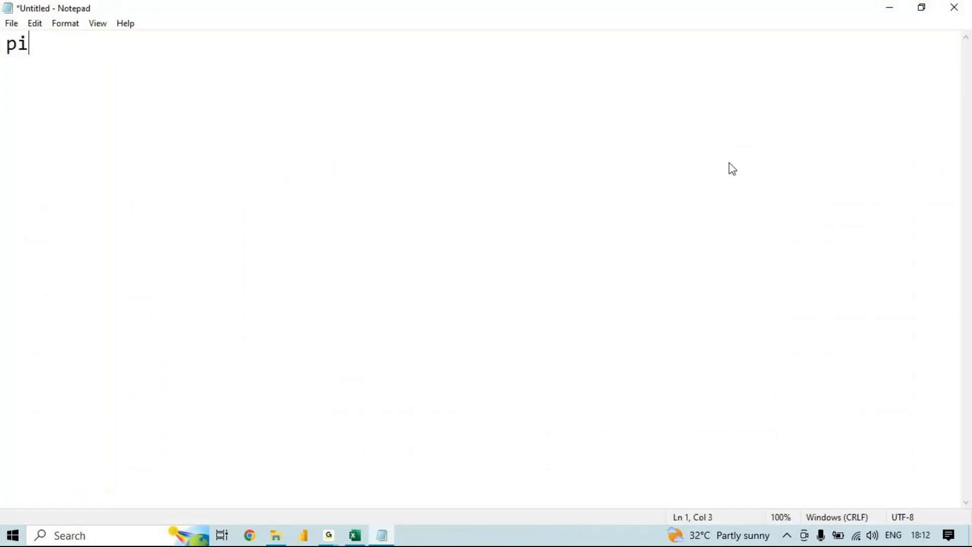
pyautogui.write('vot table')
pyautogui.press('Return')
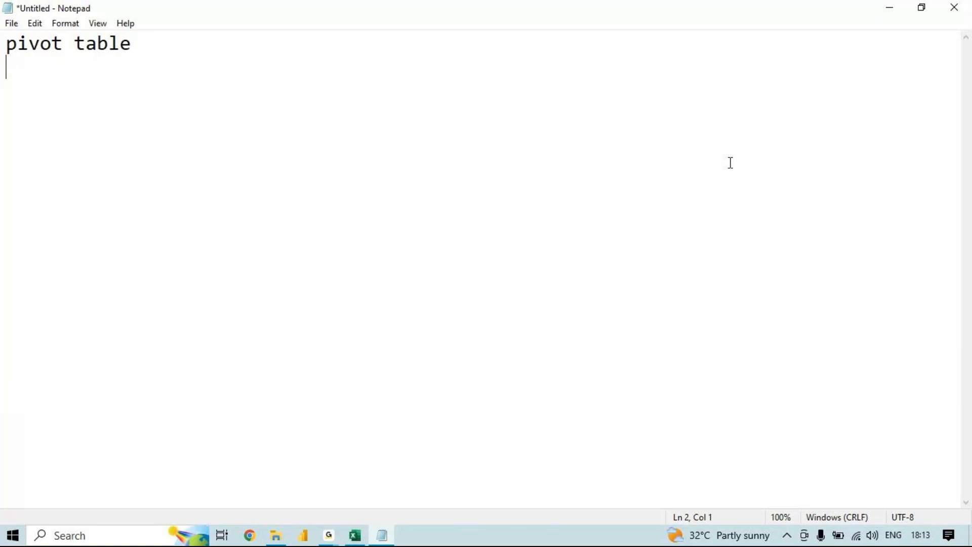
# - Switch back to Excel and examine the order data down to its last row, including the Order ID, Product, Category, Amount and Date columns
pyautogui.click(888, 8)
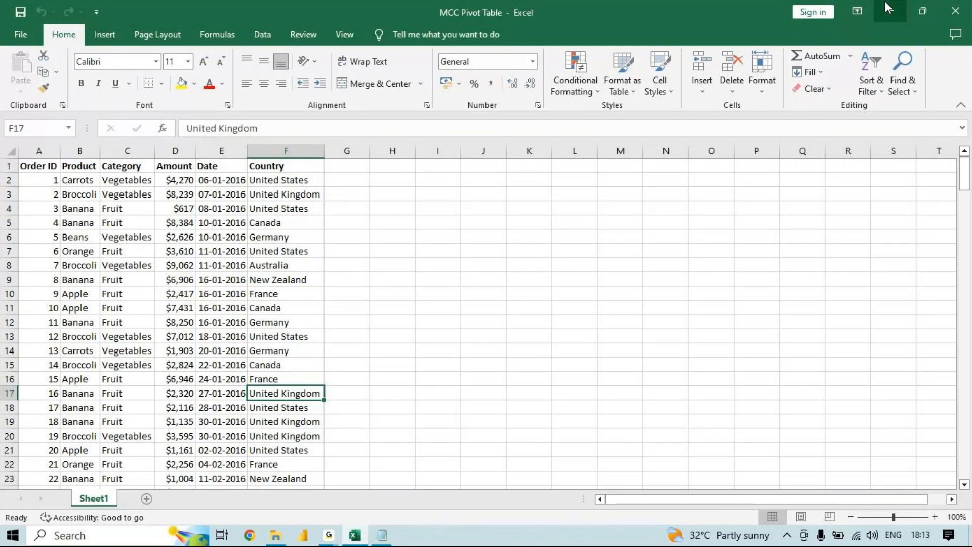
pyautogui.hotkey('ctrl', 'Down')
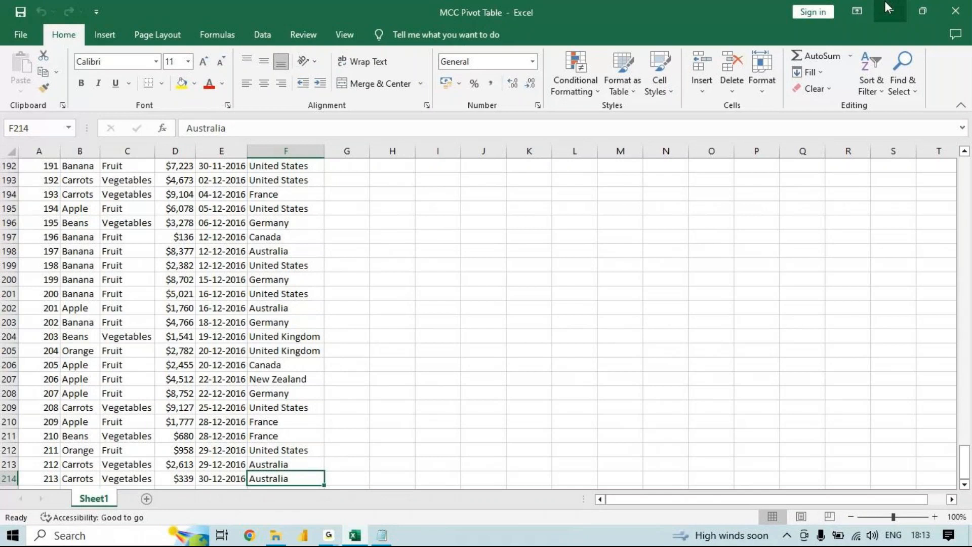
pyautogui.hotkey('ctrl', 'Up')
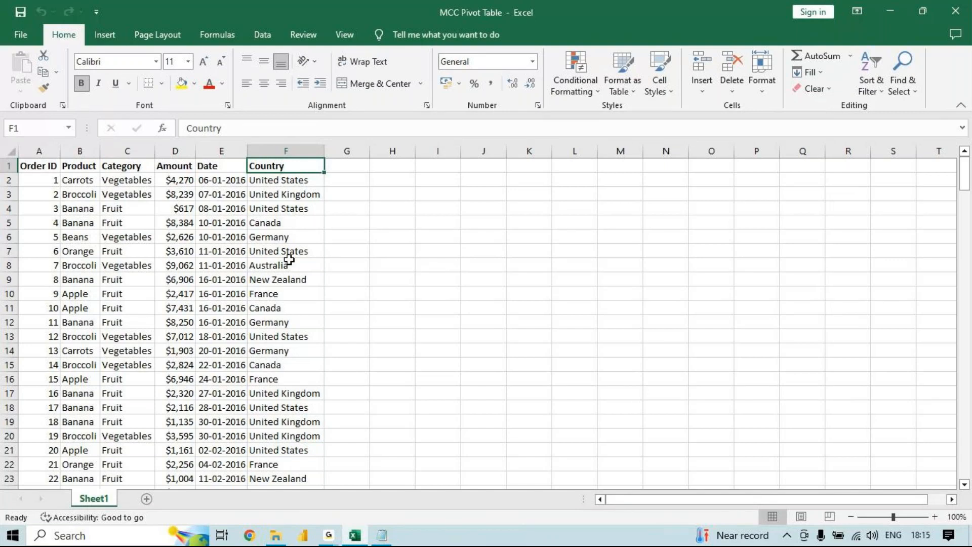
pyautogui.click(39, 151)
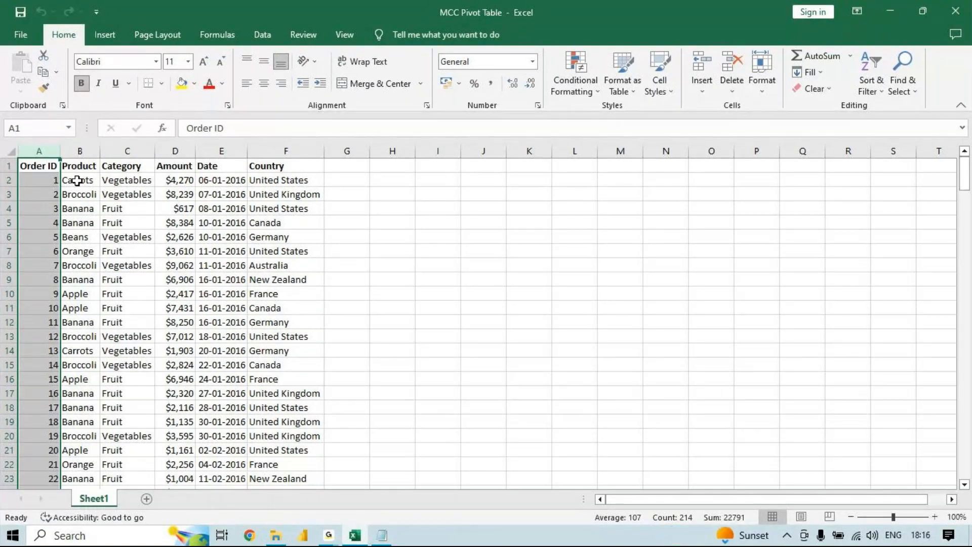
pyautogui.moveTo(76, 180); pyautogui.dragTo(84, 208)
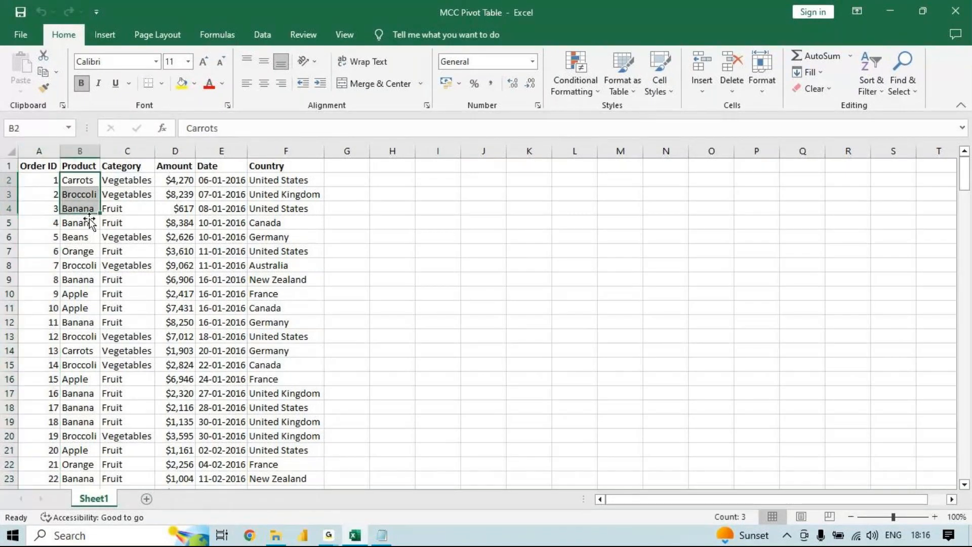
pyautogui.moveTo(121, 180); pyautogui.dragTo(107, 245)
pyautogui.moveTo(126, 180); pyautogui.dragTo(79, 294)
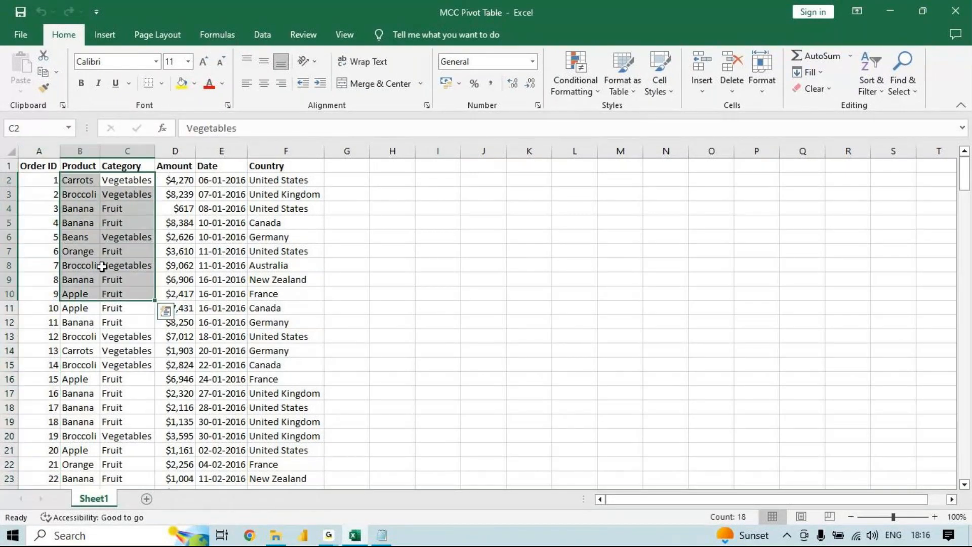
pyautogui.click(172, 183)
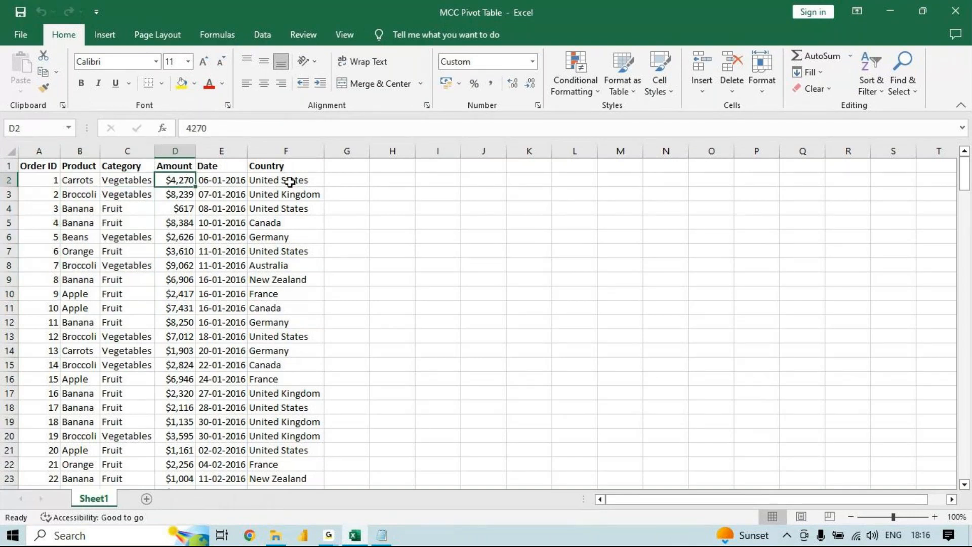
pyautogui.moveTo(197, 183); pyautogui.dragTo(203, 184)
pyautogui.click(204, 186)
pyautogui.hotkey('ctrl', 'Down')
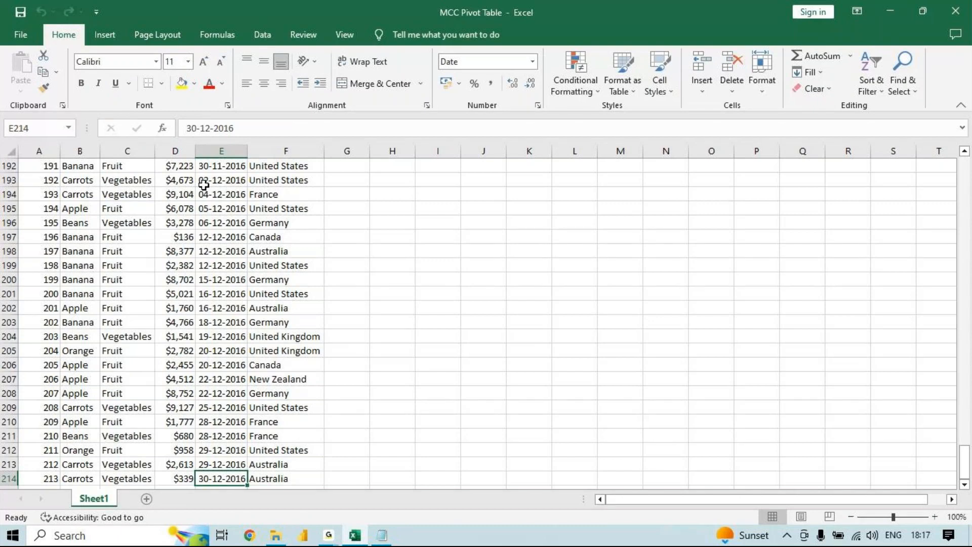
# - Switch to Notepad and add the question "1) What is total amount exported each Product ?" below the heading, leaving blank lines between
pyautogui.click(382, 535)
pyautogui.press('Return')
pyautogui.press('Return')
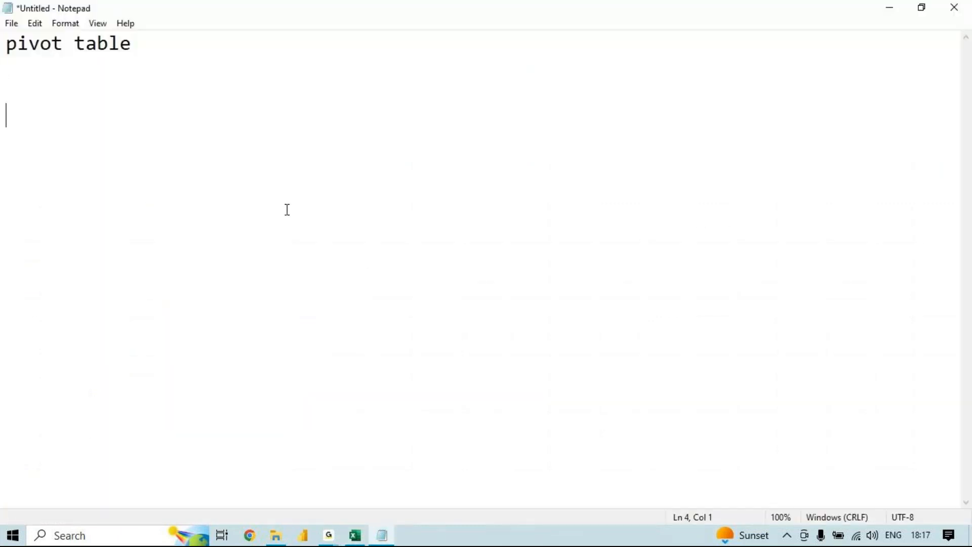
pyautogui.write('1)')
pyautogui.press('BackSpace')
pyautogui.write('What is tht')
pyautogui.press('BackSpace')
pyautogui.press('BackSpace')
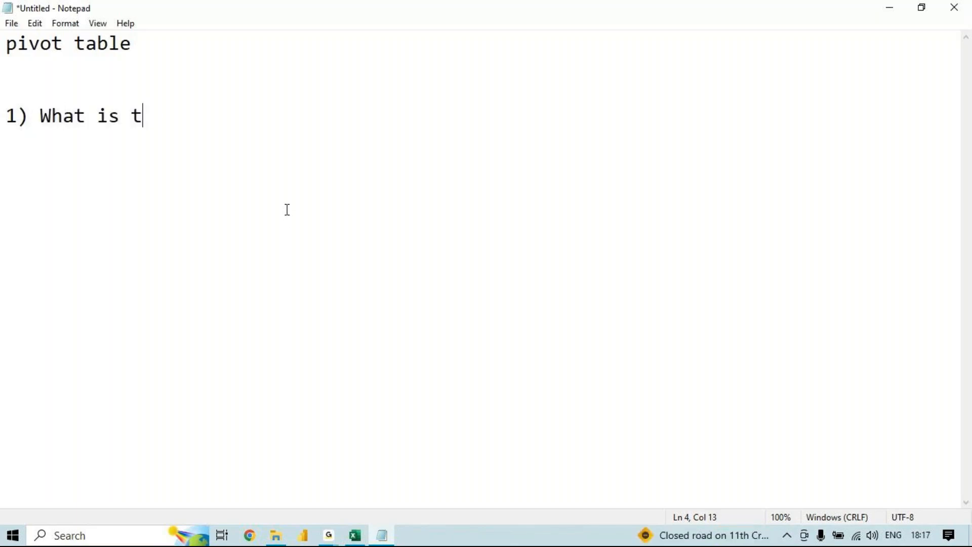
pyautogui.write('otsal')
pyautogui.press('BackSpace')
pyautogui.press('BackSpace')
pyautogui.press('BackSpace')
pyautogui.write('al amount export')
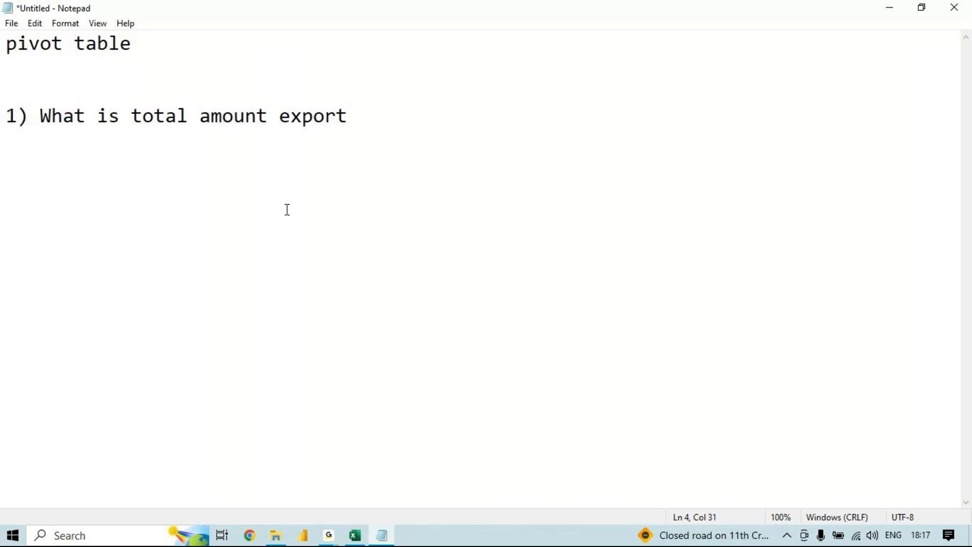
pyautogui.write('ed each ')
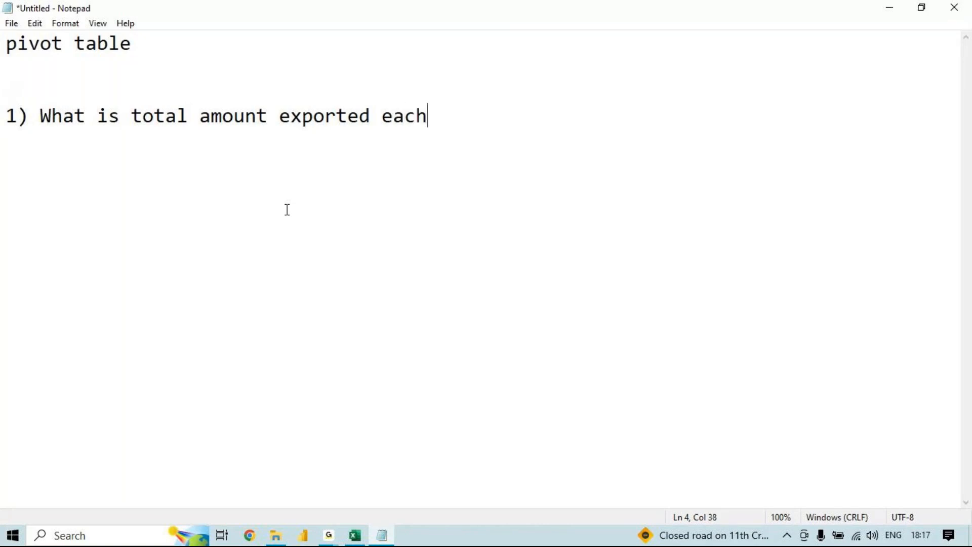
pyautogui.write('Product >')
pyautogui.press('BackSpace')
pyautogui.write('?')
pyautogui.press('Return')
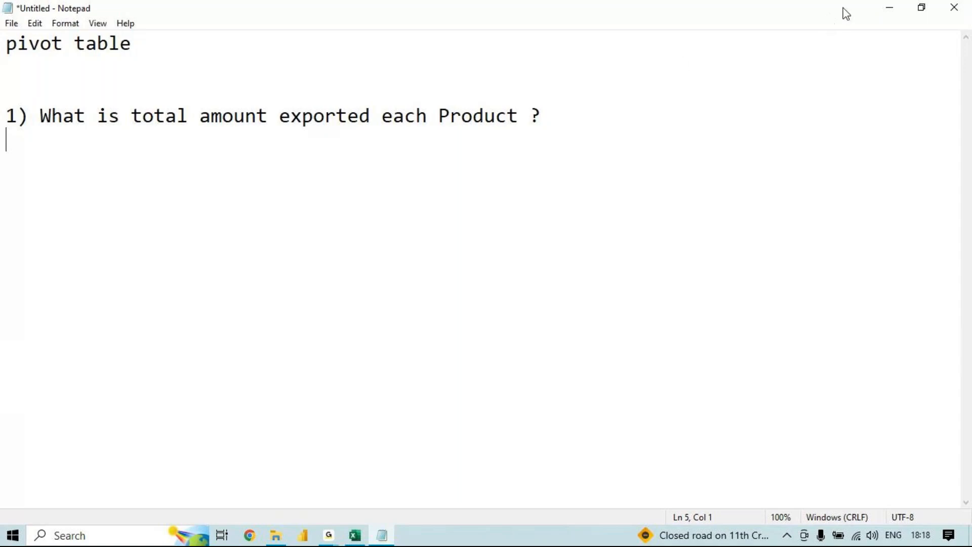
# - Switch back to Excel and select the whole order data range on Sheet1
pyautogui.click(886, 10)
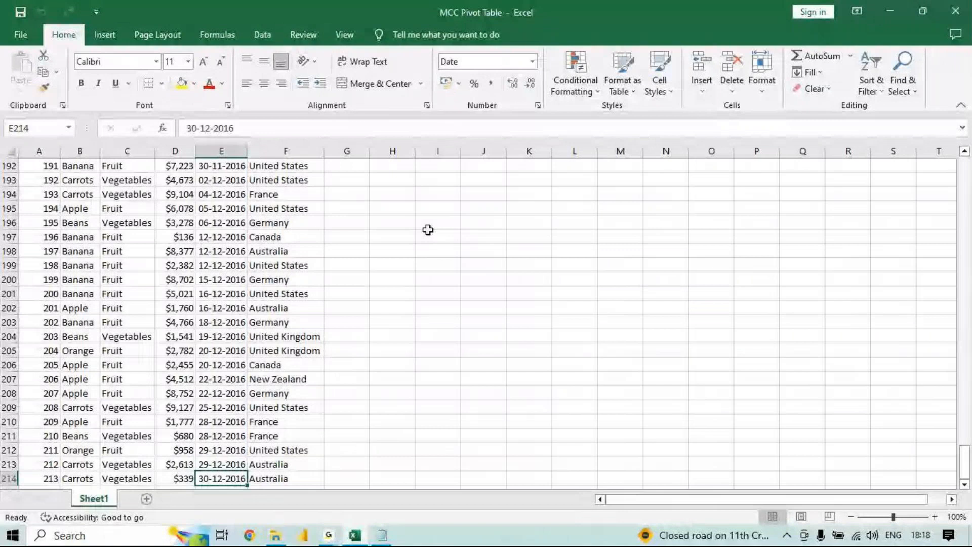
pyautogui.hotkey('ctrl', 'Up')
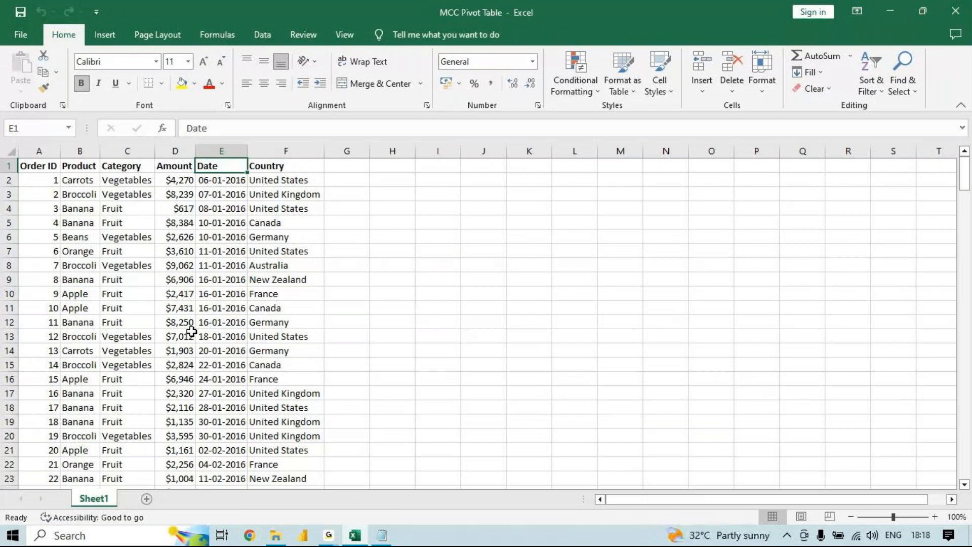
pyautogui.hotkey('ctrl', 'a')
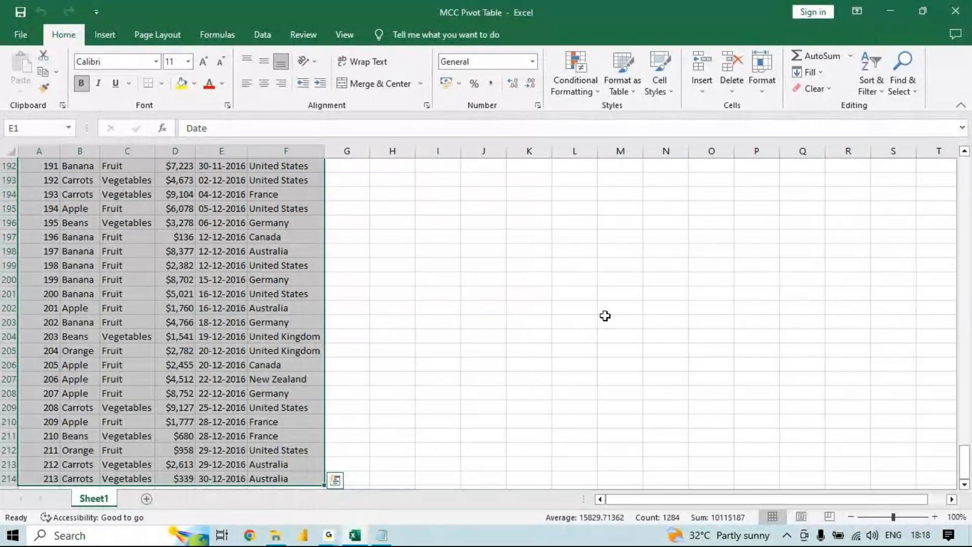
pyautogui.click(104, 36)
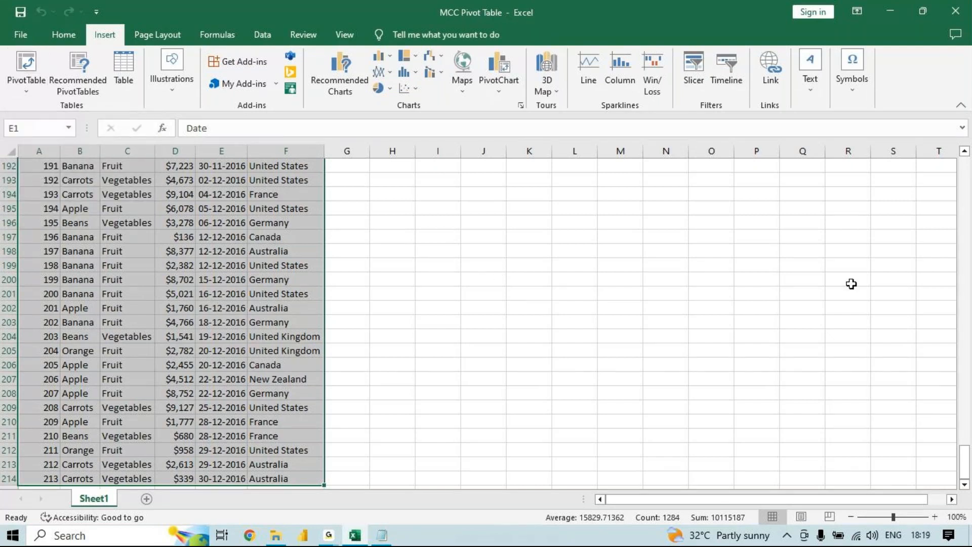
pyautogui.click(968, 167)
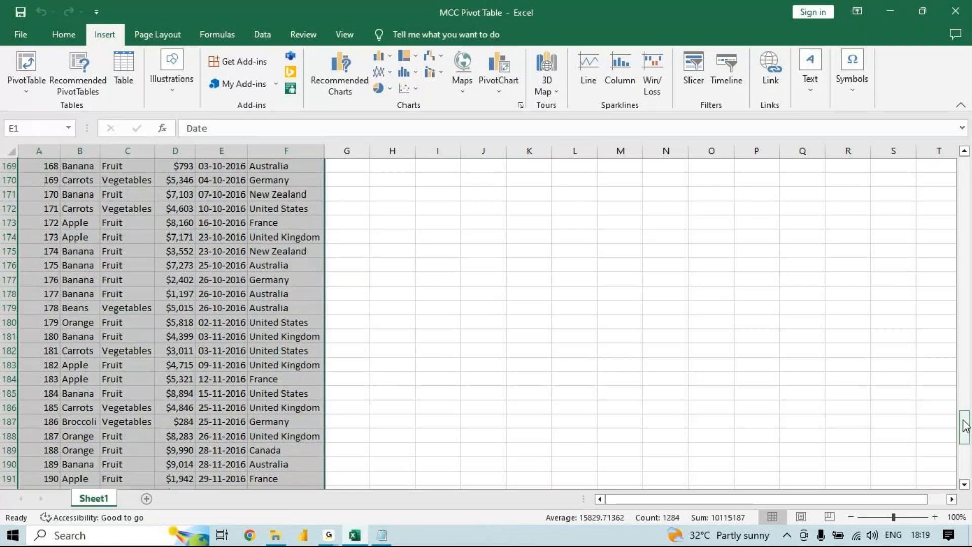
pyautogui.moveTo(965, 426); pyautogui.dragTo(966, 170)
pyautogui.click(89, 296)
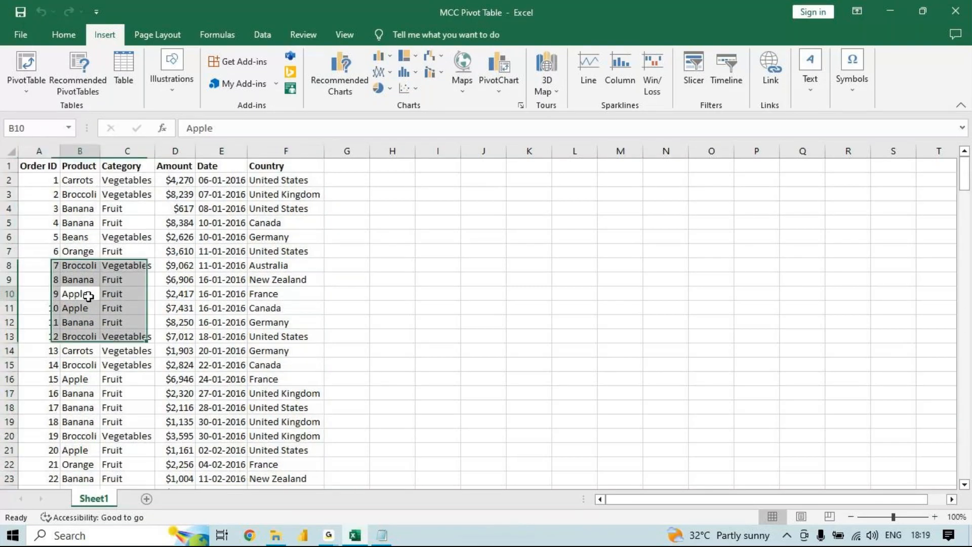
pyautogui.click(118, 290)
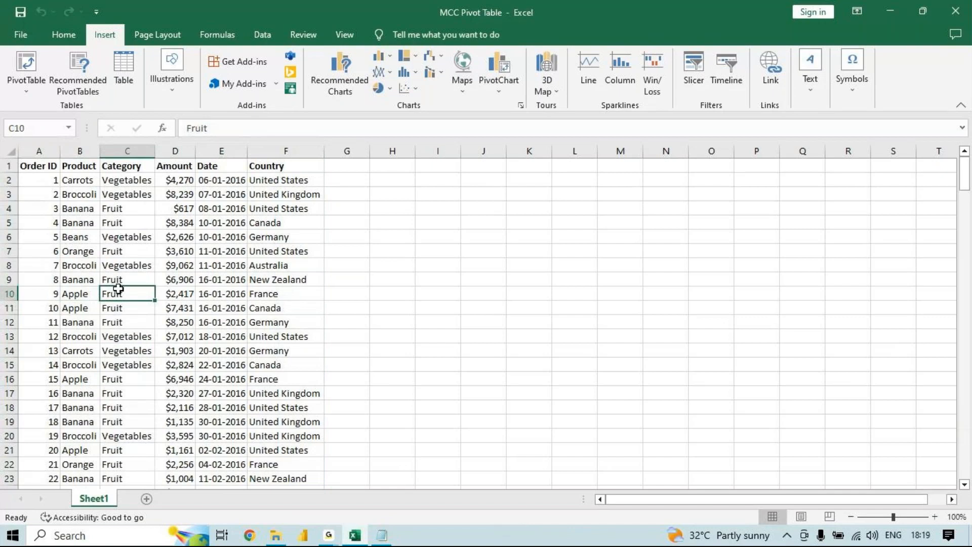
pyautogui.hotkey('shift', 'Down')
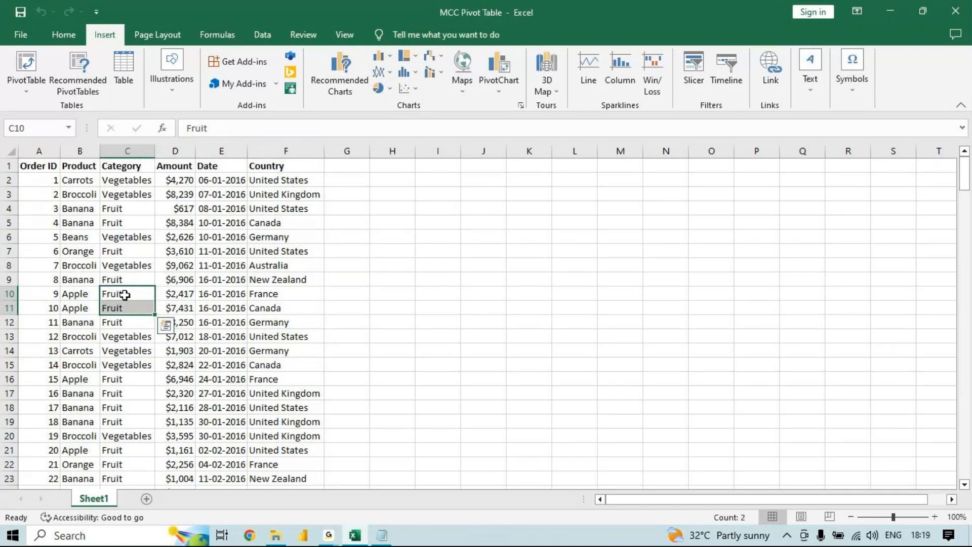
pyautogui.click(125, 294)
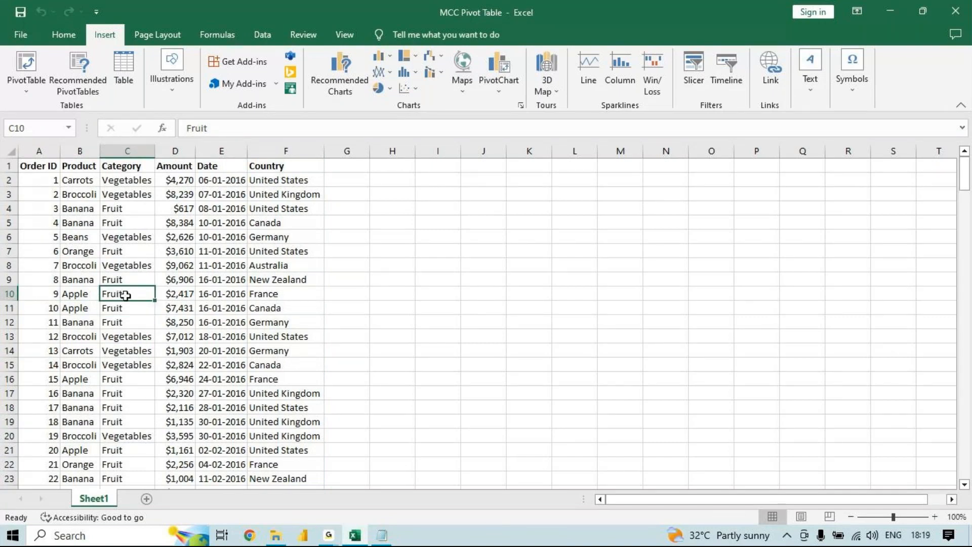
pyautogui.click(181, 279)
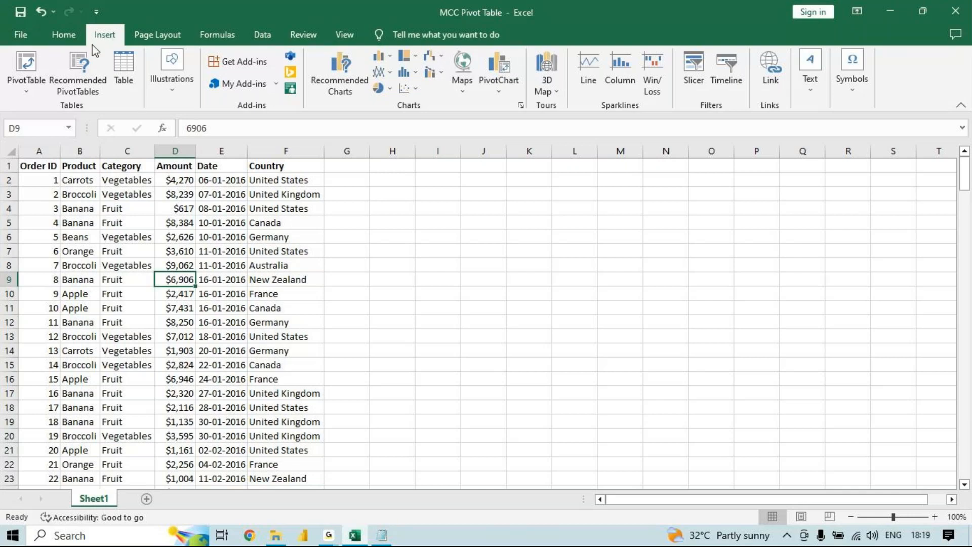
pyautogui.click(35, 62)
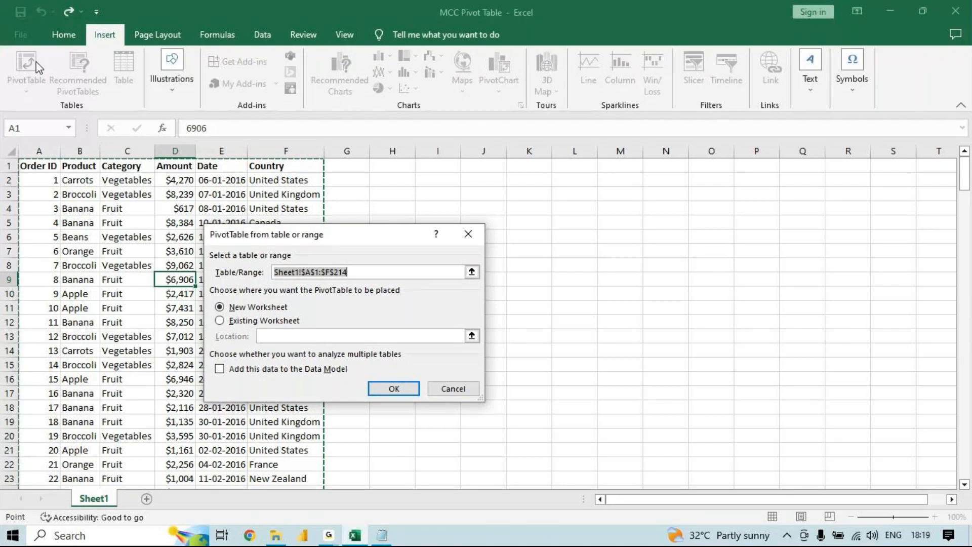
pyautogui.moveTo(347, 236); pyautogui.dragTo(642, 225)
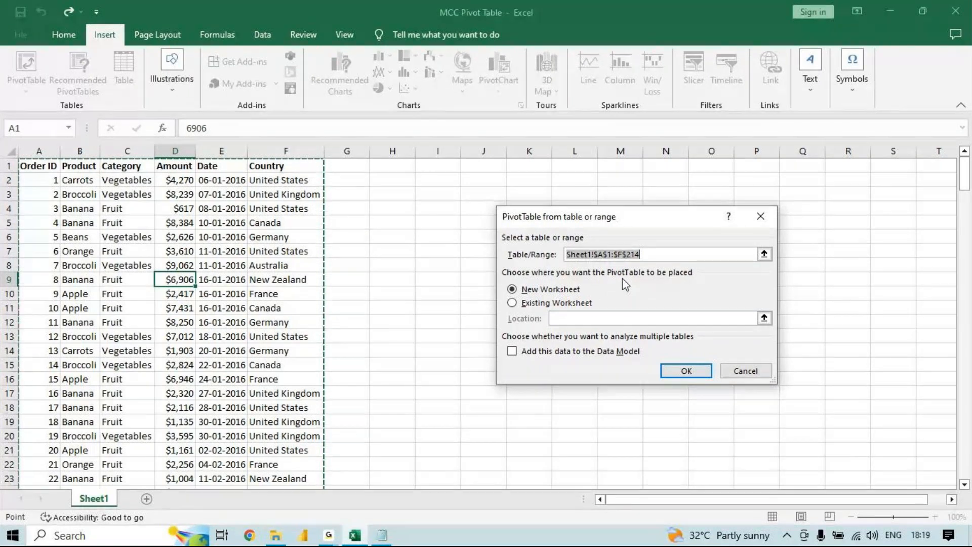
pyautogui.press('Escape')
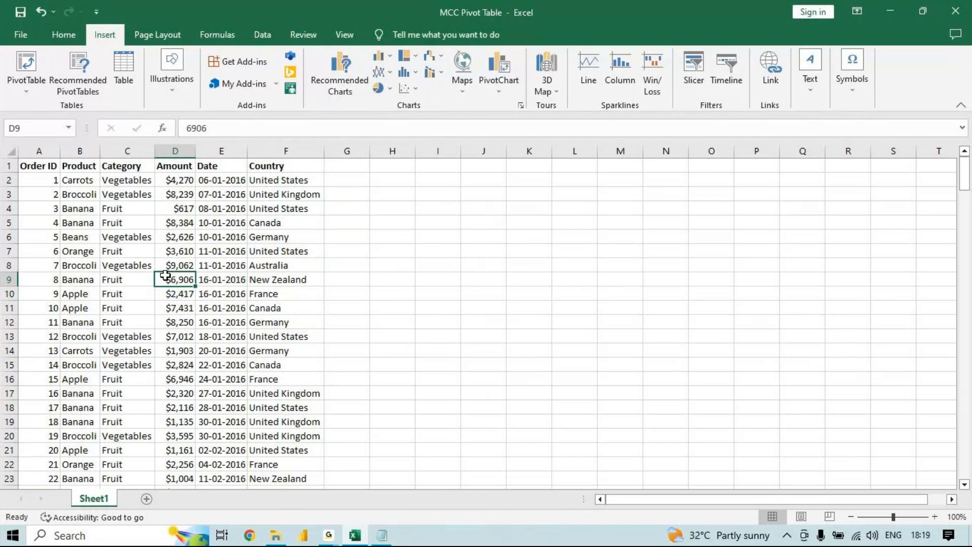
pyautogui.click(31, 163)
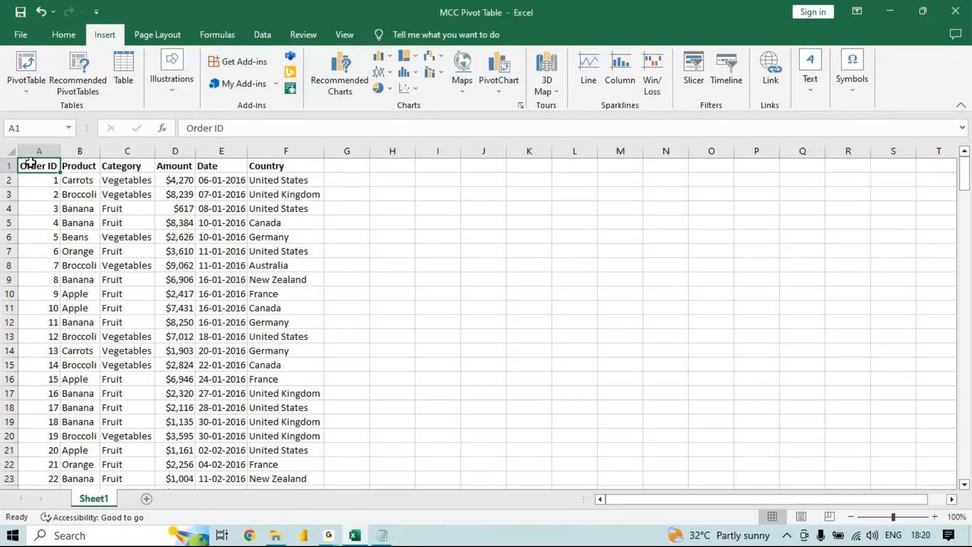
pyautogui.hotkey('ctrl', 'shift', 'End')
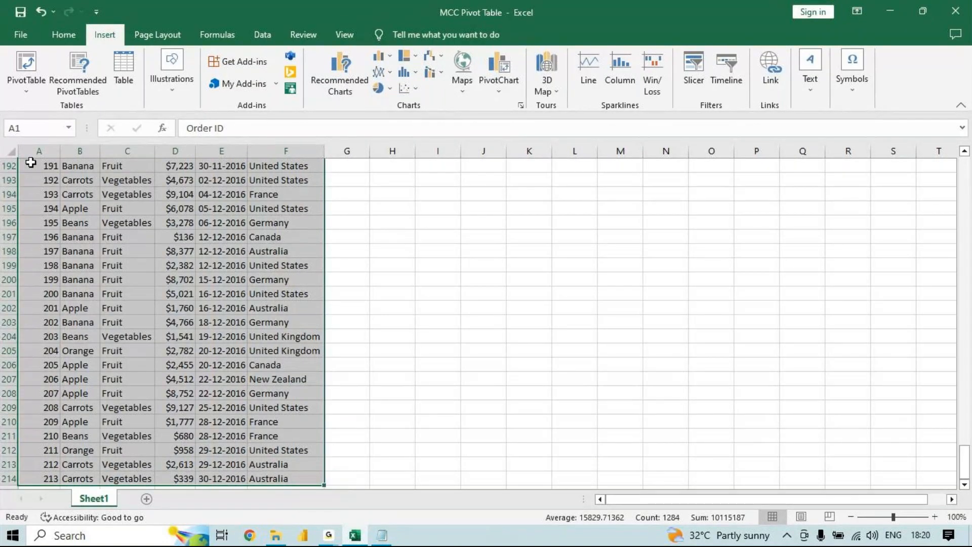
pyautogui.click(23, 63)
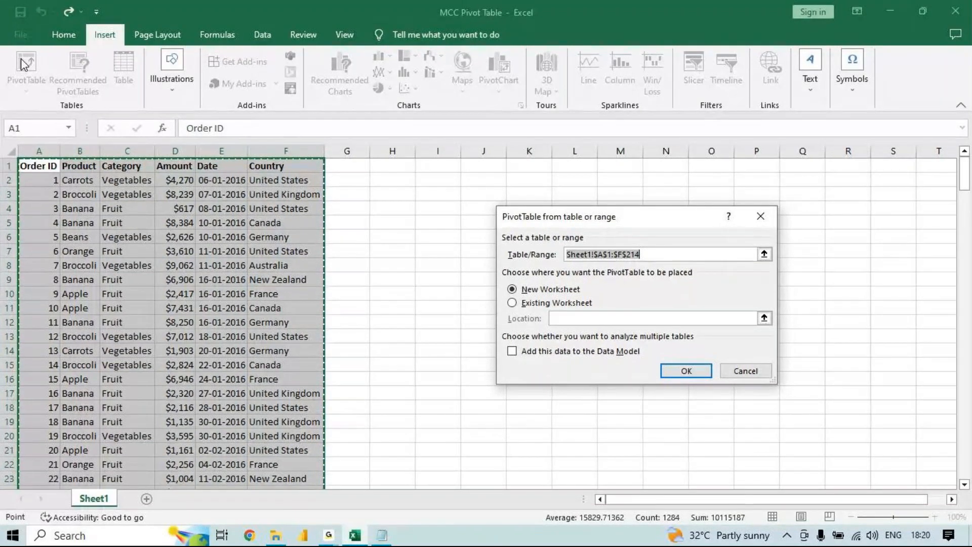
pyautogui.press('Escape')
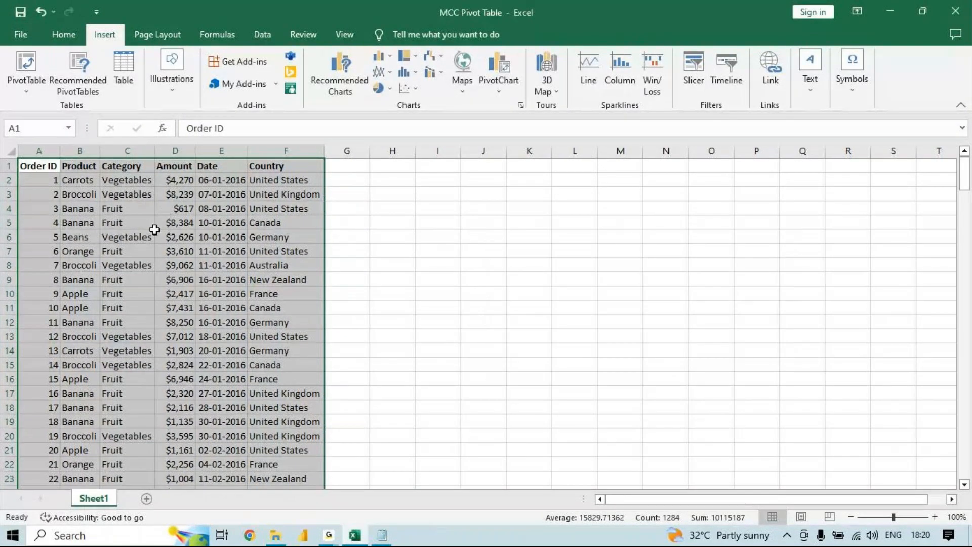
# - Insert a pivot table from the order data range Sheet1!$A$1:$F$214 into the existing worksheet at cell I4
pyautogui.click(136, 236)
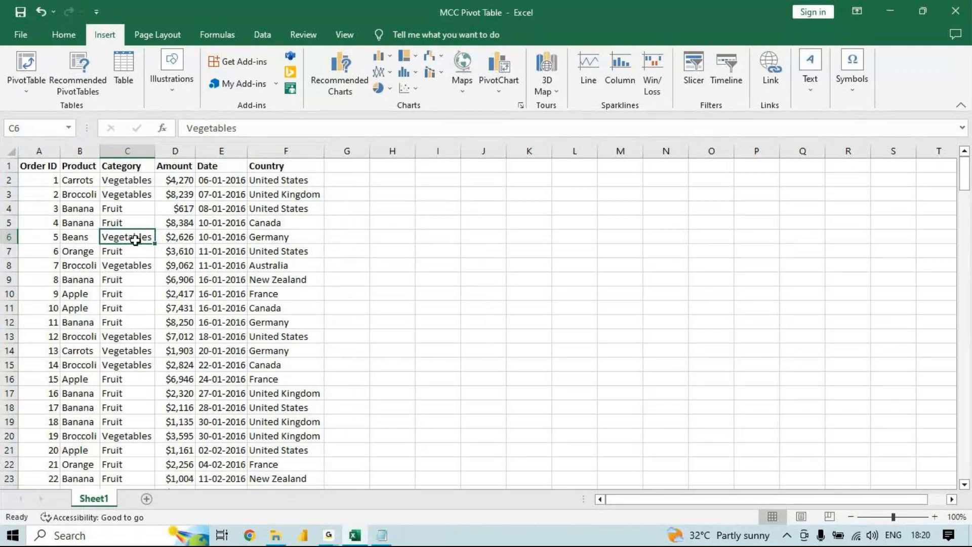
pyautogui.click(174, 238)
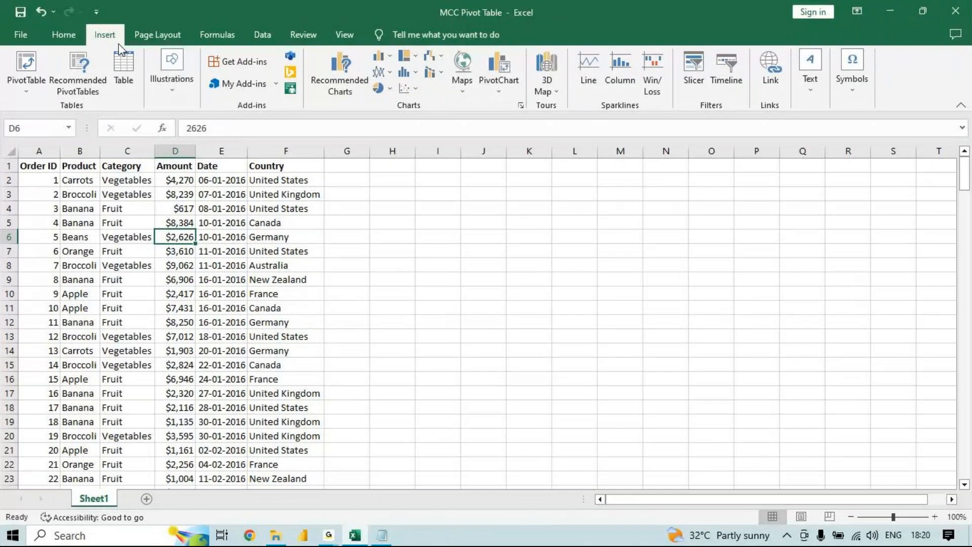
pyautogui.click(64, 35)
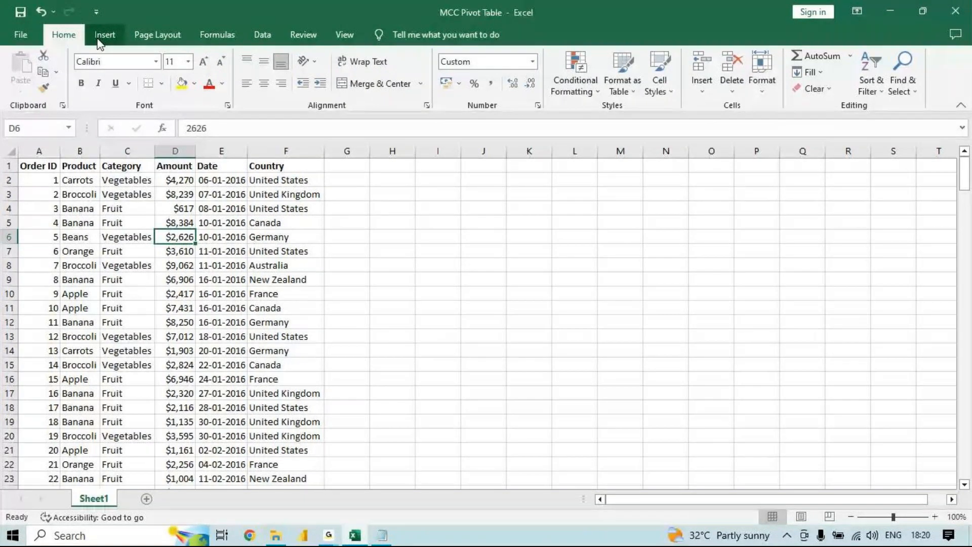
pyautogui.click(102, 37)
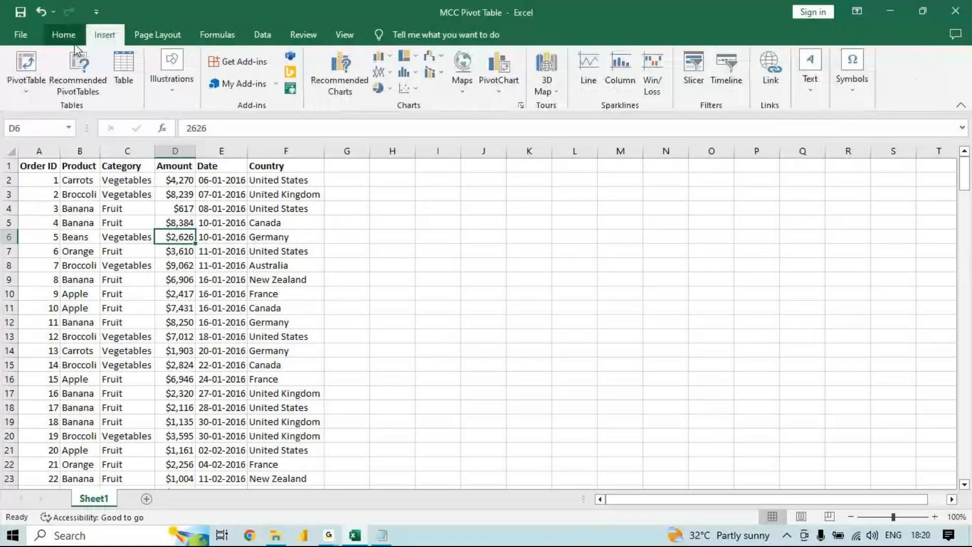
pyautogui.click(24, 65)
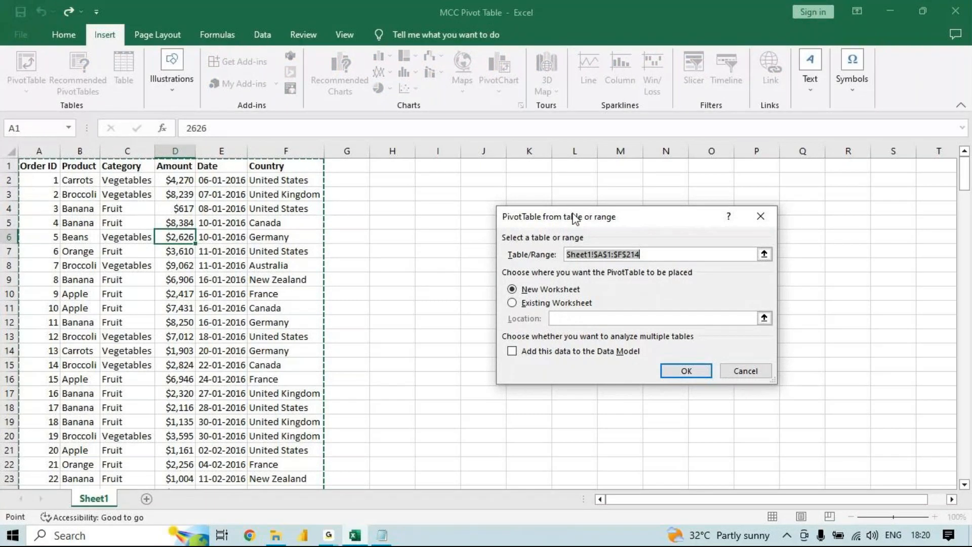
pyautogui.moveTo(575, 219); pyautogui.dragTo(451, 183)
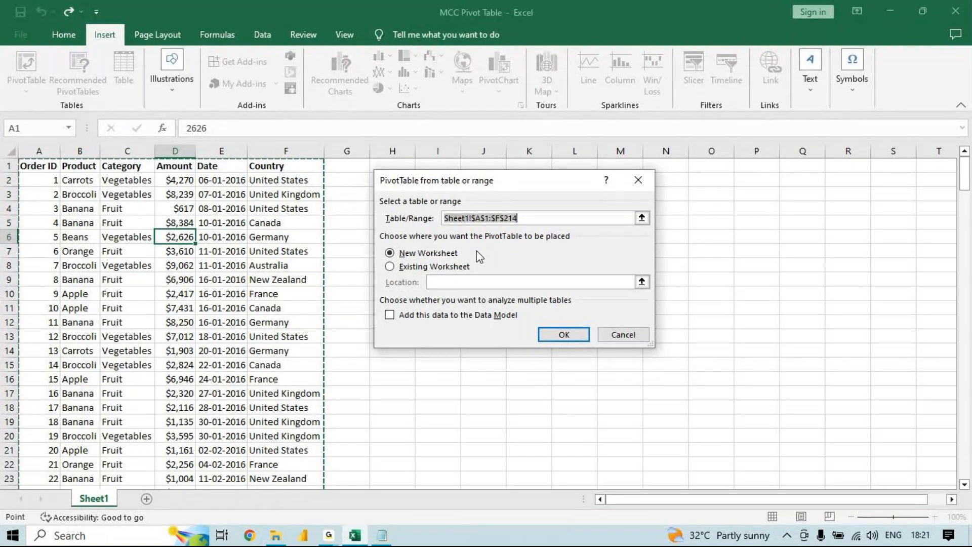
pyautogui.click(452, 267)
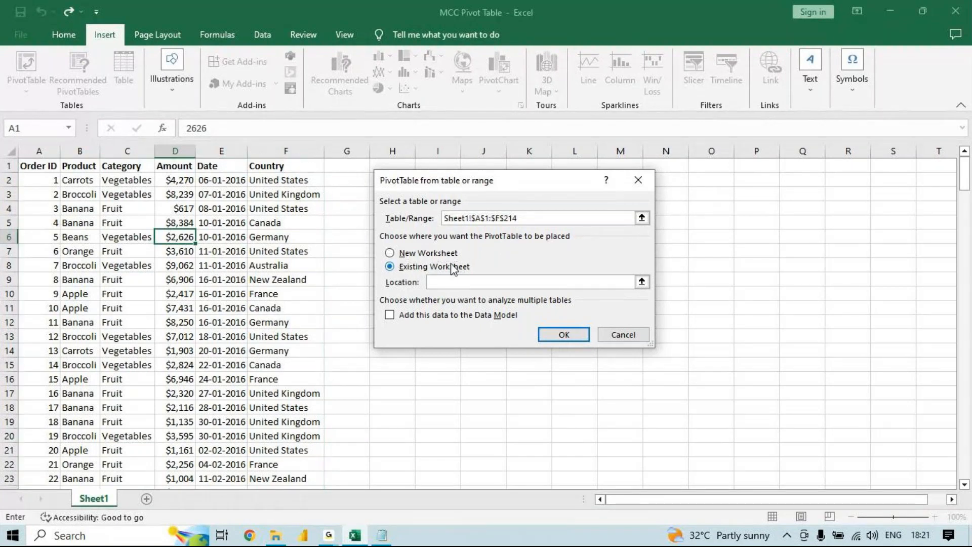
pyautogui.click(438, 280)
pyautogui.moveTo(530, 192); pyautogui.dragTo(725, 206)
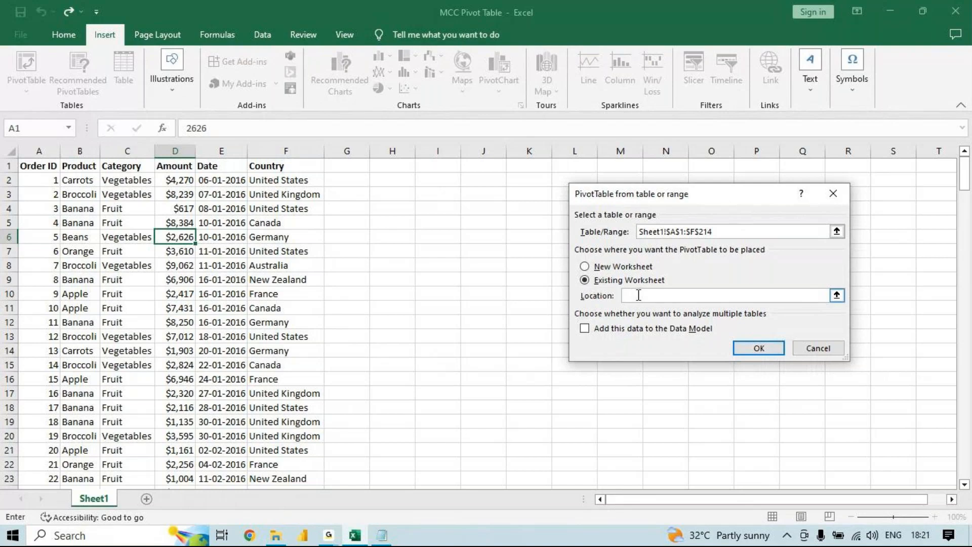
pyautogui.click(627, 281)
pyautogui.click(642, 296)
pyautogui.click(424, 211)
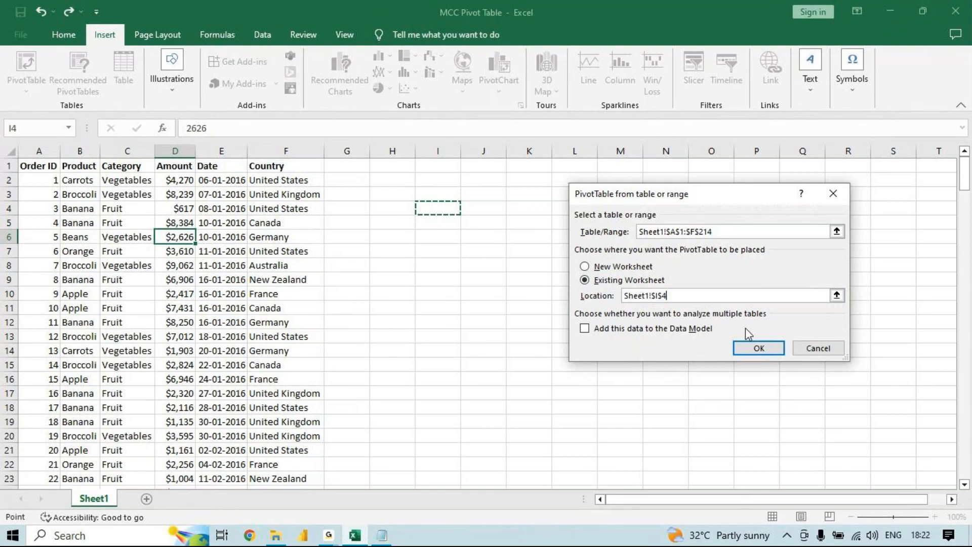
pyautogui.click(747, 349)
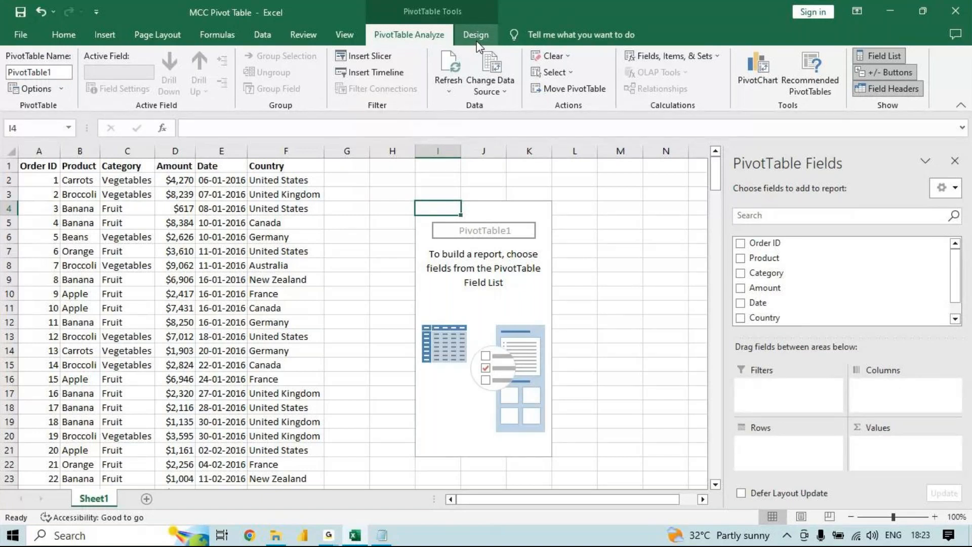
# - Hide the PivotTable field list and show it again for the empty pivot table
pyautogui.click(613, 181)
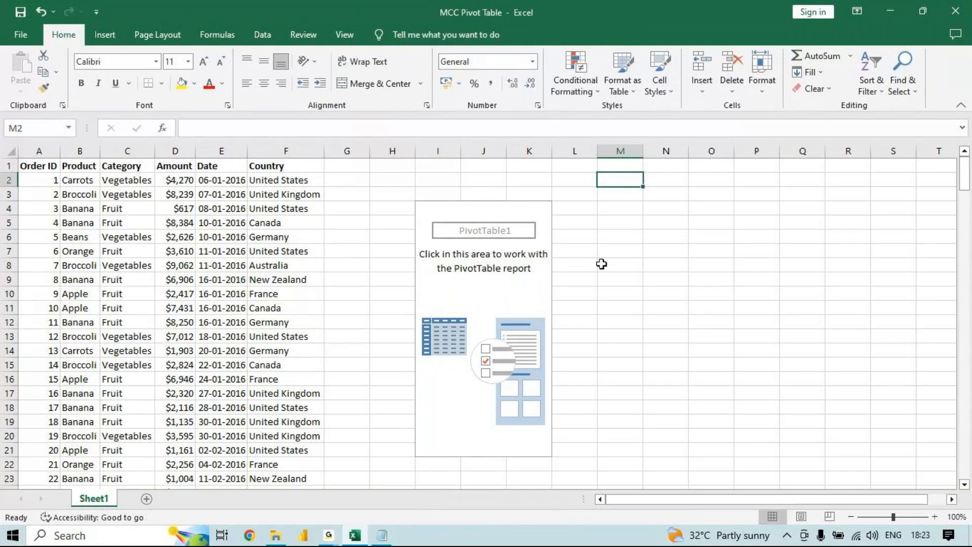
pyautogui.click(517, 218)
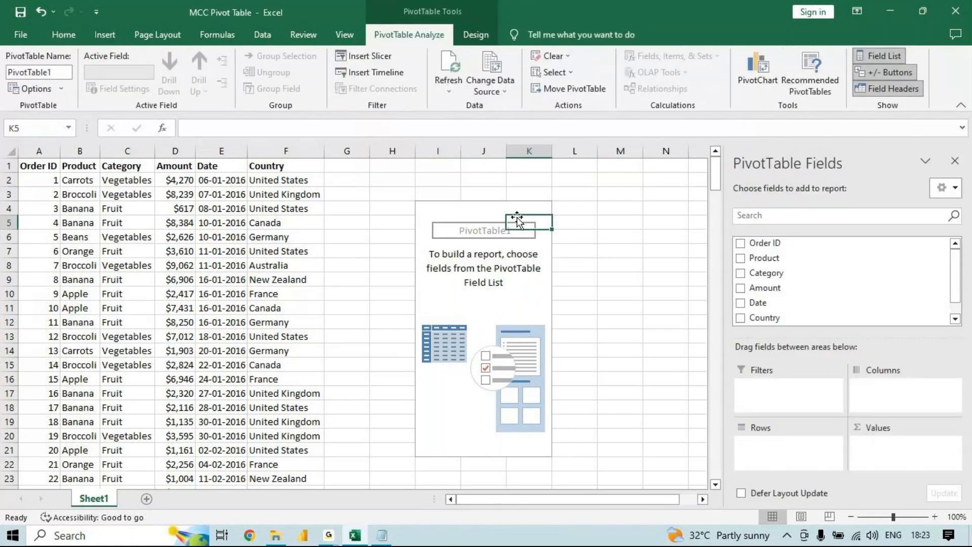
pyautogui.click(953, 162)
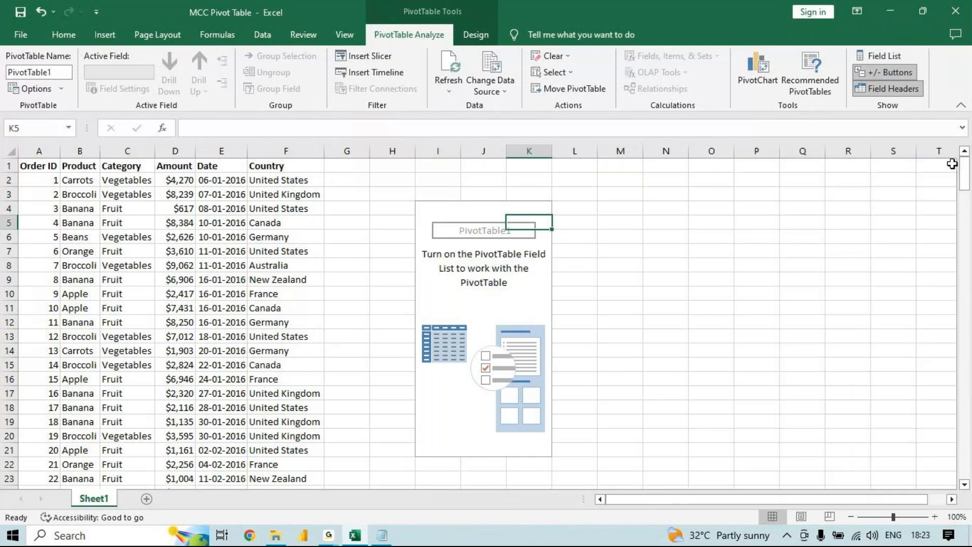
pyautogui.click(737, 354)
pyautogui.click(528, 211)
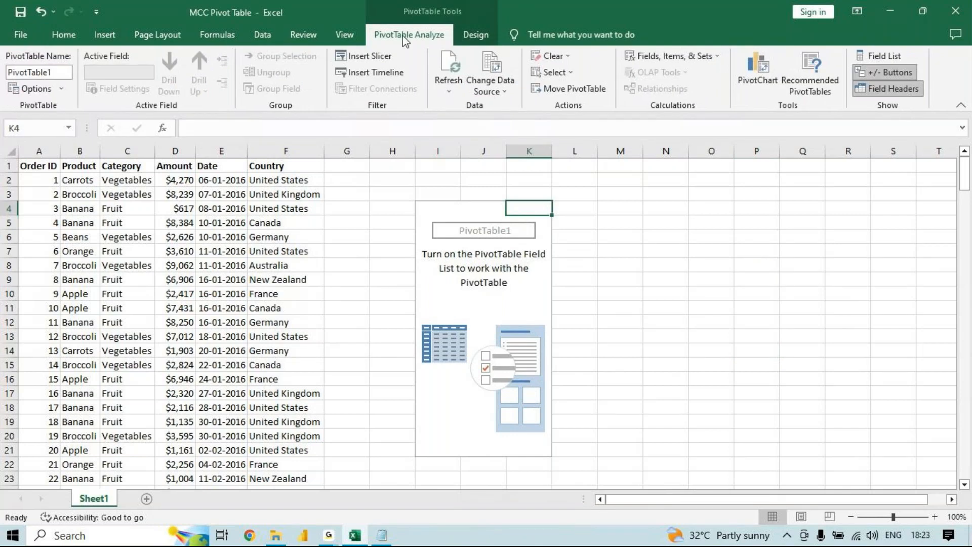
pyautogui.click(886, 57)
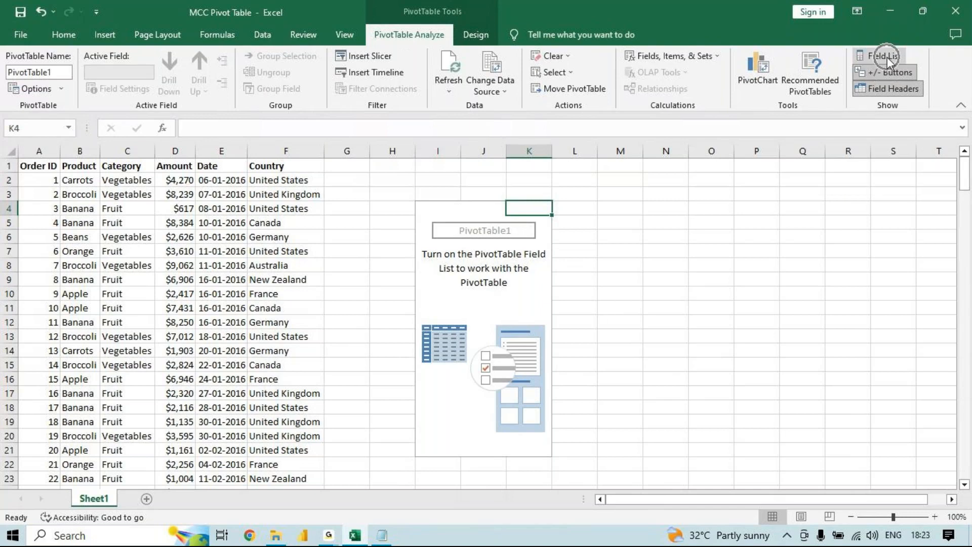
pyautogui.click(887, 57)
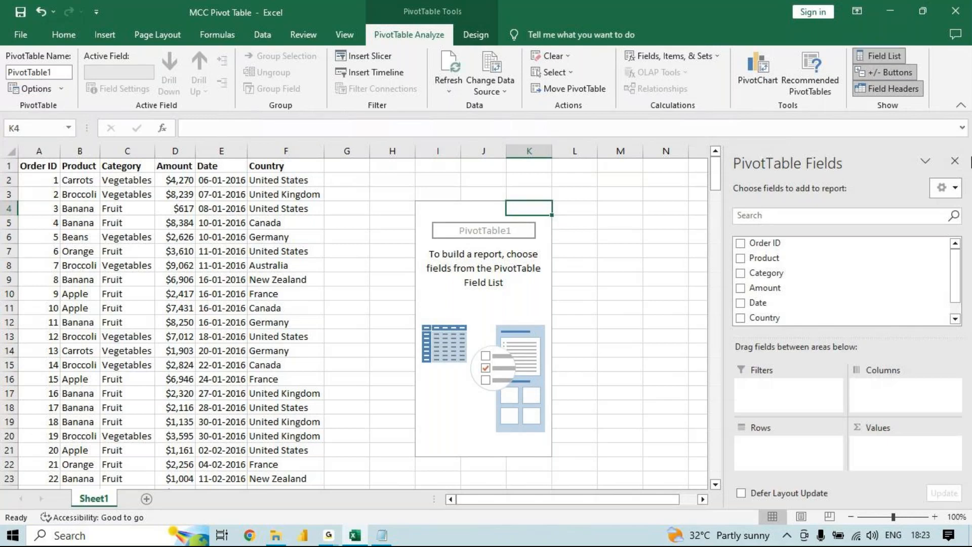
pyautogui.click(954, 161)
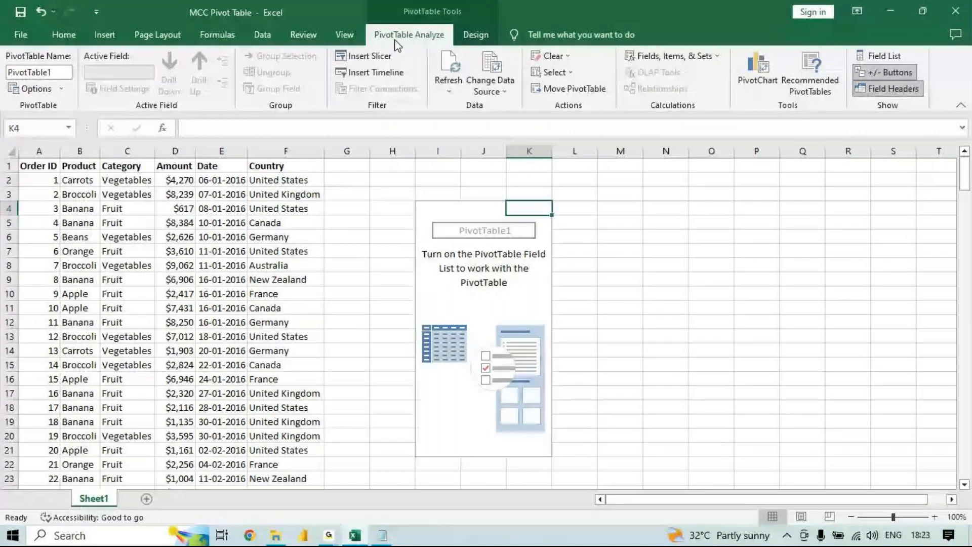
pyautogui.click(691, 248)
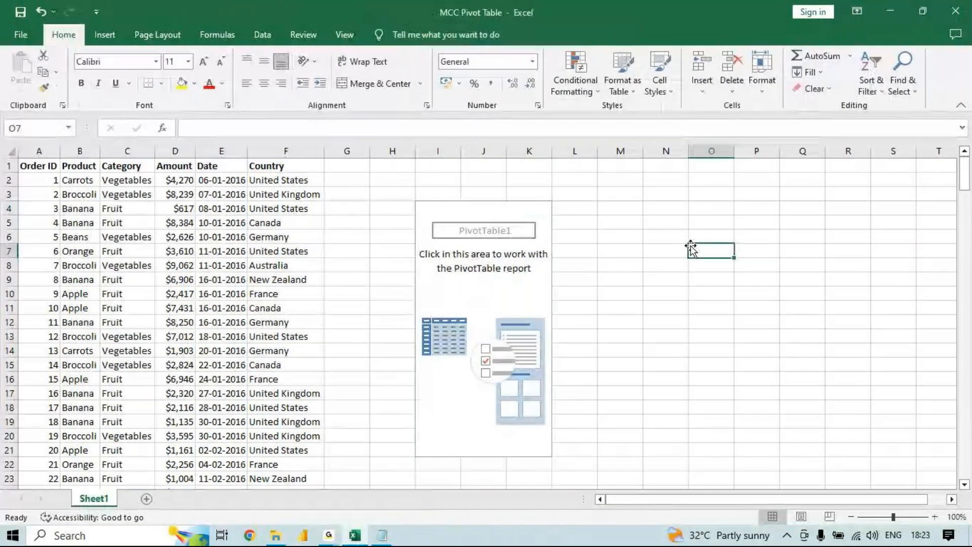
pyautogui.click(527, 204)
pyautogui.click(887, 56)
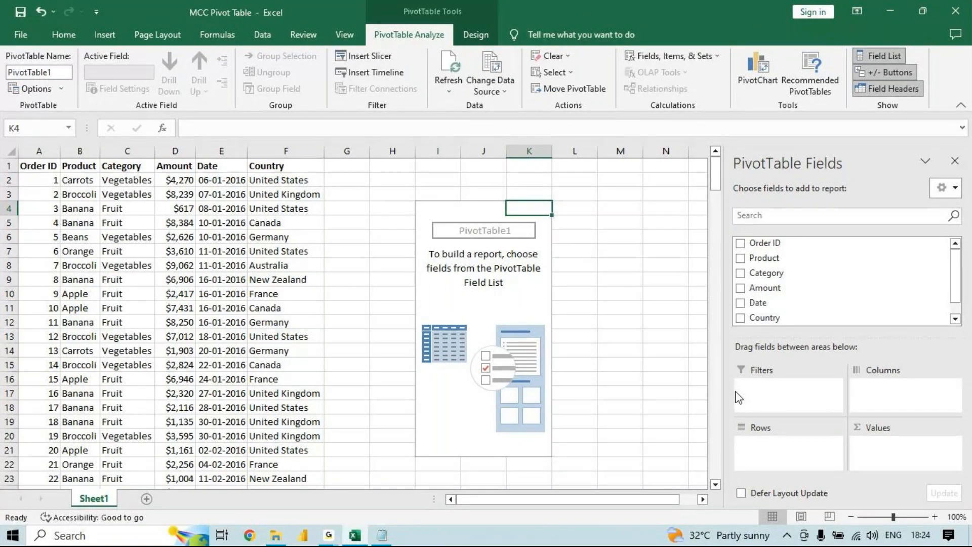
# - Reread the product question in Notepad, switch back to Excel to check the Order ID through Amount headings, and reselect the pivot table
pyautogui.click(383, 536)
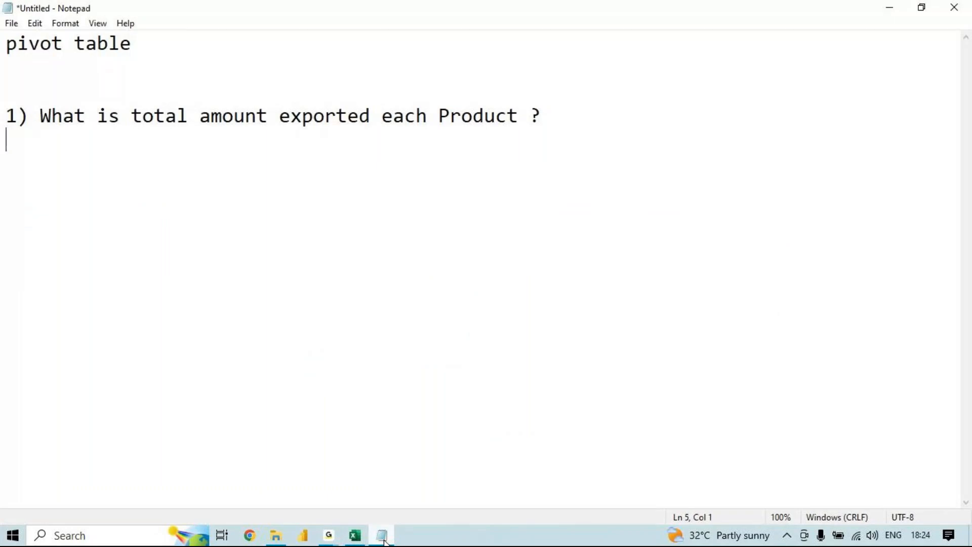
pyautogui.click(366, 541)
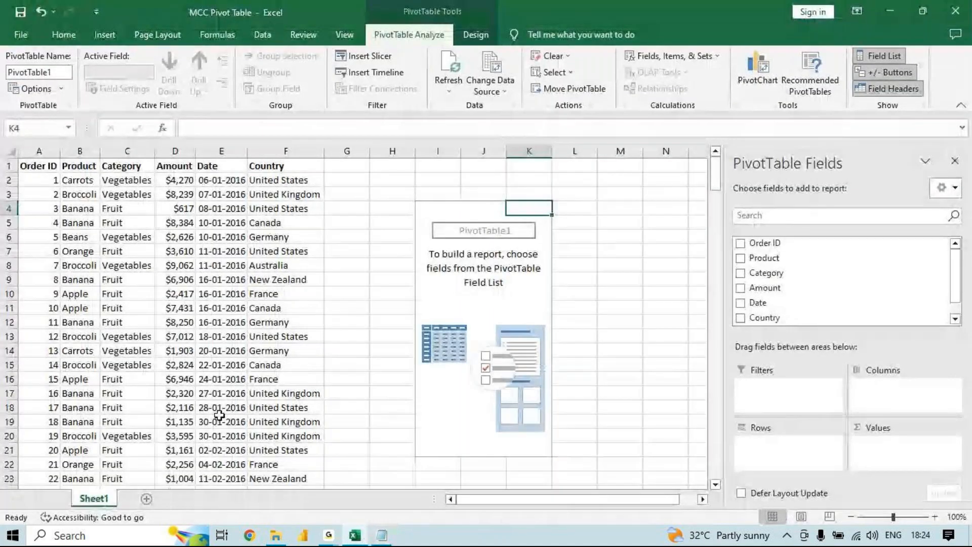
pyautogui.moveTo(47, 166); pyautogui.dragTo(162, 165)
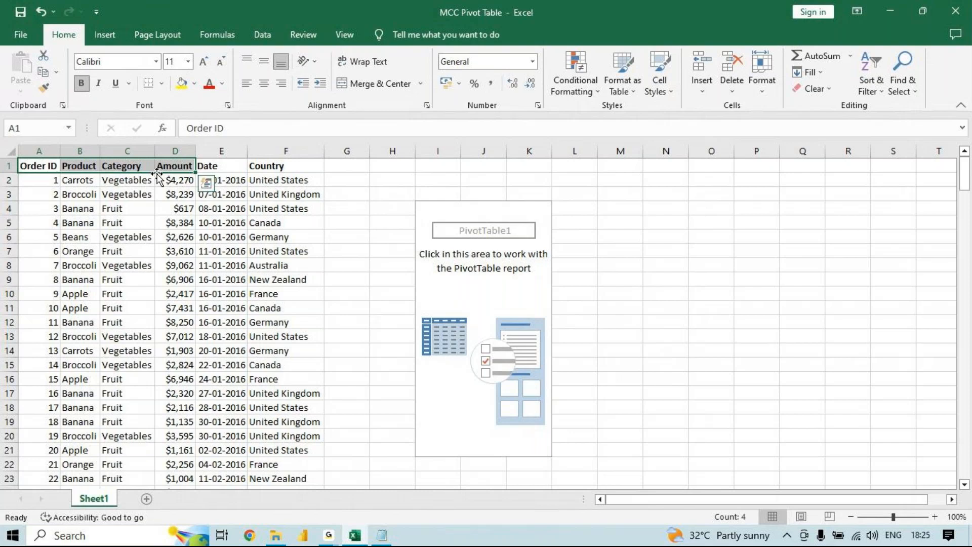
pyautogui.click(443, 216)
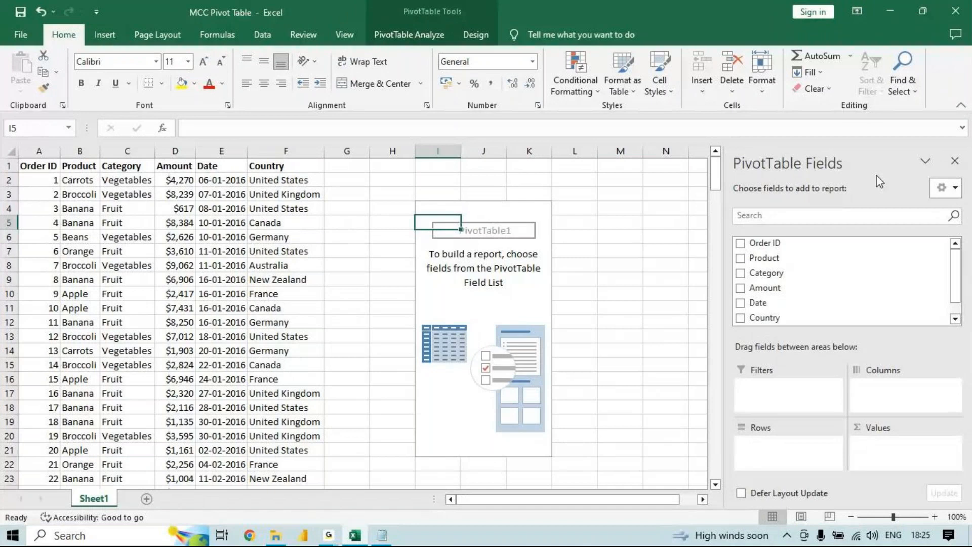
# - Hide the PivotTable field list and delete the empty pivot table beside the order data
pyautogui.click(954, 162)
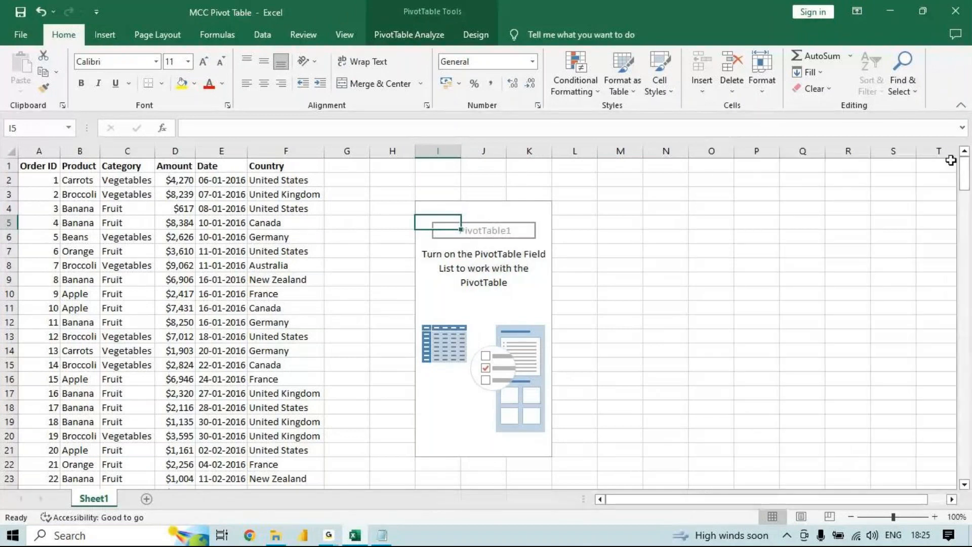
pyautogui.moveTo(581, 191); pyautogui.dragTo(417, 461)
pyautogui.press('Delete')
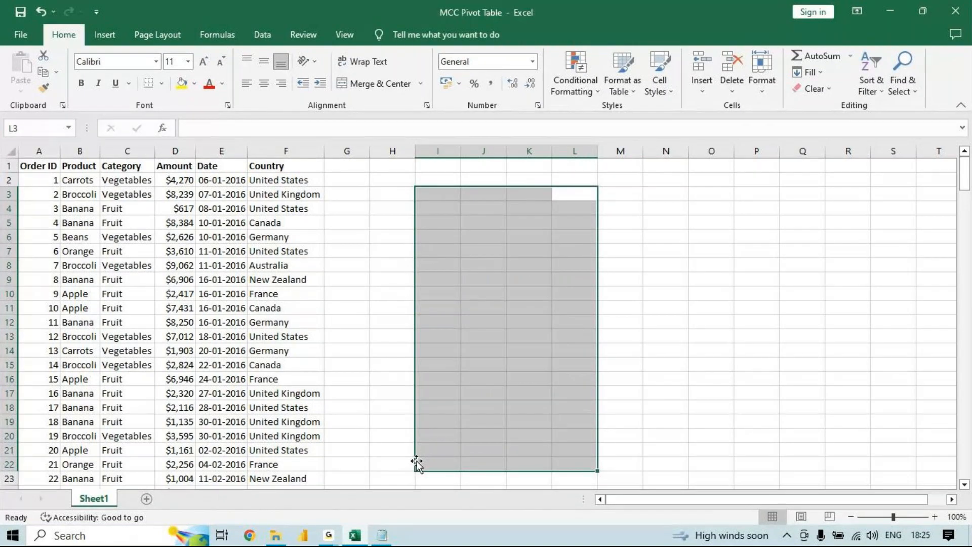
# - Insert a new pivot table from Sheet1!$A$1:$F$214 into the existing worksheet at cell I4
pyautogui.click(182, 347)
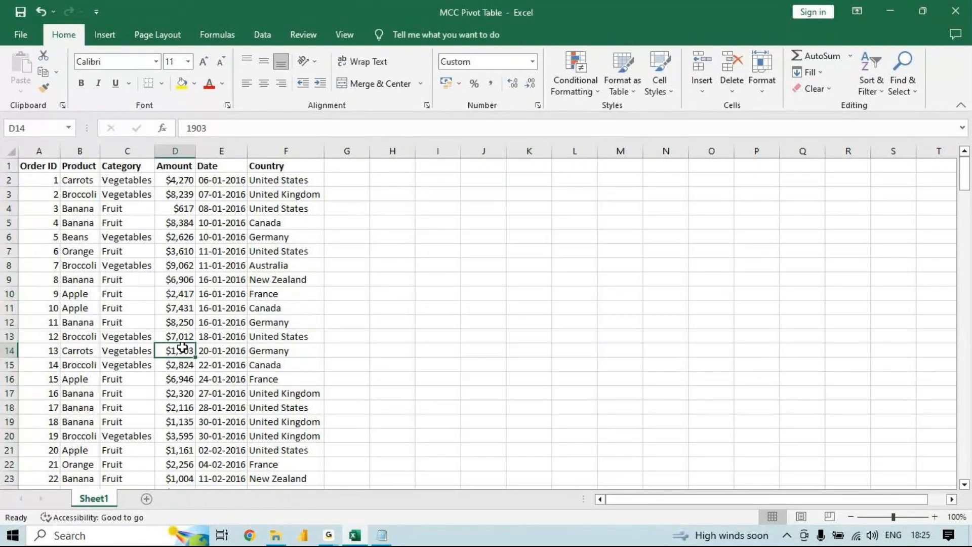
pyautogui.click(112, 42)
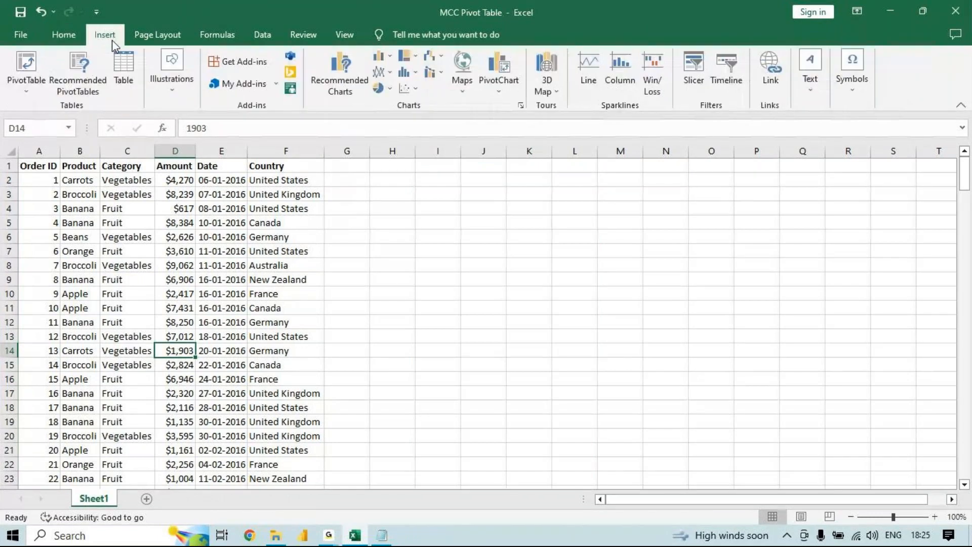
pyautogui.click(75, 49)
pyautogui.click(597, 279)
pyautogui.click(639, 296)
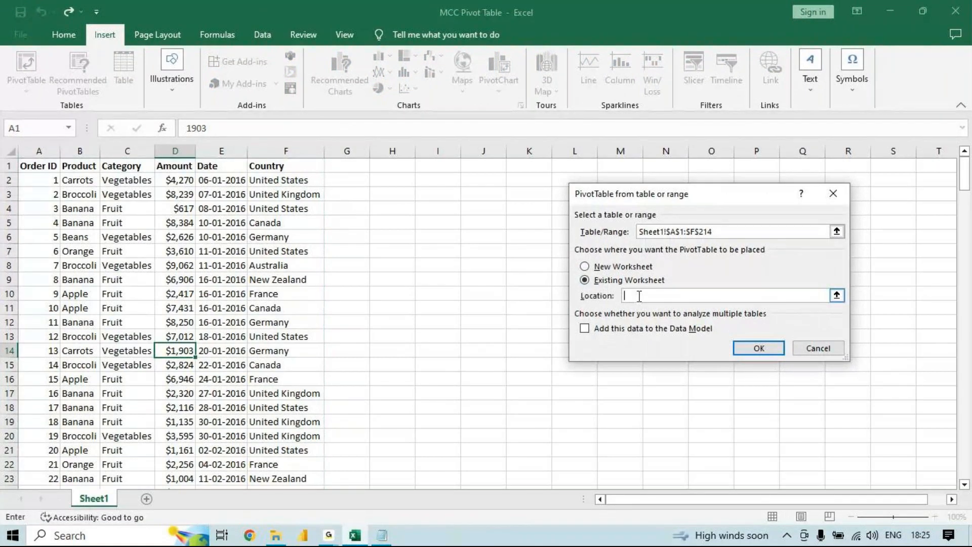
pyautogui.click(423, 202)
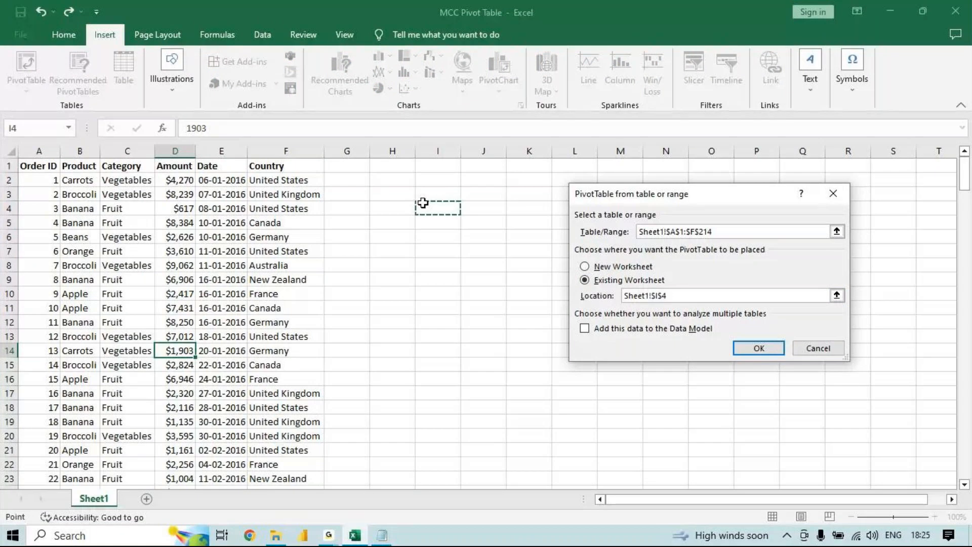
pyautogui.click(758, 348)
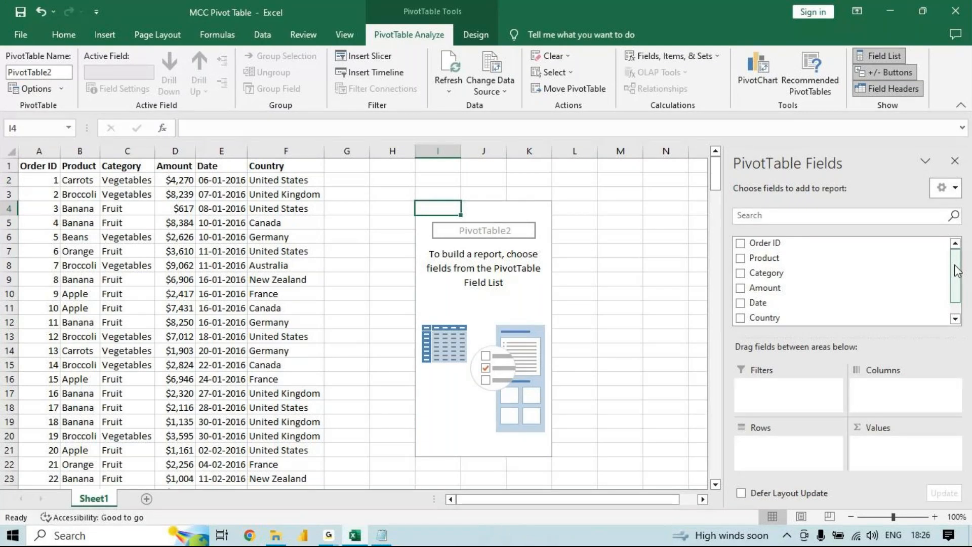
# - Compare the pivot table's field list with the question in Notepad and the Amount values in D2:D9, and reselect the pivot table
pyautogui.moveTo(956, 270); pyautogui.dragTo(957, 180)
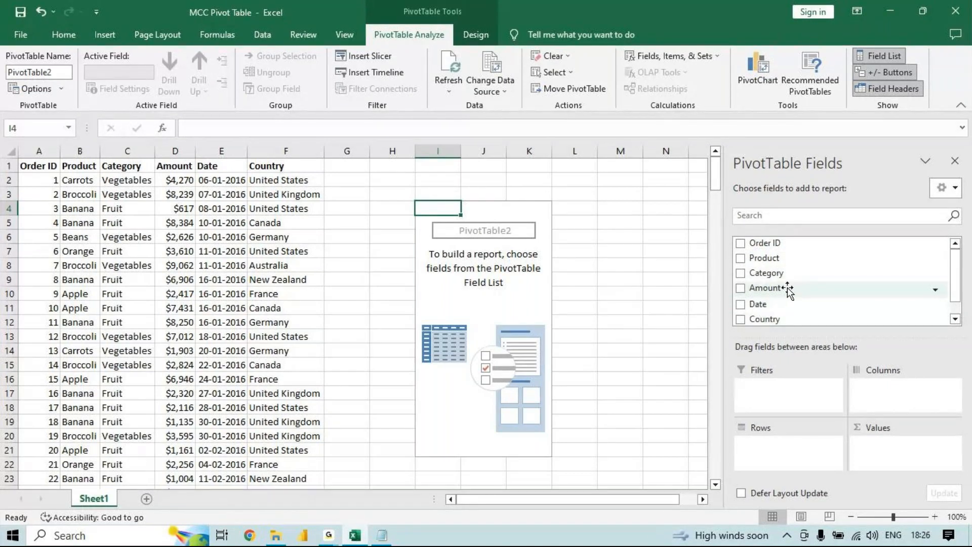
pyautogui.click(388, 537)
pyautogui.moveTo(503, 16); pyautogui.dragTo(383, 264)
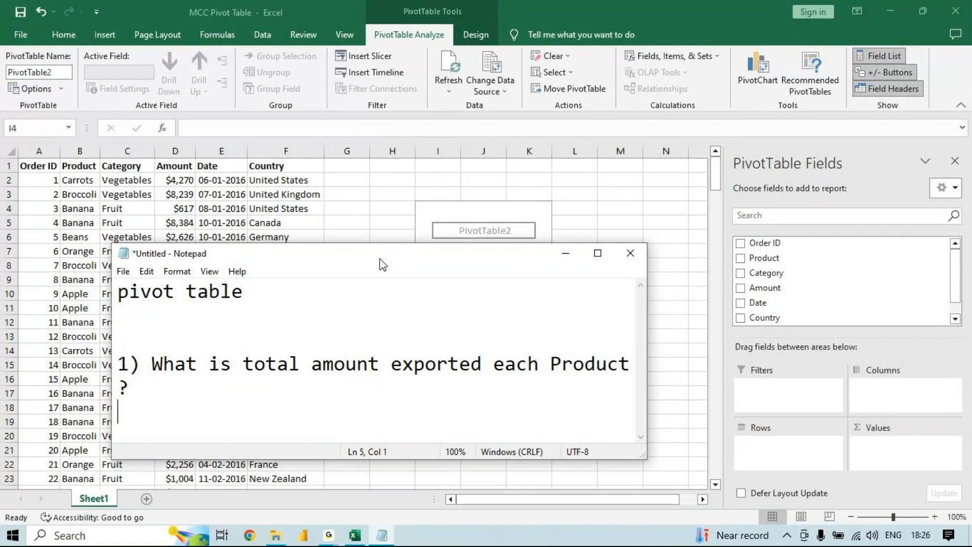
pyautogui.click(764, 286)
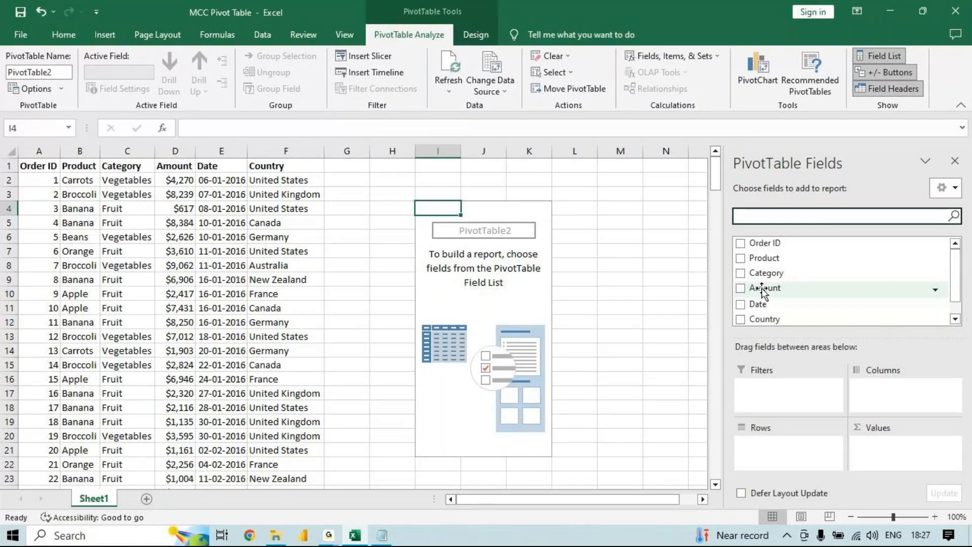
pyautogui.moveTo(764, 291); pyautogui.dragTo(829, 326)
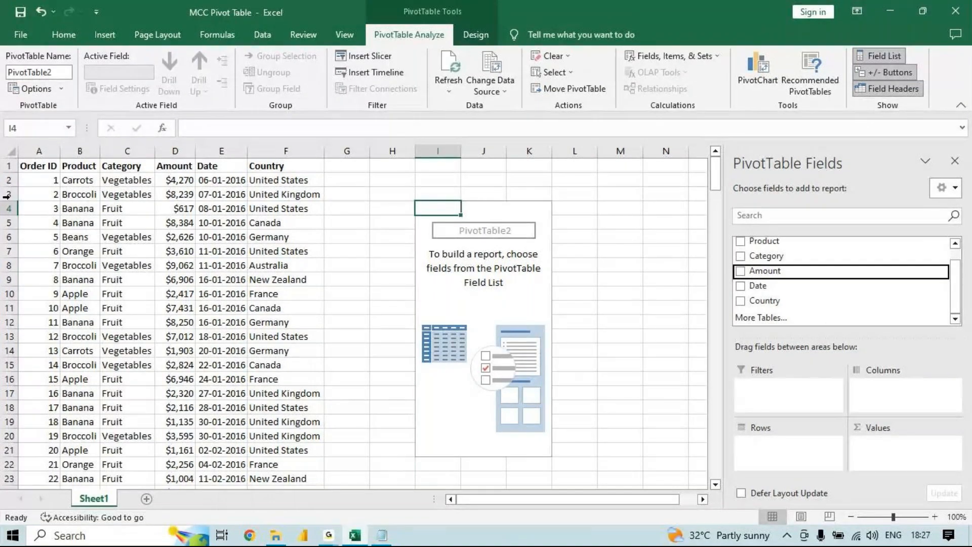
pyautogui.moveTo(174, 180); pyautogui.dragTo(179, 274)
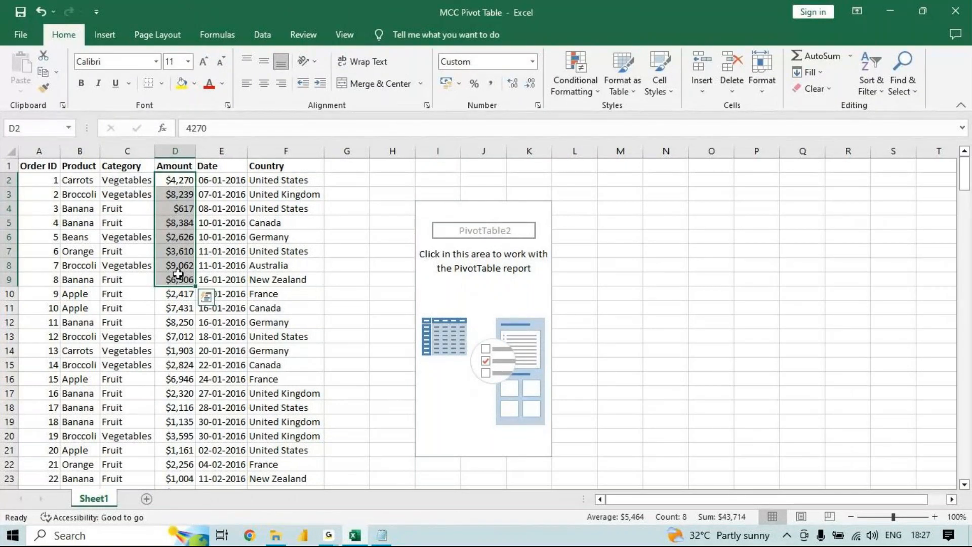
pyautogui.click(442, 211)
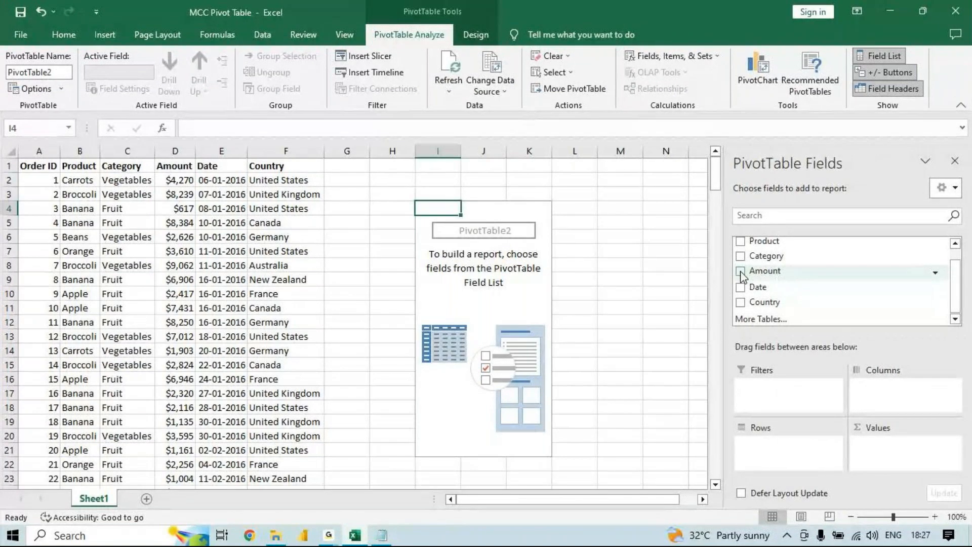
# - Add the Amount field to the pivot table's Values as a sum and the Product field to its Rows
pyautogui.moveTo(741, 275); pyautogui.dragTo(912, 469)
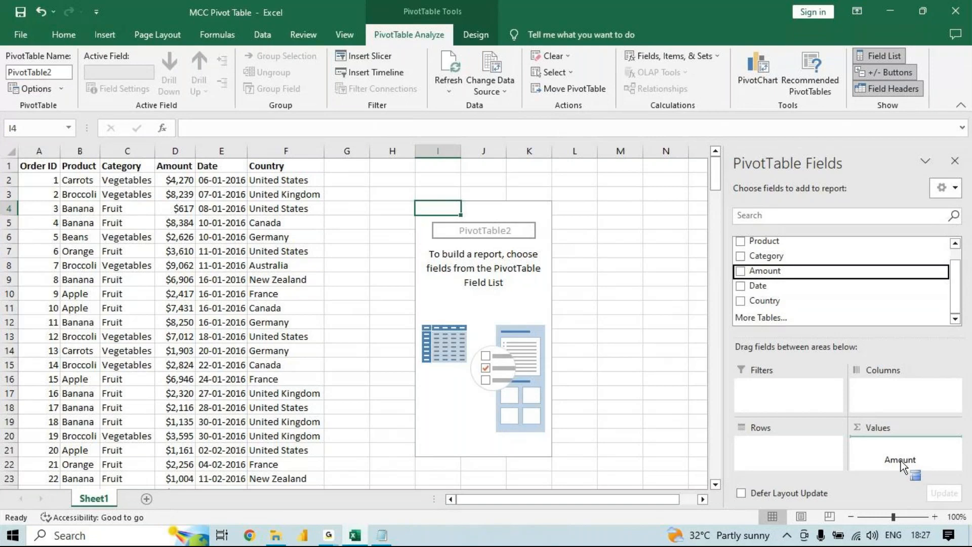
pyautogui.moveTo(900, 460); pyautogui.dragTo(900, 459)
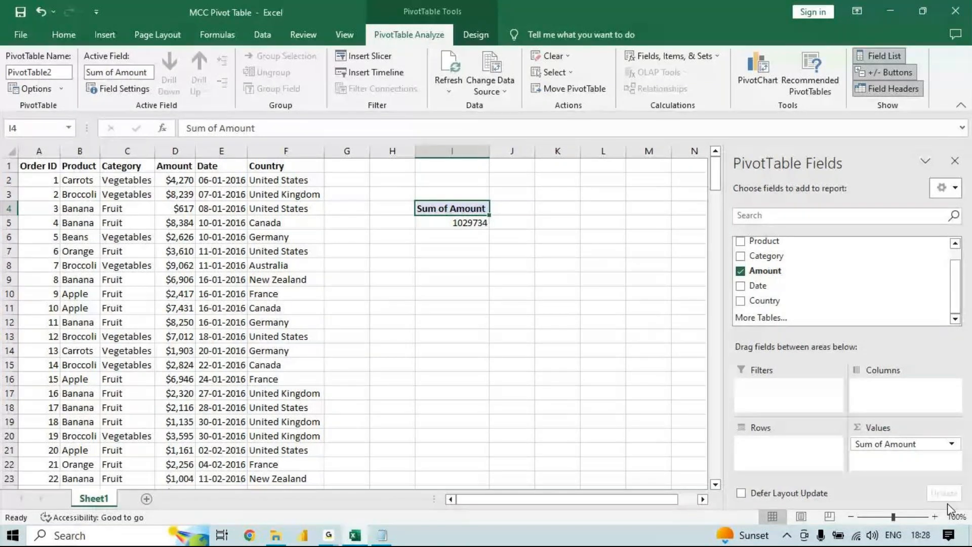
pyautogui.moveTo(764, 240); pyautogui.dragTo(842, 306)
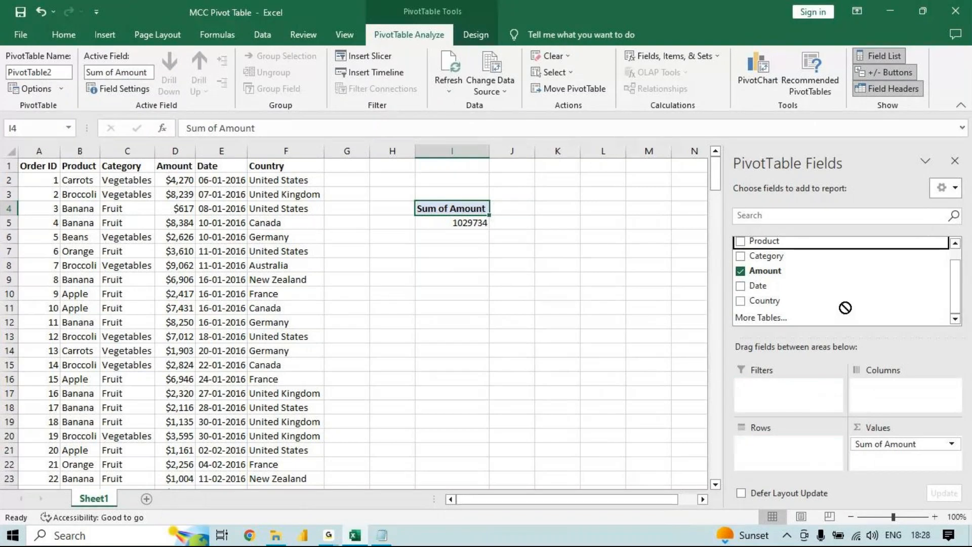
pyautogui.click(740, 242)
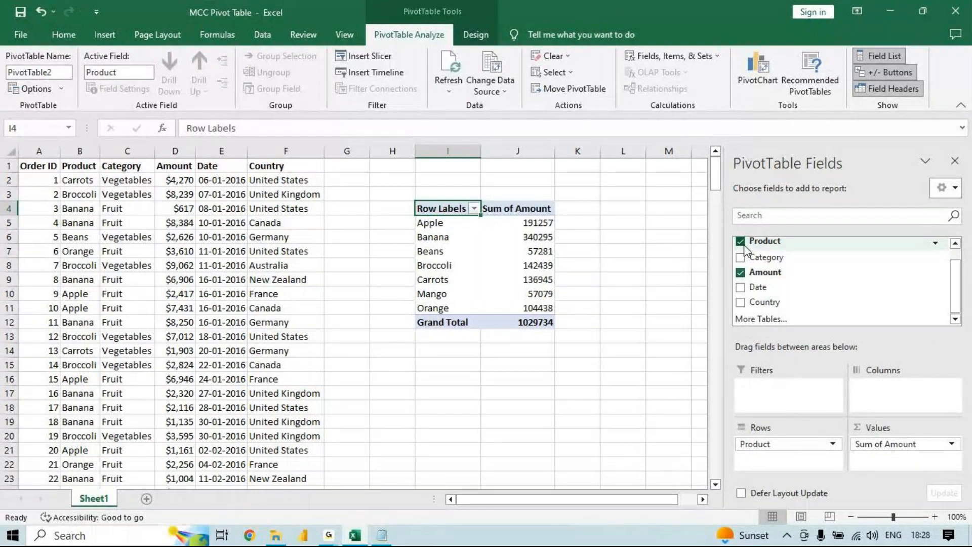
# - Move the Product field to Columns and compare the resulting layout with the question in Notepad
pyautogui.click(741, 241)
pyautogui.click(740, 241)
pyautogui.moveTo(744, 247); pyautogui.dragTo(907, 404)
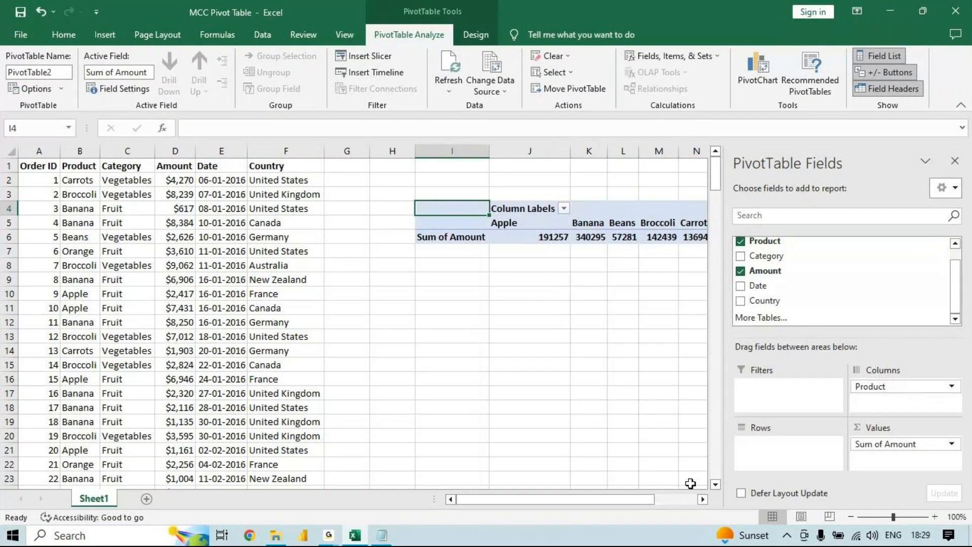
pyautogui.hscroll(3, 694, 483)
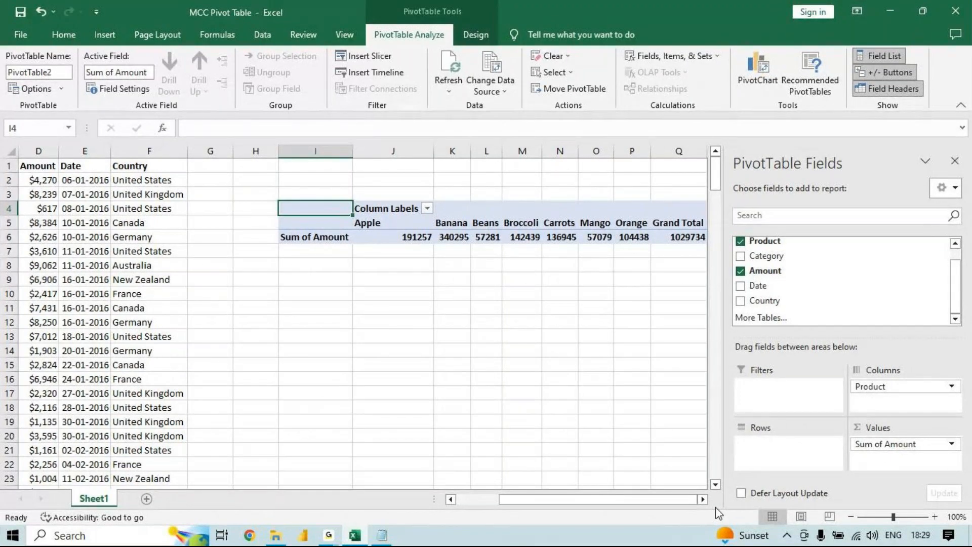
pyautogui.click(380, 535)
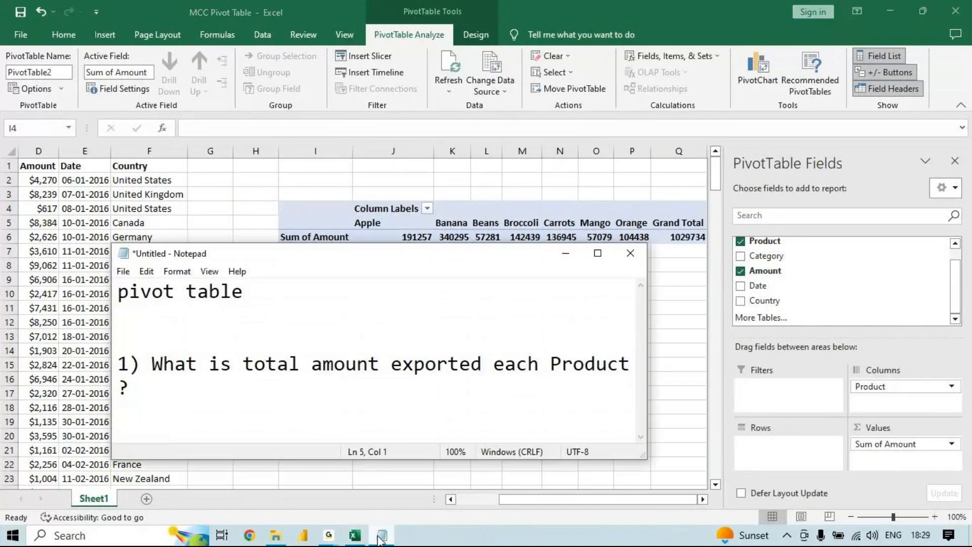
pyautogui.click(381, 536)
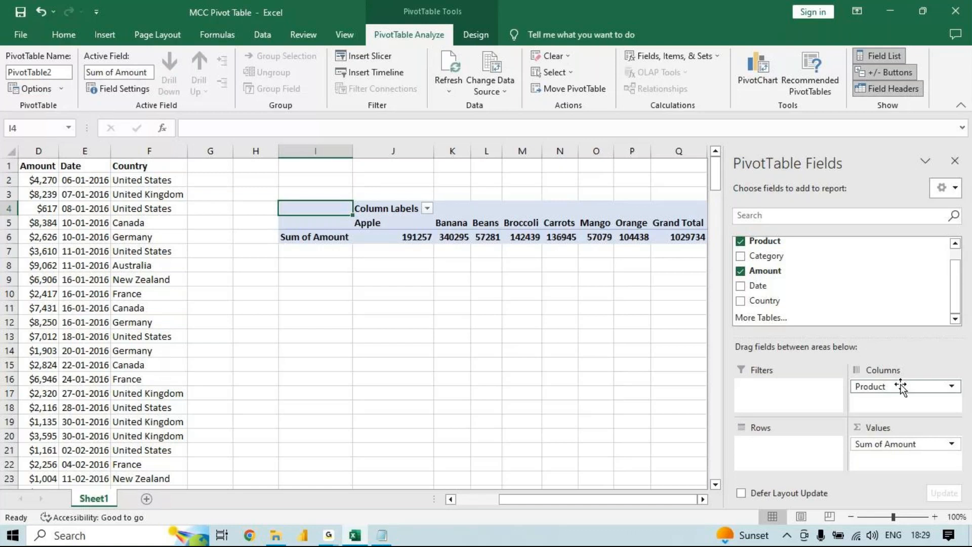
# - Switch the Product field to Rows and back to Columns, and view the column layout's full width
pyautogui.moveTo(899, 383); pyautogui.dragTo(785, 461)
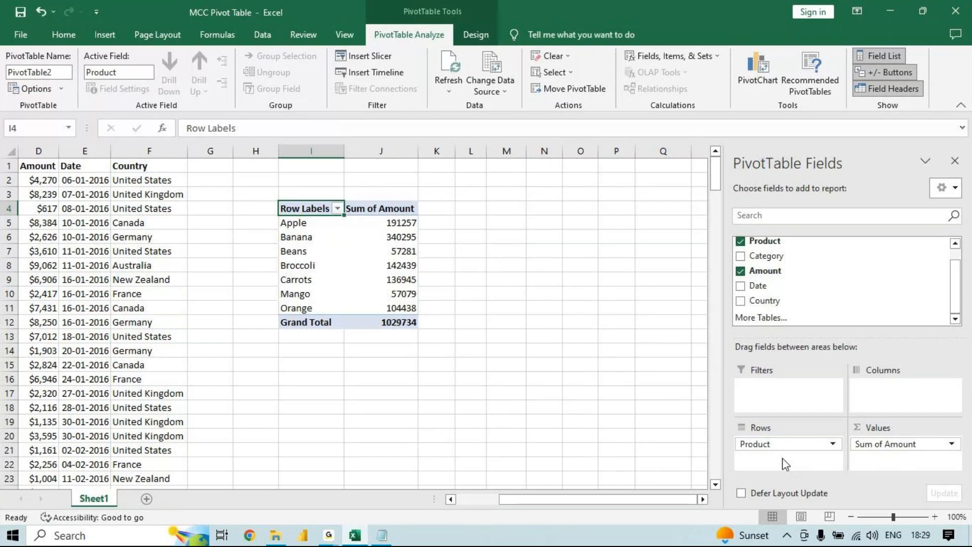
pyautogui.moveTo(782, 444); pyautogui.dragTo(897, 387)
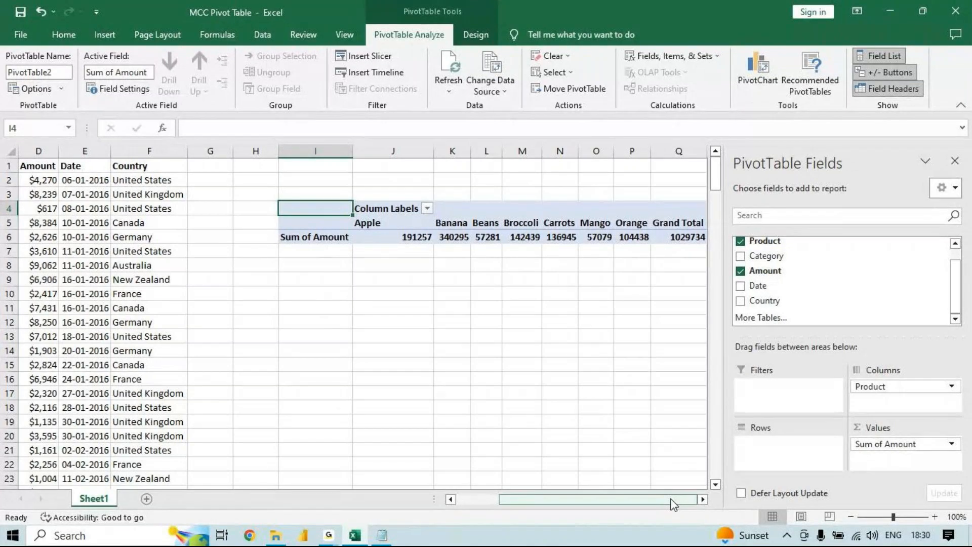
pyautogui.click(702, 499)
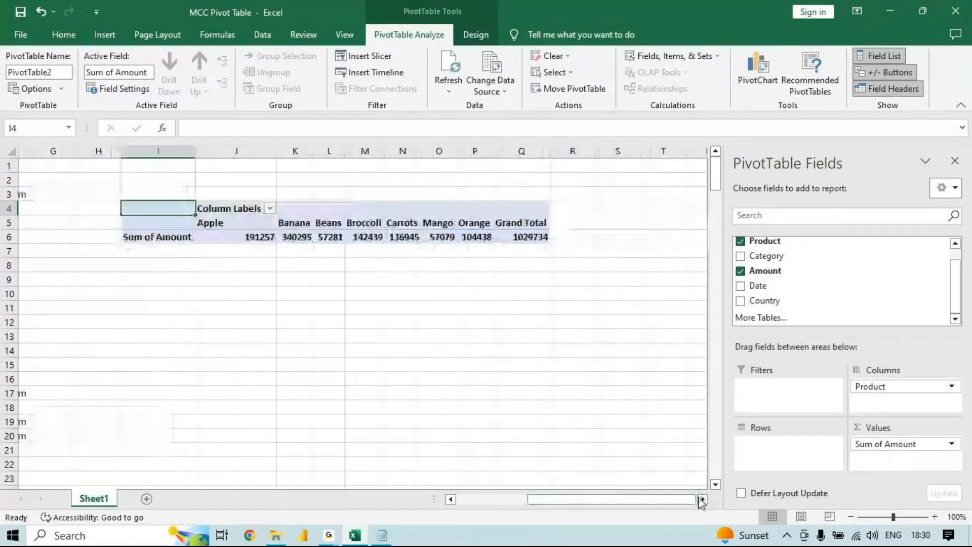
pyautogui.moveTo(696, 499); pyautogui.dragTo(597, 514)
# - Return the Product field from Columns to Rows and select the Apple and Banana amounts in turn
pyautogui.moveTo(868, 387); pyautogui.dragTo(812, 453)
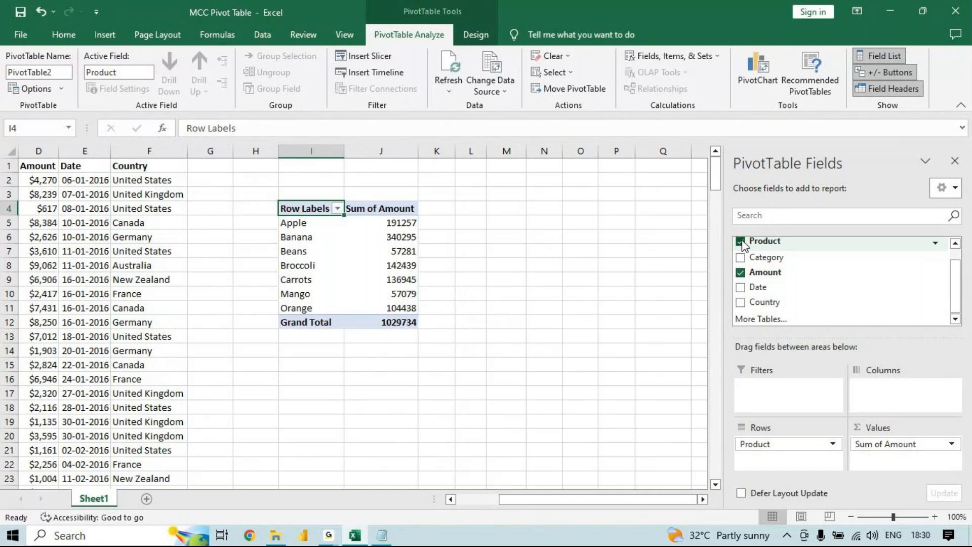
pyautogui.click(403, 226)
pyautogui.click(402, 236)
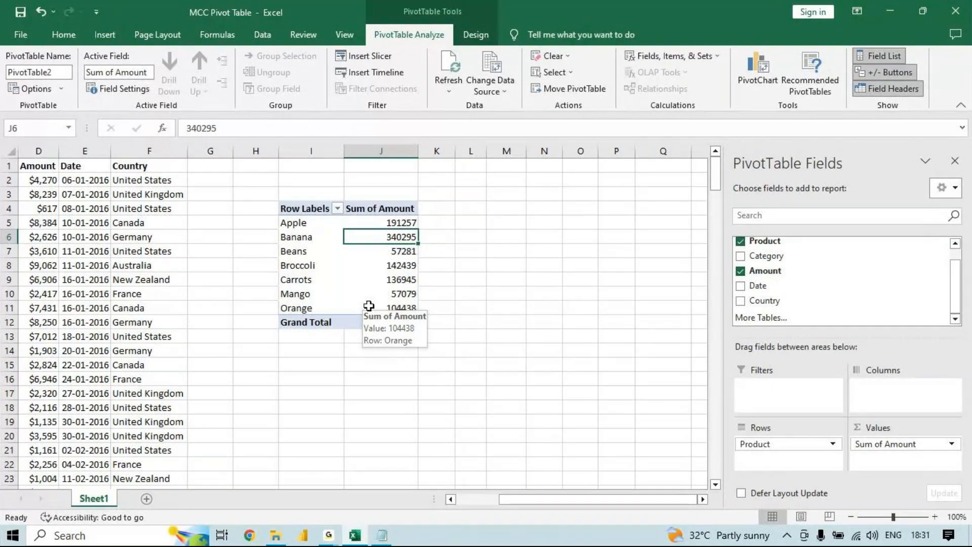
# - Launch Word from the Run dialog, create a blank document, and close its navigation pane
pyautogui.press('super+r')
pyautogui.write('winbwo')
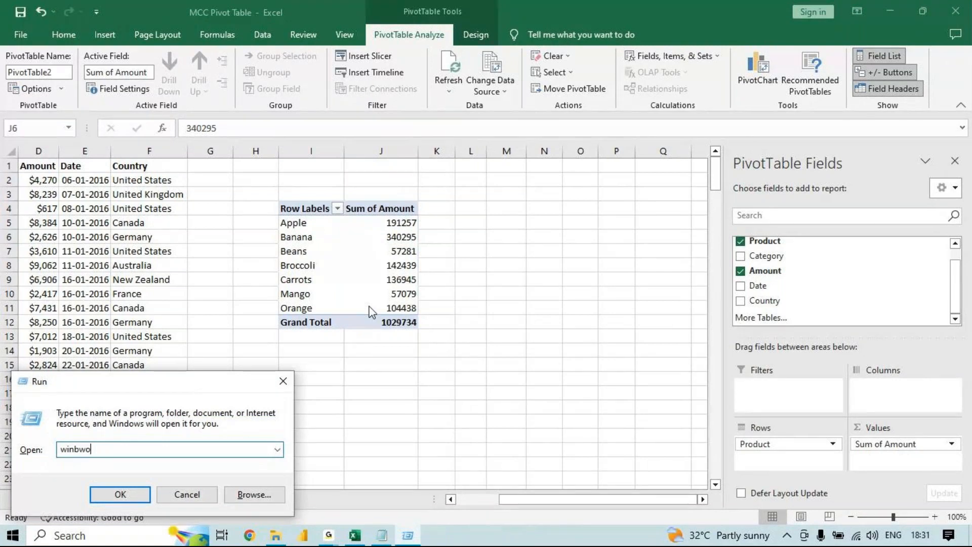
pyautogui.press('BackSpace')
pyautogui.press('BackSpace')
pyautogui.press('BackSpace')
pyautogui.press('Down')
pyautogui.press('Return')
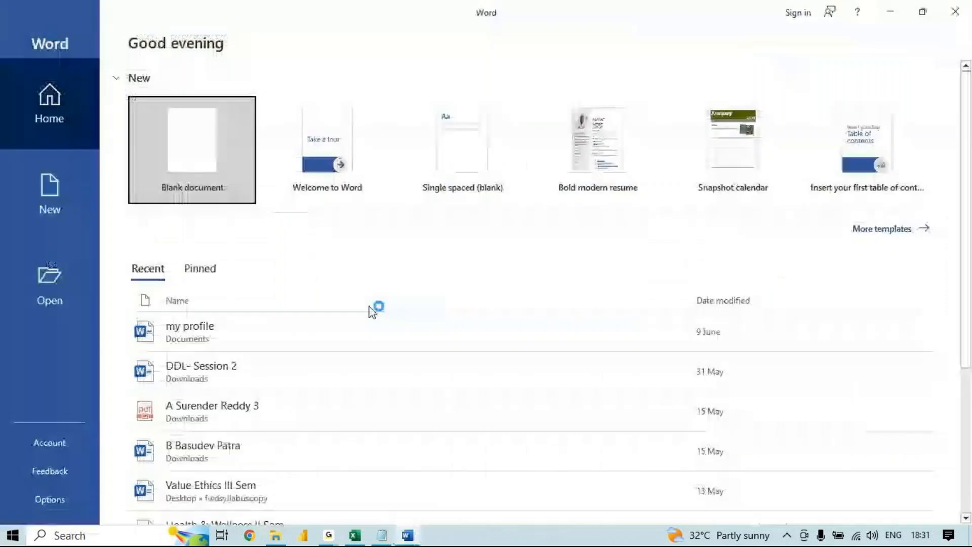
pyautogui.click(166, 161)
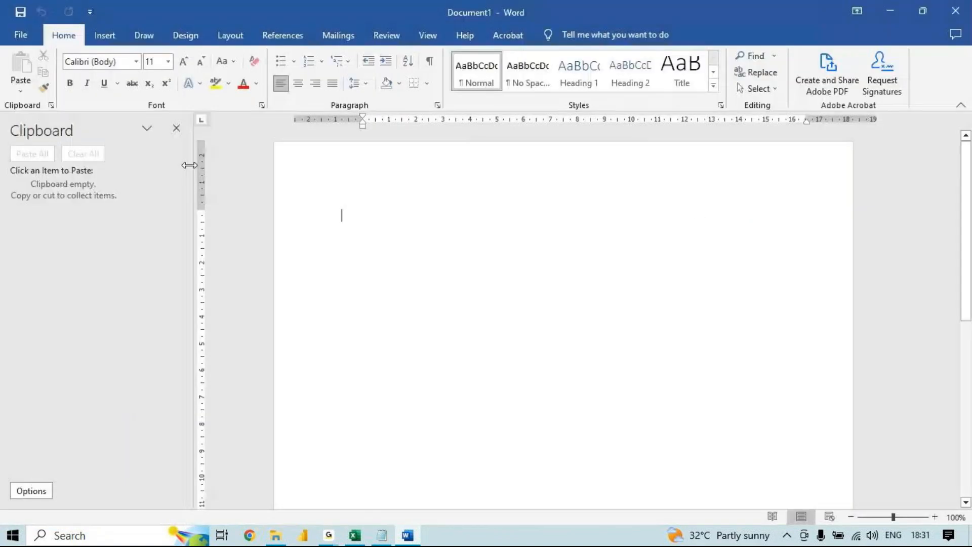
pyautogui.click(176, 128)
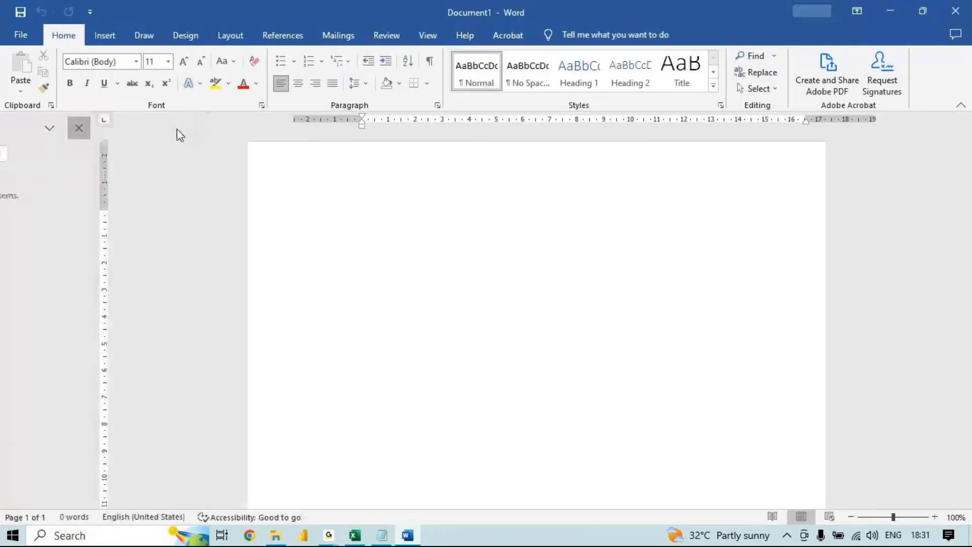
# - Start a multilevel numbered list in the document with "Pivot table" as its first item
pyautogui.click(349, 61)
pyautogui.click(484, 232)
pyautogui.write('Pivot table')
pyautogui.press('Return')
# - Enlarge all the list text to 24 pt
pyautogui.hotkey('ctrl', 'a')
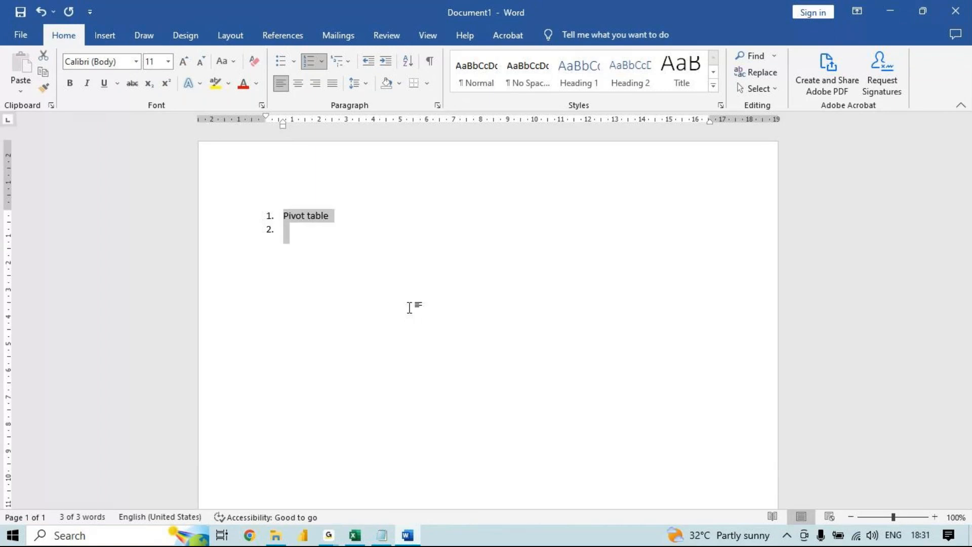
pyautogui.hotkey('ctrl', 'shift', '.')
pyautogui.hotkey('ctrl', 'shift', '.')
pyautogui.hotkey('ctrl', 'shift', '.')
pyautogui.hotkey('ctrl', 'shift', '.')
pyautogui.hotkey('ctrl', 'shift', '.')
pyautogui.hotkey('ctrl', 'shift', '.')
pyautogui.hotkey('ctrl', 'shift', '.')
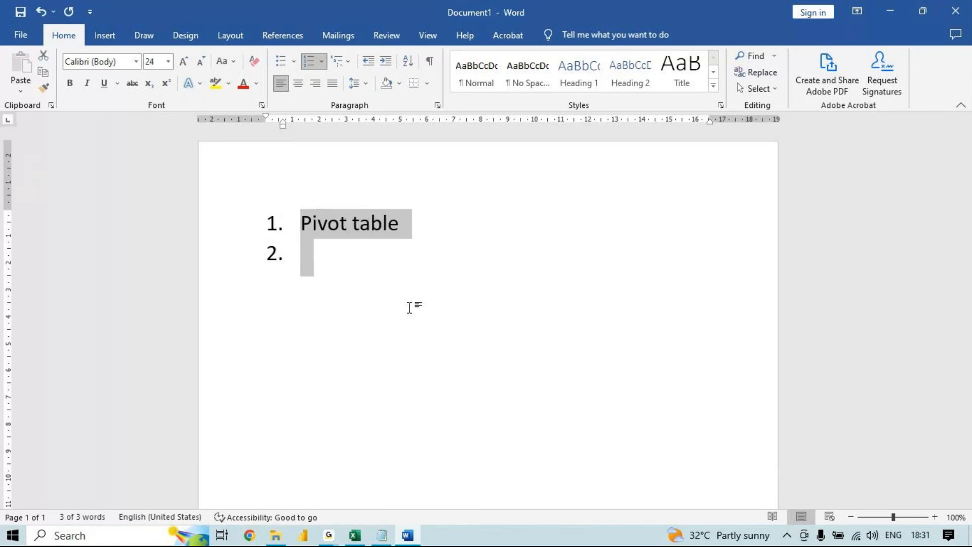
# - Demote the second list item to sub-item 1.1, enter "Insert Pivot" as its text, and start sub-item 1.2
pyautogui.click(421, 263)
pyautogui.press('Tab')
pyautogui.write('I')
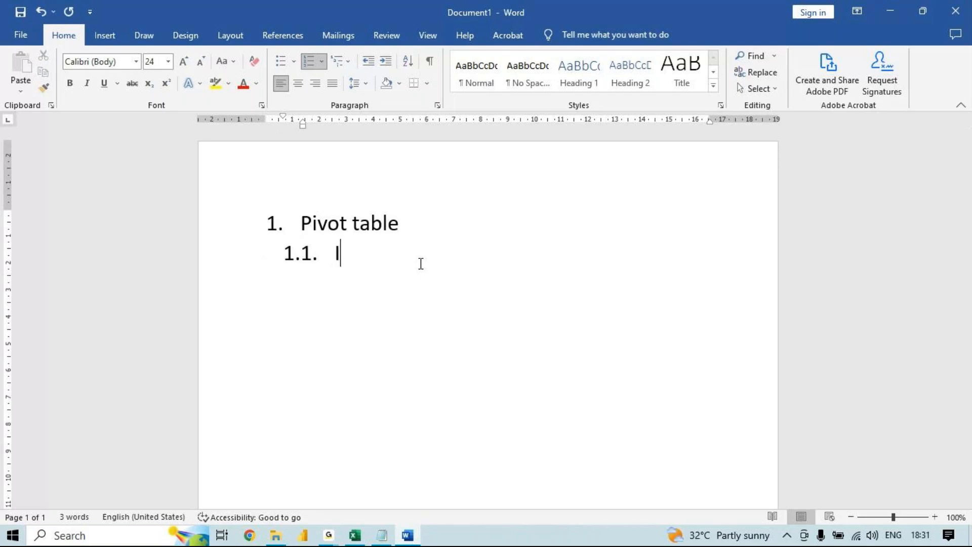
pyautogui.write('nsert Pivot')
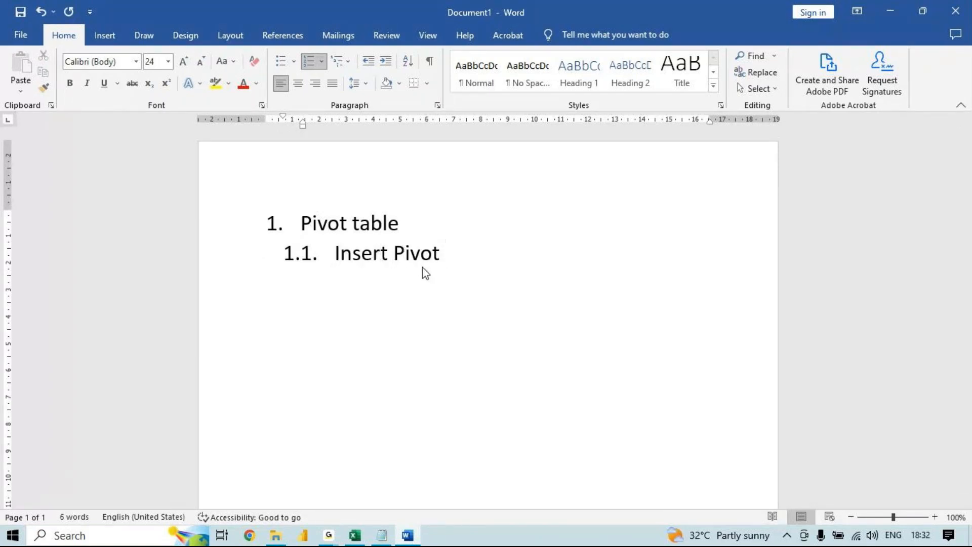
pyautogui.press('Return')
# - Enter "Sort" as item 1.2 with the sub-items "Value" and "Text" below it
pyautogui.write('Sort')
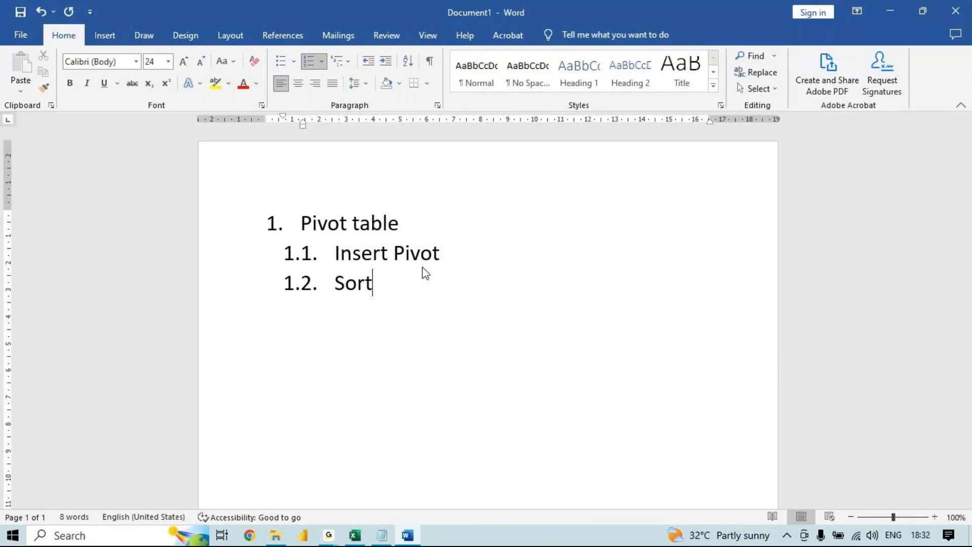
pyautogui.press('Return')
pyautogui.press('Tab')
pyautogui.write('Value')
pyautogui.press('Return')
pyautogui.write('Text')
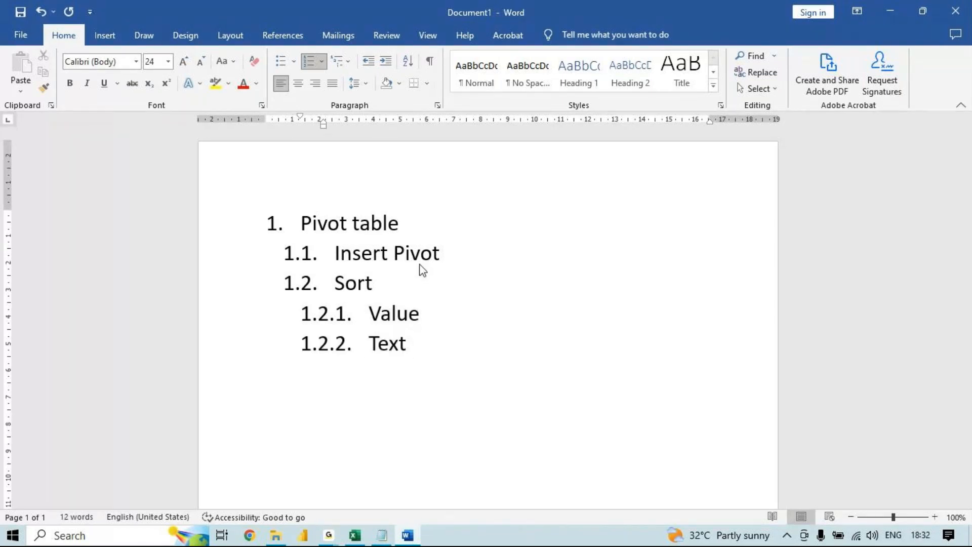
# - Append "( large – small, small – large )" to the Value sub-item under Sort
pyautogui.click(436, 318)
pyautogui.write('(large - small')
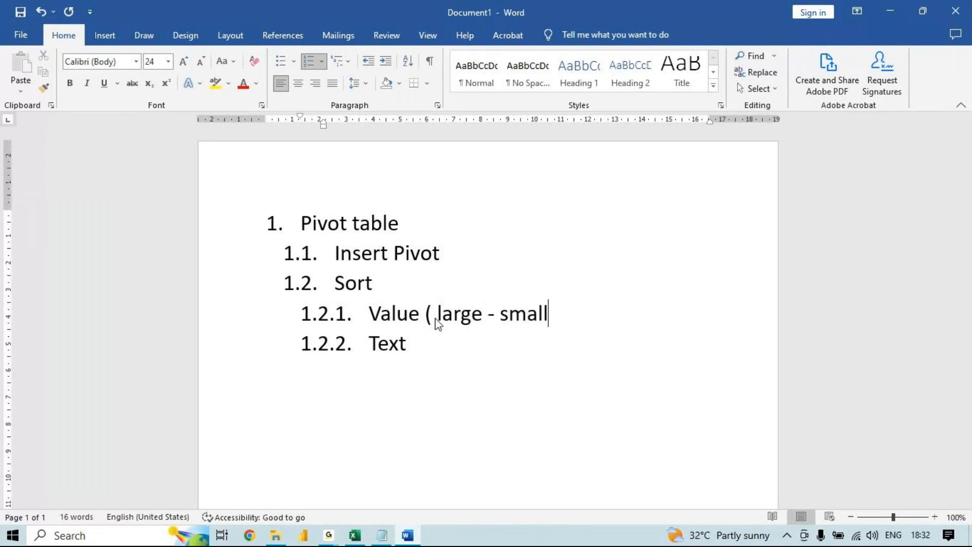
pyautogui.write(', small - ar')
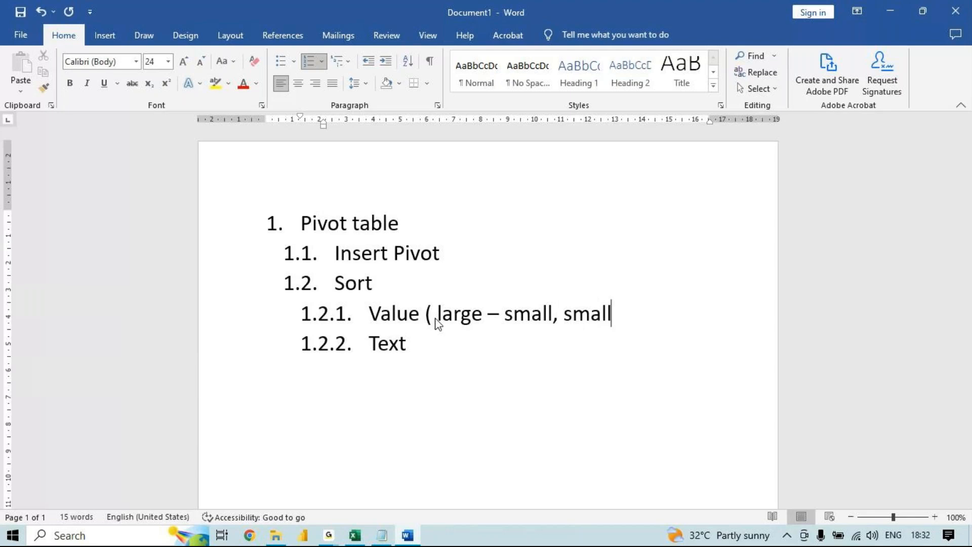
pyautogui.press('BackSpace')
pyautogui.press('BackSpace')
pyautogui.write('large )')
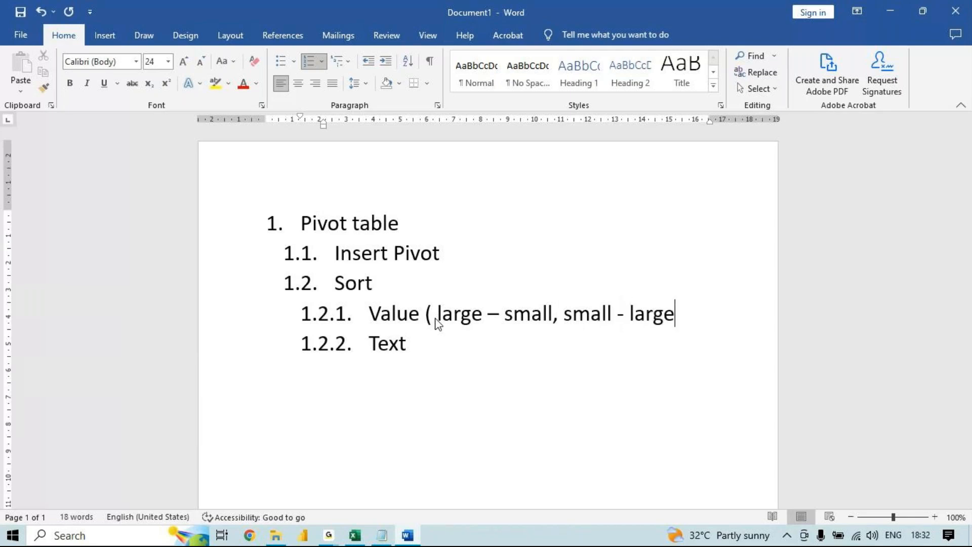
# - Append "( a-z , z-a )" to the Text sub-item under Sort
pyautogui.click(413, 342)
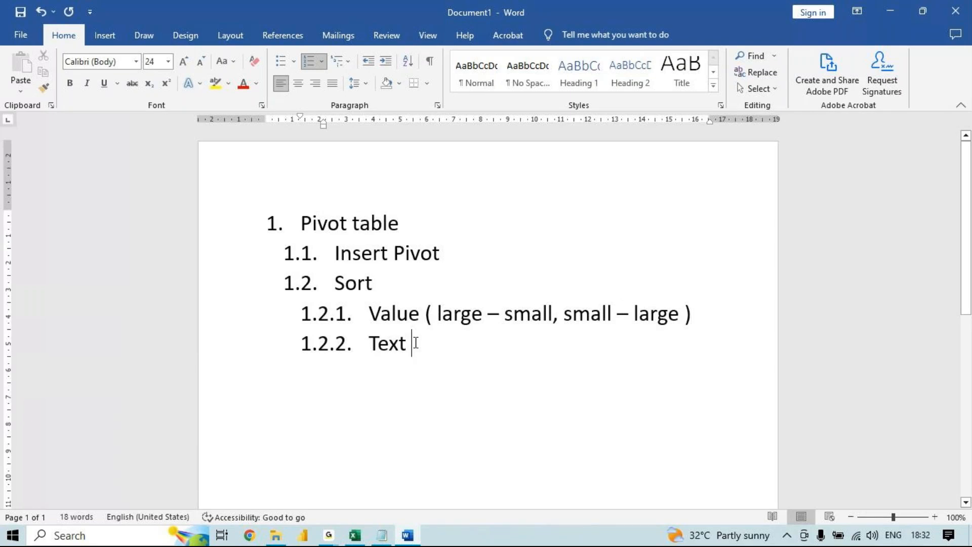
pyautogui.write('( a')
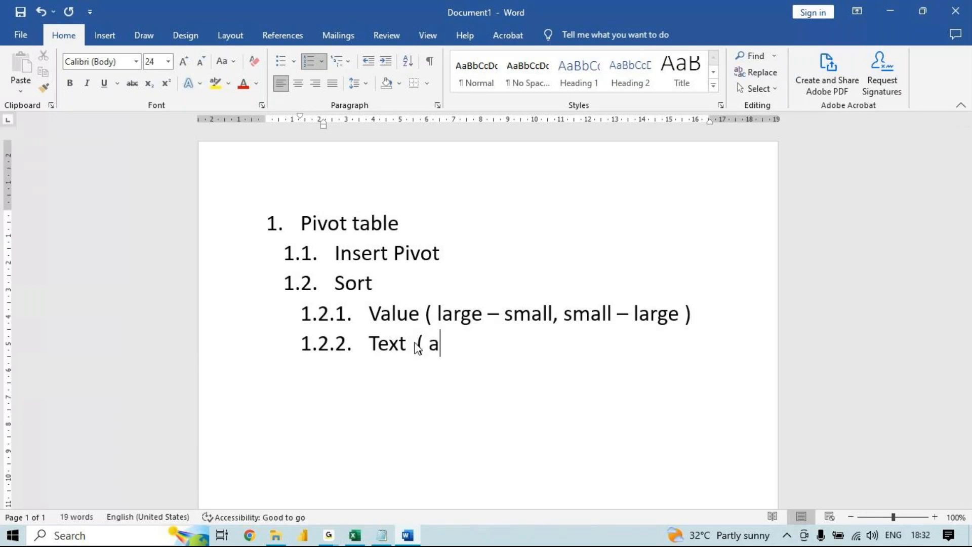
pyautogui.write('-z , z-a')
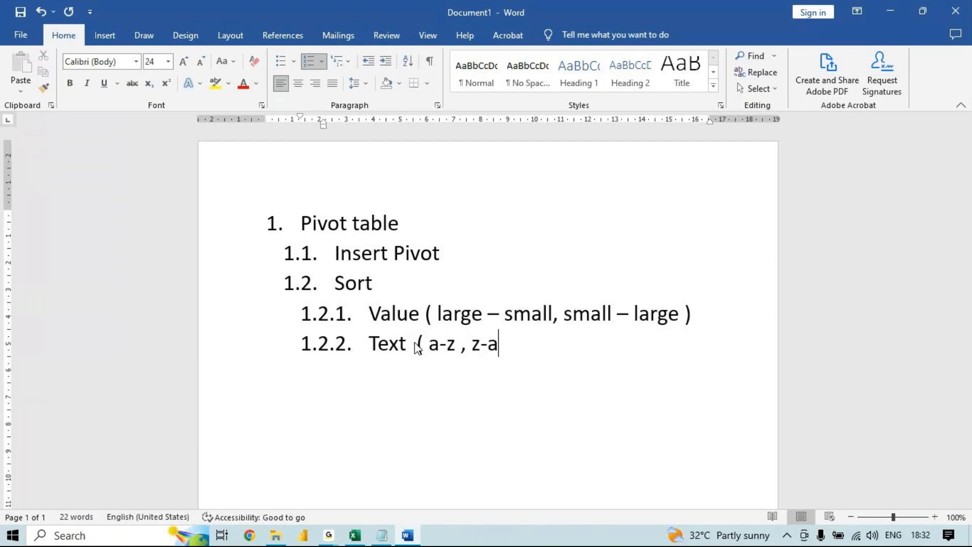
pyautogui.write(' )')
# - Add item 1.3 "Group" at the same list level as Sort
pyautogui.press('Return')
pyautogui.press('Tab')
pyautogui.hotkey('shift', 'Tab')
pyautogui.hotkey('shift', 'Tab')
pyautogui.write('G')
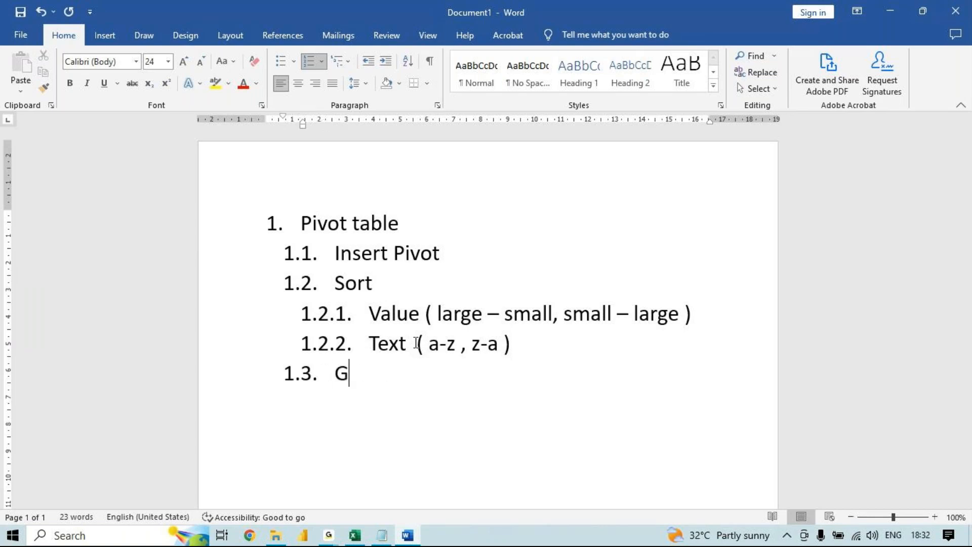
pyautogui.write('roup')
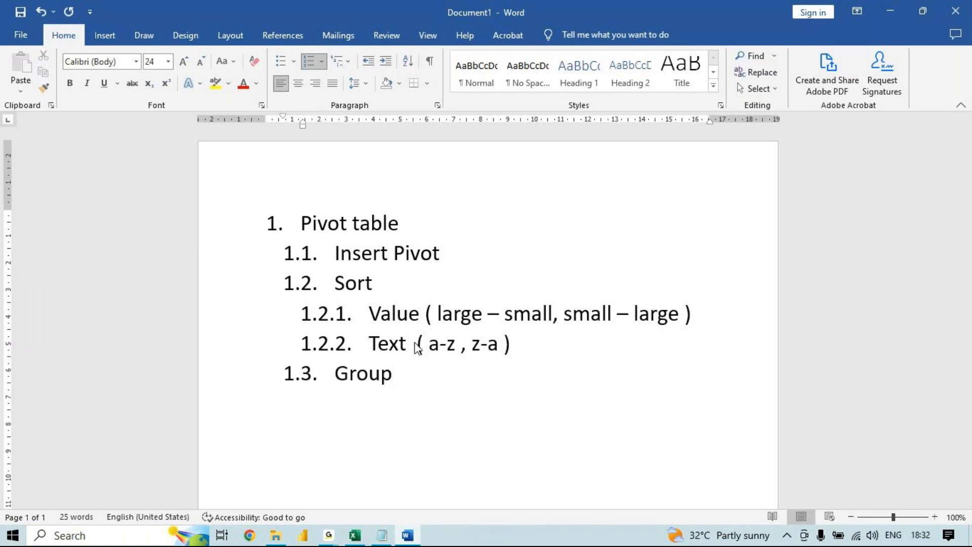
# - Add the sub-items "Text", "Value" and "Date" under Group
pyautogui.press('Return')
pyautogui.press('Tab')
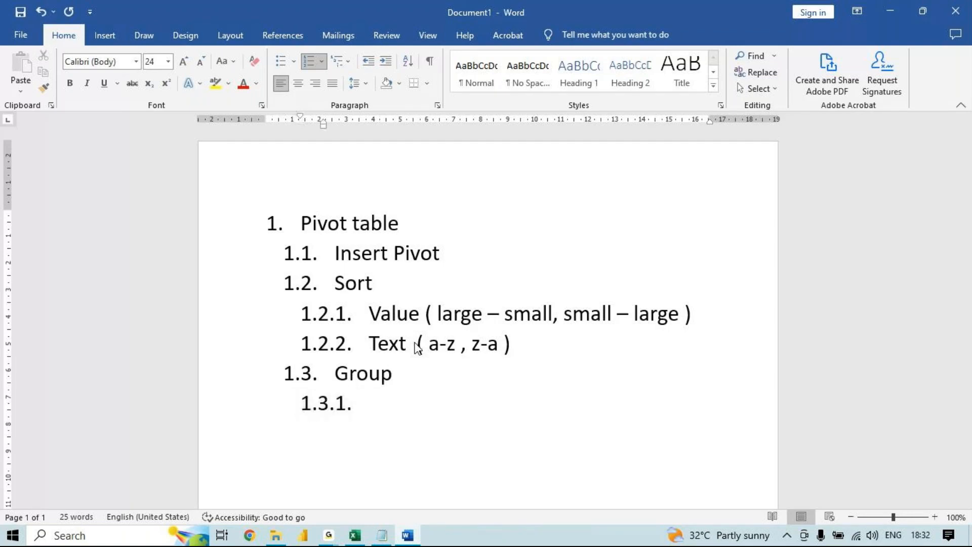
pyautogui.write('Text')
pyautogui.press('Return')
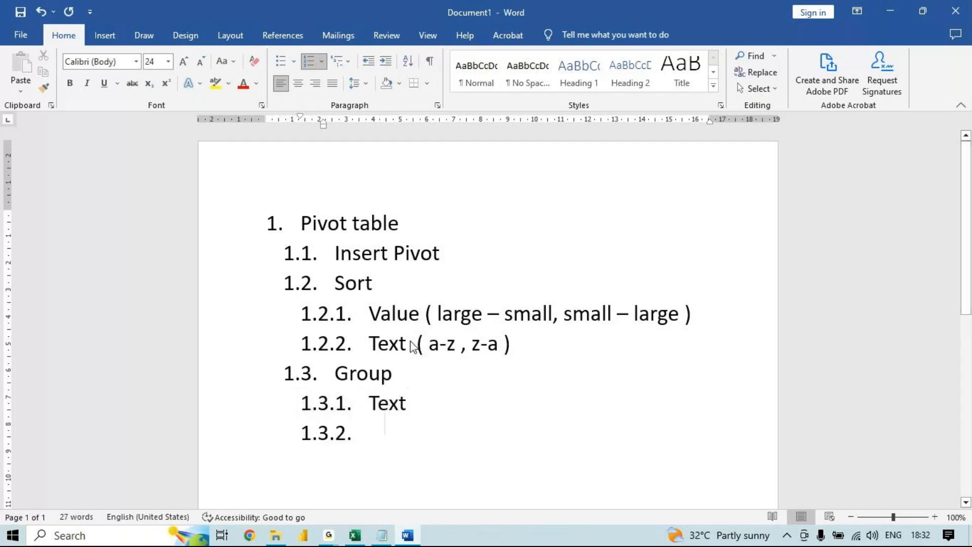
pyautogui.write('Value')
pyautogui.press('Return')
pyautogui.write('Date')
# - Add item 1.4 "Filter" at the same list level as Group
pyautogui.press('Return')
pyautogui.press('Tab')
pyautogui.hotkey('shift', 'Tab')
pyautogui.hotkey('shift', 'Tab')
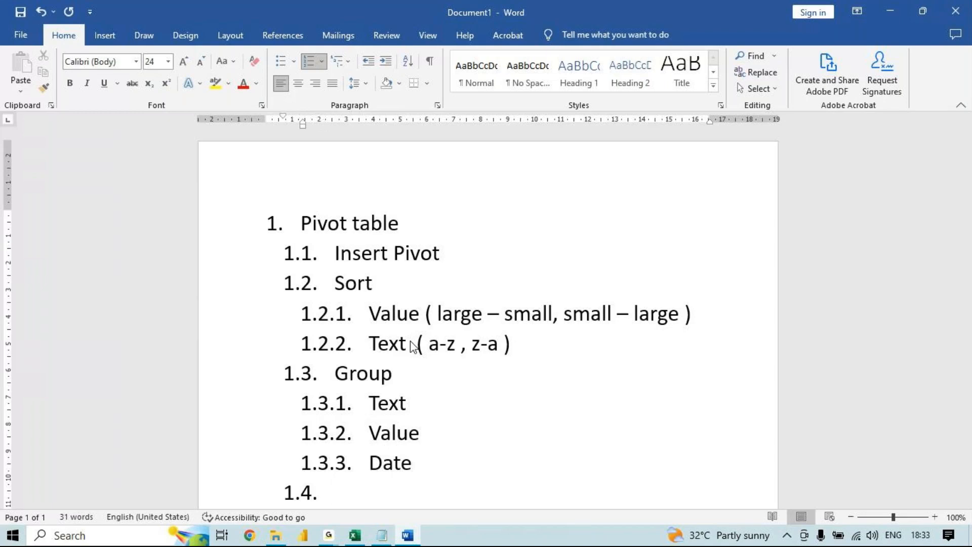
pyautogui.moveTo(964, 225); pyautogui.dragTo(967, 302)
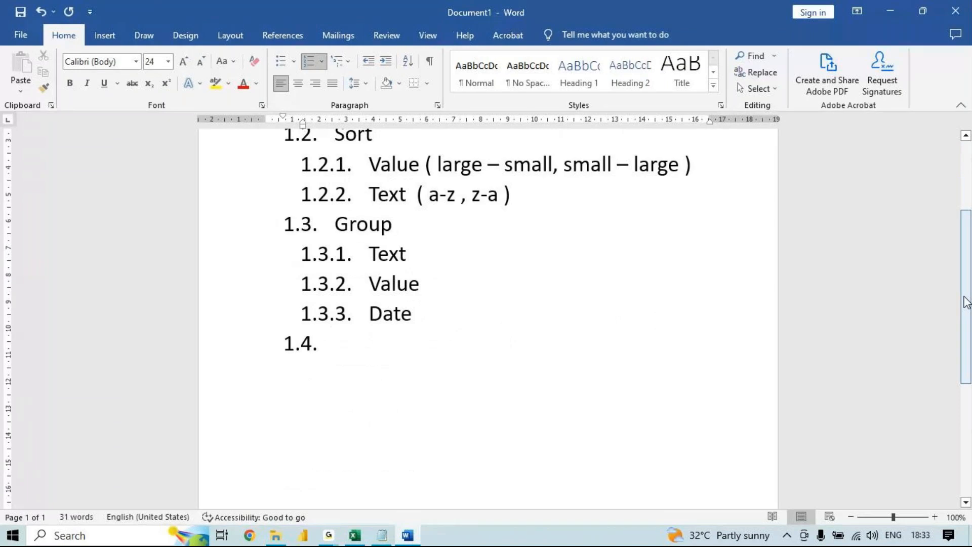
pyautogui.write('Filter')
# - Add the sub-items "Filter", "Slicer" and "Timeline" under item 1.4, and start item 1.5 one level up
pyautogui.press('Return')
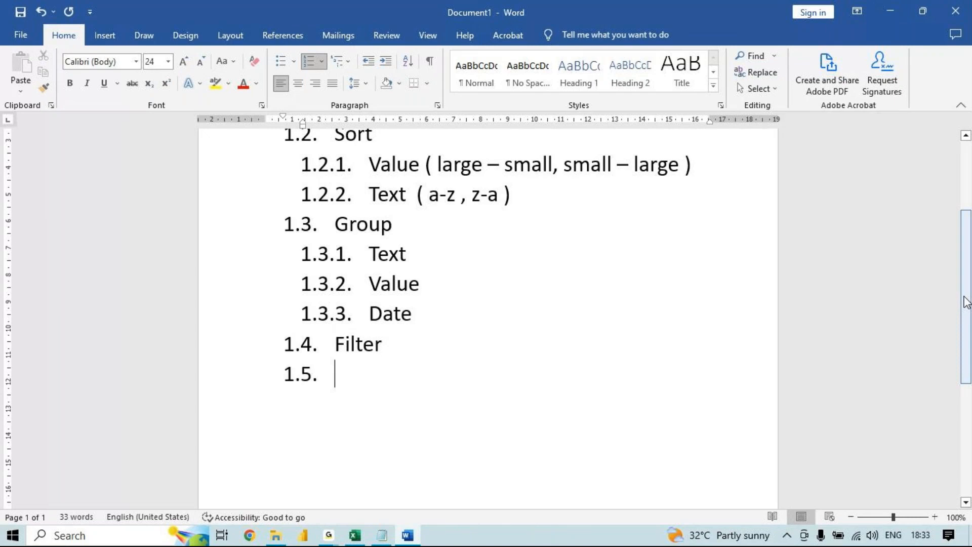
pyautogui.press('Tab')
pyautogui.write('Filter')
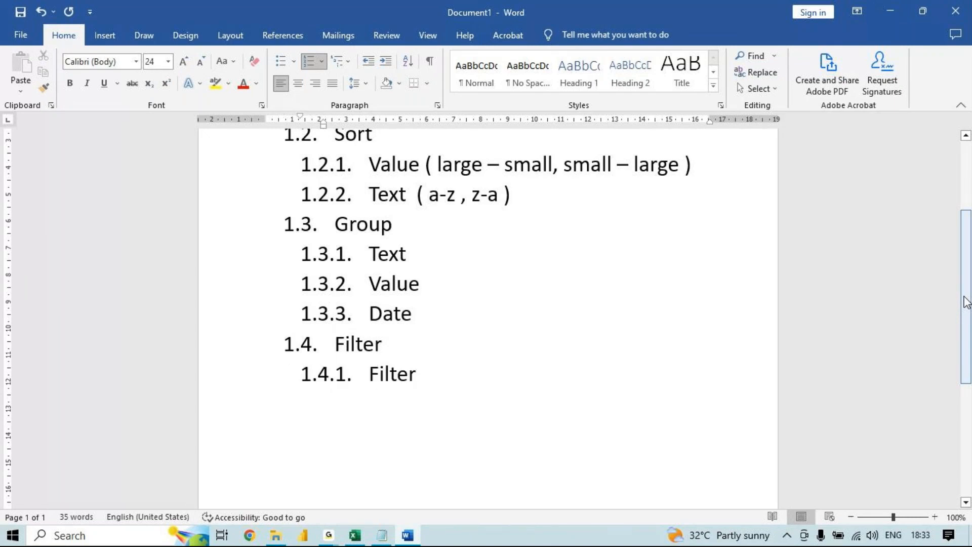
pyautogui.press('Return')
pyautogui.write('Slicer')
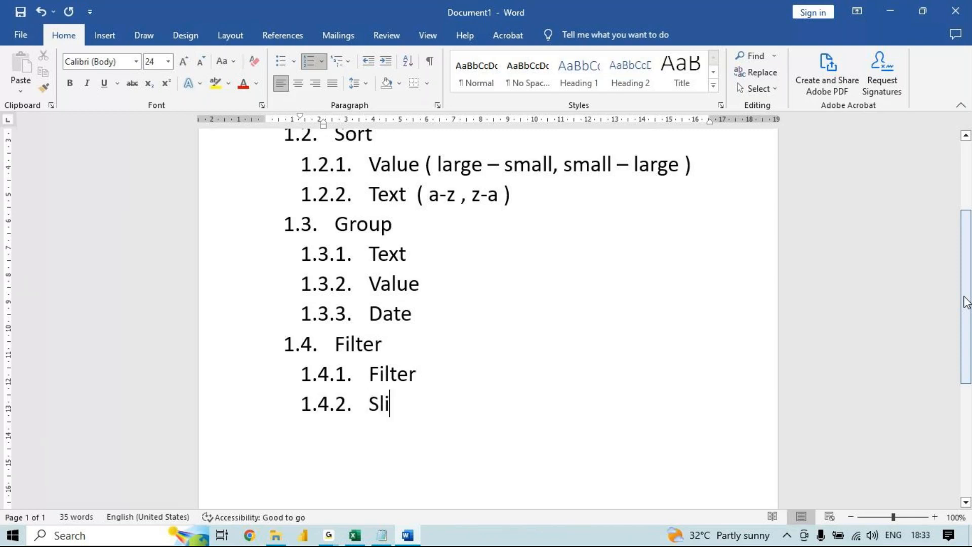
pyautogui.press('Return')
pyautogui.write('T')
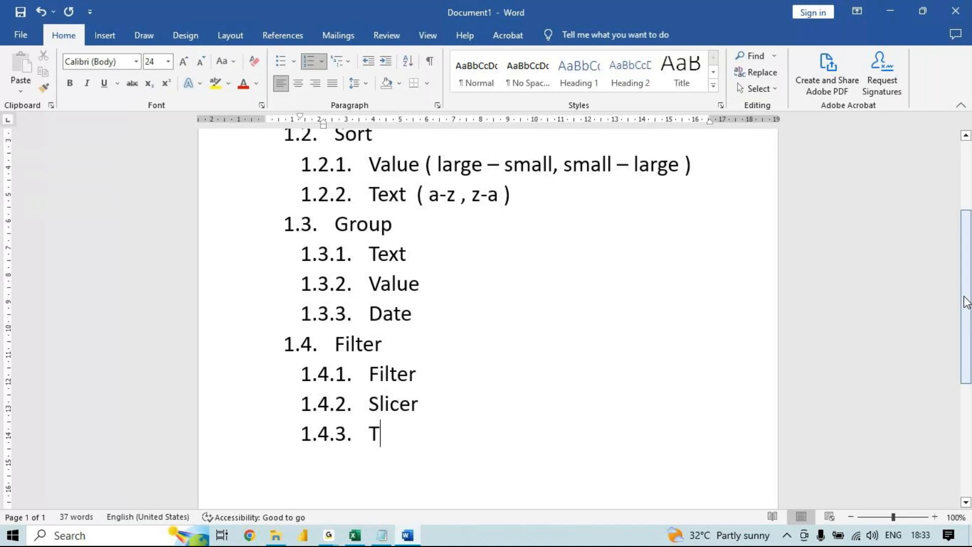
pyautogui.write('imeline')
pyautogui.press('Return')
pyautogui.press('Tab')
pyautogui.hotkey('shift', 'Tab')
pyautogui.hotkey('shift', 'Tab')
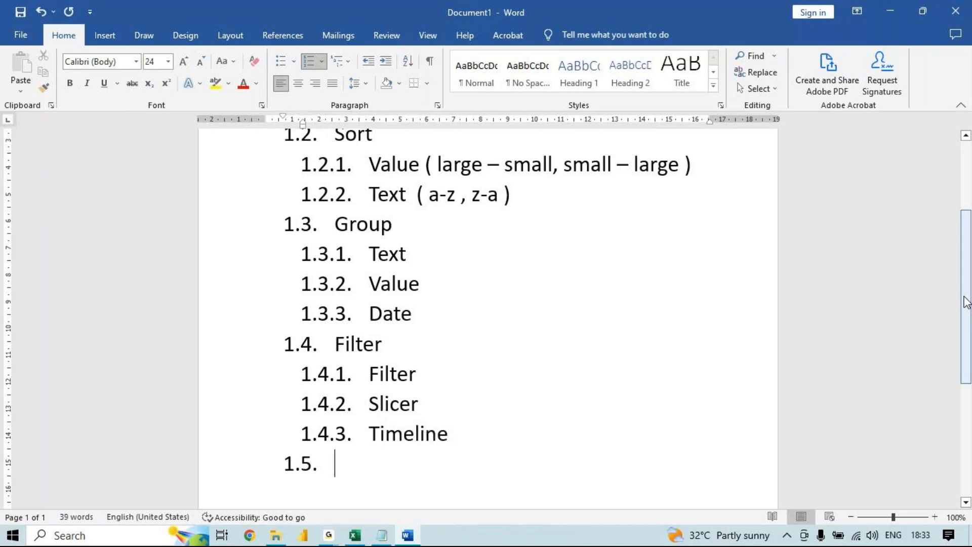
pyautogui.write('Summa')
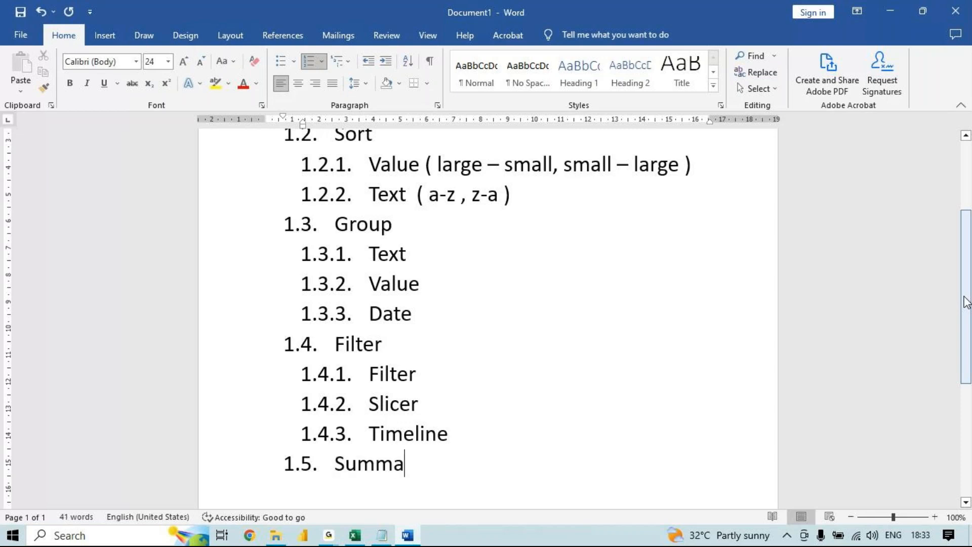
pyautogui.write('rize')
pyautogui.press('BackSpace')
pyautogui.press('BackSpace')
pyautogui.press('BackSpace')
pyautogui.press('BackSpace')
pyautogui.press('BackSpace')
pyautogui.press('BackSpace')
pyautogui.press('BackSpace')
pyautogui.press('BackSpace')
pyautogui.press('BackSpace')
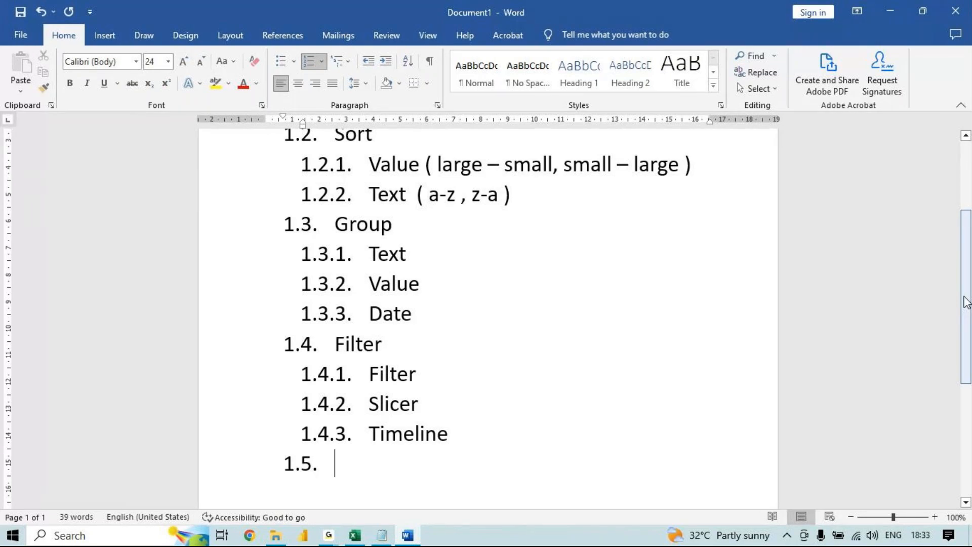
# - Enter "Show value as" as item 1.5, "Summarize value as" as item 1.6 and "multi" as item 1.7
pyautogui.write('show val')
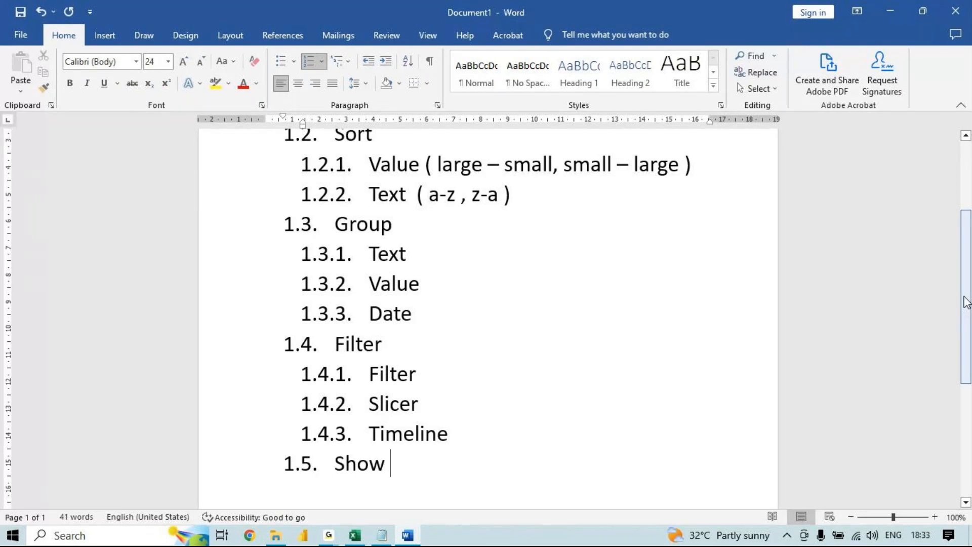
pyautogui.write('ue as')
pyautogui.press('Return')
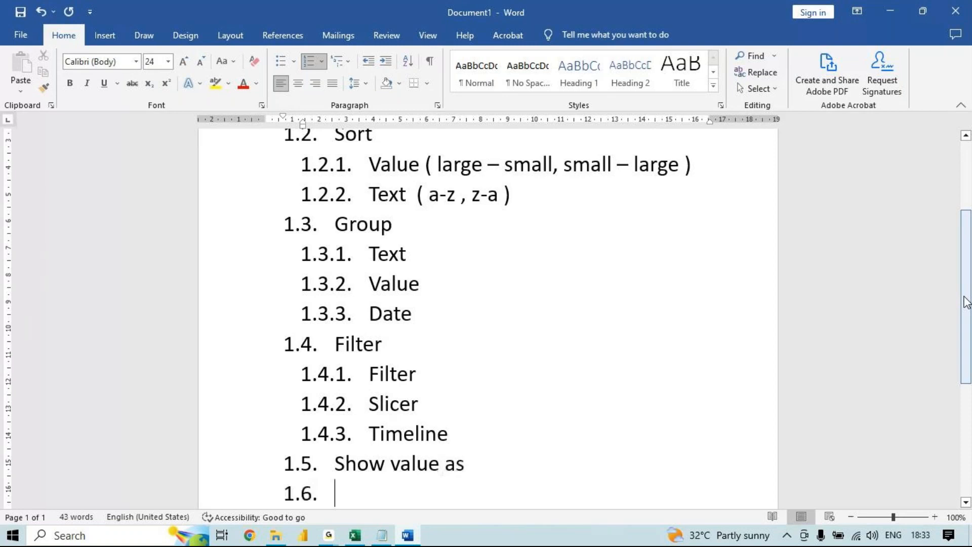
pyautogui.write('summari')
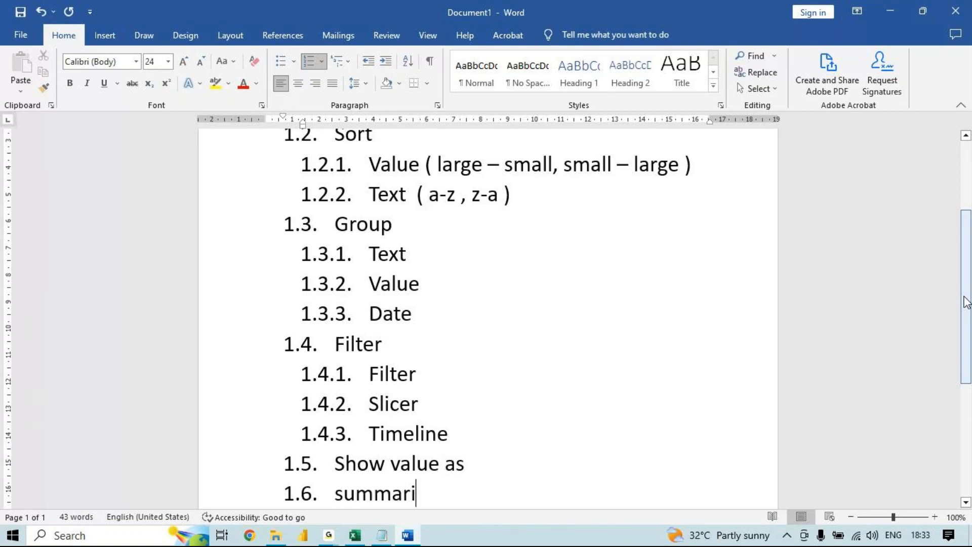
pyautogui.write('ze value a')
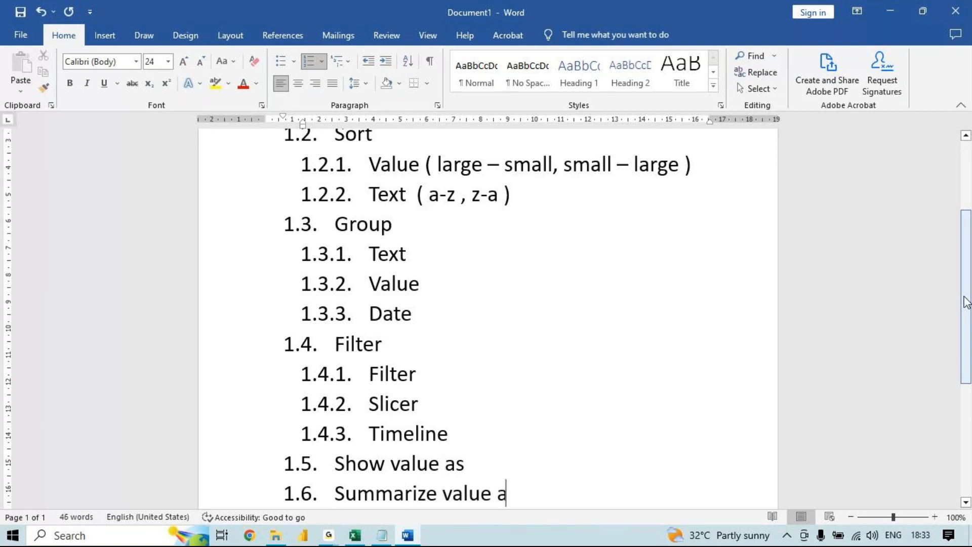
pyautogui.write('s')
pyautogui.press('Return')
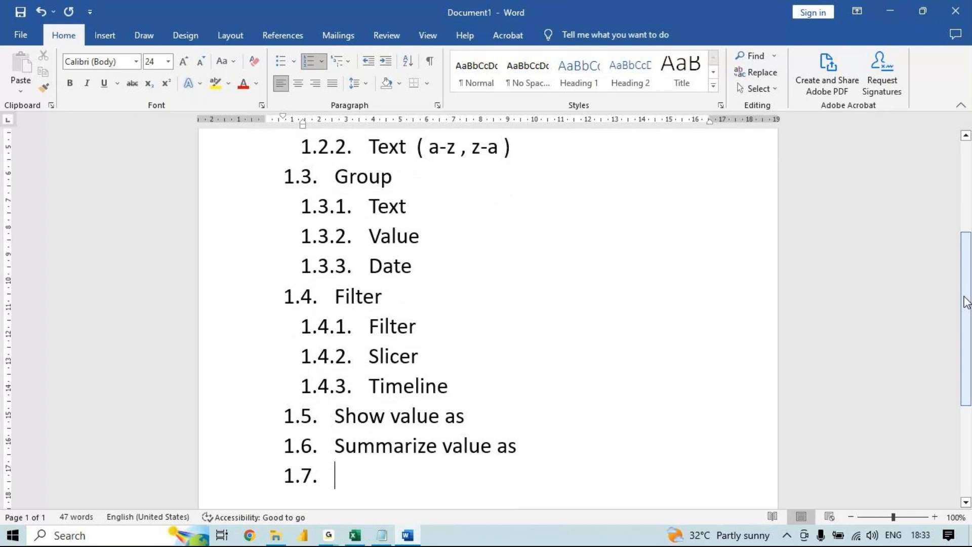
pyautogui.write('multi')
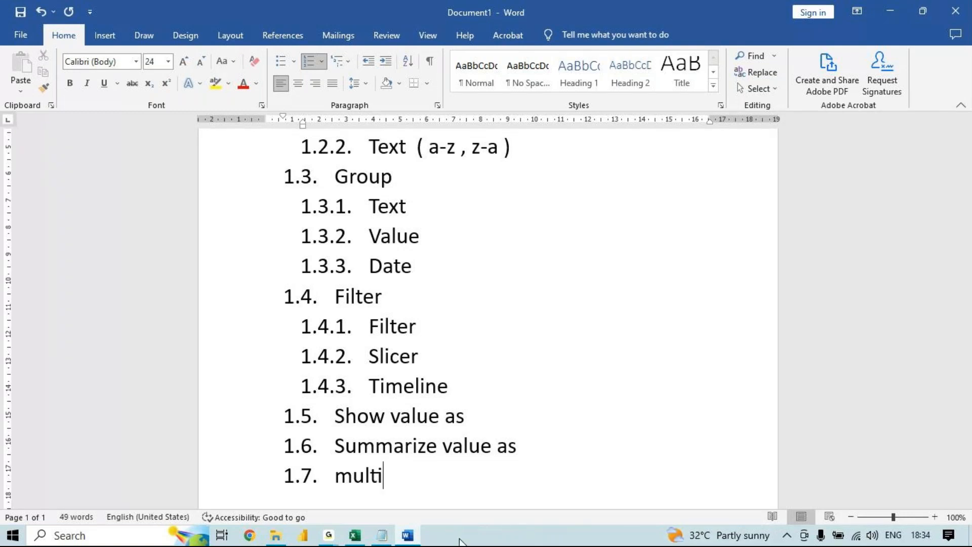
# - Switch to Excel and try Product as a counted value instead of row labels in the pivot table, restoring the original layout
pyautogui.click(356, 537)
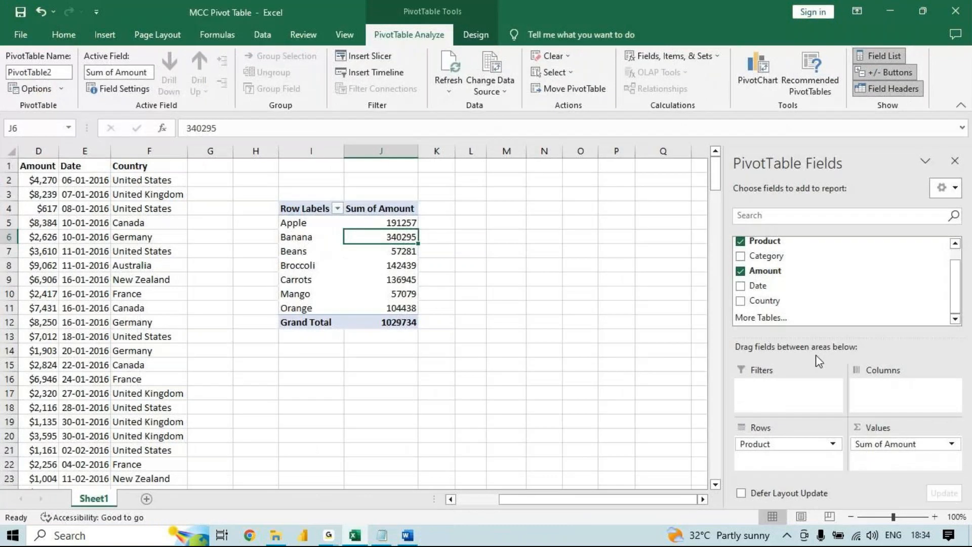
pyautogui.moveTo(779, 246); pyautogui.dragTo(909, 460)
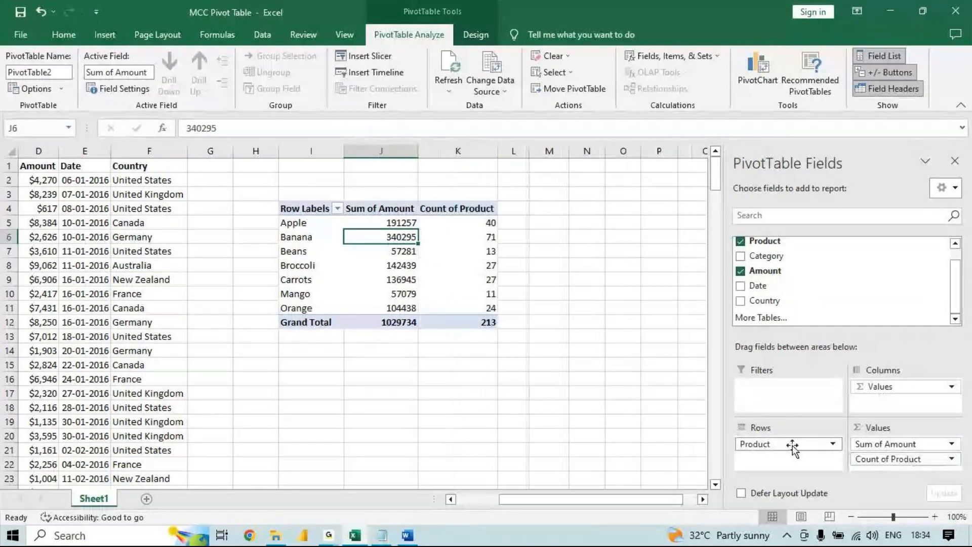
pyautogui.moveTo(791, 445); pyautogui.dragTo(863, 300)
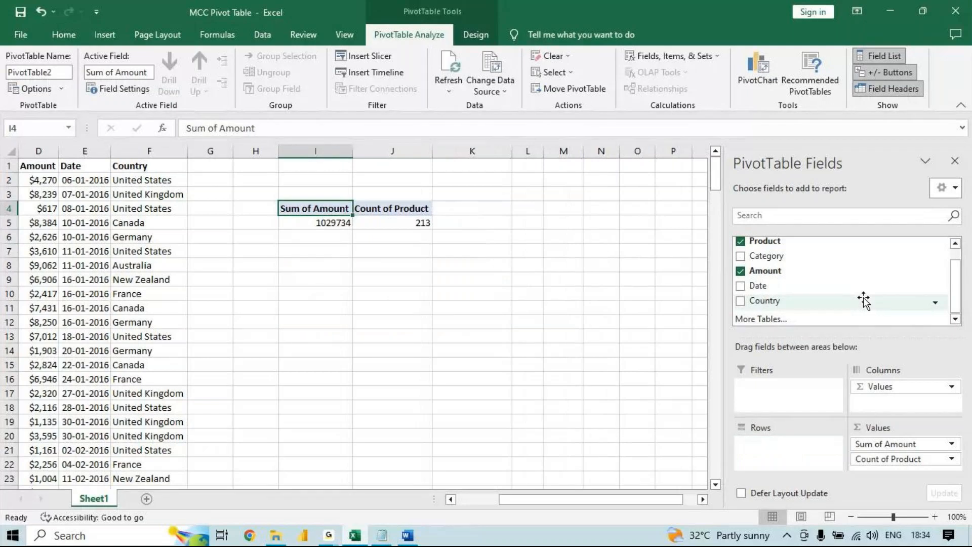
pyautogui.moveTo(881, 461); pyautogui.dragTo(860, 276)
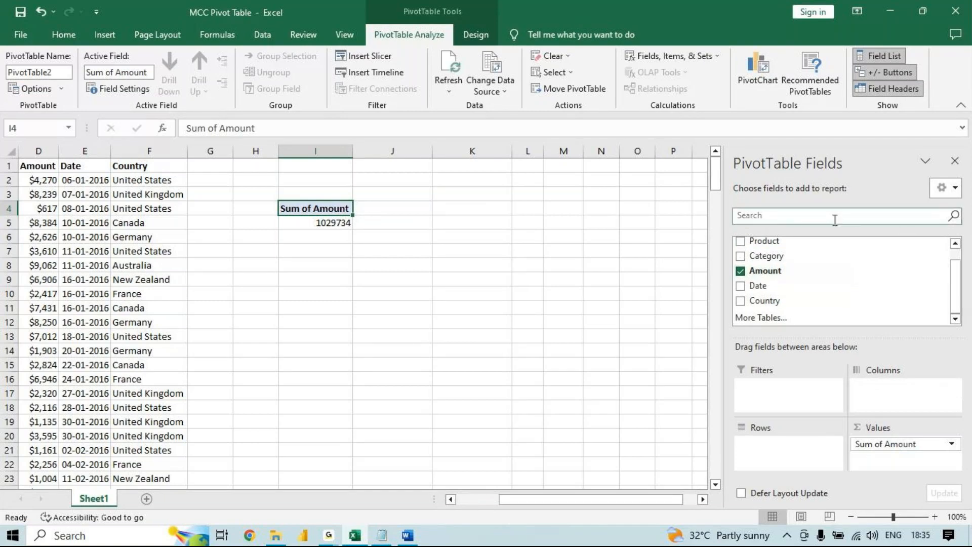
pyautogui.moveTo(833, 241); pyautogui.dragTo(794, 459)
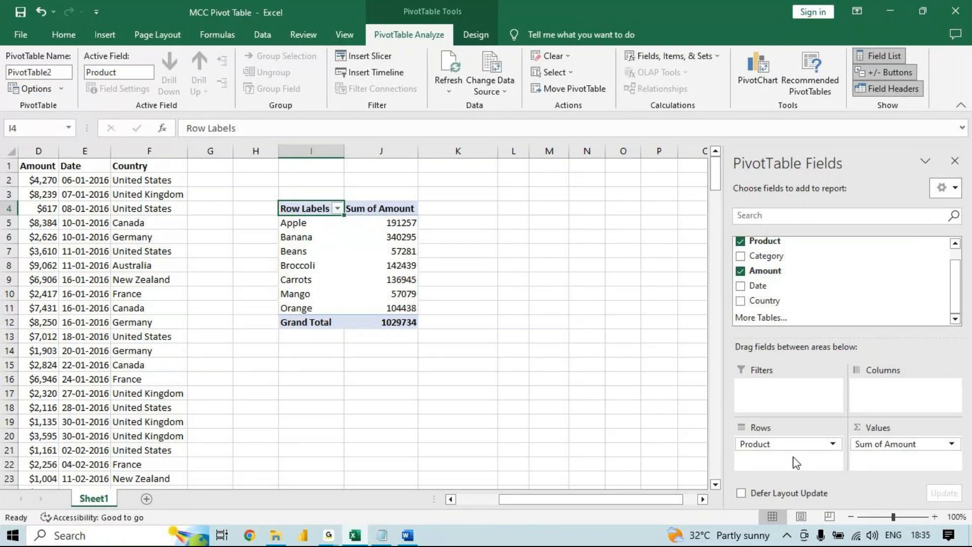
# - Switch back to the Word outline and change item 1.7 to "Multi ( report , value , filter"
pyautogui.moveTo(413, 540)
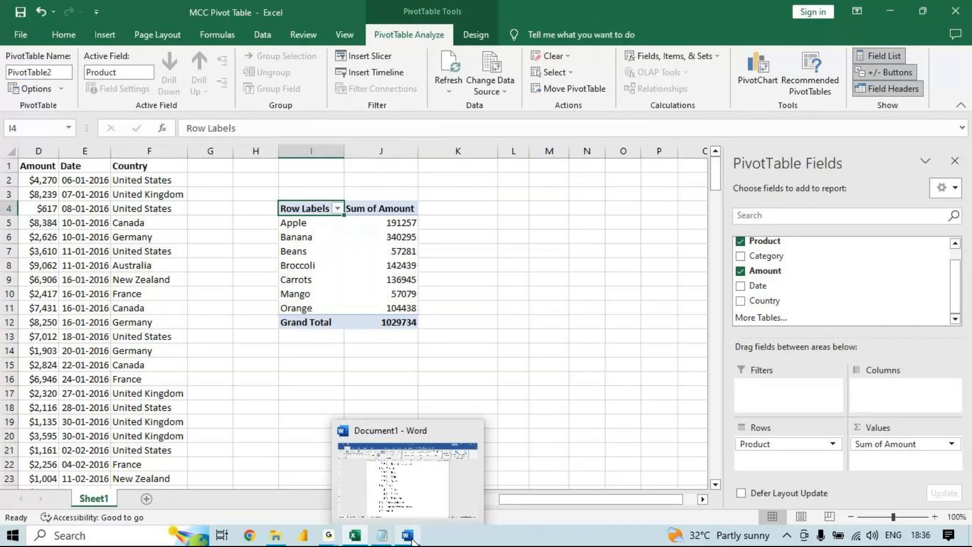
pyautogui.click(413, 540)
pyautogui.press('BackSpace')
pyautogui.press('BackSpace')
pyautogui.press('BackSpace')
pyautogui.press('BackSpace')
pyautogui.press('BackSpace')
pyautogui.write('Multi')
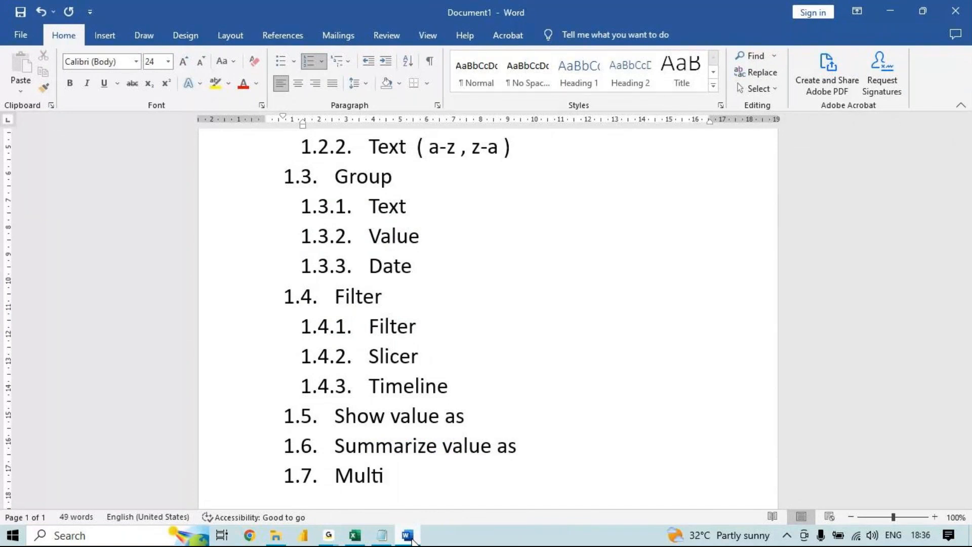
pyautogui.write(' ( report , value ')
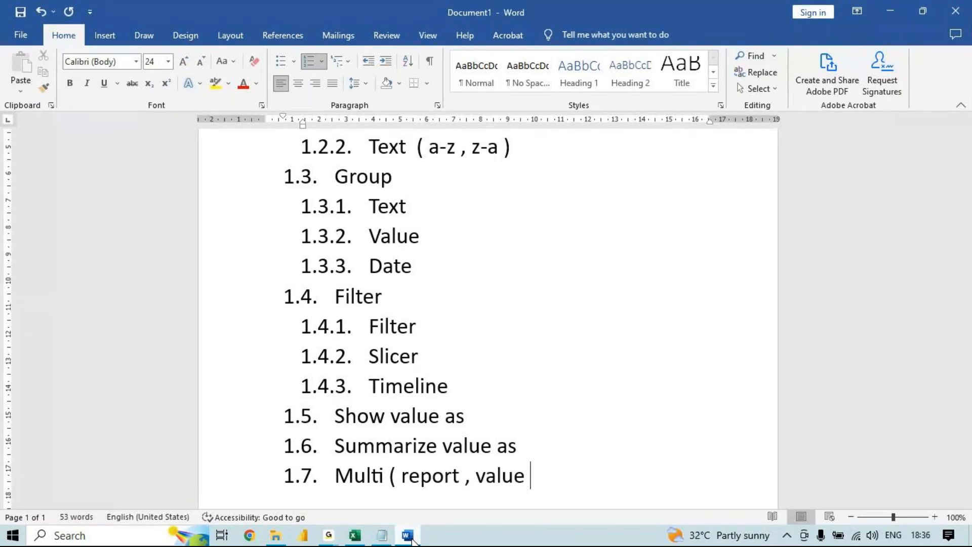
pyautogui.write(', filter')
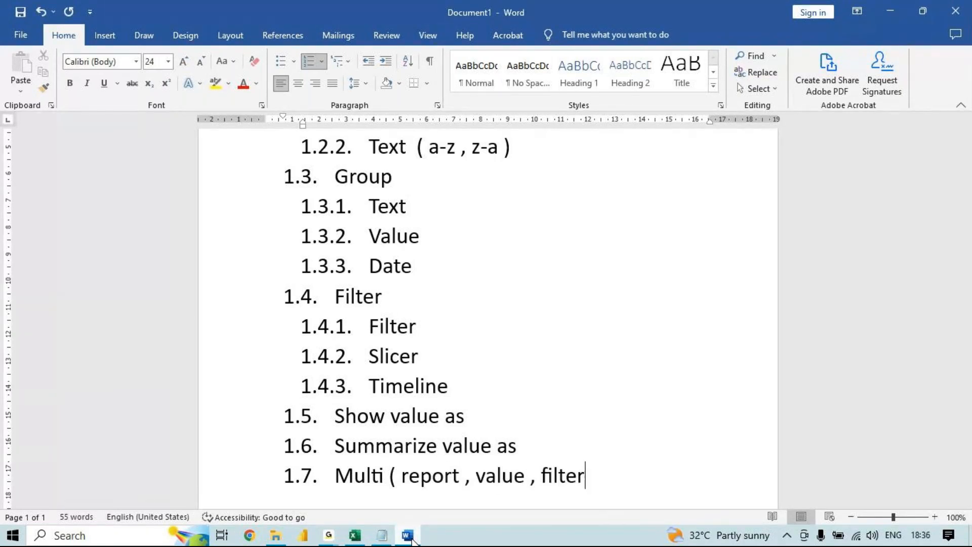
# - Add item 1.8 "Calculated feild" below the Multi item
pyautogui.press('Return')
pyautogui.write('Calculated fei')
pyautogui.press('BackSpace')
pyautogui.write('eild')
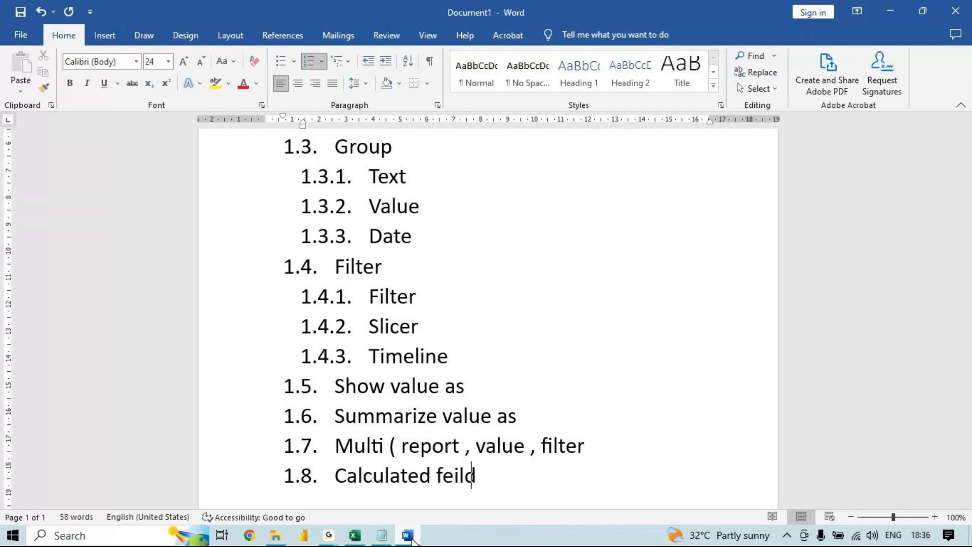
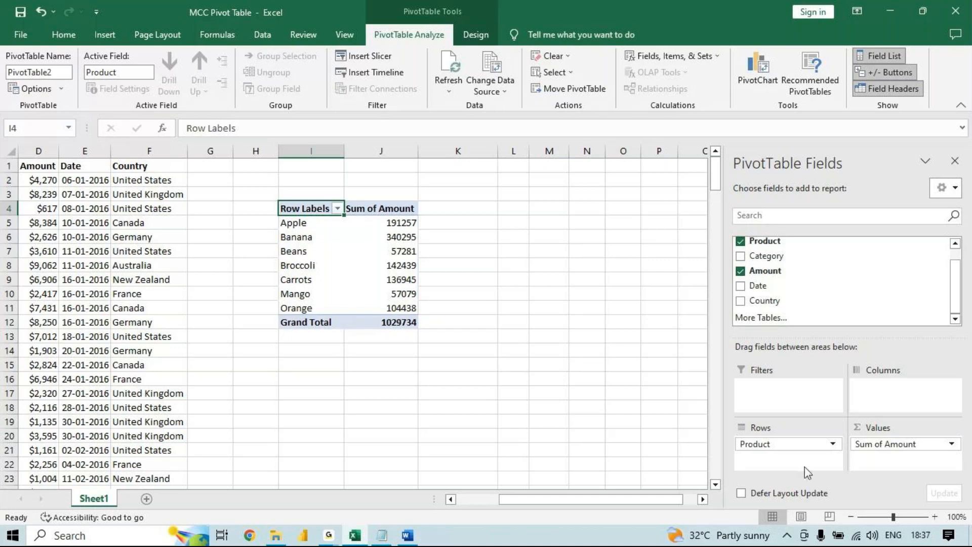
# - Move the Product field from the rows to the columns of the pivot table
pyautogui.moveTo(787, 445); pyautogui.dragTo(911, 387)
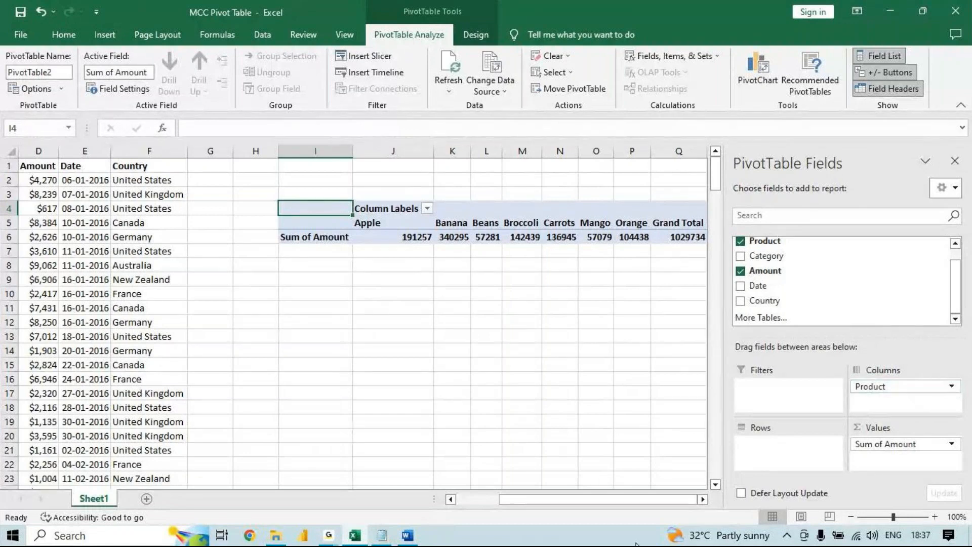
pyautogui.moveTo(551, 499); pyautogui.dragTo(509, 500)
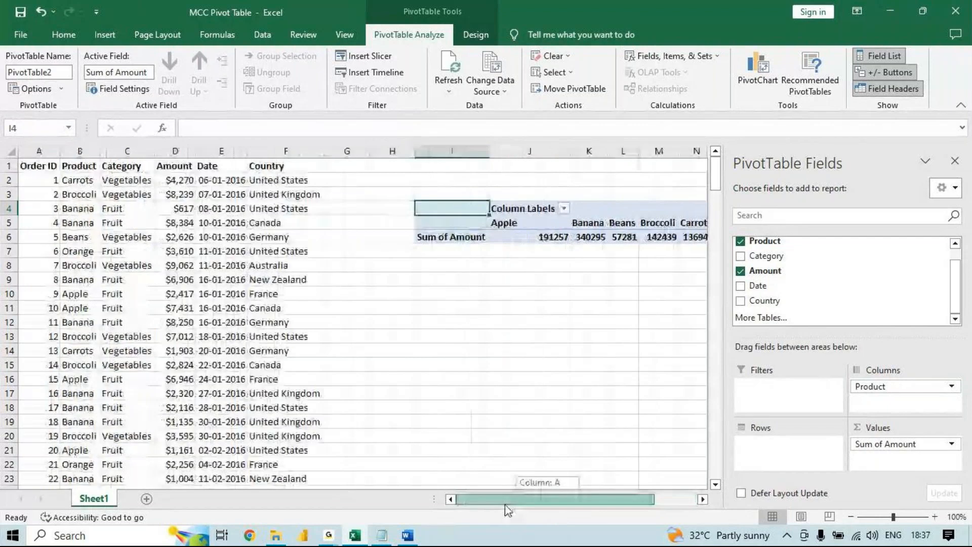
# - Apply the Text number format to the whole Amount column in column D
pyautogui.click(188, 151)
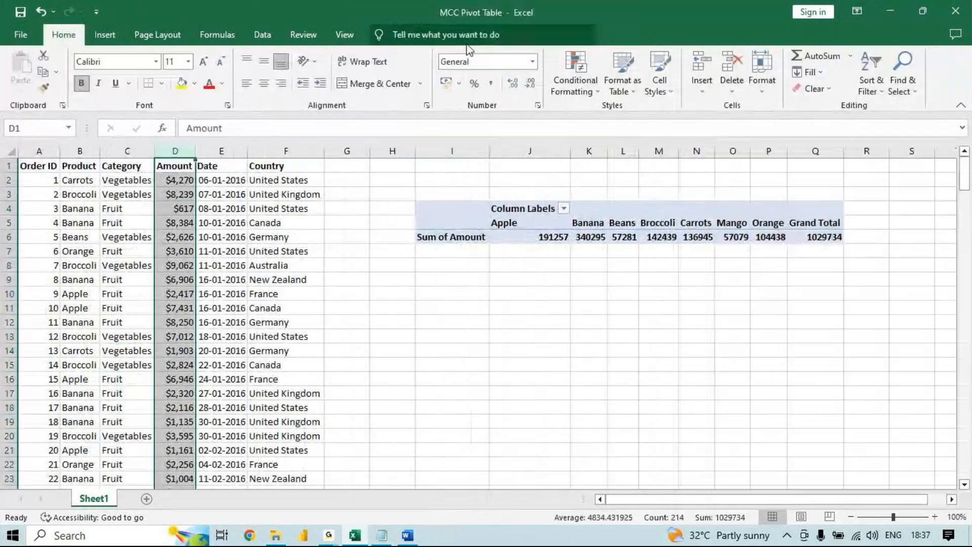
pyautogui.click(532, 61)
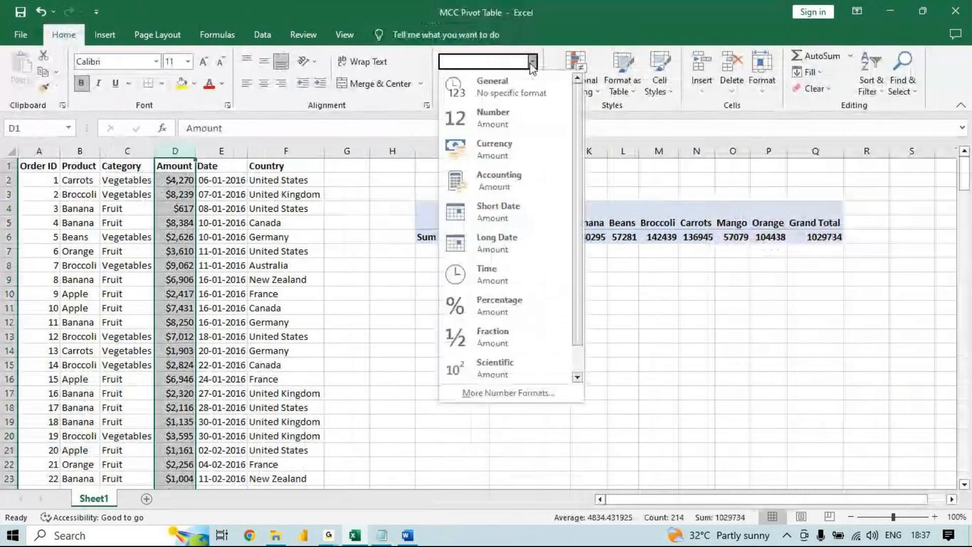
pyautogui.scroll(-1, 499, 357)
pyautogui.click(497, 364)
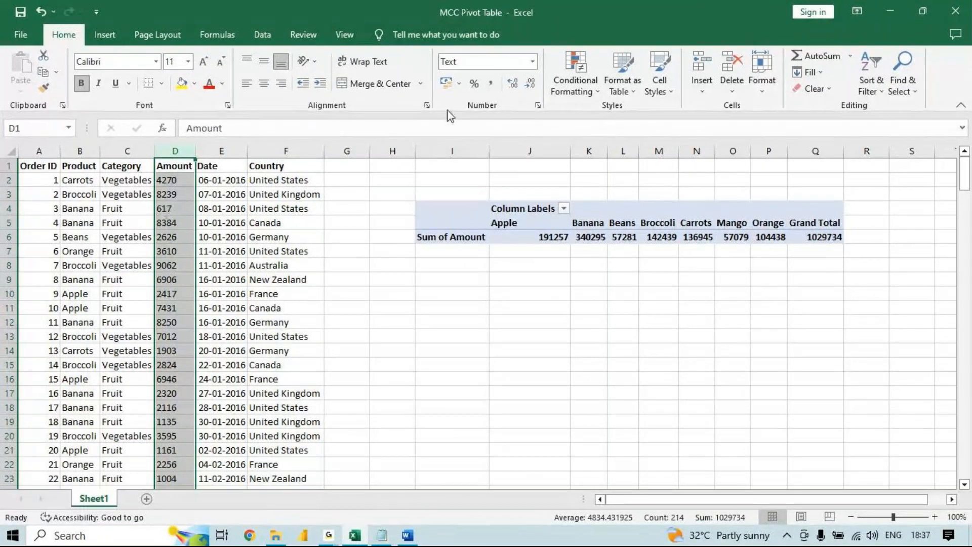
# - Try the rupee Accounting format on the Amount column, and change it to Number without decimals
pyautogui.click(447, 75)
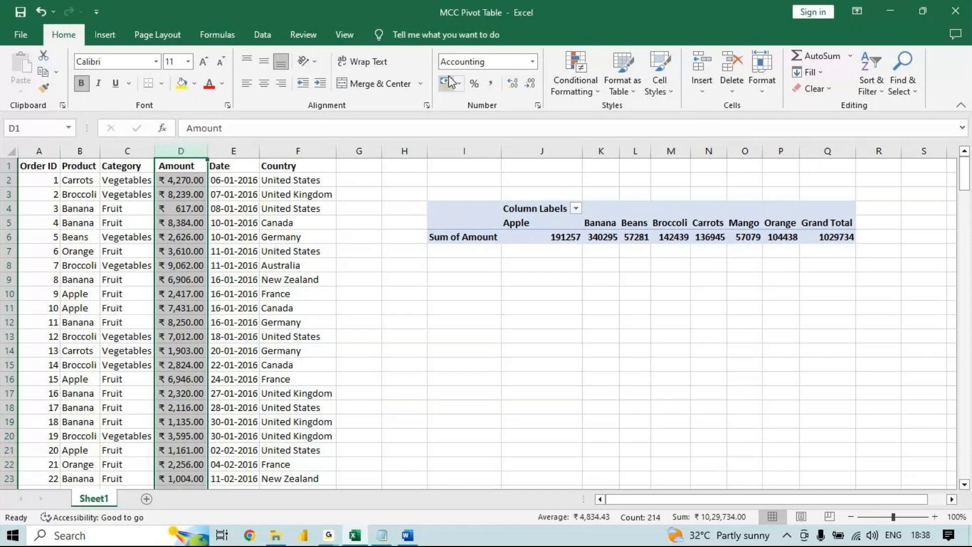
pyautogui.click(531, 61)
pyautogui.click(518, 112)
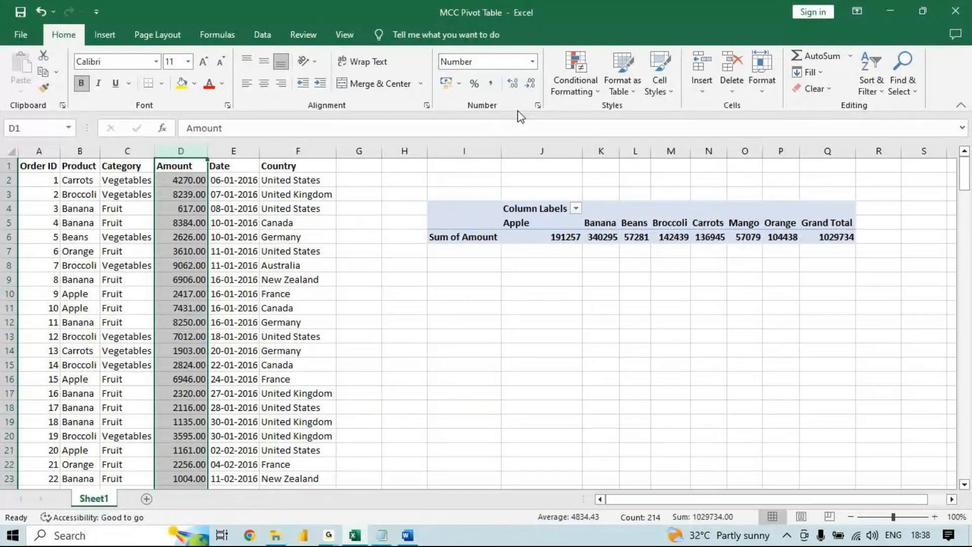
pyautogui.doubleClick(529, 84)
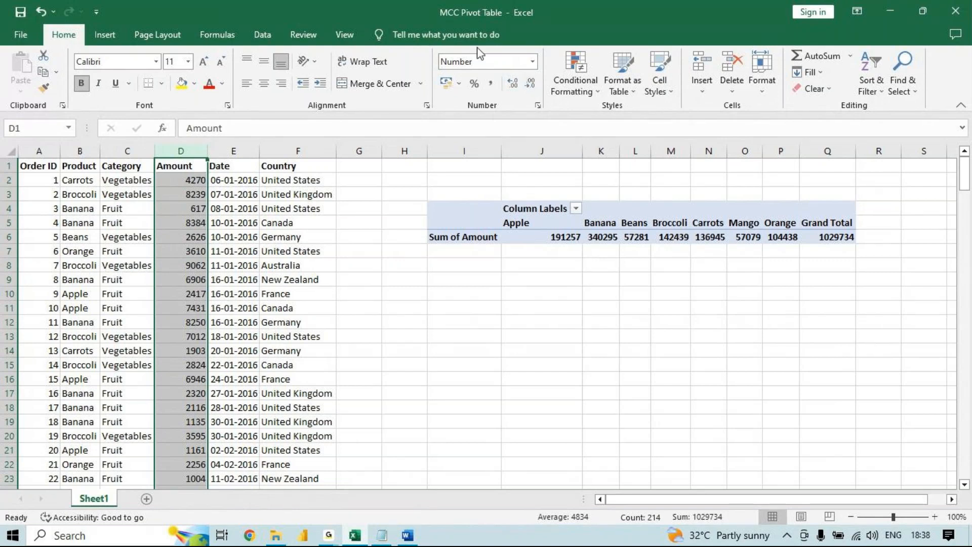
# - Try the Short Date format on the Amount column, and set the column to Currency instead
pyautogui.click(532, 61)
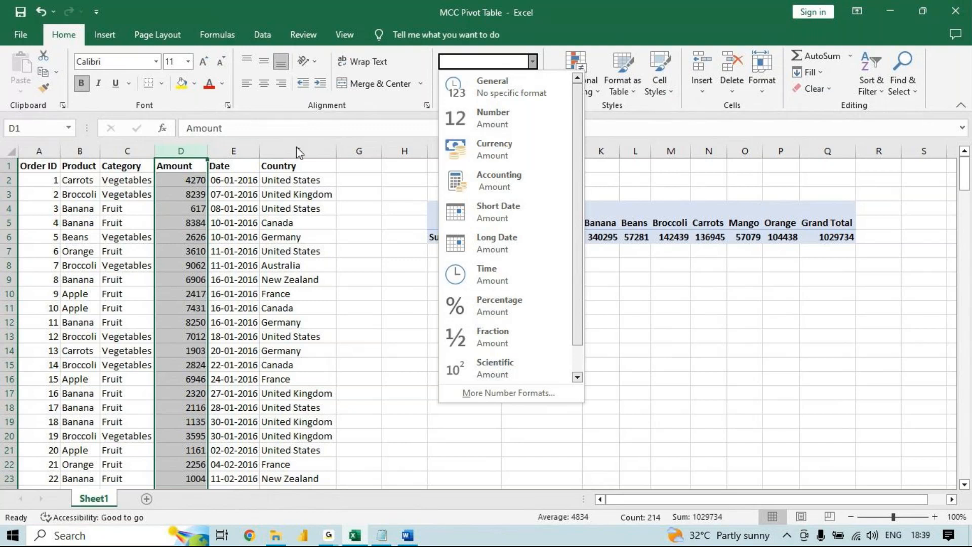
pyautogui.click(186, 148)
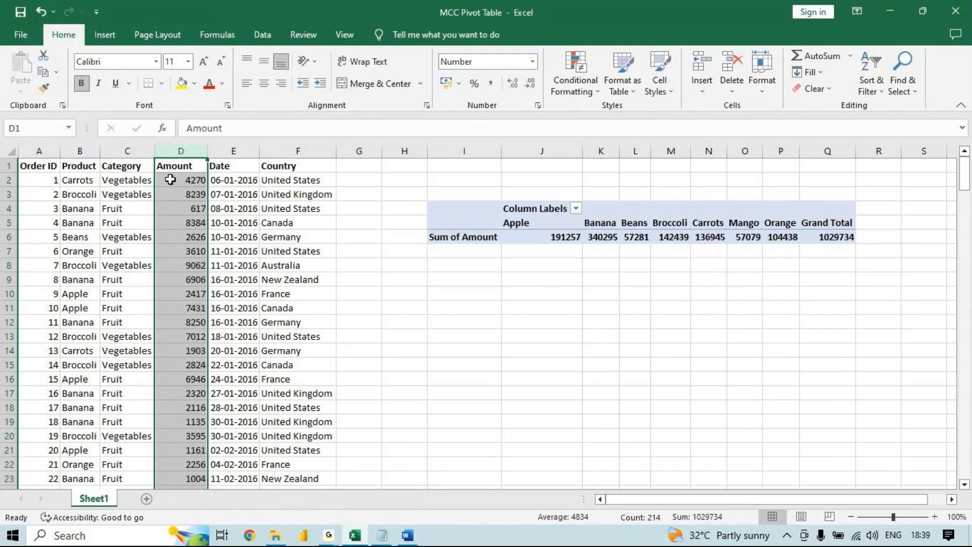
pyautogui.click(532, 61)
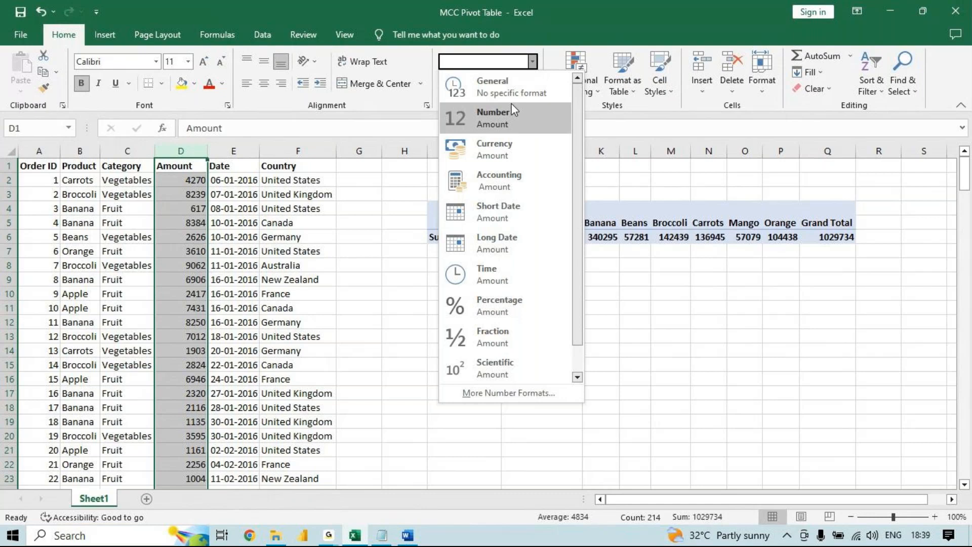
pyautogui.click(487, 219)
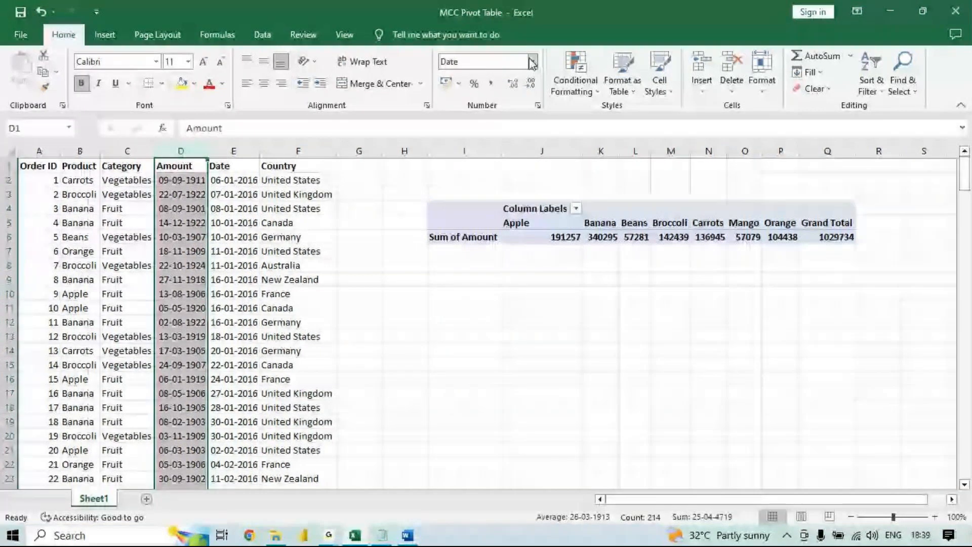
pyautogui.click(532, 63)
pyautogui.click(498, 150)
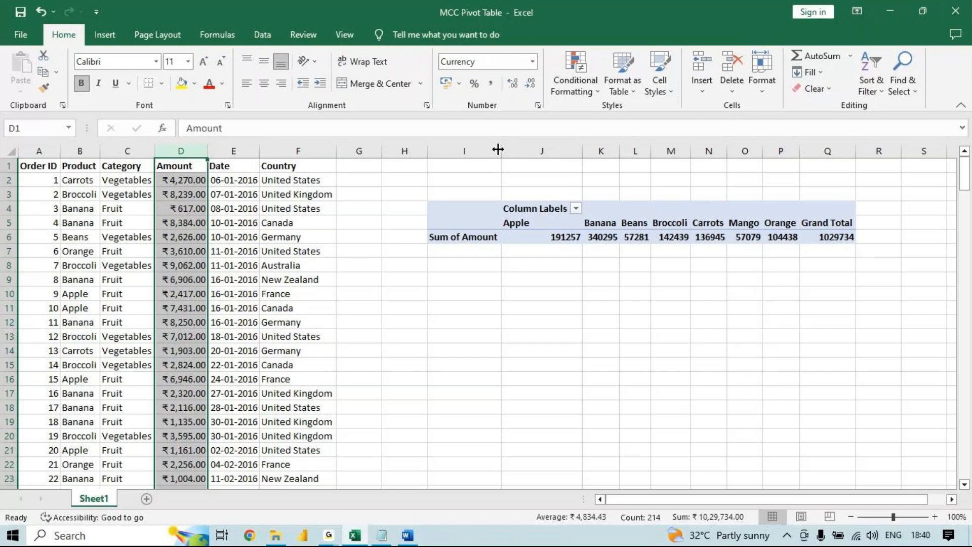
# - Insert a blank column between the Amount and Date columns
pyautogui.click(173, 182)
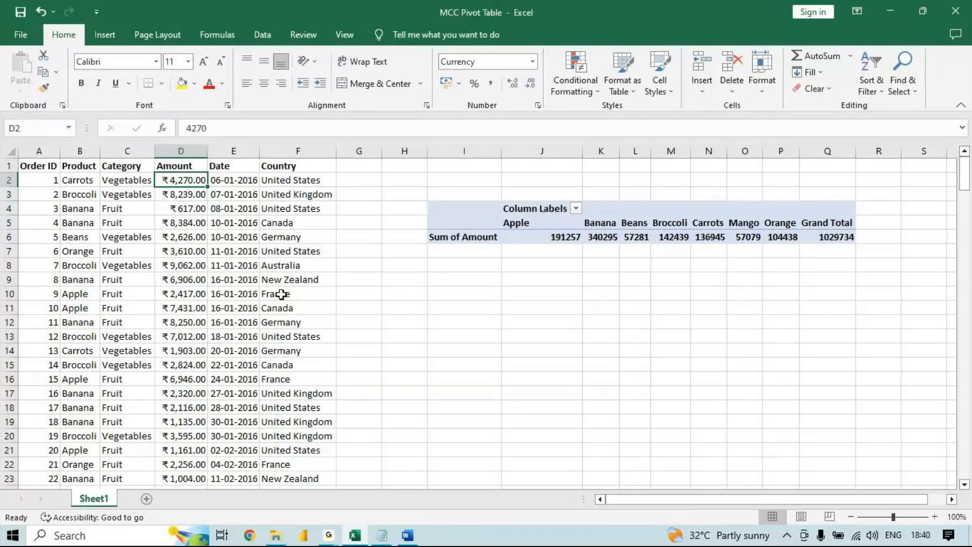
pyautogui.click(233, 151)
pyautogui.moveTo(258, 152); pyautogui.dragTo(245, 151)
pyautogui.click(186, 181)
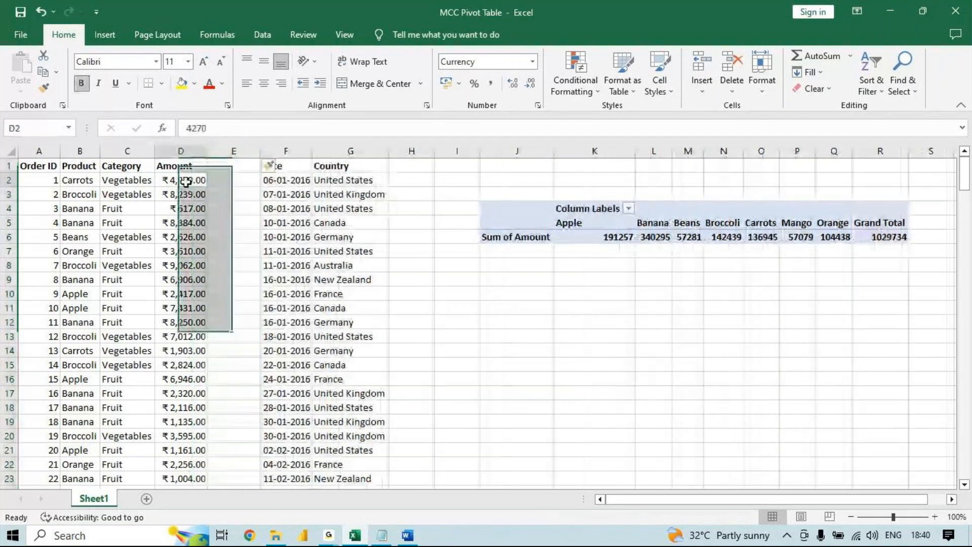
# - Turn D2 into text with a leading apostrophe, as '4270, and fill it down the Amount column
pyautogui.click(187, 128)
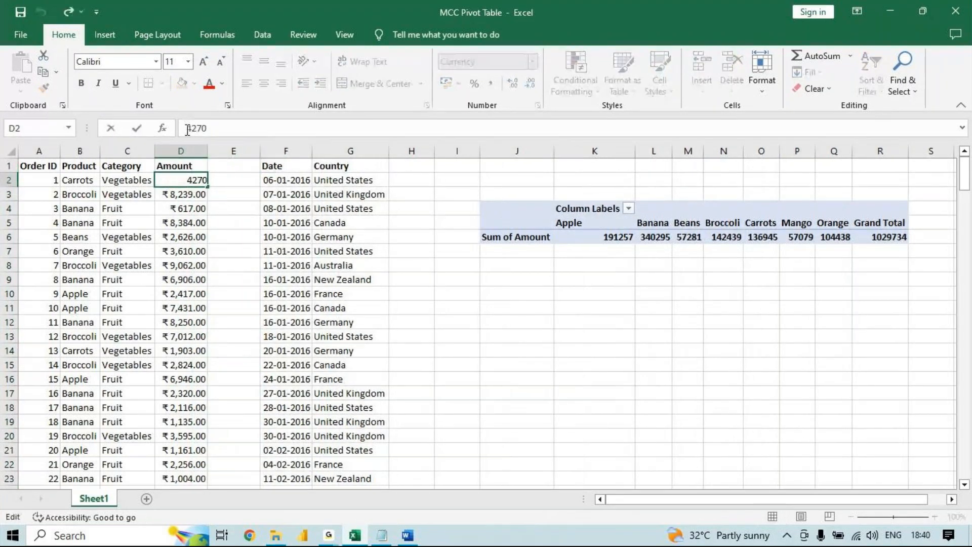
pyautogui.press('Return')
pyautogui.click(180, 179)
pyautogui.doubleClick(208, 186)
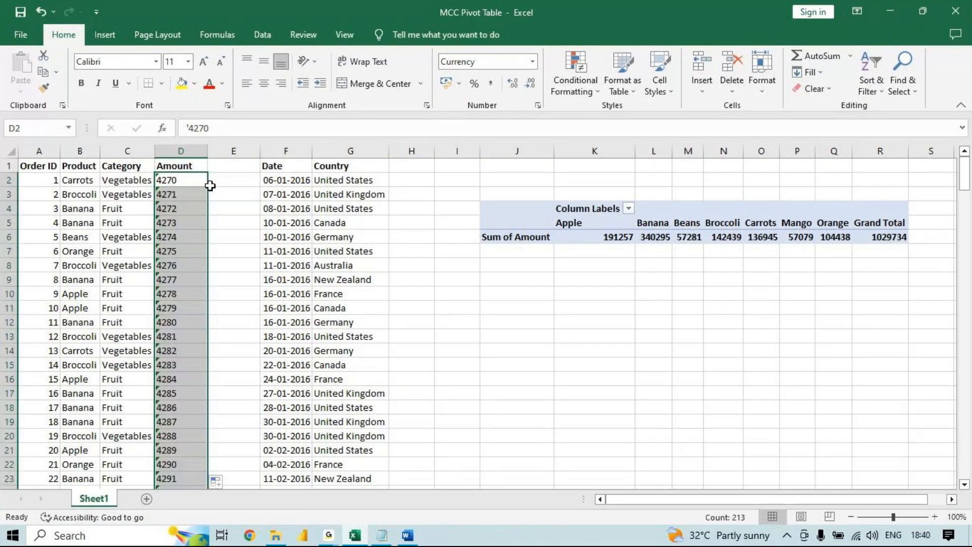
# - Remove Amount from the pivot table's values and add it back, and undo the text fill in the Amount column
pyautogui.click(518, 200)
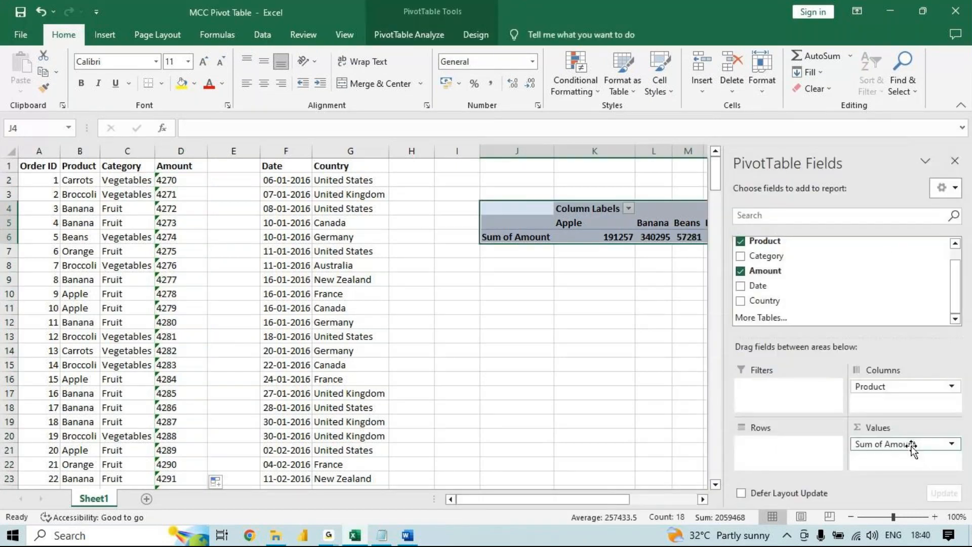
pyautogui.moveTo(912, 448); pyautogui.dragTo(868, 303)
pyautogui.moveTo(861, 271); pyautogui.dragTo(884, 447)
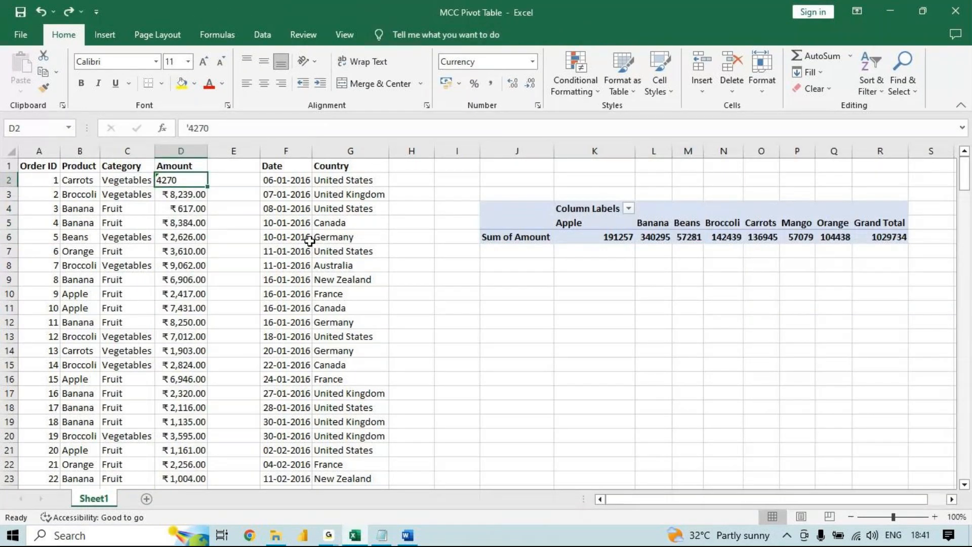
pyautogui.hotkey('ctrl', 'z')
# - Try the dollar Accounting format on D2 and Text on the Amount column, and undo back to before the blank column was inserted
pyautogui.click(462, 87)
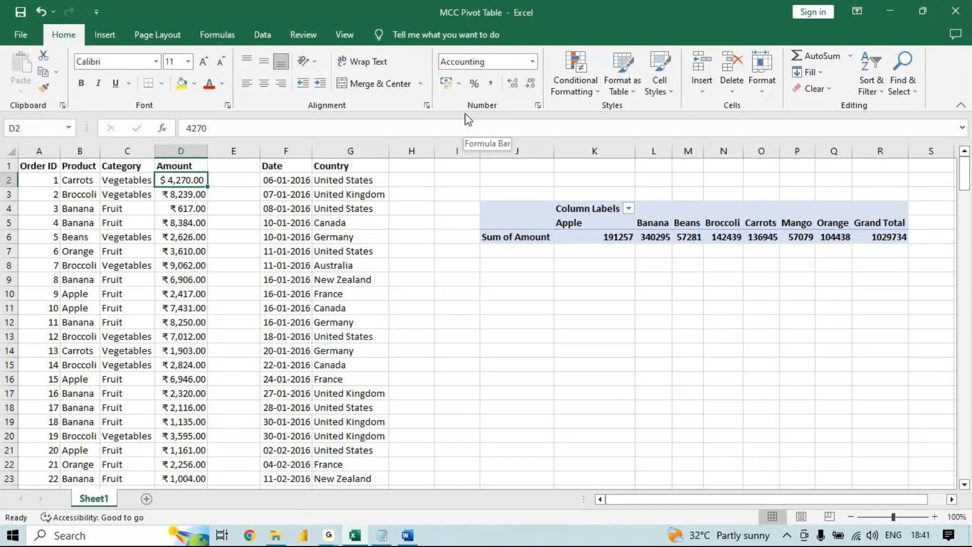
pyautogui.click(168, 150)
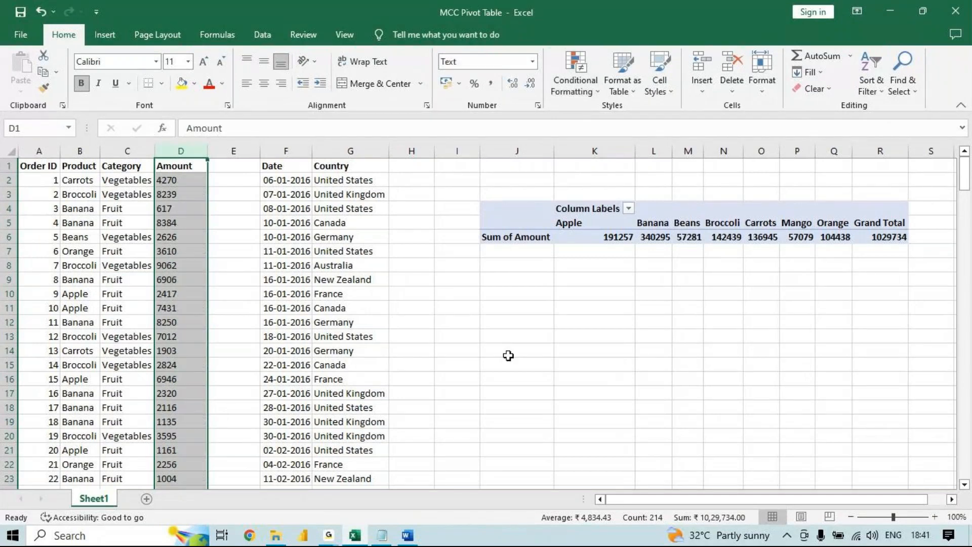
pyautogui.click(322, 193)
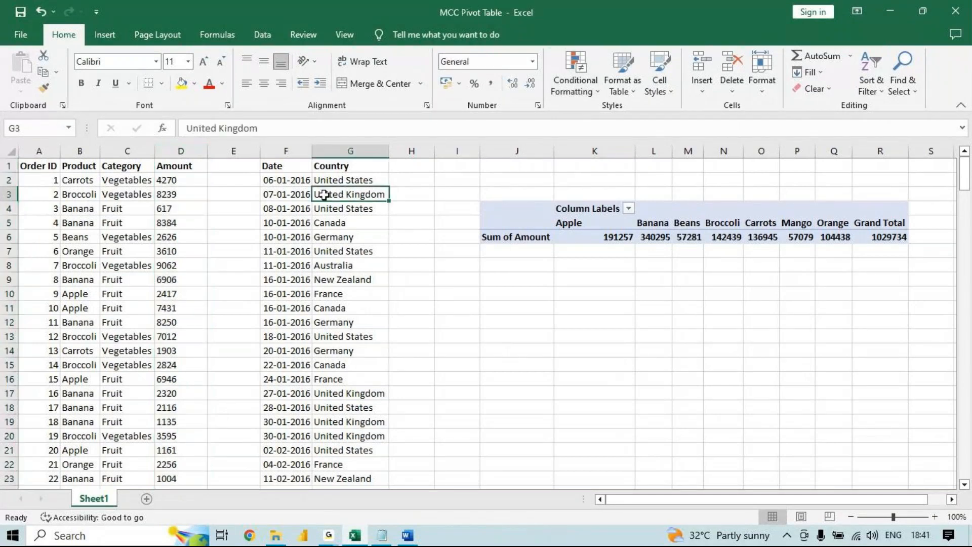
pyautogui.hotkey('ctrl', 'z')
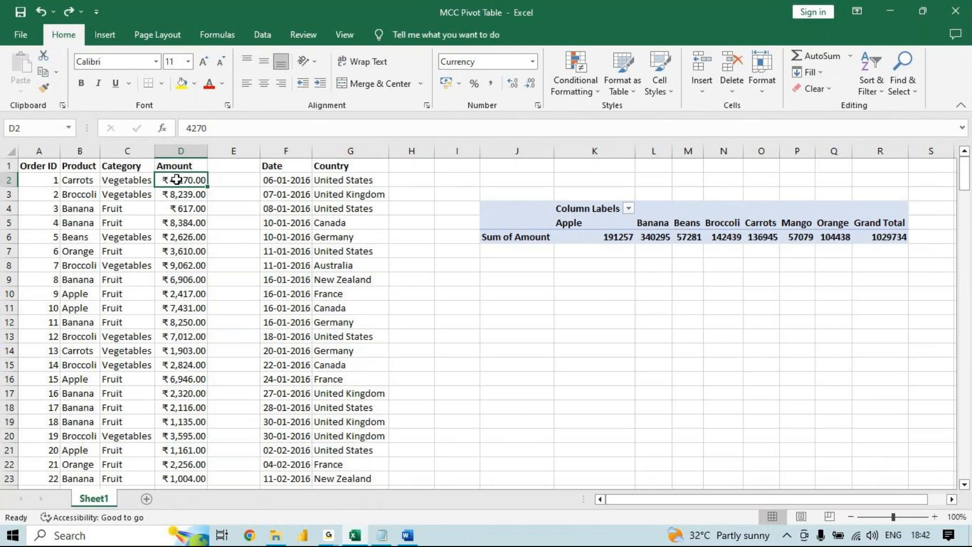
pyautogui.hotkey('ctrl', 'z')
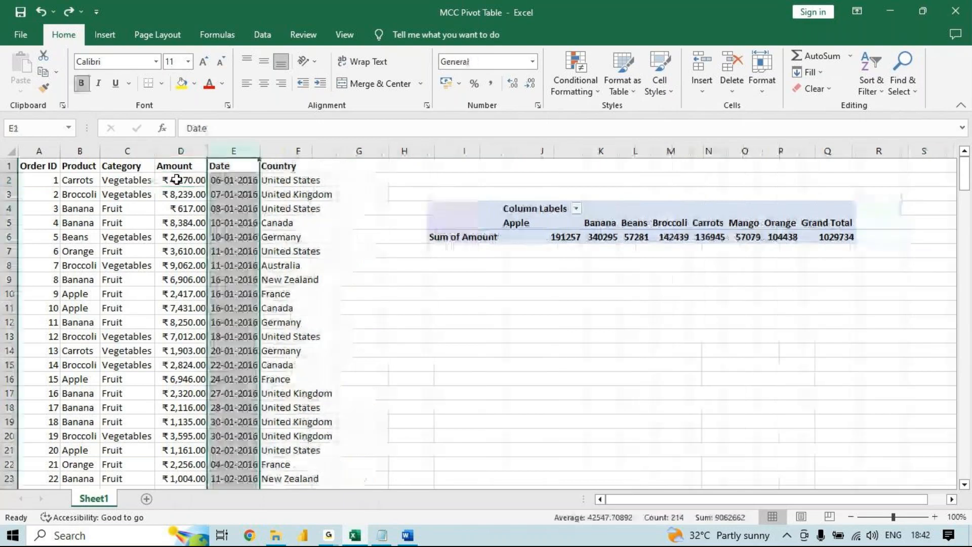
# - Insert a blank column before the Amount column, and undo the insertion
pyautogui.click(197, 152)
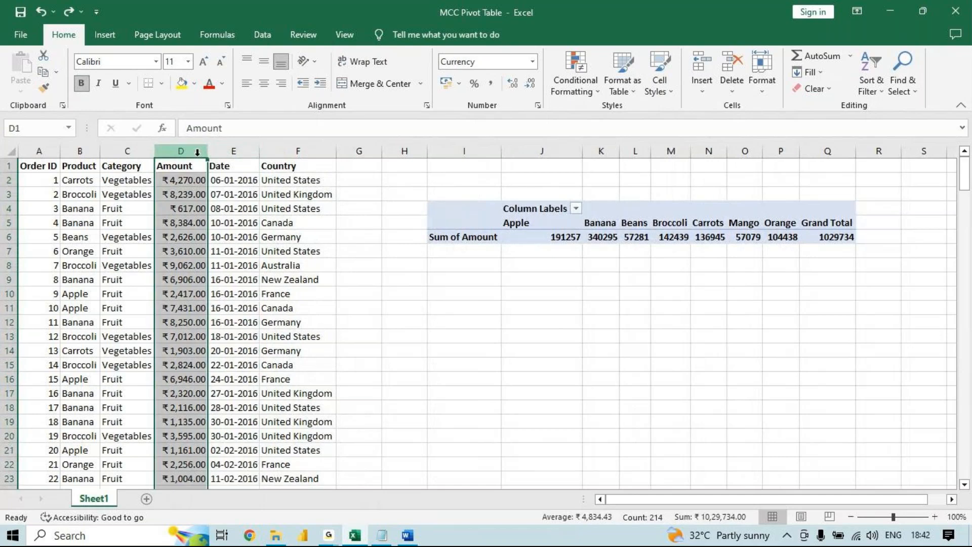
pyautogui.rightClick(197, 152)
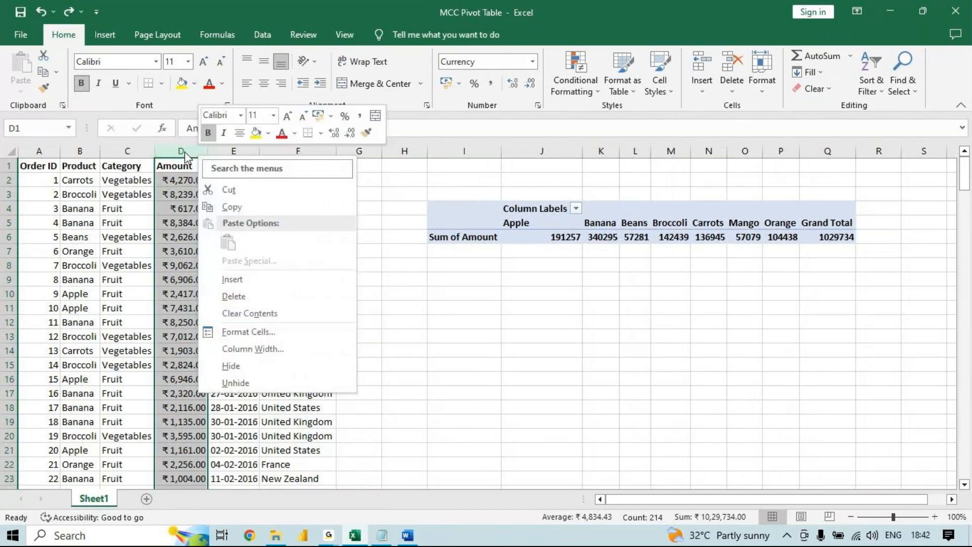
pyautogui.click(184, 153)
pyautogui.rightClick(185, 154)
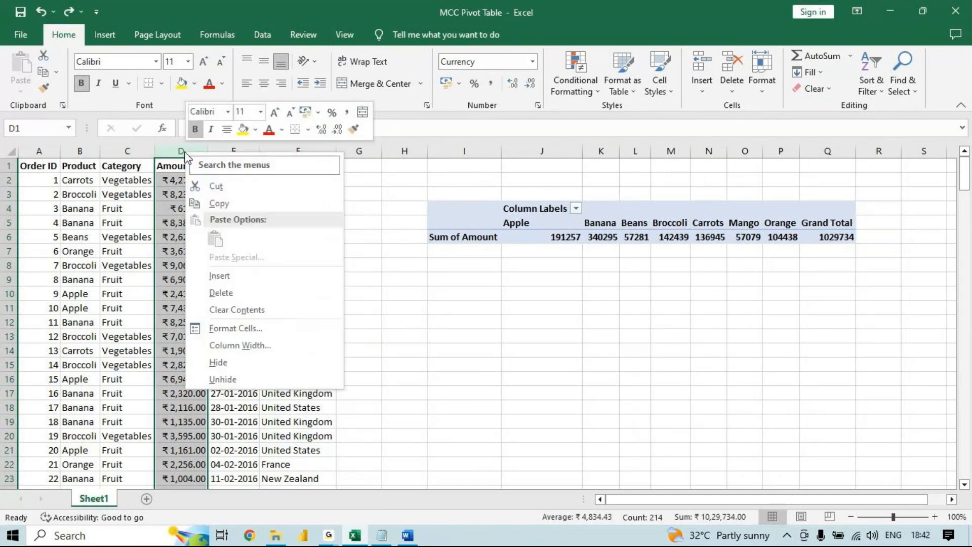
pyautogui.click(246, 277)
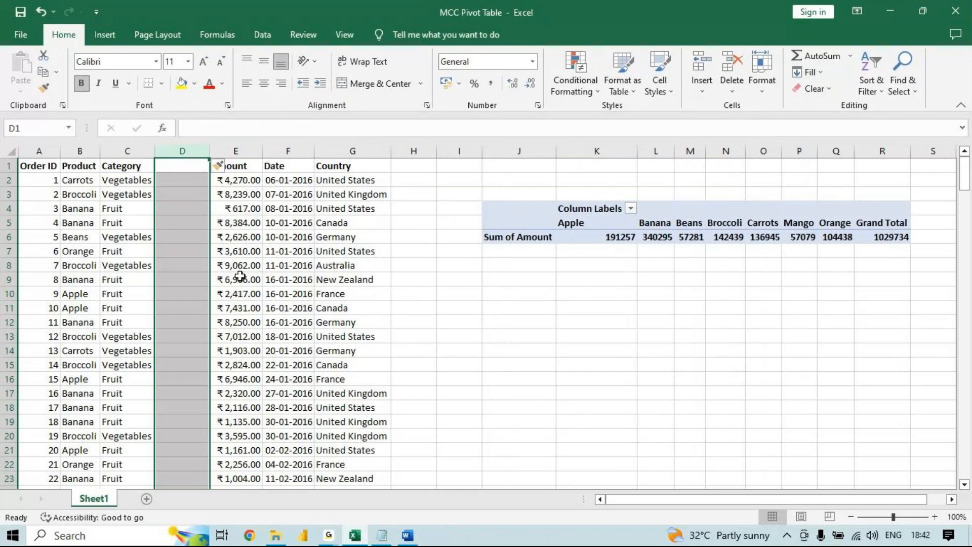
pyautogui.hotkey('ctrl', 'z')
# - Insert a blank column before the Date column and enter 4270 in its cell E2
pyautogui.click(230, 152)
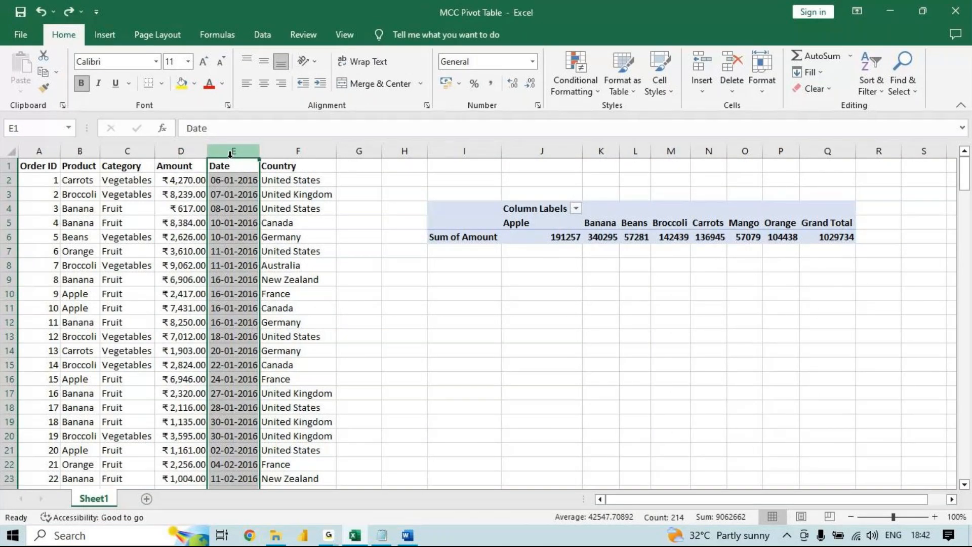
pyautogui.rightClick(231, 154)
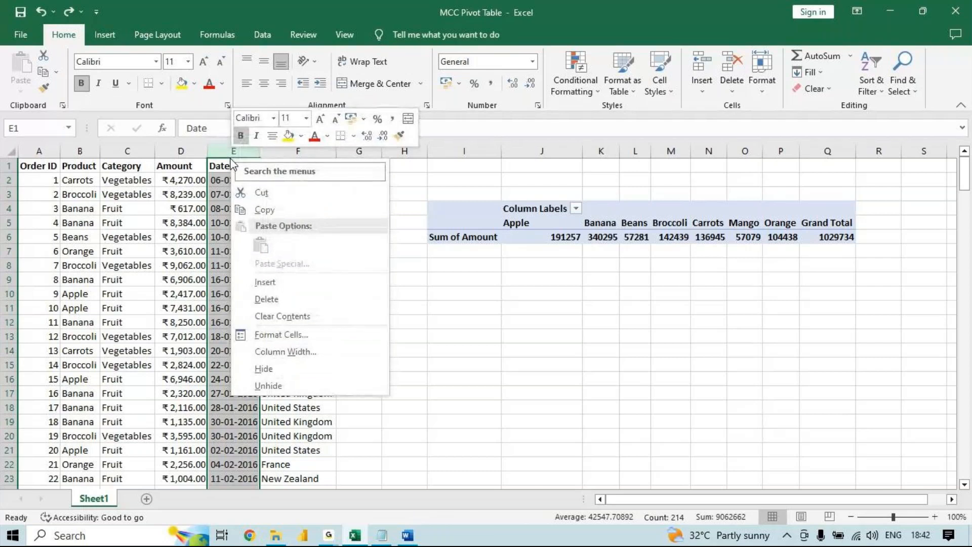
pyautogui.click(280, 282)
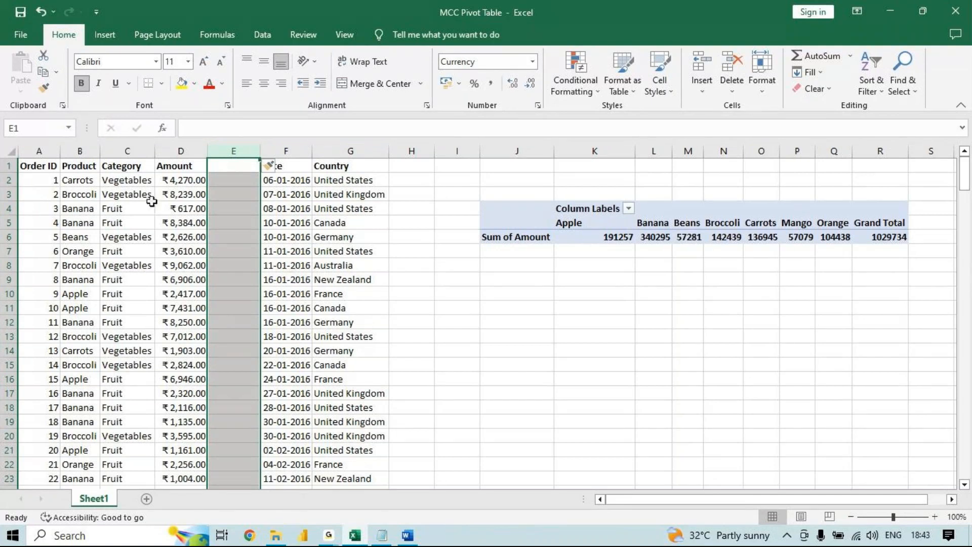
pyautogui.press('Down')
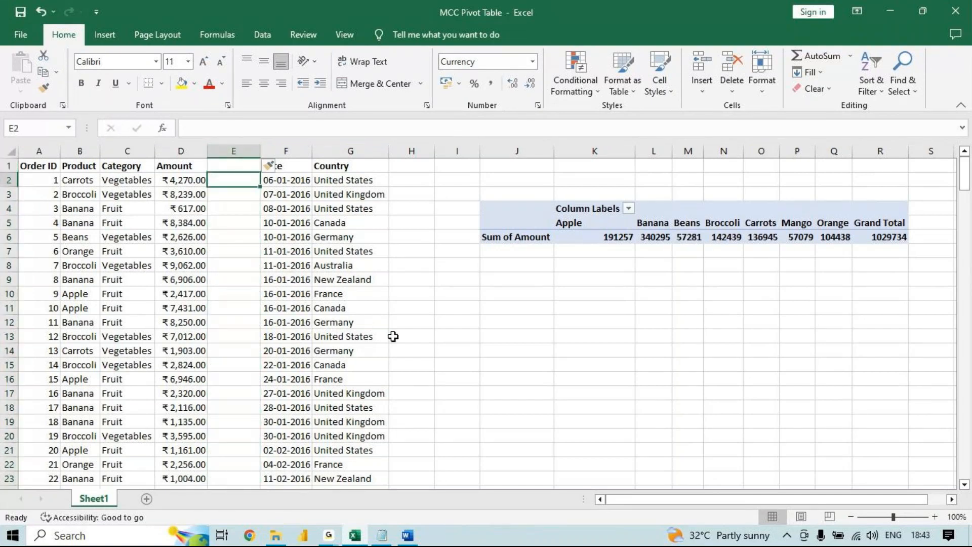
pyautogui.write('4270')
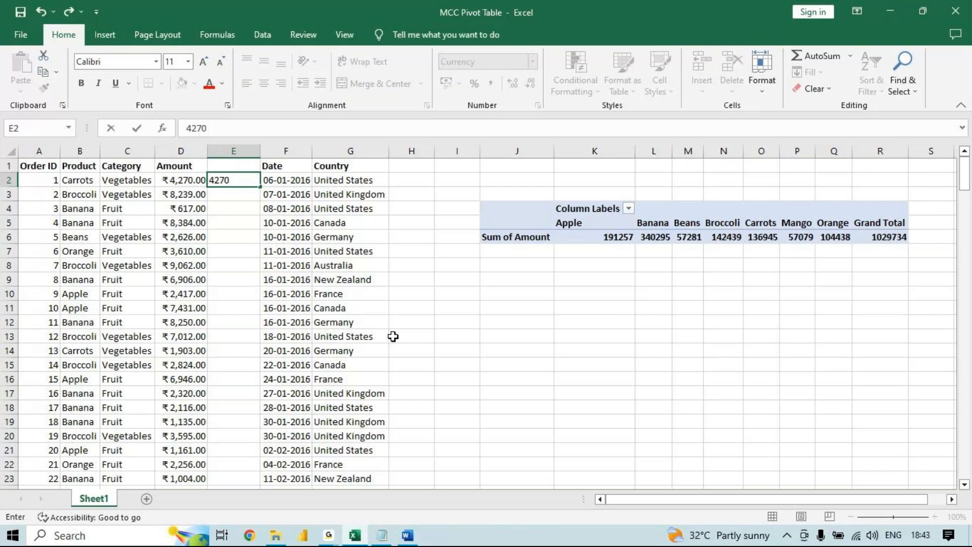
pyautogui.press('Return')
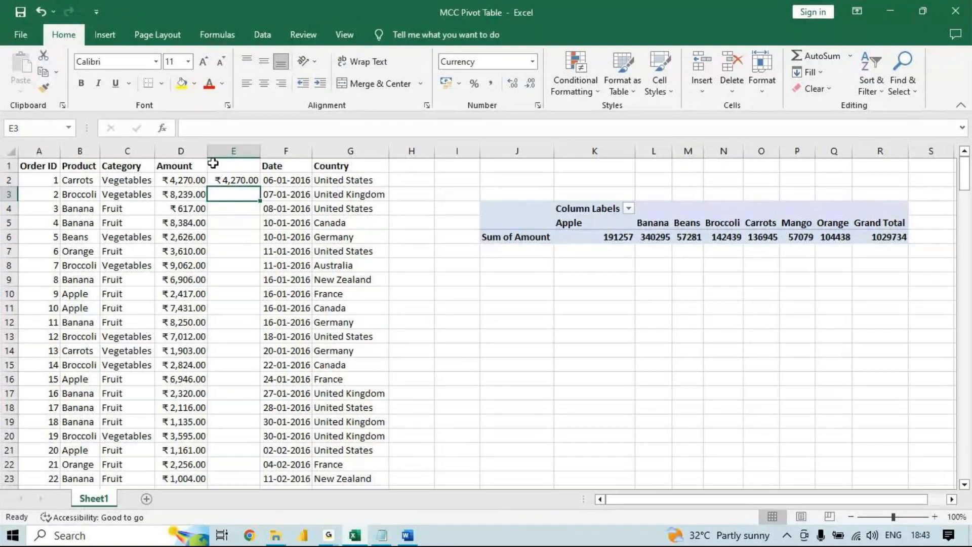
# - Flash Fill the blank column beside Amount from the example value in E2
pyautogui.click(231, 181)
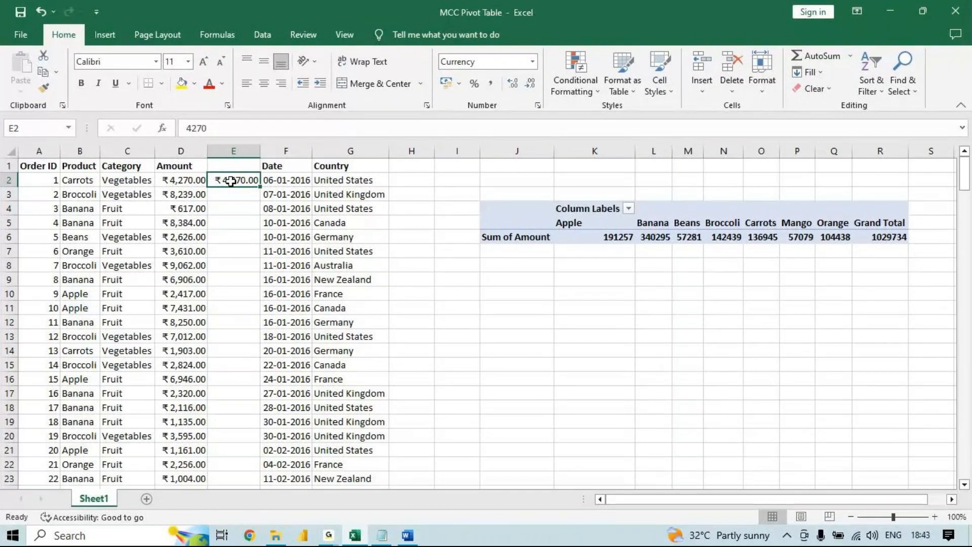
pyautogui.click(182, 152)
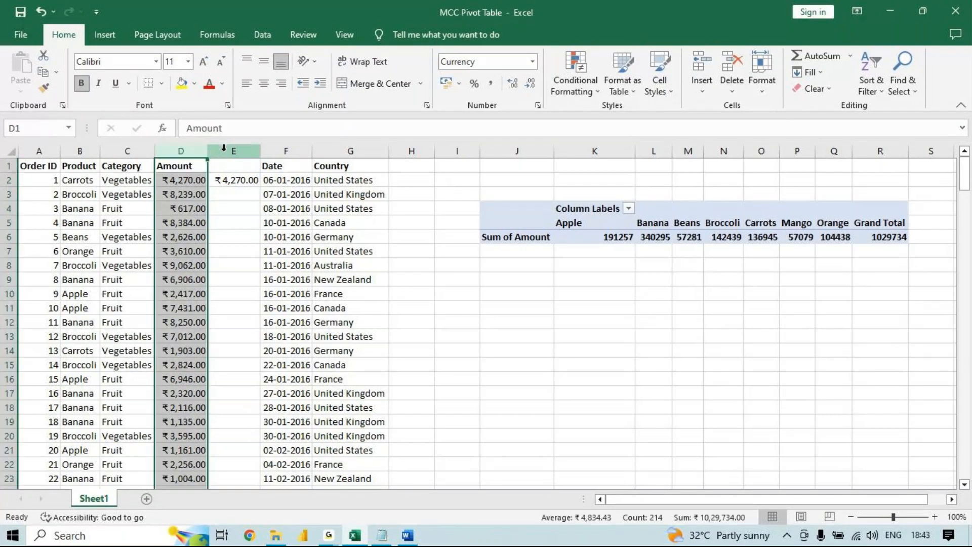
pyautogui.click(223, 151)
pyautogui.click(190, 180)
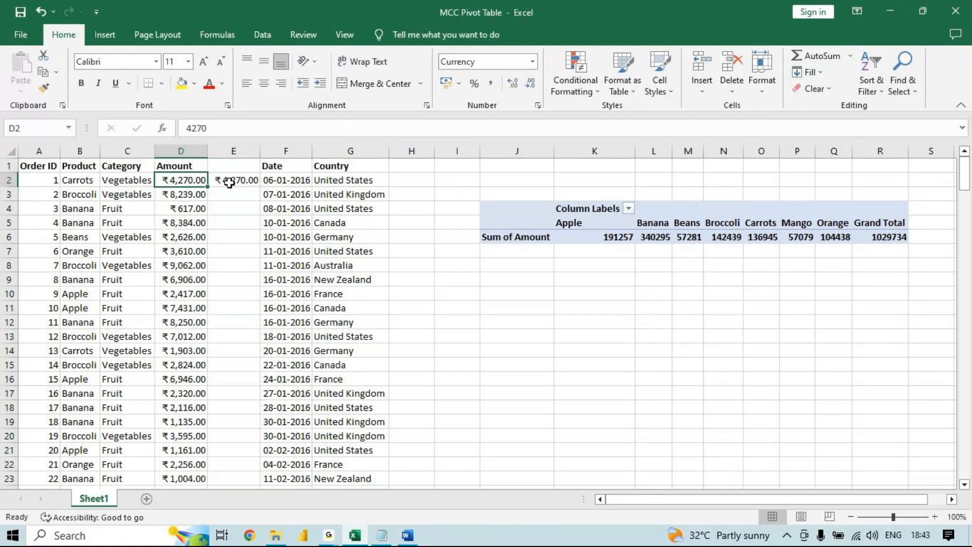
pyautogui.click(229, 182)
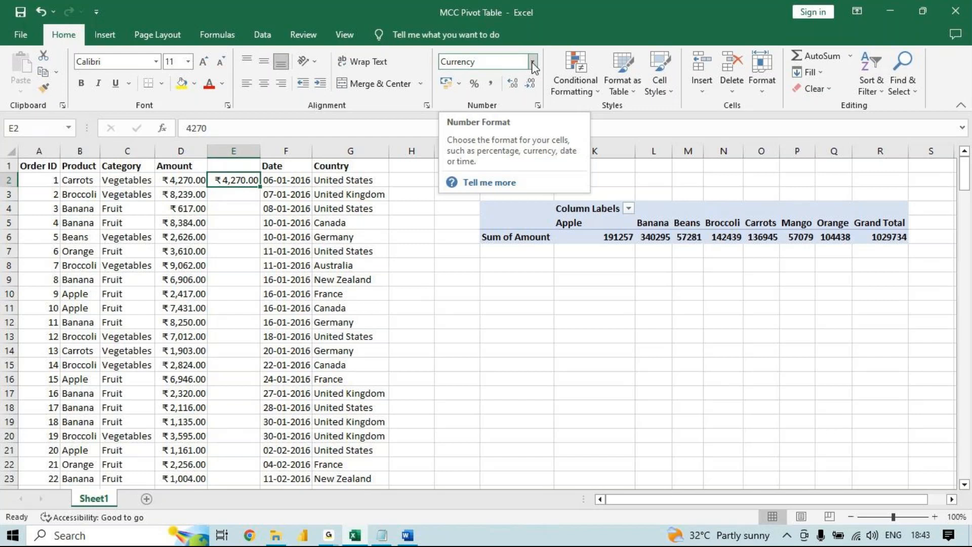
pyautogui.hotkey('ctrl', 'e')
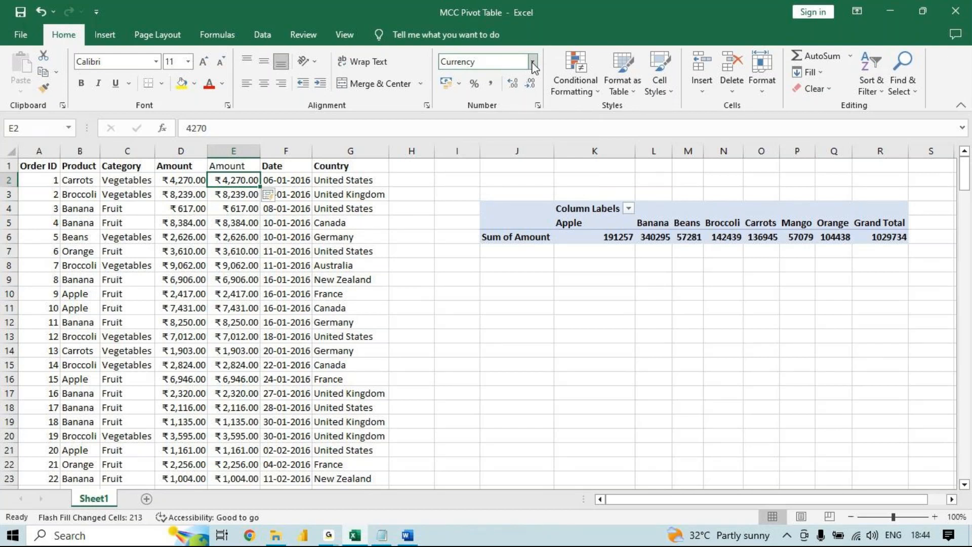
# - Delete the original Amount column D, keeping the filled copy beside it
pyautogui.click(180, 151)
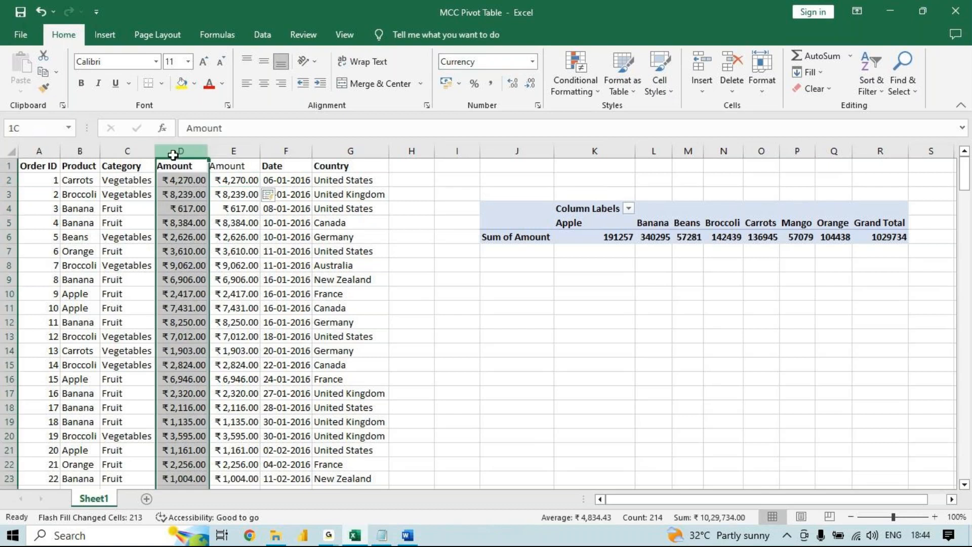
pyautogui.rightClick(178, 152)
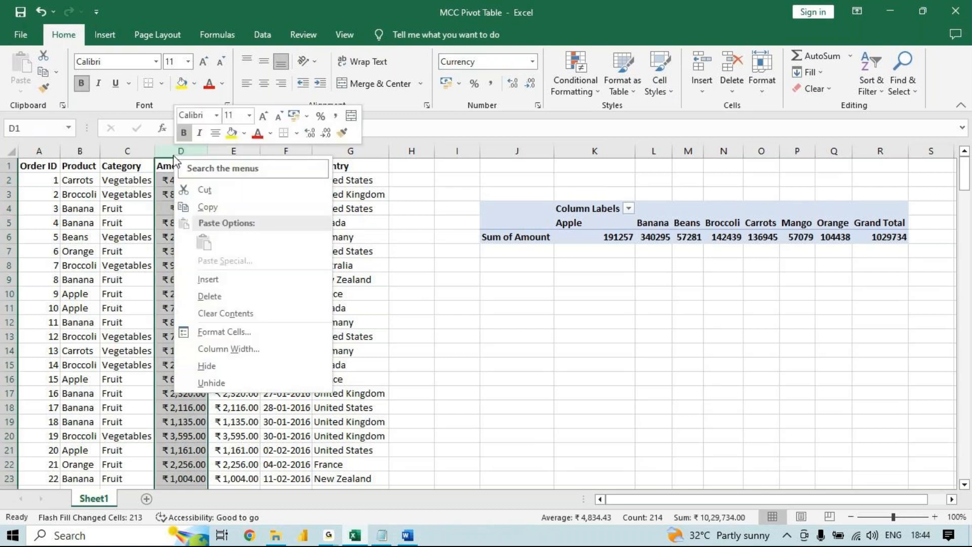
pyautogui.click(229, 297)
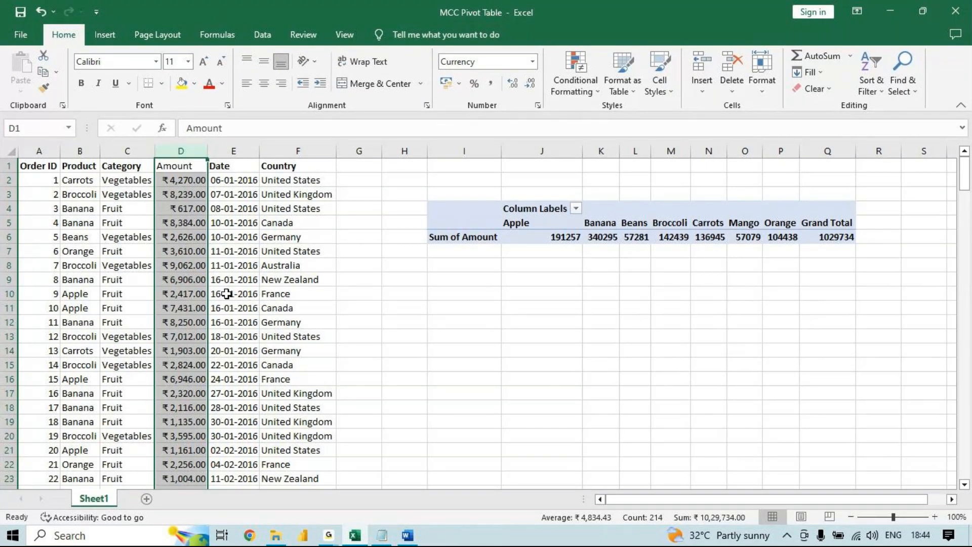
# - Move the Product field of the pivot table from the columns to the rows area
pyautogui.click(226, 293)
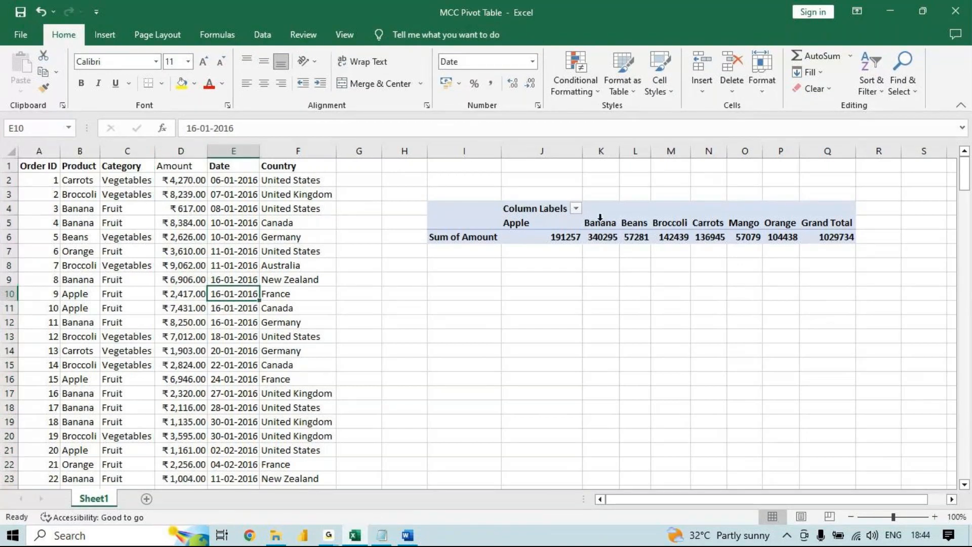
pyautogui.click(600, 218)
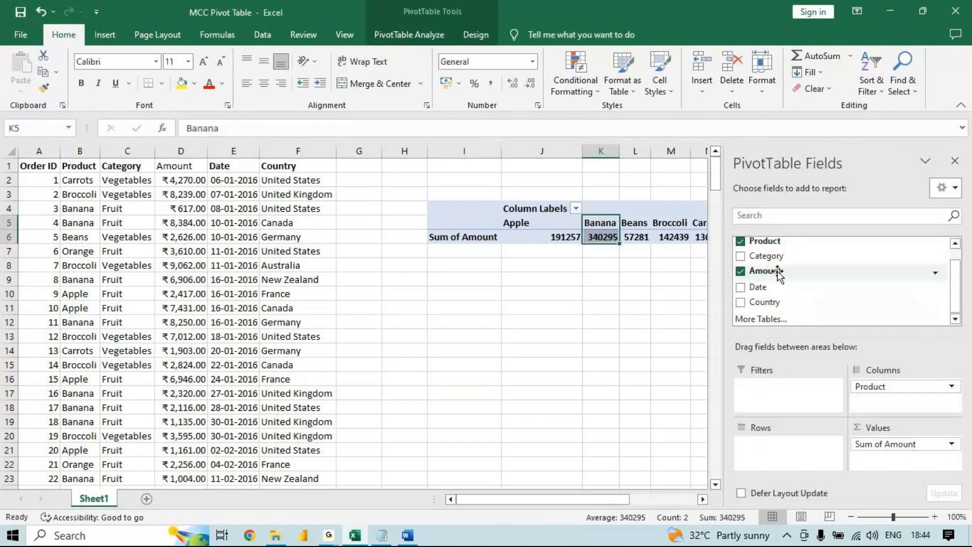
pyautogui.moveTo(915, 392); pyautogui.dragTo(787, 448)
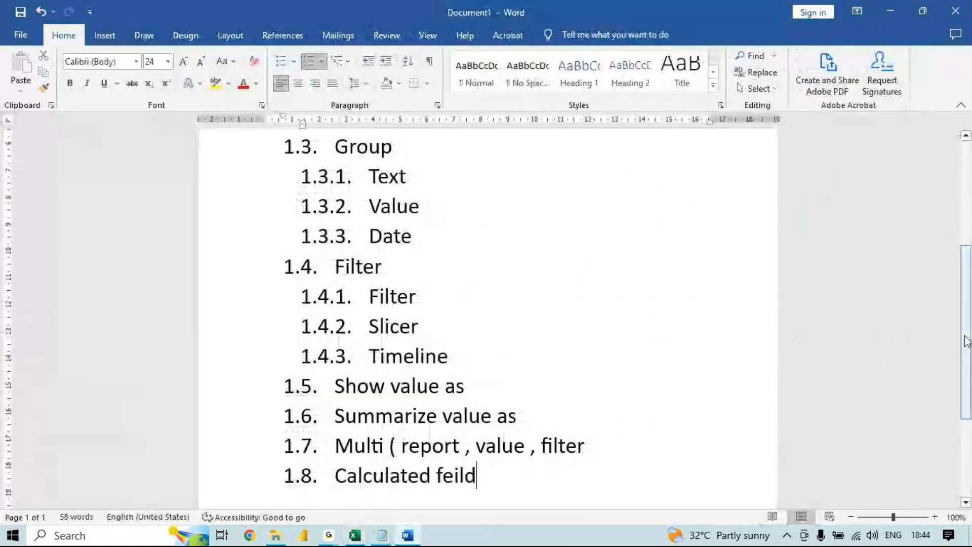
# - Switch to Word, review the pivot table topic outline down to its last topic, and return to the Excel workbook
pyautogui.moveTo(966, 342); pyautogui.dragTo(970, 225)
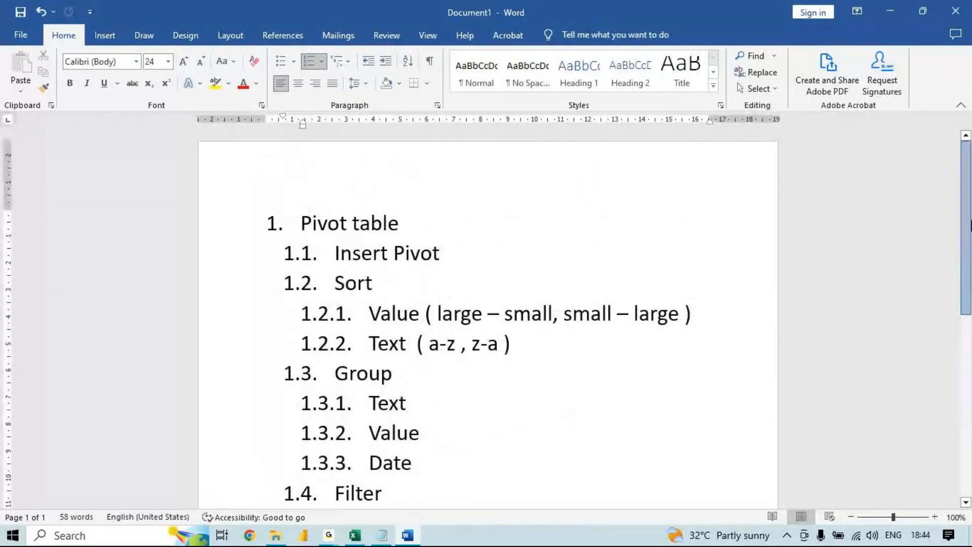
pyautogui.moveTo(969, 225); pyautogui.dragTo(961, 313)
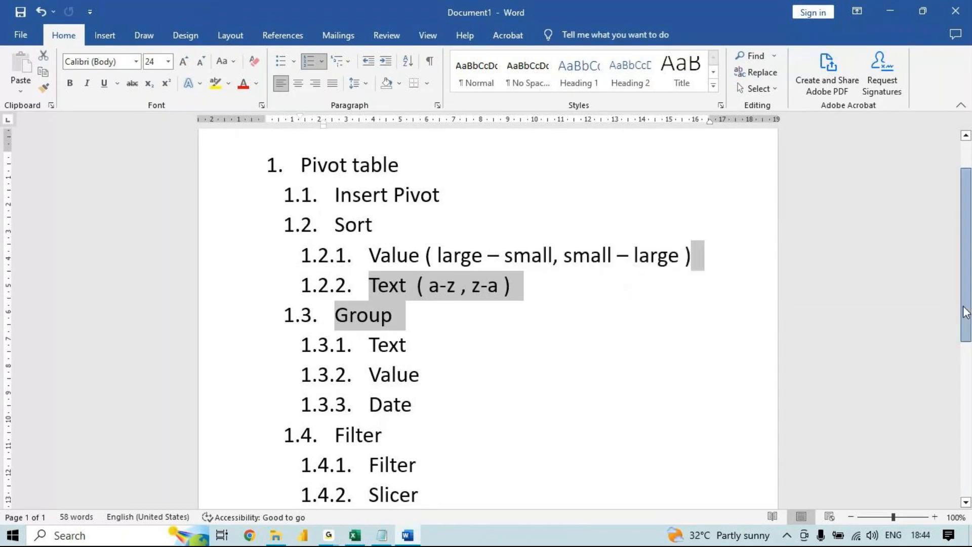
pyautogui.scroll(-3, 966, 313)
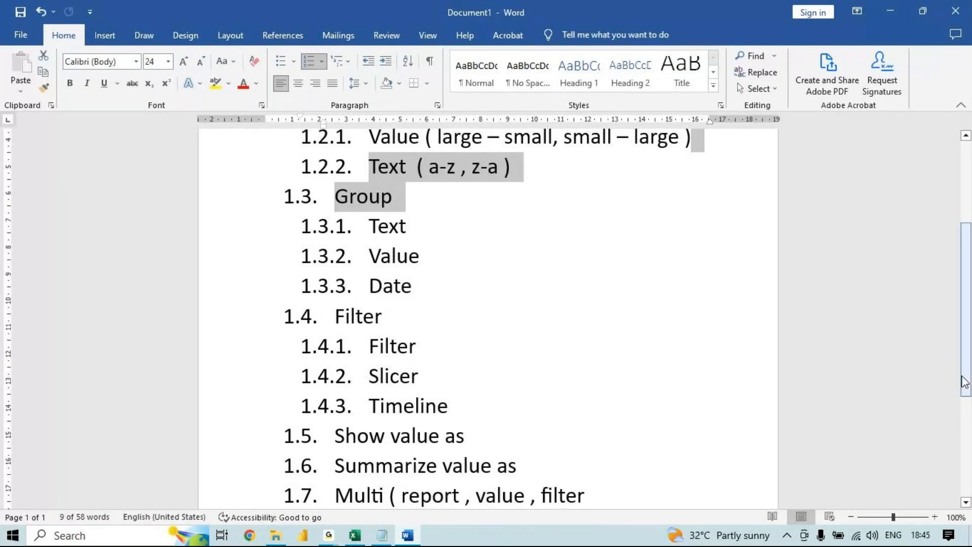
pyautogui.moveTo(965, 364); pyautogui.dragTo(966, 399)
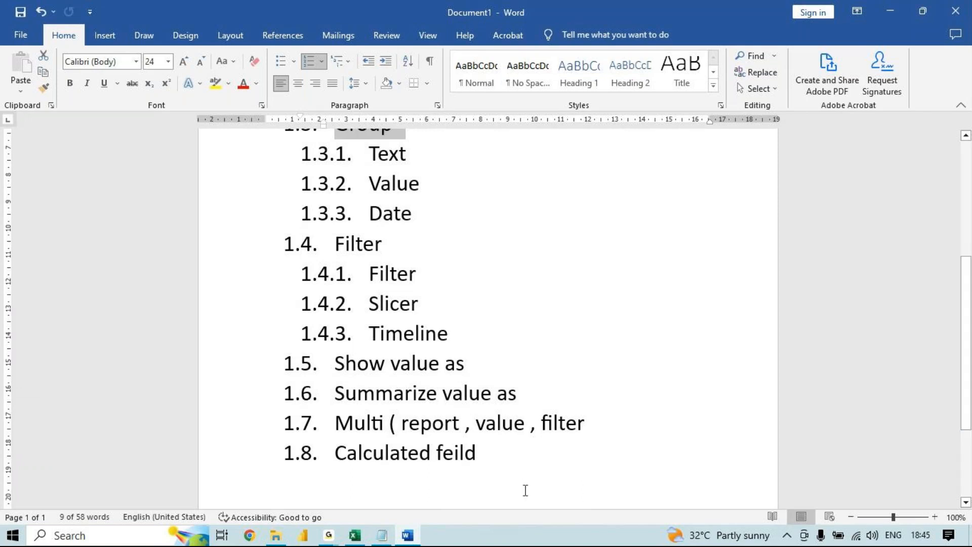
pyautogui.click(355, 535)
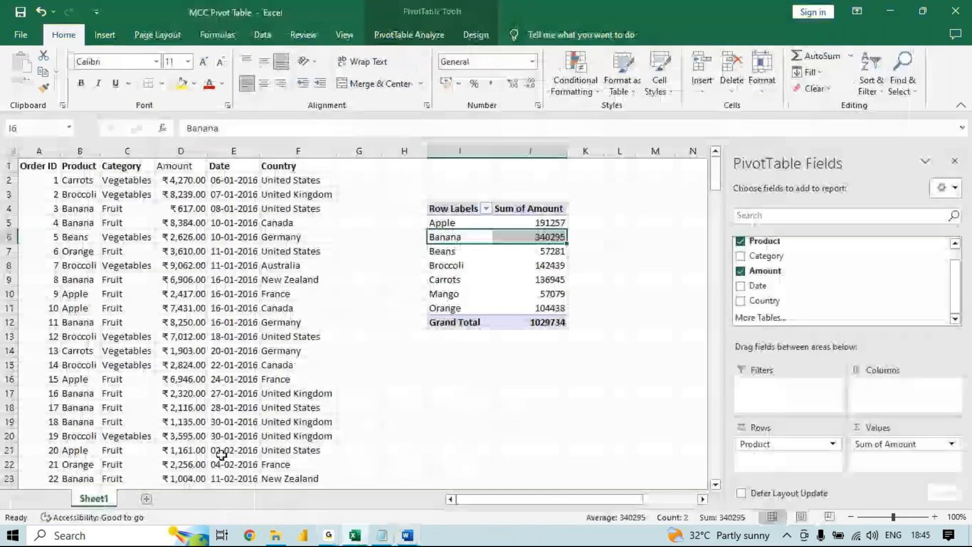
pyautogui.click(146, 390)
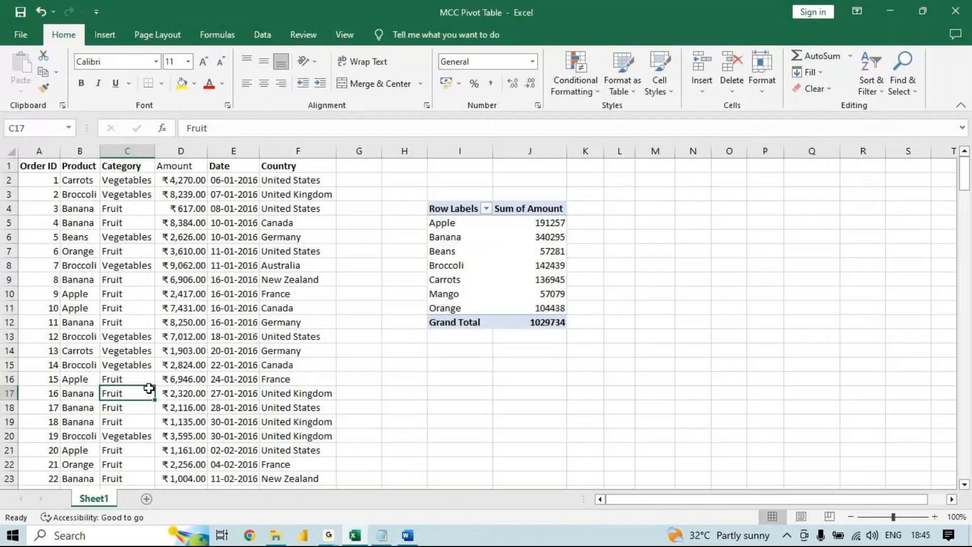
pyautogui.press('alt')
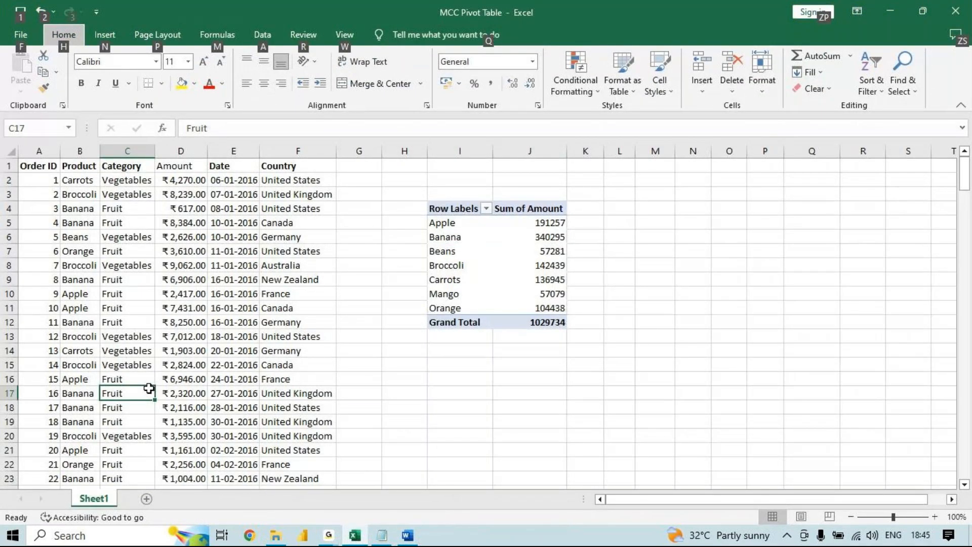
pyautogui.press('n')
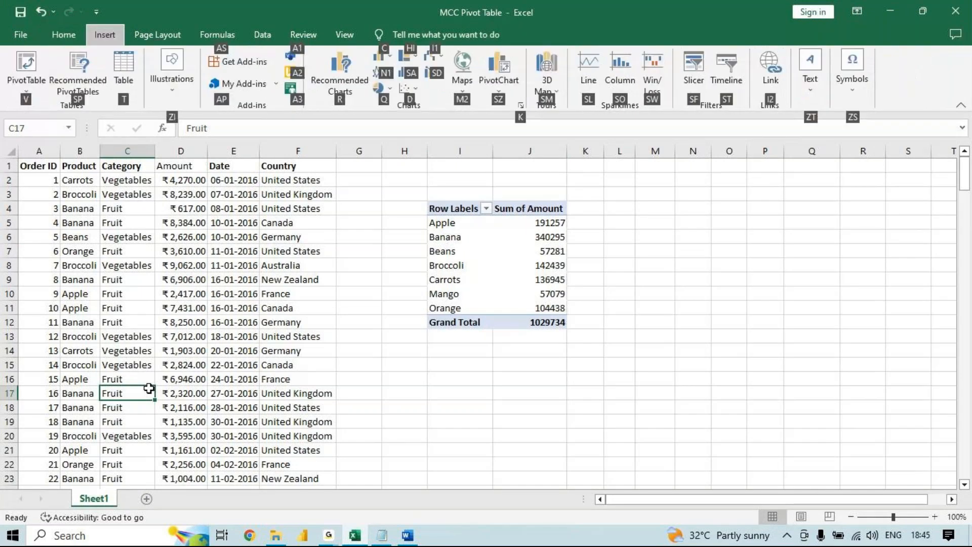
pyautogui.press('v')
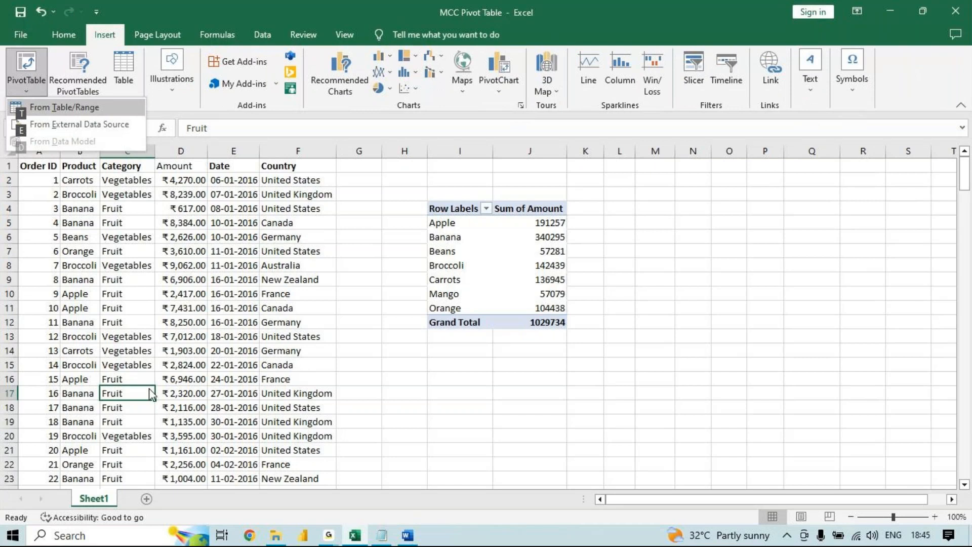
pyautogui.press('t')
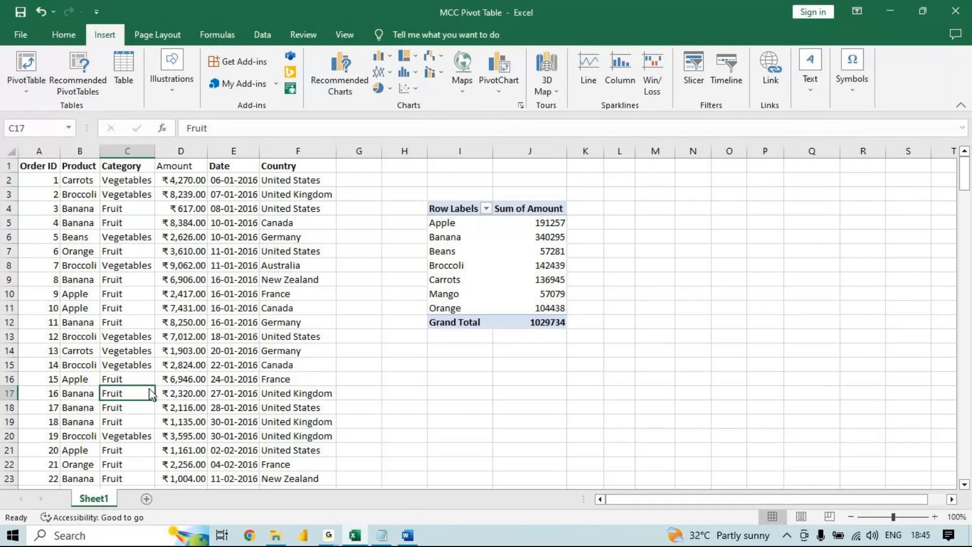
pyautogui.press('Escape')
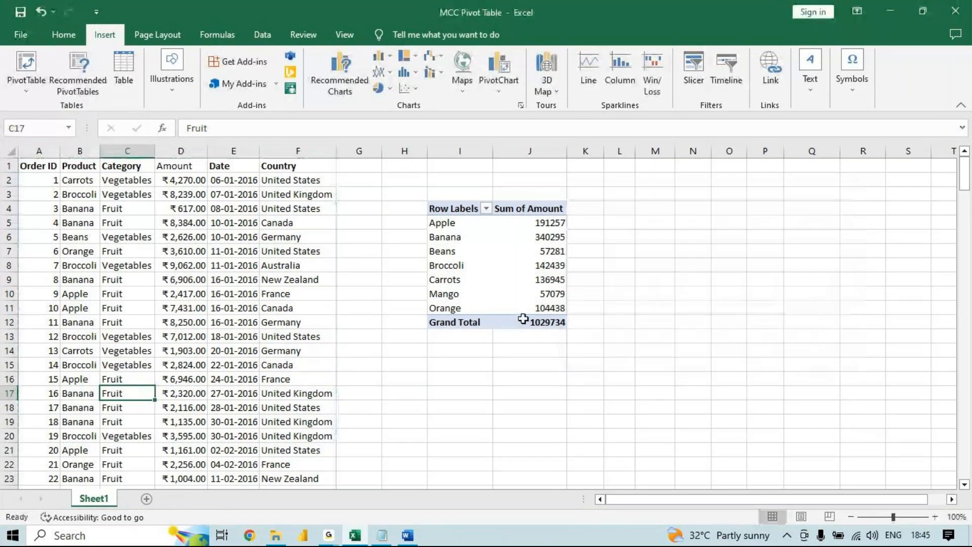
# - Enter the shortcut note "alt n v t" in cell P4, and delete it again
pyautogui.click(756, 210)
pyautogui.write('alt n v t')
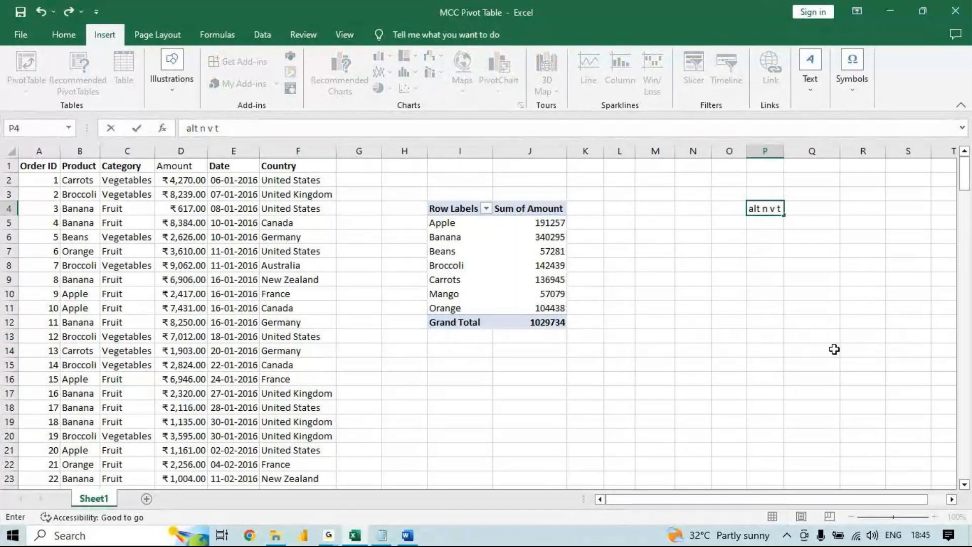
pyautogui.press('Return')
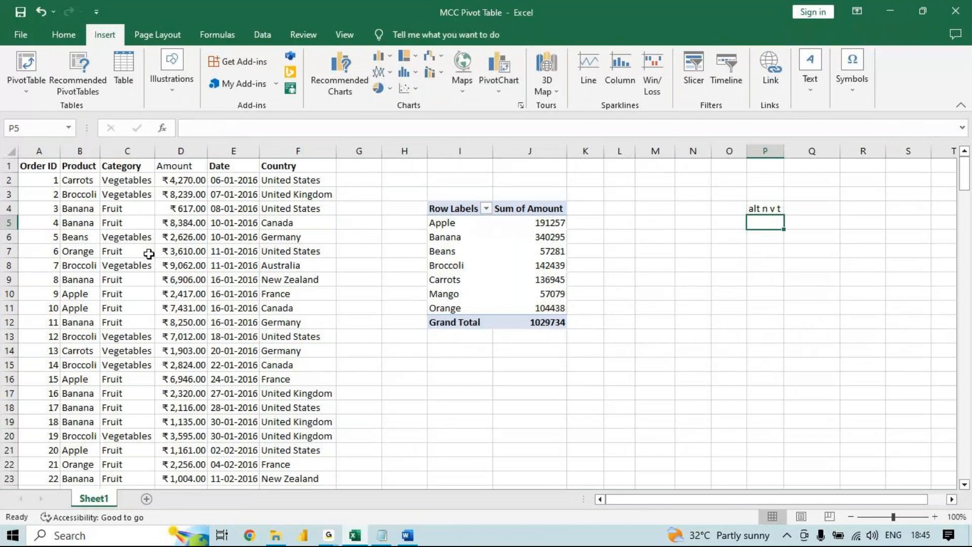
pyautogui.press('Up')
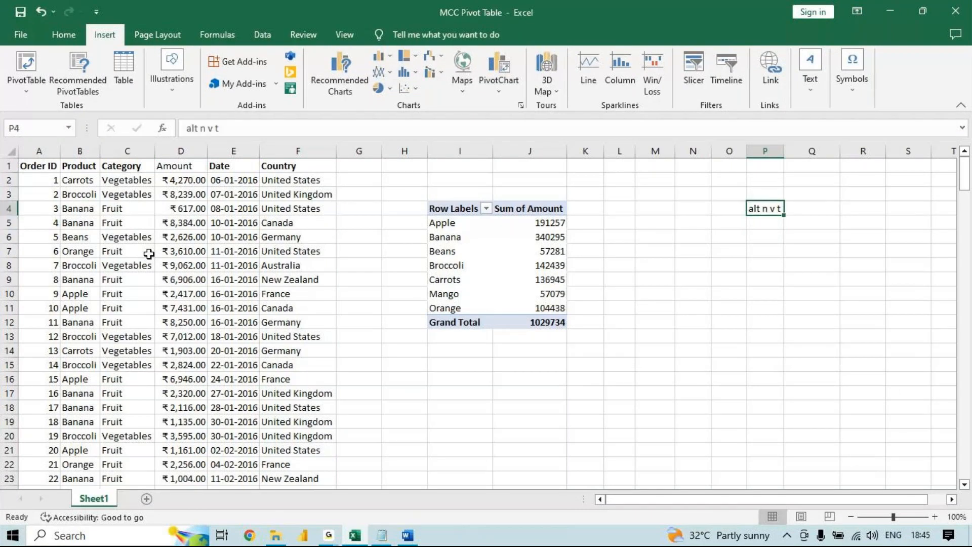
pyautogui.press('Delete')
pyautogui.click(474, 226)
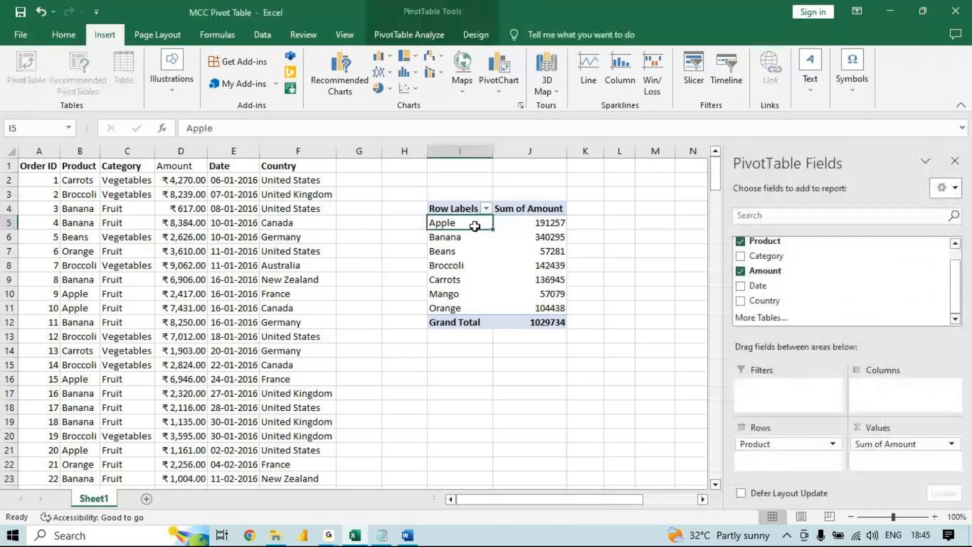
pyautogui.click(194, 256)
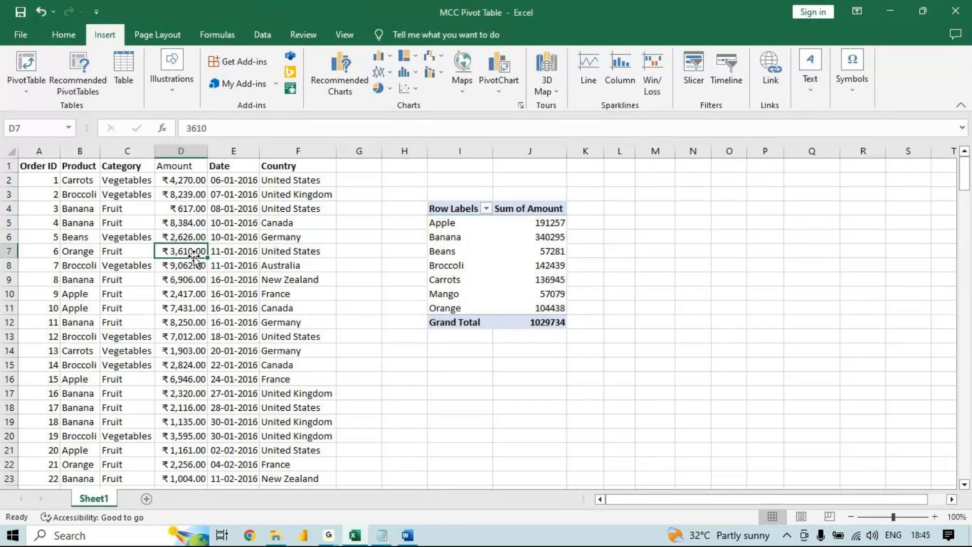
pyautogui.moveTo(446, 208); pyautogui.dragTo(526, 318)
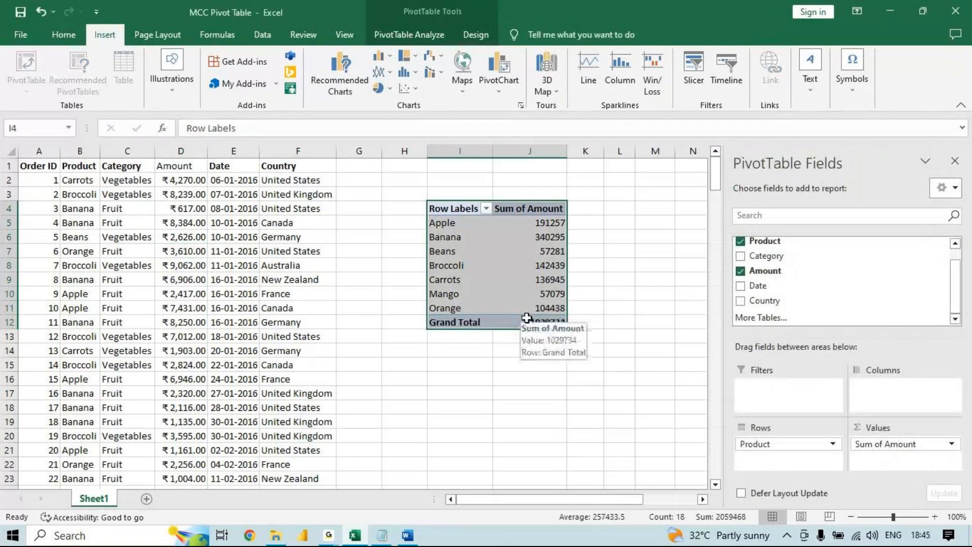
# - Copy the whole order data range and paste it at A1 of a new worksheet
pyautogui.click(219, 251)
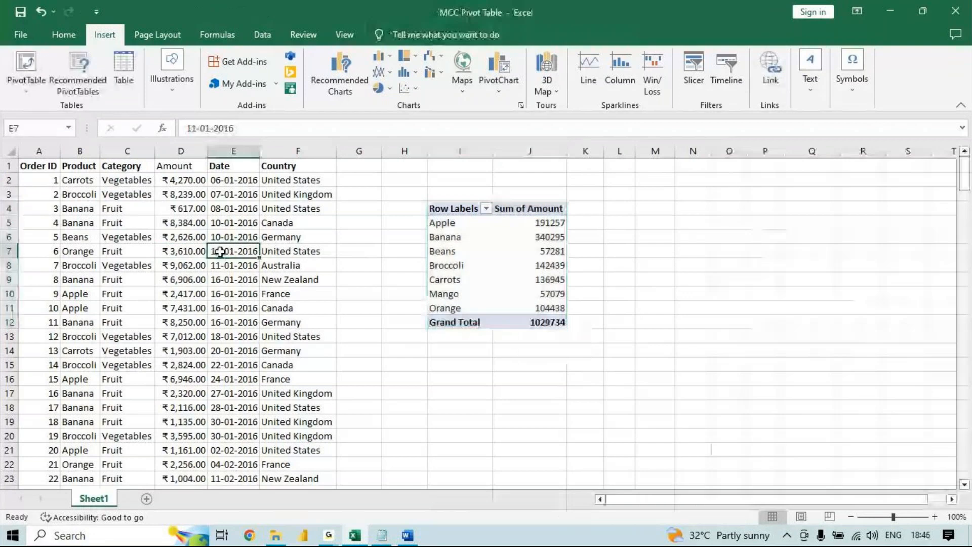
pyautogui.hotkey('ctrl', 'a')
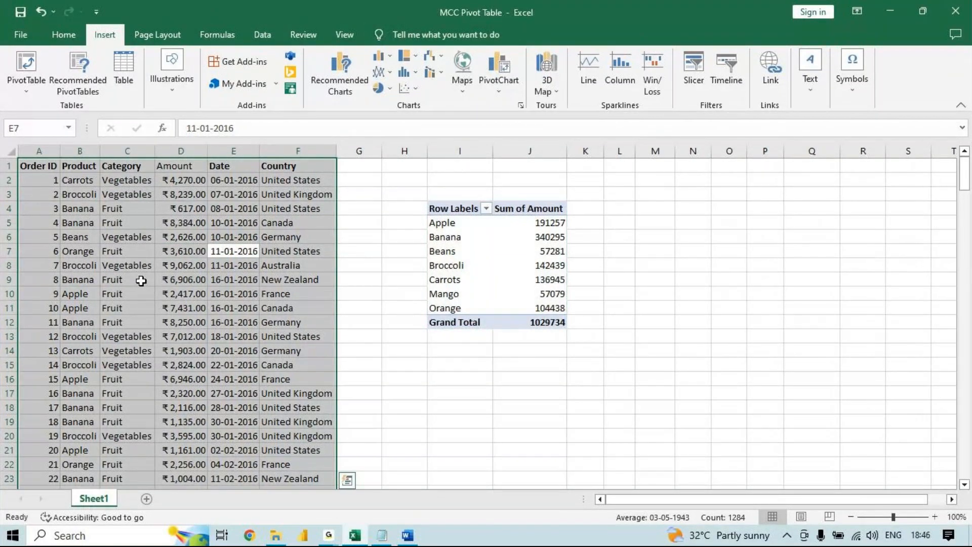
pyautogui.hotkey('ctrl', 'c')
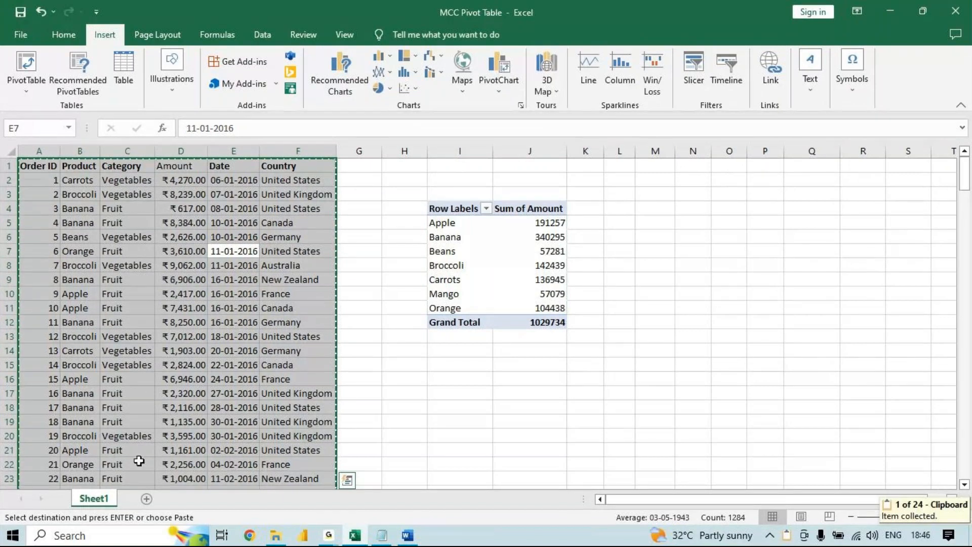
pyautogui.click(146, 498)
pyautogui.hotkey('ctrl', 'v')
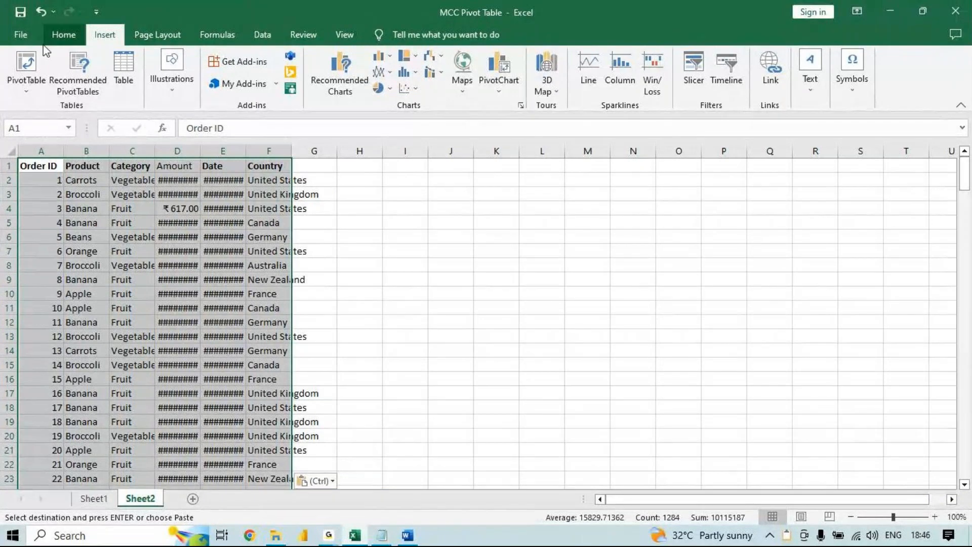
# - AutoFit the column widths of the pasted order data, and undo the resizing
pyautogui.click(62, 35)
pyautogui.click(761, 76)
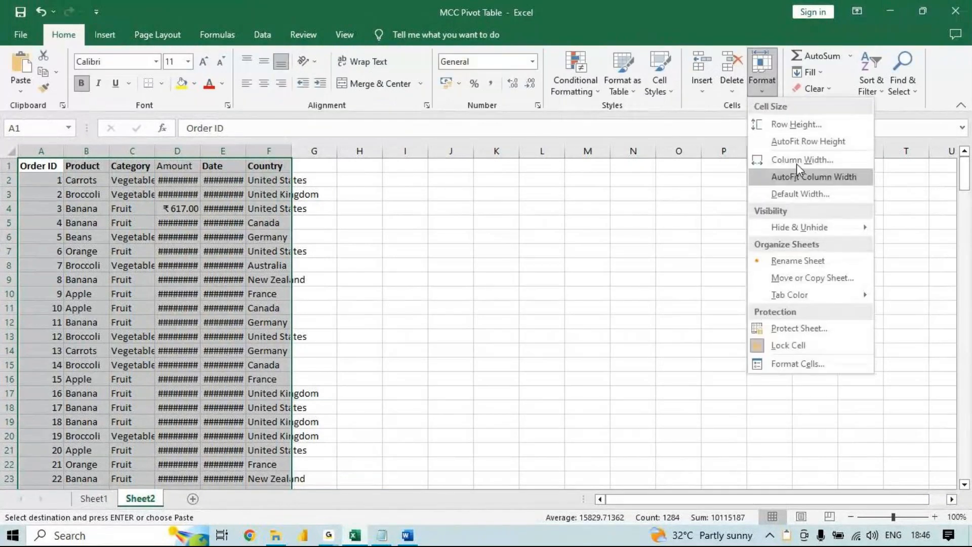
pyautogui.click(814, 177)
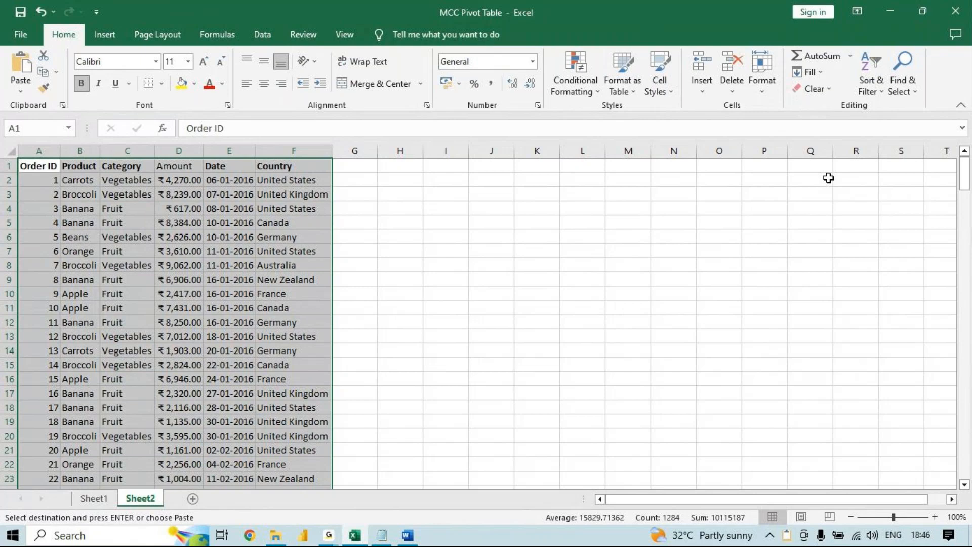
pyautogui.hotkey('ctrl', 'z')
# - AutoFit the column widths of the whole order data range on Sheet2
pyautogui.click(412, 208)
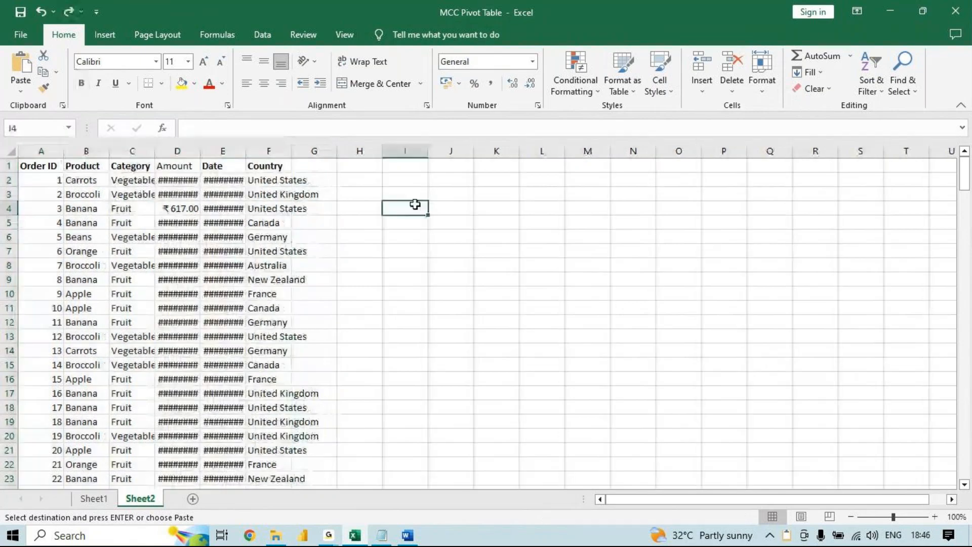
pyautogui.click(189, 245)
pyautogui.hotkey('ctrl', 'a')
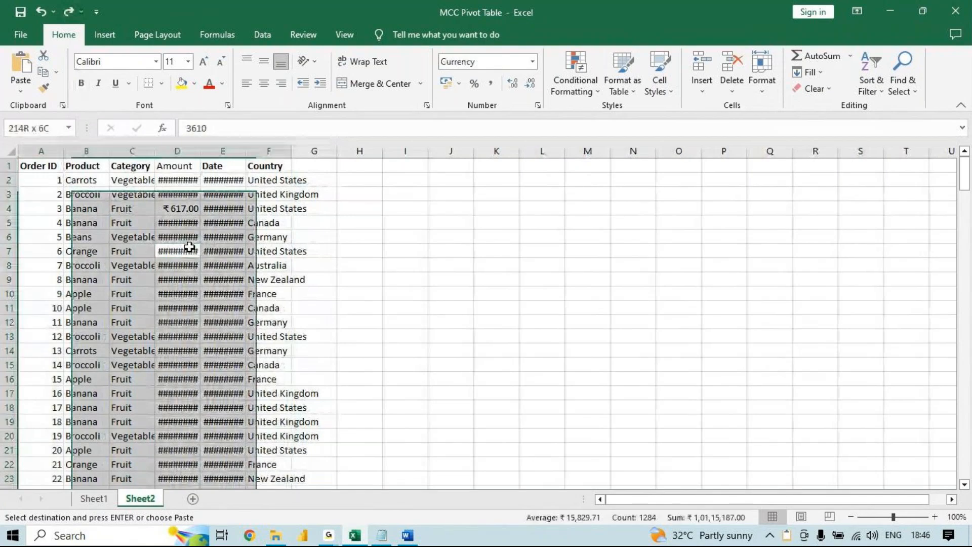
pyautogui.click(761, 86)
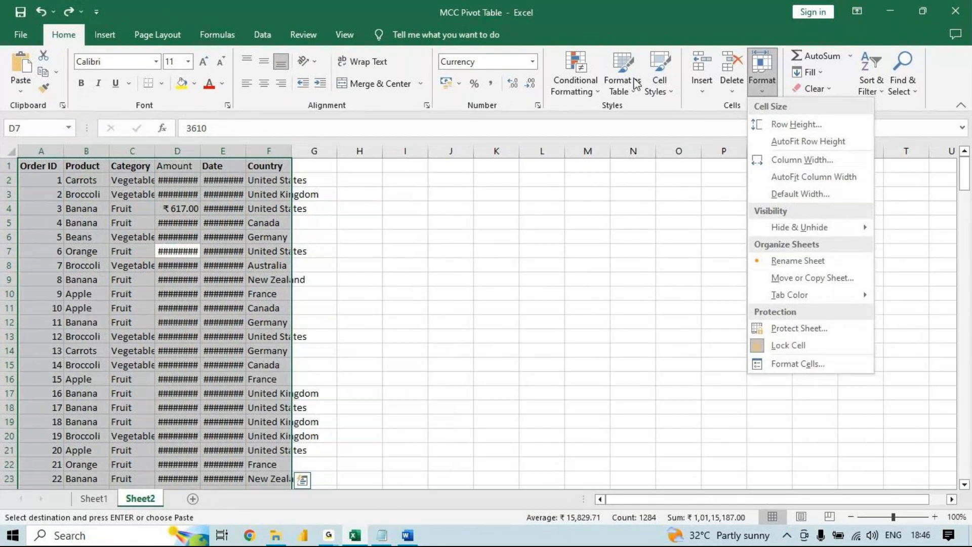
pyautogui.click(816, 178)
pyautogui.click(181, 261)
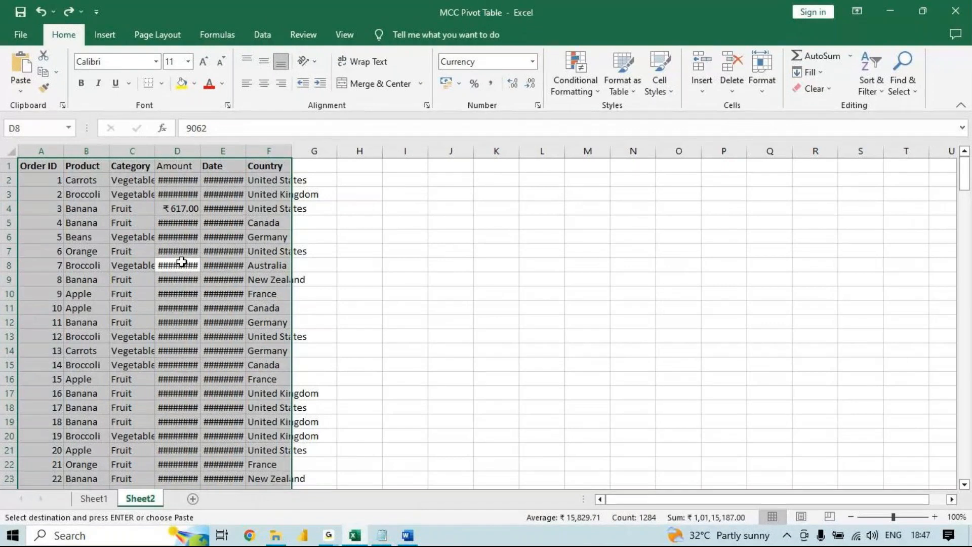
pyautogui.click(762, 80)
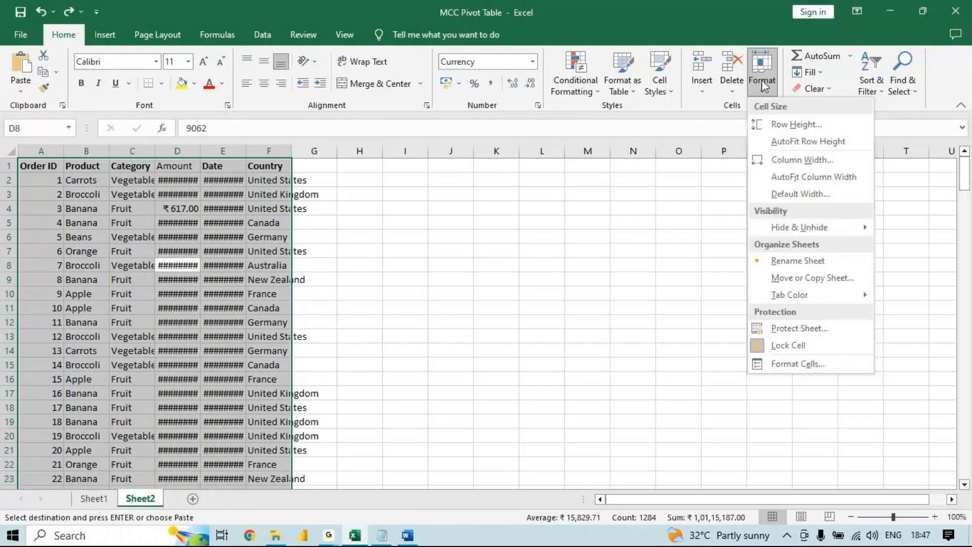
pyautogui.click(831, 181)
pyautogui.click(121, 236)
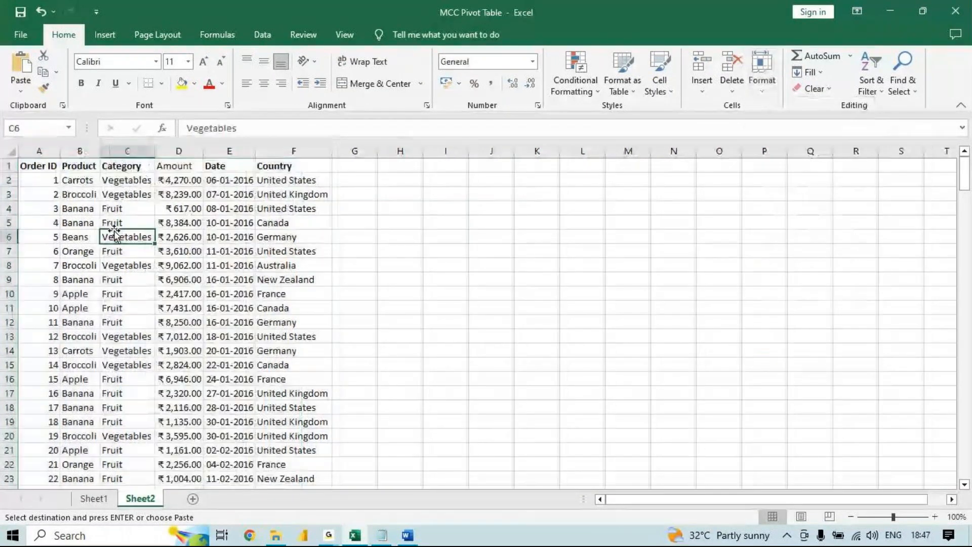
# - Insert a pivot table from Sheet2!$A$1:$F$214 on the existing worksheet at cell J3
pyautogui.click(105, 34)
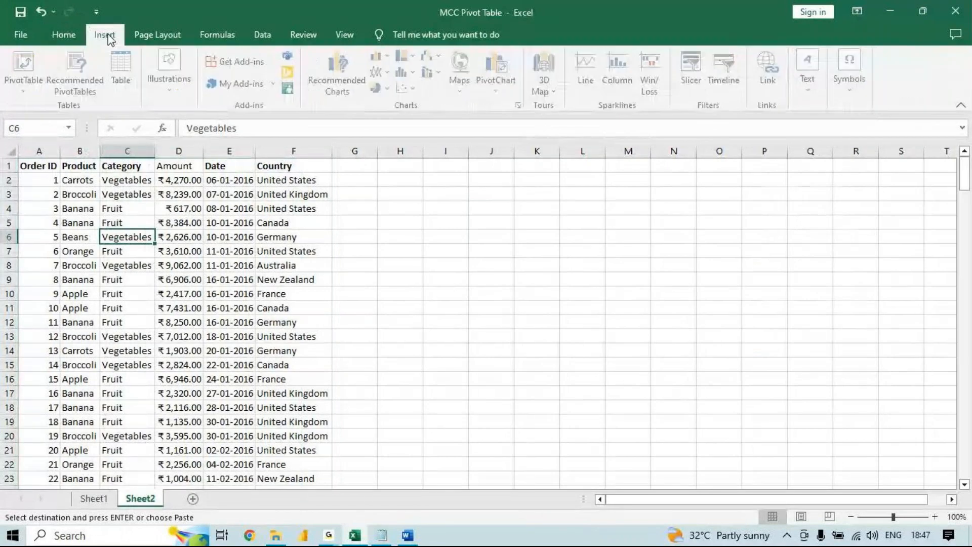
pyautogui.click(27, 71)
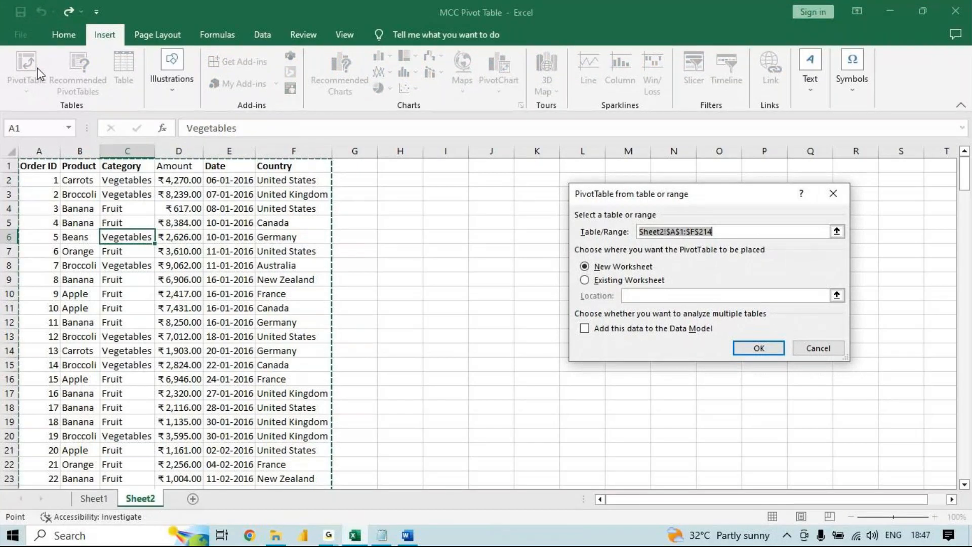
pyautogui.press('Escape')
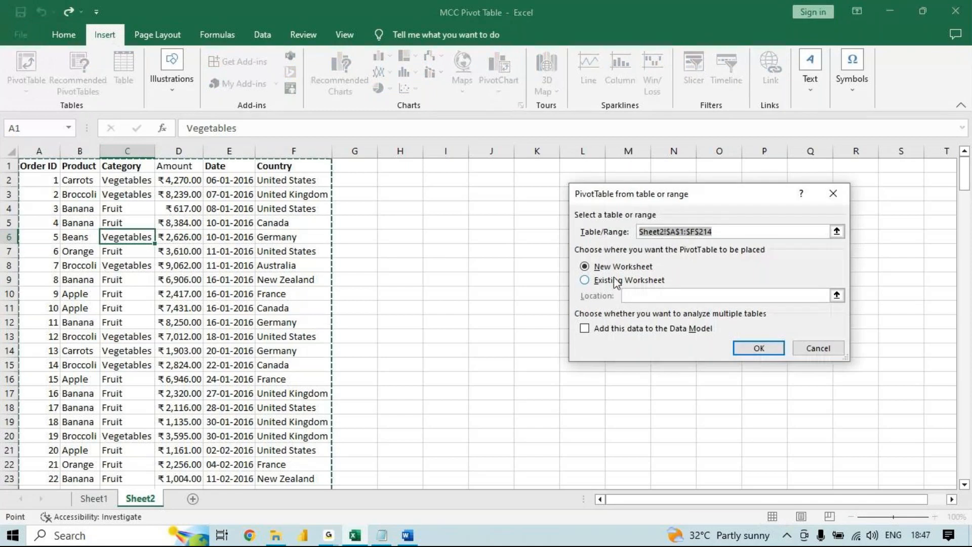
pyautogui.click(616, 282)
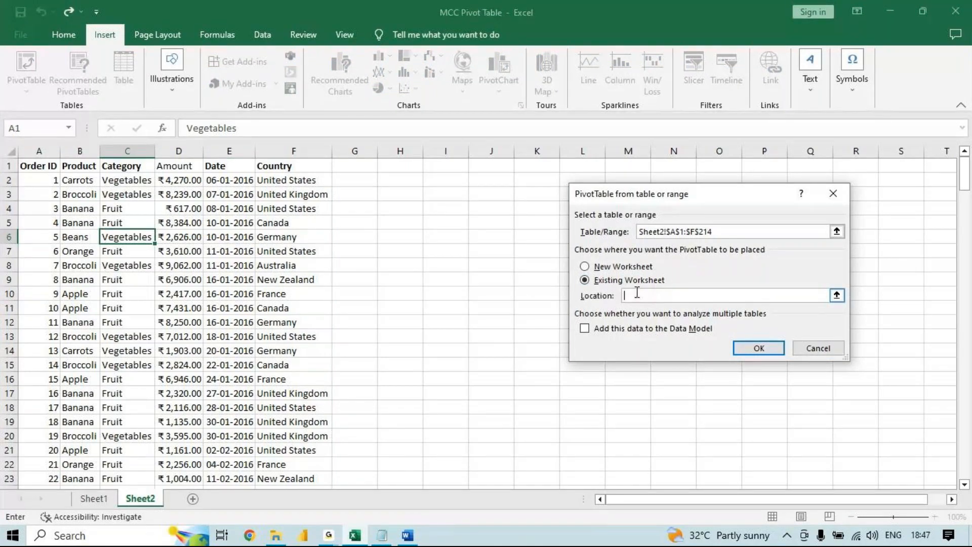
pyautogui.click(491, 194)
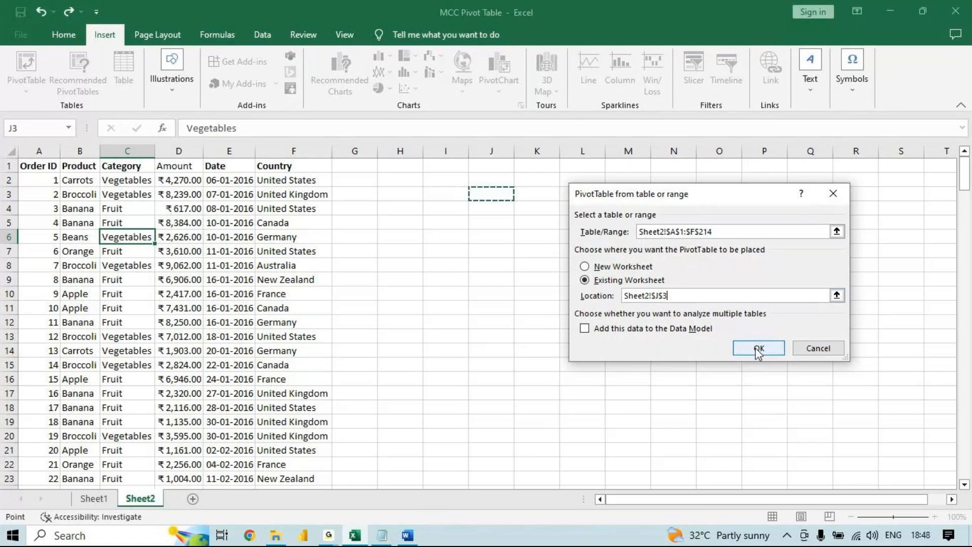
pyautogui.click(757, 348)
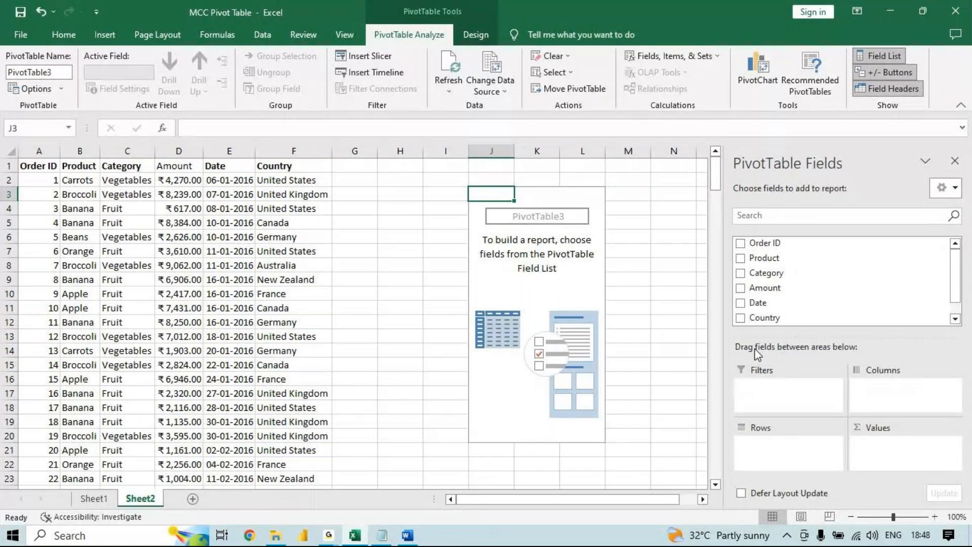
# - Add Product to the pivot table's rows and Amount to its values, and select the product labels from Apple to Orange
pyautogui.moveTo(763, 258); pyautogui.dragTo(762, 458)
pyautogui.moveTo(845, 345); pyautogui.dragTo(909, 450)
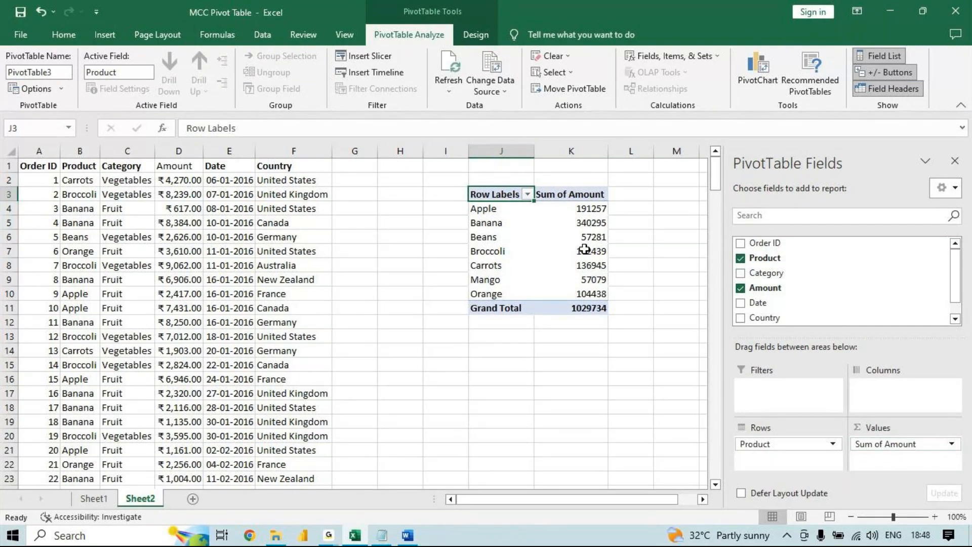
pyautogui.moveTo(536, 217)
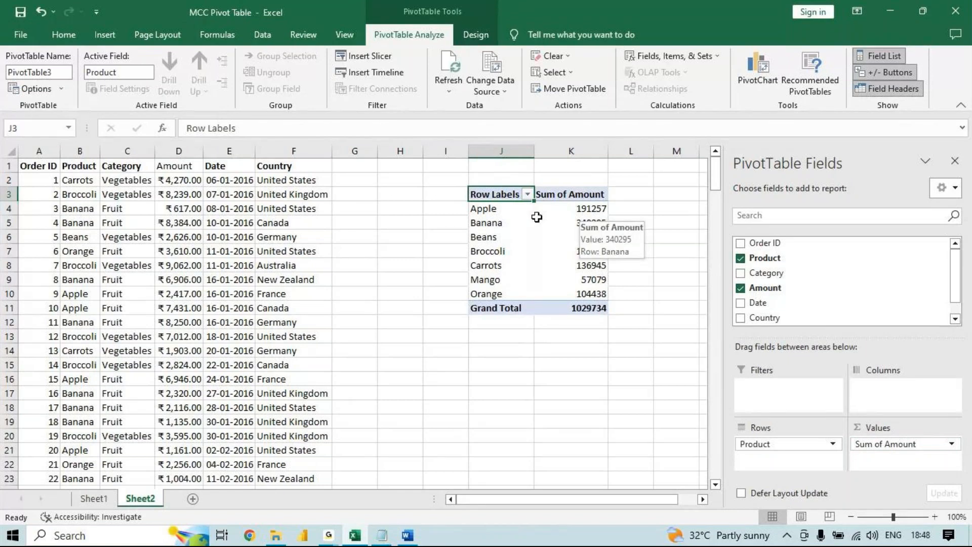
pyautogui.moveTo(496, 209); pyautogui.dragTo(494, 294)
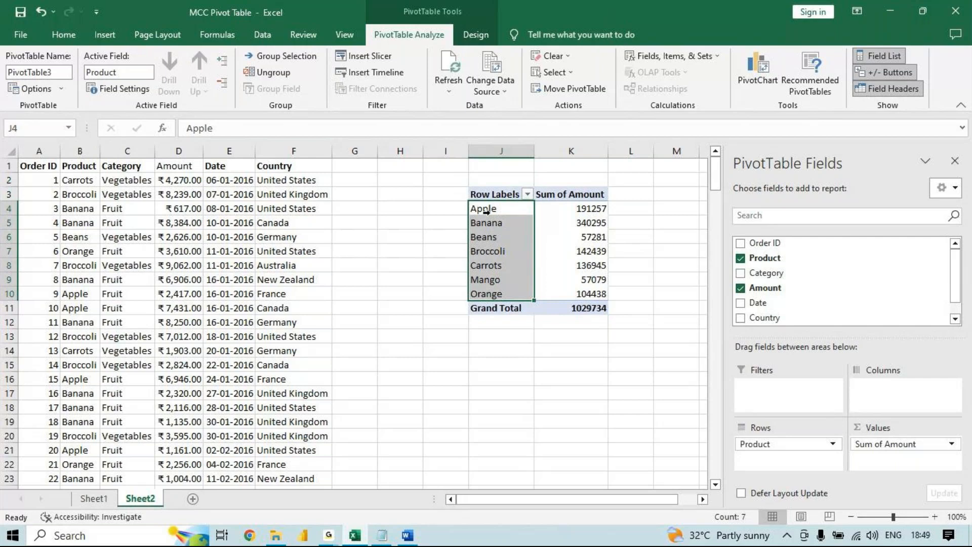
pyautogui.moveTo(493, 208); pyautogui.dragTo(495, 294)
# - Sort the pivot table's Sum of Amount values from largest to smallest
pyautogui.click(580, 253)
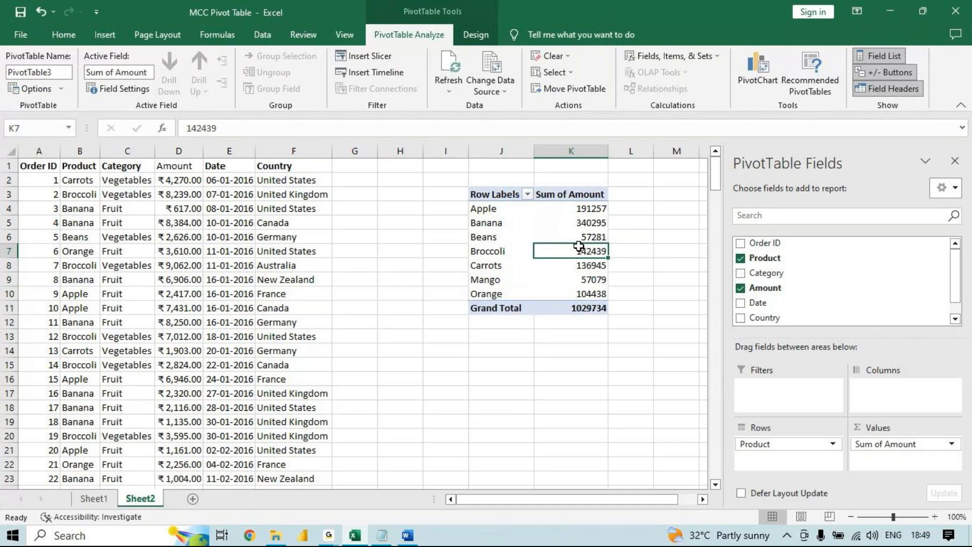
pyautogui.rightClick(576, 250)
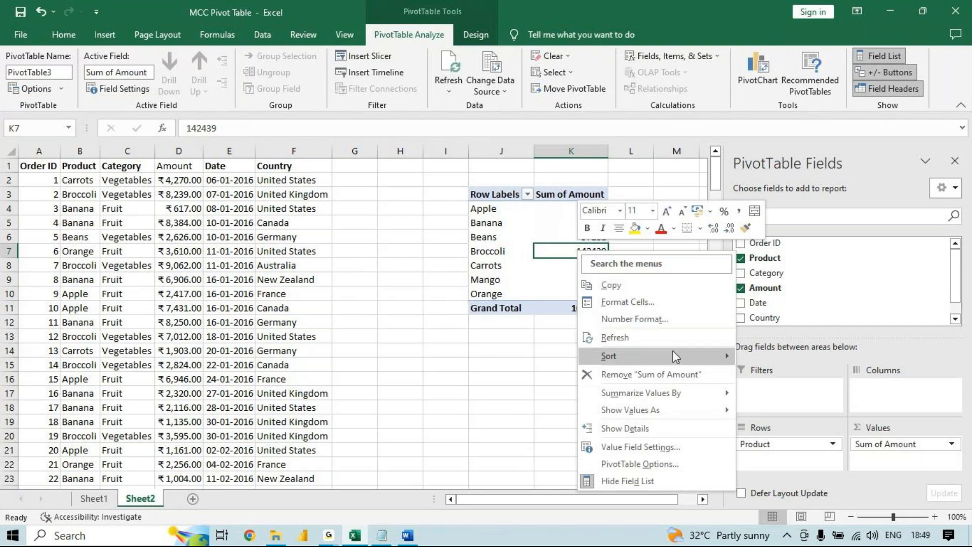
pyautogui.moveTo(683, 360)
pyautogui.click(780, 374)
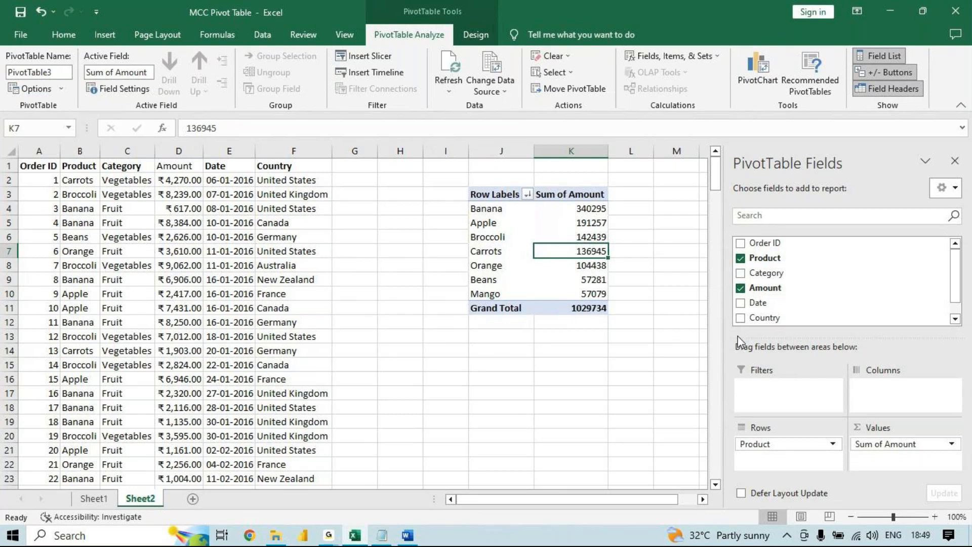
# - Select the Carrots row, reapply the largest-to-smallest sort from Apple's amount, and open the value sort options again
pyautogui.click(502, 253)
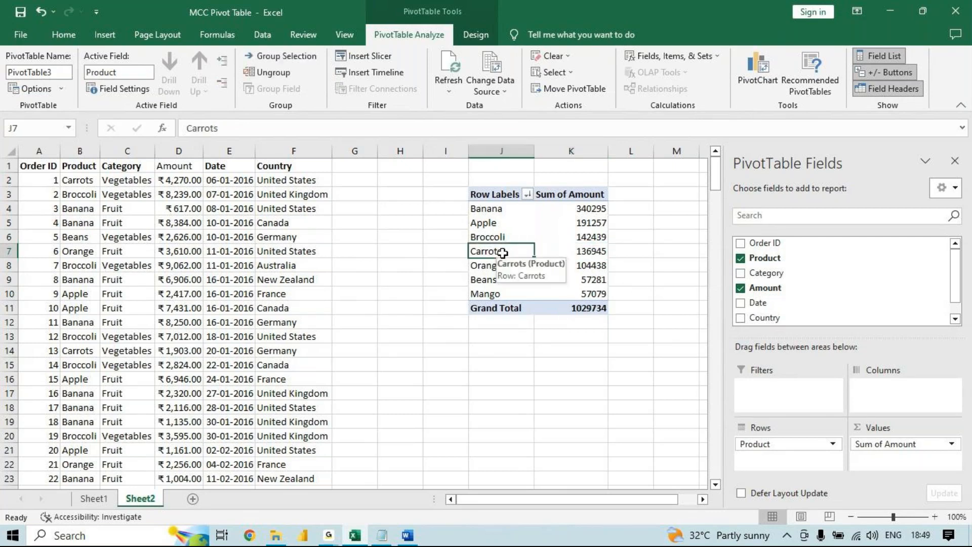
pyautogui.click(479, 251)
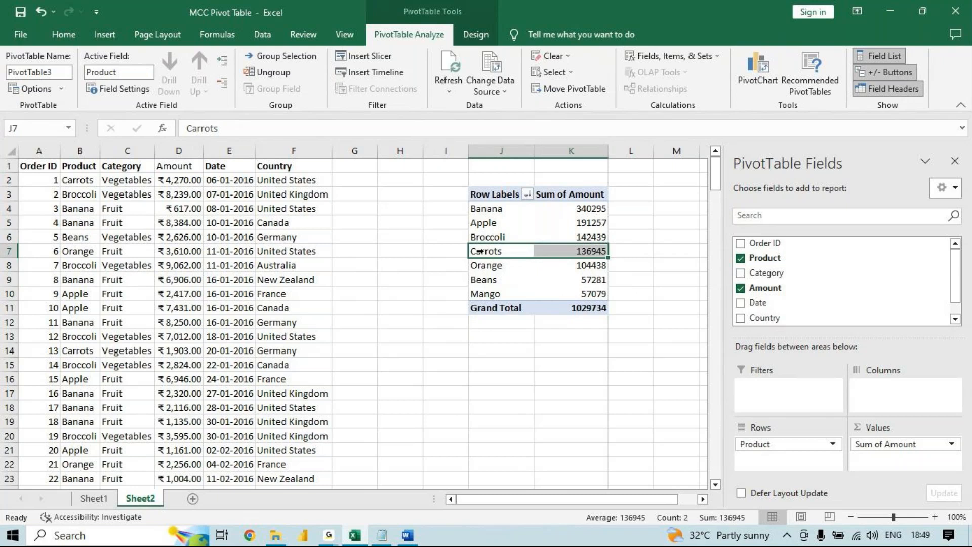
pyautogui.click(584, 223)
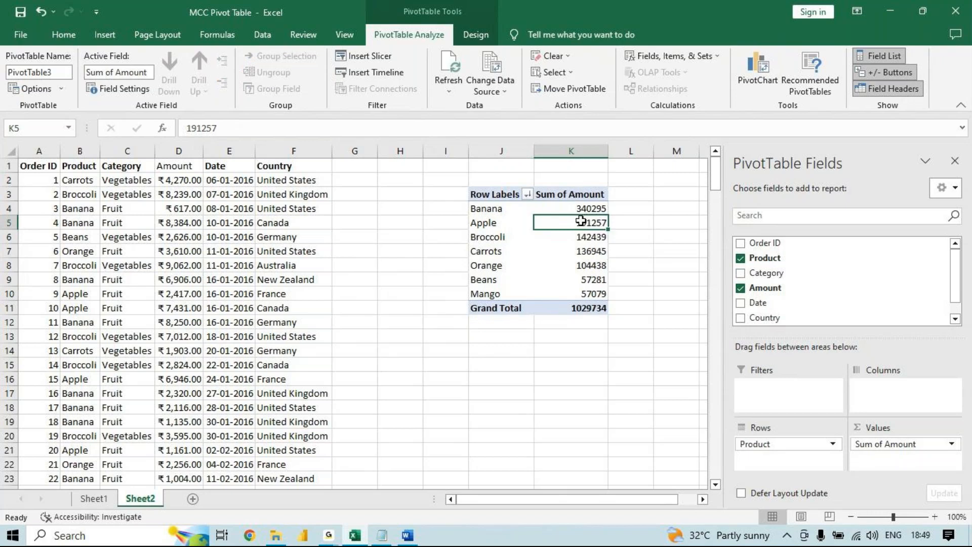
pyautogui.rightClick(580, 221)
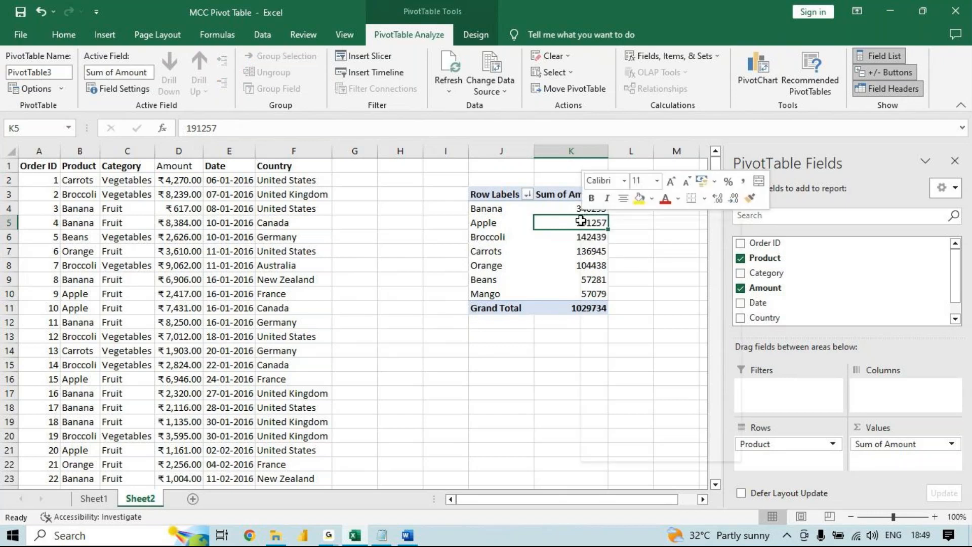
pyautogui.moveTo(621, 322)
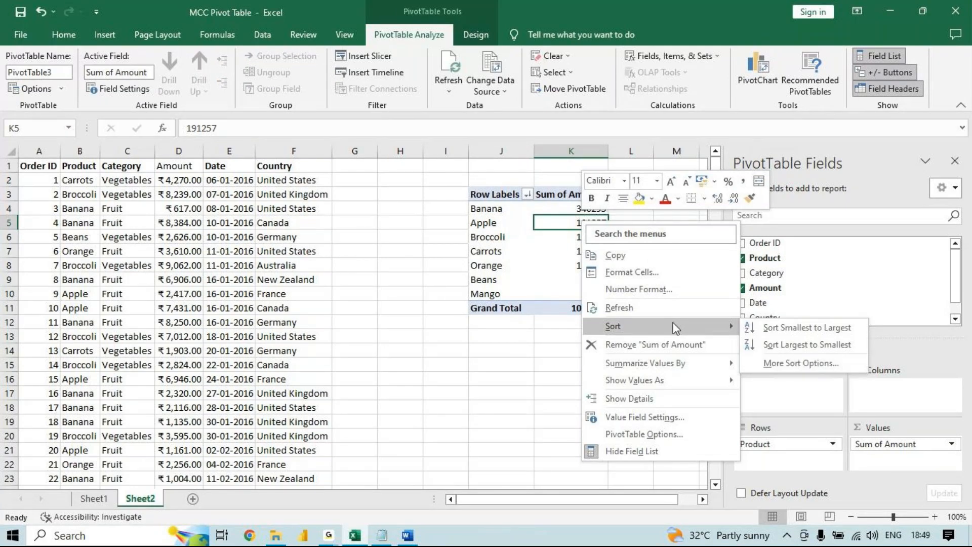
pyautogui.click(831, 347)
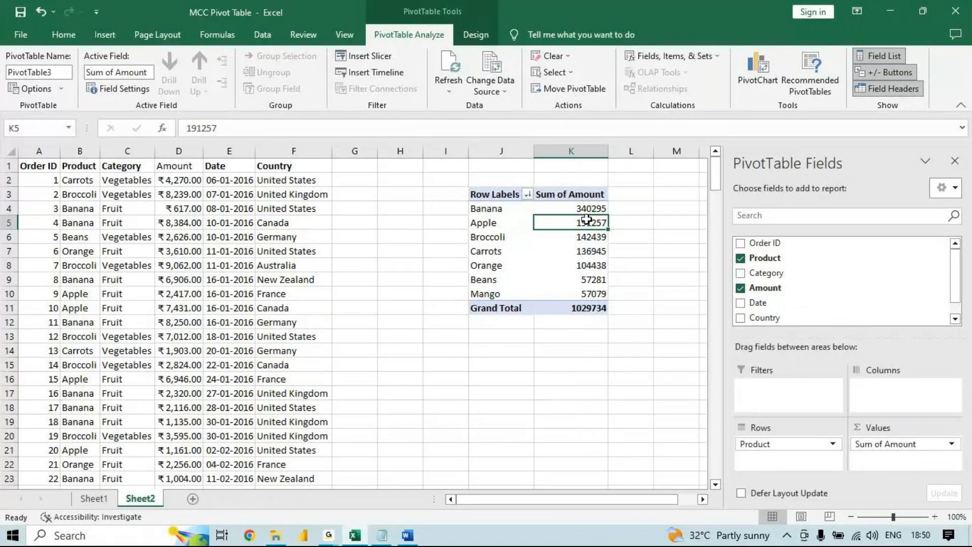
pyautogui.rightClick(586, 226)
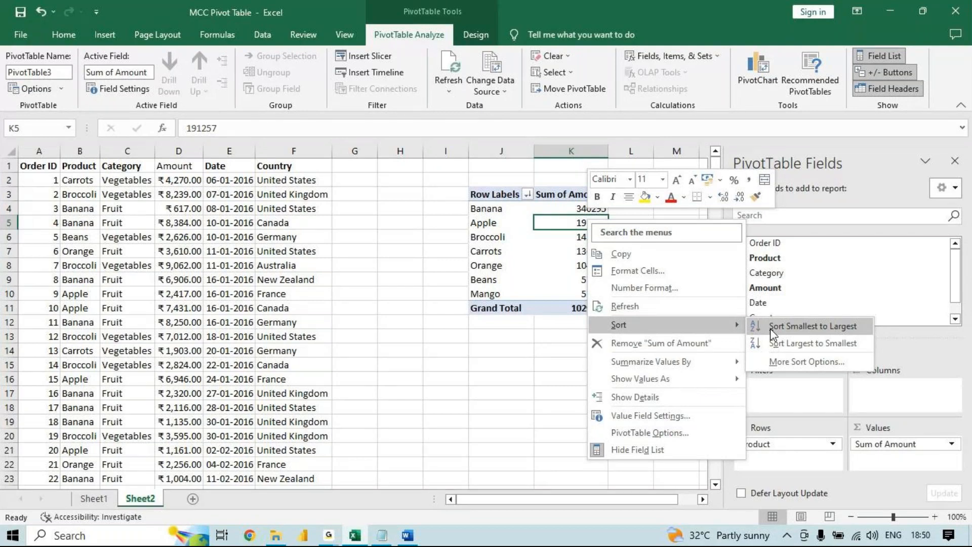
# - Switch to Word, color outline topic 1.2.1 Value red, copy its formatting onto topic 1.2.2 Text, and return to the Excel workbook
pyautogui.click(408, 535)
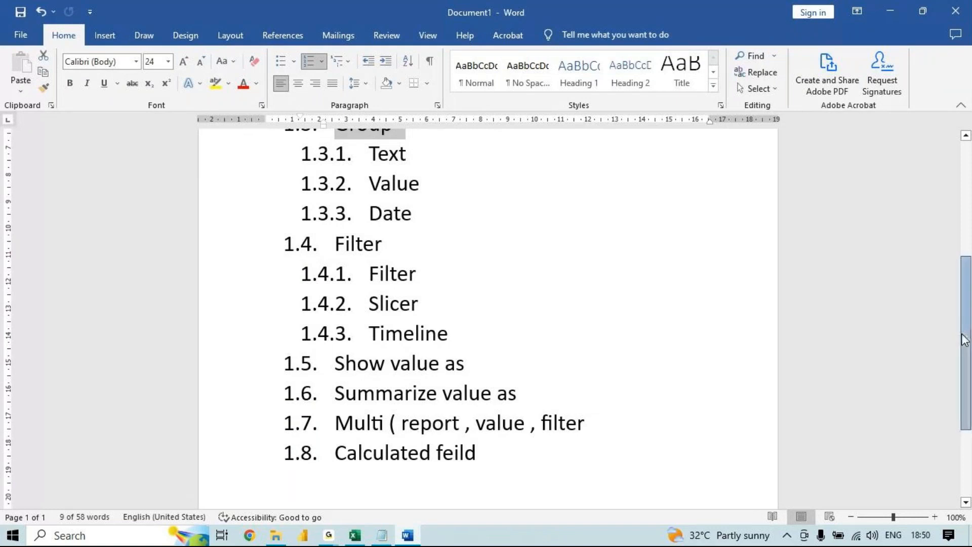
pyautogui.moveTo(965, 337); pyautogui.dragTo(967, 261)
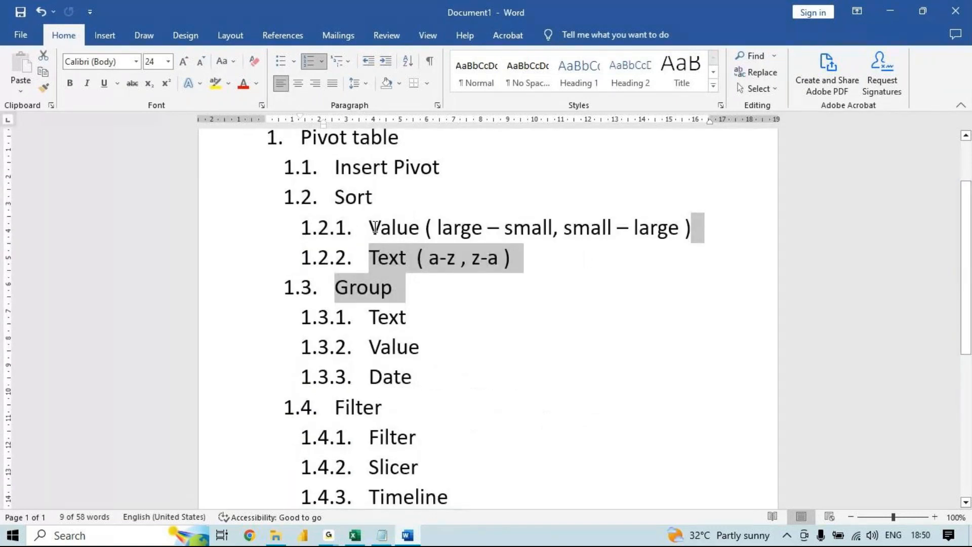
pyautogui.moveTo(375, 227); pyautogui.dragTo(701, 227)
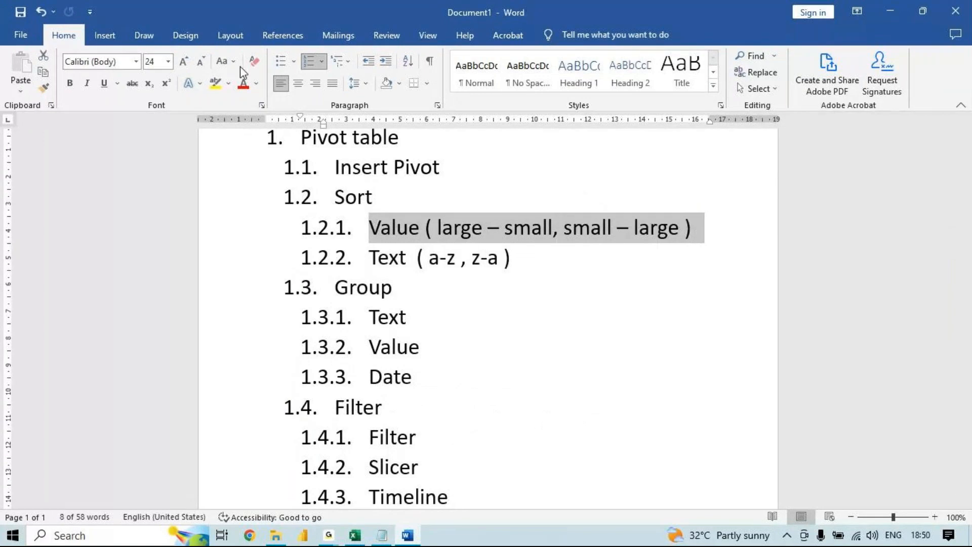
pyautogui.click(244, 85)
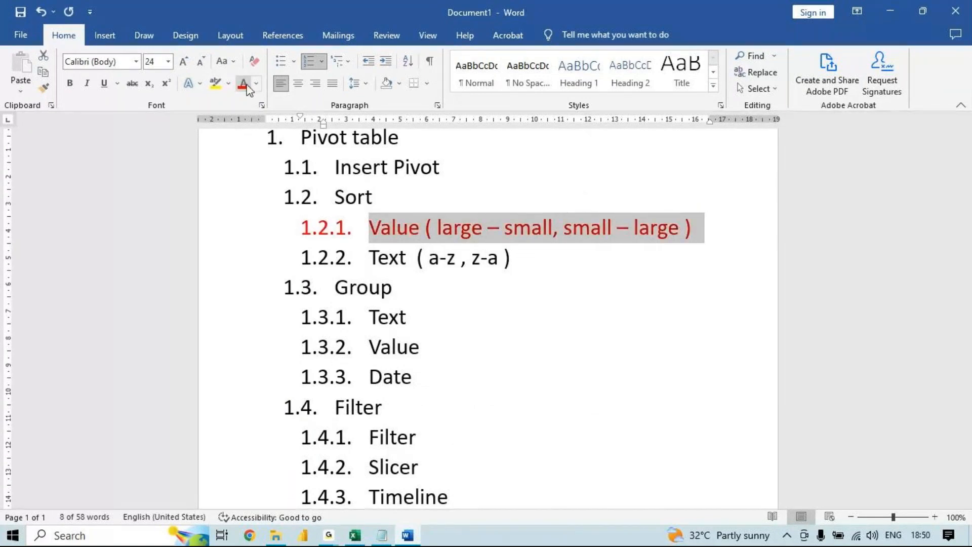
pyautogui.click(43, 89)
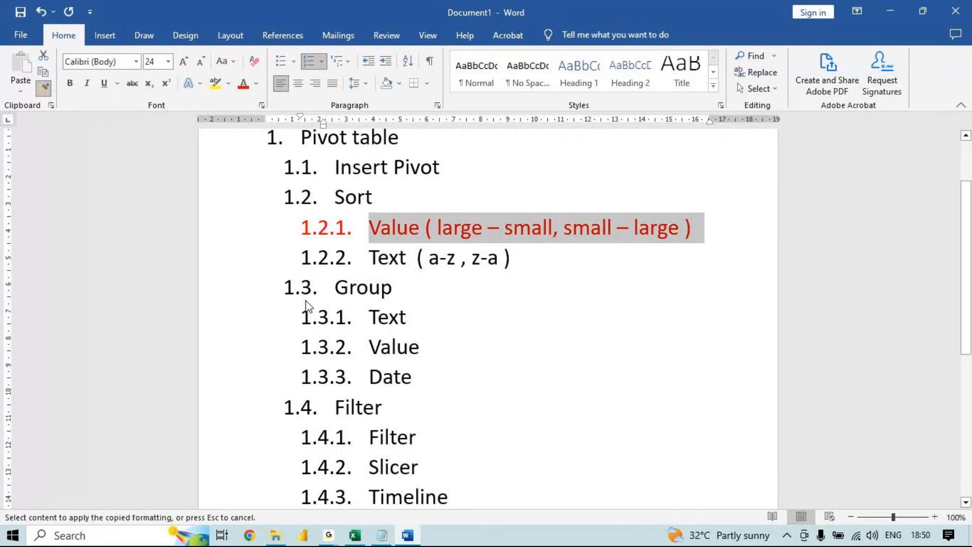
pyautogui.moveTo(365, 258); pyautogui.dragTo(523, 258)
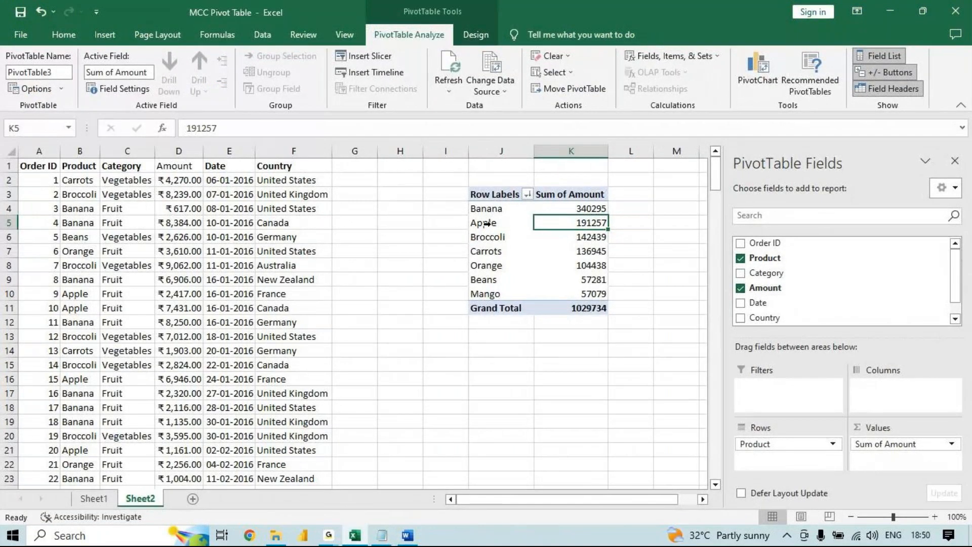
# - Sort the pivot table's product labels from A to Z
pyautogui.click(486, 223)
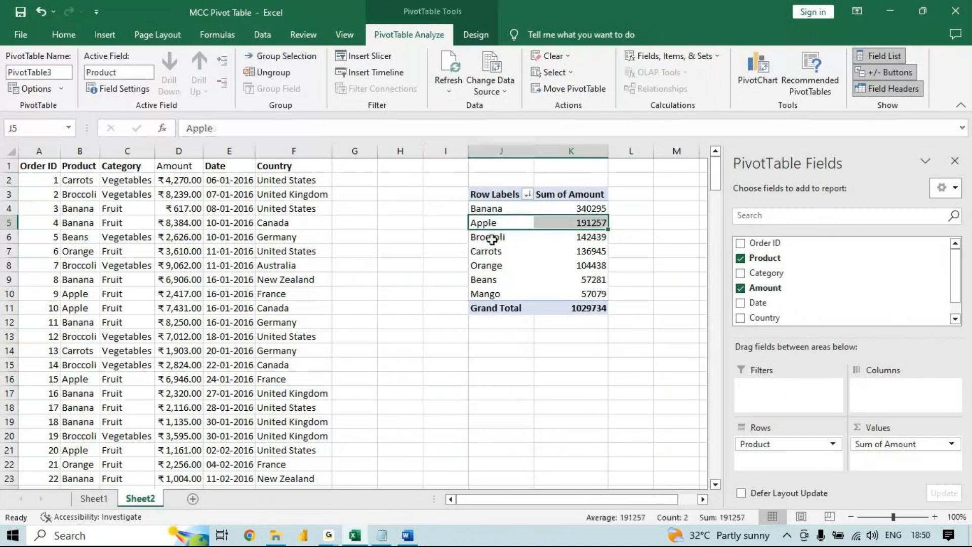
pyautogui.click(494, 238)
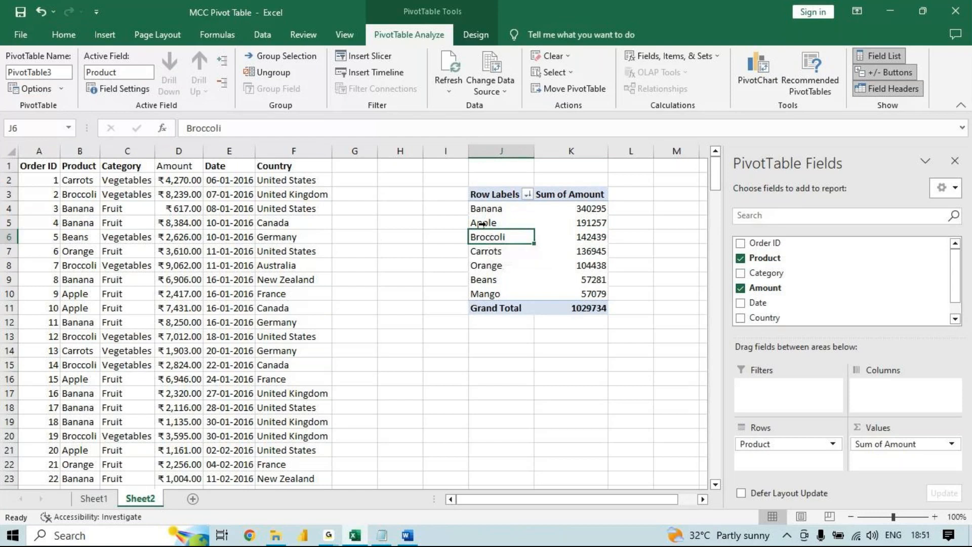
pyautogui.click(482, 224)
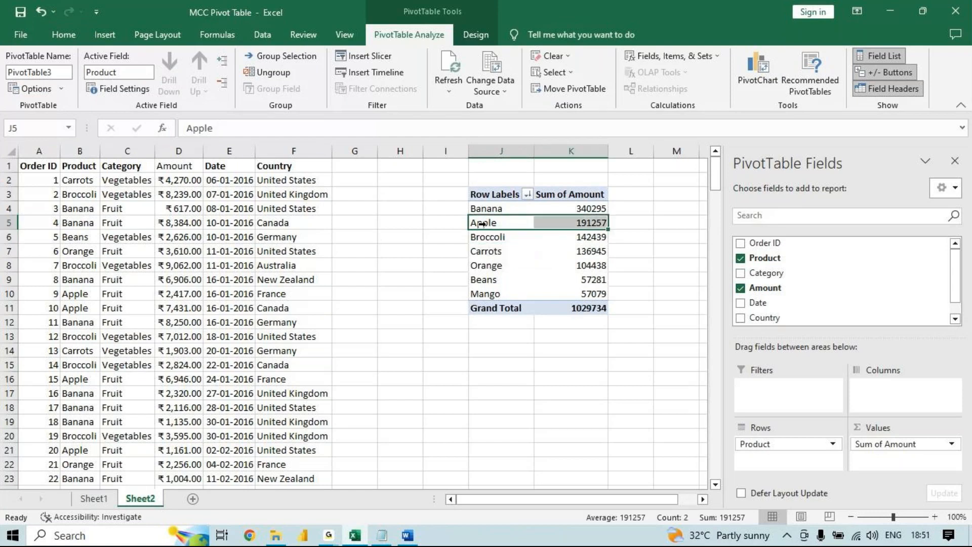
pyautogui.click(501, 252)
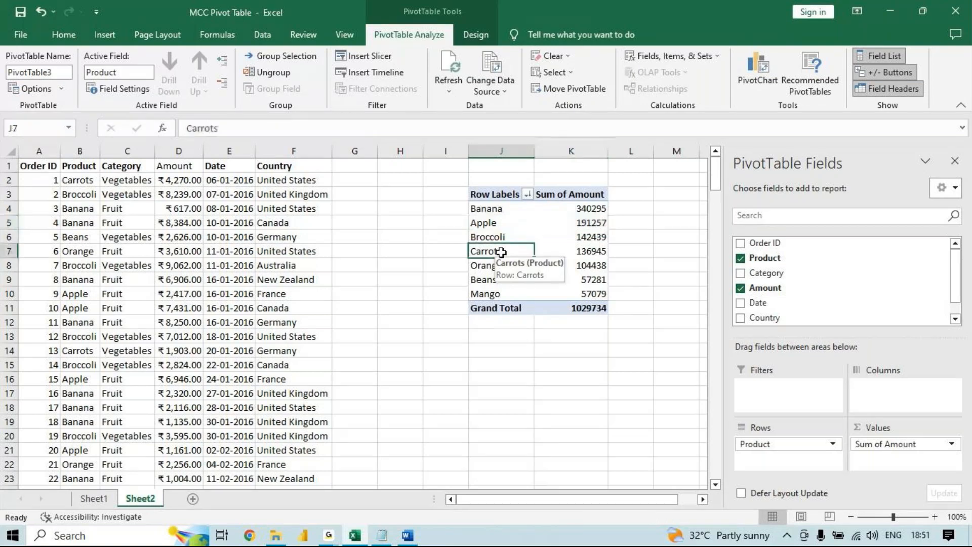
pyautogui.rightClick(501, 252)
pyautogui.moveTo(633, 332)
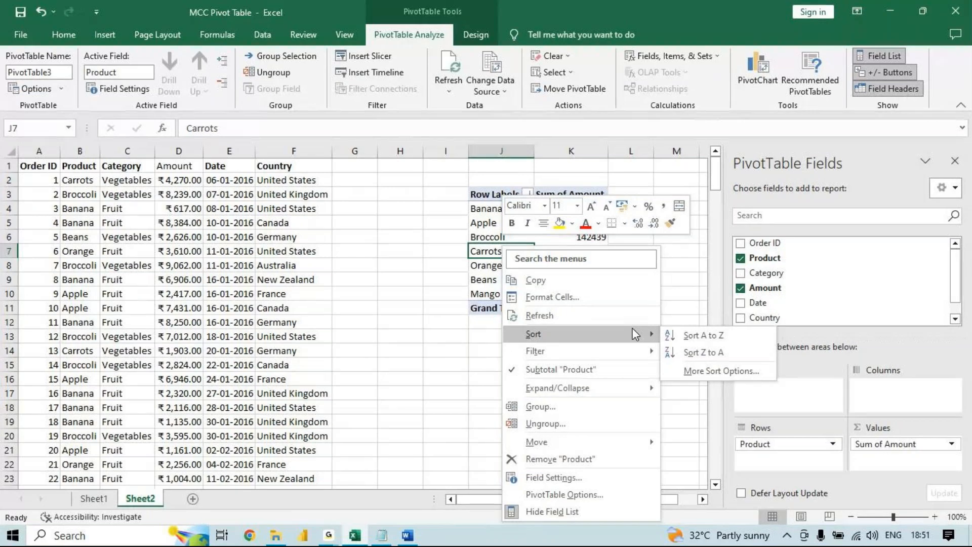
pyautogui.click(691, 339)
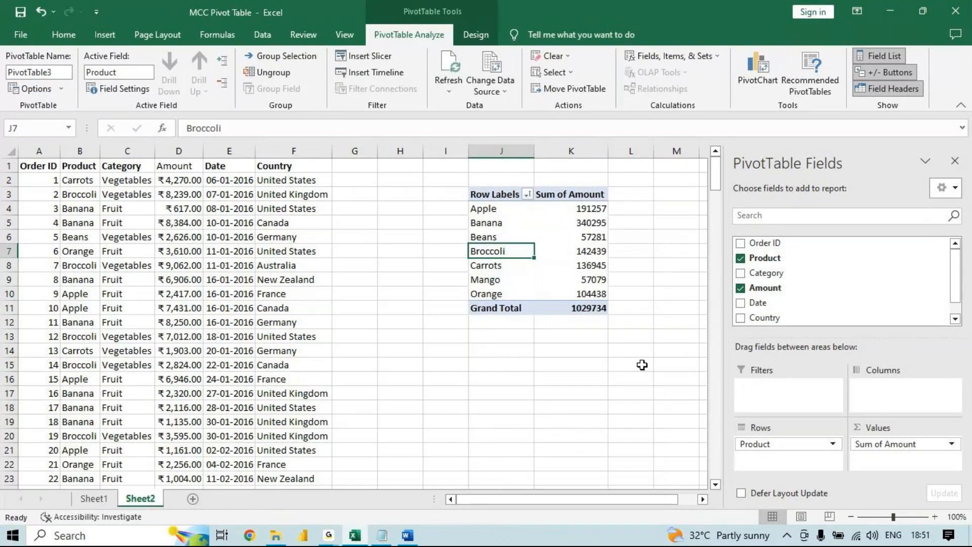
# - Switch to the Word outline and go over the Text, Value and Date topics under 1.3 Group
pyautogui.hotkey('alt', 'Tab')
pyautogui.moveTo(334, 290); pyautogui.dragTo(412, 347)
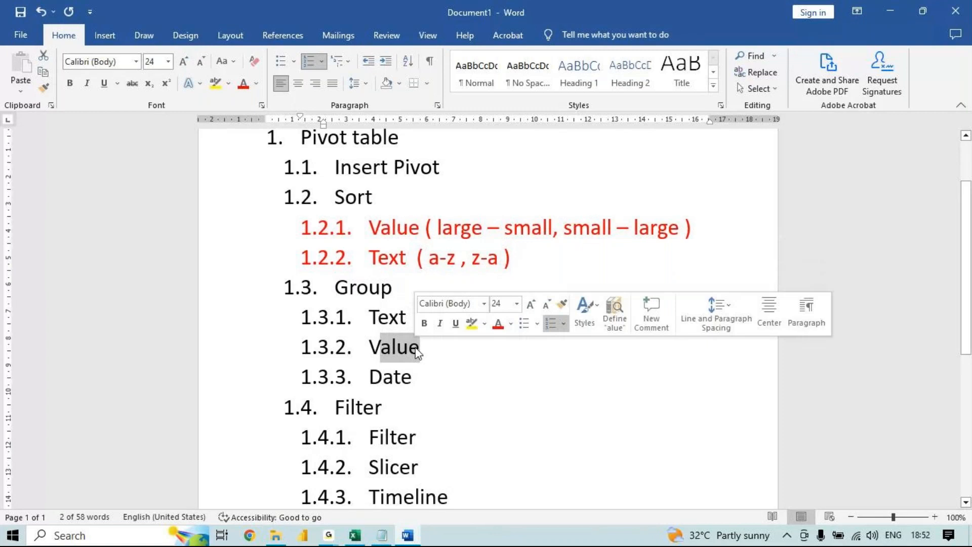
pyautogui.moveTo(382, 377); pyautogui.dragTo(406, 378)
pyautogui.moveTo(406, 318); pyautogui.dragTo(362, 311)
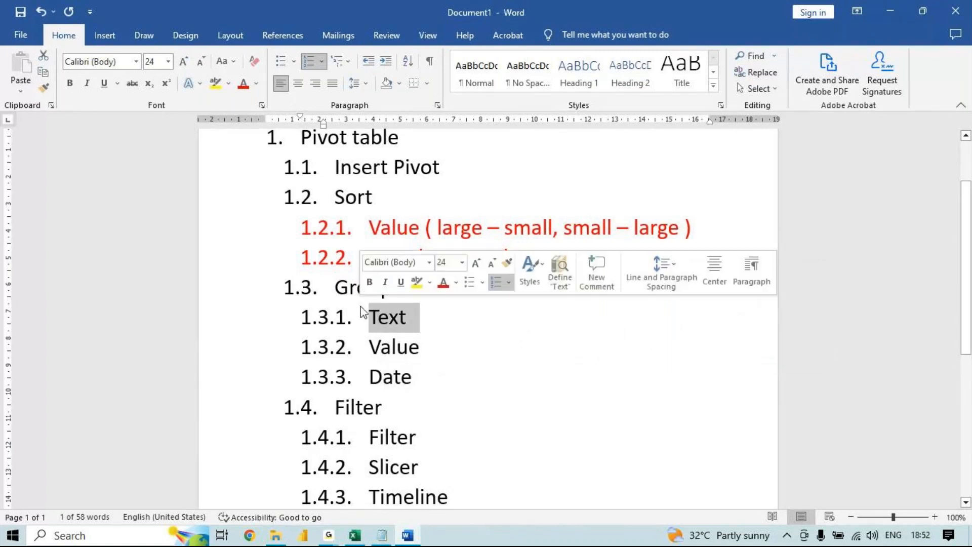
# - Switch back to the Excel workbook, copy Sheet2's whole source data table and paste it at A1 of a new worksheet
pyautogui.click(354, 535)
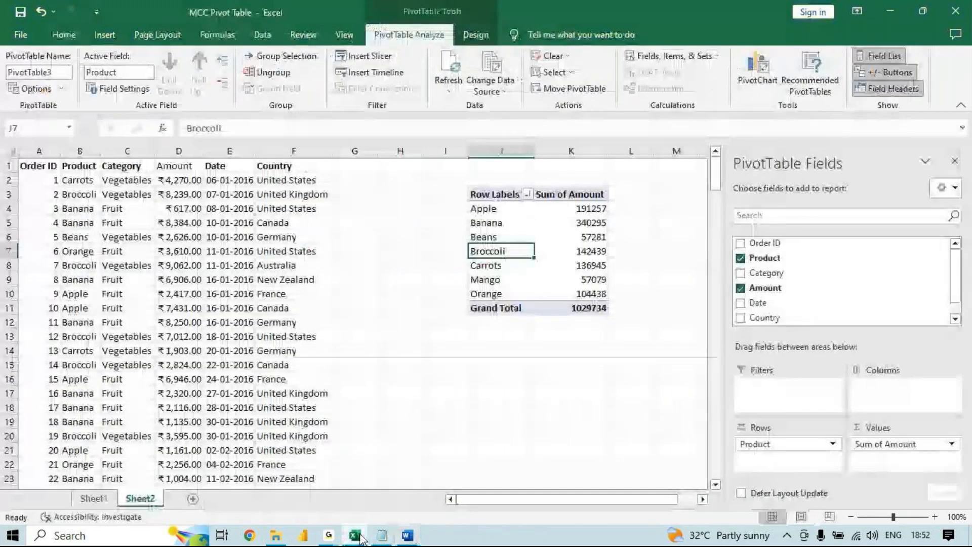
pyautogui.click(199, 334)
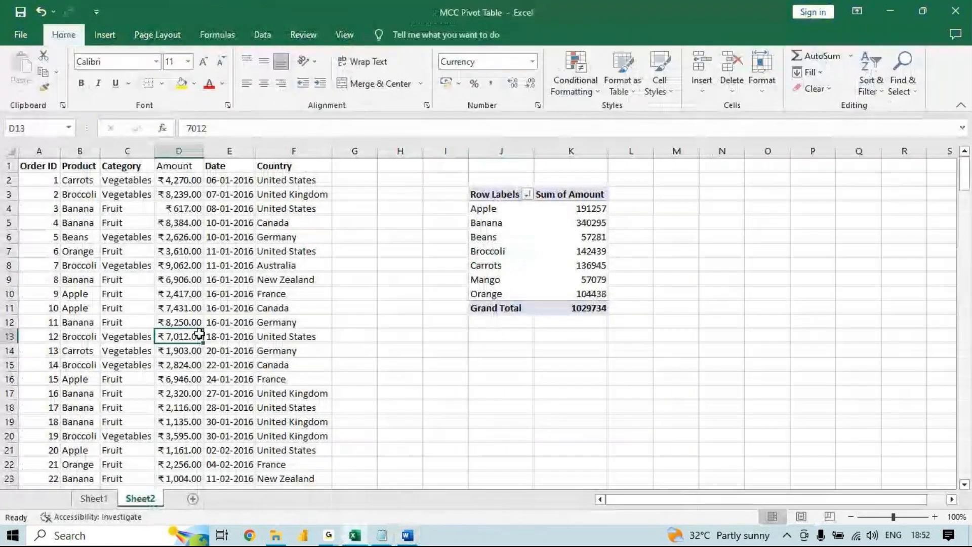
pyautogui.hotkey('ctrl', 'a')
pyautogui.hotkey('ctrl', 'c')
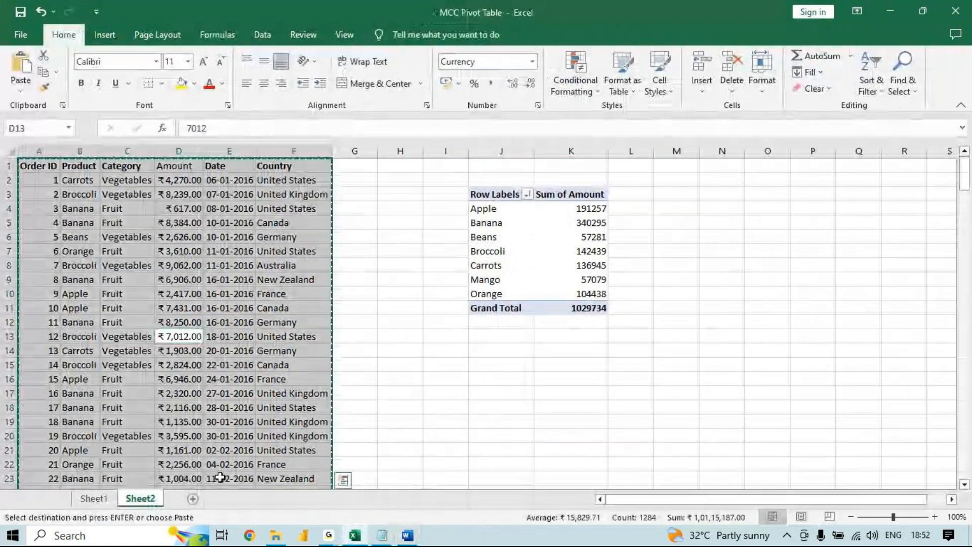
pyautogui.click(192, 499)
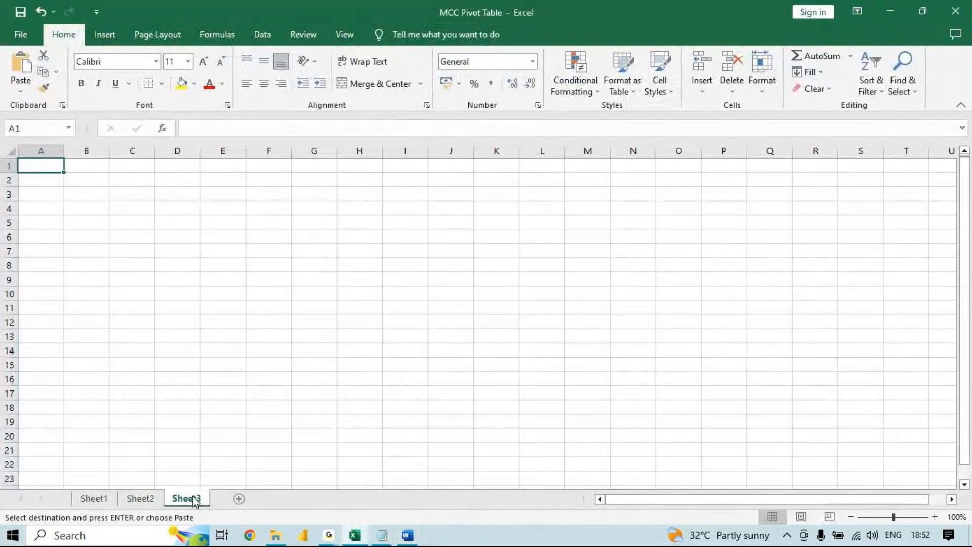
pyautogui.hotkey('ctrl', 'v')
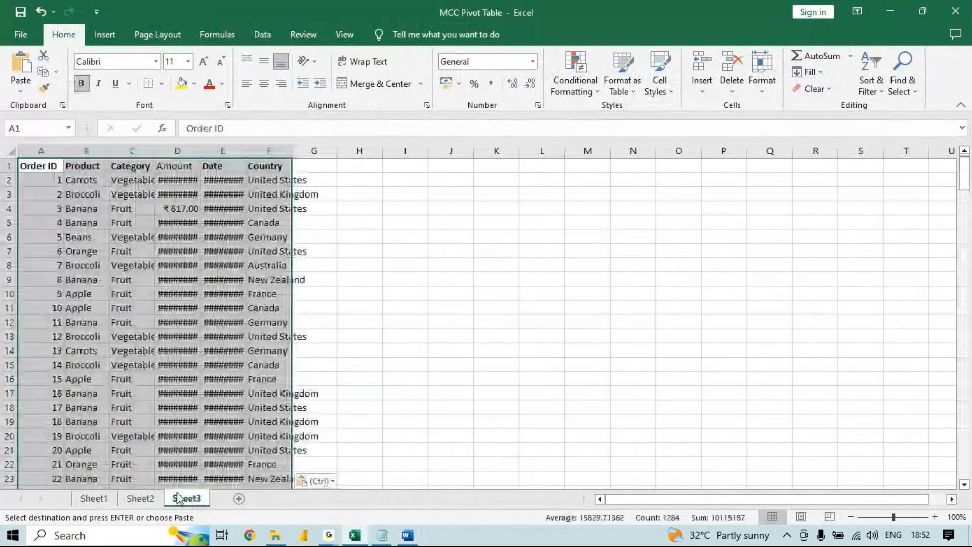
# - Rename Sheet1 as Insert Pivot and Sheet2 as Sort
pyautogui.click(95, 498)
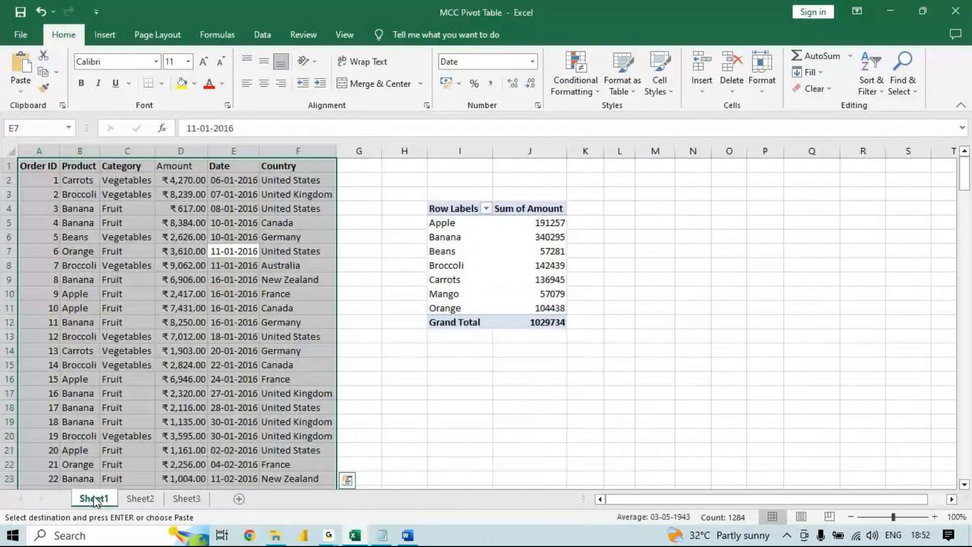
pyautogui.doubleClick(95, 498)
pyautogui.press('BackSpace')
pyautogui.write('Insert')
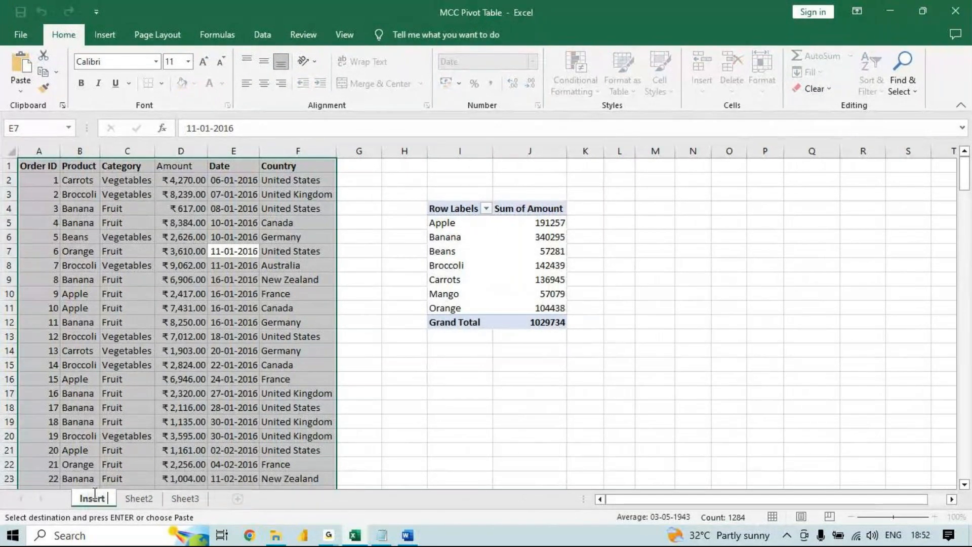
pyautogui.write(' Pivot')
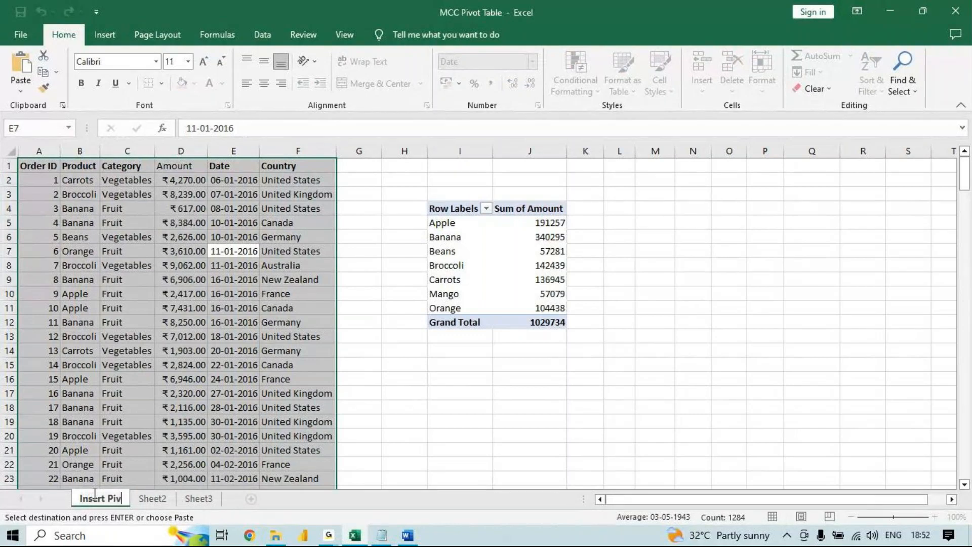
pyautogui.click(161, 499)
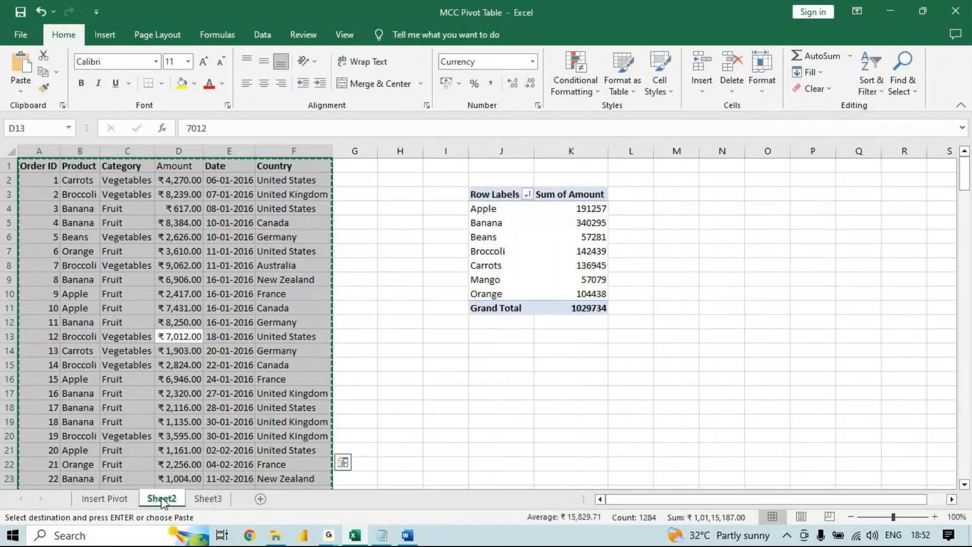
pyautogui.write('Sor')
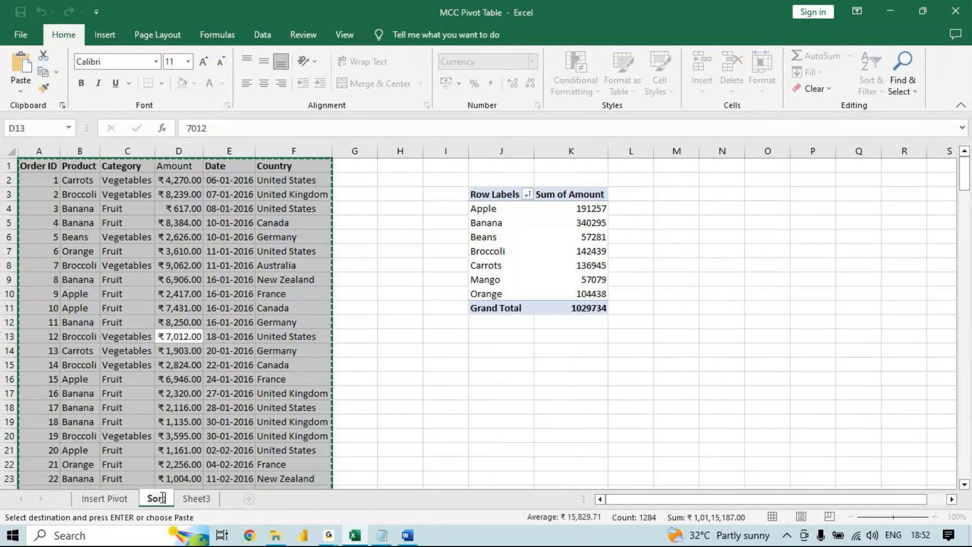
pyautogui.write('t')
# - AutoFit the column widths of the pasted data on Sheet3 and rename the sheet as Text Group
pyautogui.click(196, 499)
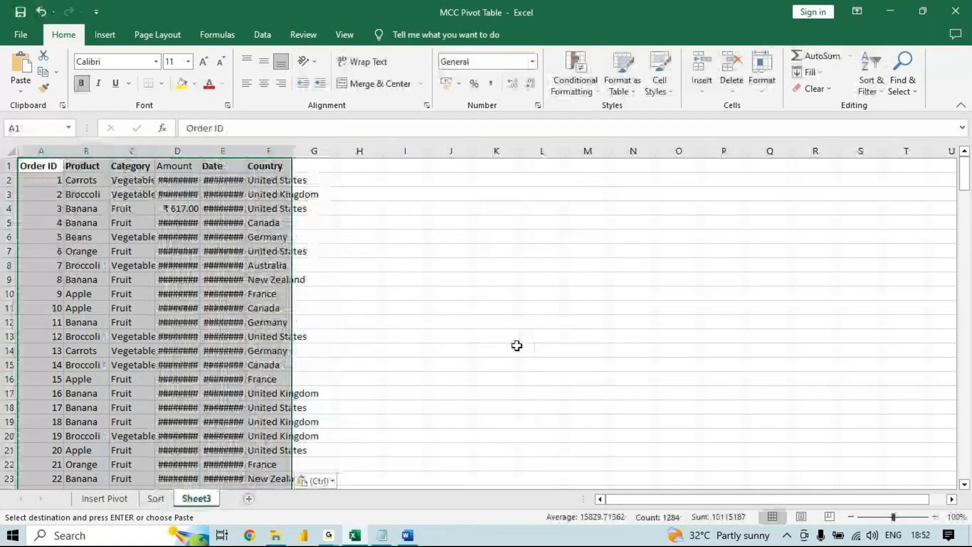
pyautogui.click(770, 90)
pyautogui.click(830, 177)
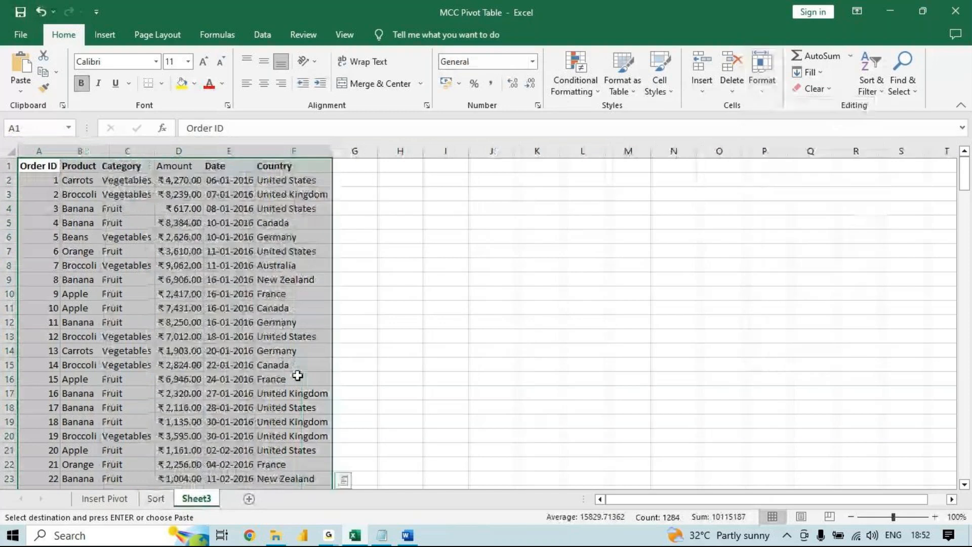
pyautogui.doubleClick(201, 496)
pyautogui.write('Text Group')
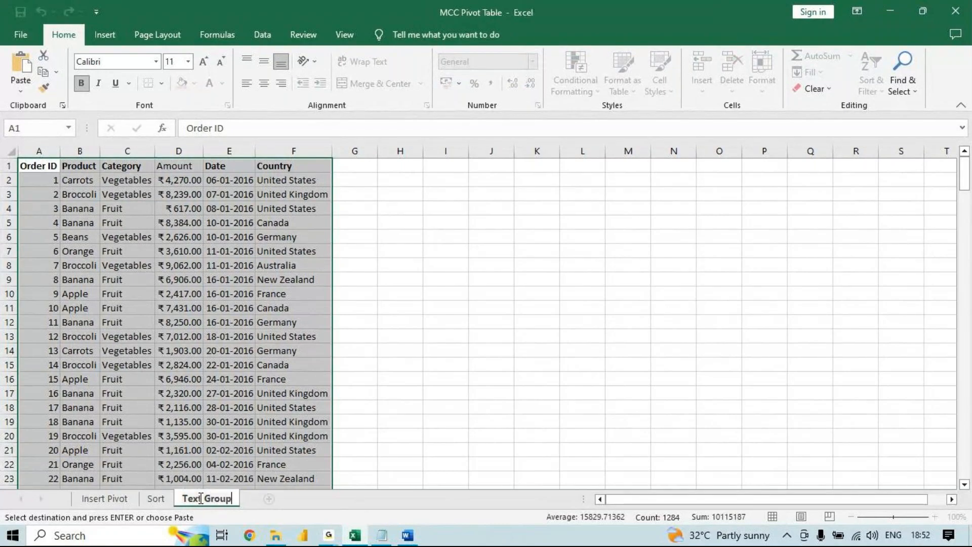
pyautogui.press('Return')
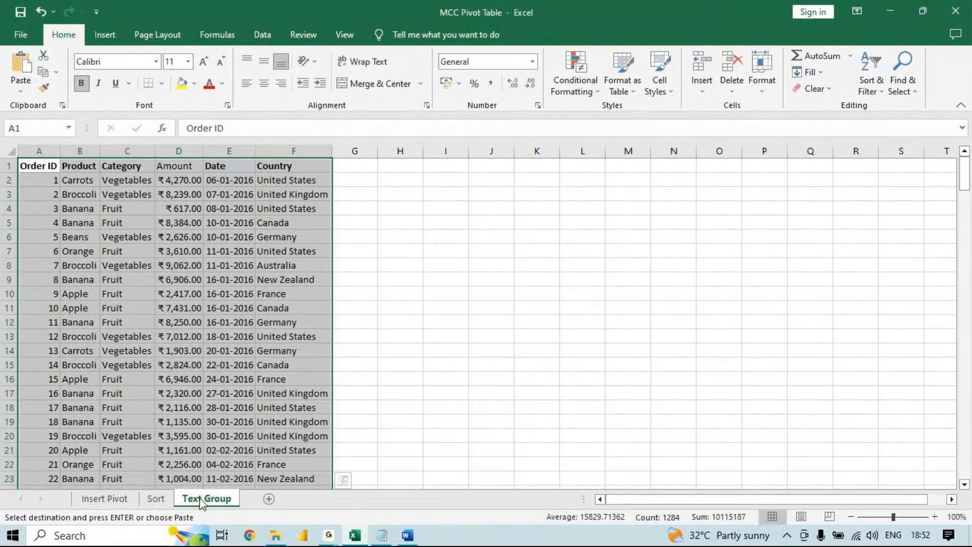
# - Insert a pivot table from the data at cell I7 of the Text Group sheet, with Product in rows and Amount in values
pyautogui.click(249, 291)
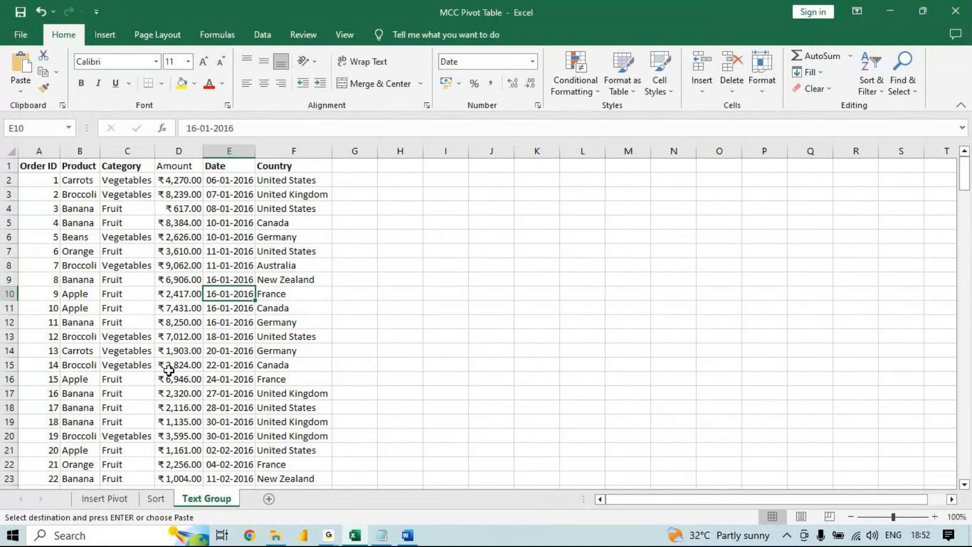
pyautogui.click(114, 37)
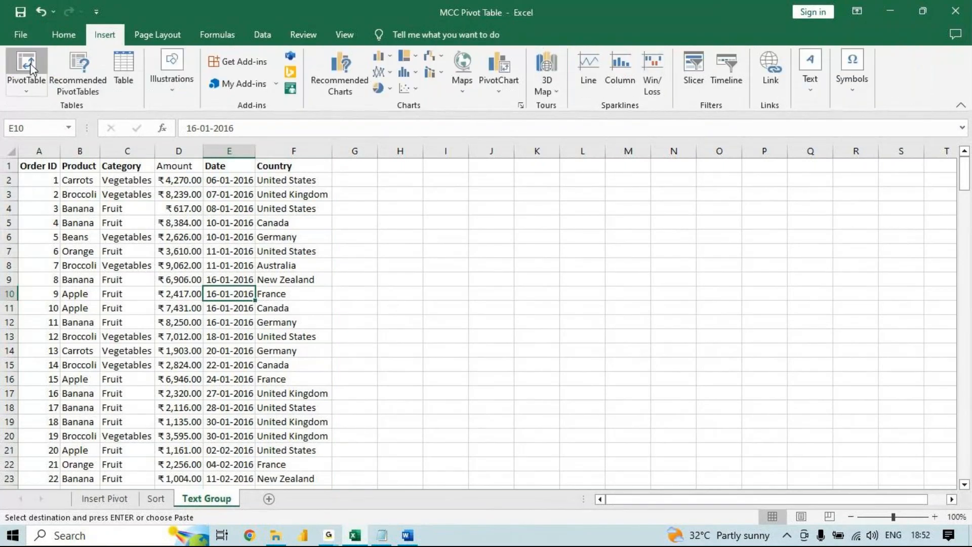
pyautogui.click(28, 66)
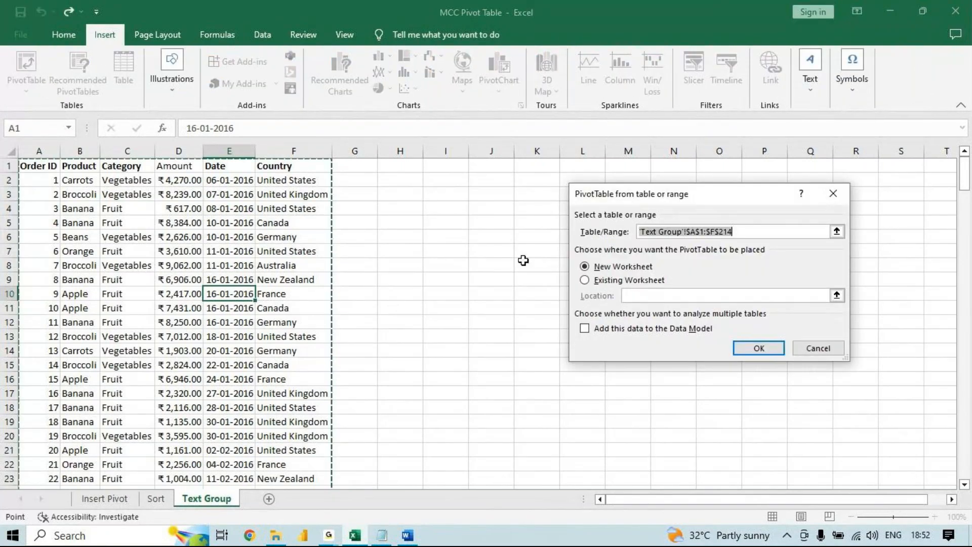
pyautogui.click(595, 285)
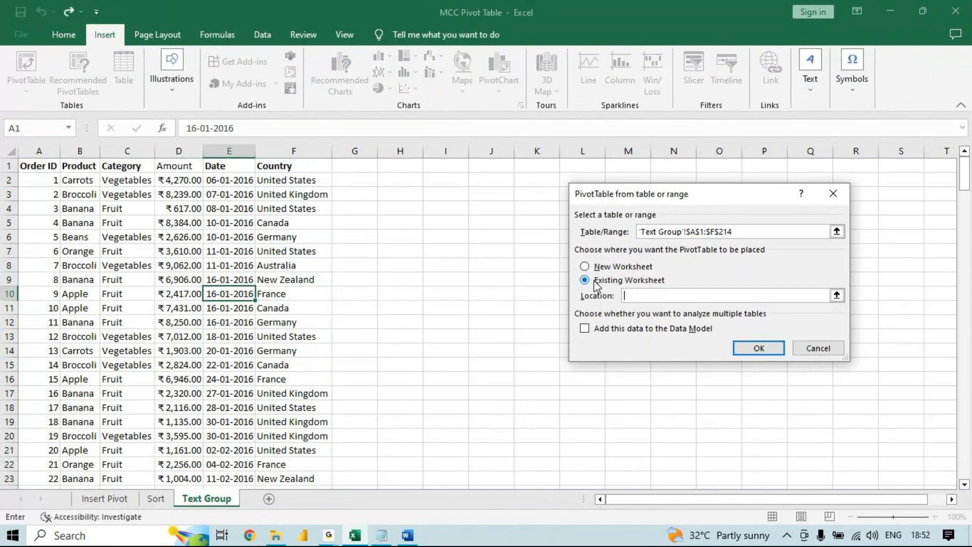
pyautogui.click(455, 246)
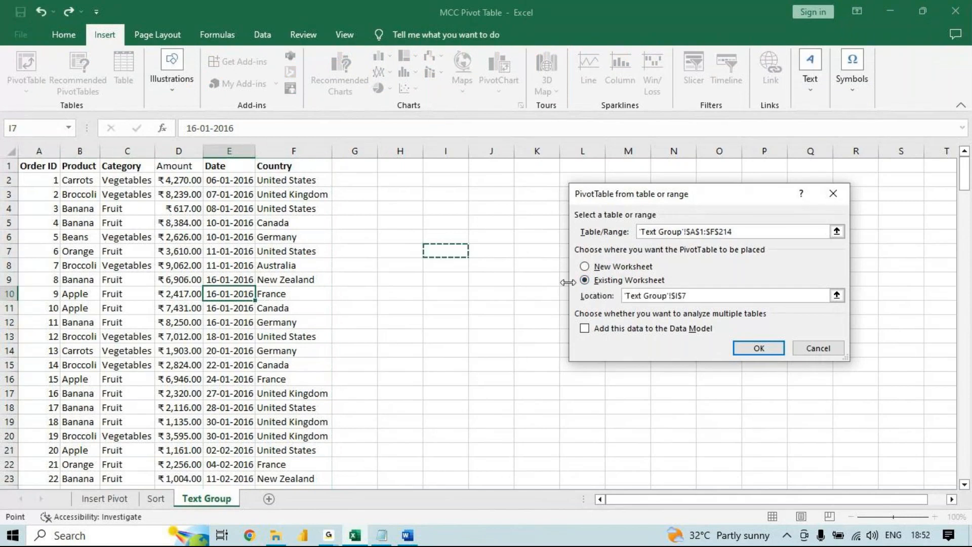
pyautogui.click(744, 355)
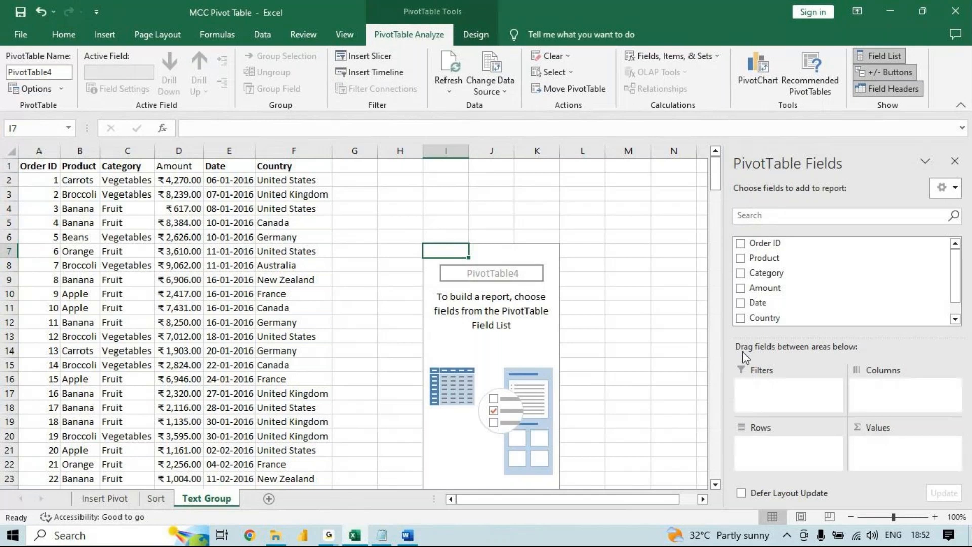
pyautogui.click(786, 260)
pyautogui.moveTo(791, 287); pyautogui.dragTo(933, 437)
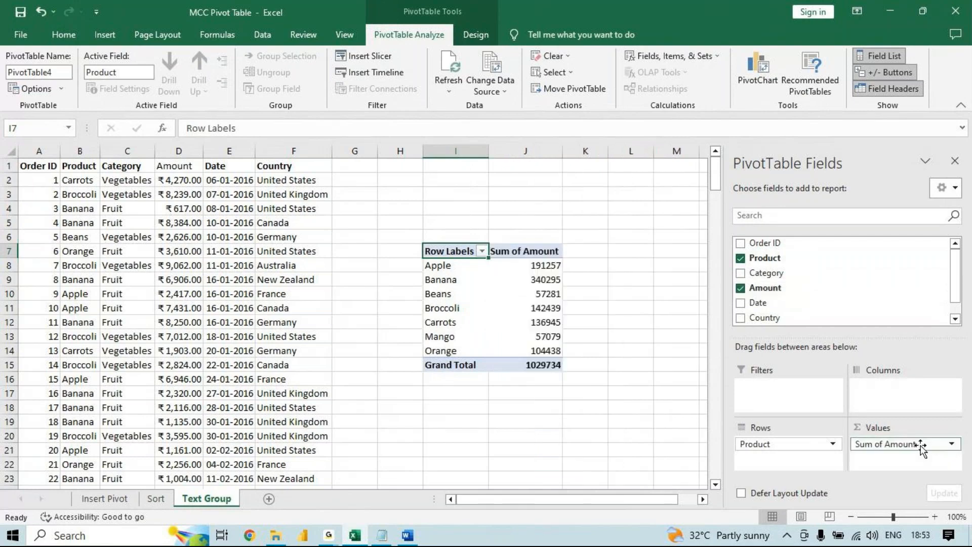
# - Switch to the Word outline and add topic 1.9 "Two dimensional Pivot table" below the Calculated field topic
pyautogui.click(407, 535)
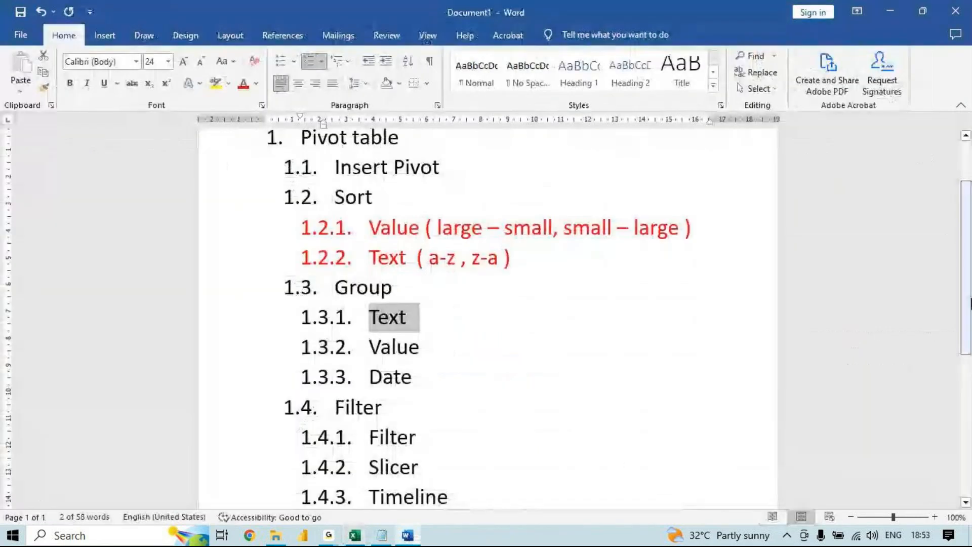
pyautogui.scroll(-3, 958, 436)
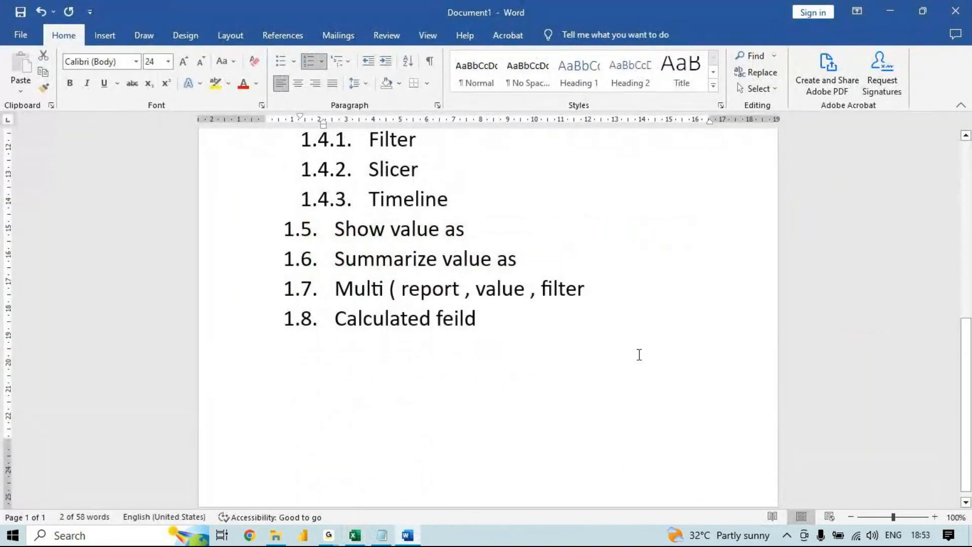
pyautogui.click(639, 353)
pyautogui.press('Return')
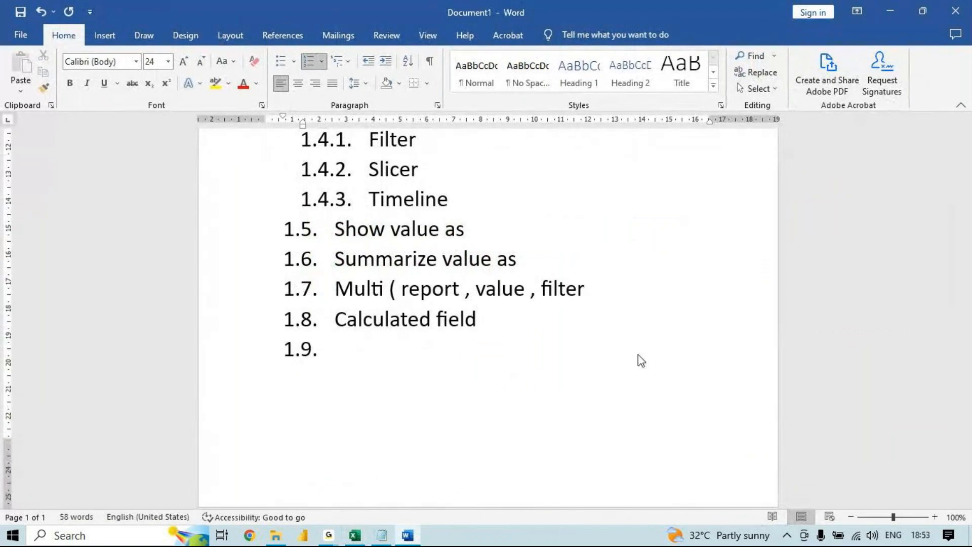
pyautogui.write('Two dime')
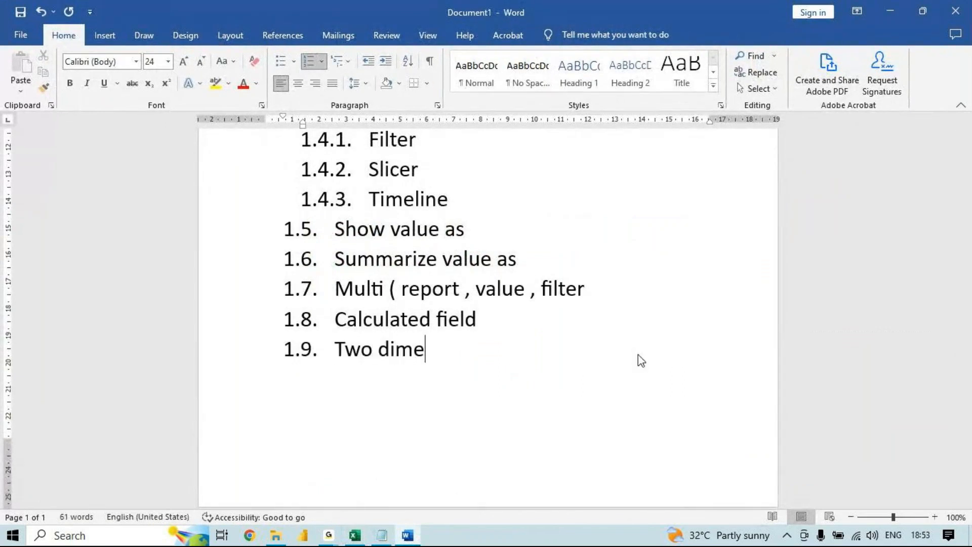
pyautogui.write('nsional')
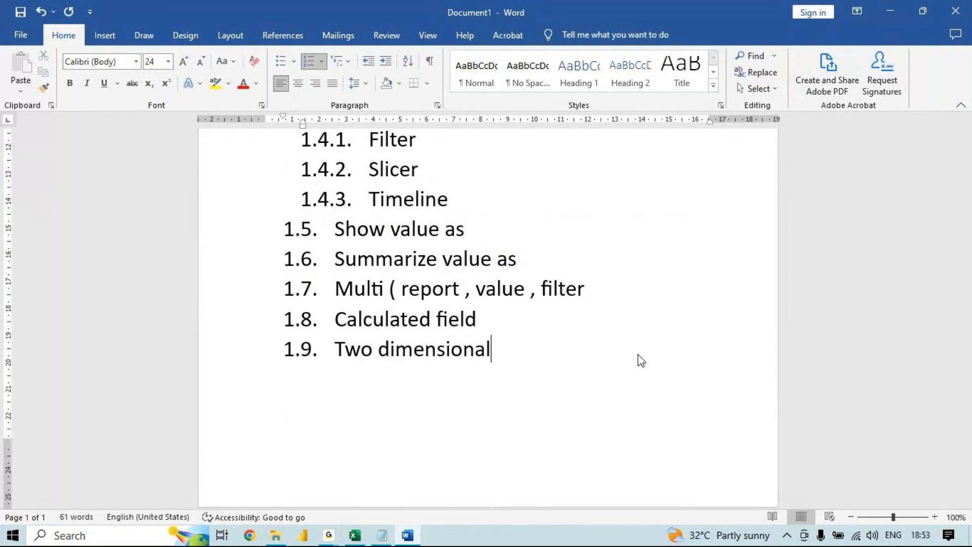
pyautogui.write(' Pivot table')
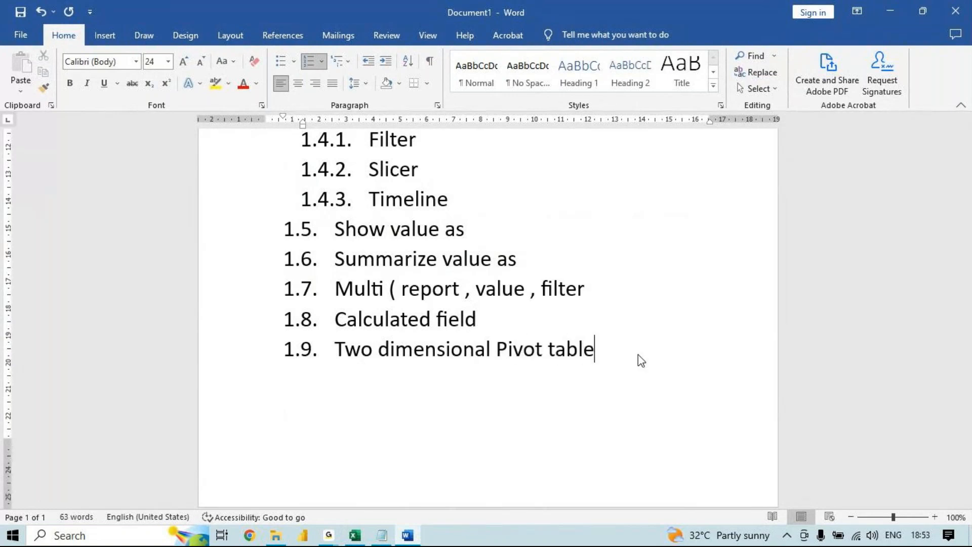
# - Switch to the Excel workbook and select the Apple and Beans row labels of the Text Group pivot table in turn
pyautogui.click(356, 535)
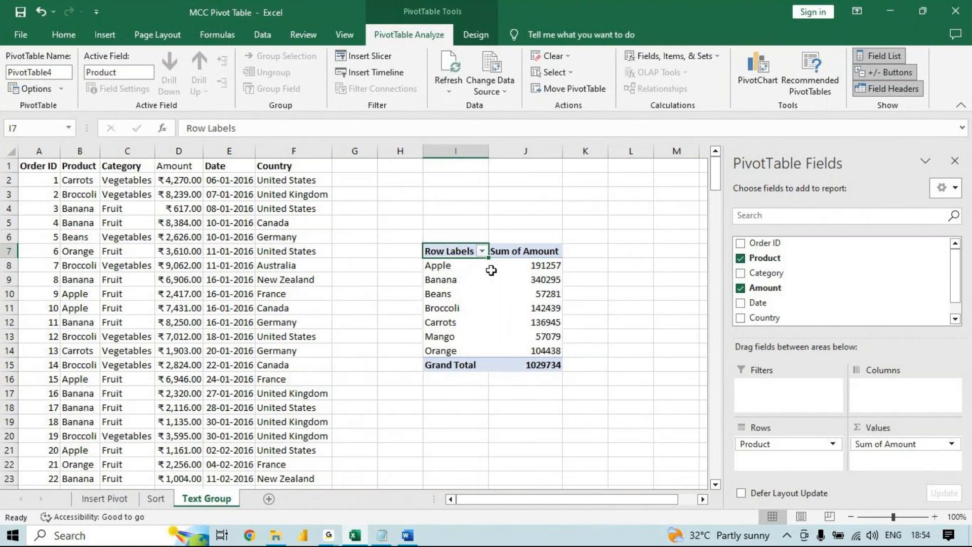
pyautogui.click(459, 267)
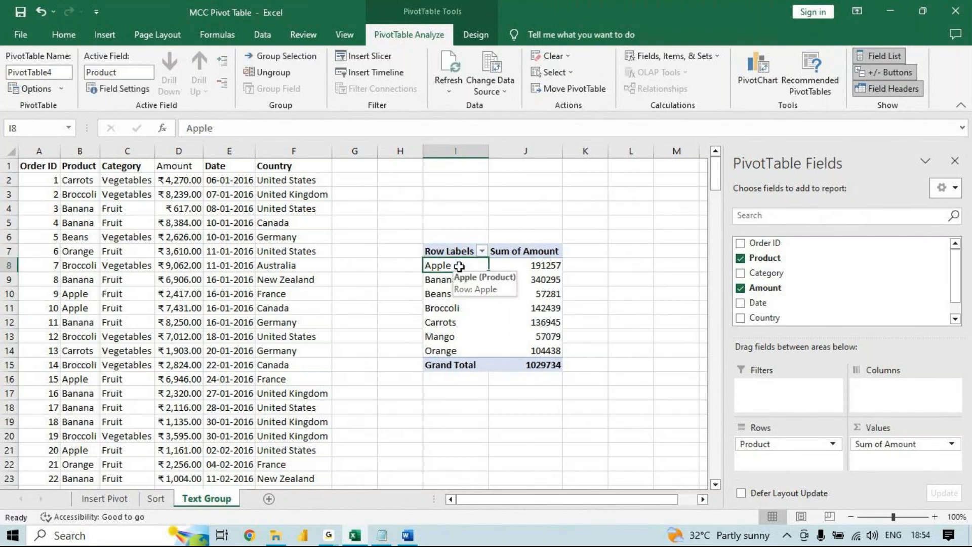
pyautogui.click(455, 295)
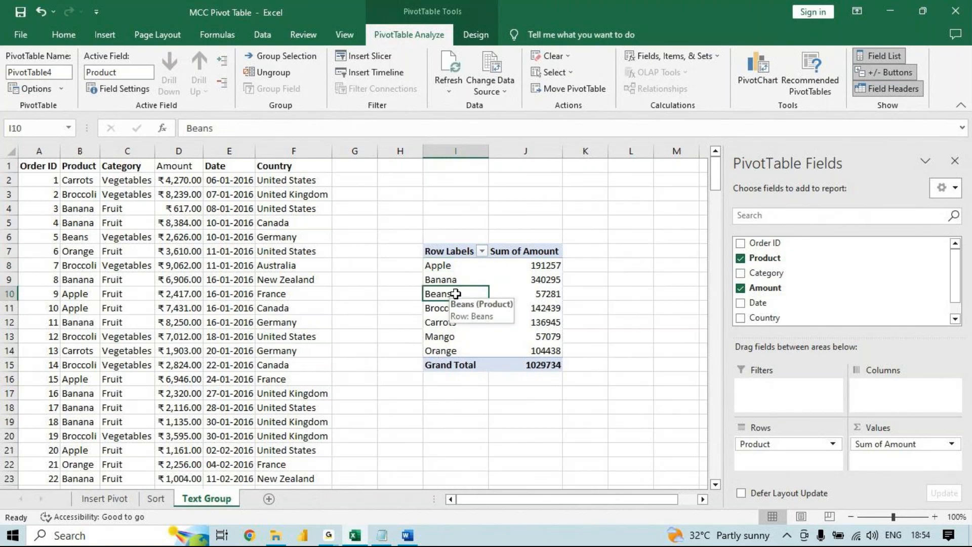
pyautogui.click(449, 262)
pyautogui.click(448, 294)
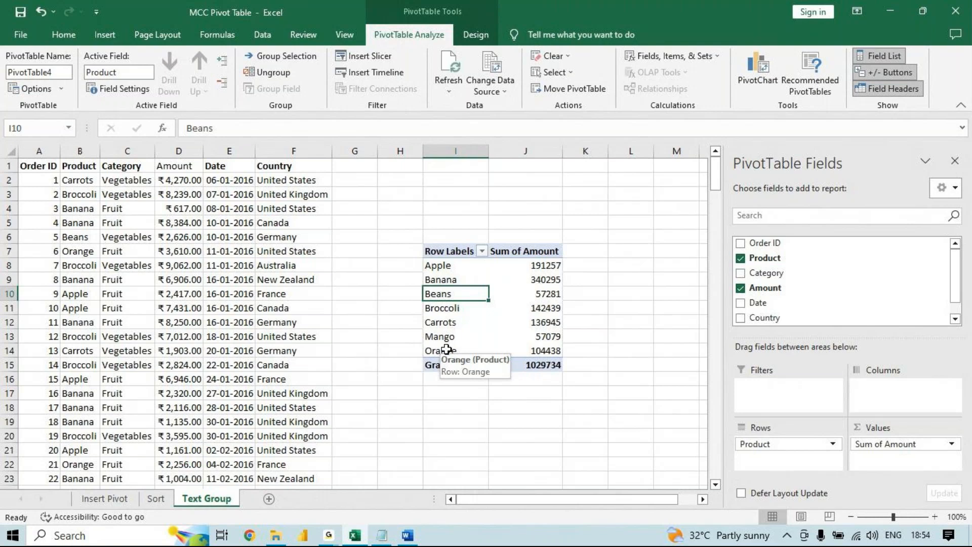
# - Group the Apple and Beans row labels of the pivot table together
pyautogui.click(451, 266)
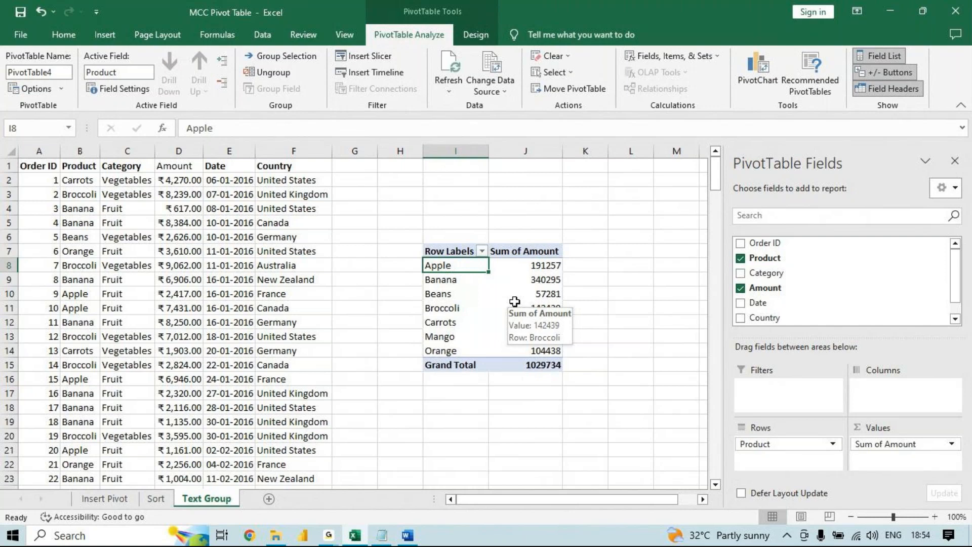
pyautogui.keyDown('ctrl'); pyautogui.click(451, 297); pyautogui.keyUp('ctrl')
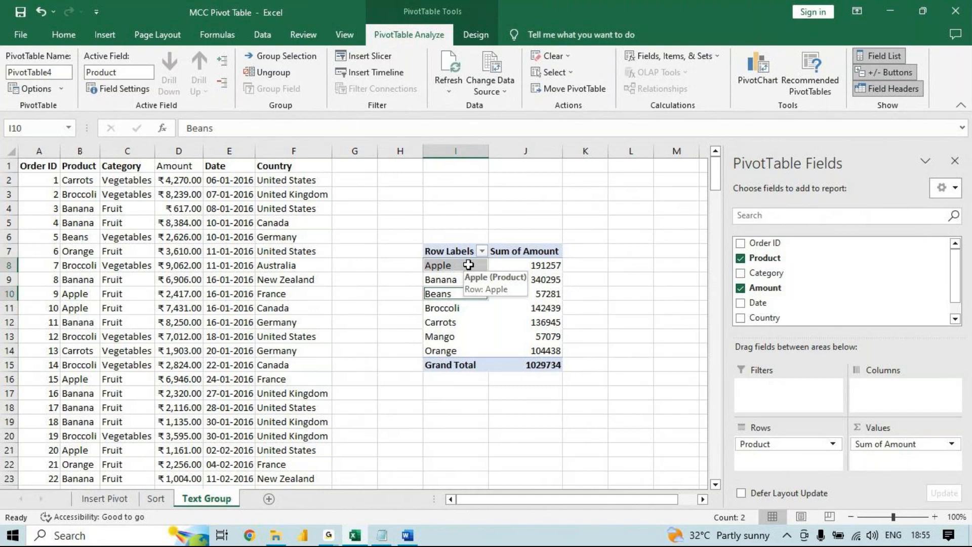
pyautogui.moveTo(469, 264); pyautogui.dragTo(468, 300)
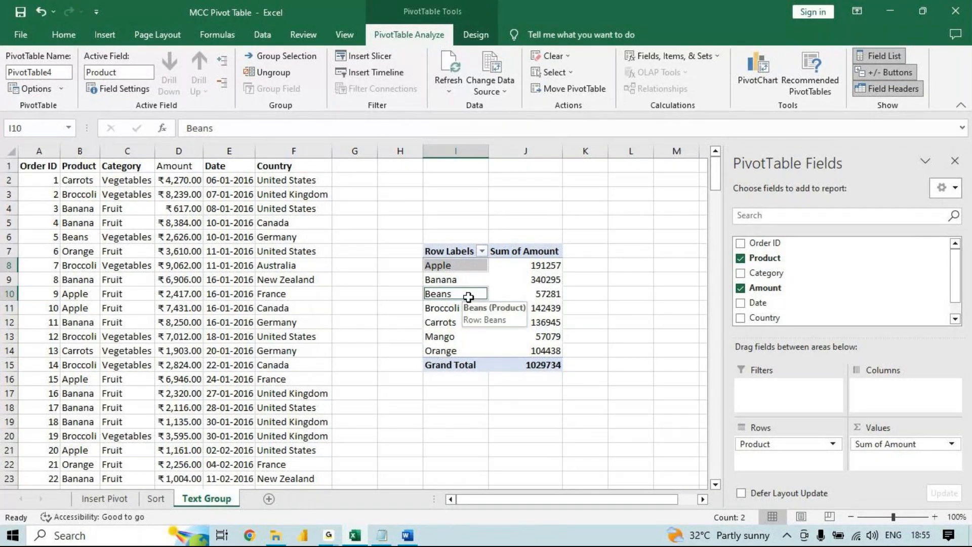
pyautogui.rightClick(468, 268)
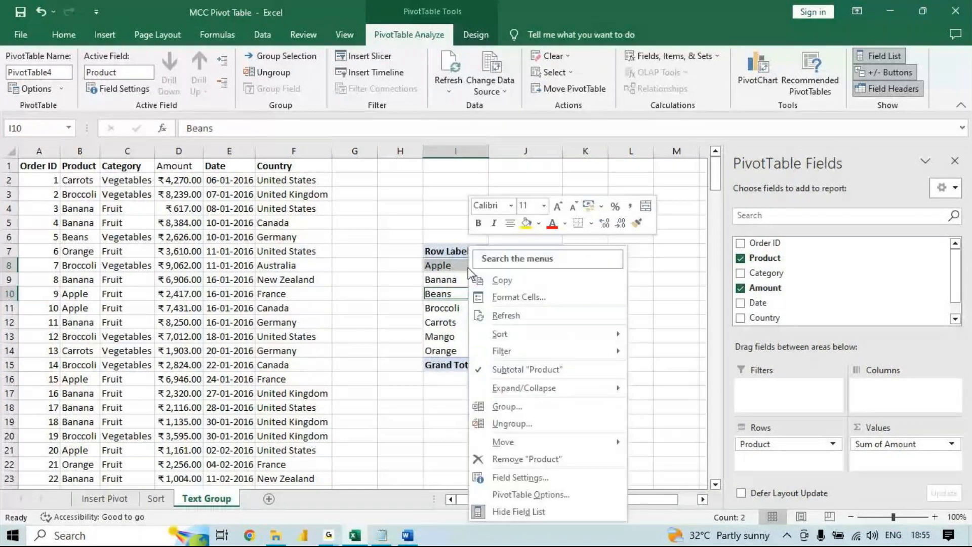
pyautogui.click(533, 404)
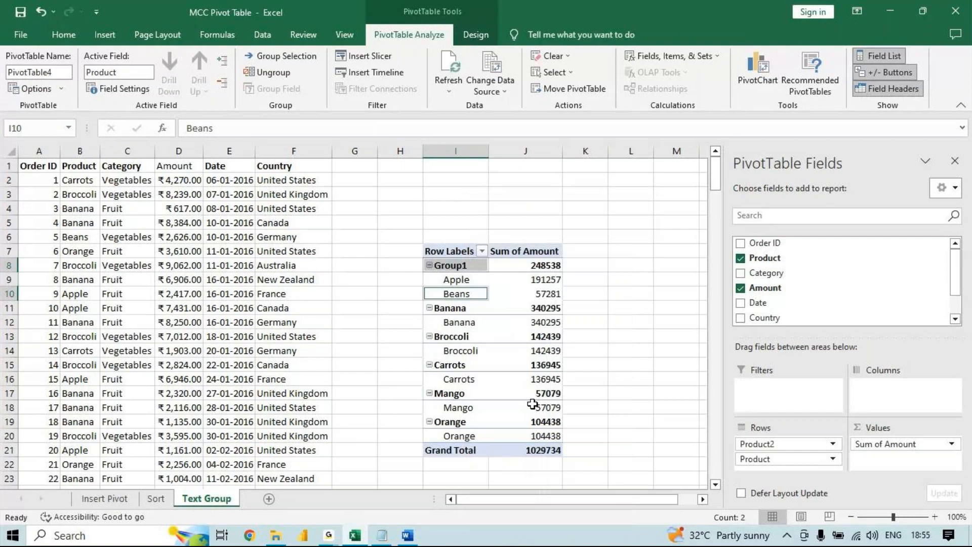
# - Rename the Apple and Beans group as Morning Shift and AutoFit the width of column I
pyautogui.click(459, 261)
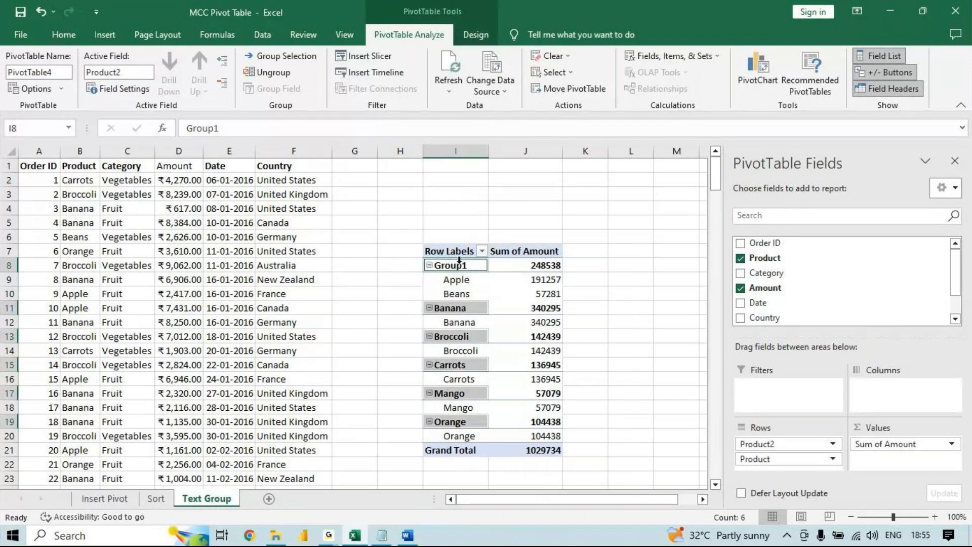
pyautogui.click(502, 307)
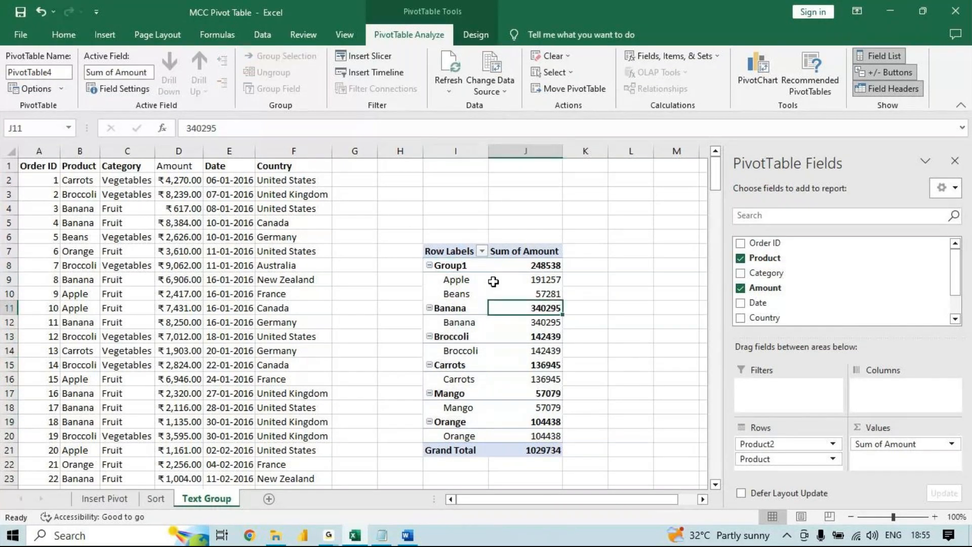
pyautogui.click(470, 264)
pyautogui.click(292, 129)
pyautogui.moveTo(292, 135); pyautogui.dragTo(85, 100)
pyautogui.write('Mo')
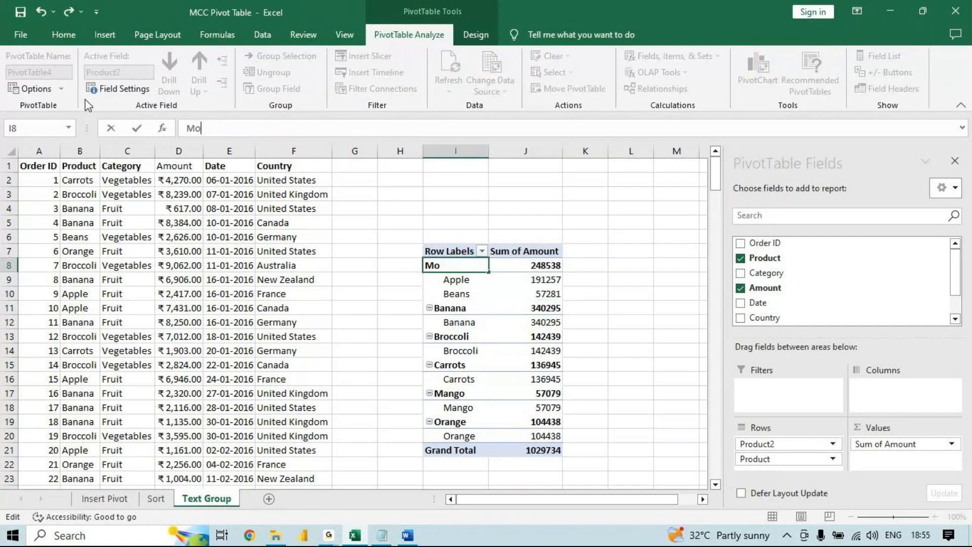
pyautogui.write('rning Shift')
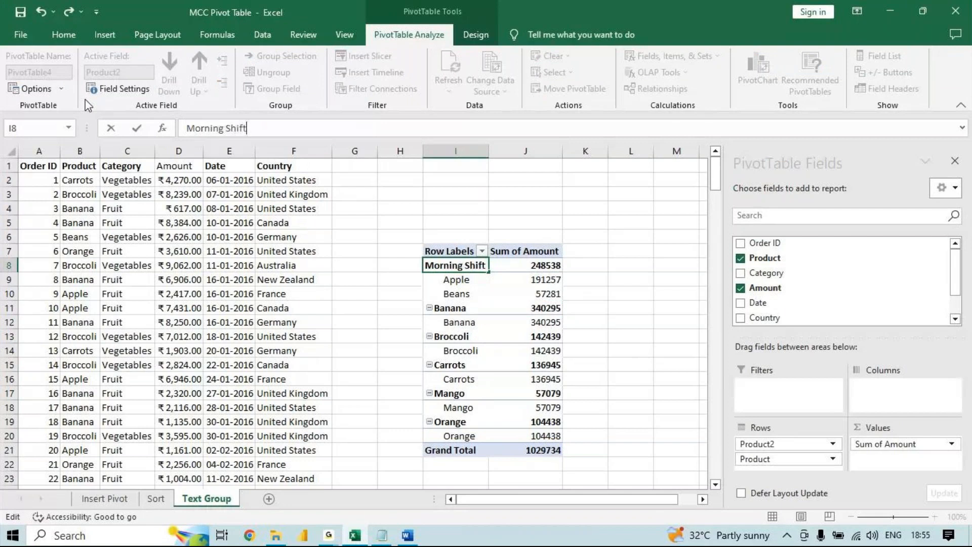
pyautogui.press('Return')
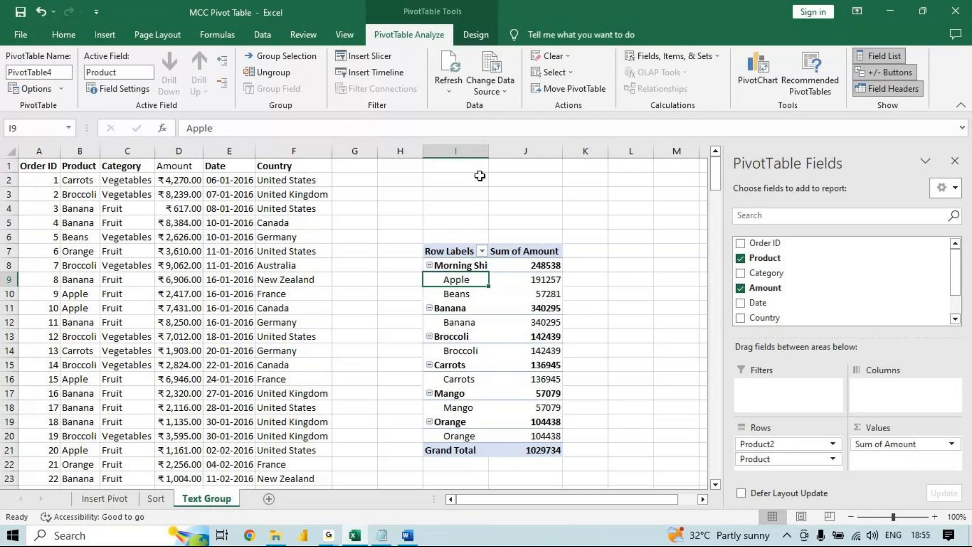
pyautogui.doubleClick(489, 150)
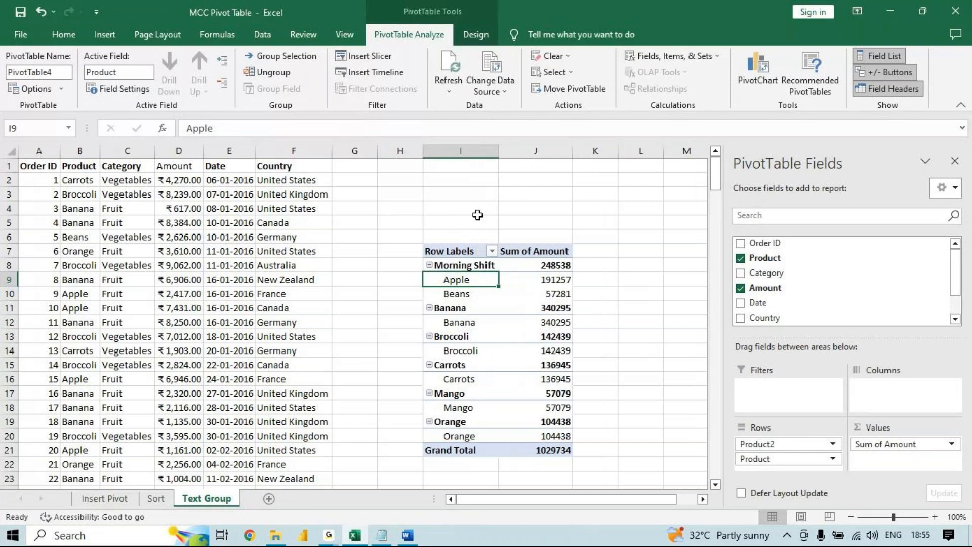
# - Group the Banana, Carrots and Mango row labels of the pivot table together
pyautogui.click(451, 307)
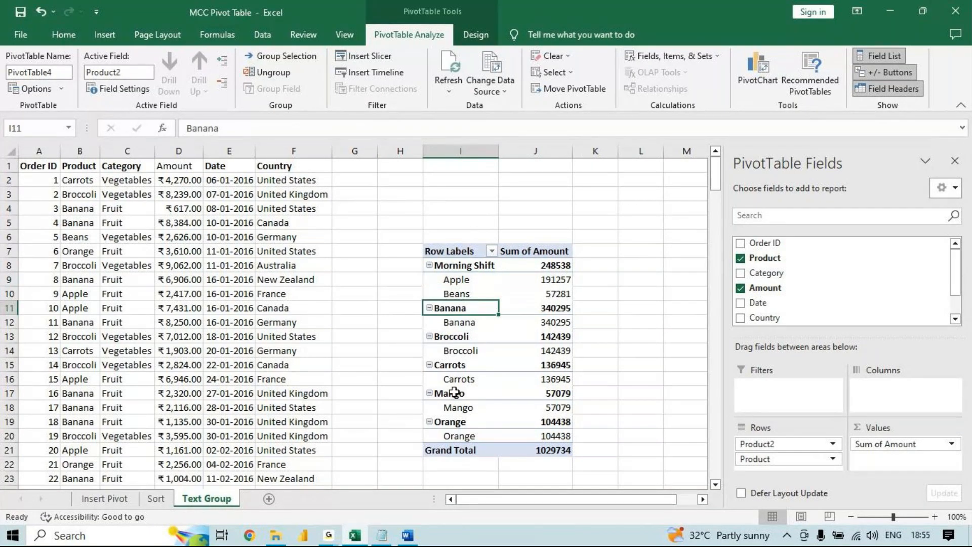
pyautogui.keyDown('ctrl'); pyautogui.click(454, 392); pyautogui.keyUp('ctrl')
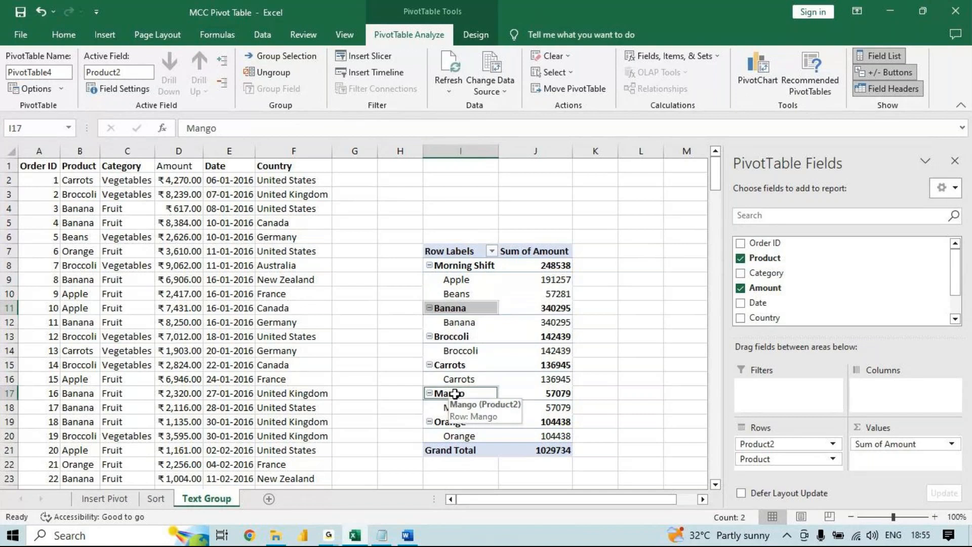
pyautogui.keyDown('ctrl'); pyautogui.click(459, 365); pyautogui.keyUp('ctrl')
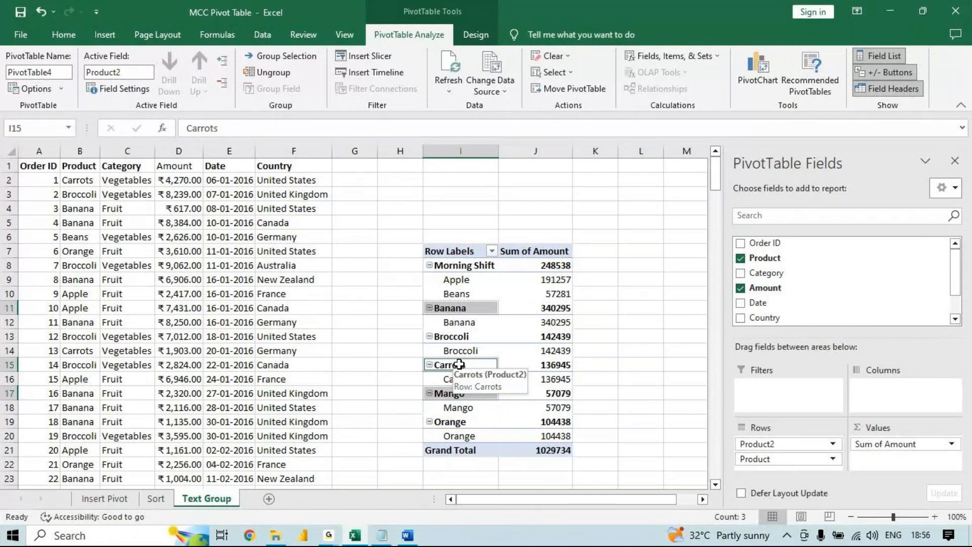
pyautogui.rightClick(471, 364)
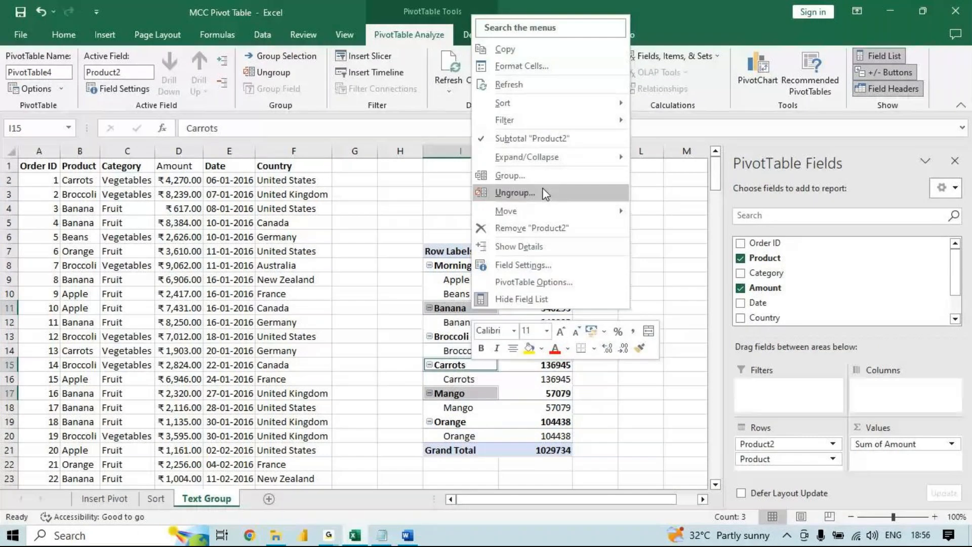
pyautogui.click(511, 175)
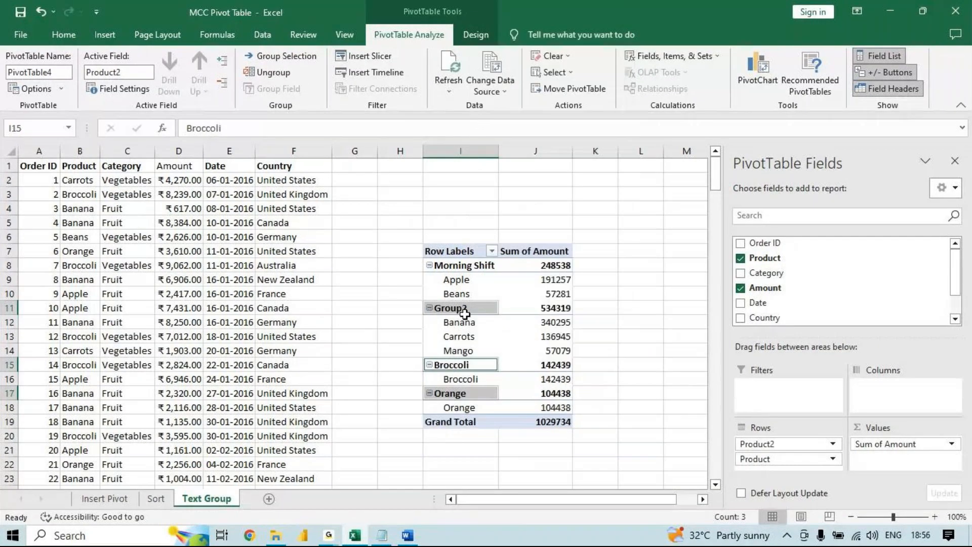
# - Rename the group containing Banana, Carrots and Mango as Afternoon
pyautogui.click(255, 130)
pyautogui.moveTo(255, 130); pyautogui.dragTo(50, 129)
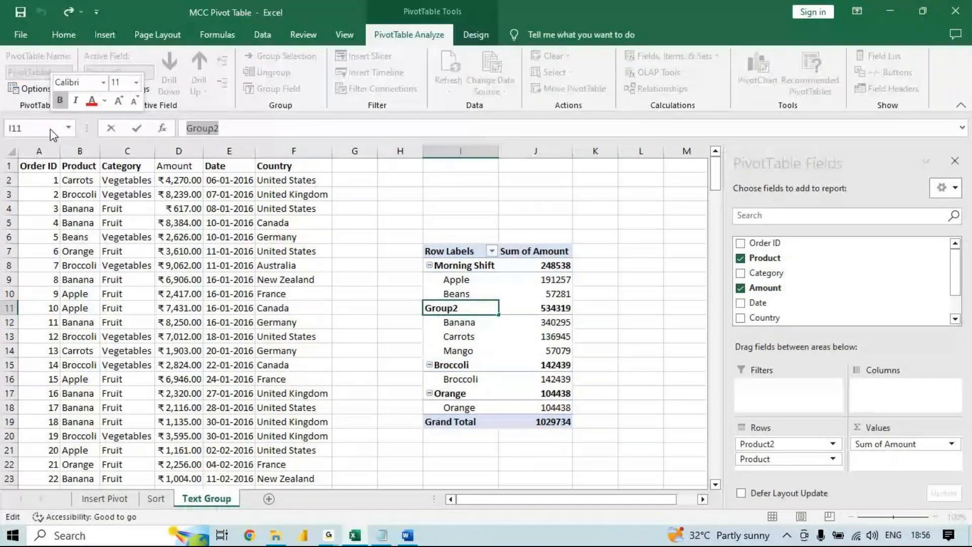
pyautogui.write('Afternoon')
pyautogui.press('Return')
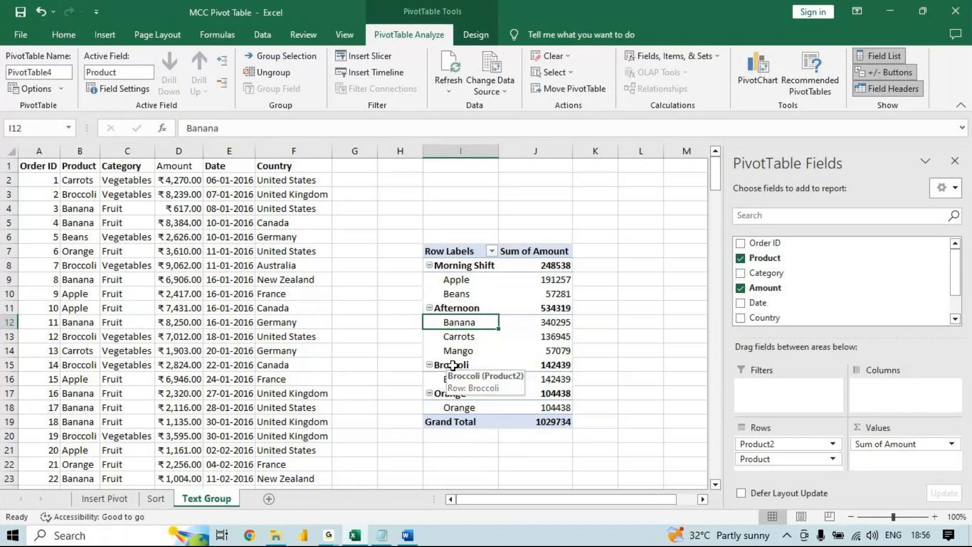
# - Group the remaining Broccoli and Orange row labels of the pivot table together
pyautogui.click(452, 364)
pyautogui.keyDown('ctrl'); pyautogui.click(450, 394); pyautogui.keyUp('ctrl')
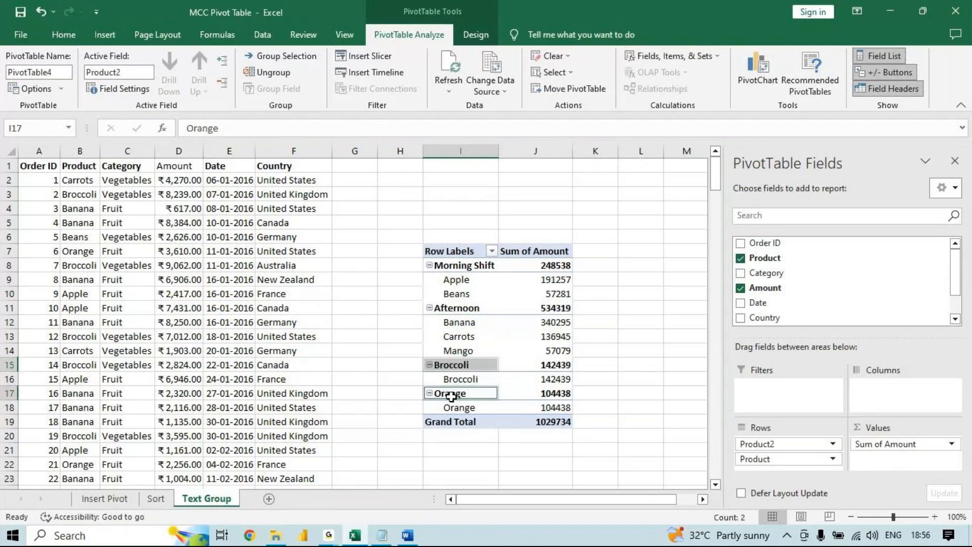
pyautogui.rightClick(452, 399)
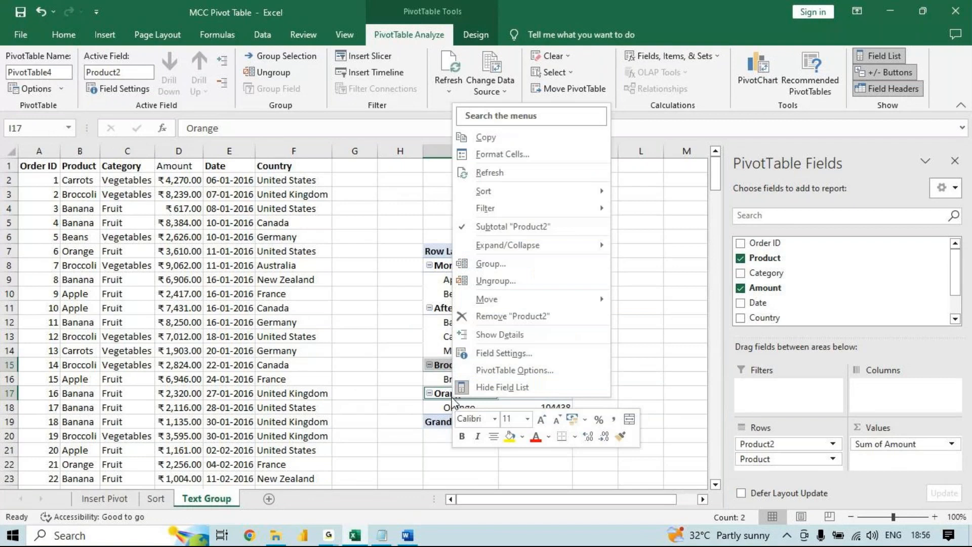
pyautogui.click(494, 266)
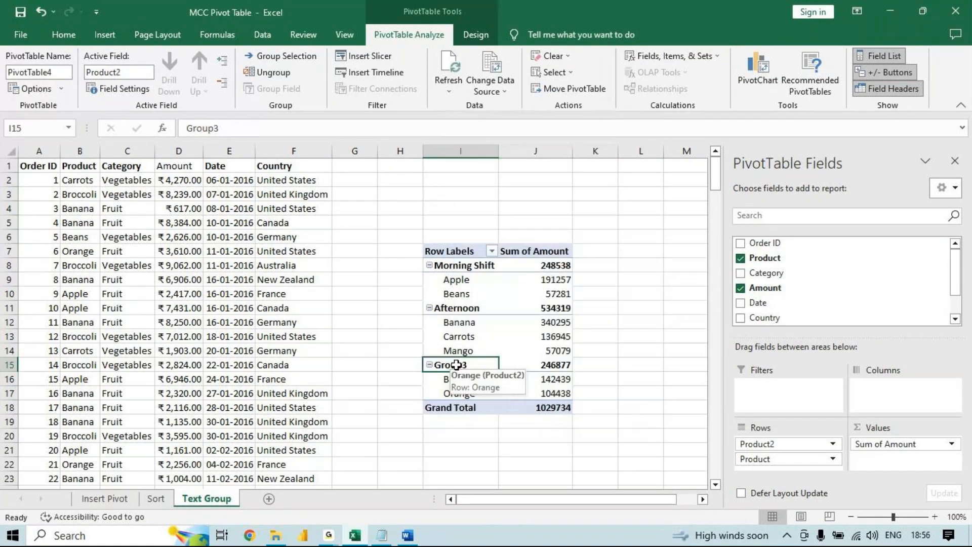
# - Rename the group containing Broccoli and Orange as Evening
pyautogui.click(226, 127)
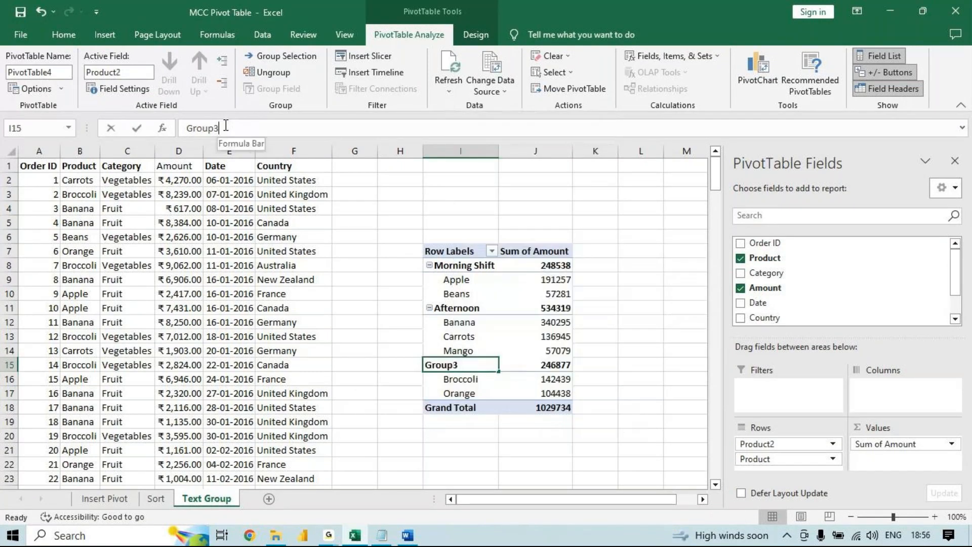
pyautogui.moveTo(226, 128); pyautogui.dragTo(122, 132)
pyautogui.write('Eveni')
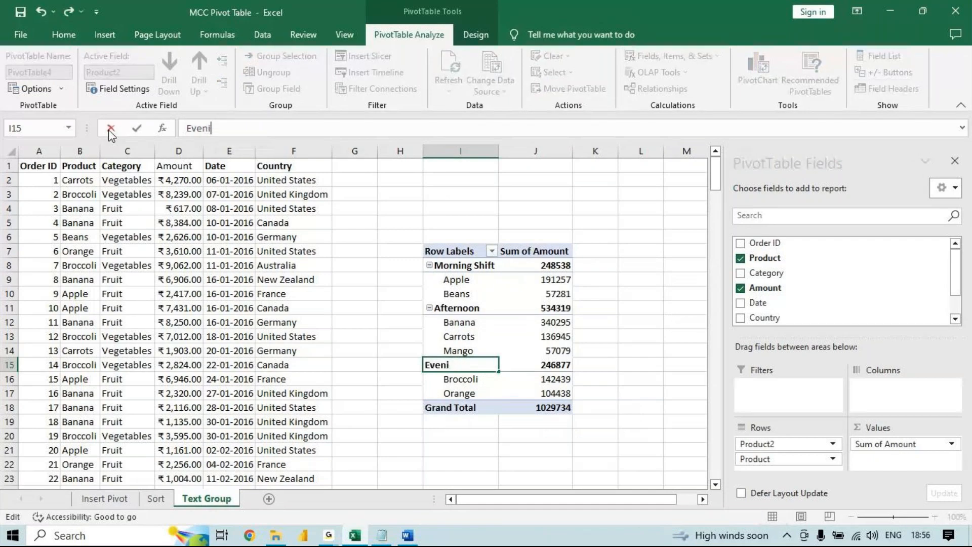
pyautogui.write('ng')
pyautogui.press('Return')
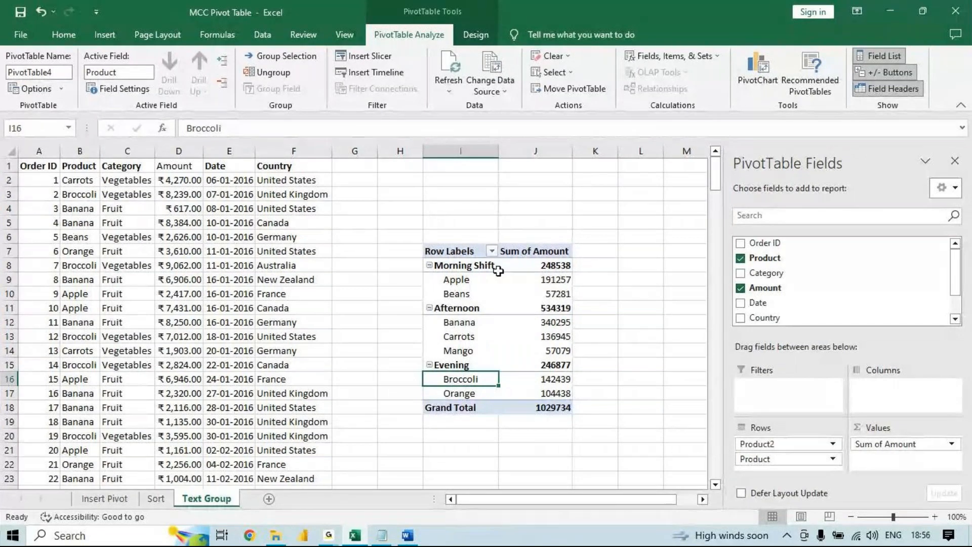
# - Undo all product grouping, group renaming and column width changes in the pivot table
pyautogui.hotkey('ctrl', 'z')
pyautogui.hotkey('ctrl', 'z')
pyautogui.hotkey('ctrl', 'z')
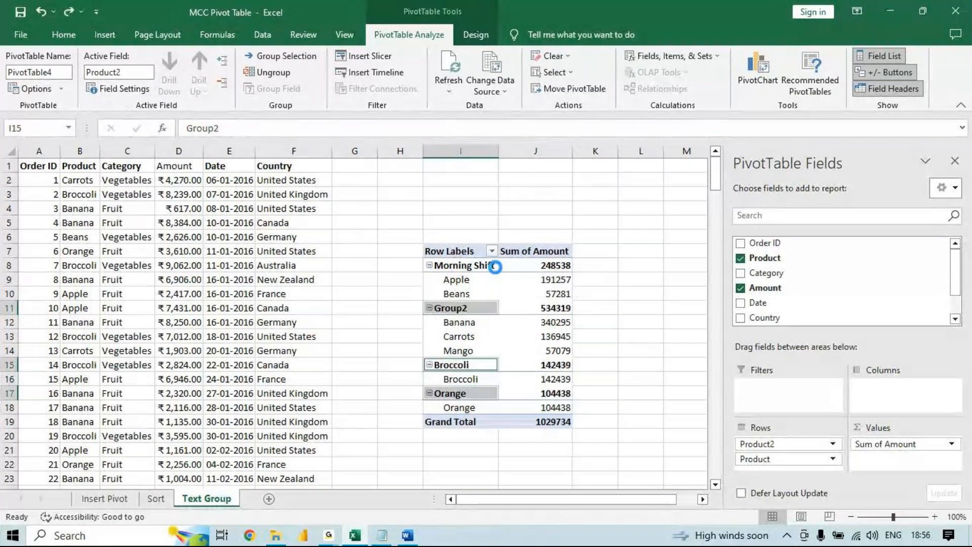
pyautogui.hotkey('ctrl', 'z')
pyautogui.hotkey('ctrl', 'z')
pyautogui.hotkey('ctrl', 'z')
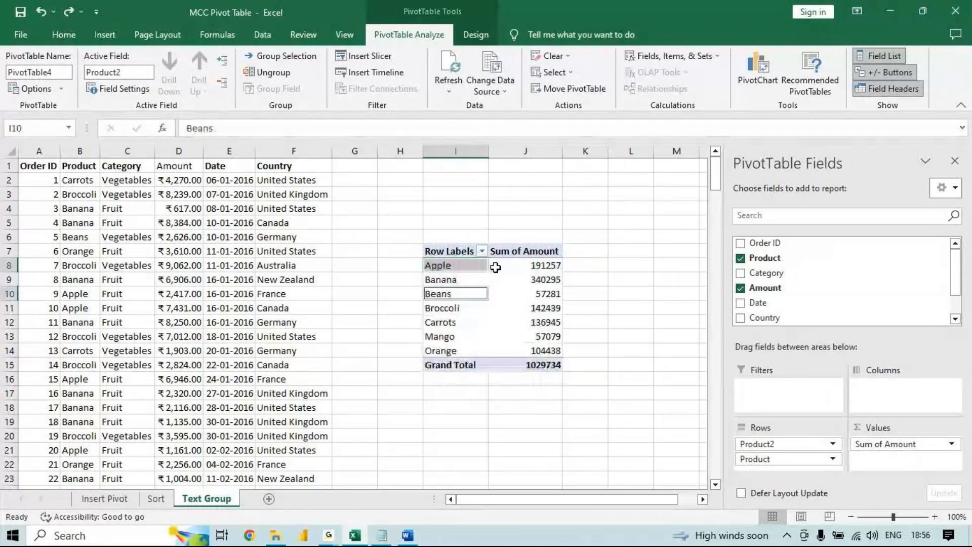
# - Select the Apple and Beans row labels in the ungrouped pivot table and group them
pyautogui.click(492, 297)
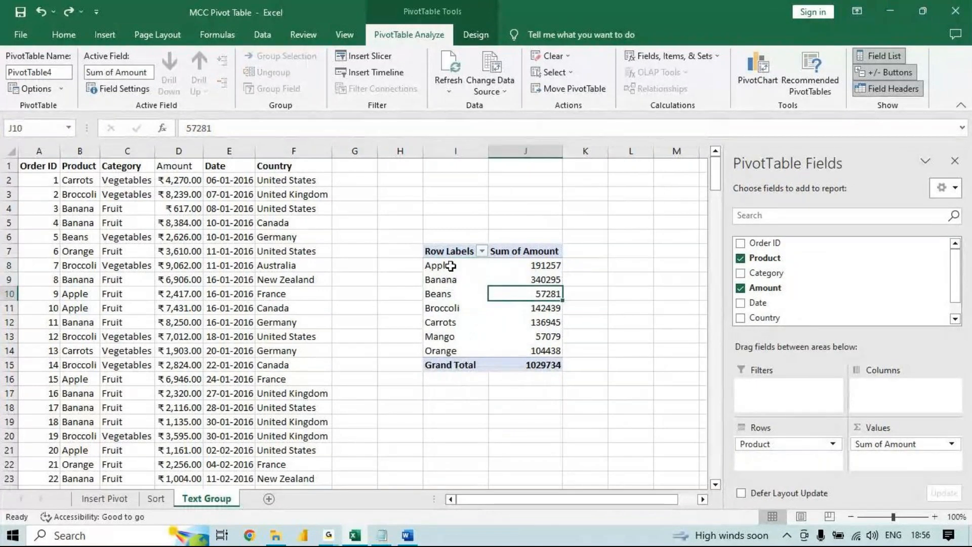
pyautogui.click(450, 265)
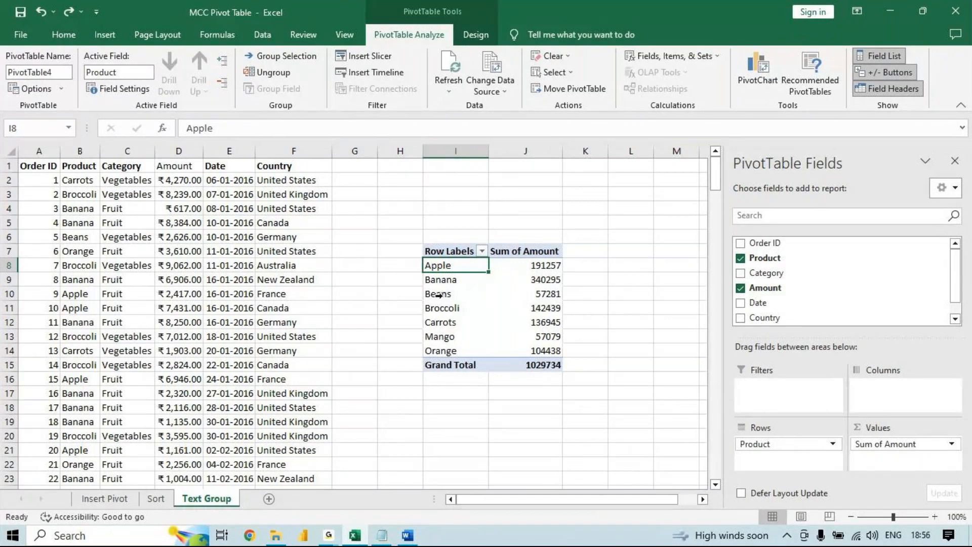
pyautogui.keyDown('ctrl'); pyautogui.click(464, 293); pyautogui.keyUp('ctrl')
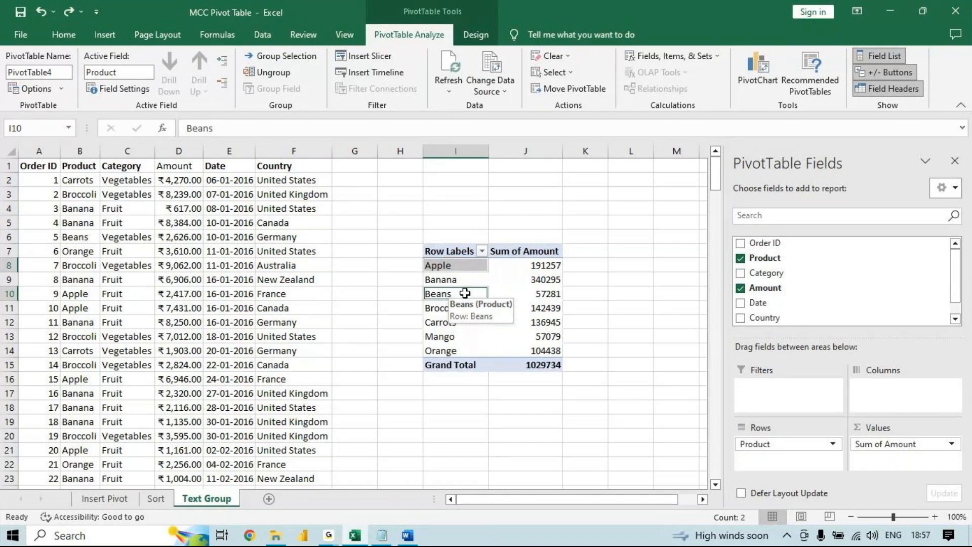
pyautogui.rightClick(464, 293)
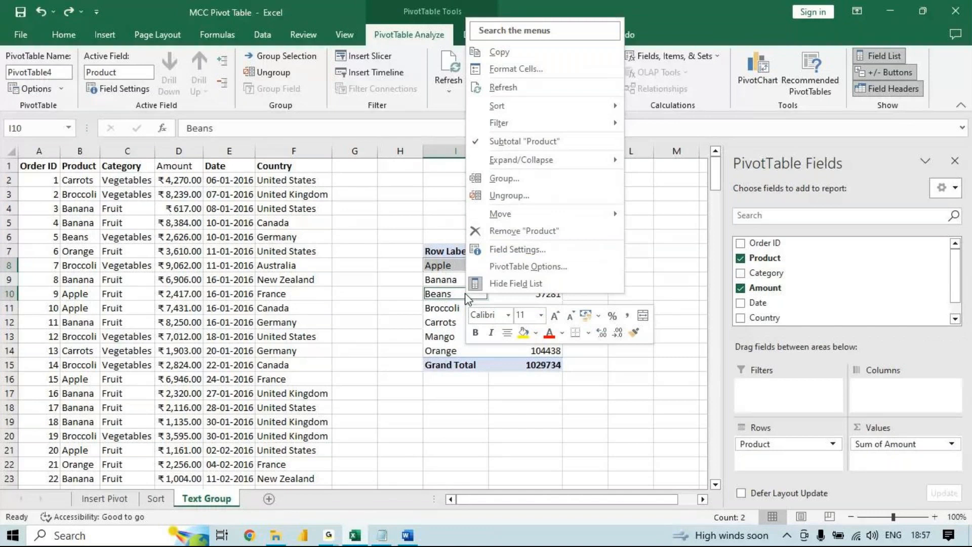
pyautogui.click(561, 177)
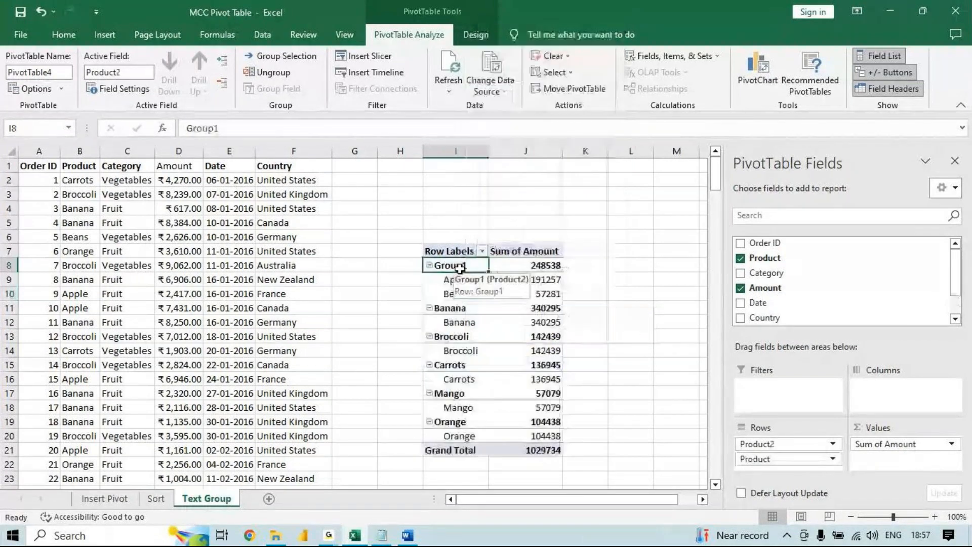
# - Rename the pivot table group containing Apple and Beans as Morning Shift
pyautogui.click(342, 129)
pyautogui.moveTo(342, 129); pyautogui.dragTo(168, 117)
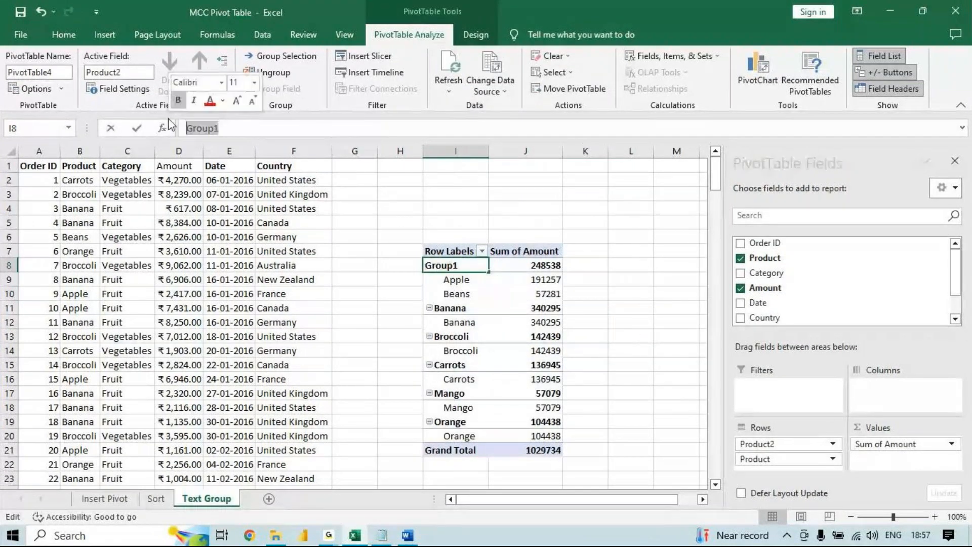
pyautogui.press('BackSpace')
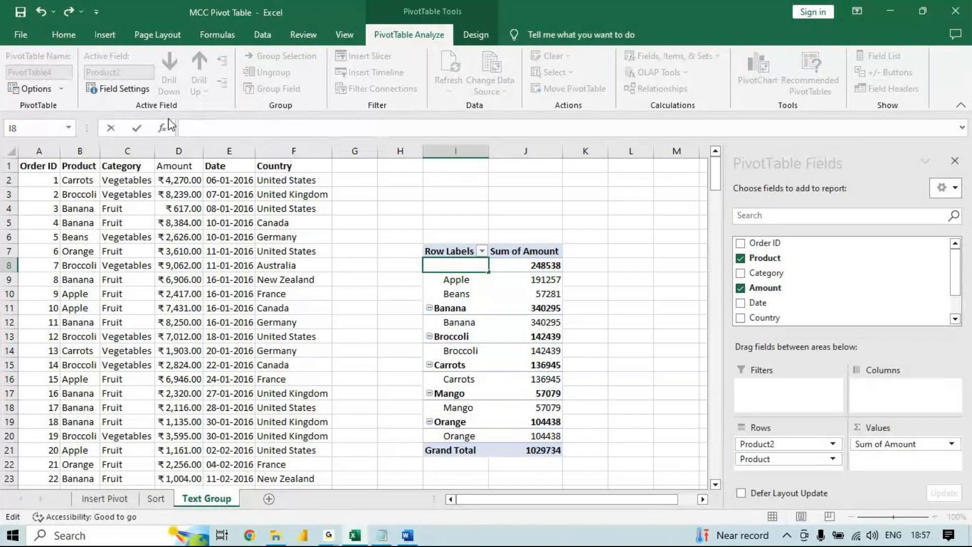
pyautogui.write('M')
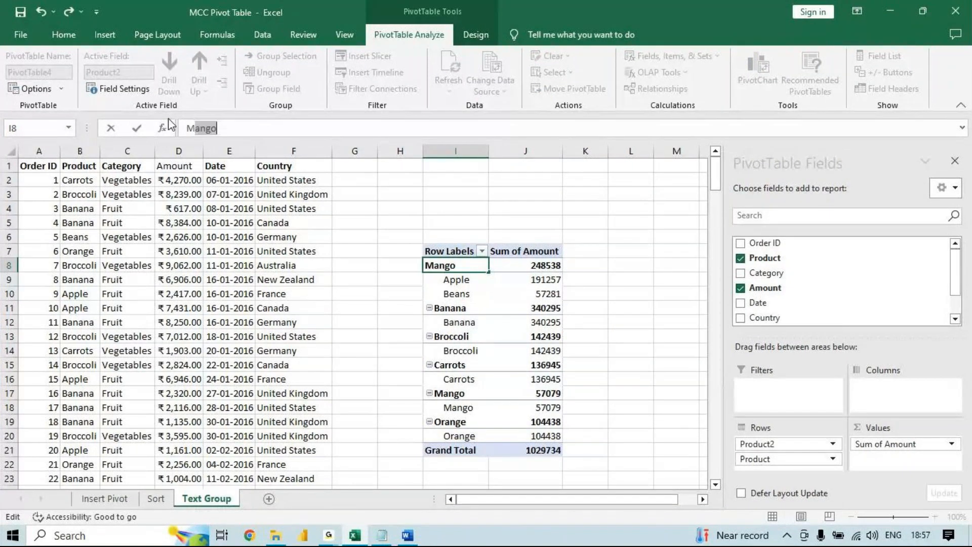
pyautogui.write('orning')
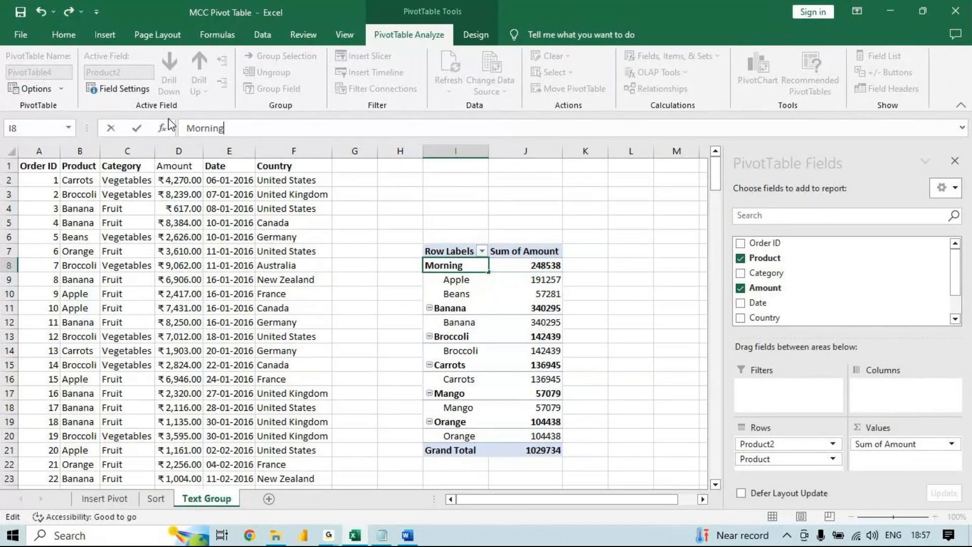
pyautogui.write(' Shift')
pyautogui.press('Return')
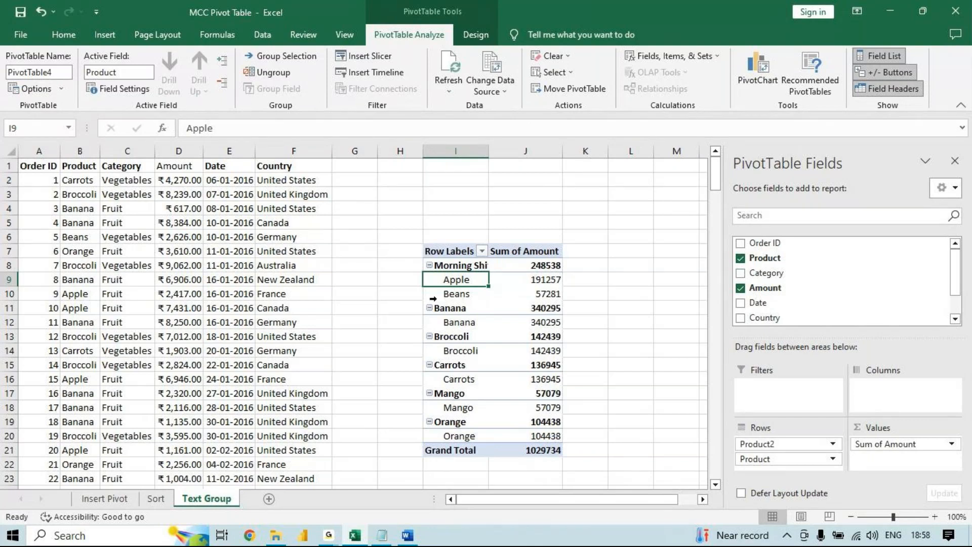
# - Group the Banana, Broccoli and Carrots row labels together, and group Mango and Orange together
pyautogui.moveTo(454, 310); pyautogui.dragTo(447, 358)
pyautogui.rightClick(448, 358)
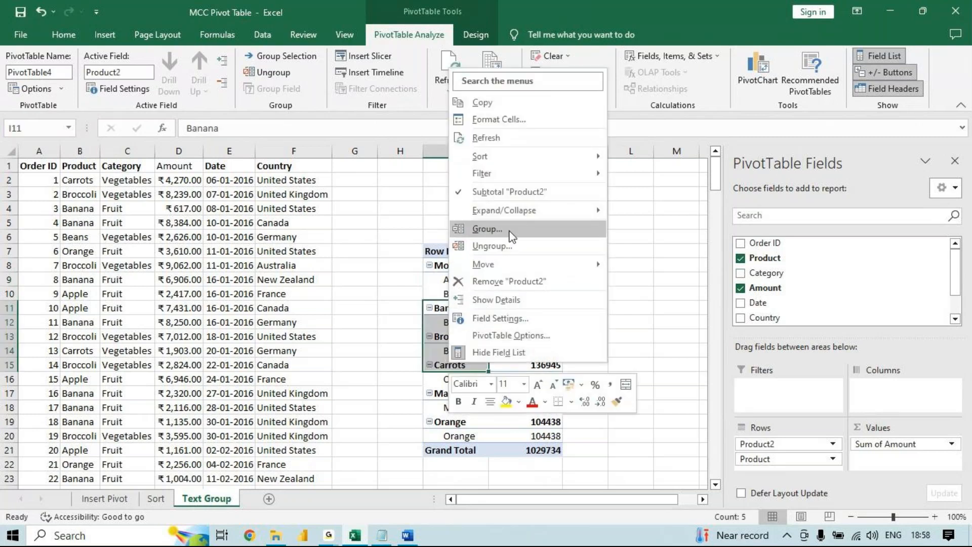
pyautogui.click(487, 229)
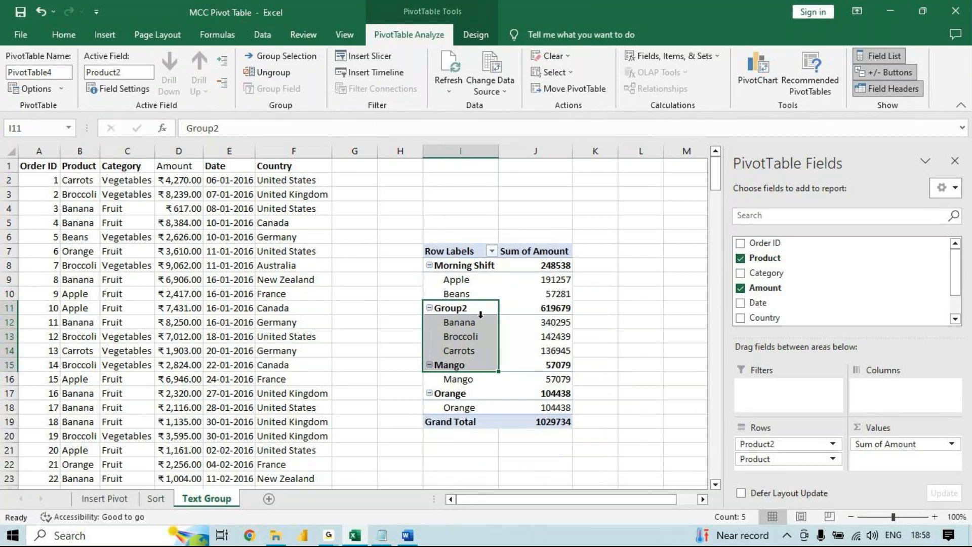
pyautogui.moveTo(461, 364); pyautogui.dragTo(460, 408)
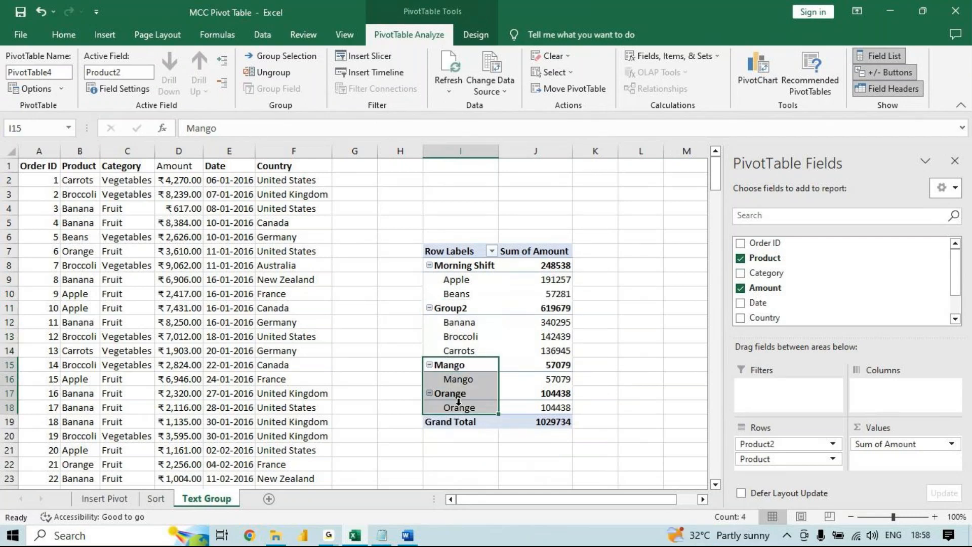
pyautogui.rightClick(460, 407)
pyautogui.click(498, 272)
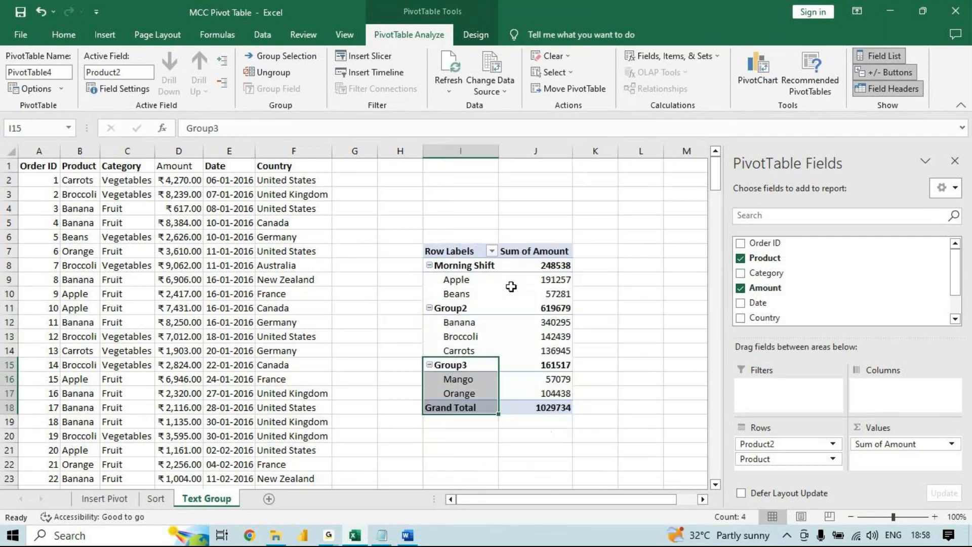
# - Rename the group containing Banana, Broccoli and Carrots as afternoon
pyautogui.click(459, 308)
pyautogui.click(240, 128)
pyautogui.press('BackSpace')
pyautogui.press('BackSpace')
pyautogui.press('BackSpace')
pyautogui.press('BackSpace')
pyautogui.press('BackSpace')
pyautogui.press('BackSpace')
pyautogui.write('af')
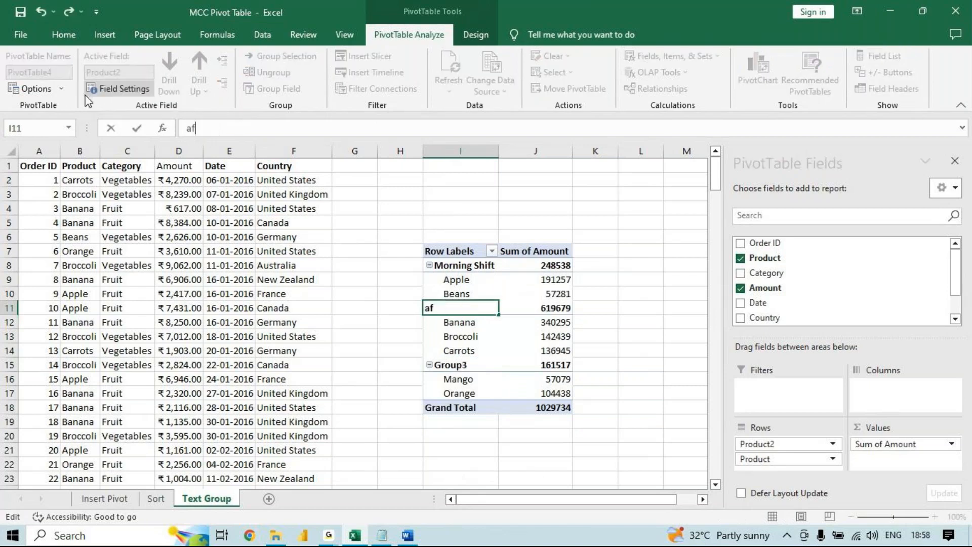
pyautogui.write('ternoon')
pyautogui.press('Return')
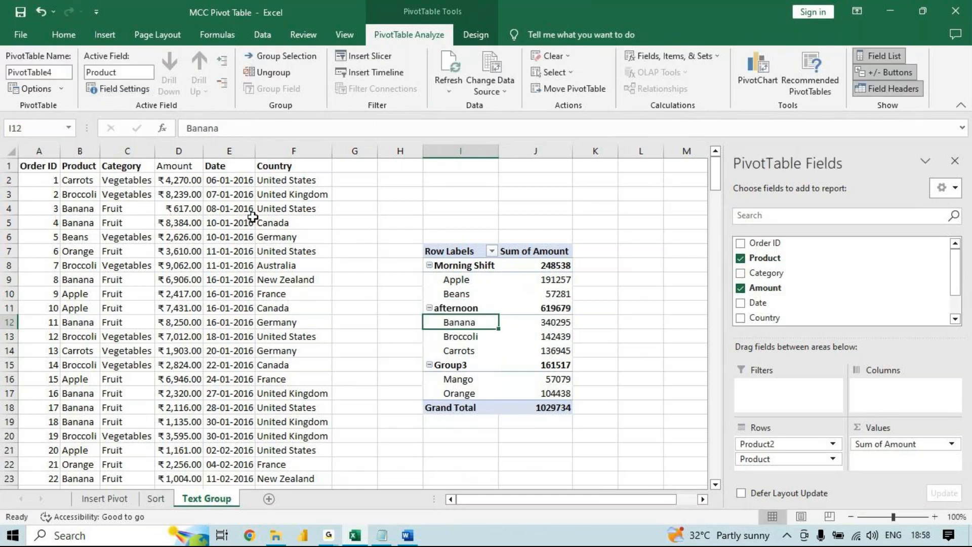
# - Rename the group containing Mango and Orange as Evening
pyautogui.click(453, 368)
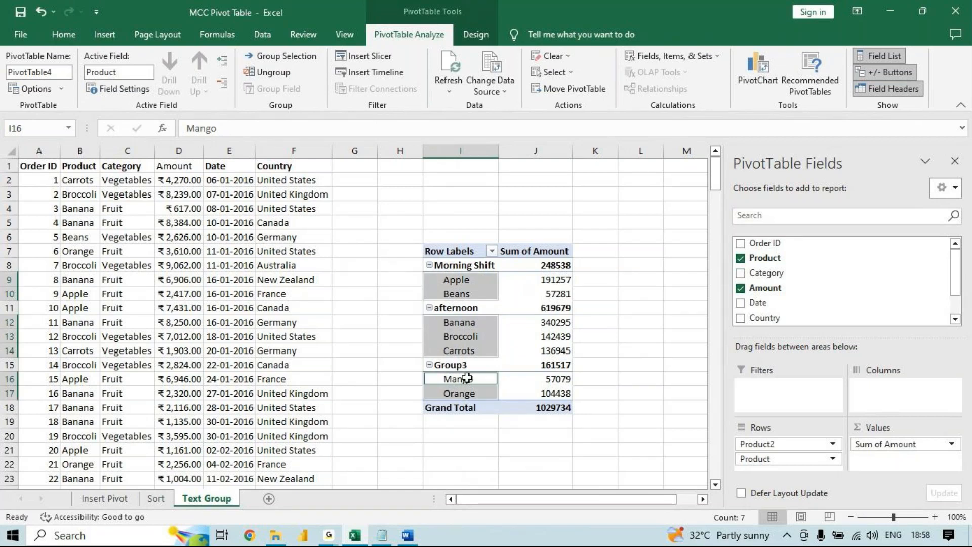
pyautogui.click(477, 364)
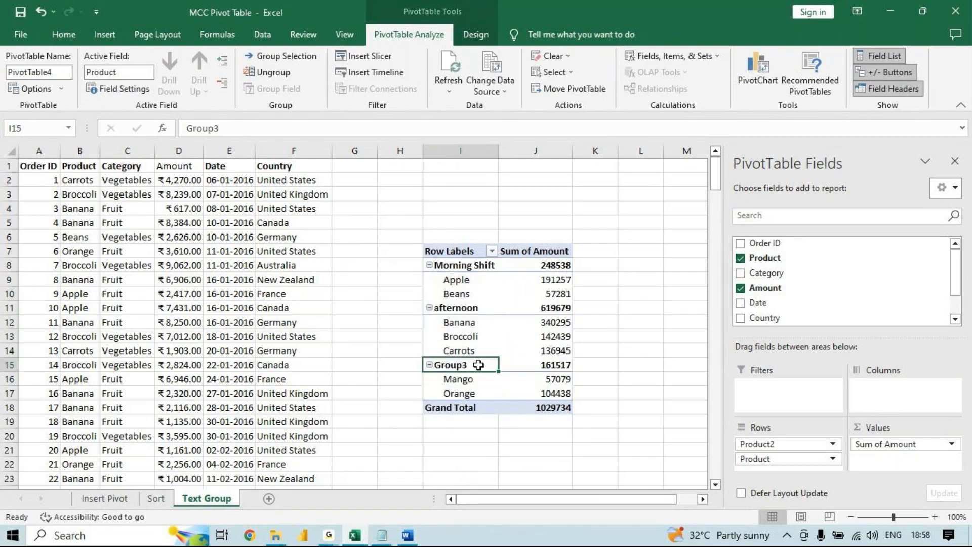
pyautogui.doubleClick(262, 123)
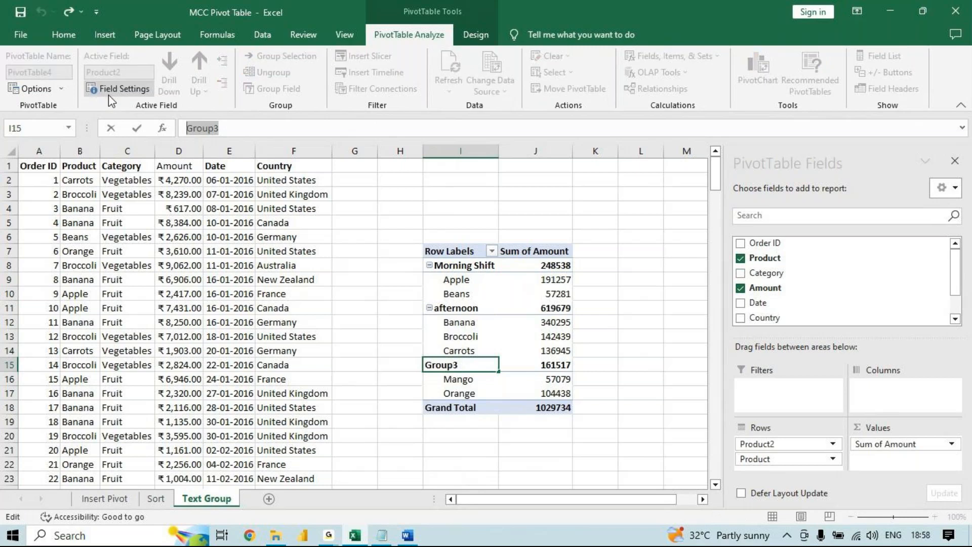
pyautogui.write('Even iong')
pyautogui.press('BackSpace')
pyautogui.press('BackSpace')
pyautogui.press('BackSpace')
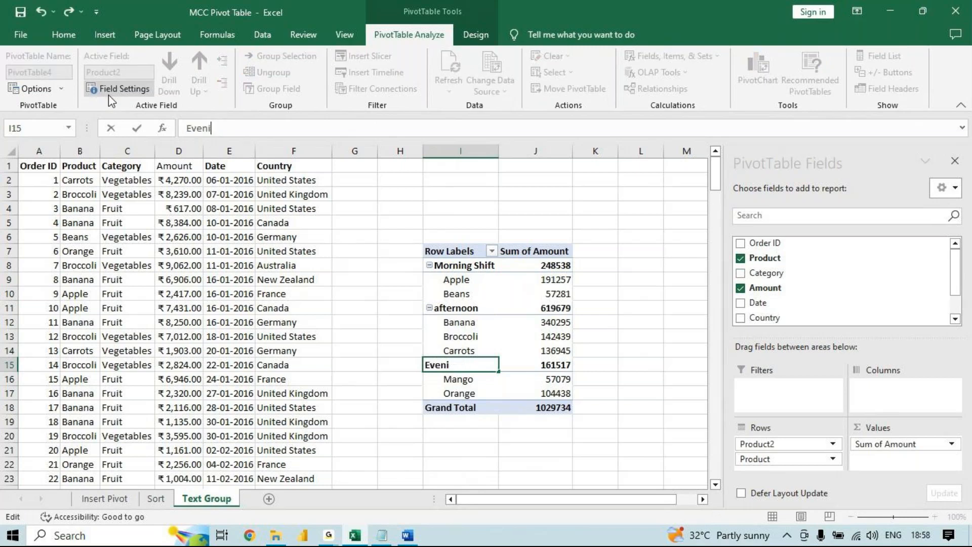
pyautogui.write('ng')
pyautogui.press('Return')
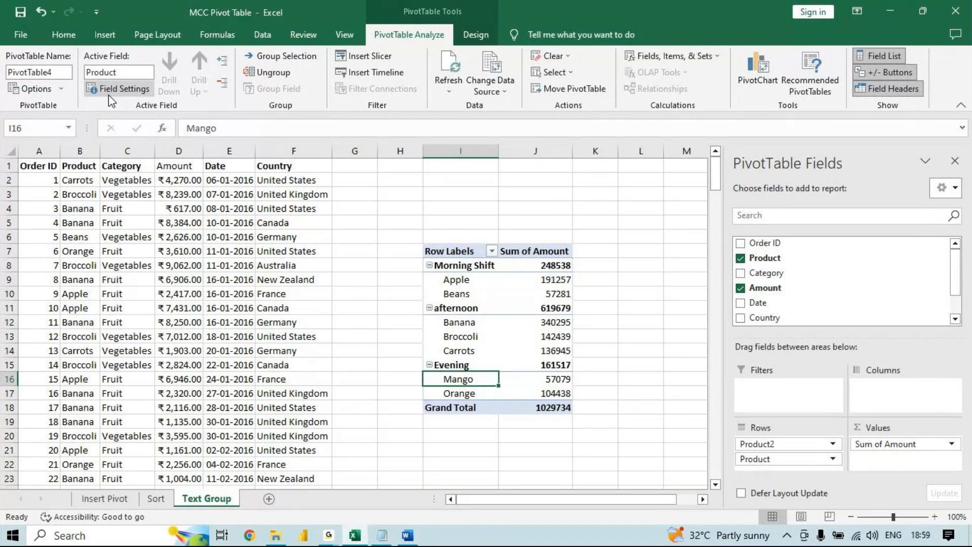
pyautogui.click(109, 95)
pyautogui.click(108, 94)
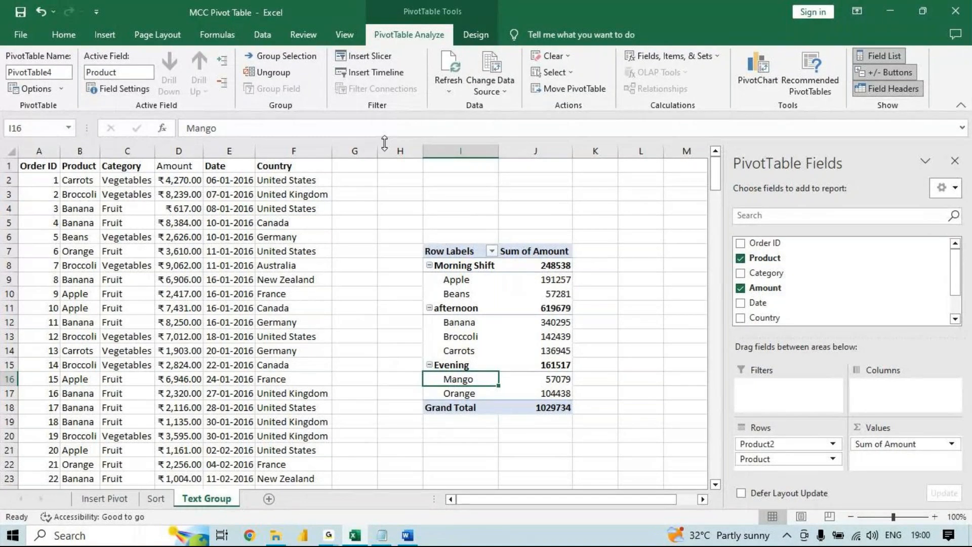
pyautogui.moveTo(473, 293); pyautogui.dragTo(483, 281)
pyautogui.click(483, 281)
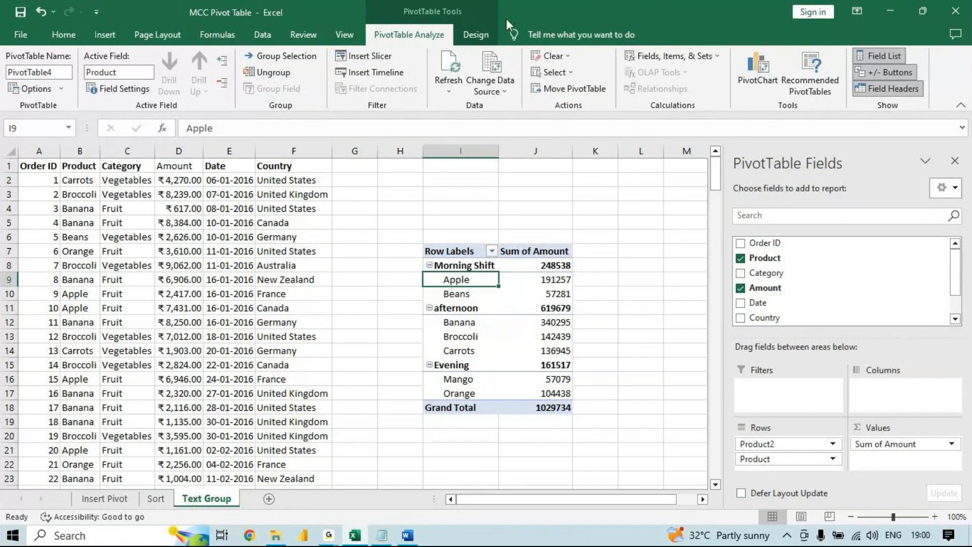
# - Turn the pivot table's grand totals off for rows and columns and switch them back on
pyautogui.click(477, 36)
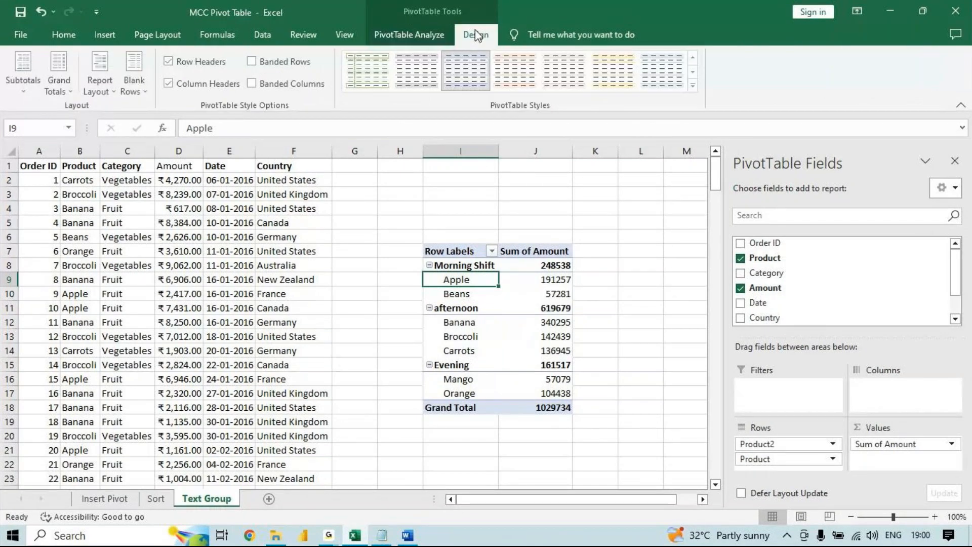
pyautogui.click(476, 327)
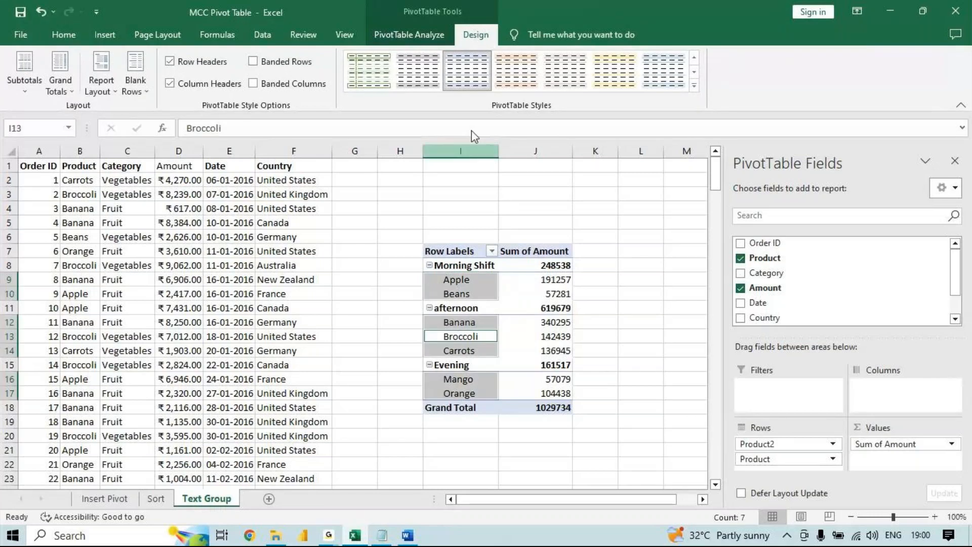
pyautogui.click(69, 91)
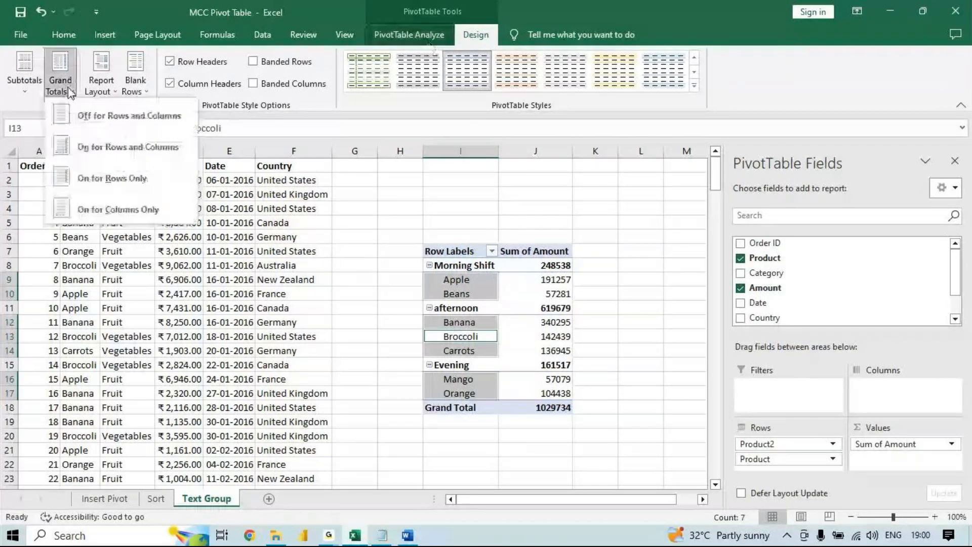
pyautogui.click(105, 124)
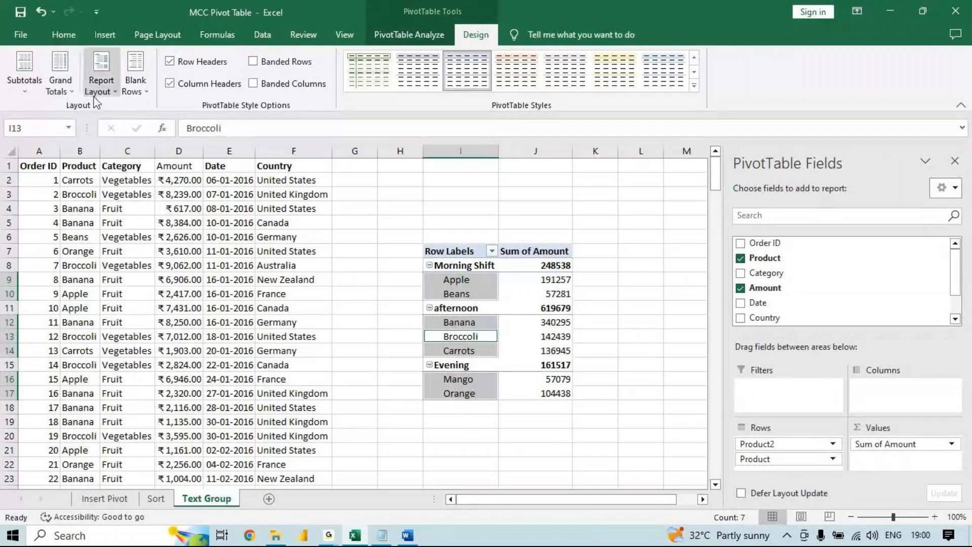
pyautogui.click(61, 81)
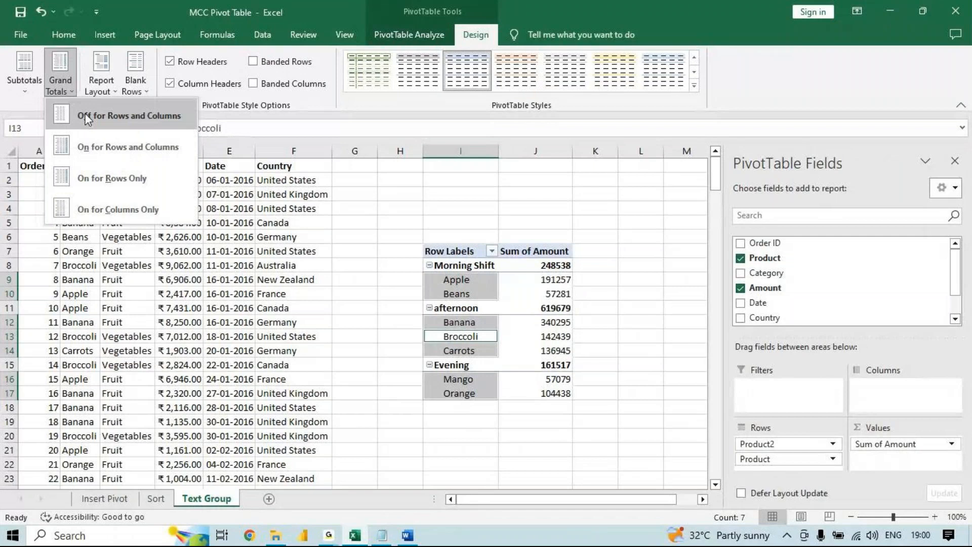
pyautogui.click(87, 136)
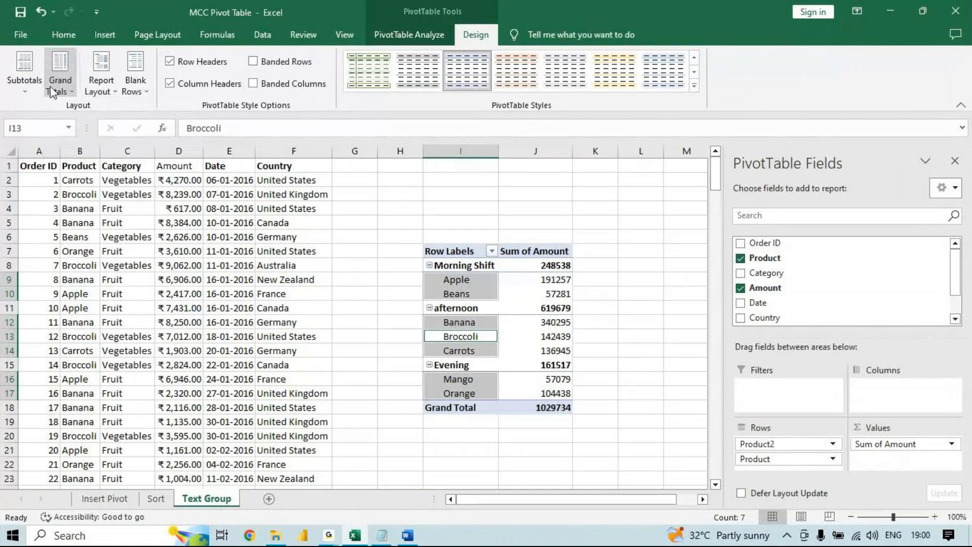
# - Show all subtotals of the pivot table at the bottom of each shift group
pyautogui.click(39, 90)
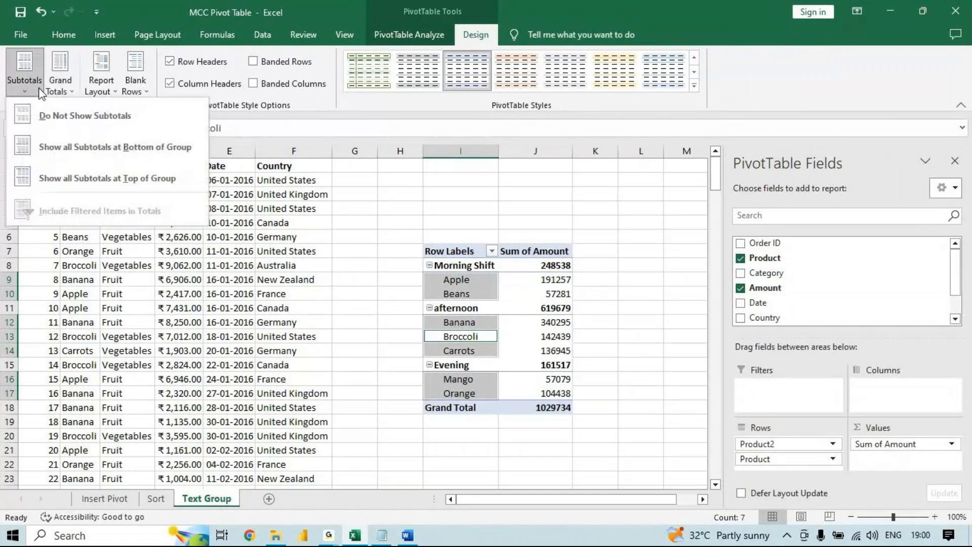
pyautogui.click(91, 139)
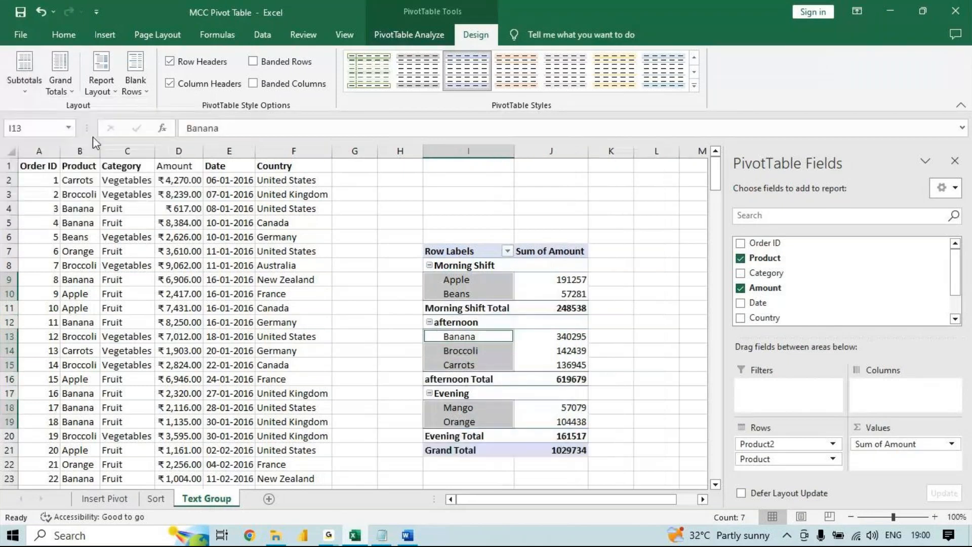
pyautogui.click(12, 90)
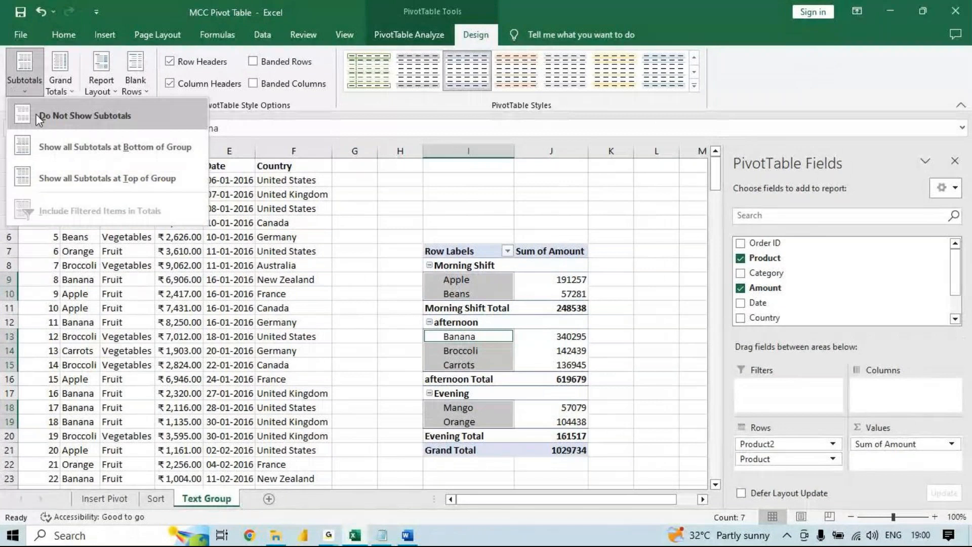
pyautogui.click(49, 142)
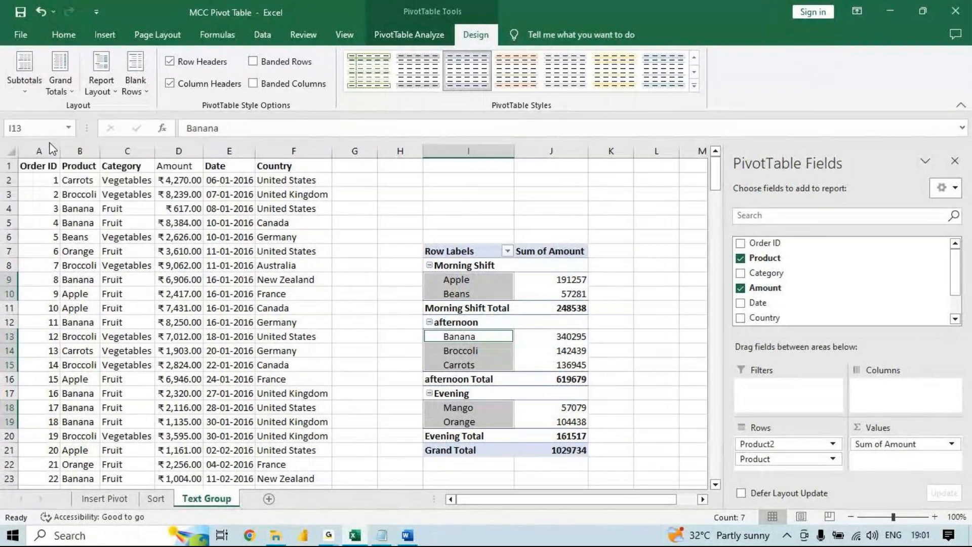
# - Show all subtotals of the pivot table at the top of each shift group
pyautogui.click(23, 94)
pyautogui.click(82, 178)
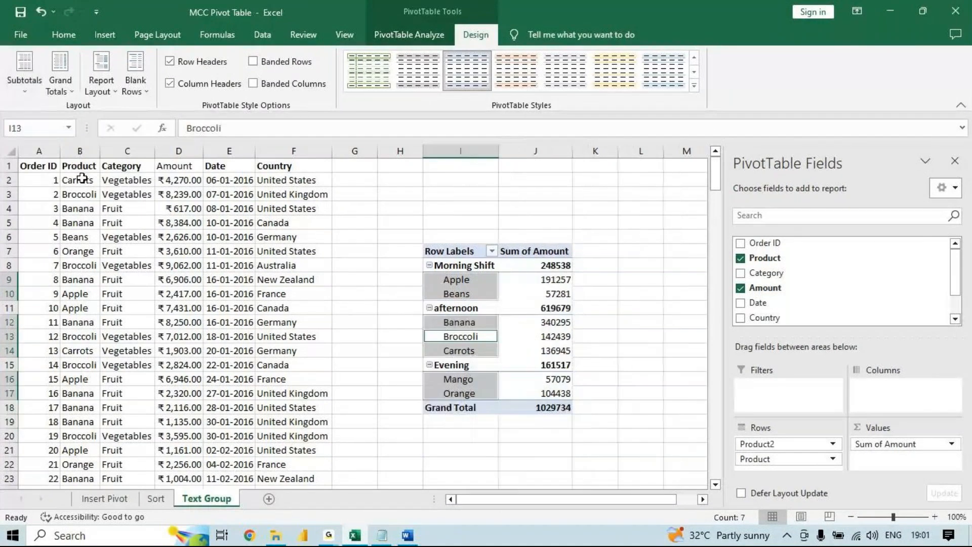
pyautogui.click(25, 92)
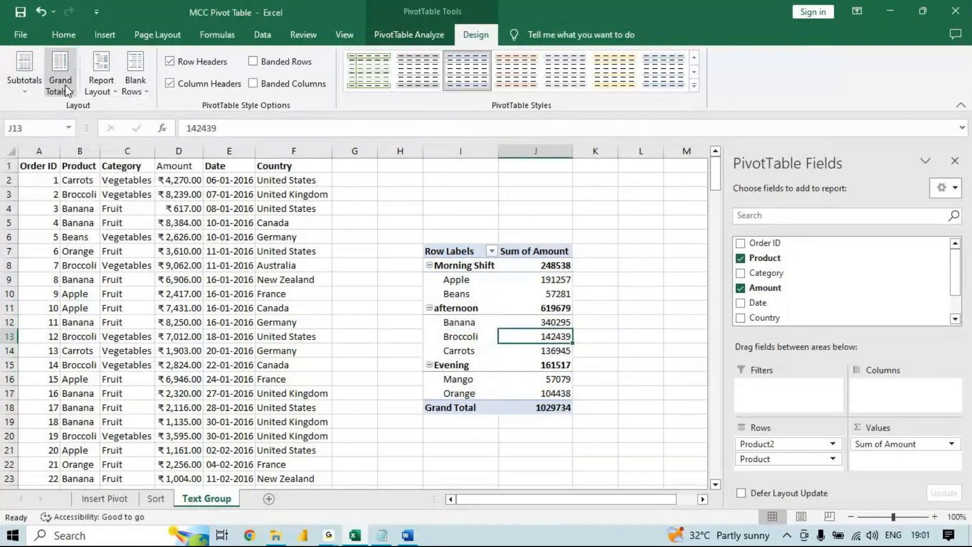
pyautogui.click(24, 83)
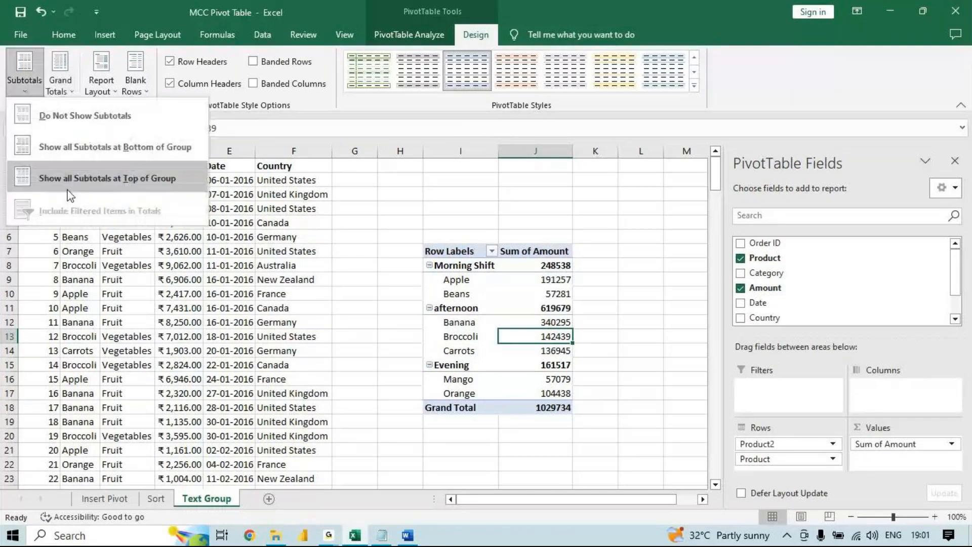
pyautogui.click(148, 184)
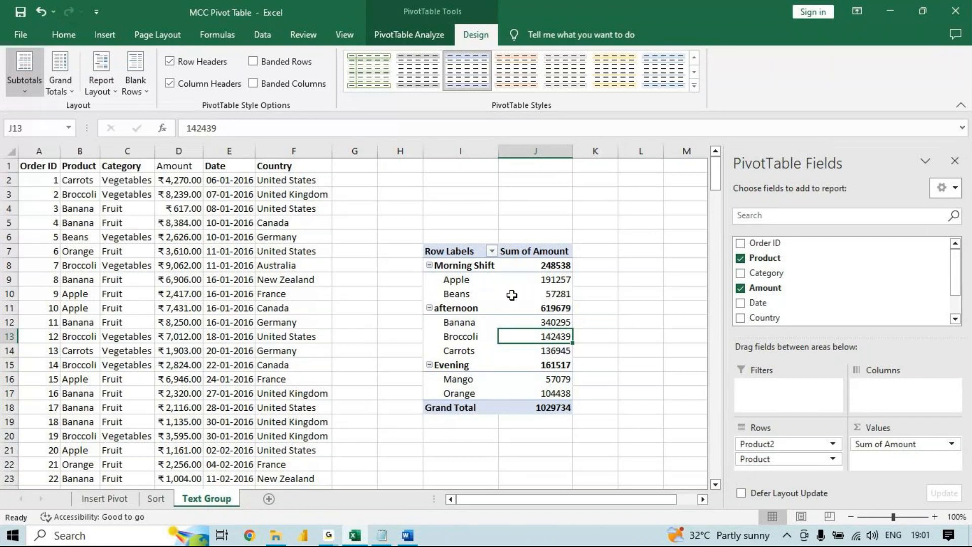
pyautogui.click(539, 291)
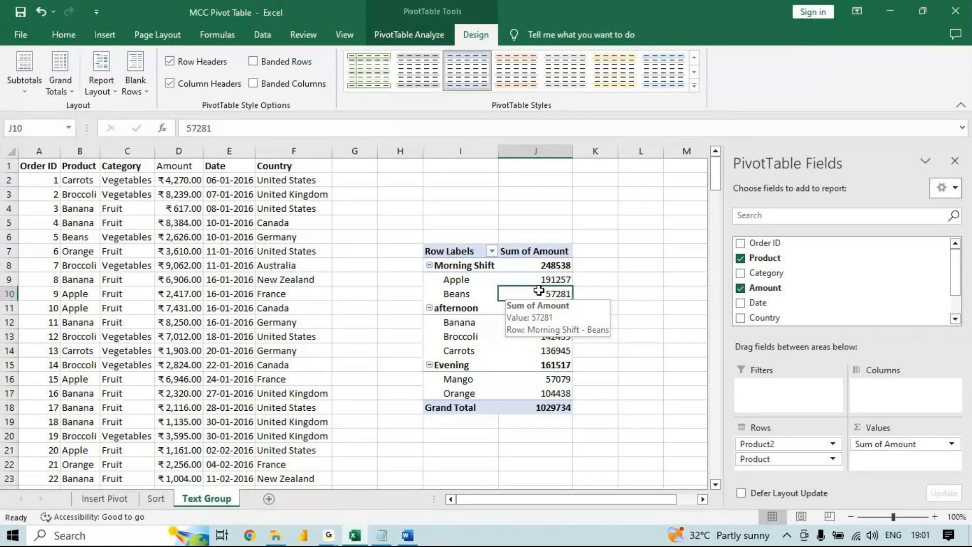
# - Shorten the name of the Text Group sheet to Group
pyautogui.click(179, 336)
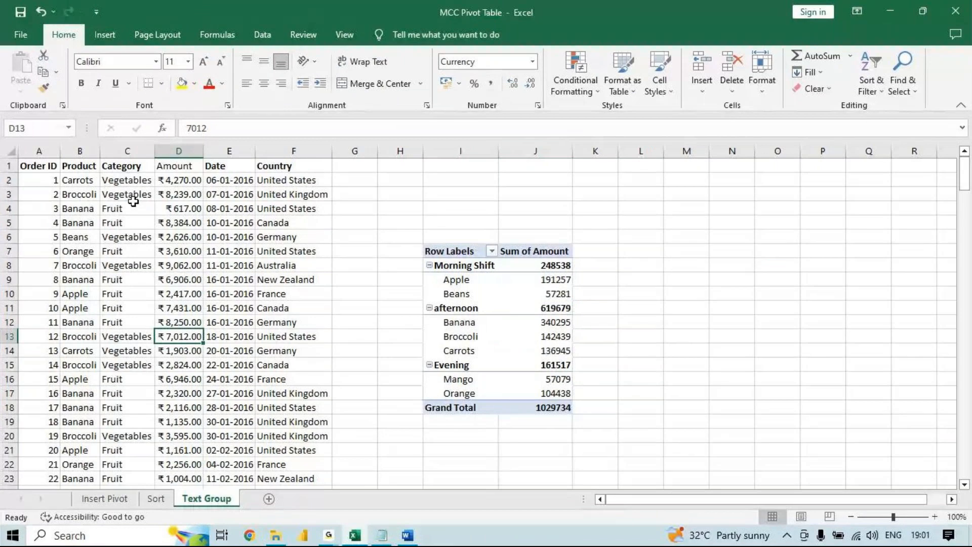
pyautogui.doubleClick(201, 500)
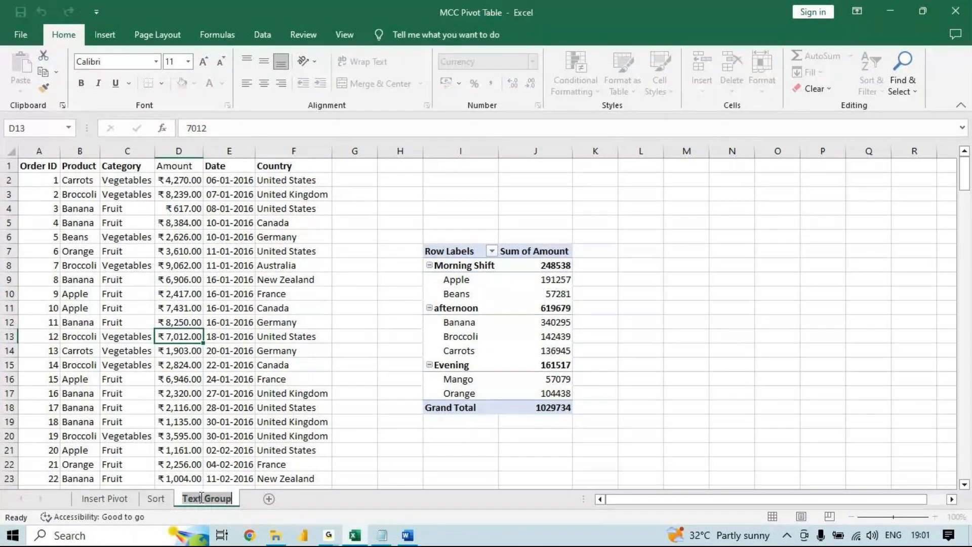
pyautogui.moveTo(202, 498); pyautogui.dragTo(166, 501)
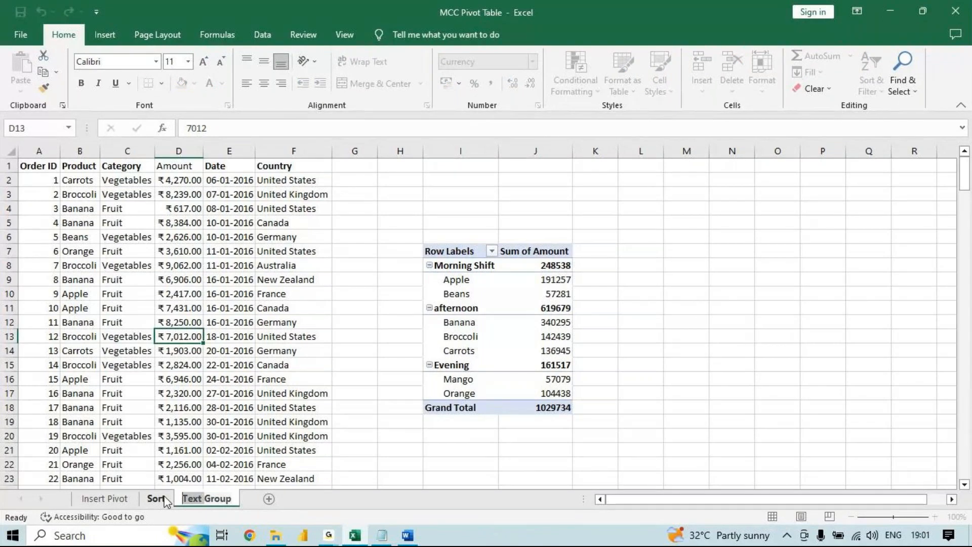
pyautogui.press('BackSpace')
pyautogui.press('Return')
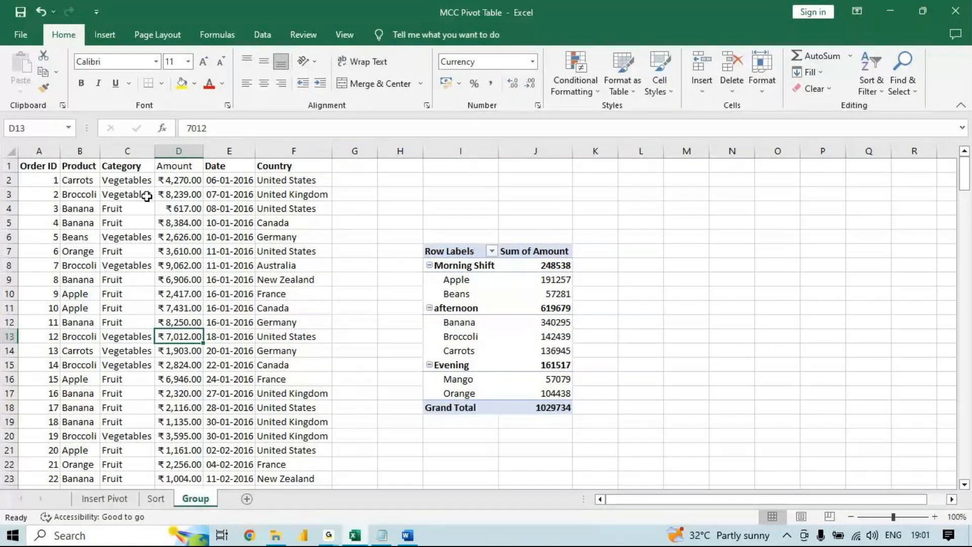
# - Insert a pivot table from the order data A1:F214 into the existing Group worksheet at cell M7
pyautogui.click(85, 313)
pyautogui.click(105, 35)
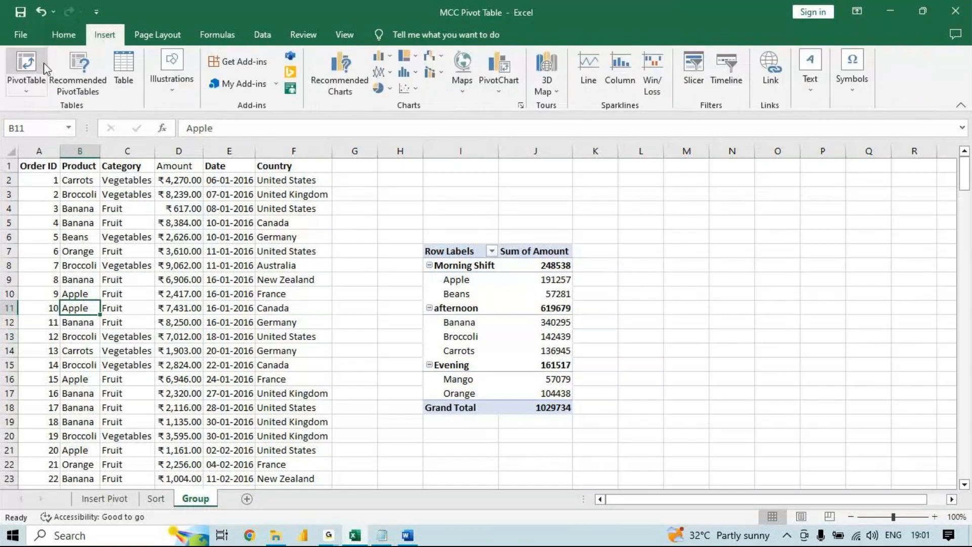
pyautogui.click(27, 63)
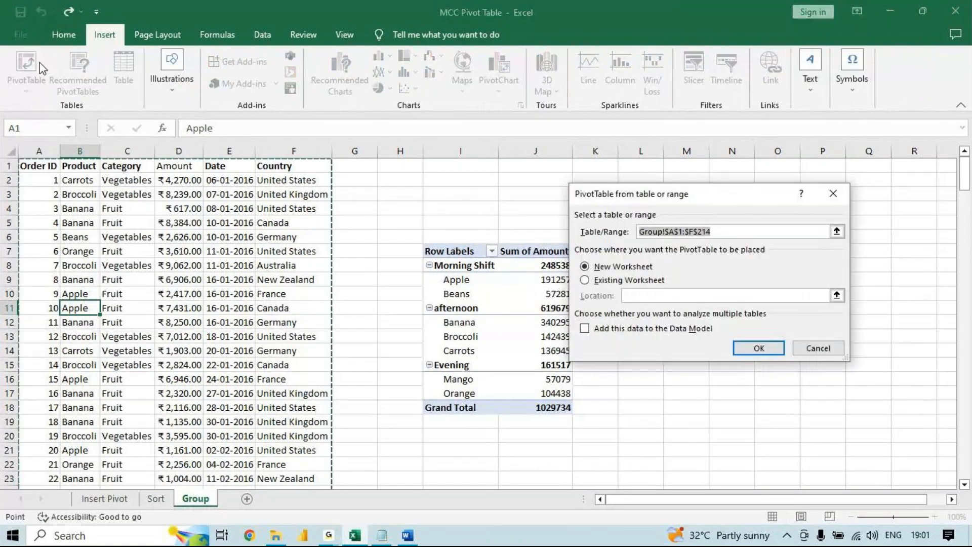
pyautogui.click(585, 280)
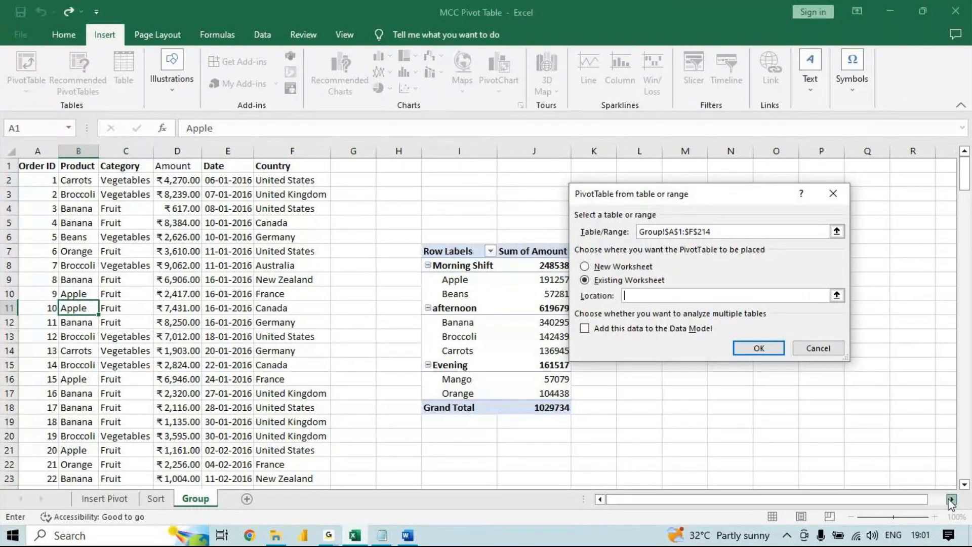
pyautogui.click(950, 499)
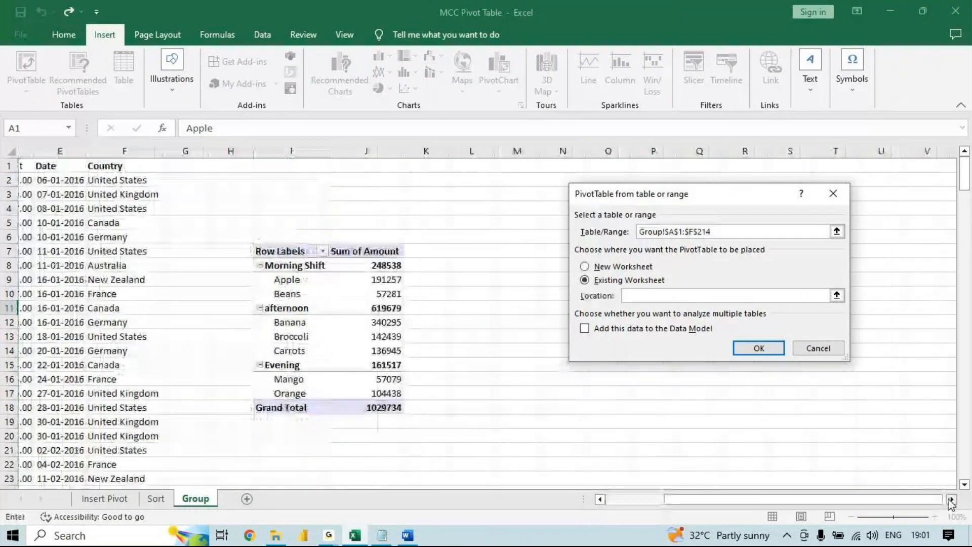
pyautogui.click(501, 249)
pyautogui.click(758, 348)
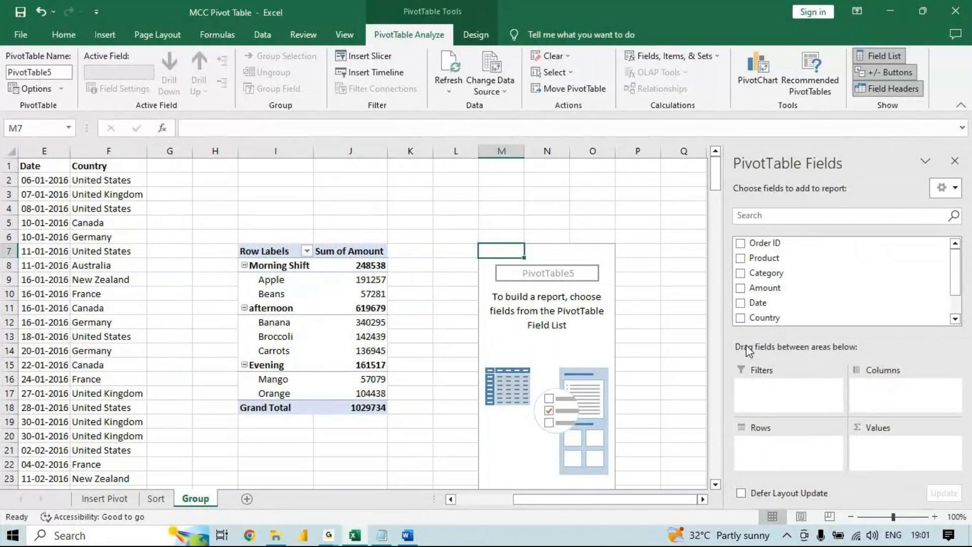
# - Switch to the Word topic outline, review the entries under Group, and return to the Excel workbook
pyautogui.click(407, 535)
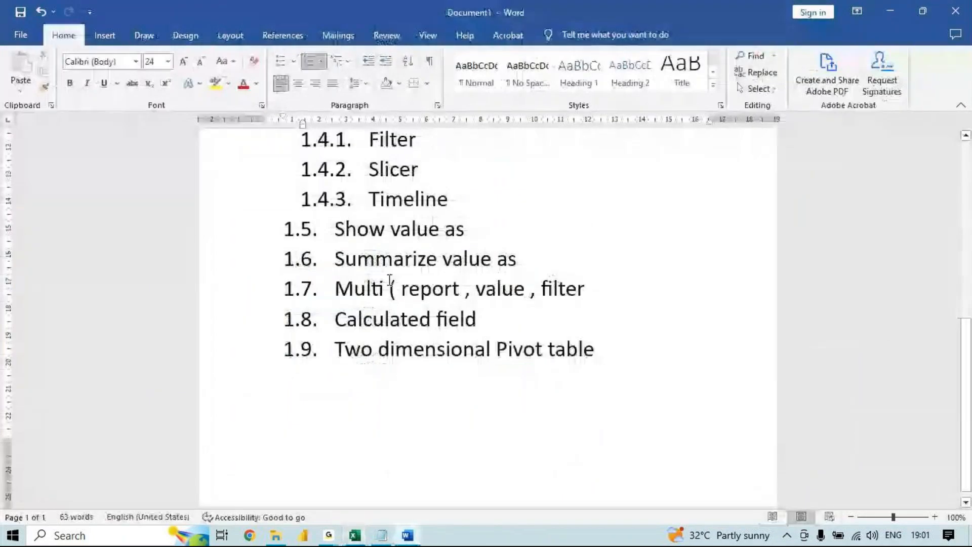
pyautogui.moveTo(967, 329); pyautogui.dragTo(954, 221)
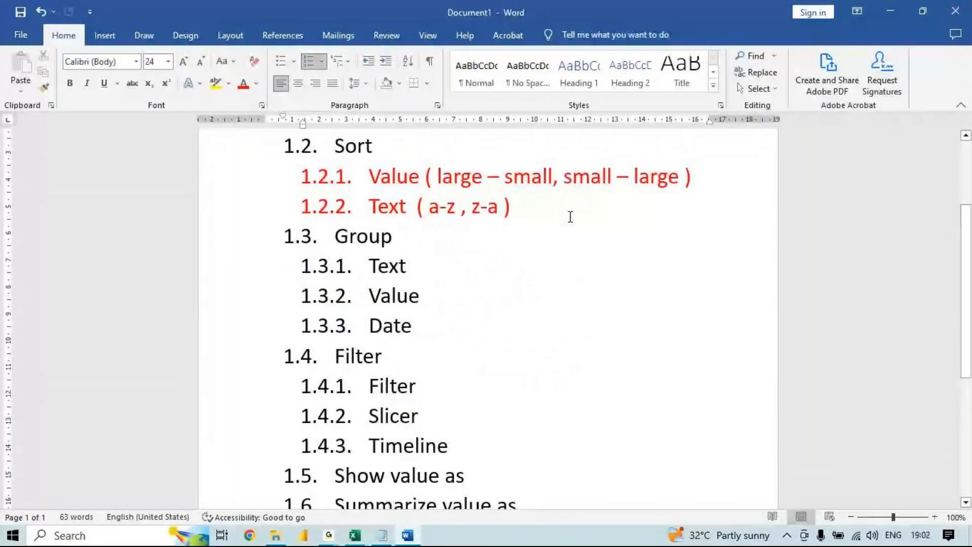
pyautogui.hotkey('alt', 'Tab')
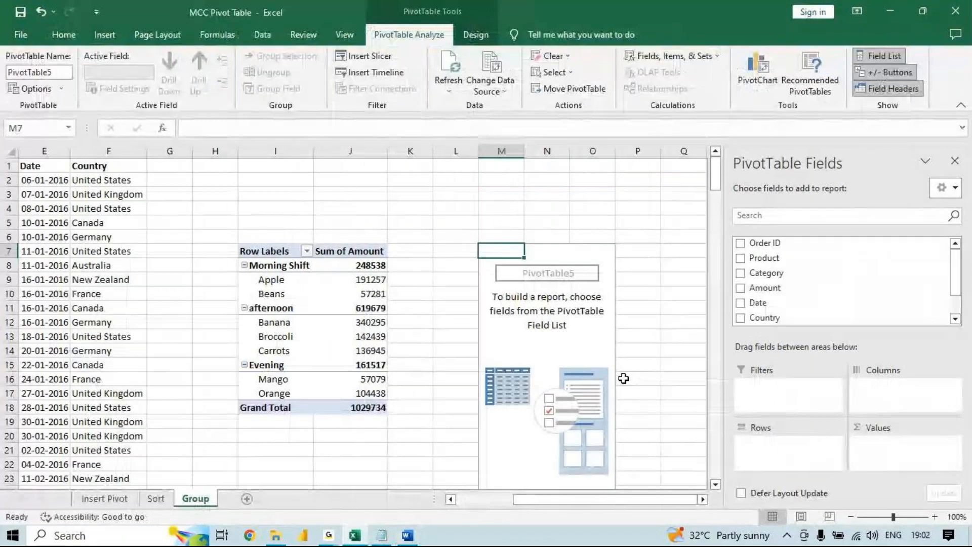
pyautogui.click(377, 280)
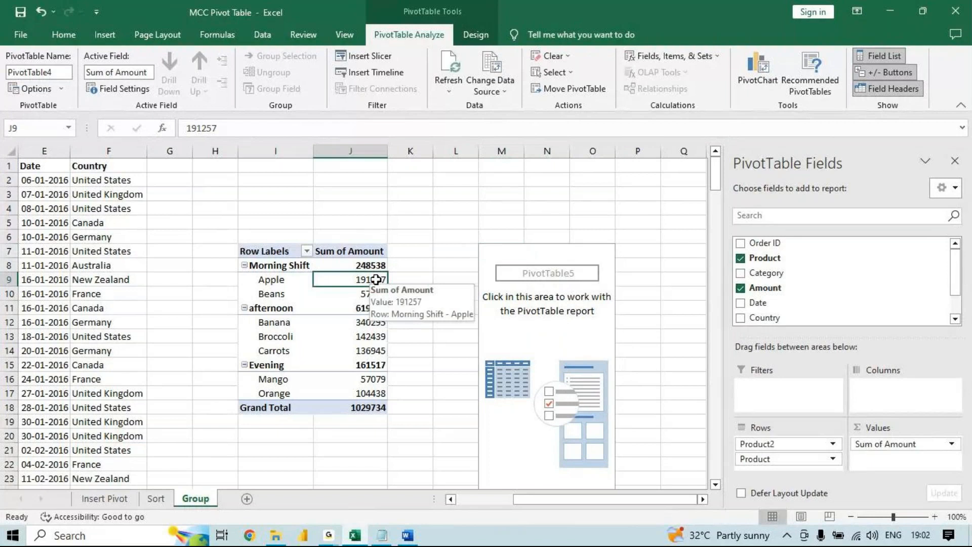
pyautogui.moveTo(376, 279); pyautogui.dragTo(375, 310)
pyautogui.rightClick(374, 310)
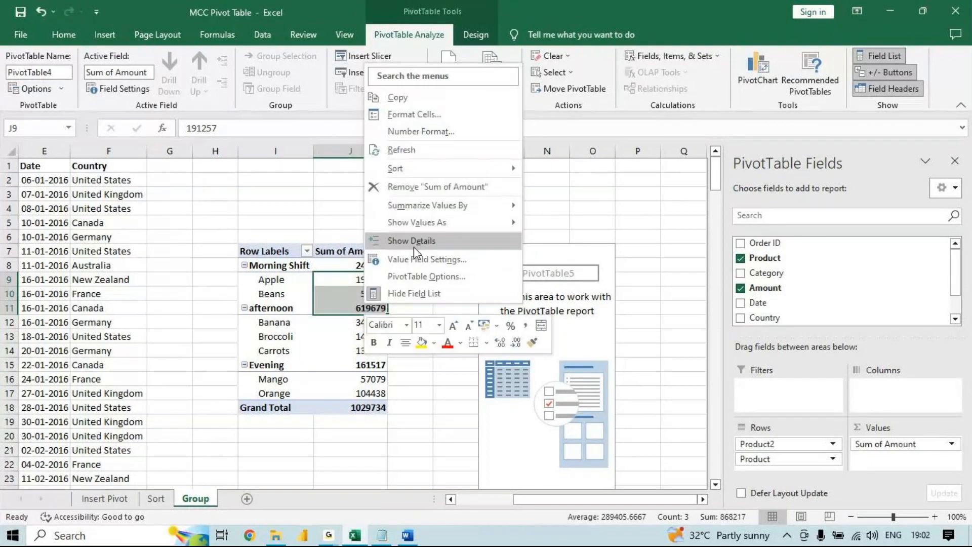
pyautogui.click(268, 293)
pyautogui.rightClick(268, 296)
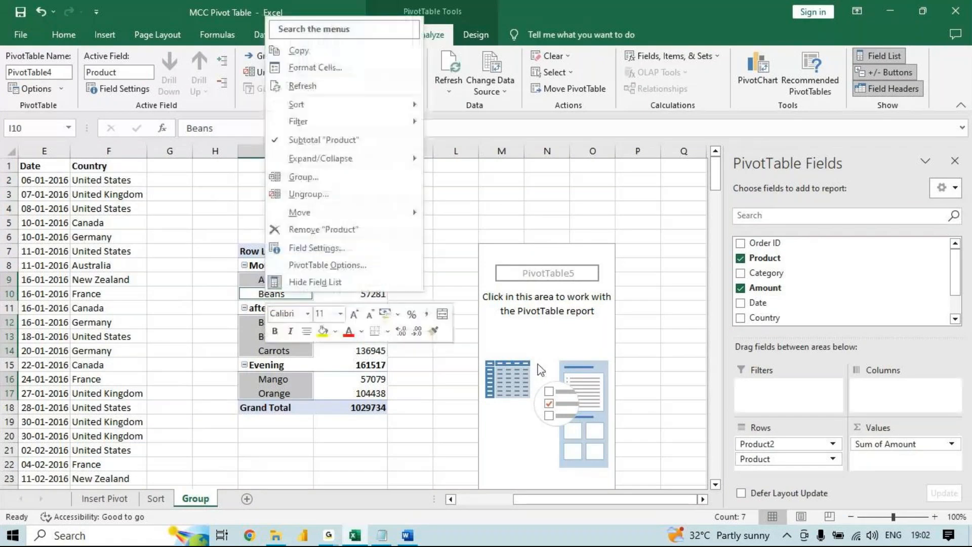
pyautogui.press('Escape')
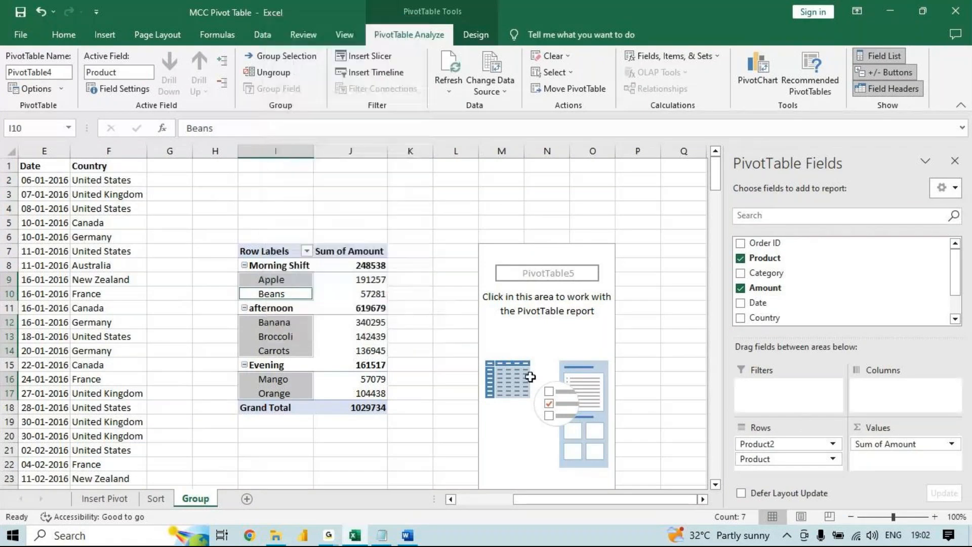
# - Add Amount to the empty pivot table at M7 as both the row field and the summed value field
pyautogui.click(565, 303)
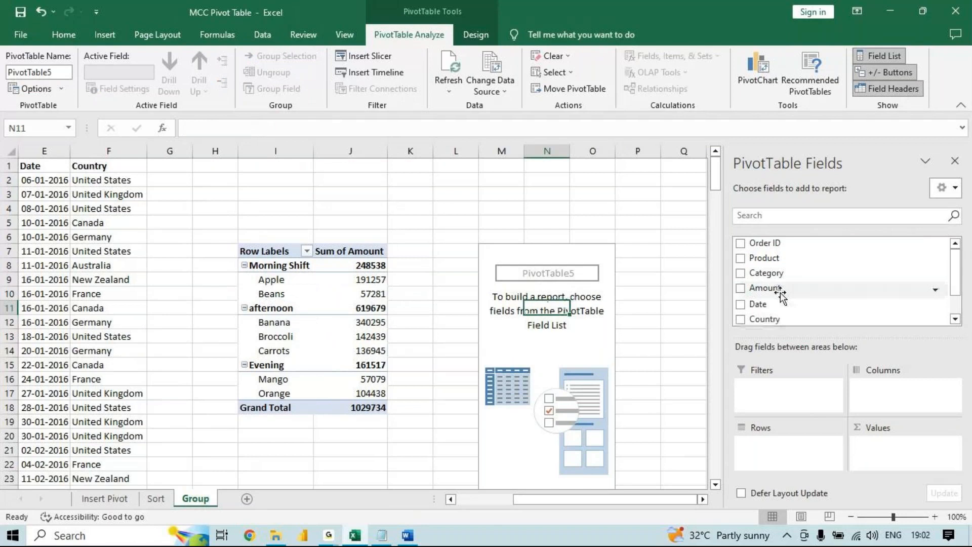
pyautogui.moveTo(770, 289); pyautogui.dragTo(791, 446)
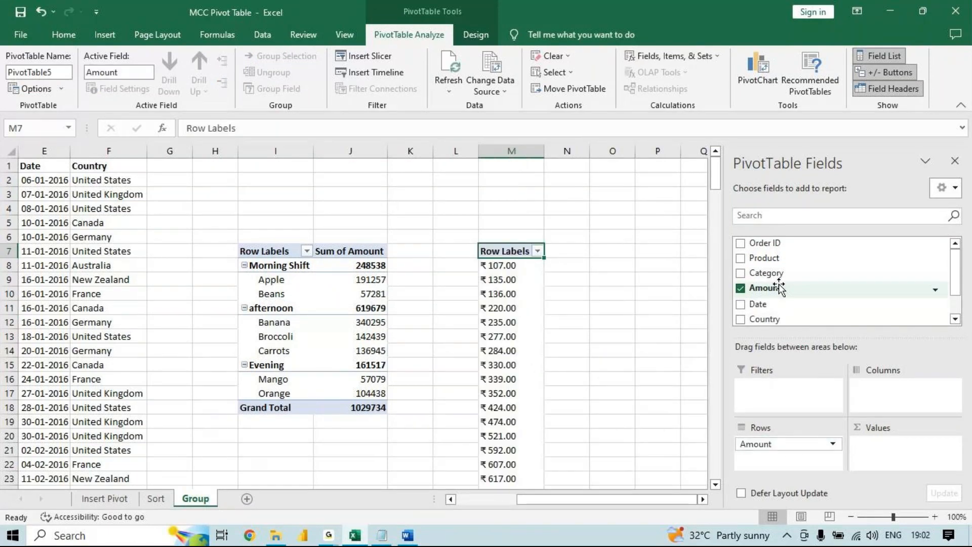
pyautogui.moveTo(780, 286); pyautogui.dragTo(894, 448)
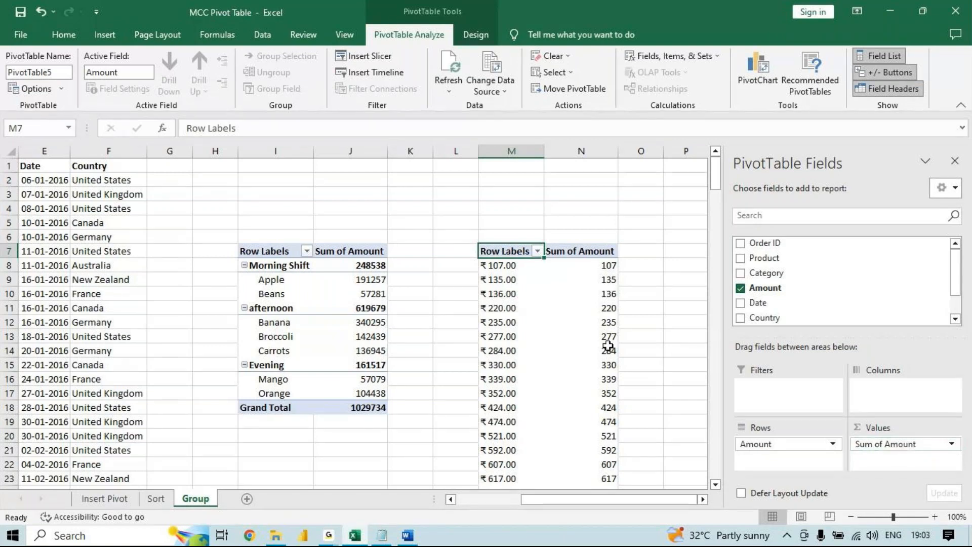
pyautogui.click(510, 281)
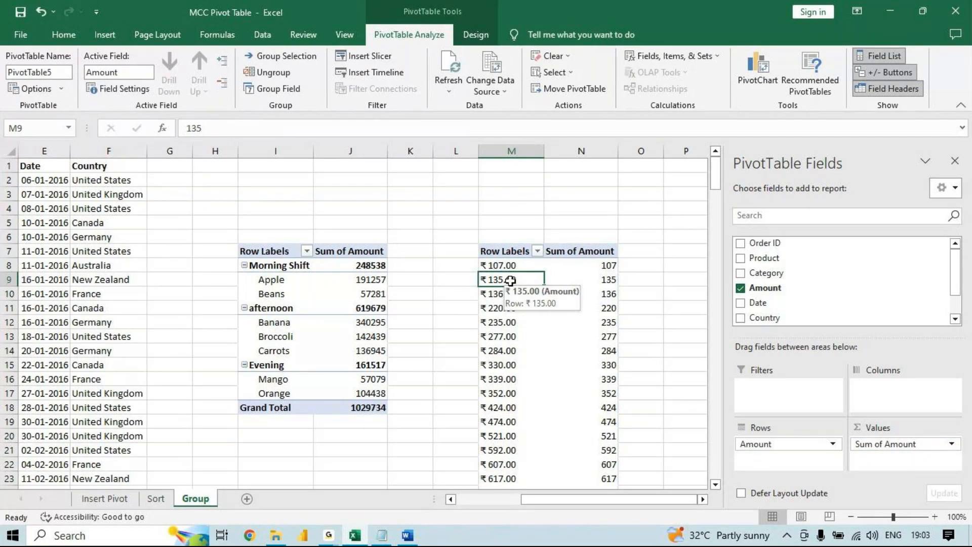
pyautogui.rightClick(511, 280)
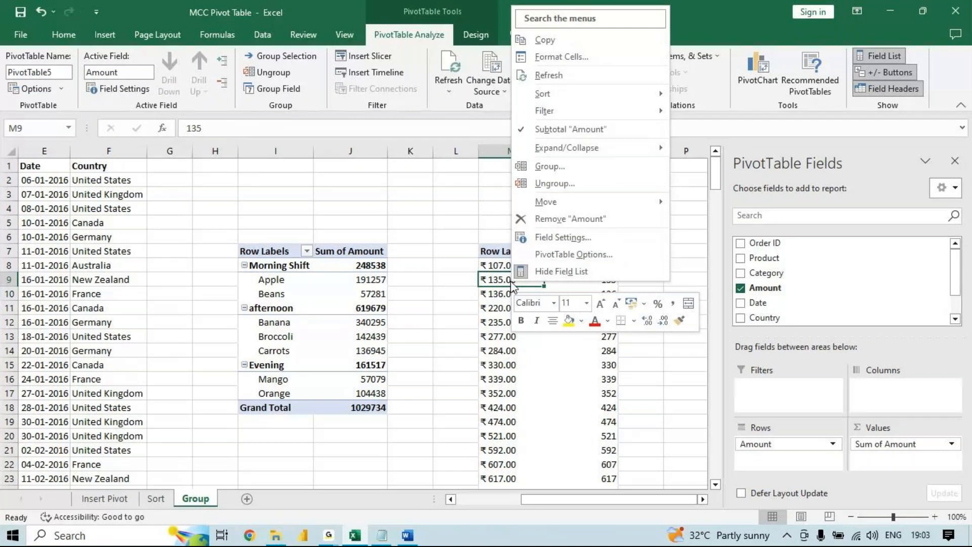
pyautogui.click(625, 429)
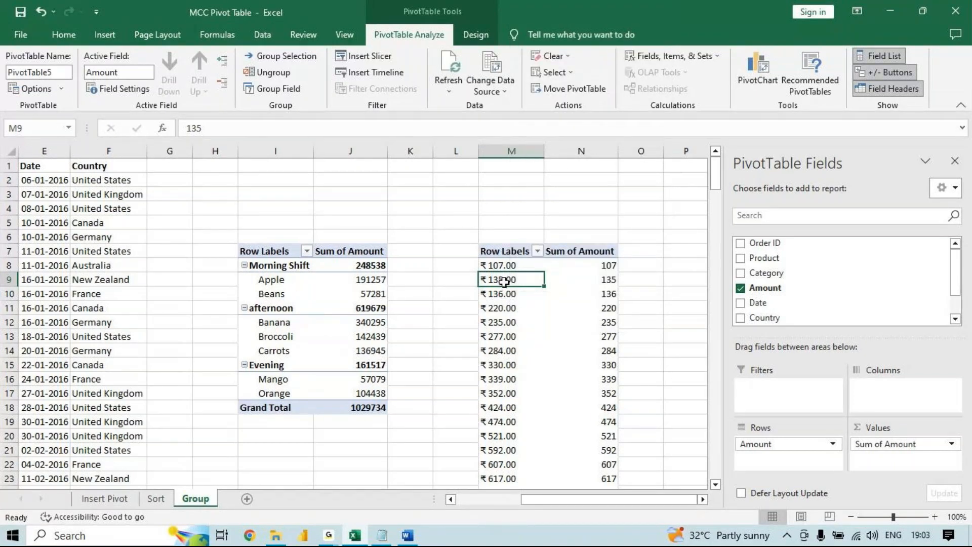
# - Group the Amount row labels of the pivot table at M7 from 100 to 10000 in intervals of 1000
pyautogui.moveTo(504, 282)
pyautogui.rightClick(508, 282)
pyautogui.click(546, 165)
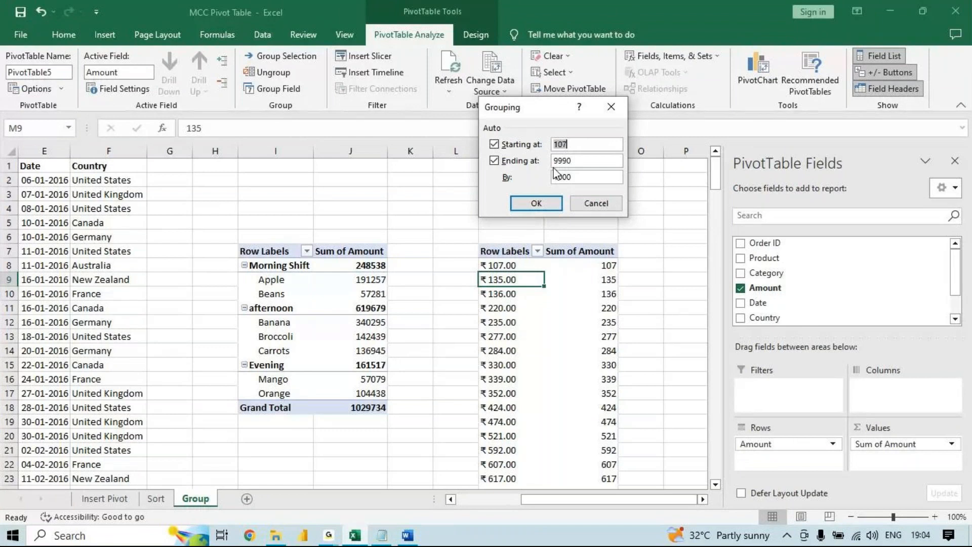
pyautogui.click(586, 158)
pyautogui.moveTo(533, 157); pyautogui.dragTo(530, 158)
pyautogui.moveTo(593, 144); pyautogui.dragTo(515, 147)
pyautogui.write('0')
pyautogui.doubleClick(582, 160)
pyautogui.write('10000')
pyautogui.write('100')
pyautogui.moveTo(573, 181); pyautogui.dragTo(520, 183)
pyautogui.click(523, 205)
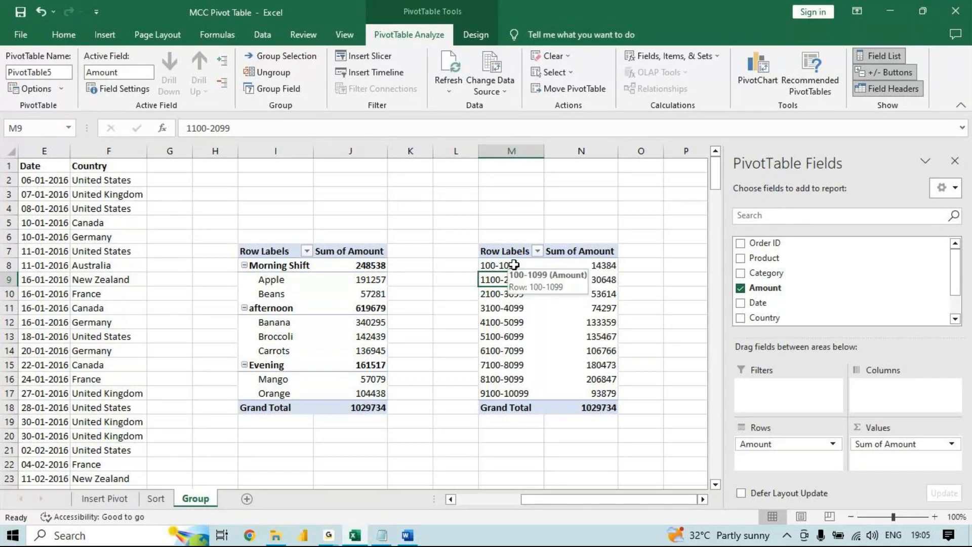
# - Insert a clustered column PivotChart from the grouped Amount pivot table and move it beside that table
pyautogui.click(592, 266)
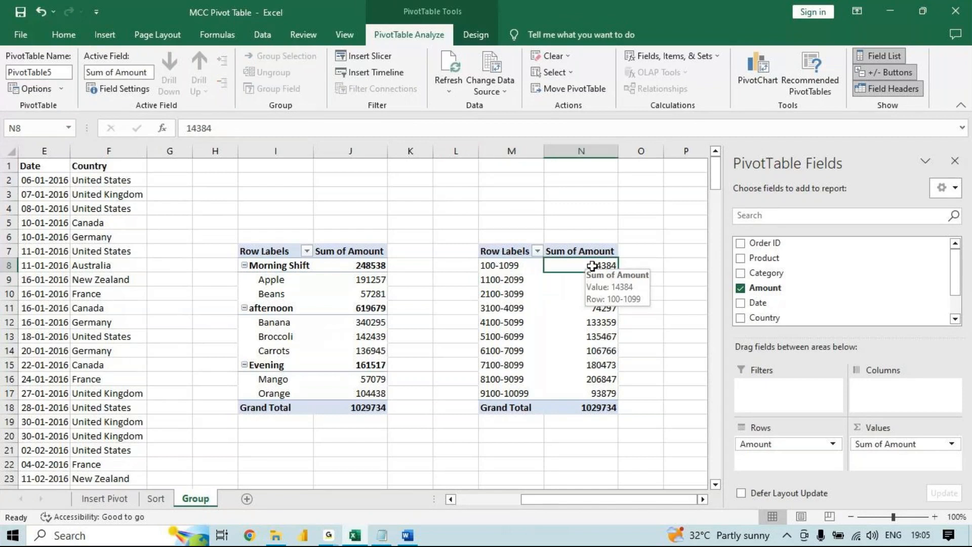
pyautogui.moveTo(504, 280); pyautogui.dragTo(587, 276)
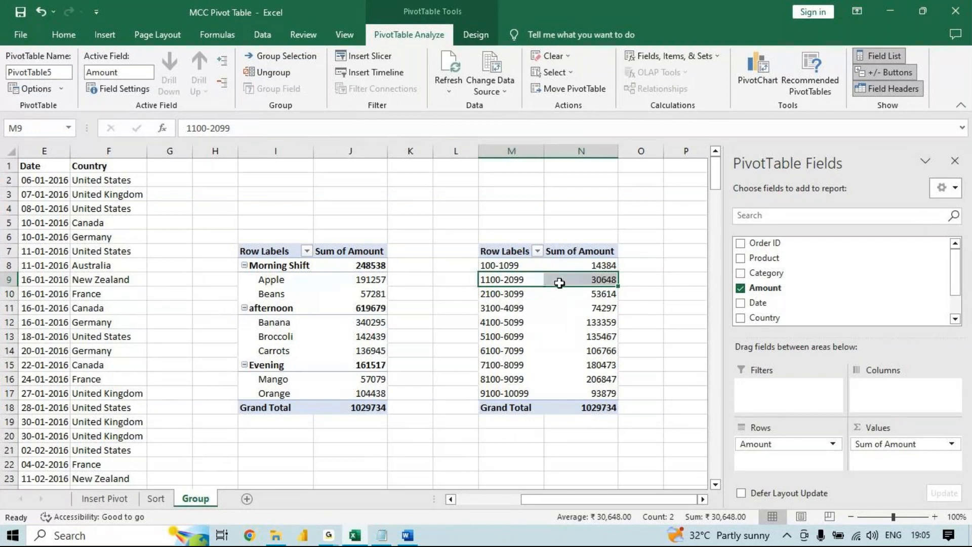
pyautogui.click(580, 281)
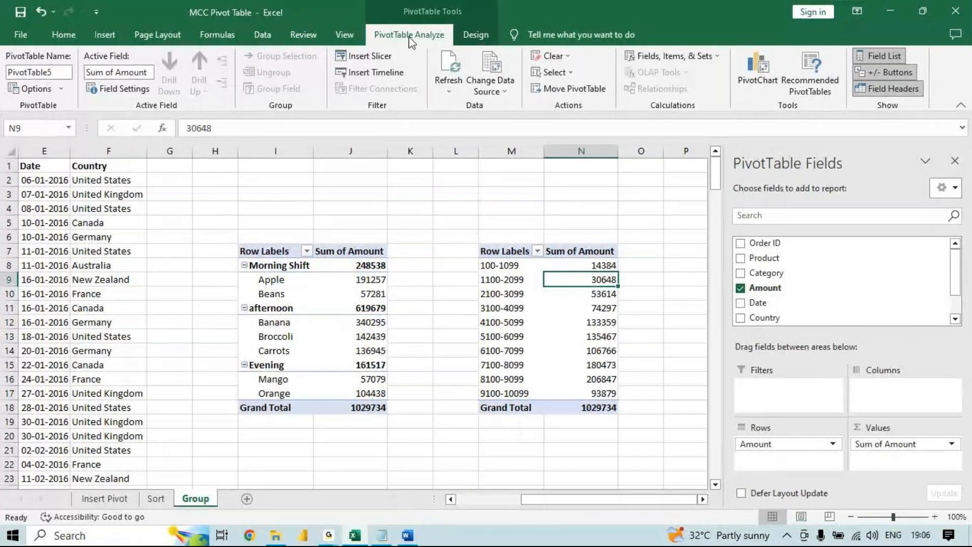
pyautogui.click(769, 66)
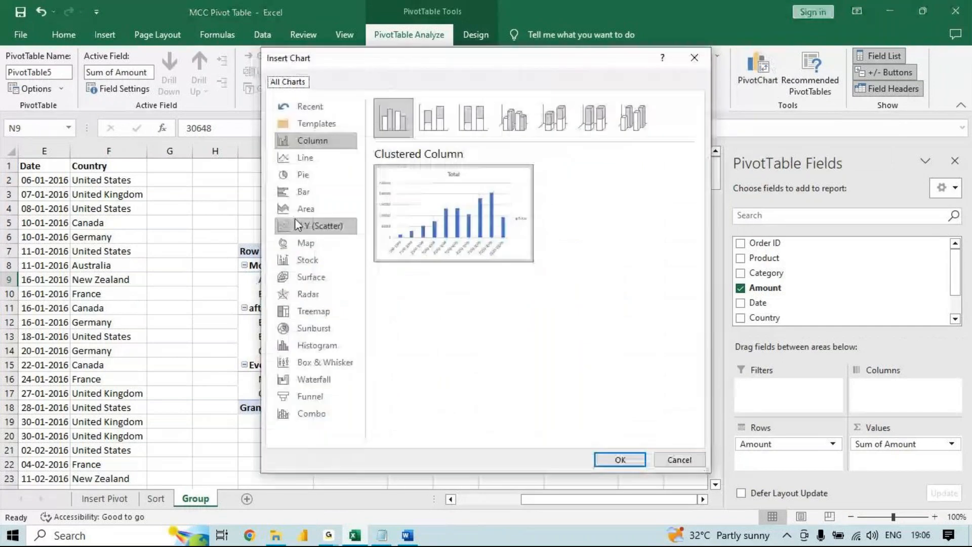
pyautogui.click(317, 171)
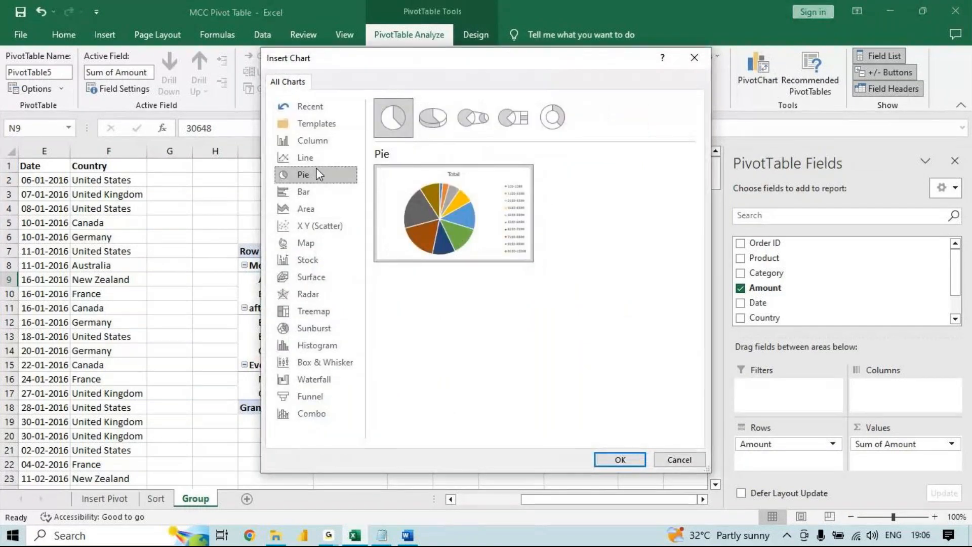
pyautogui.click(317, 141)
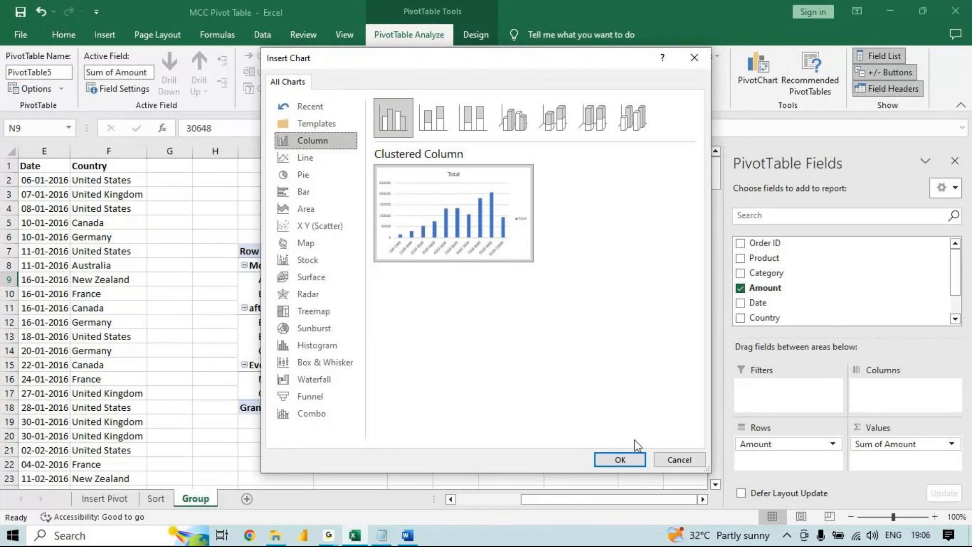
pyautogui.click(623, 454)
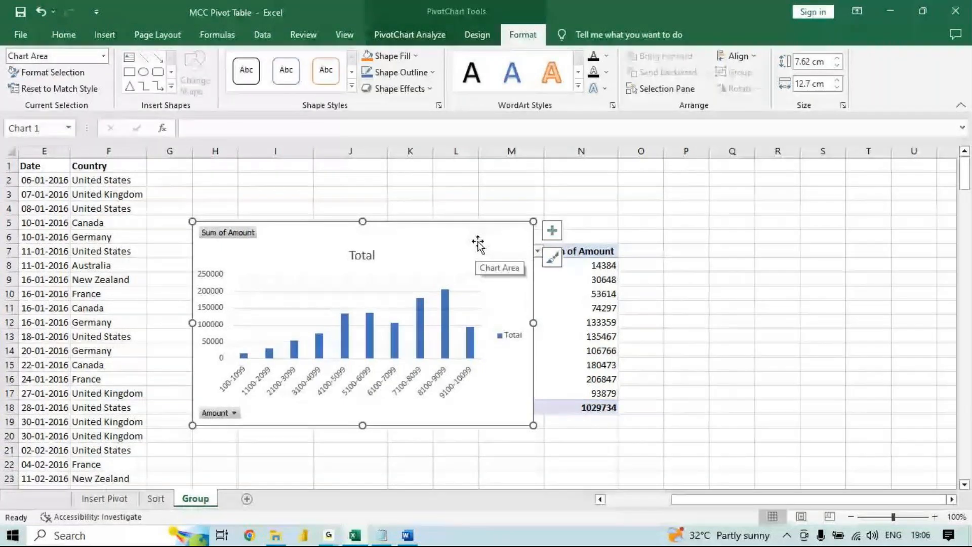
pyautogui.moveTo(478, 244); pyautogui.dragTo(921, 250)
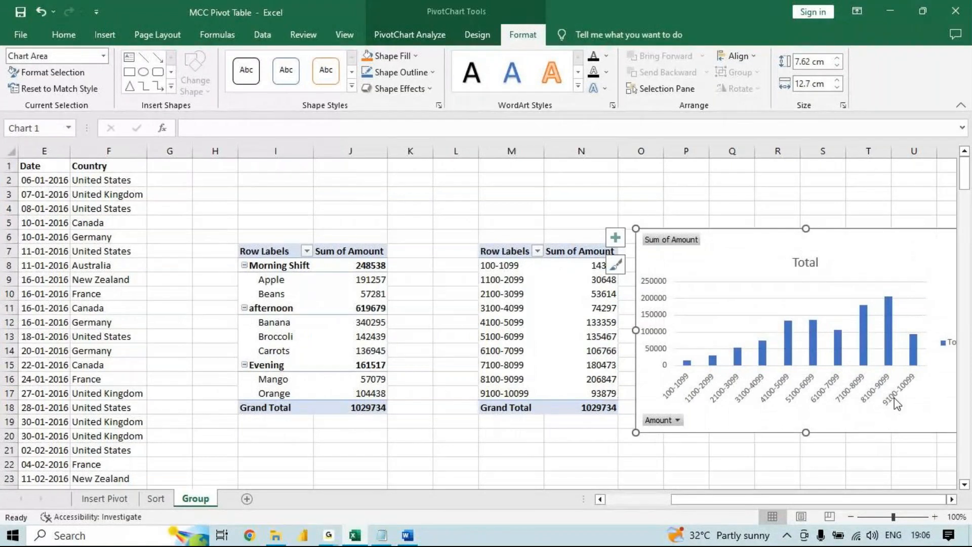
pyautogui.hscroll(3, 852, 451)
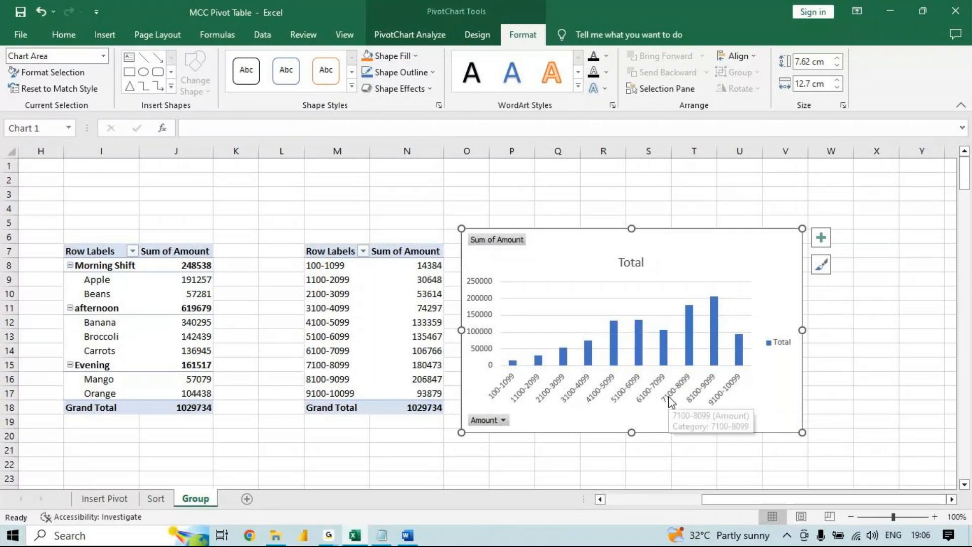
# - Delete the PivotChart, undo the deletion, and delete the chart again
pyautogui.moveTo(702, 310)
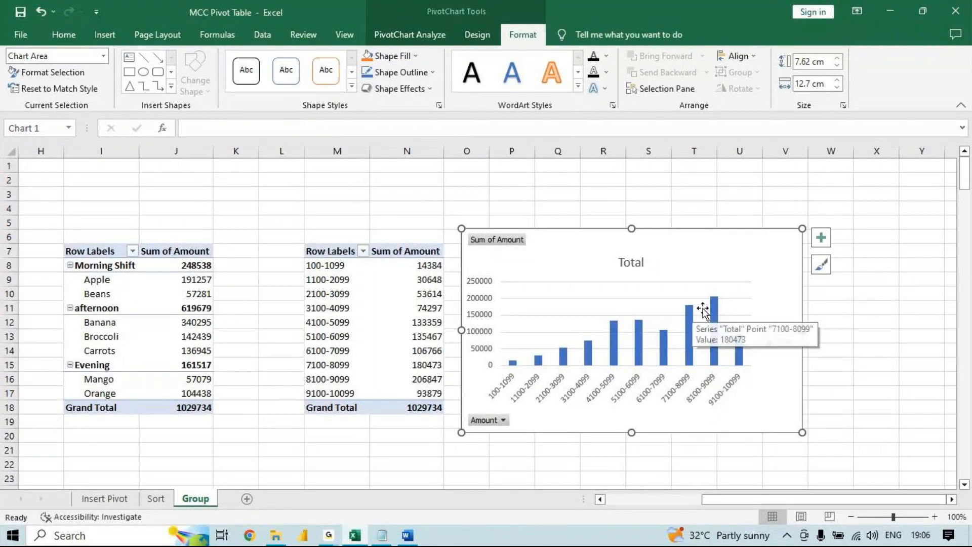
pyautogui.moveTo(691, 359)
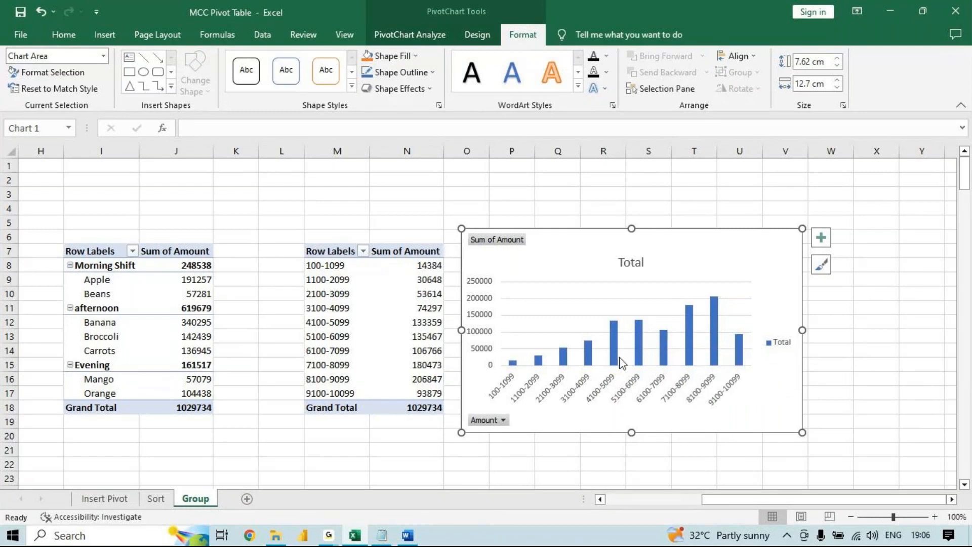
pyautogui.moveTo(619, 363)
pyautogui.moveTo(618, 342)
pyautogui.press('Delete')
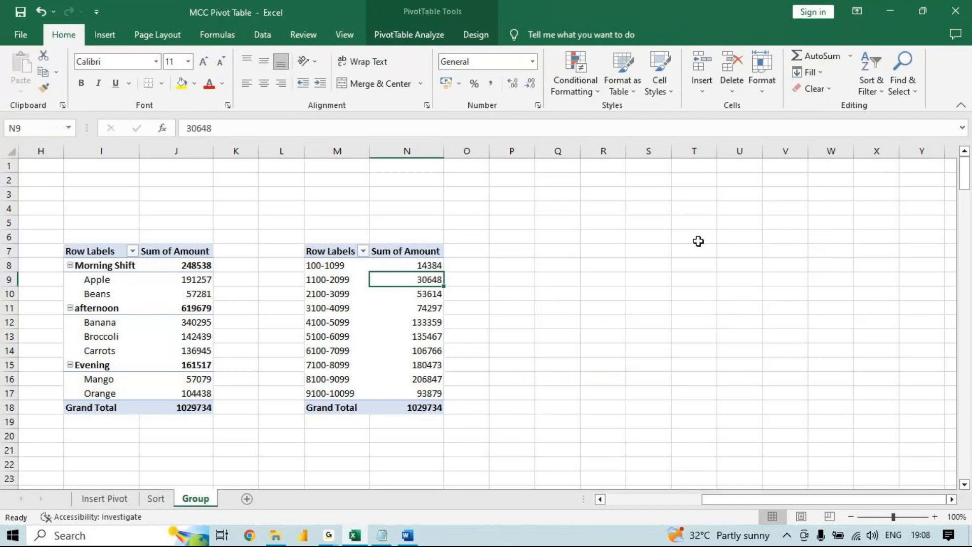
pyautogui.hotkey('ctrl', 'z')
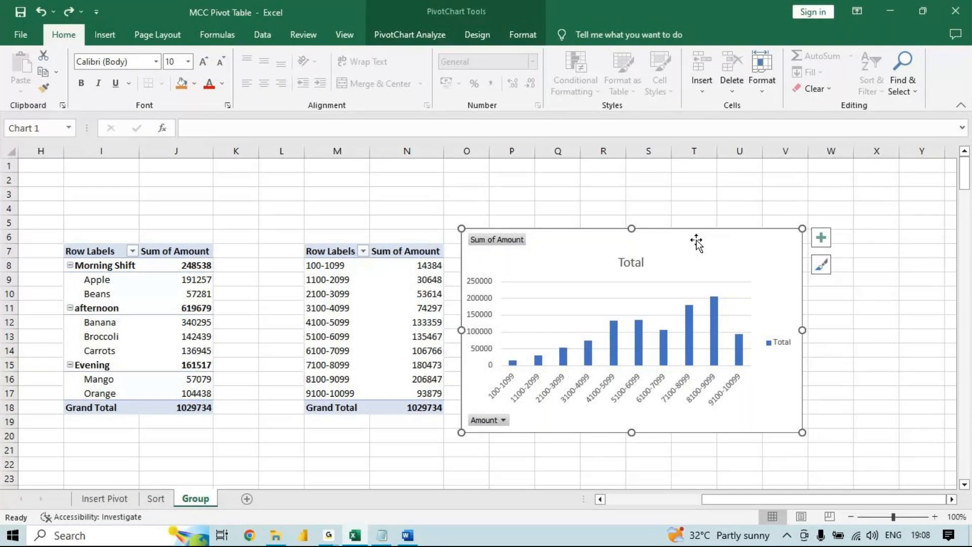
pyautogui.press('Delete')
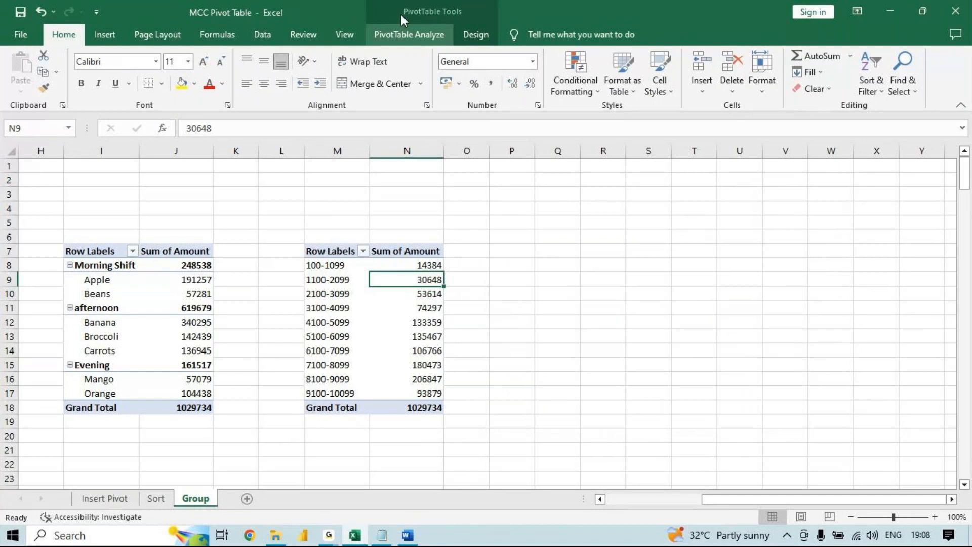
# - Insert another clustered column PivotChart for the grouped amounts, move it clear of the pivot table, and remove it
pyautogui.click(409, 35)
pyautogui.click(748, 69)
pyautogui.press('Return')
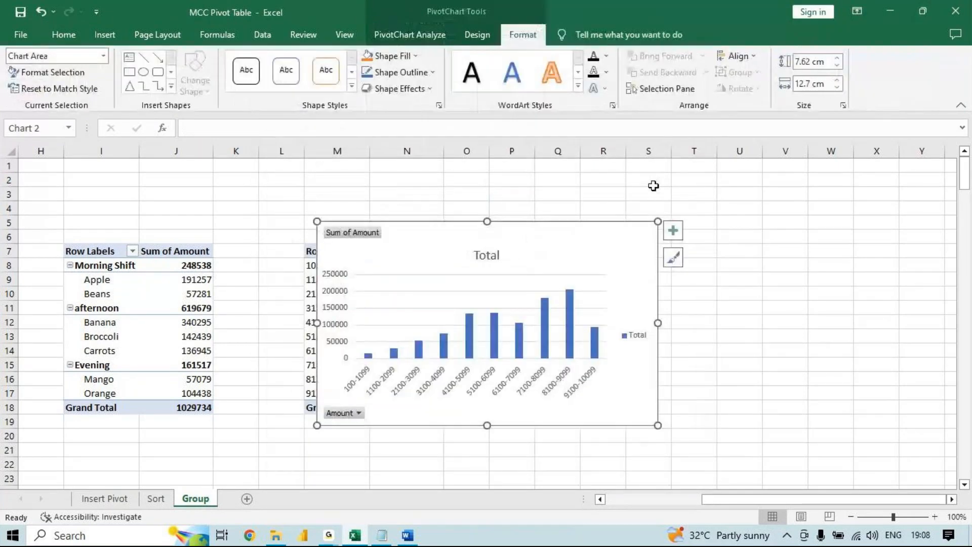
pyautogui.moveTo(622, 253); pyautogui.dragTo(793, 239)
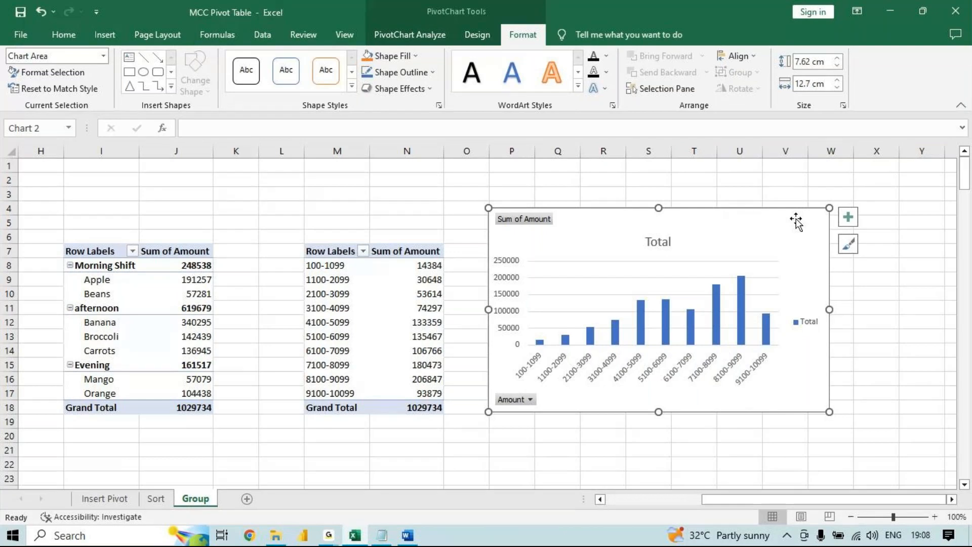
pyautogui.press('Delete')
# - Create a clustered column PivotChart from the grouped Amount ranges and place it over columns P to W, beside the pivot table
pyautogui.click(342, 279)
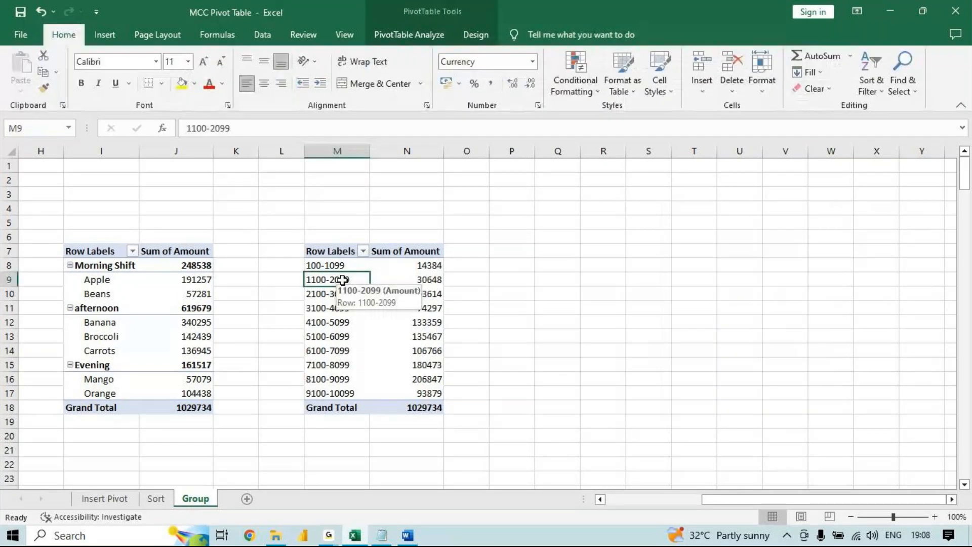
pyautogui.click(409, 35)
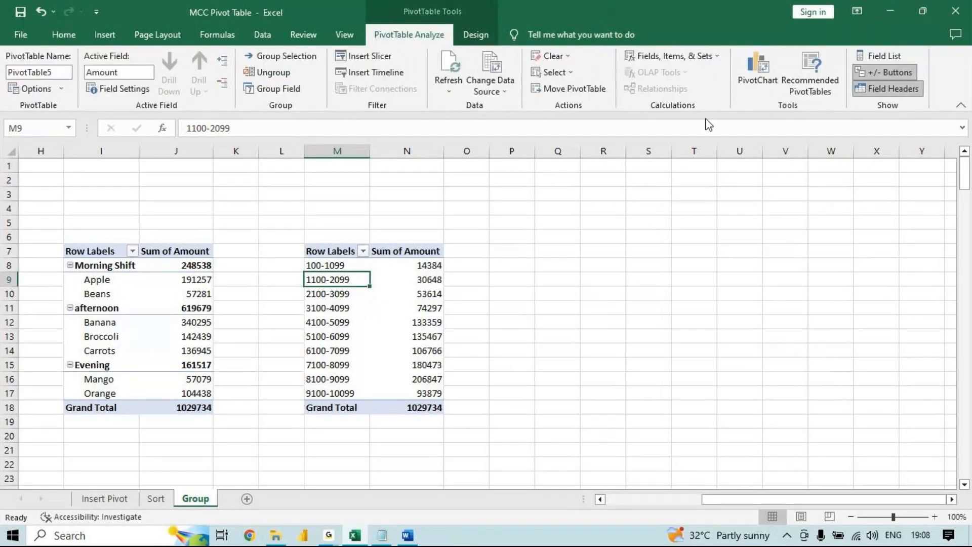
pyautogui.click(754, 86)
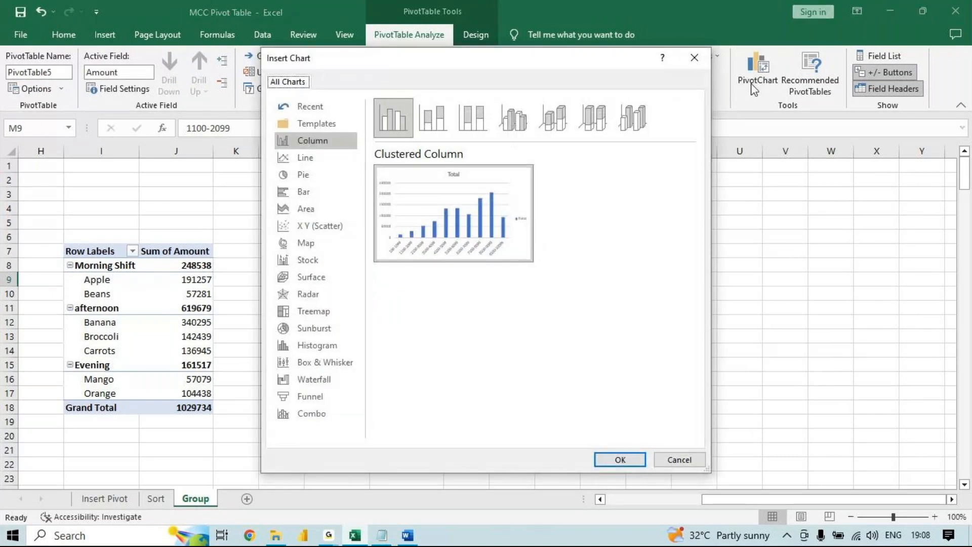
pyautogui.press('Return')
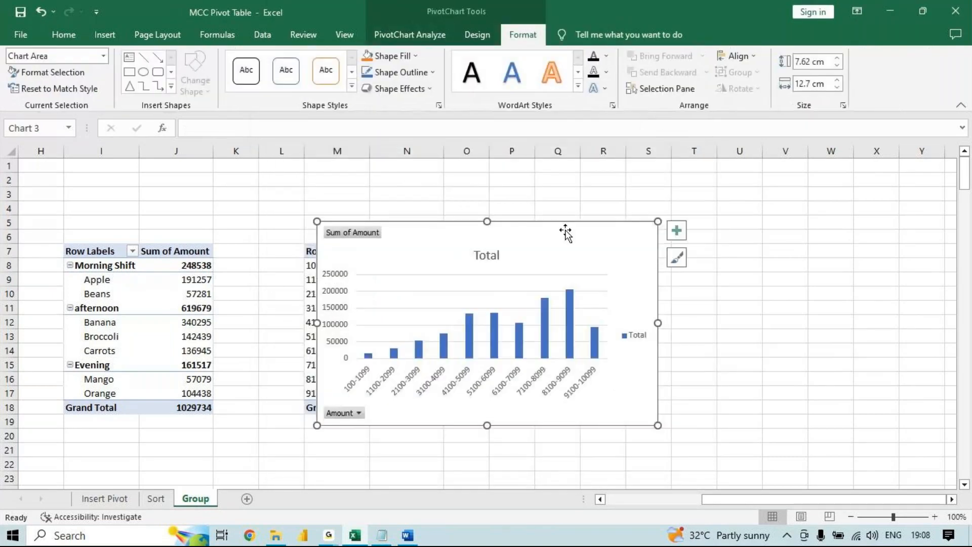
pyautogui.moveTo(565, 233); pyautogui.dragTo(765, 242)
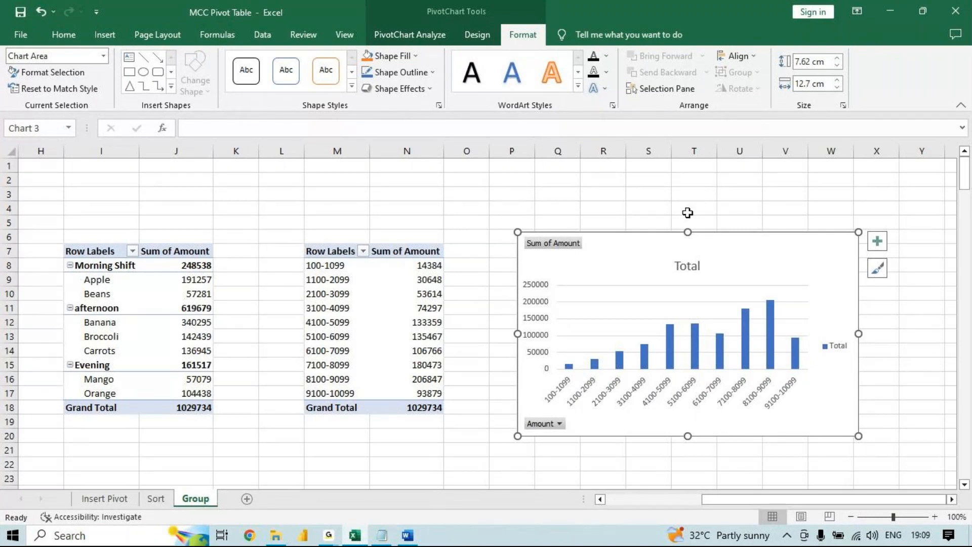
# - Delete the Amount PivotChart beside the pivot table and undo its deletion
pyautogui.doubleClick(752, 232)
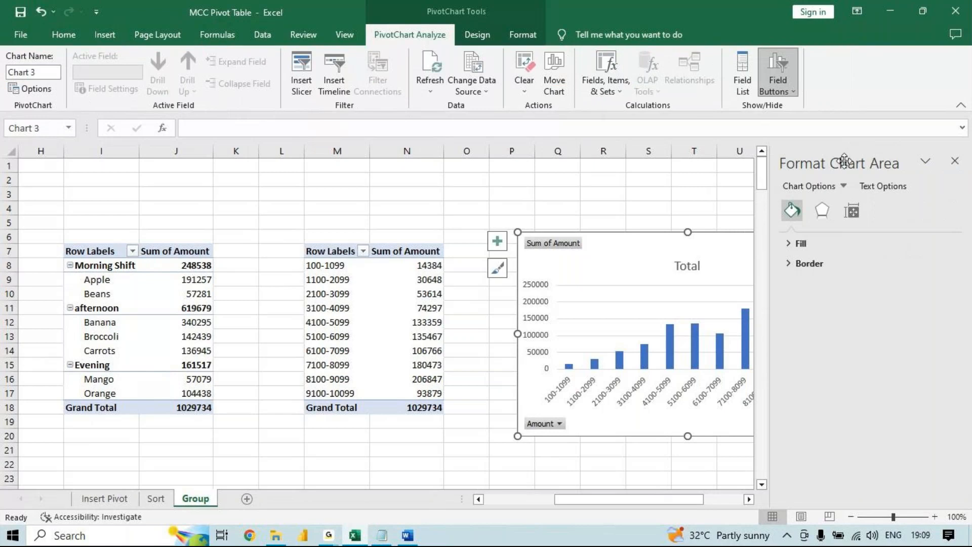
pyautogui.click(954, 161)
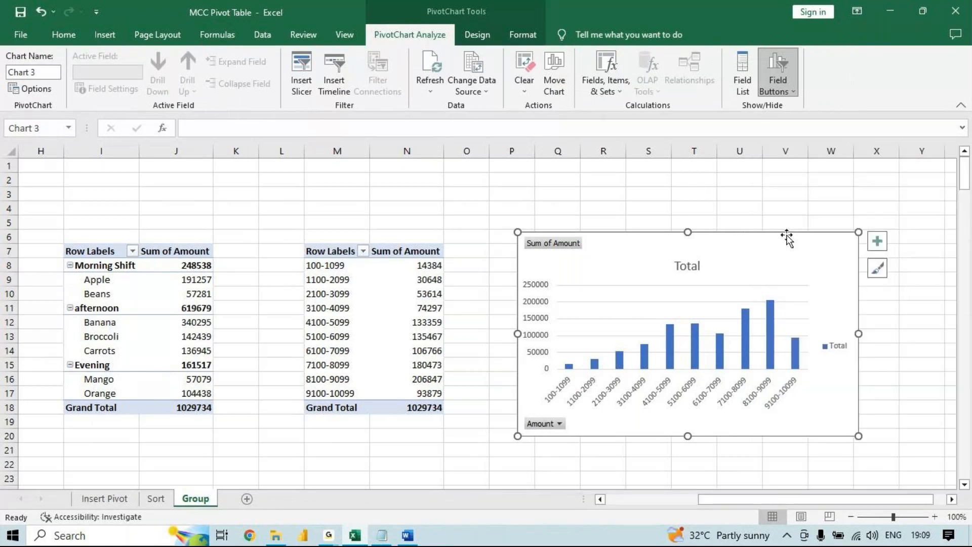
pyautogui.press('Delete')
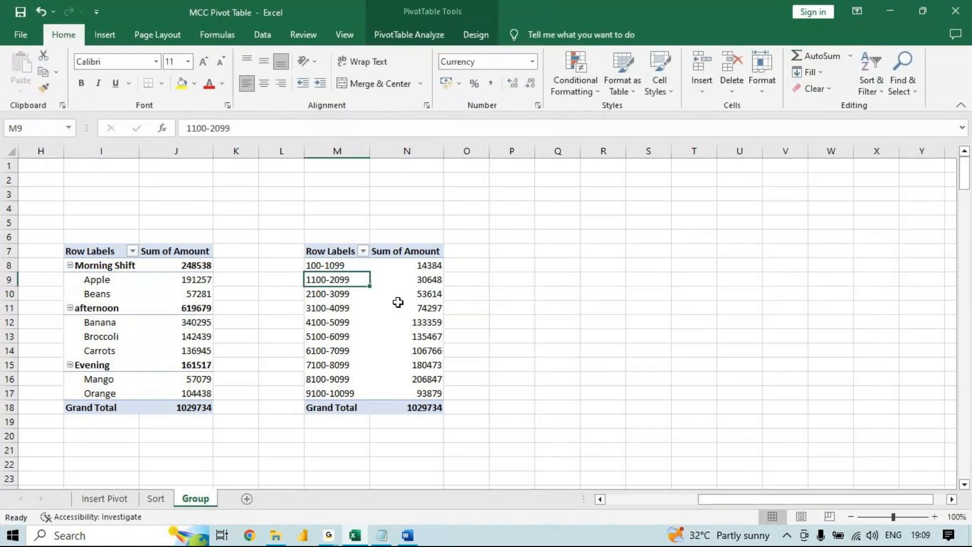
pyautogui.click(398, 35)
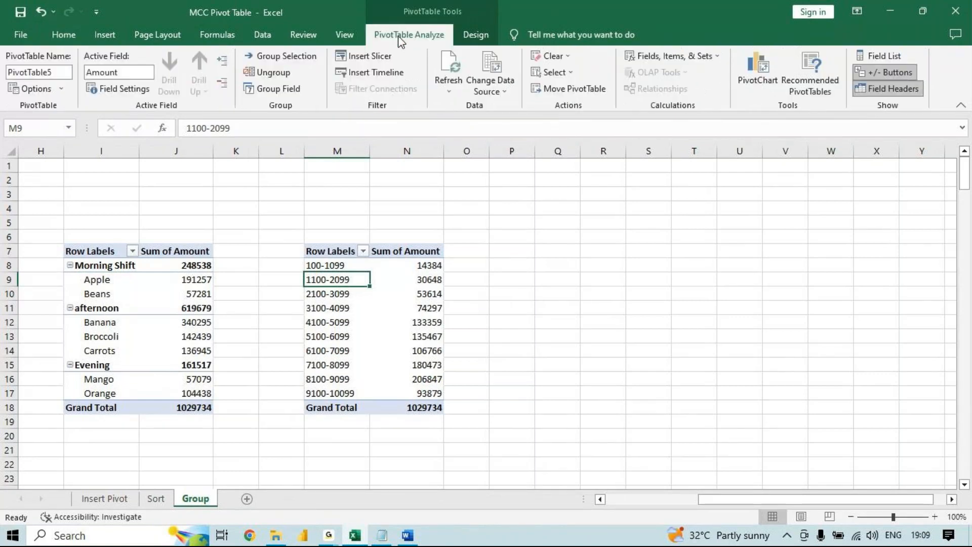
pyautogui.click(759, 68)
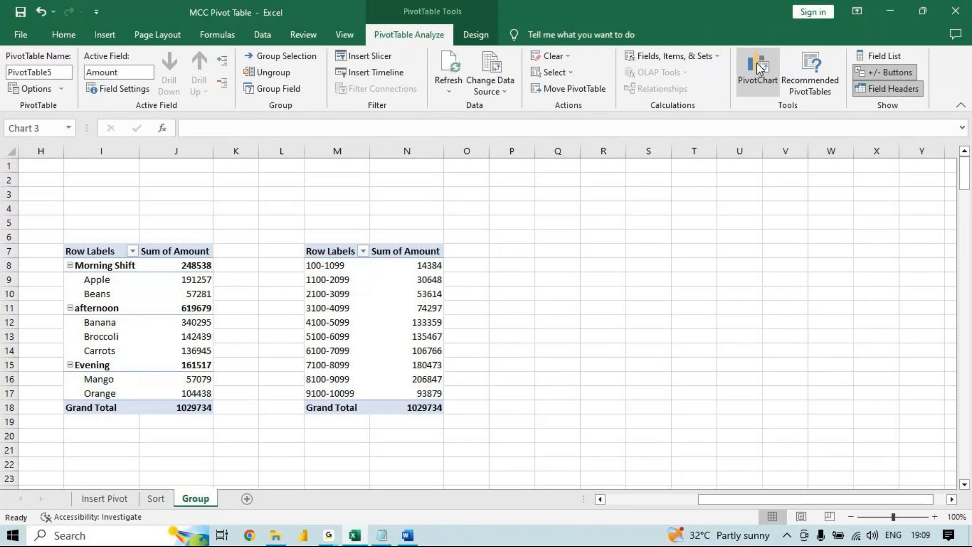
pyautogui.click(878, 241)
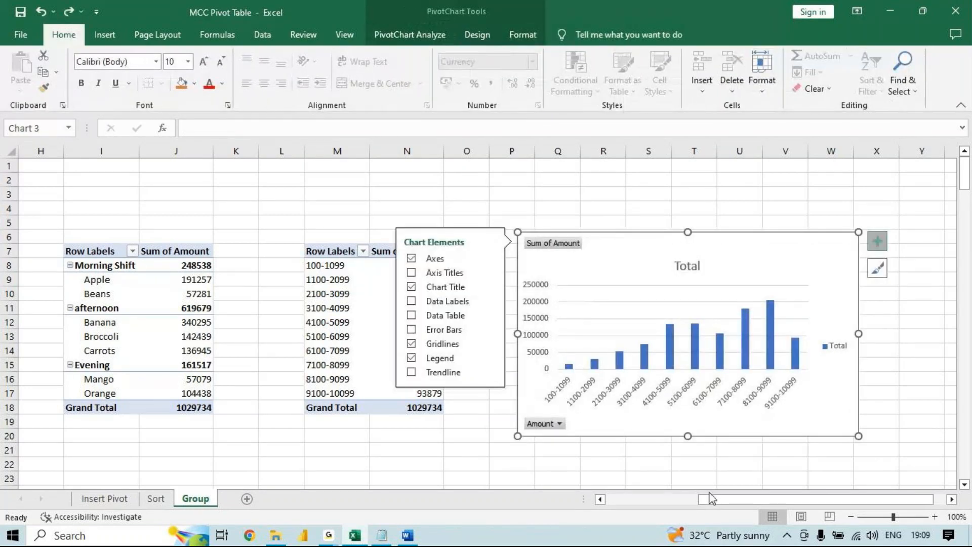
# - Insert a pivot table from the sales data range A1:F214, placed in the existing Group worksheet at cell AA6
pyautogui.moveTo(712, 498); pyautogui.dragTo(619, 499)
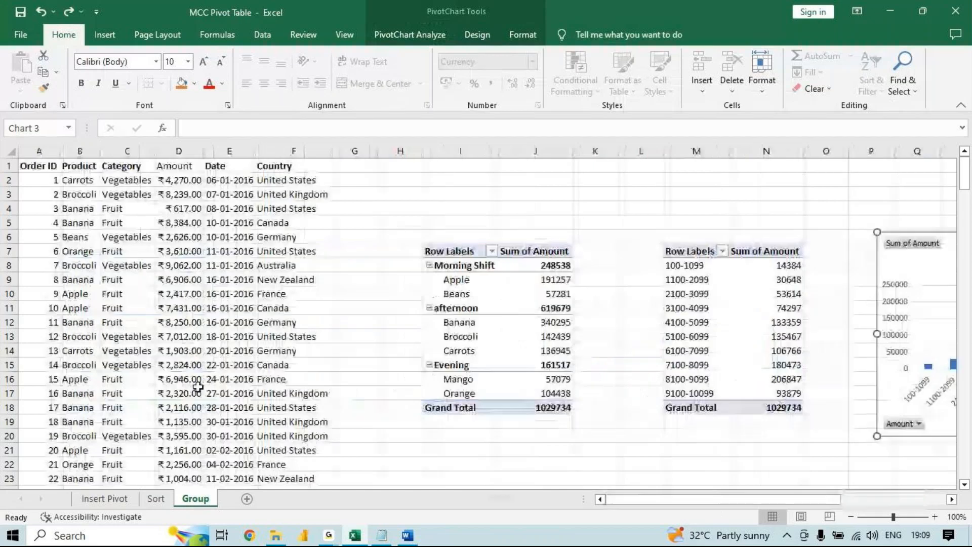
pyautogui.click(134, 245)
pyautogui.click(105, 34)
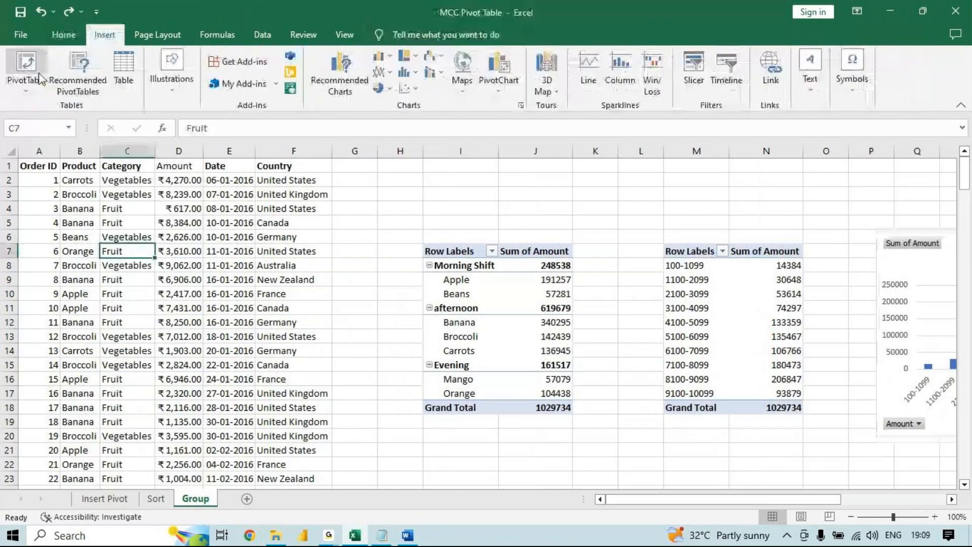
pyautogui.click(41, 78)
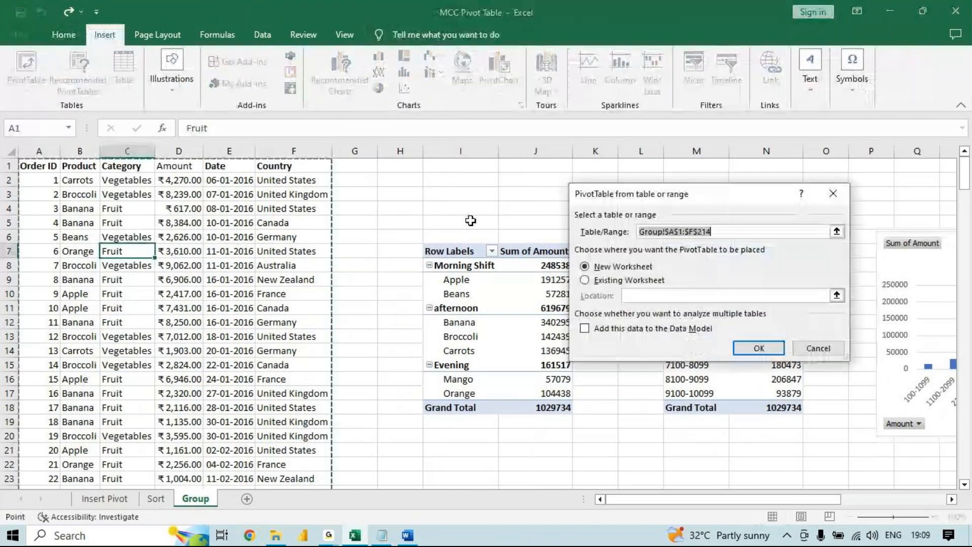
pyautogui.click(612, 288)
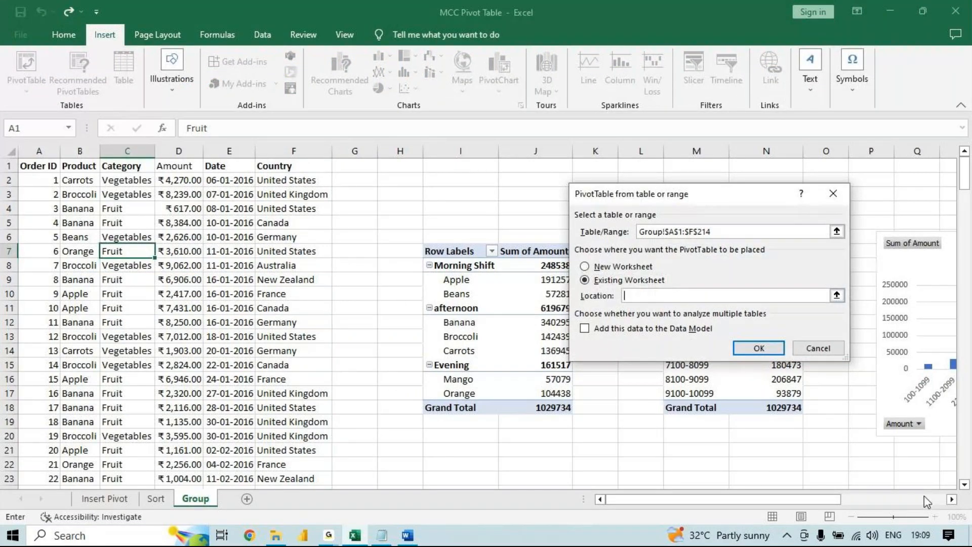
pyautogui.click(951, 499)
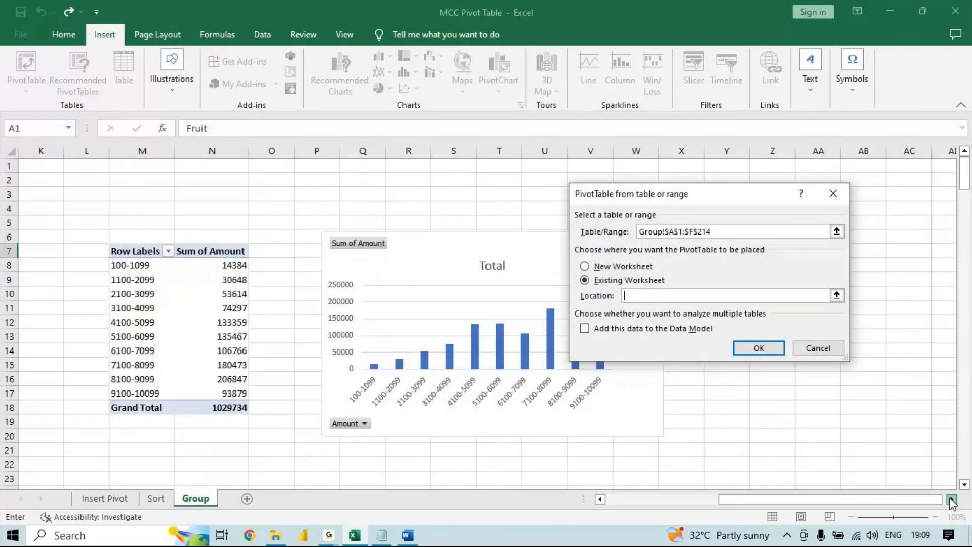
pyautogui.click(951, 500)
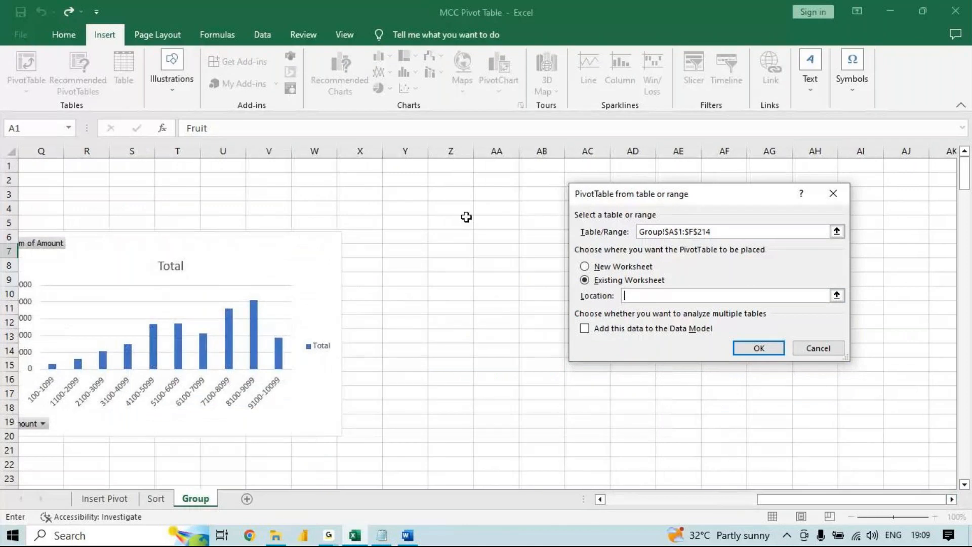
pyautogui.click(482, 240)
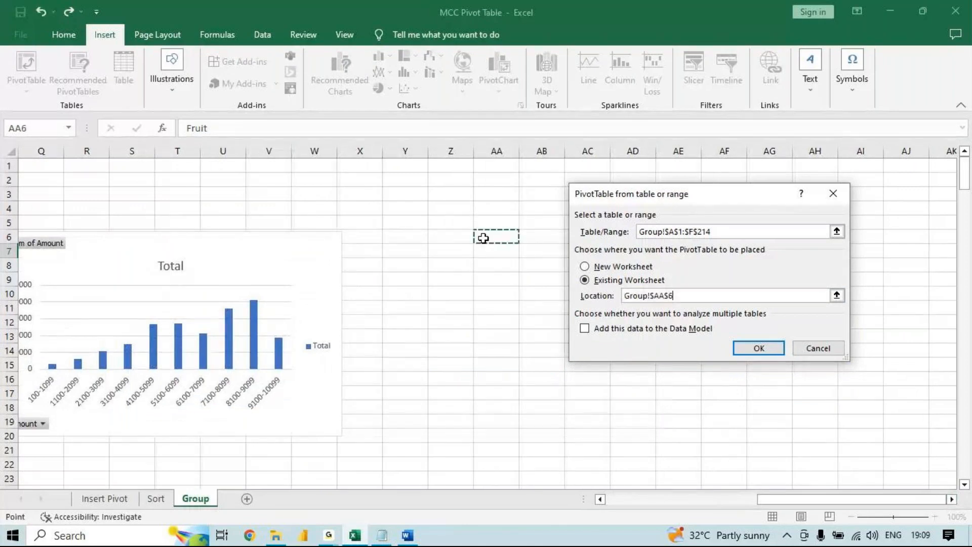
pyautogui.click(758, 348)
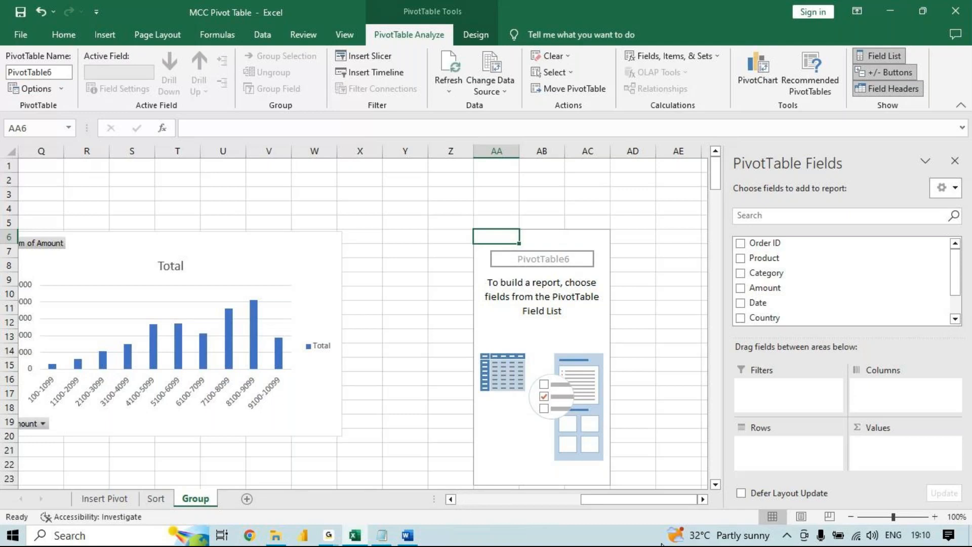
# - Add the Date field to Rows and the Amount field to Values of the new pivot table
pyautogui.moveTo(764, 303); pyautogui.dragTo(796, 460)
pyautogui.moveTo(786, 293); pyautogui.dragTo(924, 448)
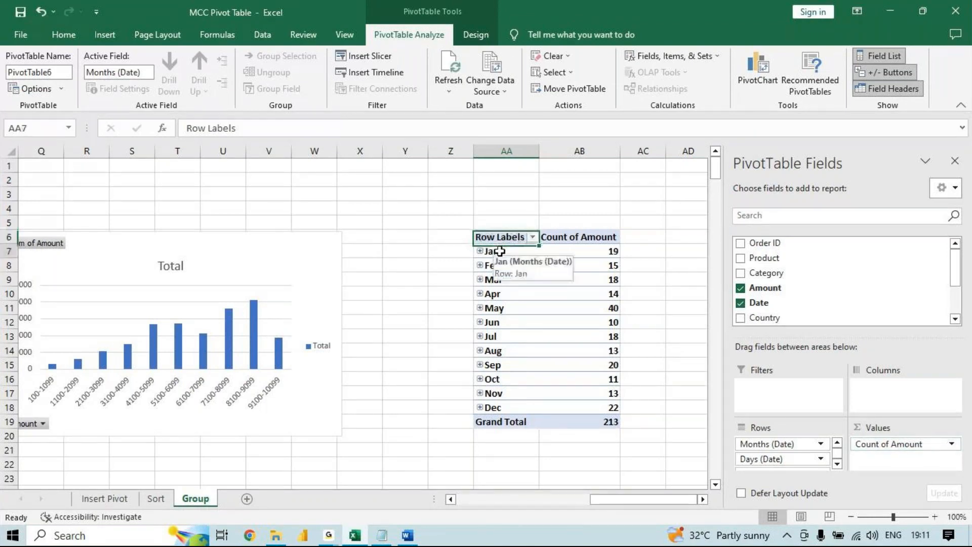
# - Expand Jan and its 06-Jan entry to examine the daily amount counts, and collapse Jan again
pyautogui.click(499, 250)
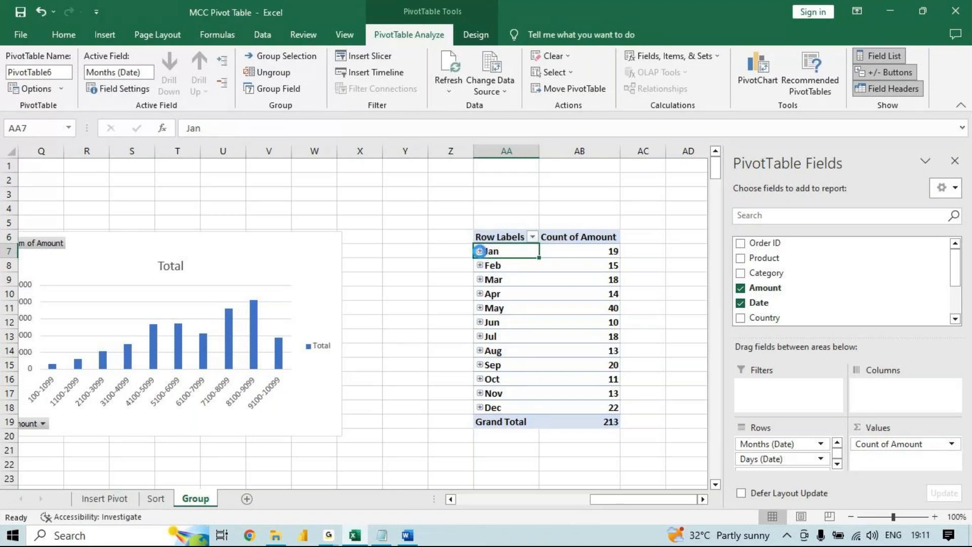
pyautogui.click(480, 251)
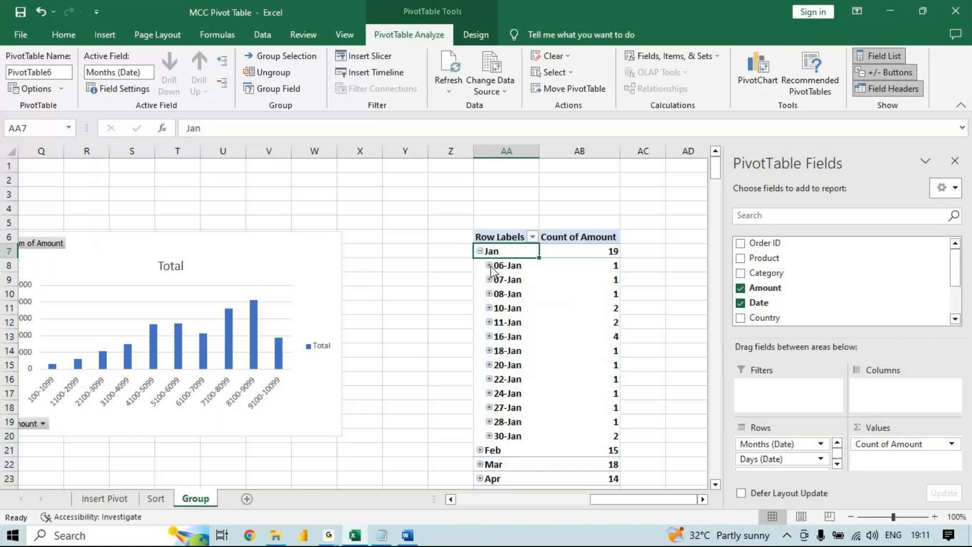
pyautogui.click(488, 265)
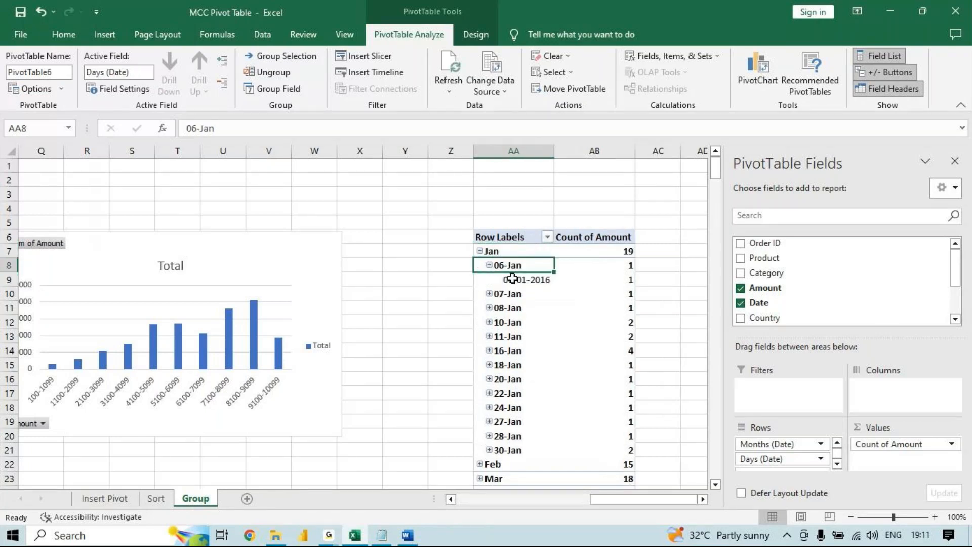
pyautogui.click(512, 278)
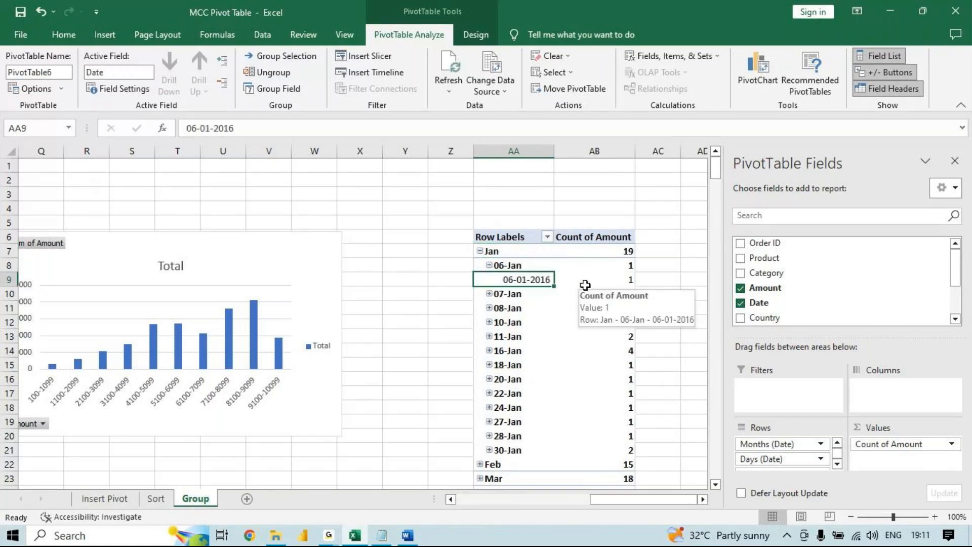
pyautogui.moveTo(626, 251); pyautogui.dragTo(628, 407)
pyautogui.moveTo(715, 190); pyautogui.dragTo(715, 181)
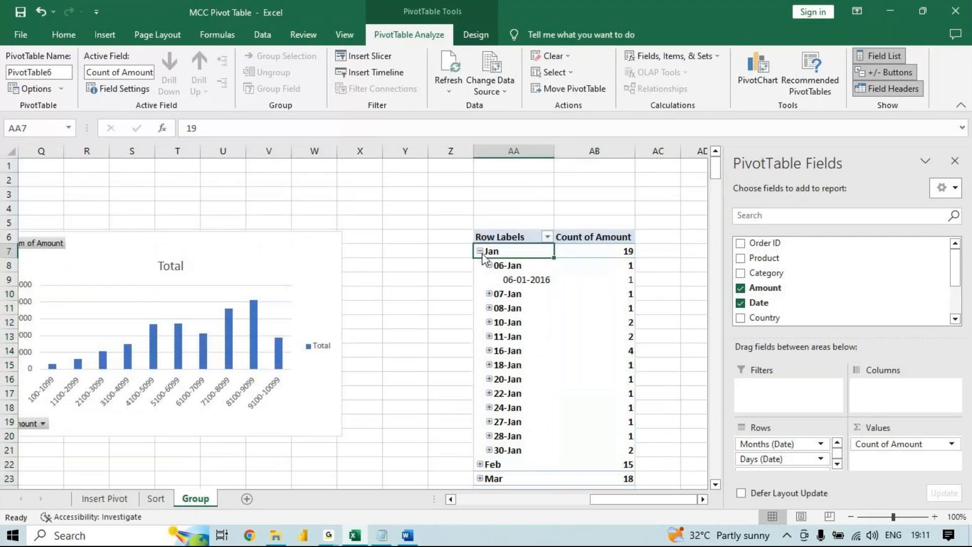
pyautogui.click(481, 251)
pyautogui.click(575, 250)
pyautogui.rightClick(577, 255)
pyautogui.click(536, 273)
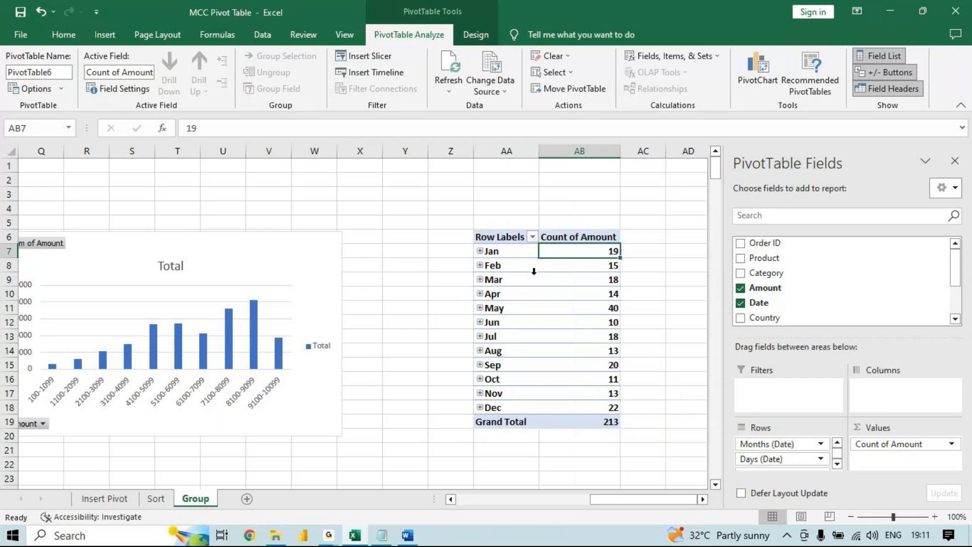
pyautogui.click(599, 235)
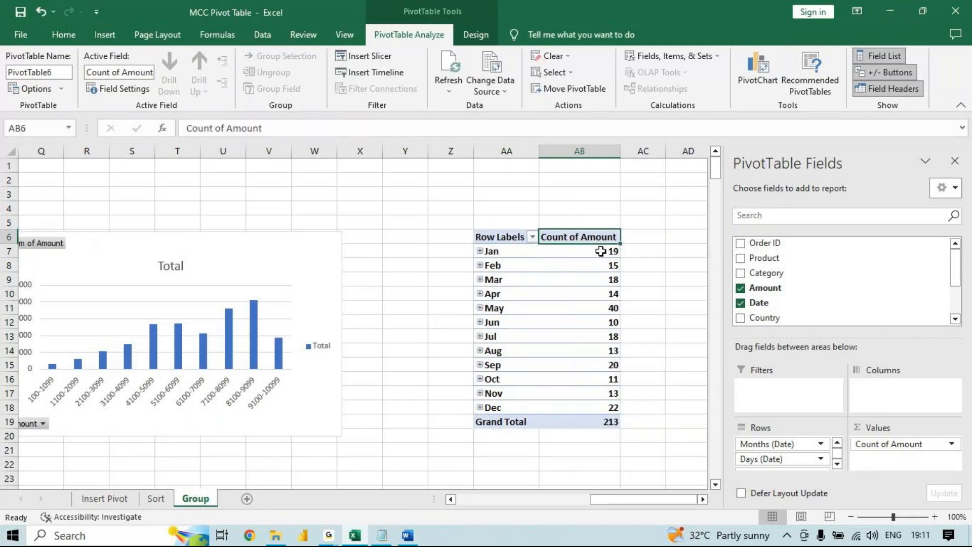
pyautogui.rightClick(600, 251)
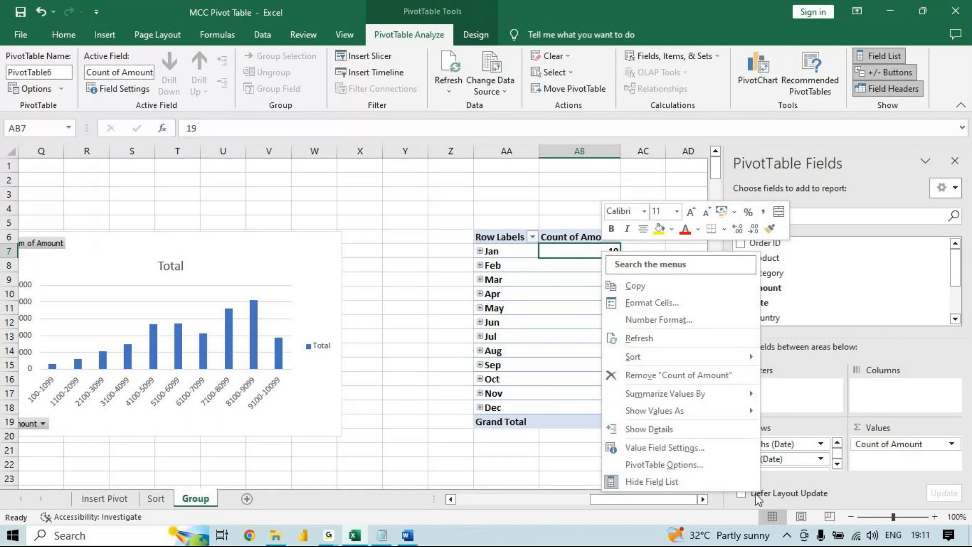
pyautogui.moveTo(743, 399)
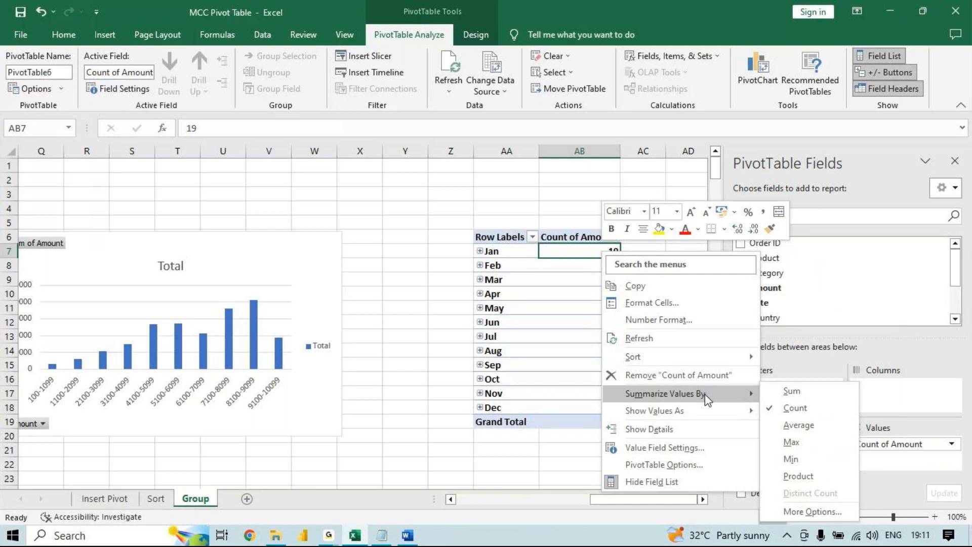
pyautogui.click(561, 253)
pyautogui.rightClick(563, 258)
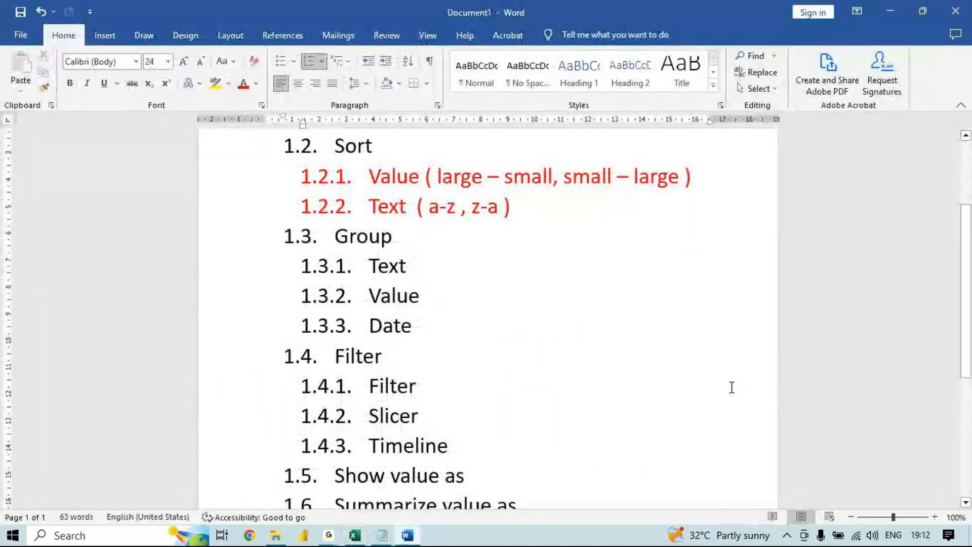
# - Switch to the Word outline and colour item 1.6, "Summarize value as", red
pyautogui.moveTo(968, 311); pyautogui.dragTo(968, 370)
pyautogui.moveTo(554, 395); pyautogui.dragTo(321, 399)
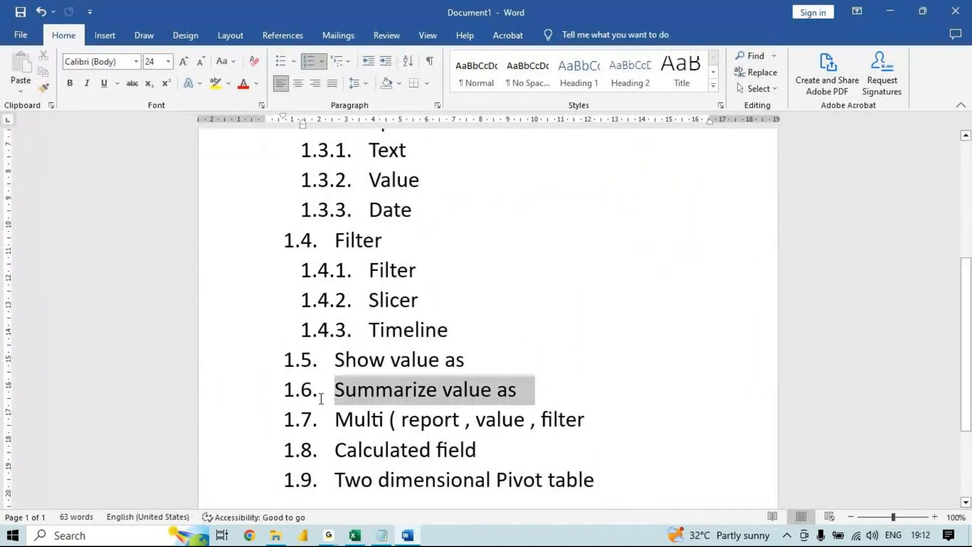
pyautogui.click(242, 84)
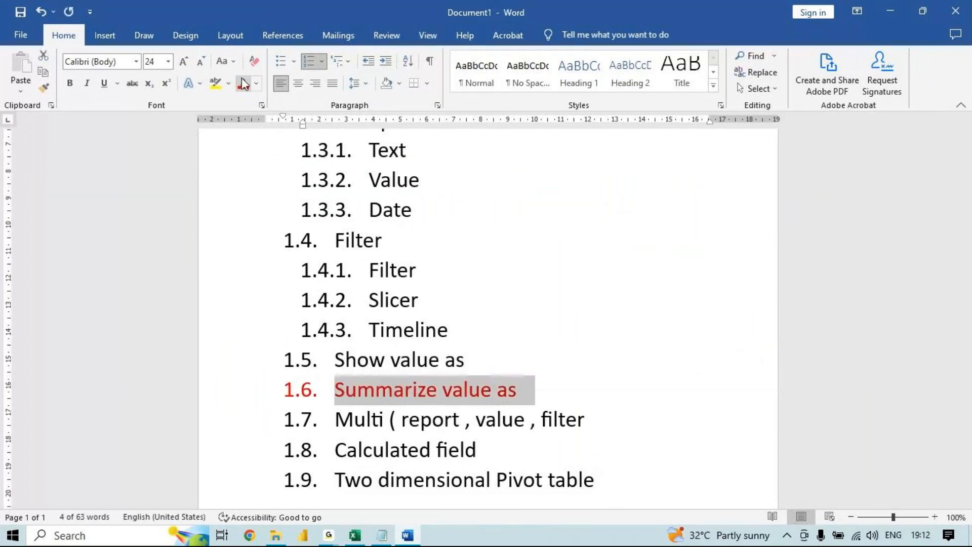
# - Return to the Excel workbook and summarize the pivot table's Amount values by Sum instead of Count
pyautogui.hotkey('alt', 'Tab')
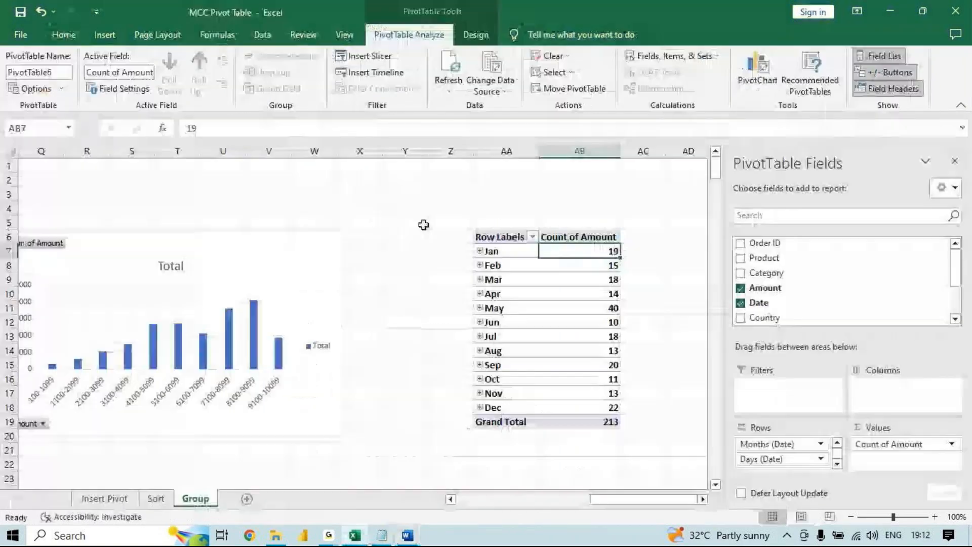
pyautogui.rightClick(600, 250)
pyautogui.moveTo(678, 393)
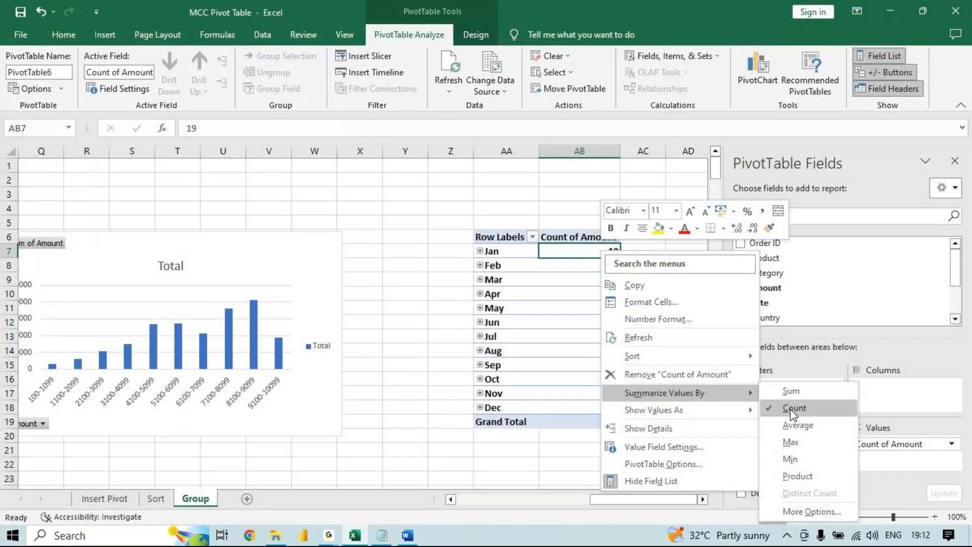
pyautogui.click(791, 391)
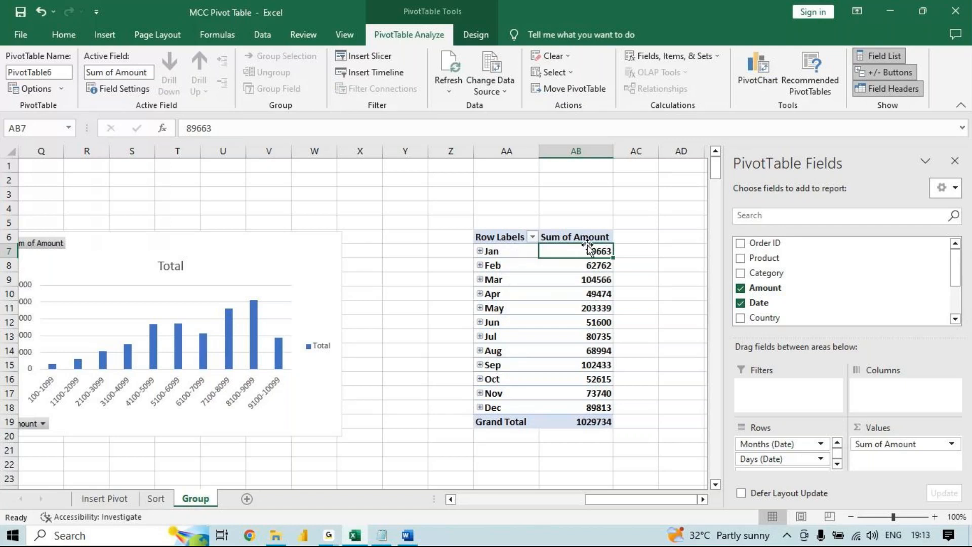
pyautogui.moveTo(589, 237); pyautogui.dragTo(598, 409)
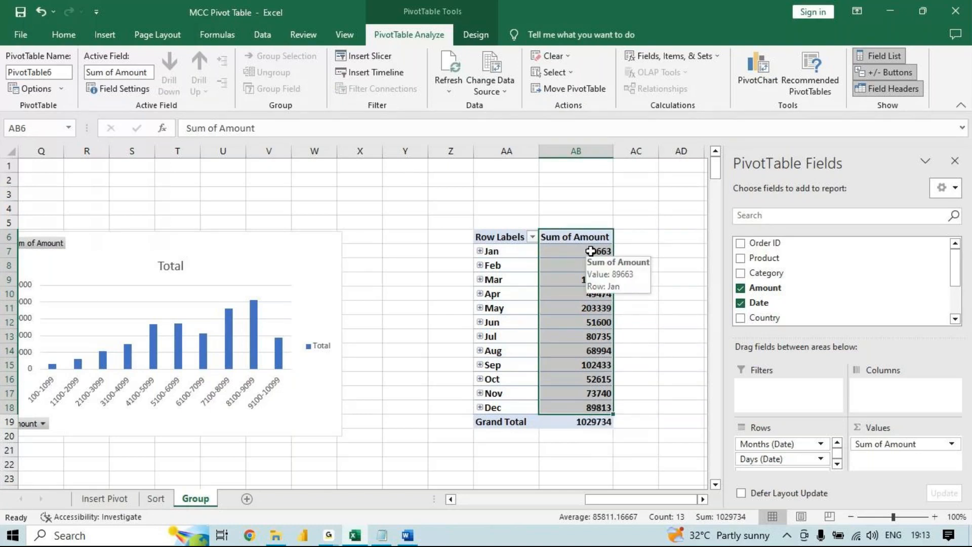
pyautogui.click(582, 236)
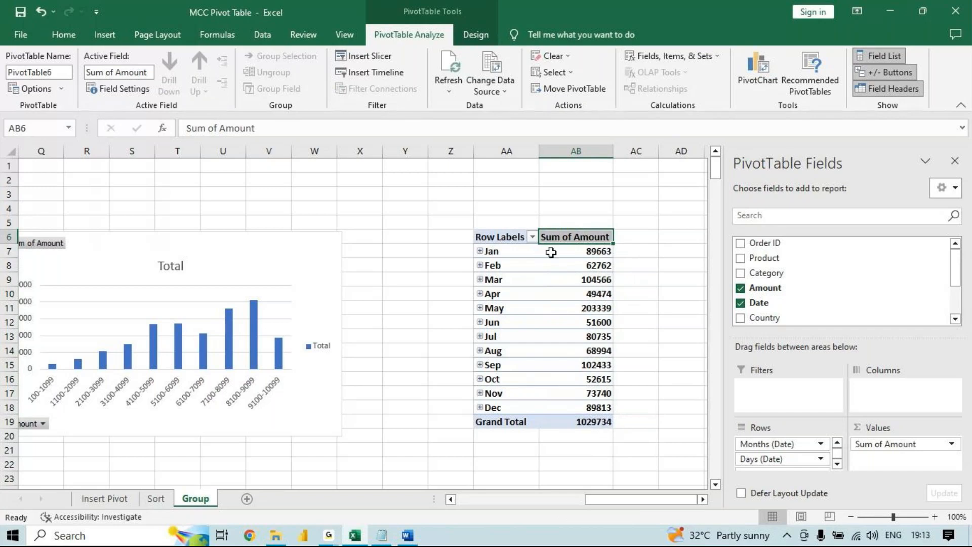
# - Regroup the pivot table's dates by Months and Quarters, leaving Days out of the grouping
pyautogui.click(500, 266)
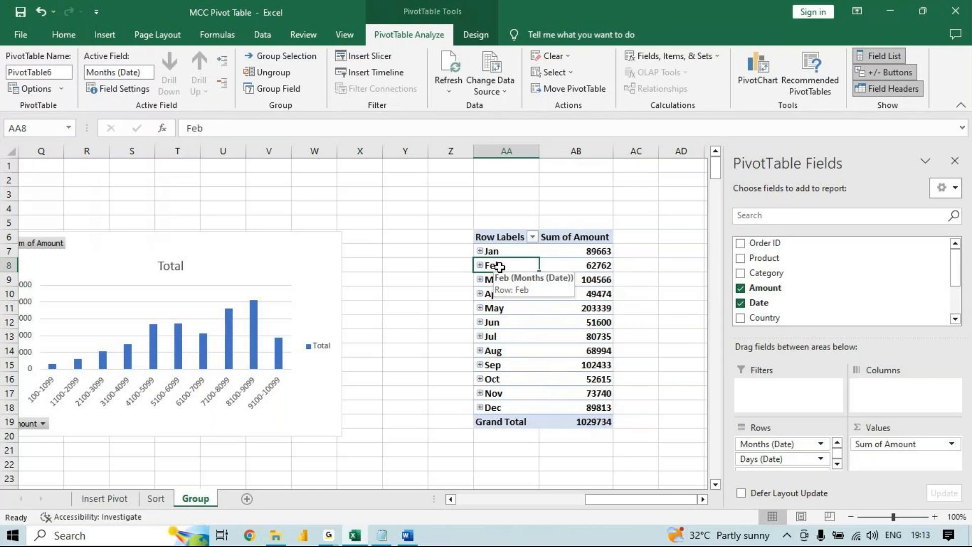
pyautogui.rightClick(499, 266)
pyautogui.press('Escape')
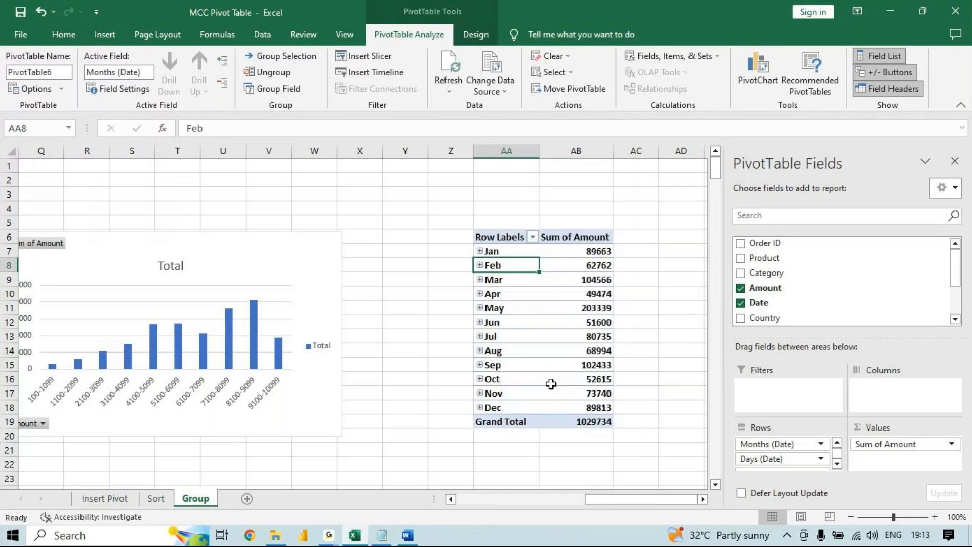
pyautogui.hotkey('alt', 'shift', 'Right')
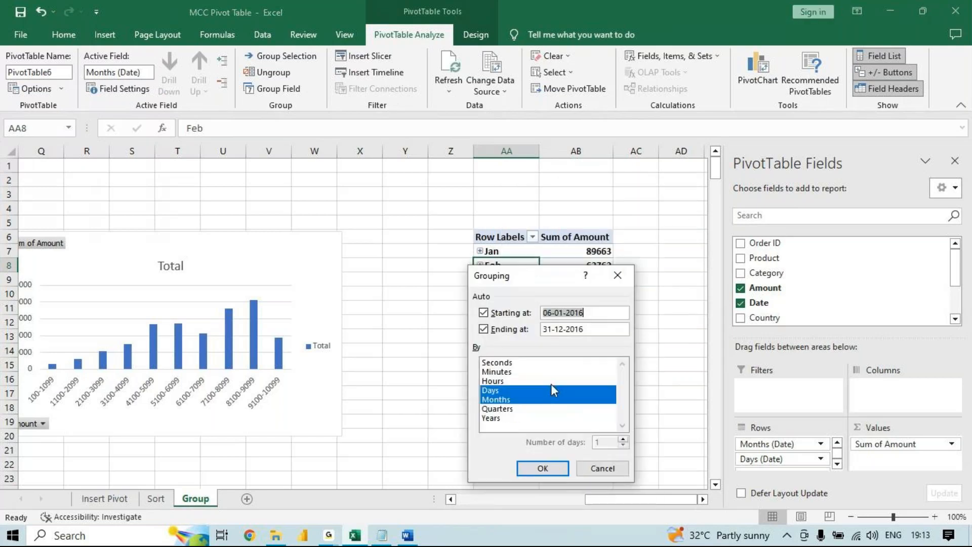
pyautogui.click(530, 401)
pyautogui.click(528, 400)
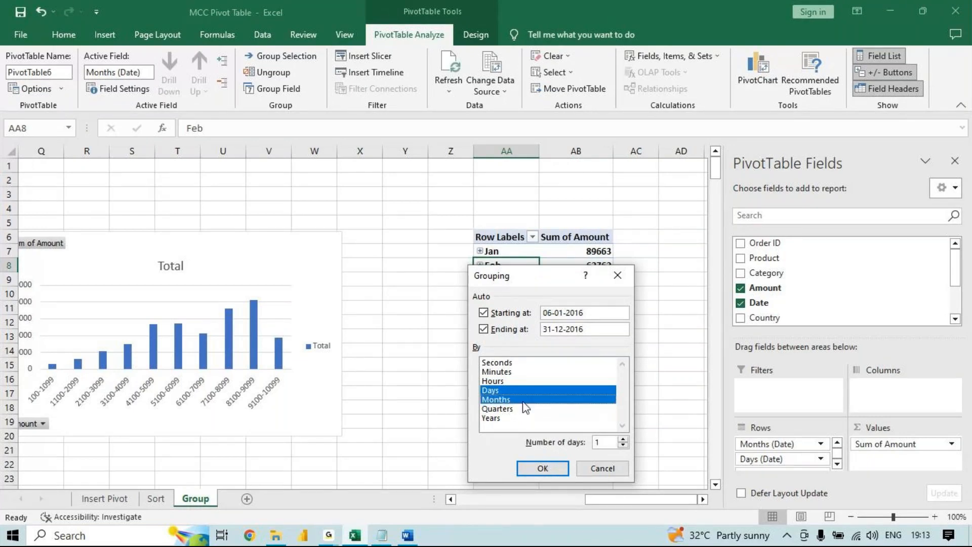
pyautogui.click(524, 409)
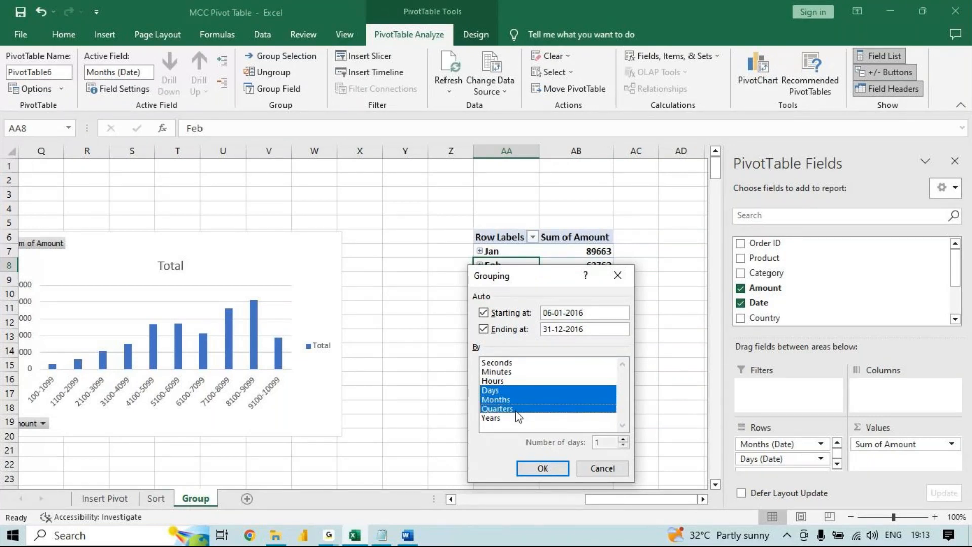
pyautogui.click(521, 410)
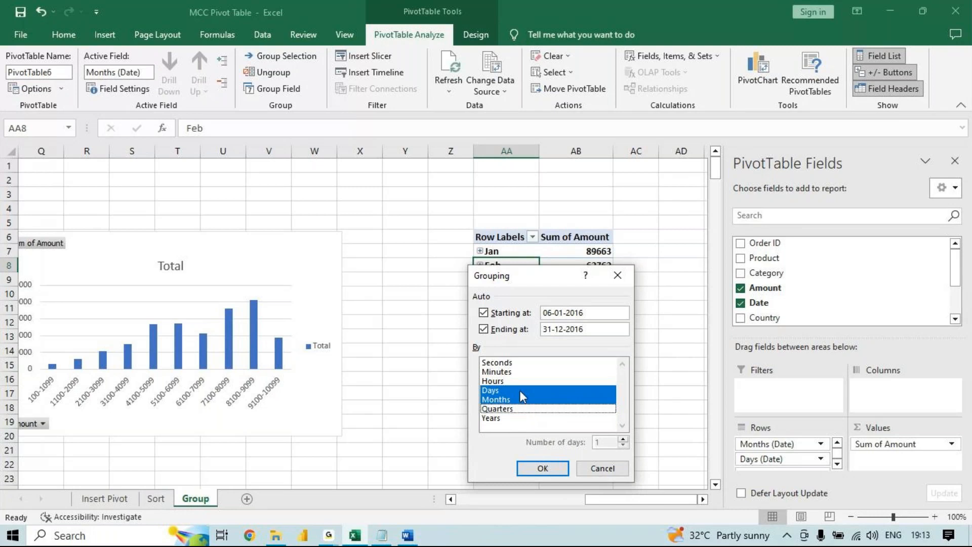
pyautogui.click(519, 389)
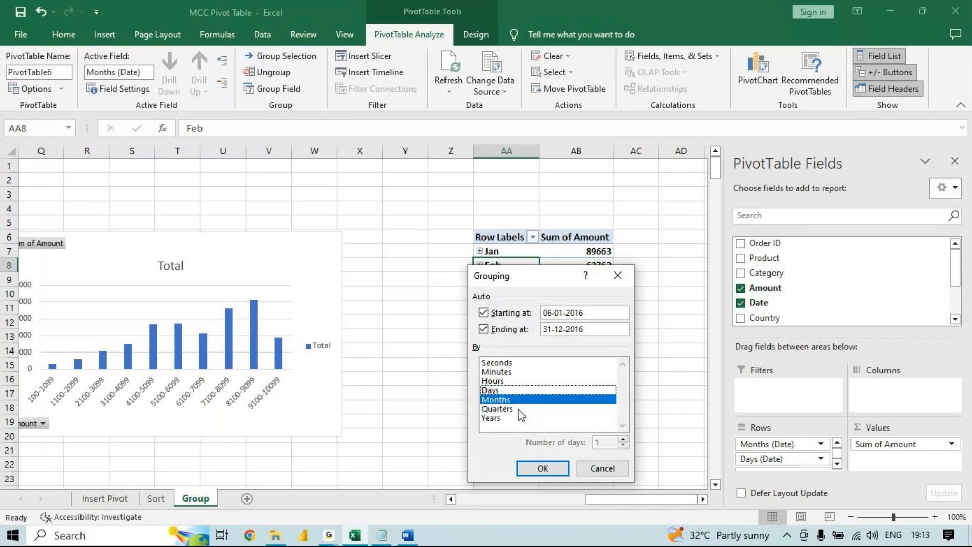
pyautogui.click(519, 409)
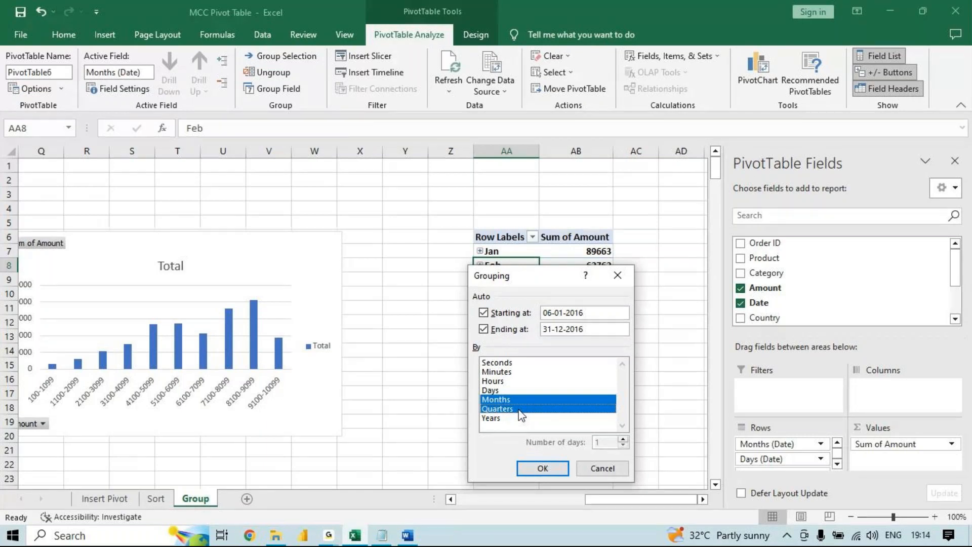
pyautogui.click(535, 392)
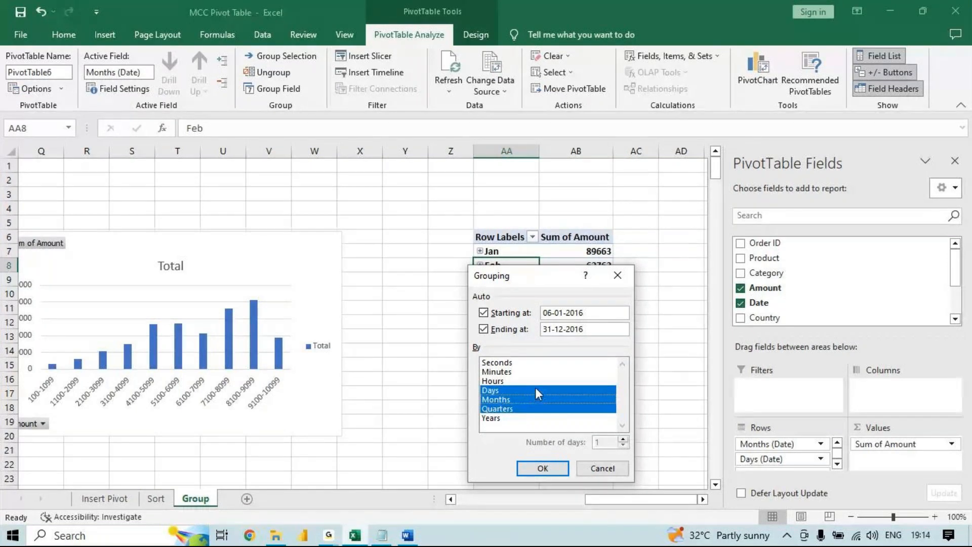
pyautogui.click(535, 388)
pyautogui.click(562, 470)
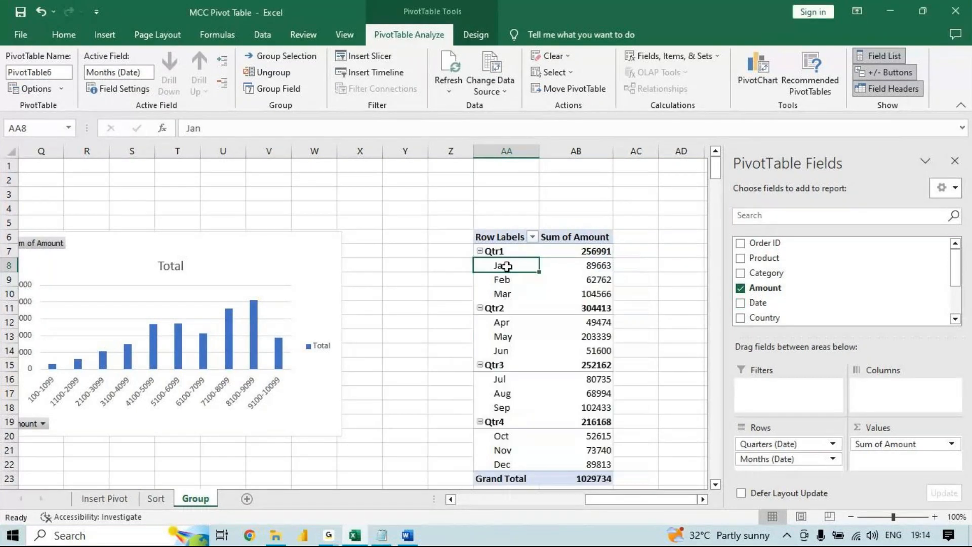
# - Examine the Qtr1 months against their quarter total, and look over the months under Qtr2
pyautogui.click(512, 251)
pyautogui.moveTo(512, 266); pyautogui.dragTo(586, 295)
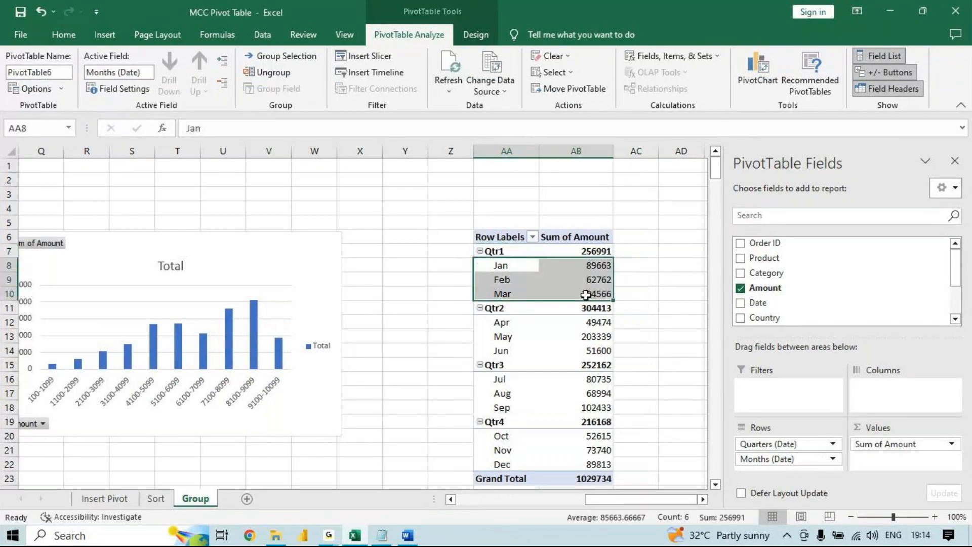
pyautogui.click(594, 250)
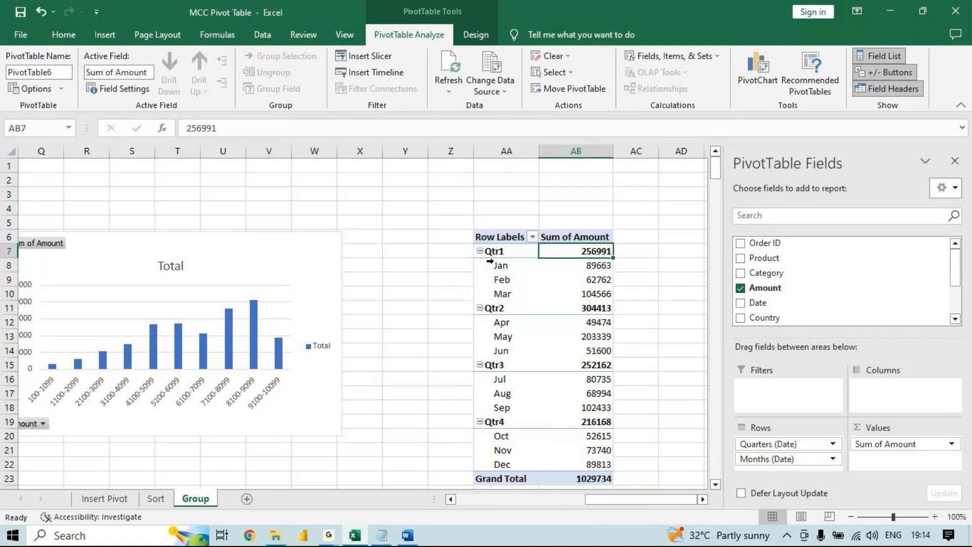
pyautogui.click(521, 306)
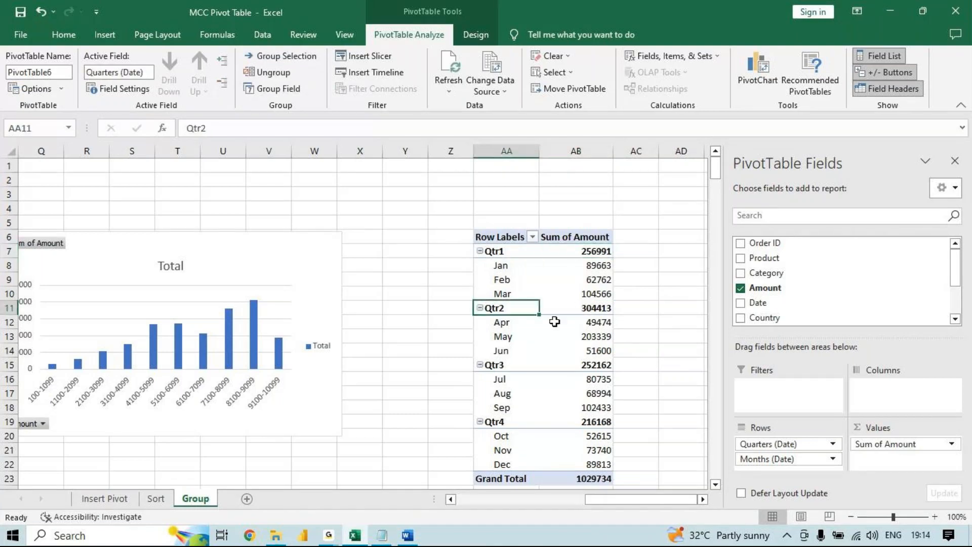
pyautogui.moveTo(506, 323); pyautogui.dragTo(577, 378)
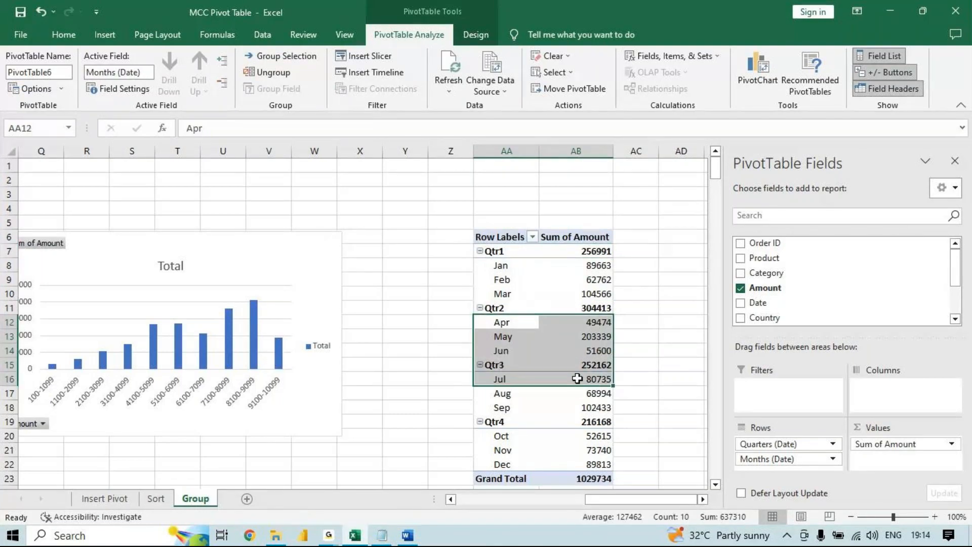
# - Add Days to the date grouping alongside Months and Quarters
pyautogui.rightClick(503, 295)
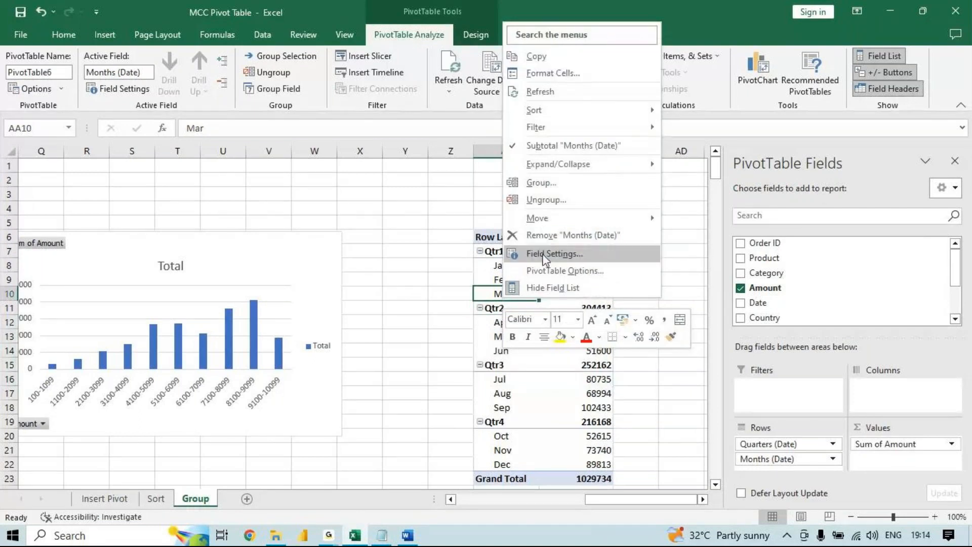
pyautogui.click(541, 182)
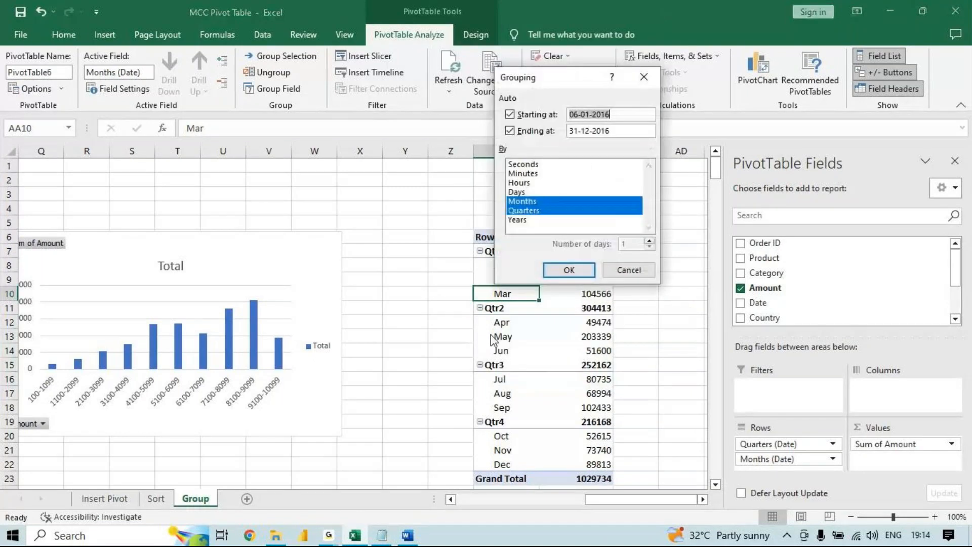
pyautogui.click(529, 192)
pyautogui.click(582, 271)
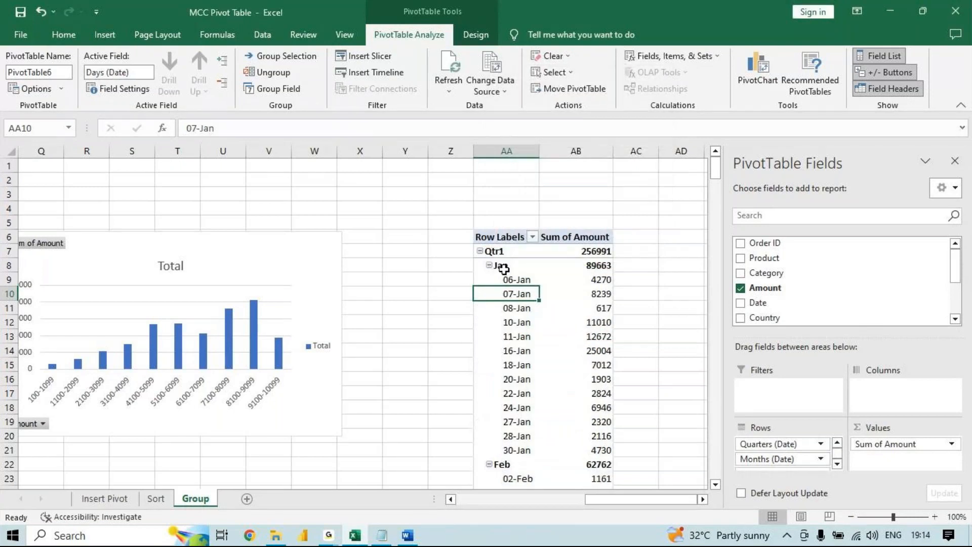
# - Remove Days from the date grouping, keeping only Months and Quarters
pyautogui.moveTo(715, 172)
pyautogui.mouseDown()
pyautogui.moveTo(730, 234)
pyautogui.moveTo(725, 162)
pyautogui.mouseUp()
pyautogui.click(509, 264)
pyautogui.rightClick(511, 264)
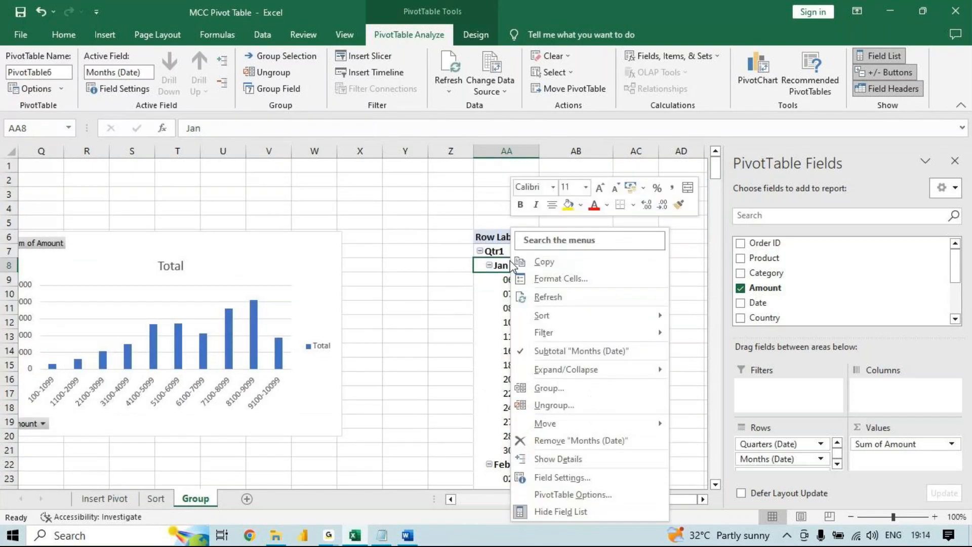
pyautogui.click(582, 389)
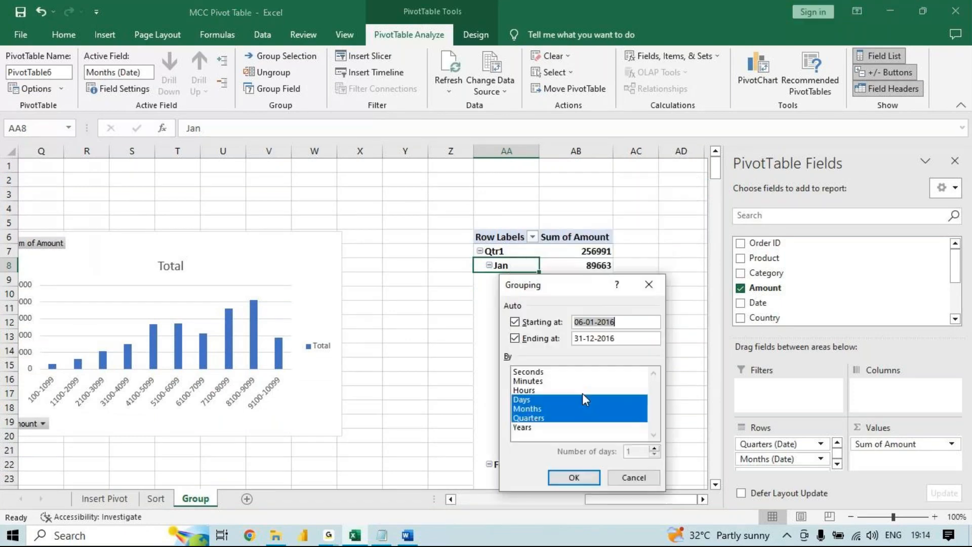
pyautogui.click(576, 403)
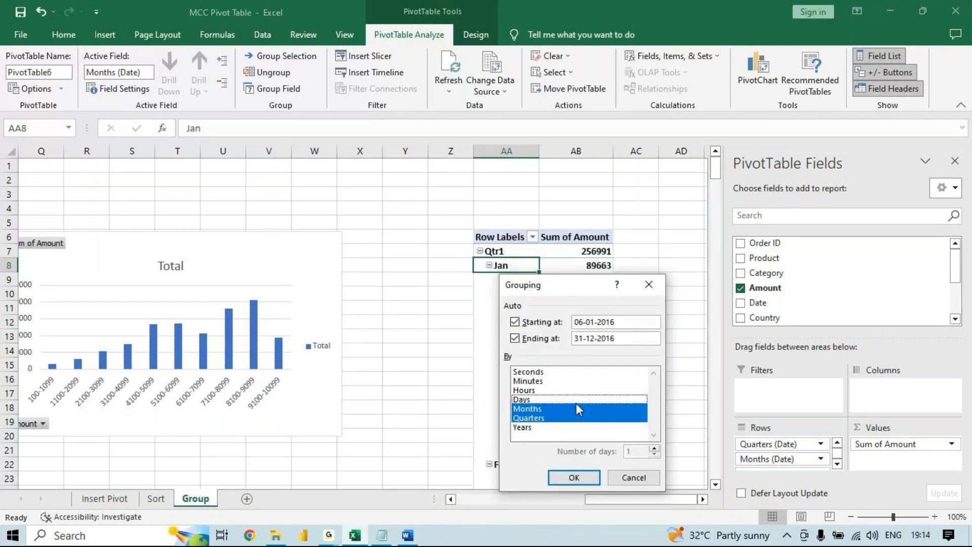
pyautogui.click(595, 478)
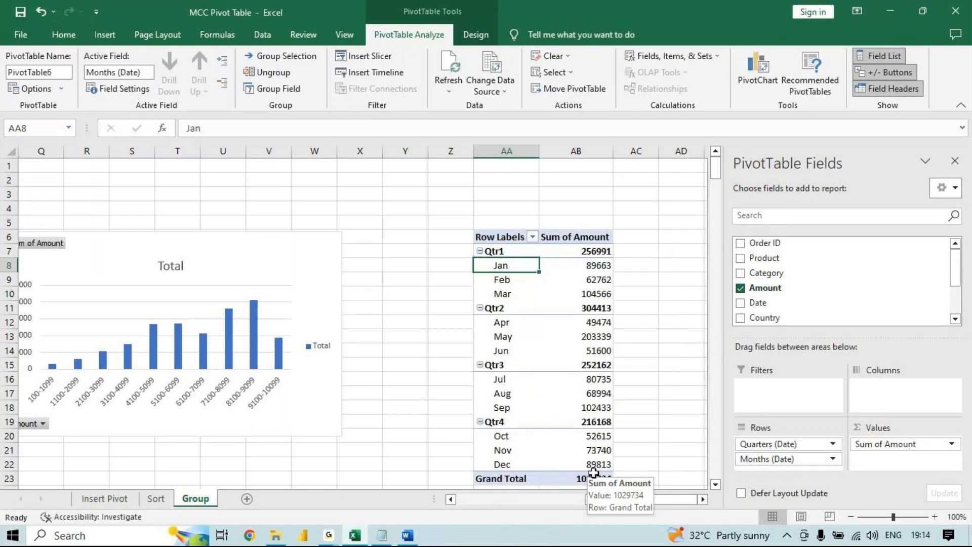
# - Collapse and re-expand Qtr1, and check its grouping settings without changing them
pyautogui.click(480, 251)
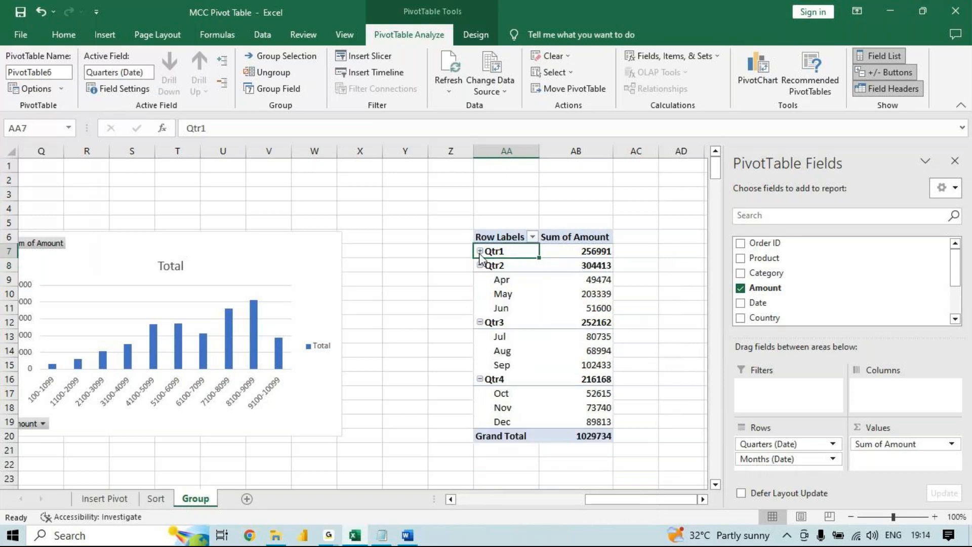
pyautogui.click(479, 251)
pyautogui.rightClick(481, 257)
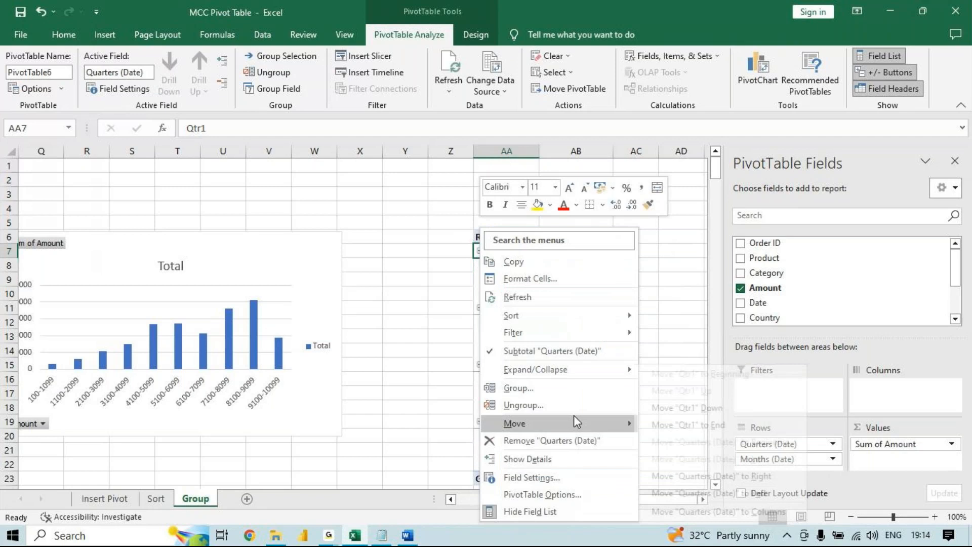
pyautogui.click(588, 393)
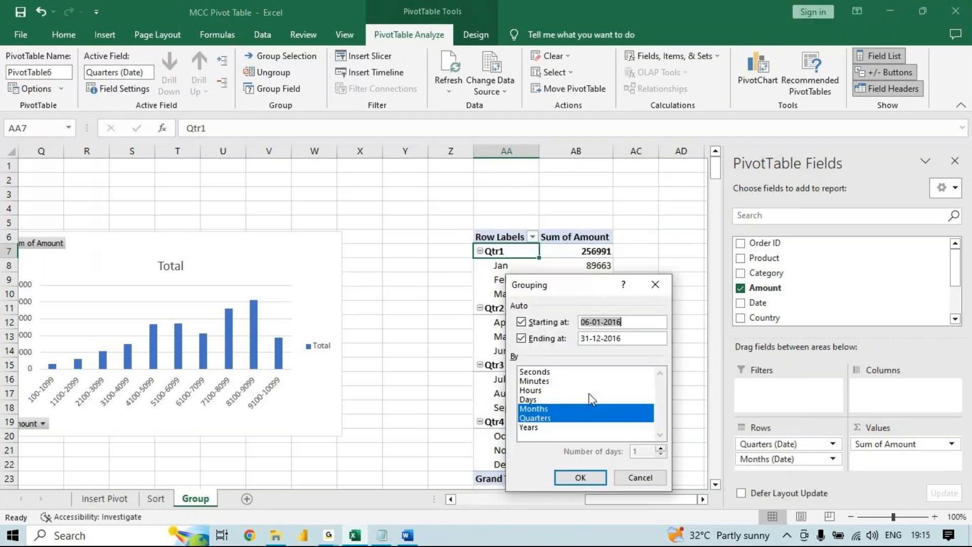
pyautogui.click(655, 285)
# - Collapse the entire Quarters field and expand it again, twice in a row
pyautogui.moveTo(521, 254); pyautogui.dragTo(505, 464)
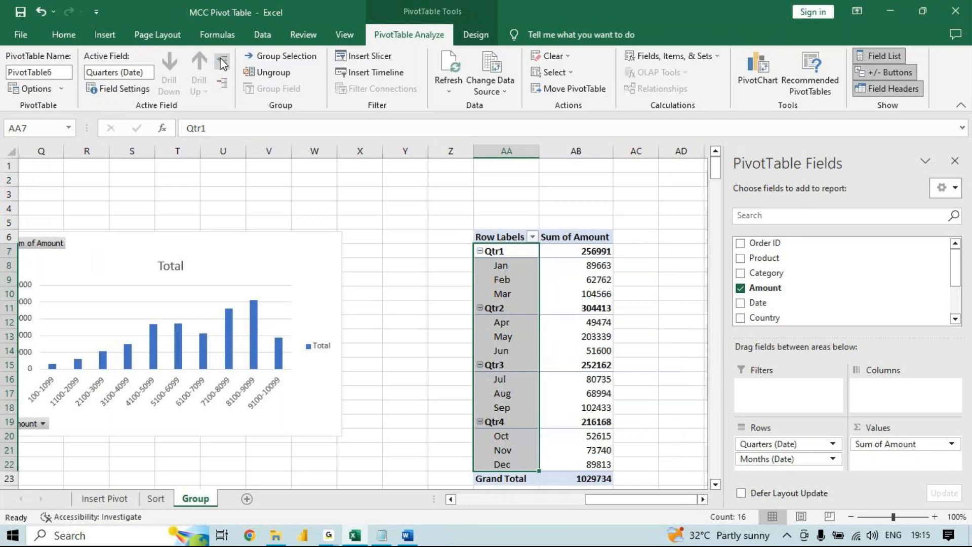
pyautogui.click(225, 84)
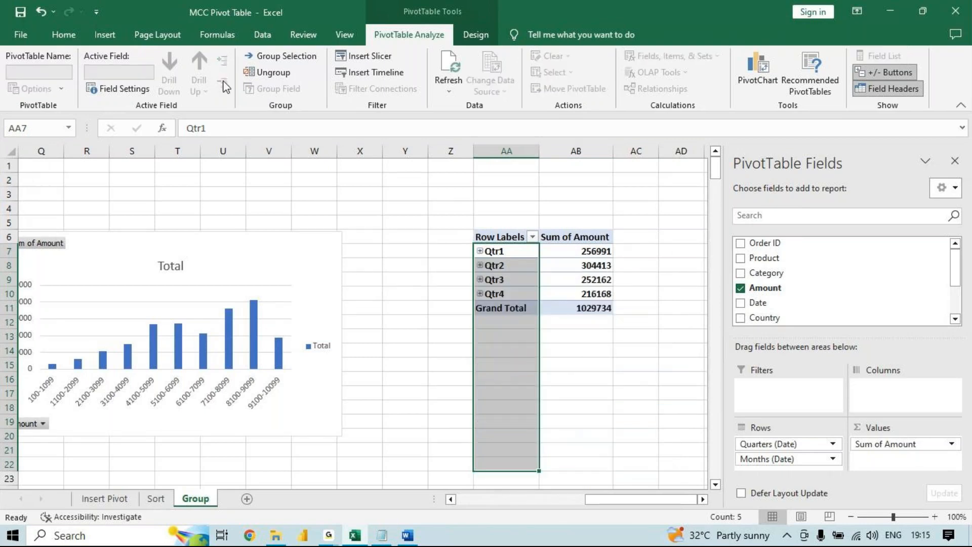
pyautogui.moveTo(514, 253); pyautogui.dragTo(512, 294)
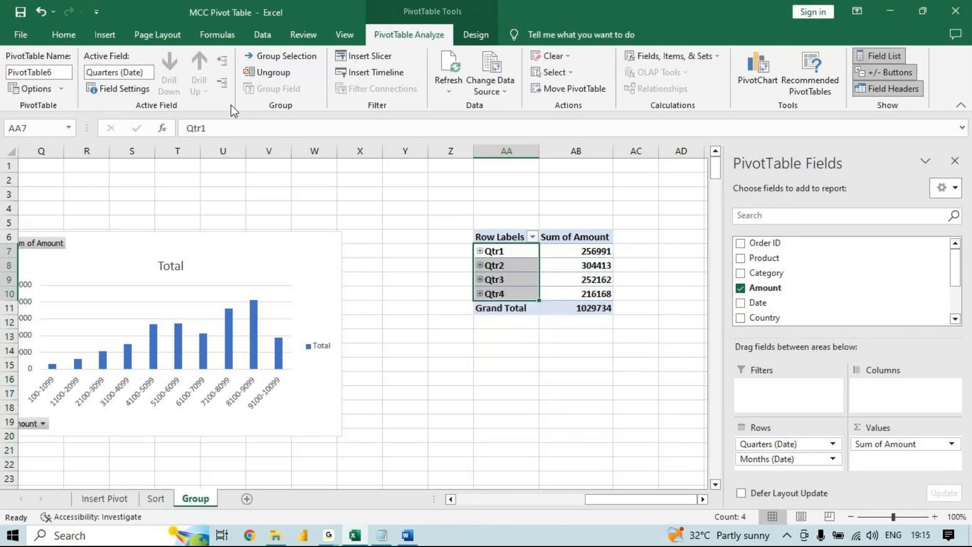
pyautogui.click(226, 65)
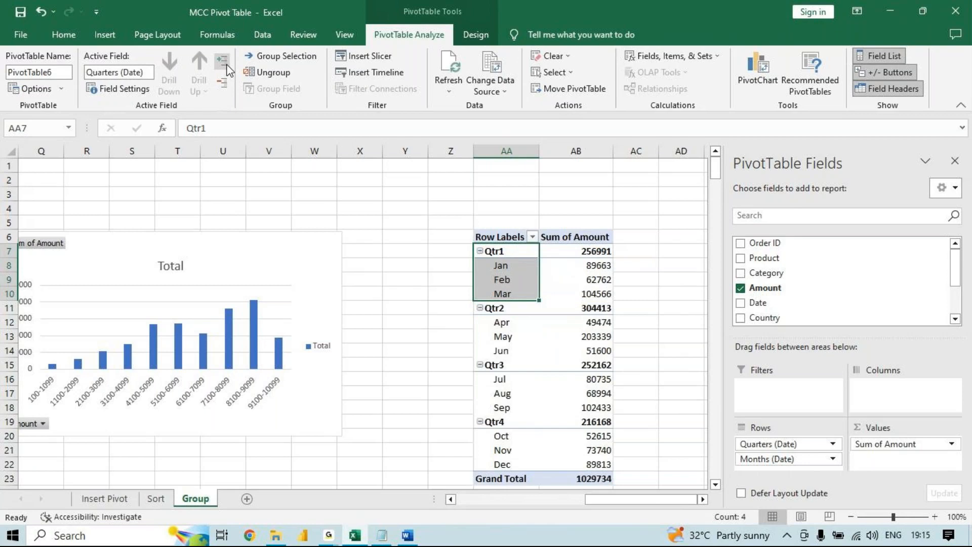
pyautogui.click(224, 83)
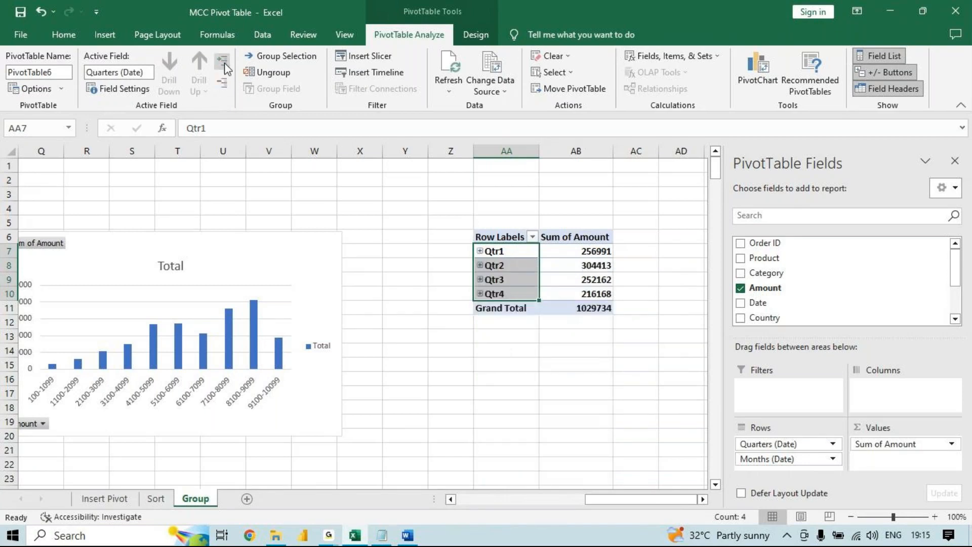
pyautogui.click(223, 60)
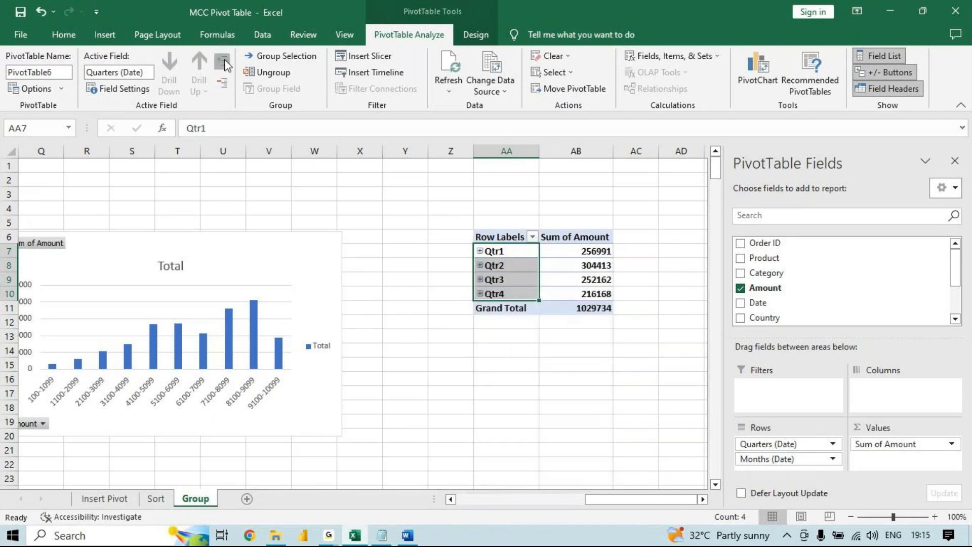
# - Collapse Qtr1, Qtr2, Qtr3 and Qtr4 one by one to hide their months
pyautogui.click(479, 252)
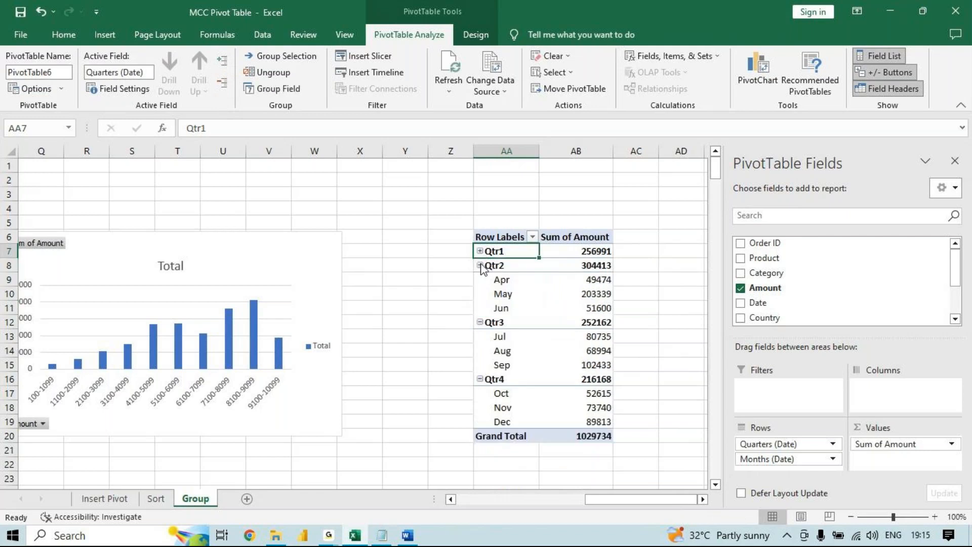
pyautogui.click(480, 266)
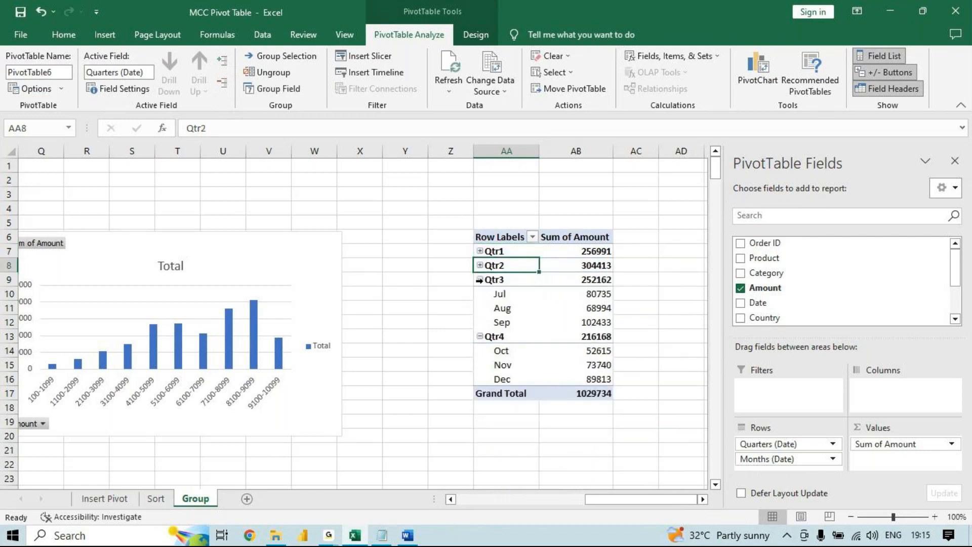
pyautogui.click(482, 284)
pyautogui.click(480, 280)
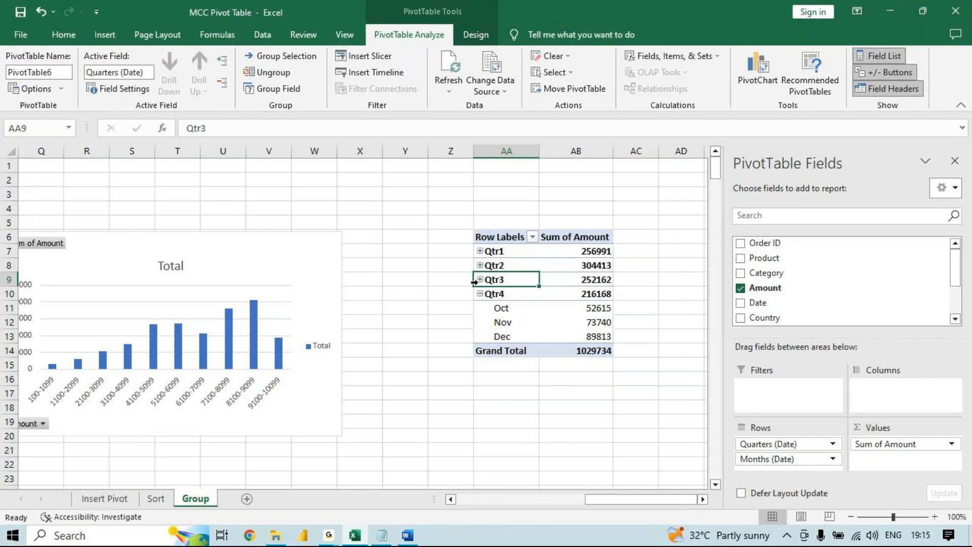
pyautogui.click(479, 294)
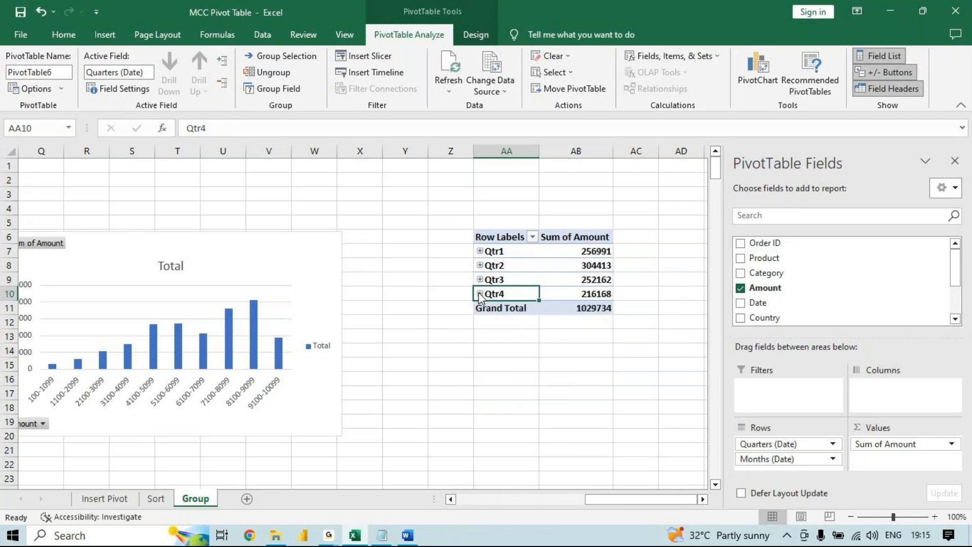
# - Expand Qtr1 to show its months, and select the quarter labels
pyautogui.click(478, 250)
pyautogui.moveTo(496, 264)
pyautogui.mouseDown()
pyautogui.moveTo(515, 349)
pyautogui.moveTo(510, 276)
pyautogui.mouseUp()
pyautogui.click(506, 246)
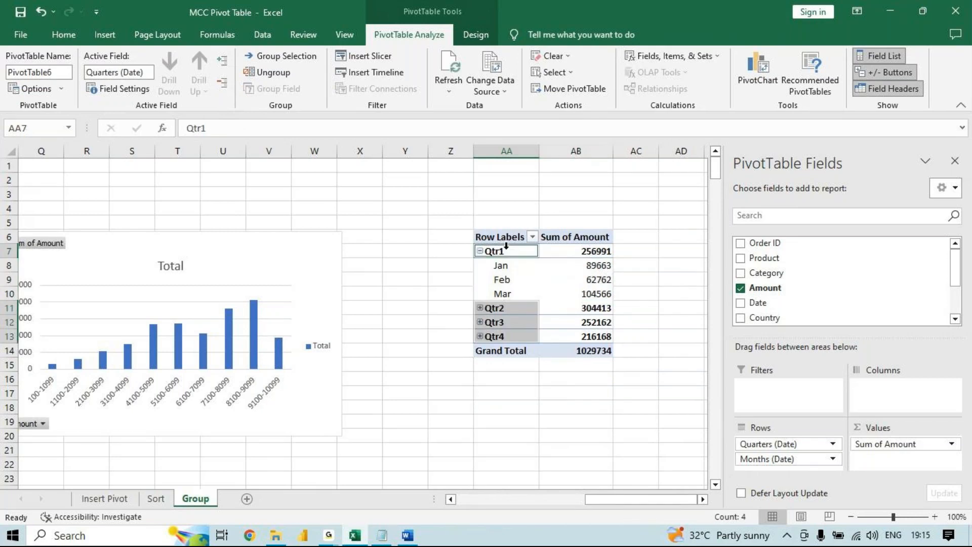
# - Expand the entire Quarters field to show all months, and select the month labels under the quarters
pyautogui.click(262, 69)
pyautogui.click(223, 76)
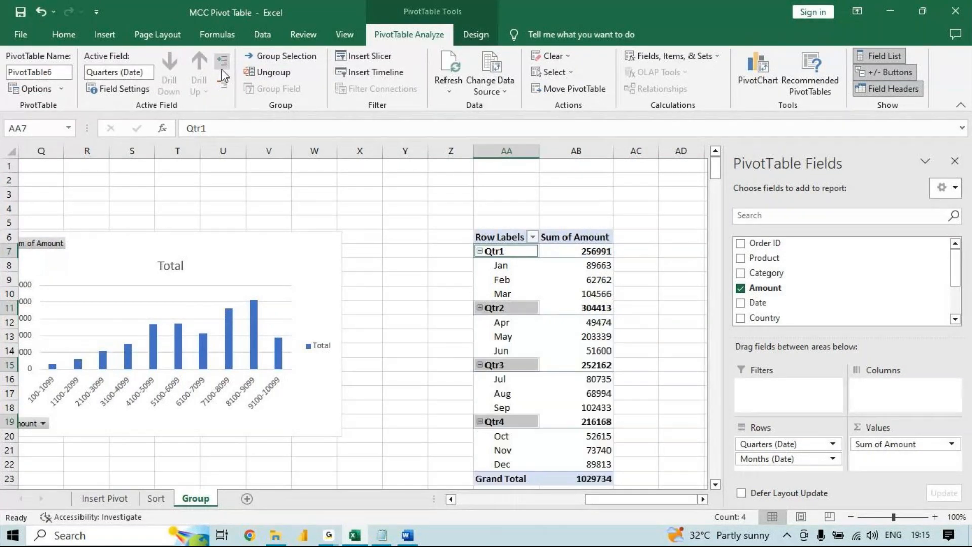
pyautogui.click(551, 308)
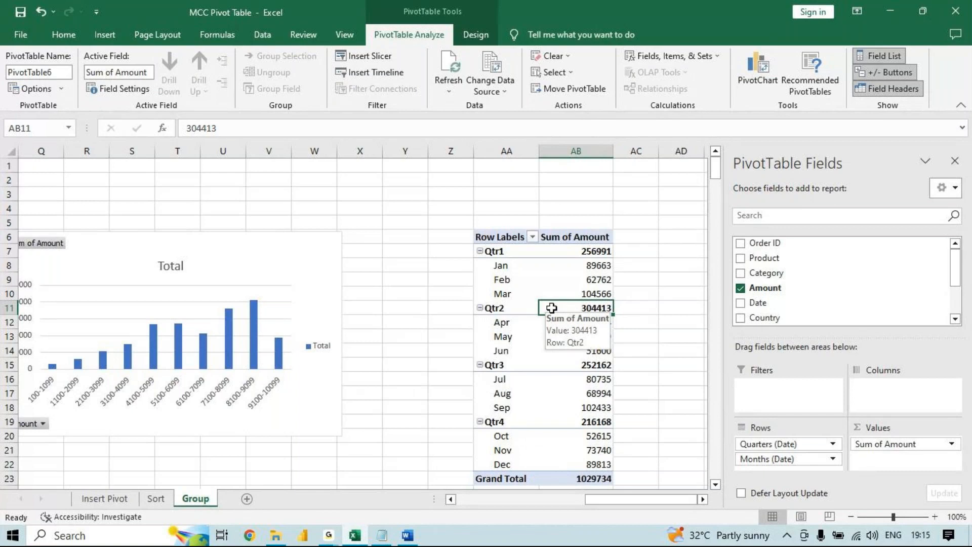
pyautogui.moveTo(509, 250); pyautogui.dragTo(503, 464)
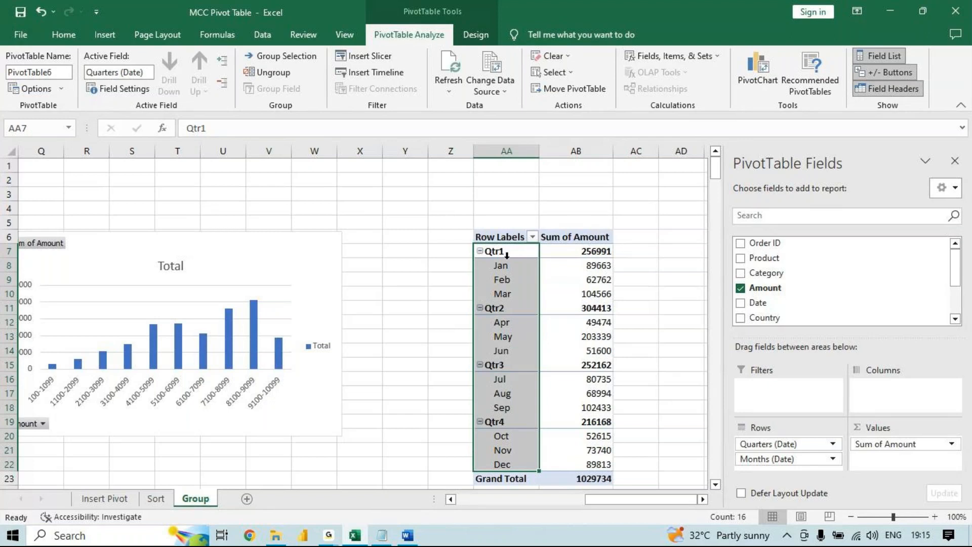
pyautogui.moveTo(506, 253); pyautogui.dragTo(506, 464)
pyautogui.click(224, 65)
pyautogui.click(507, 279)
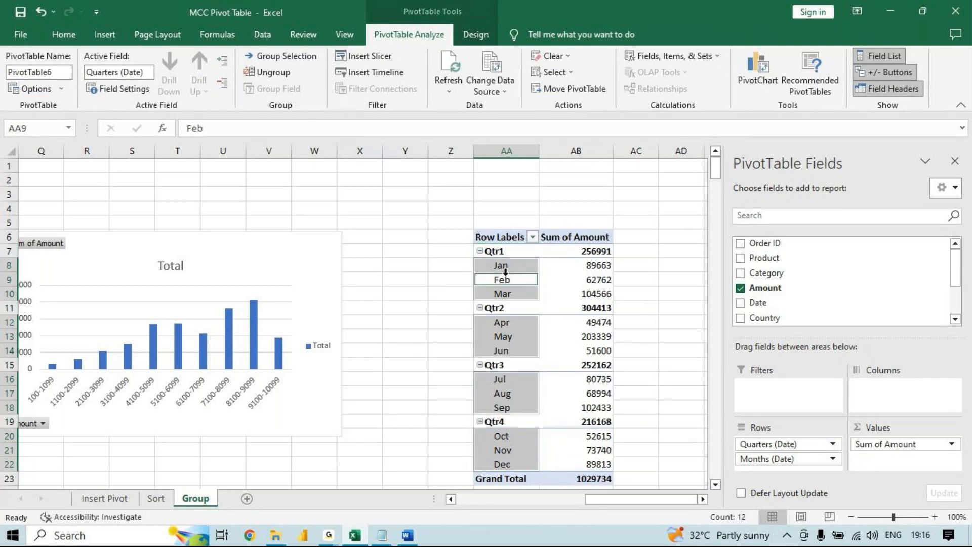
# - Reapply the date grouping by Months and Quarters from the Jan row label
pyautogui.rightClick(508, 280)
pyautogui.press('Escape')
pyautogui.click(498, 266)
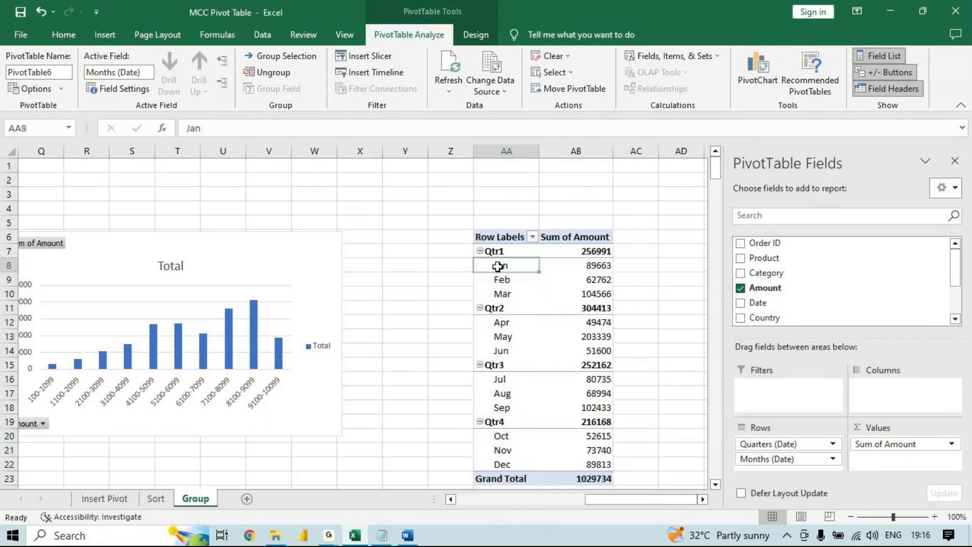
pyautogui.rightClick(497, 266)
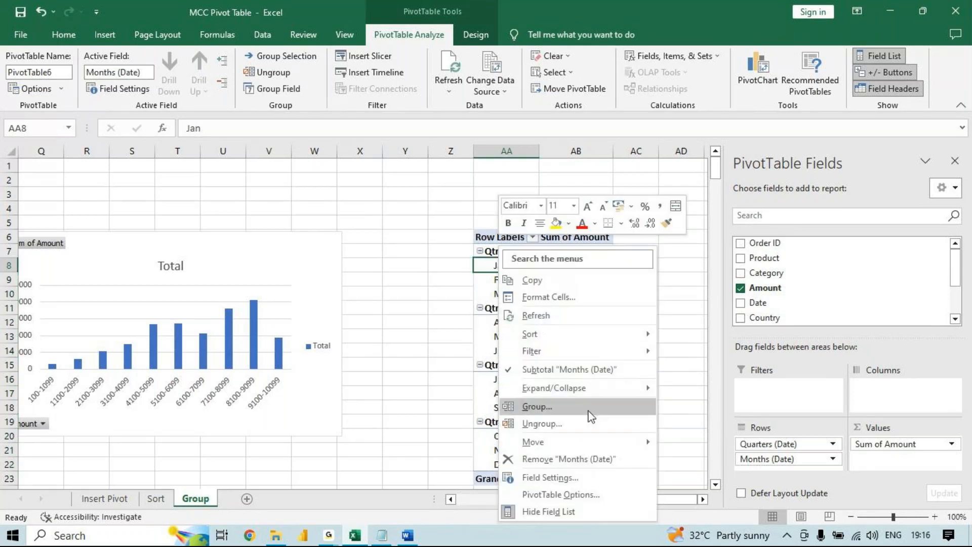
pyautogui.click(531, 404)
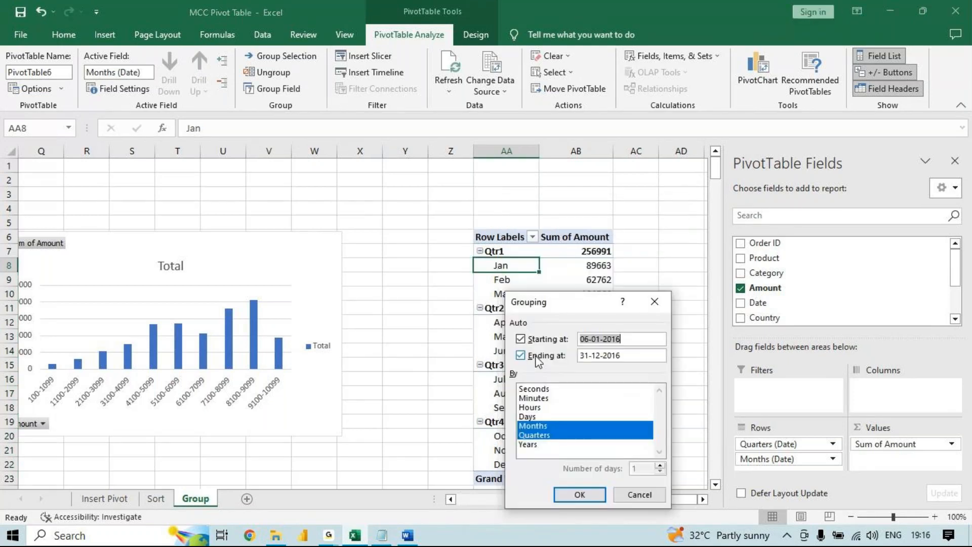
pyautogui.click(536, 426)
pyautogui.click(535, 426)
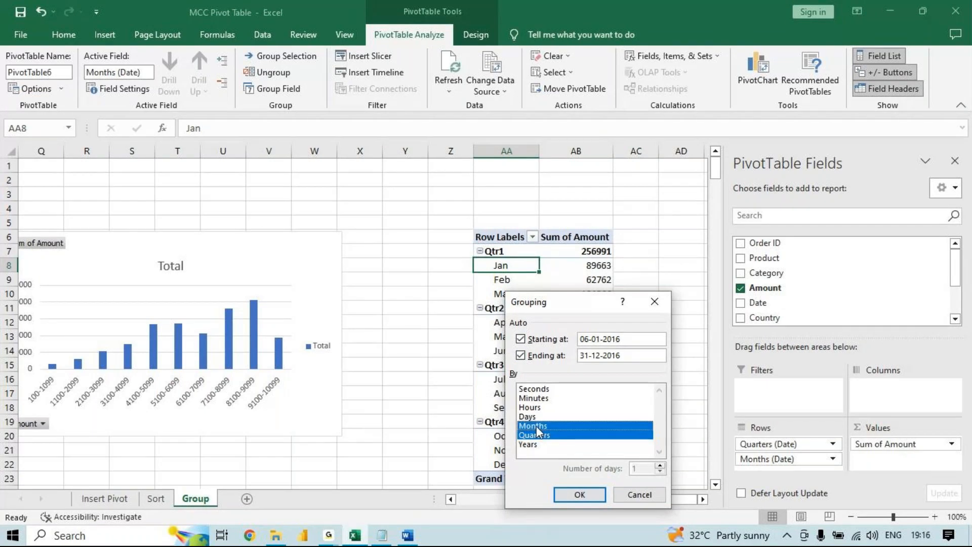
pyautogui.click(579, 494)
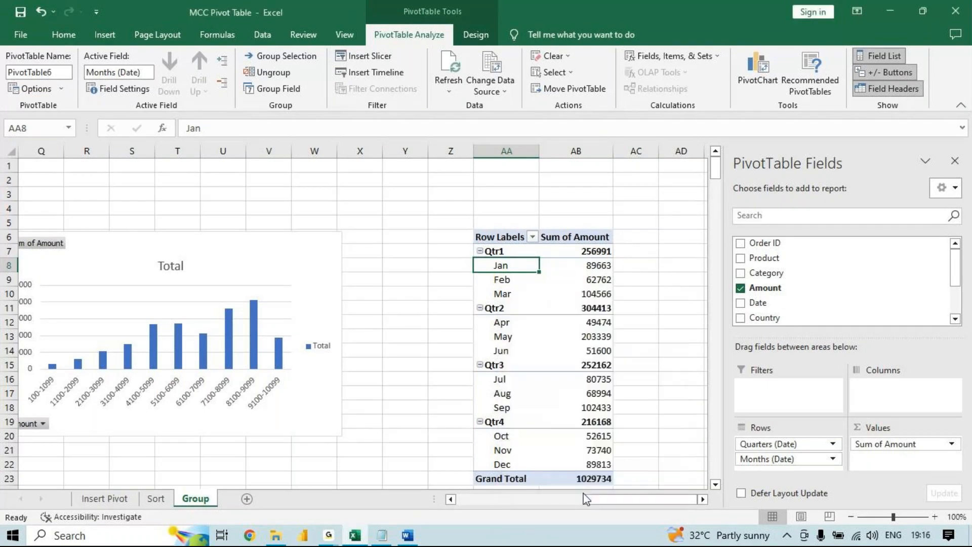
# - Collapse the entire Quarters field to hide the months under Qtr1 through Qtr4
pyautogui.click(512, 252)
pyautogui.moveTo(512, 252); pyautogui.dragTo(509, 464)
pyautogui.click(222, 82)
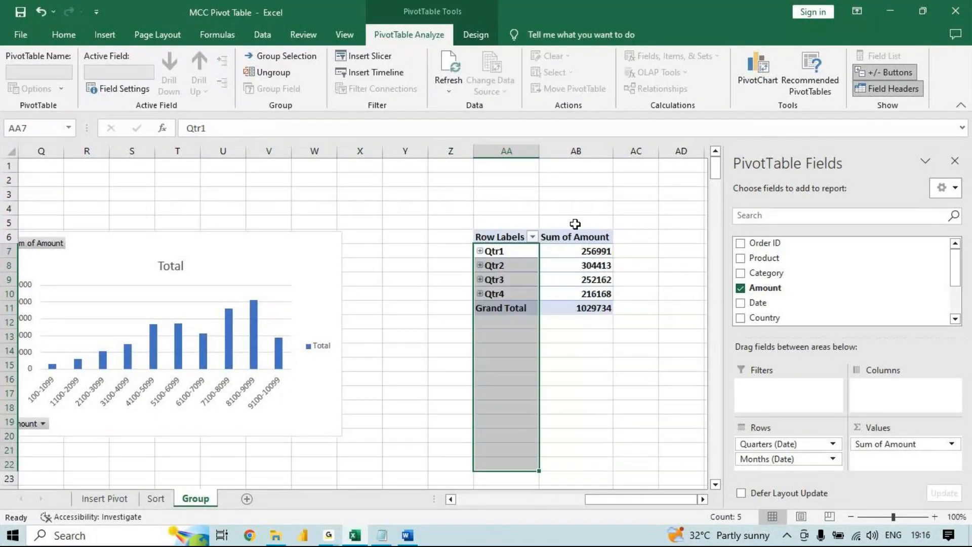
# - Expand Qtr1 and Qtr2 to show their months, collapse both again, and select the four quarter labels
pyautogui.click(520, 253)
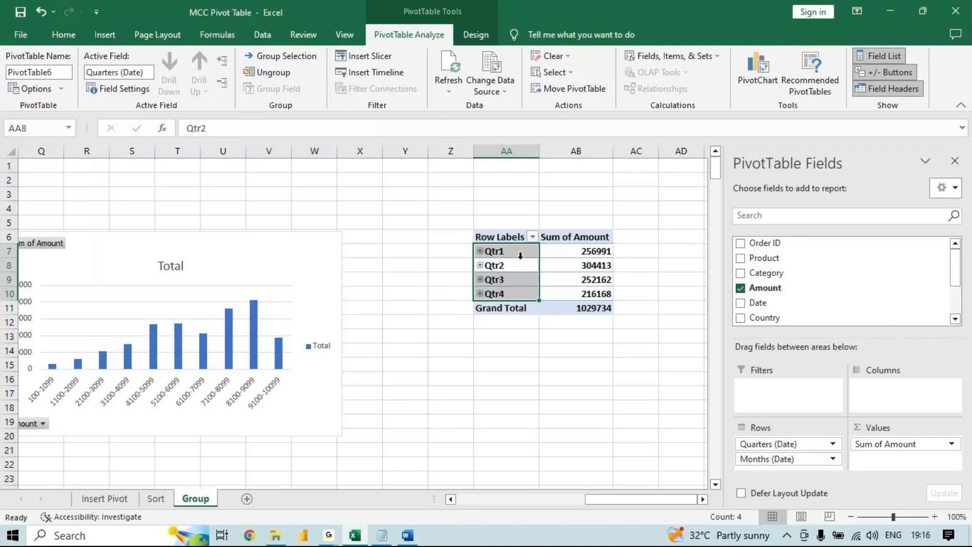
pyautogui.click(494, 252)
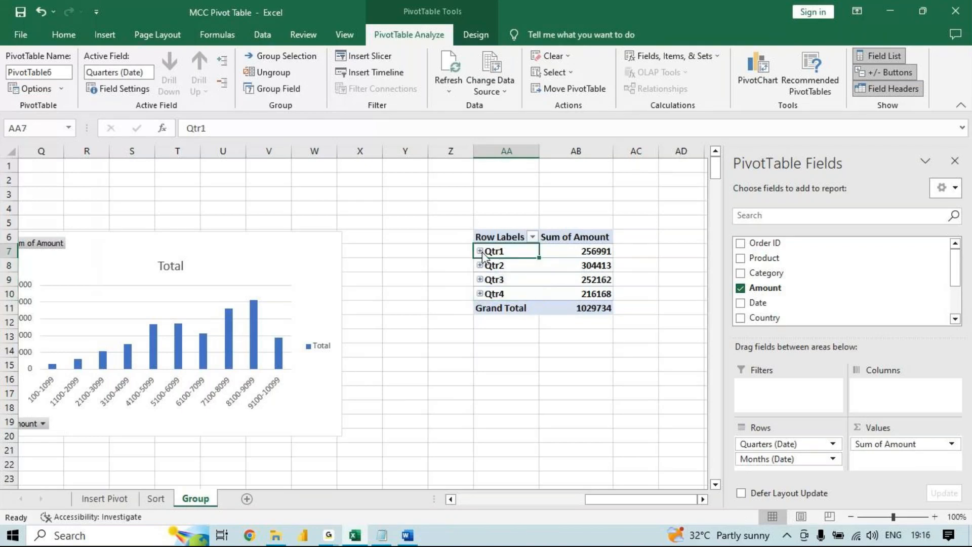
pyautogui.click(480, 251)
pyautogui.click(479, 307)
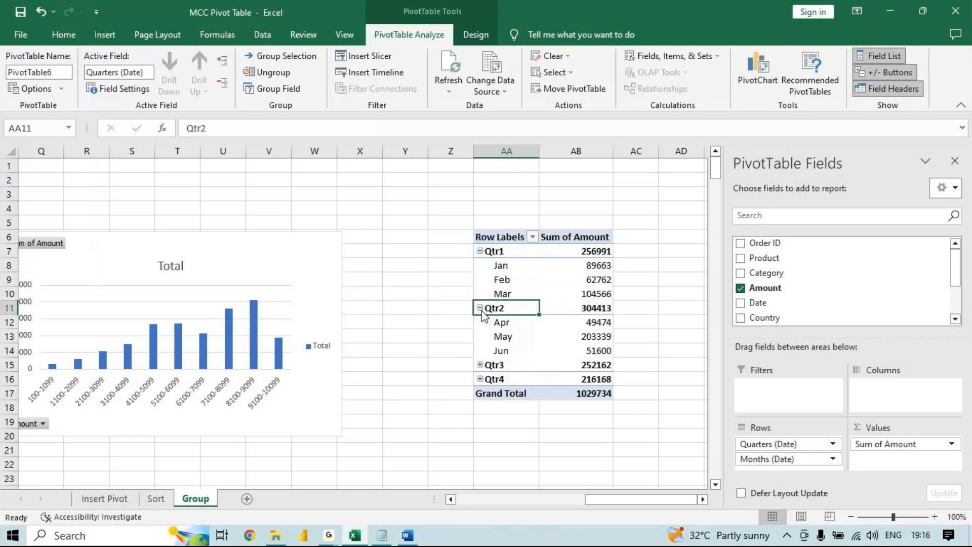
pyautogui.click(479, 308)
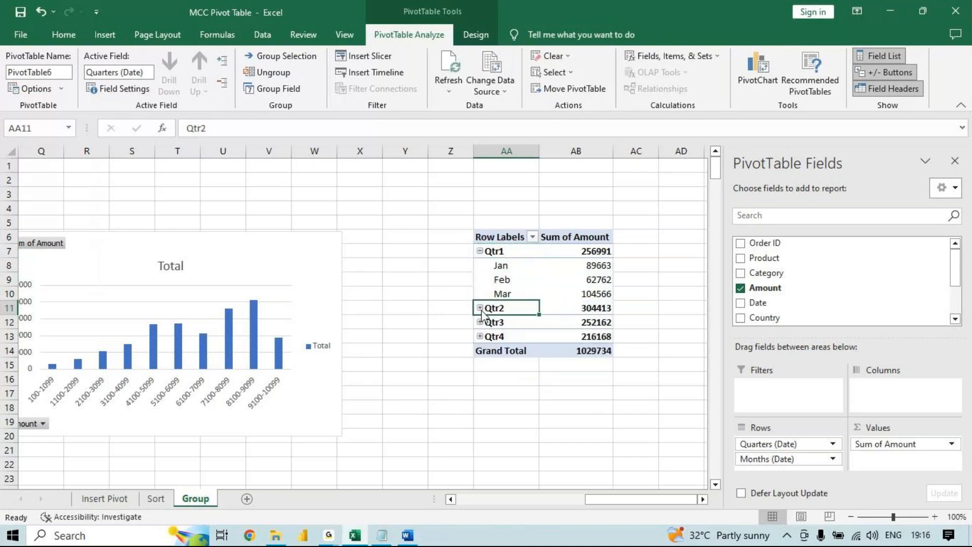
pyautogui.click(479, 251)
pyautogui.moveTo(497, 251); pyautogui.dragTo(492, 299)
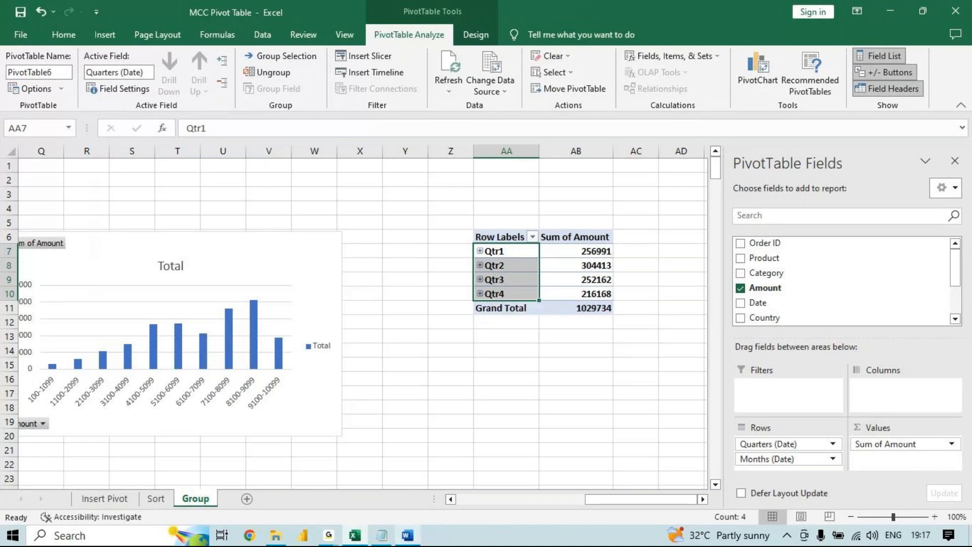
# - Switch to the Word outline and colour the Group heading with its Text, Value and Date items red
pyautogui.click(445, 482)
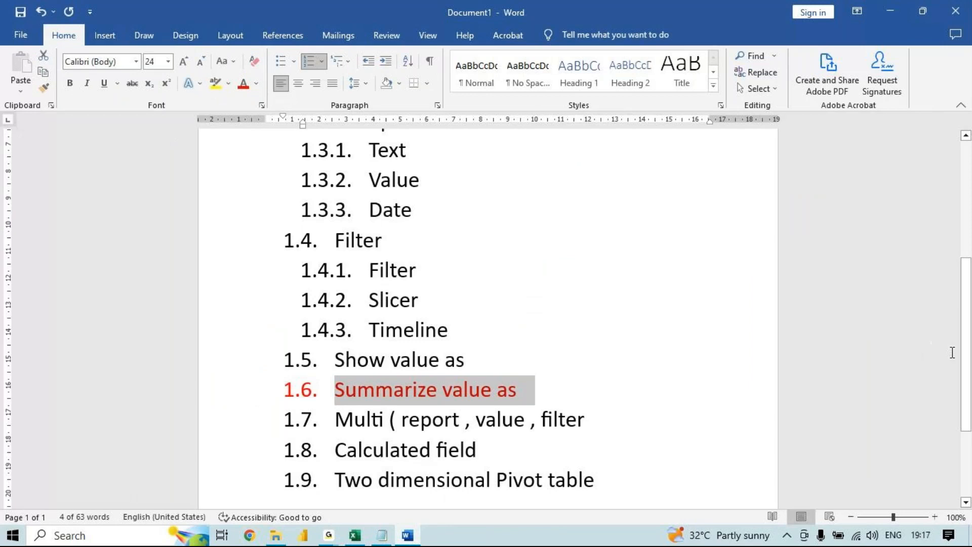
pyautogui.moveTo(966, 361); pyautogui.dragTo(966, 326)
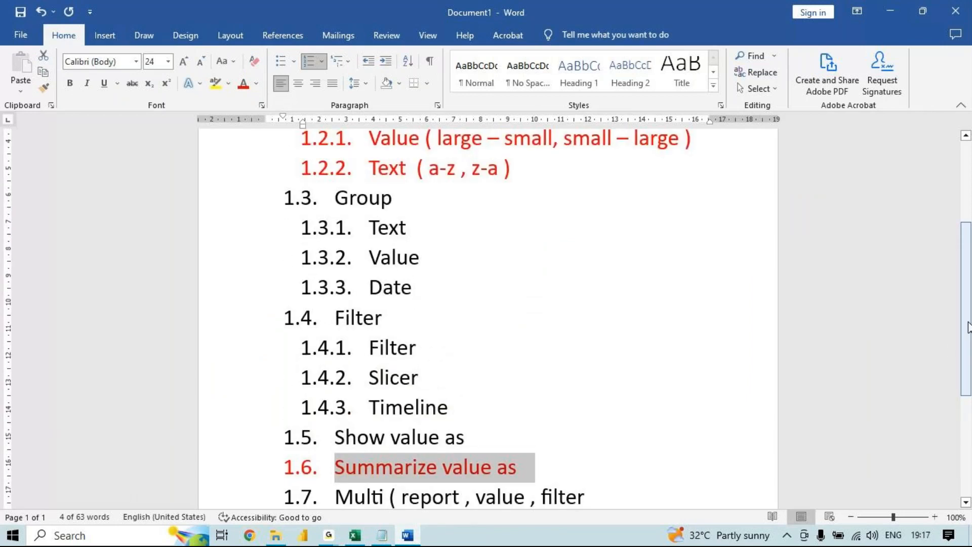
pyautogui.moveTo(425, 288); pyautogui.dragTo(263, 198)
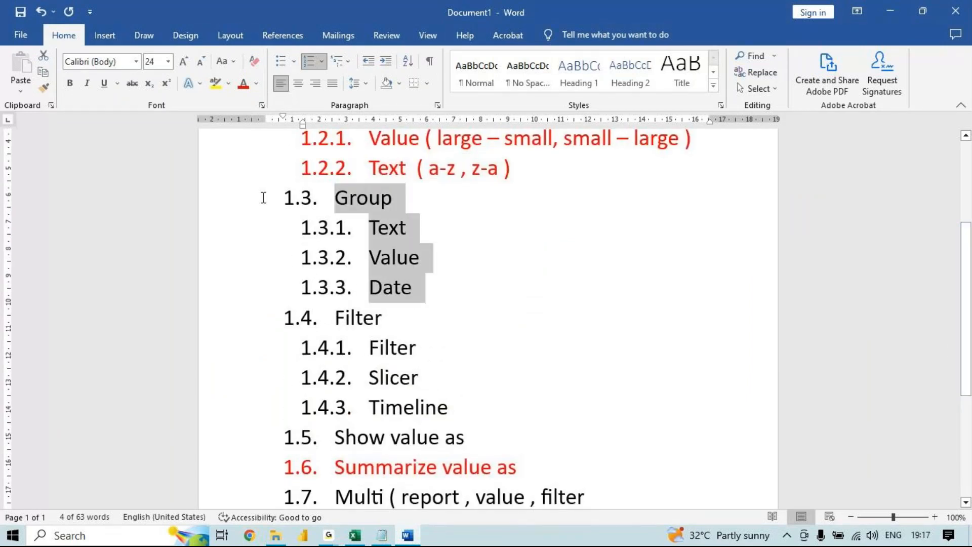
pyautogui.click(244, 84)
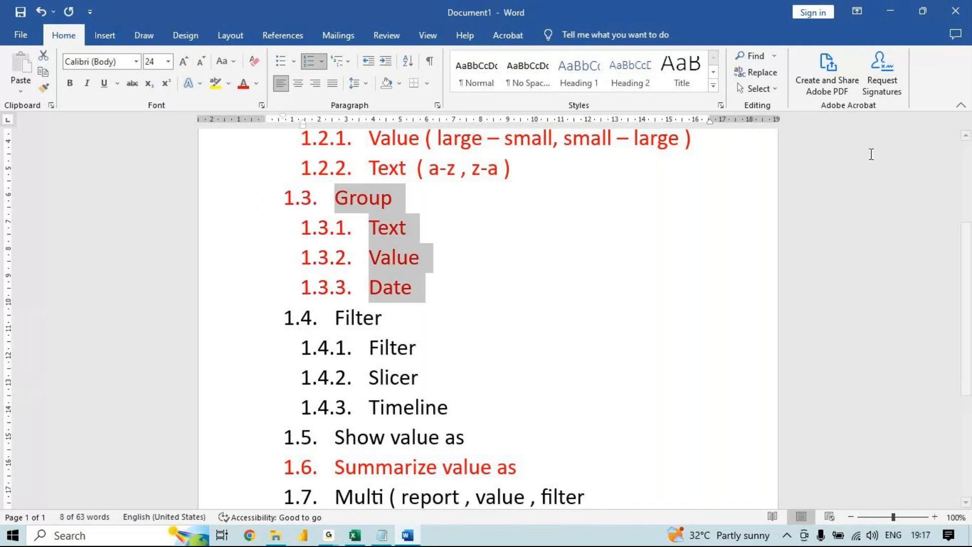
# - Colour the Pivot table, Insert Pivot and Sort headings of the outline red
pyautogui.scroll(2, 967, 252)
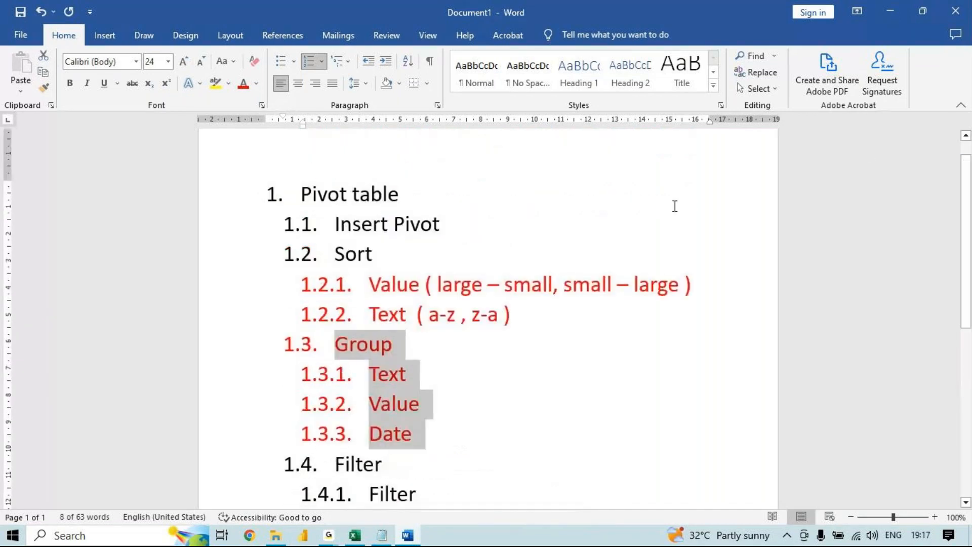
pyautogui.moveTo(442, 268); pyautogui.dragTo(298, 204)
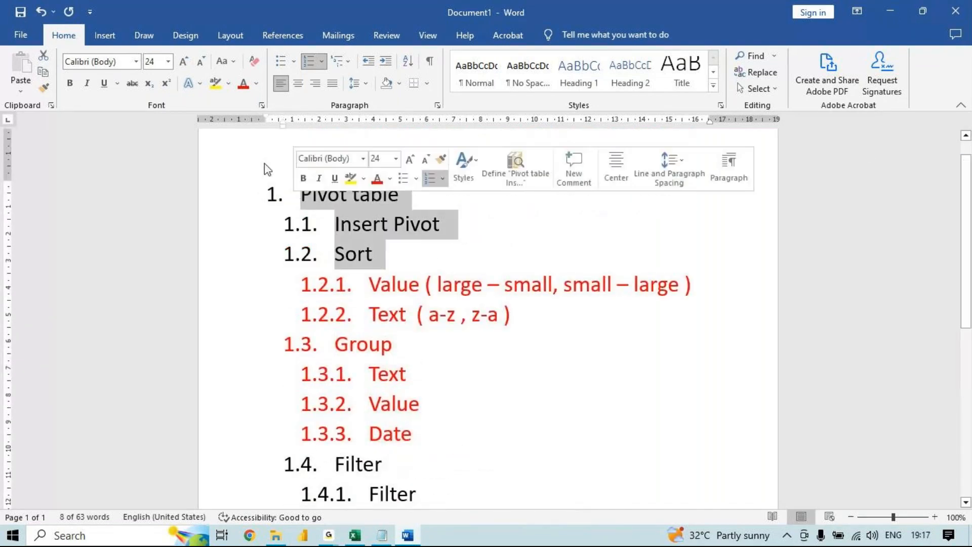
pyautogui.click(242, 84)
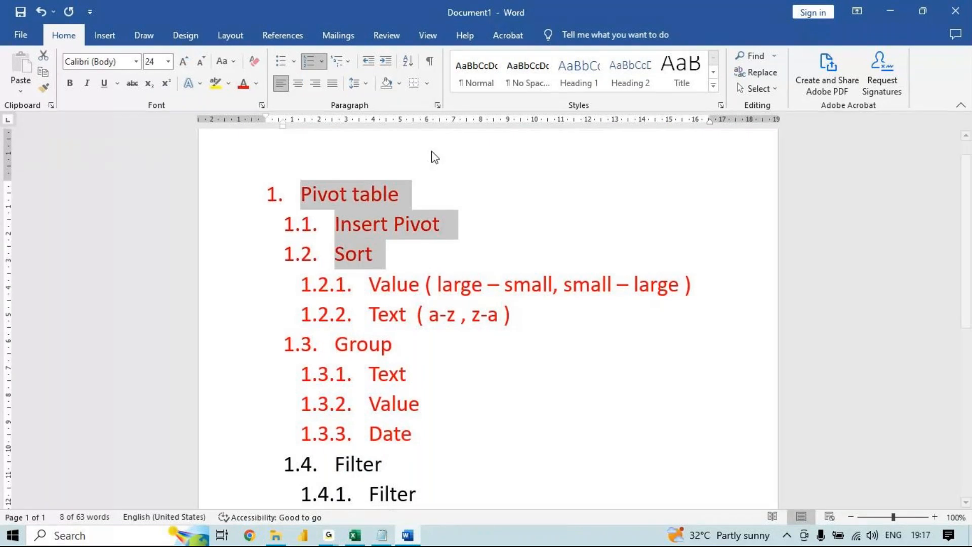
pyautogui.scroll(-1, 968, 238)
pyautogui.moveTo(968, 238); pyautogui.dragTo(964, 344)
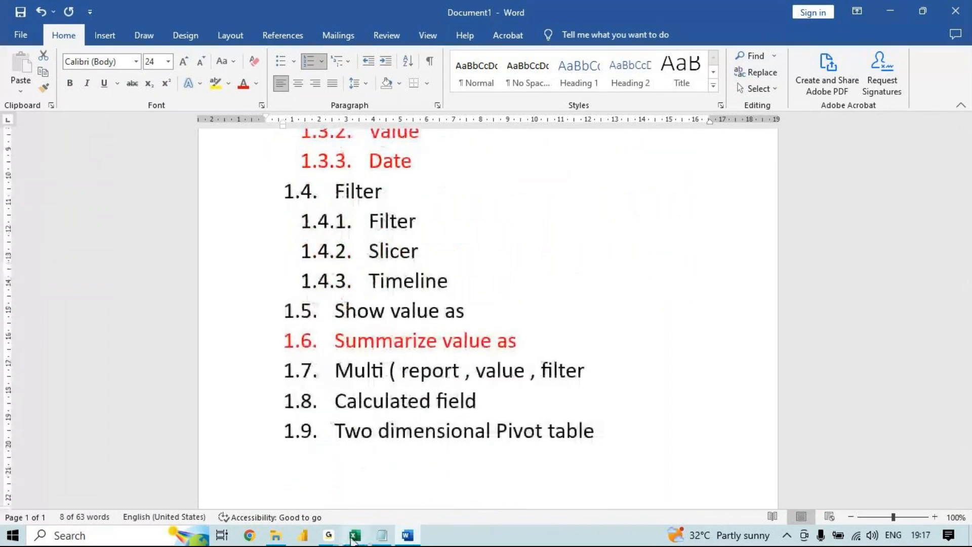
# - Return to the Excel pivot table and view the Summarize Values By and Show Values As options for Qtr2's amount
pyautogui.click(354, 535)
pyautogui.click(602, 267)
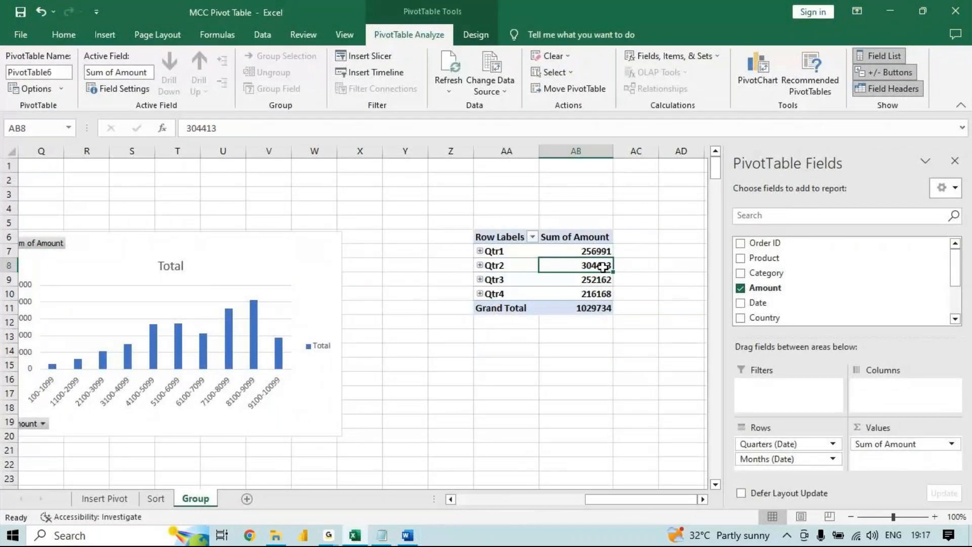
pyautogui.rightClick(602, 267)
pyautogui.moveTo(732, 407)
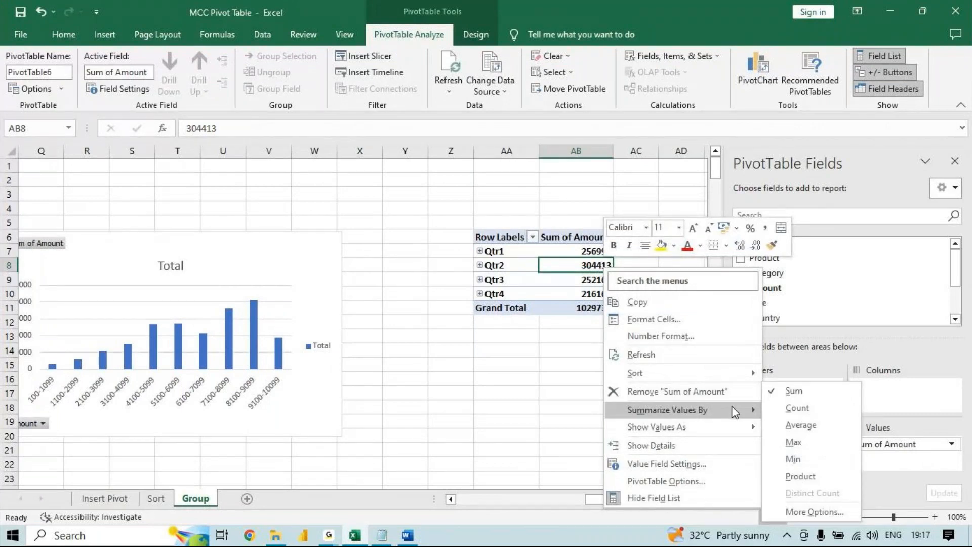
pyautogui.moveTo(730, 426)
pyautogui.press('Escape')
pyautogui.press('Escape')
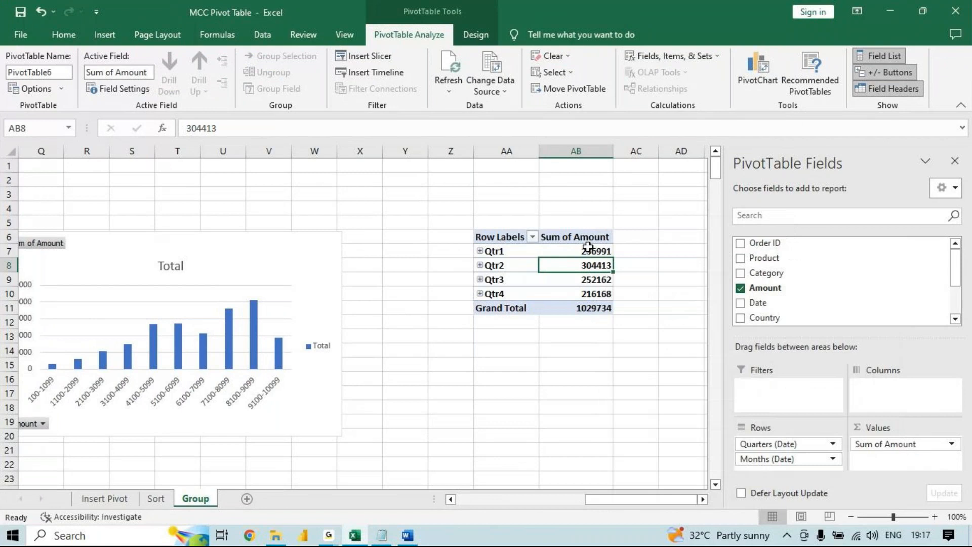
# - Show the Sum of Amount values as % of Grand Total, and undo that change
pyautogui.click(550, 252)
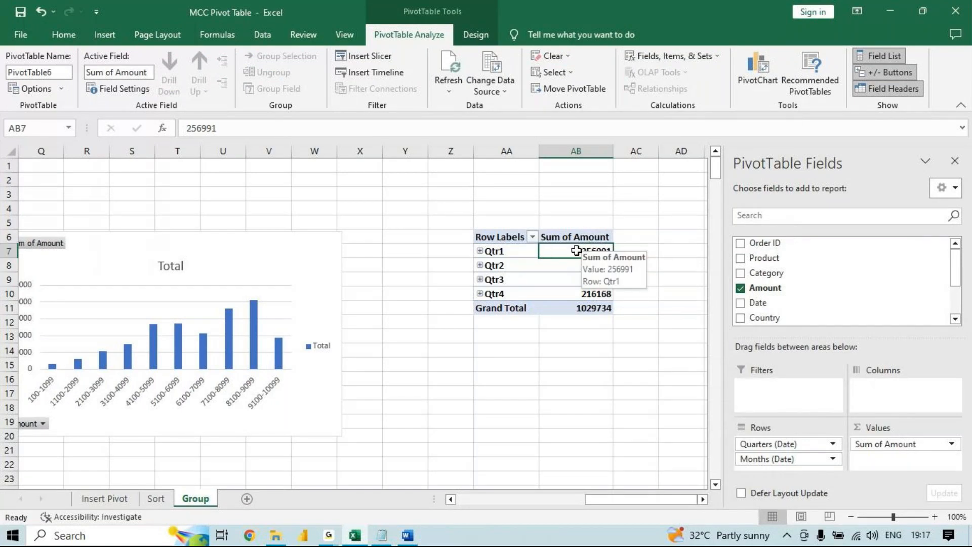
pyautogui.click(575, 269)
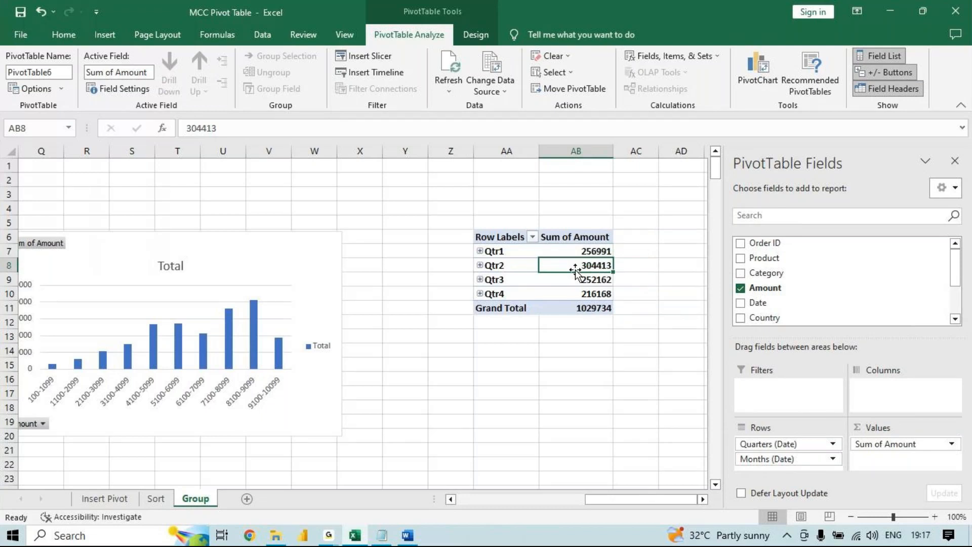
pyautogui.rightClick(578, 265)
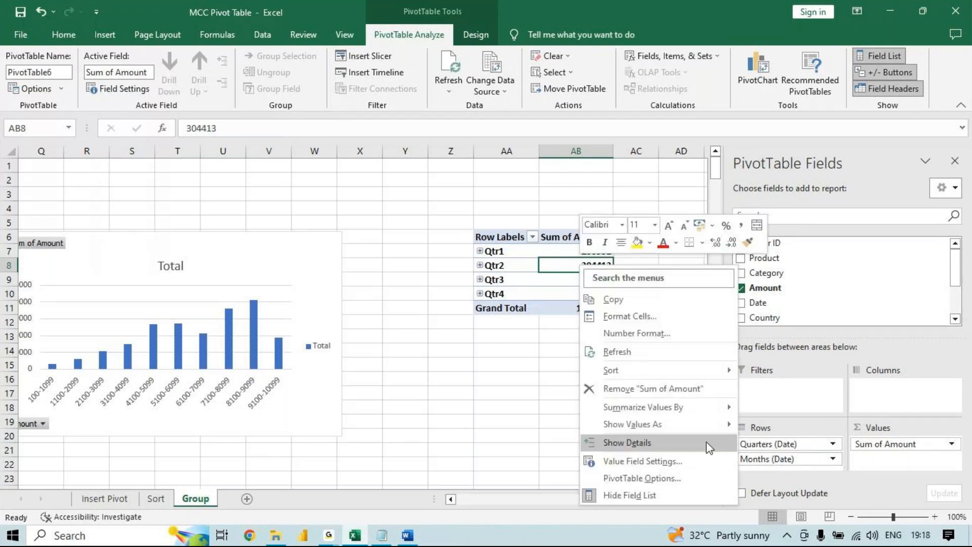
pyautogui.moveTo(719, 425)
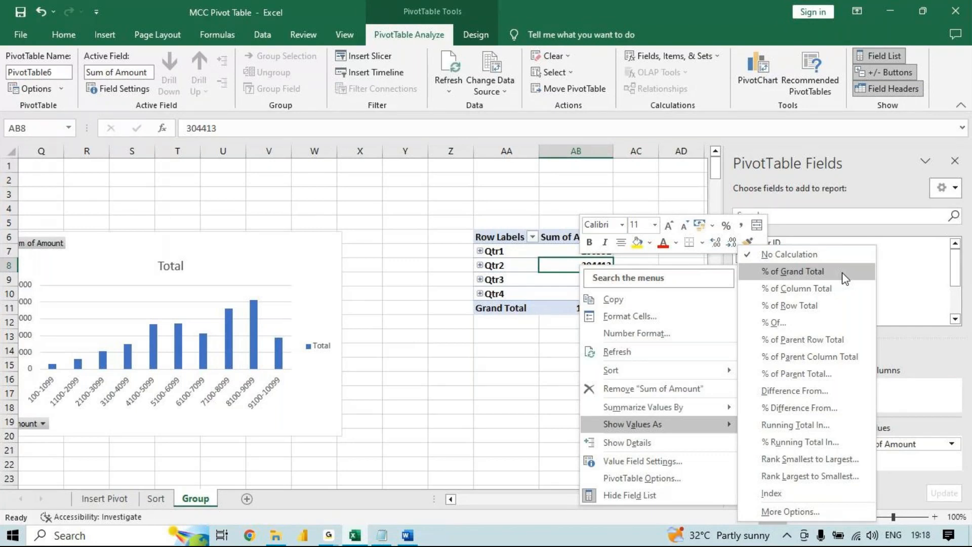
pyautogui.click(843, 275)
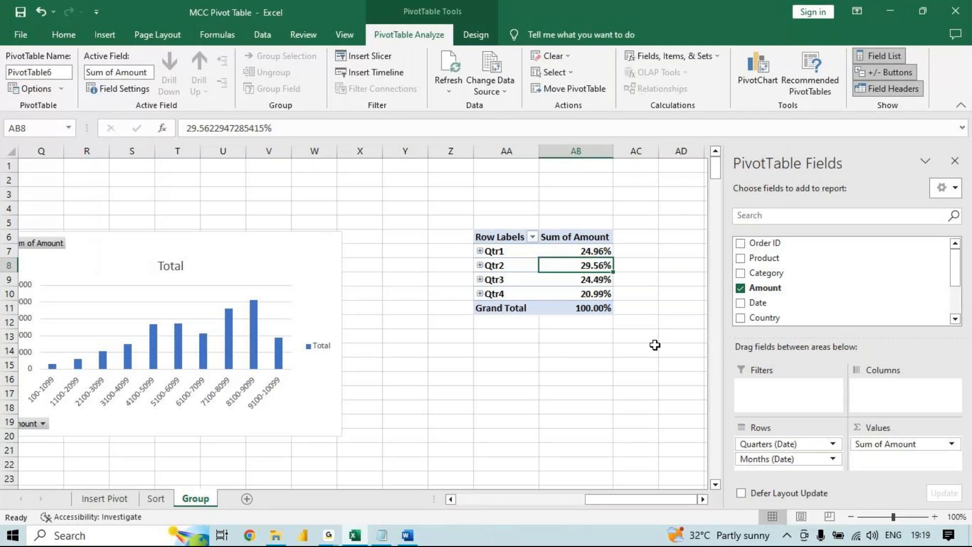
pyautogui.hotkey('ctrl', 'z')
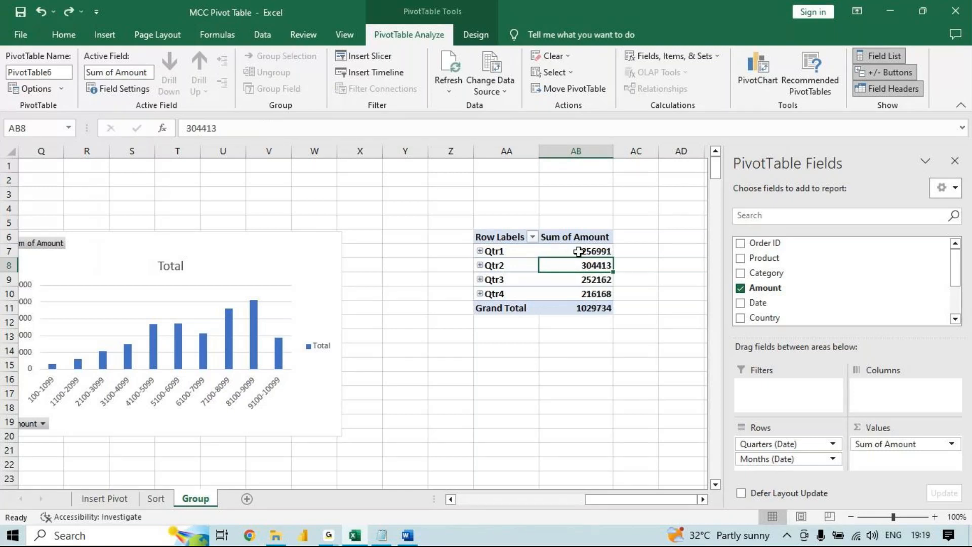
# - View the Show Values As options for Qtr1's amount, and close them without choosing one
pyautogui.click(580, 252)
pyautogui.rightClick(579, 251)
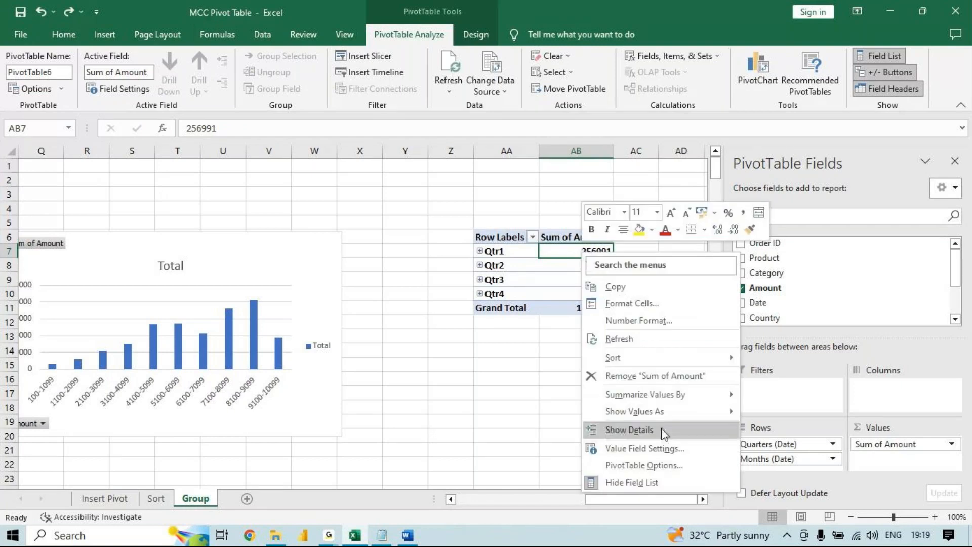
pyautogui.moveTo(676, 413)
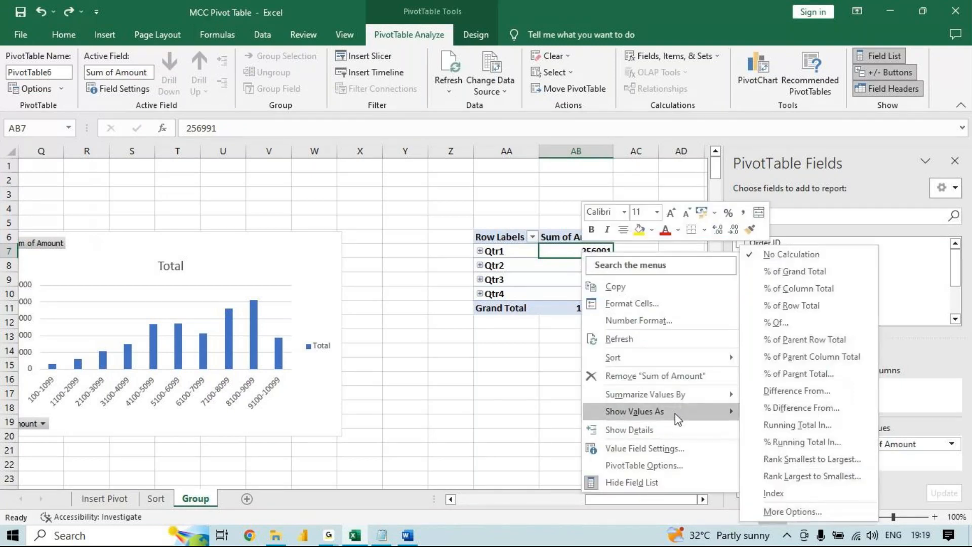
pyautogui.click(555, 251)
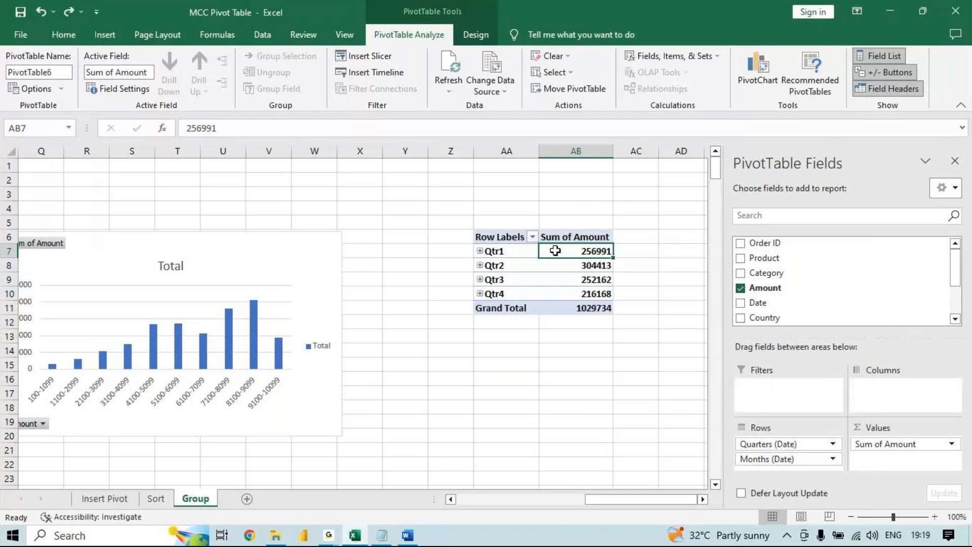
# - Show the quarterly Sum of Amount values as % of Grand Total
pyautogui.rightClick(554, 250)
pyautogui.moveTo(632, 409)
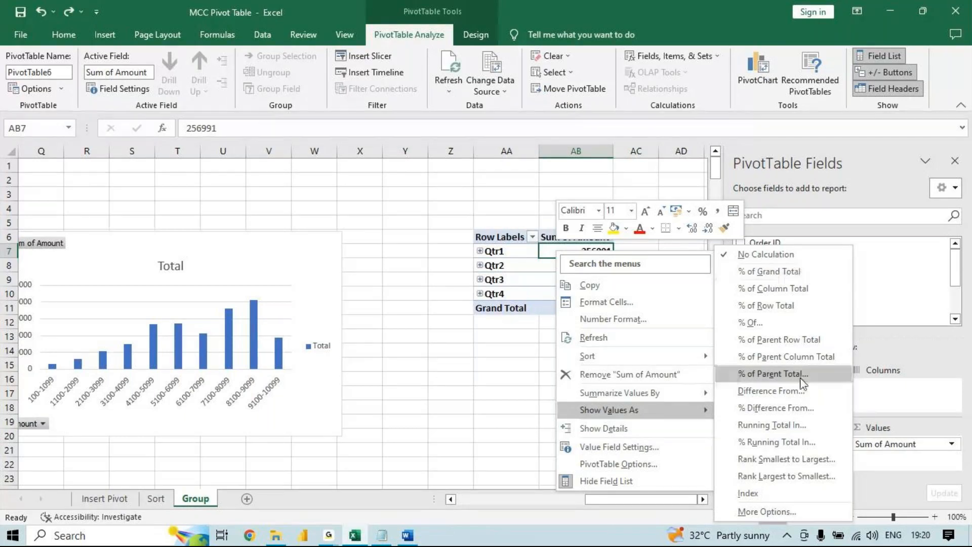
pyautogui.click(814, 271)
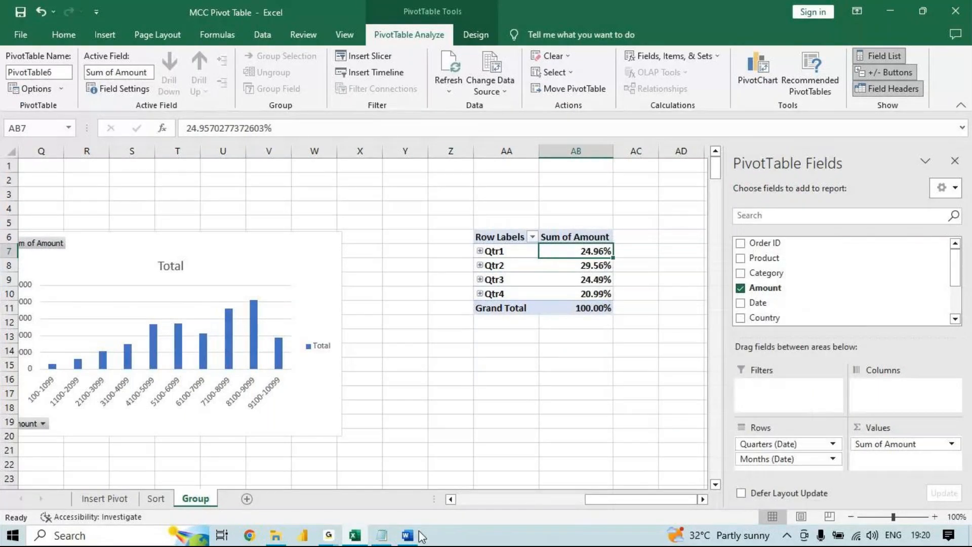
# - Switch to the Word outline and colour the "Show value as" heading red
pyautogui.click(408, 535)
pyautogui.moveTo(508, 302); pyautogui.dragTo(334, 310)
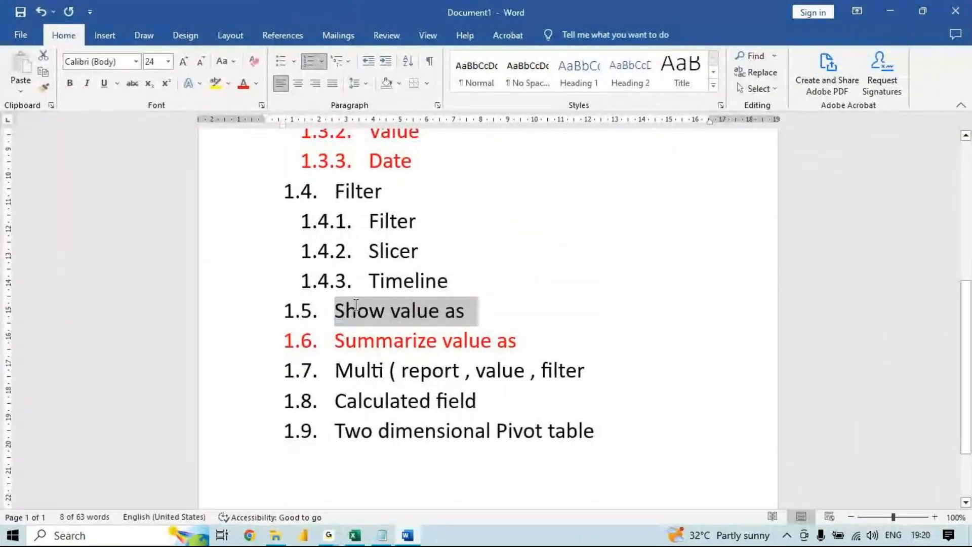
pyautogui.click(242, 83)
# - Review the outline's uncovered topics: the Filter group, Multi ( report , value , filter and Two dimensional Pivot table
pyautogui.moveTo(447, 279); pyautogui.dragTo(303, 197)
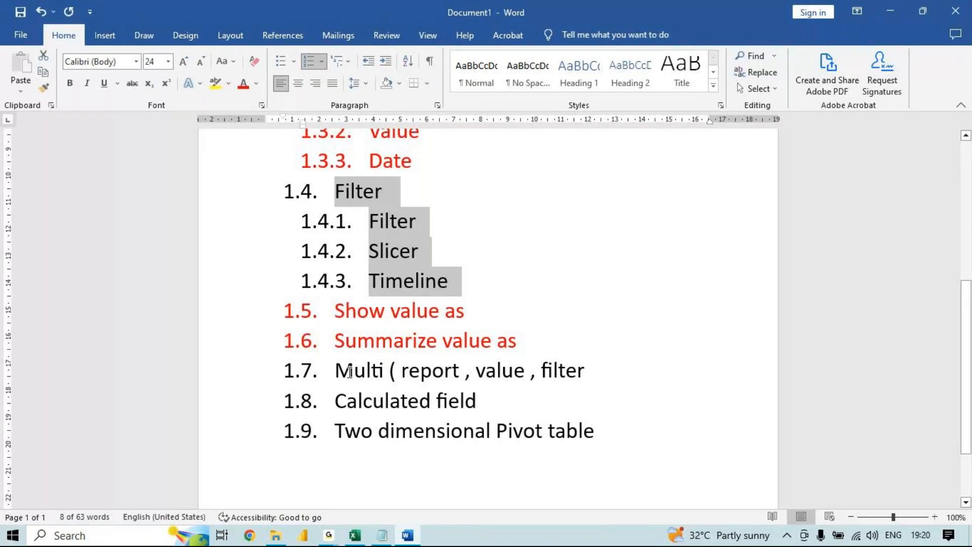
pyautogui.moveTo(353, 372); pyautogui.dragTo(470, 374)
pyautogui.click(484, 373)
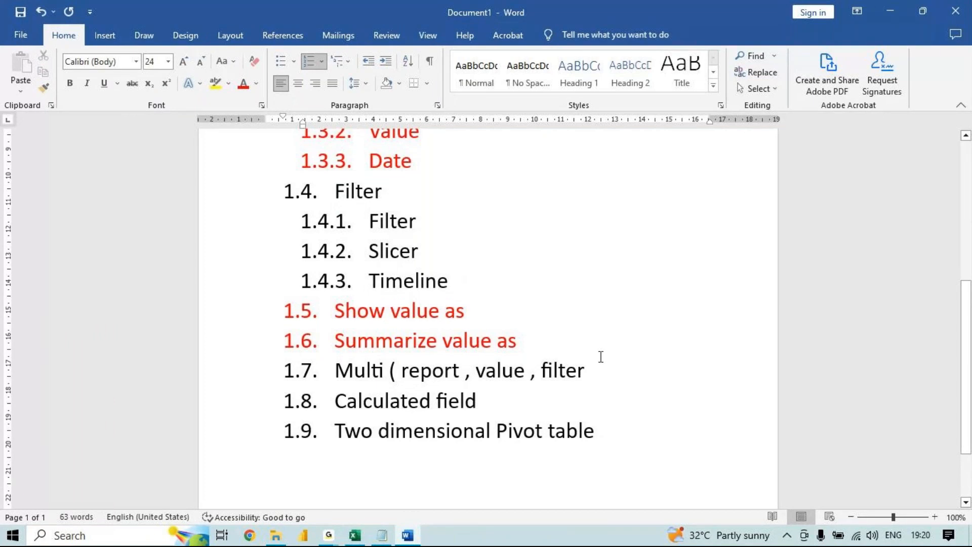
pyautogui.click(612, 432)
pyautogui.moveTo(608, 431); pyautogui.dragTo(378, 432)
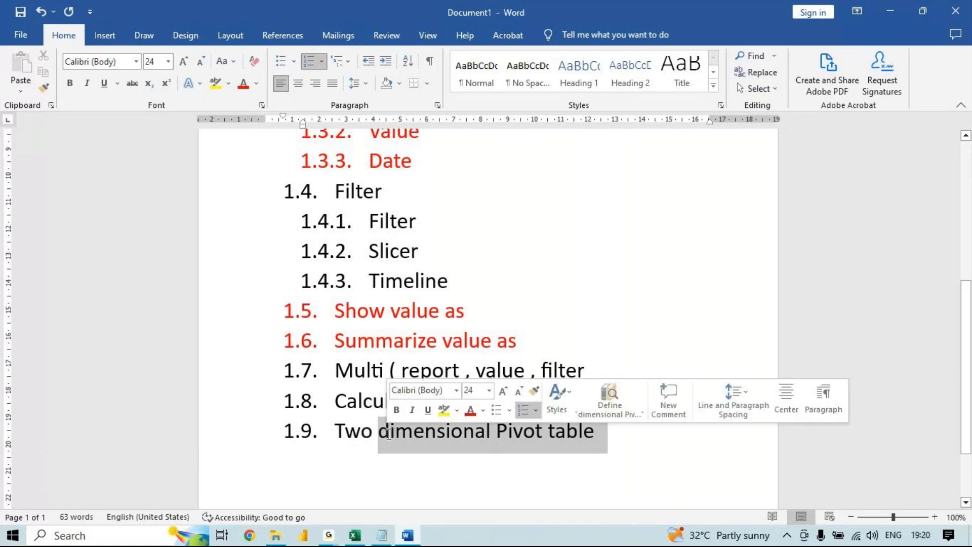
# - Switch to the Notepad question list, maximize it, and add "2) show me total amount exported for each product" below question 1
pyautogui.click(382, 535)
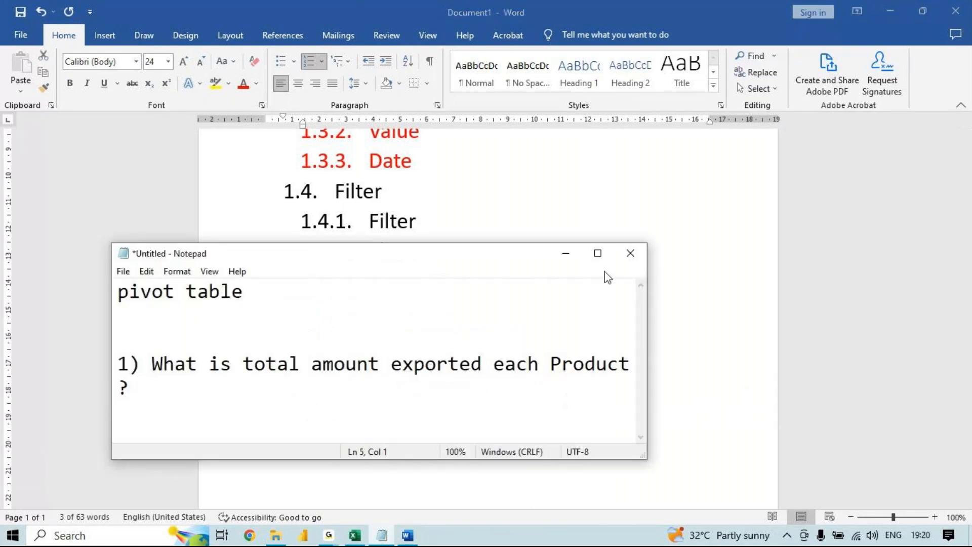
pyautogui.click(603, 254)
pyautogui.press('Return')
pyautogui.press('Return')
pyautogui.write('2')
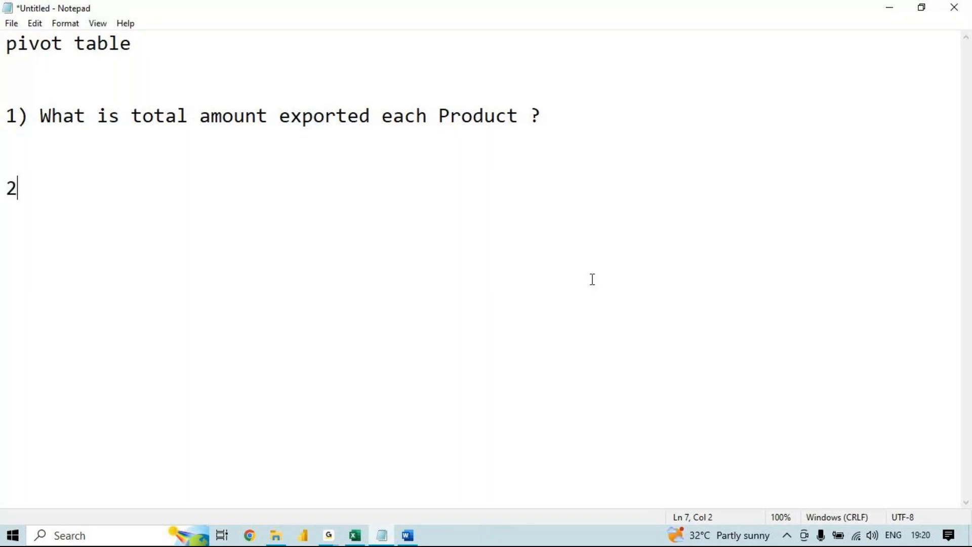
pyautogui.write(') show')
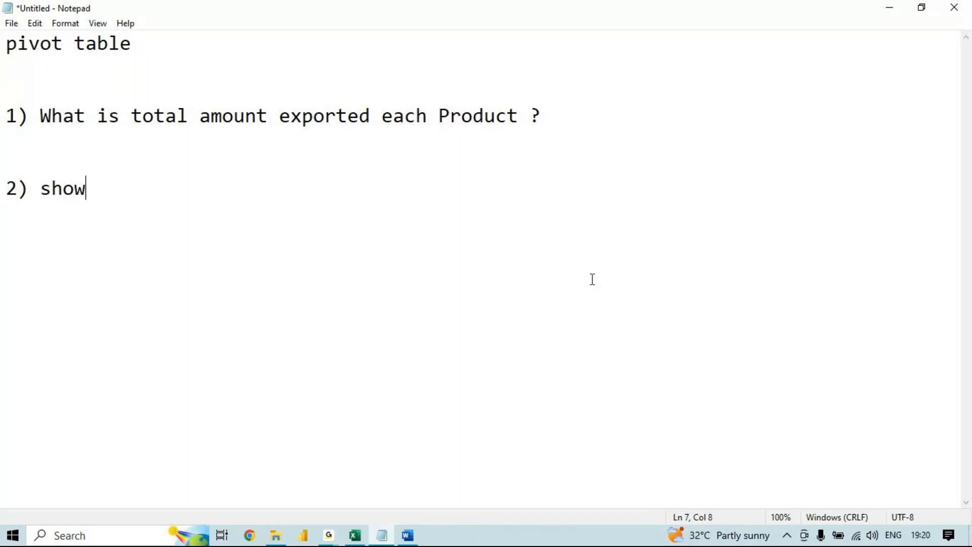
pyautogui.write(' me th')
pyautogui.press('BackSpace')
pyautogui.write('otal ')
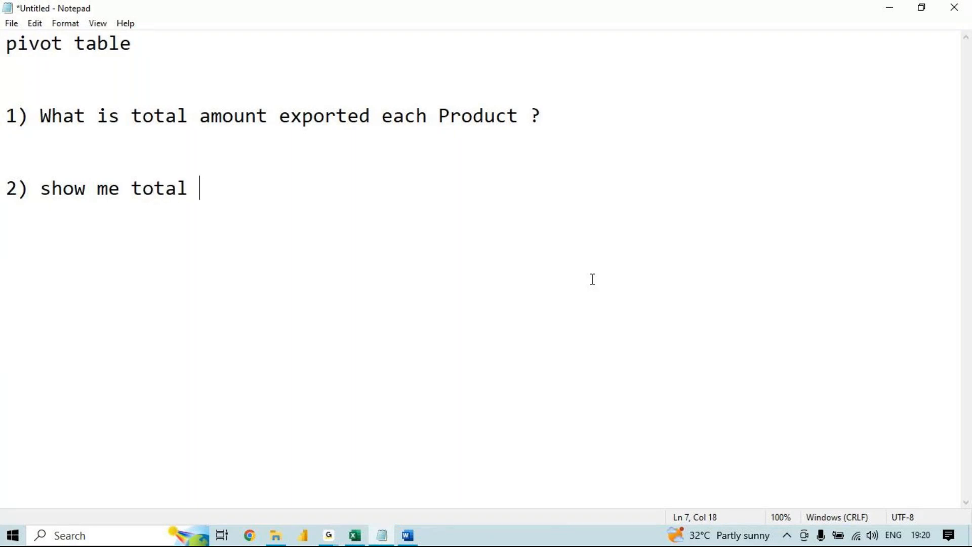
pyautogui.write('am')
pyautogui.write('nt ')
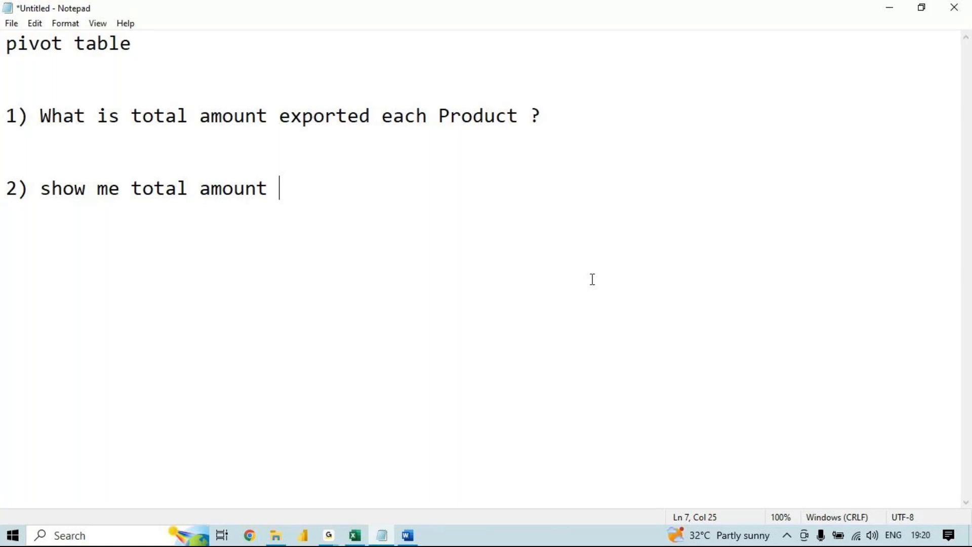
pyautogui.write('exported')
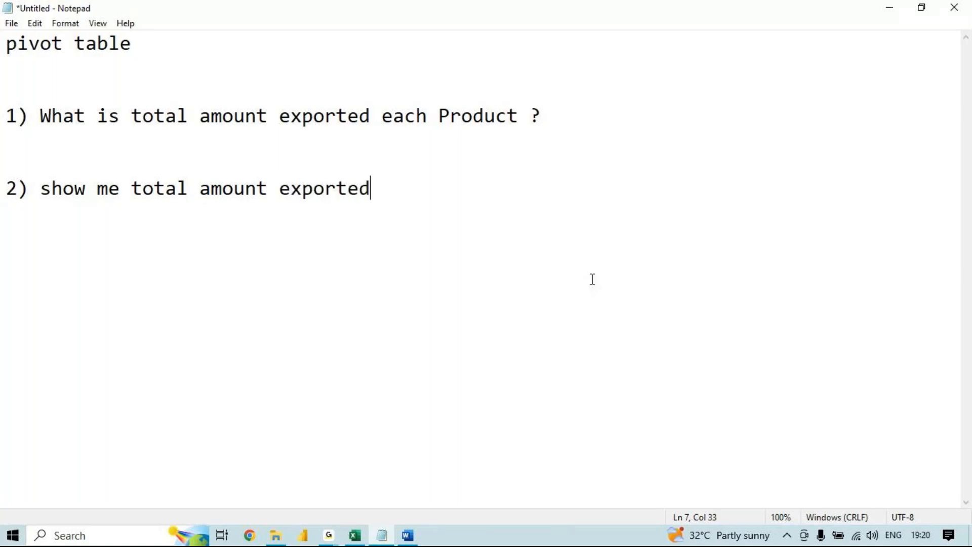
pyautogui.write(' for e')
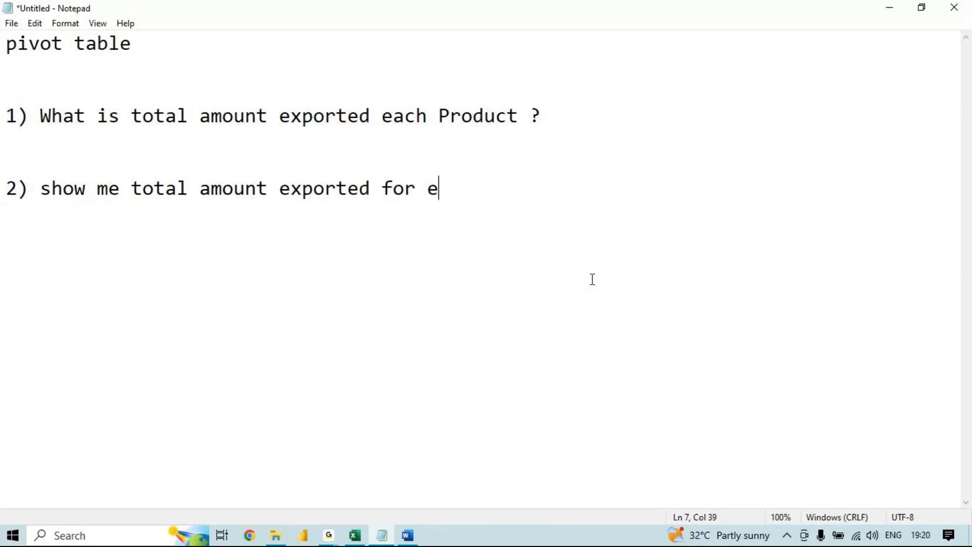
pyautogui.write('ach pro')
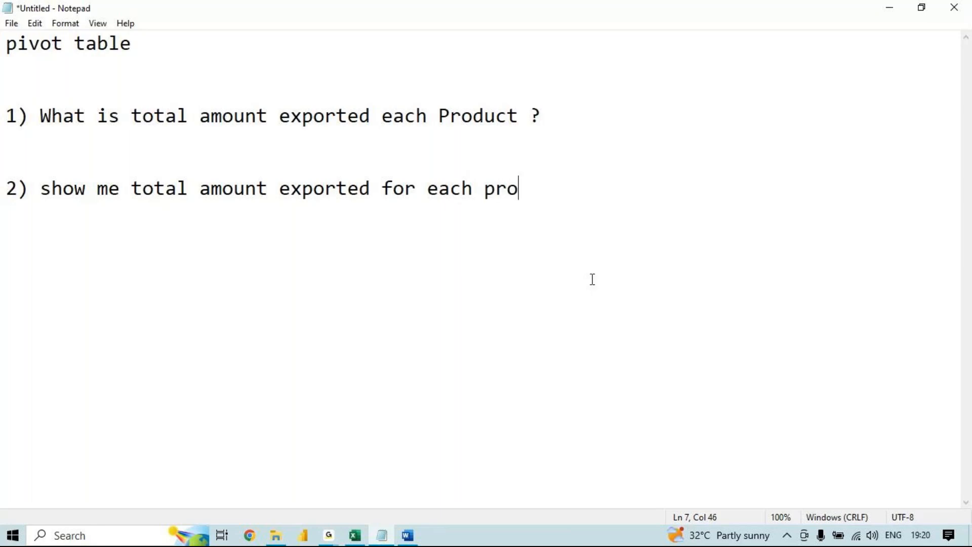
pyautogui.write('duct')
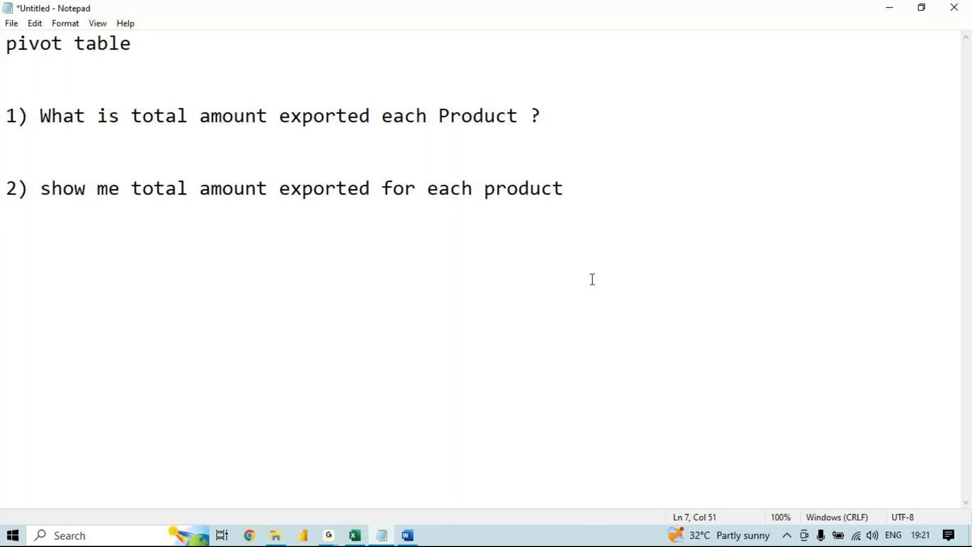
# - Reword the end of question 2 from "product" to "country, product wise ?" and start a new line
pyautogui.press('BackSpace')
pyautogui.press('BackSpace')
pyautogui.press('BackSpace')
pyautogui.press('BackSpace')
pyautogui.press('BackSpace')
pyautogui.press('BackSpace')
pyautogui.press('BackSpace')
pyautogui.press('BackSpace')
pyautogui.write('country pro')
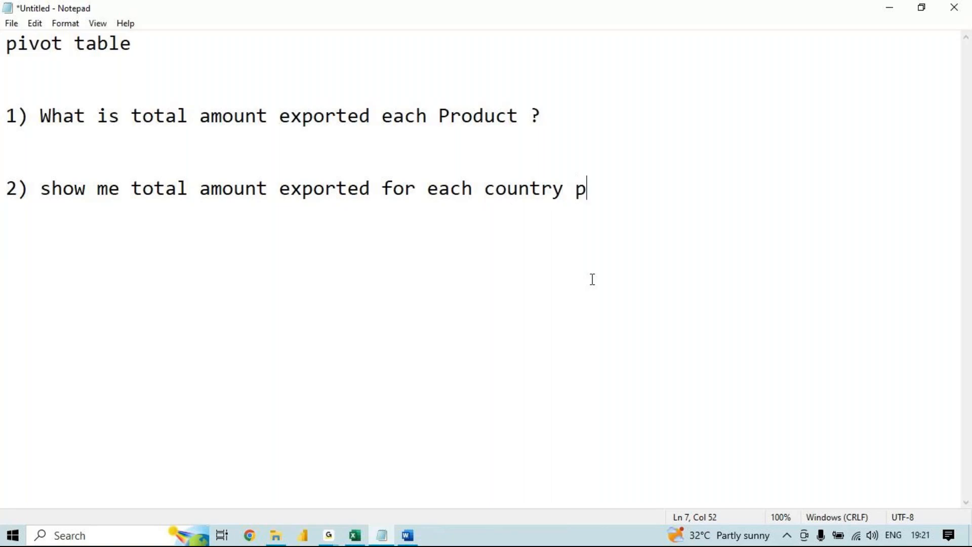
pyautogui.press('BackSpace')
pyautogui.press('BackSpace')
pyautogui.press('BackSpace')
pyautogui.press('BackSpace')
pyautogui.write(', product ')
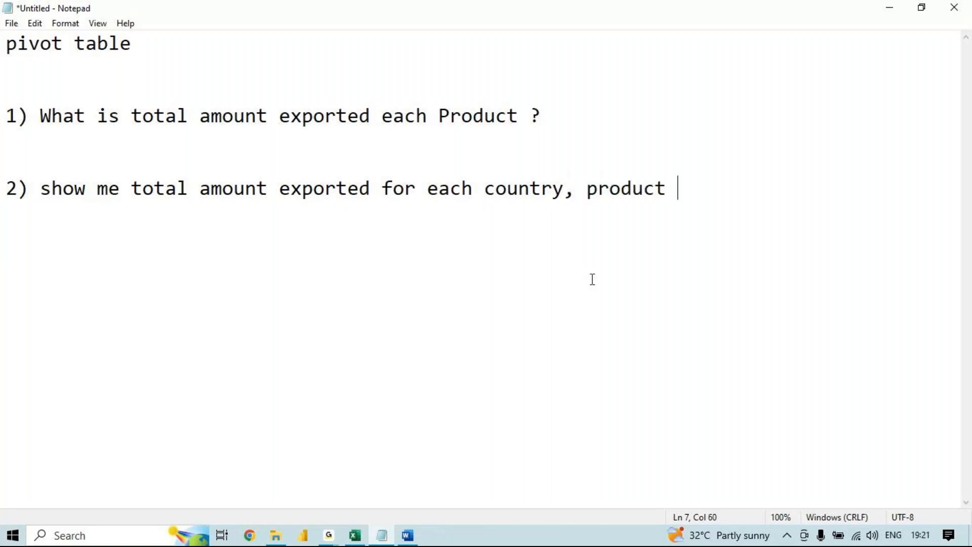
pyautogui.write('wise ?')
pyautogui.press('Return')
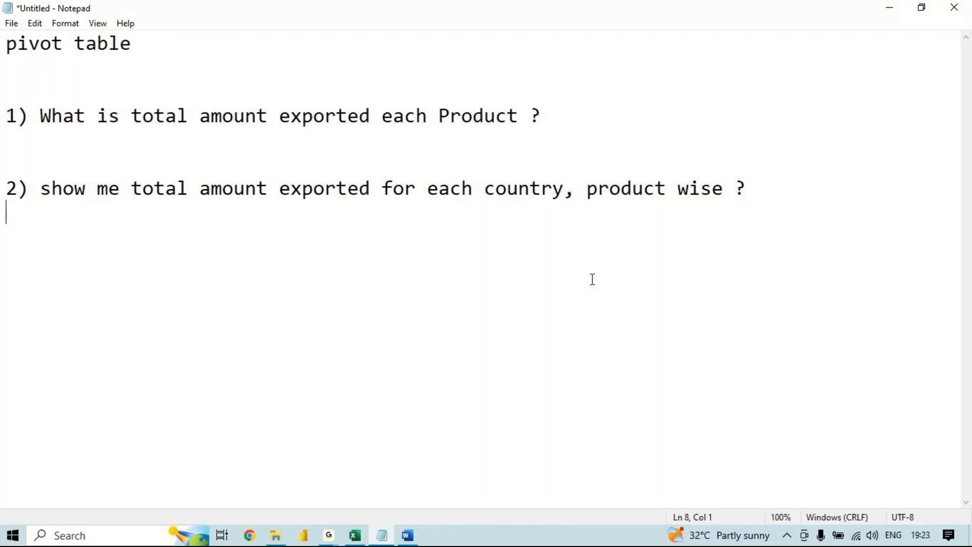
# - Return to Excel and insert a pivot table from the Group sheet's data range in the existing worksheet at cell I42
pyautogui.click(356, 539)
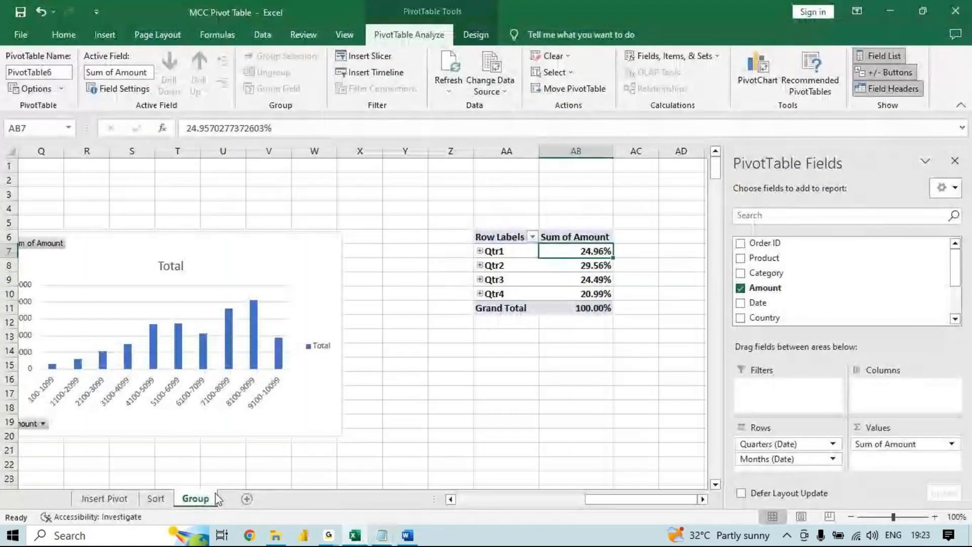
pyautogui.click(551, 499)
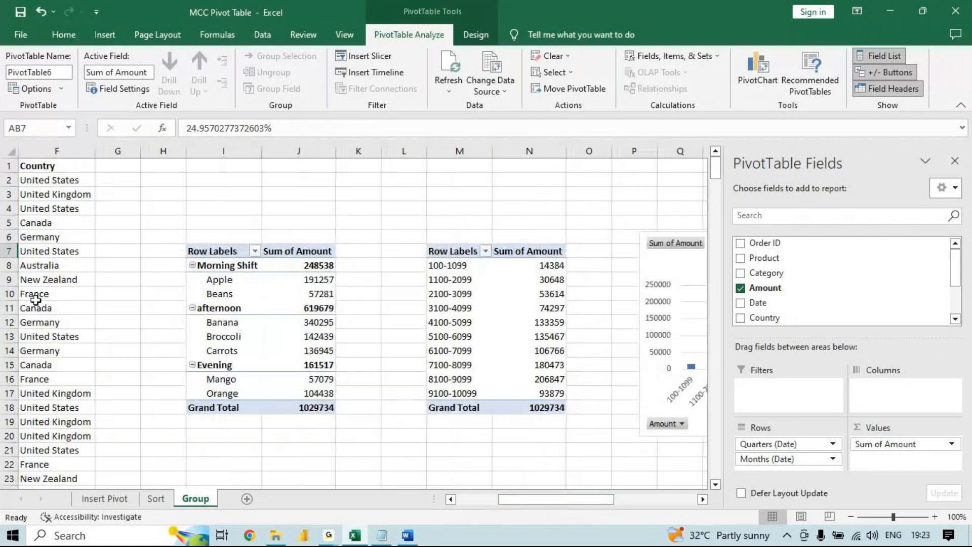
pyautogui.click(35, 298)
pyautogui.click(105, 34)
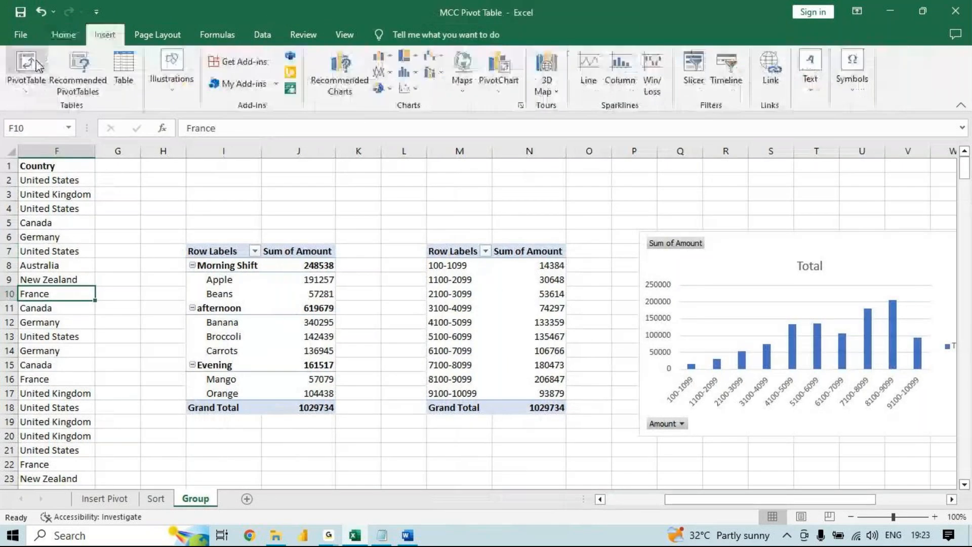
pyautogui.click(27, 63)
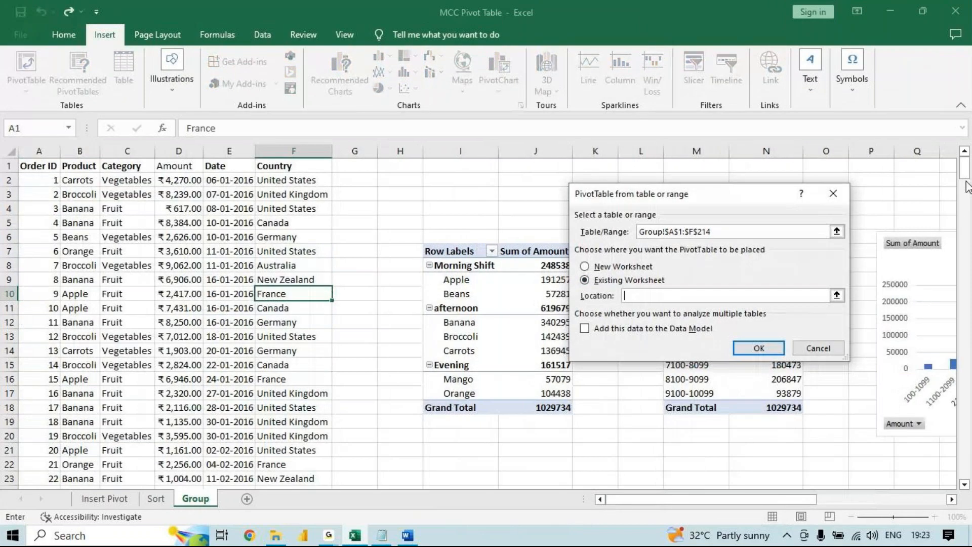
pyautogui.scroll(-13, 457, 212)
pyautogui.click(457, 212)
pyautogui.press('Return')
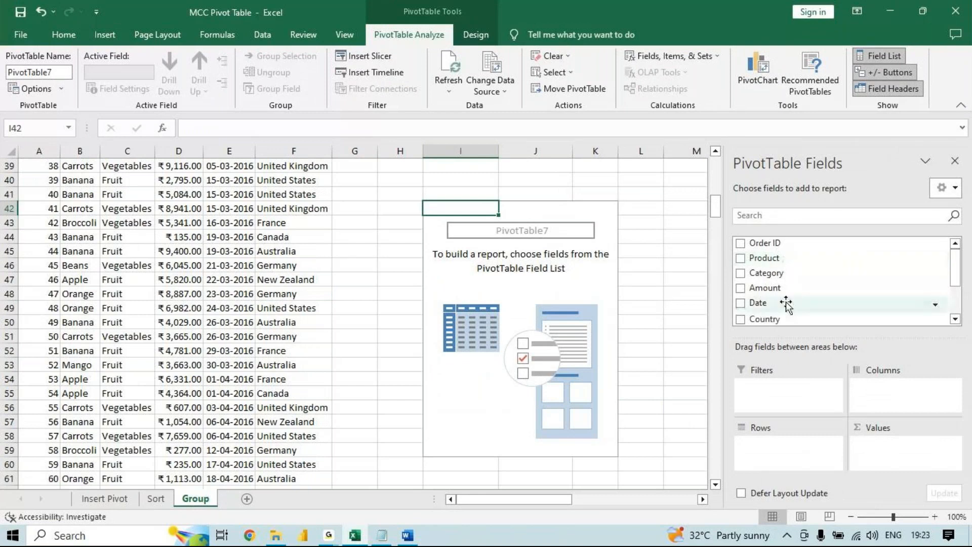
# - Build the new pivot table with Country as rows, Product as columns and Amount as values
pyautogui.click(754, 320)
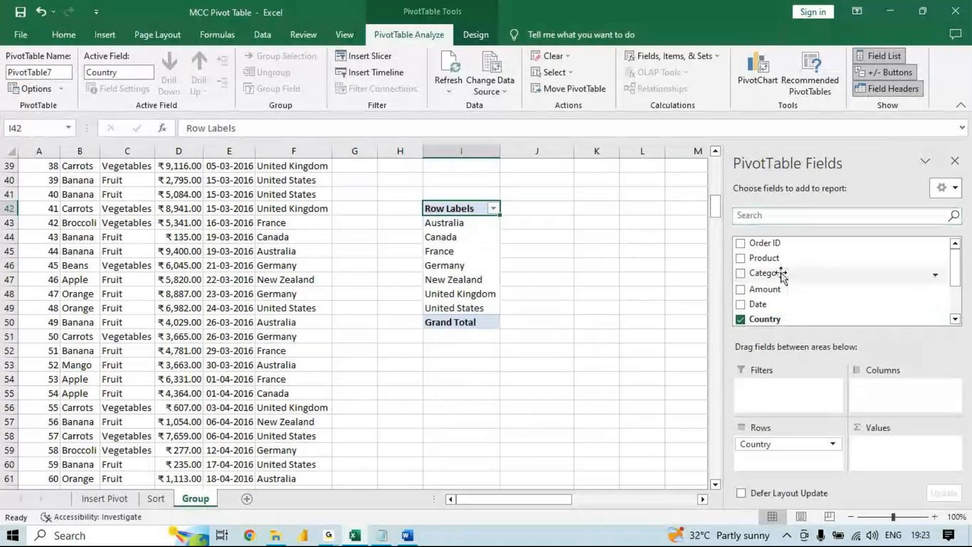
pyautogui.moveTo(767, 258); pyautogui.dragTo(876, 387)
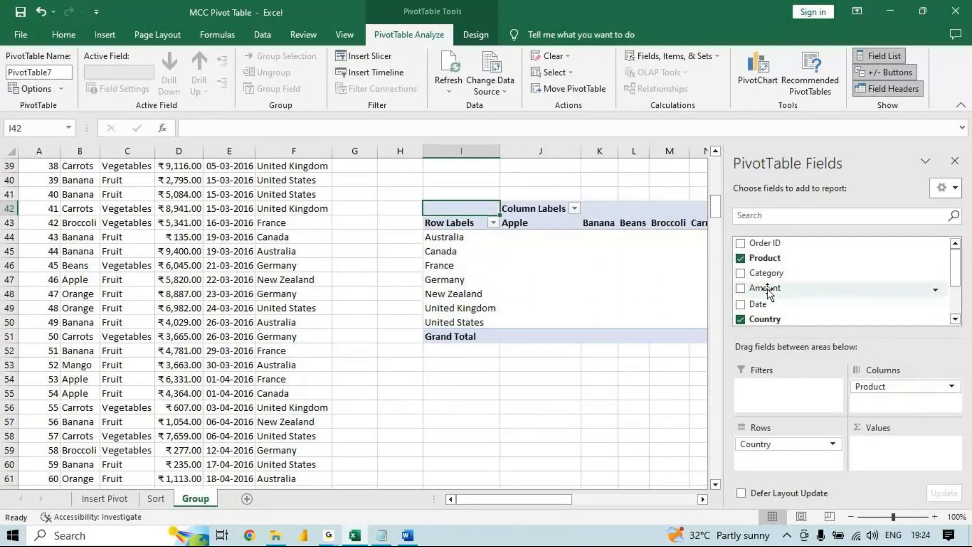
pyautogui.moveTo(768, 290); pyautogui.dragTo(911, 458)
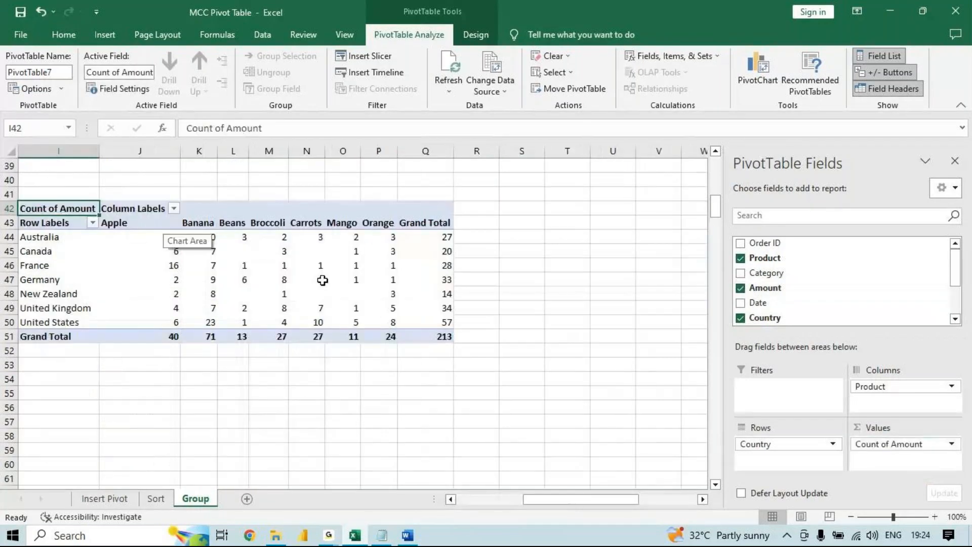
# - Summarize the country-by-product pivot table's Amount values by Sum, and select the Australia row label
pyautogui.click(278, 264)
pyautogui.rightClick(278, 264)
pyautogui.moveTo(375, 411)
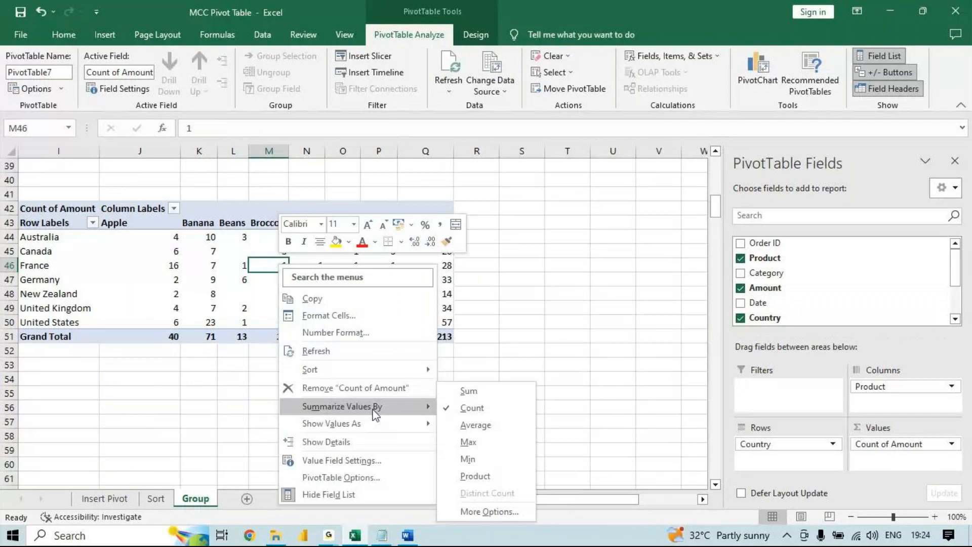
pyautogui.click(500, 391)
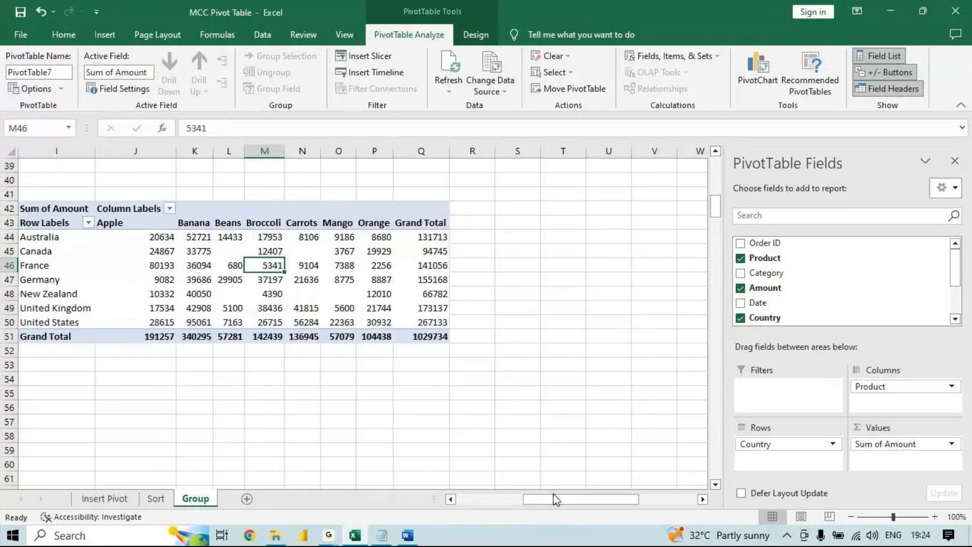
pyautogui.moveTo(555, 499); pyautogui.dragTo(512, 512)
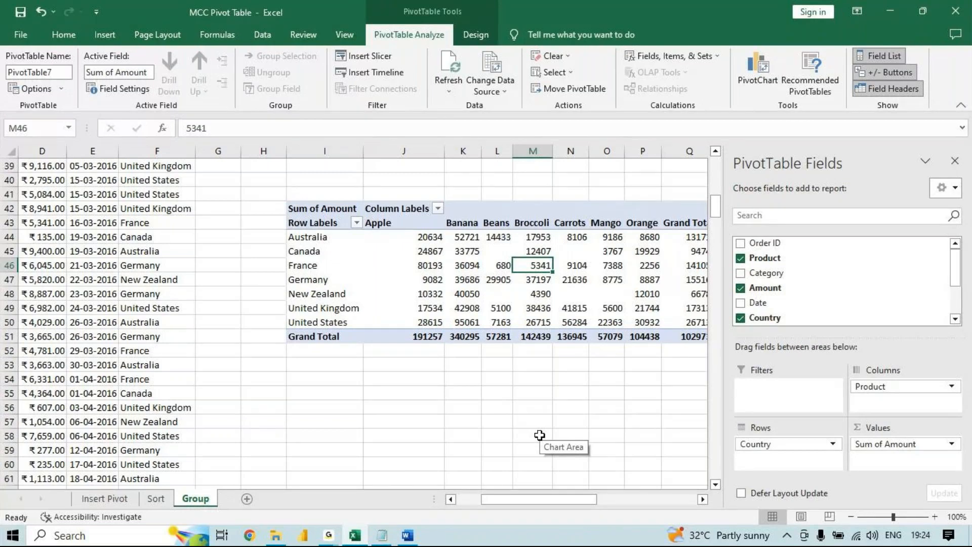
pyautogui.click(330, 238)
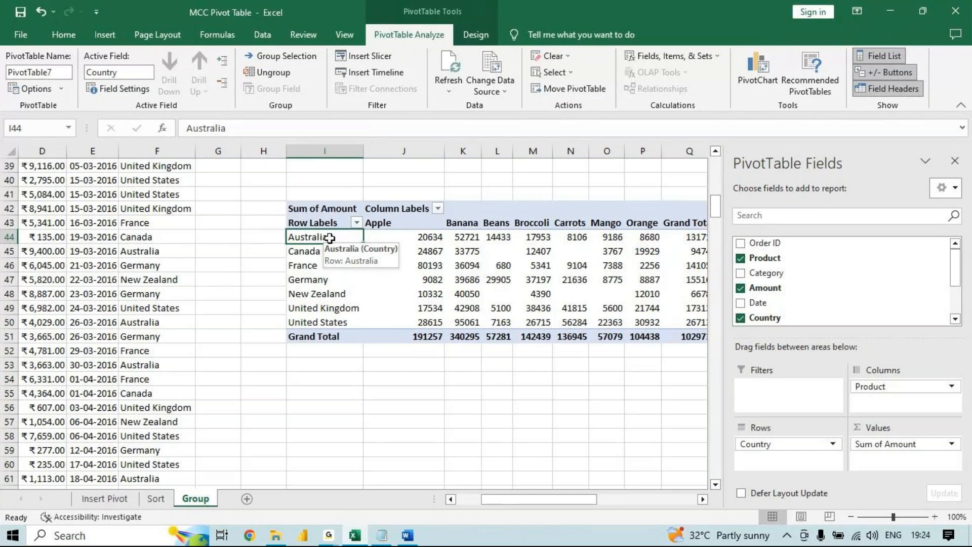
# - Switch to the Word outline and colour the "Two dimensional Pivot table" heading red
pyautogui.hotkey('alt', 'Tab')
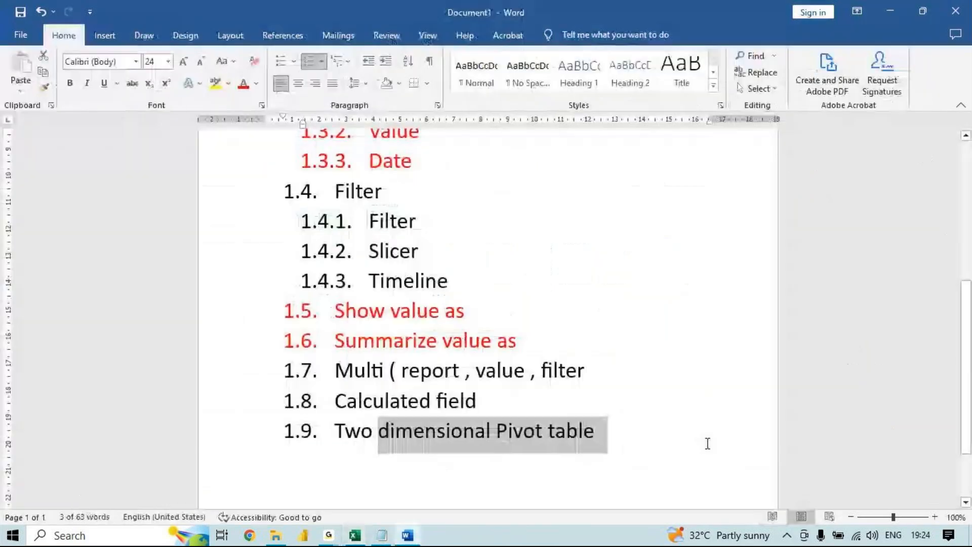
pyautogui.moveTo(707, 443); pyautogui.dragTo(335, 430)
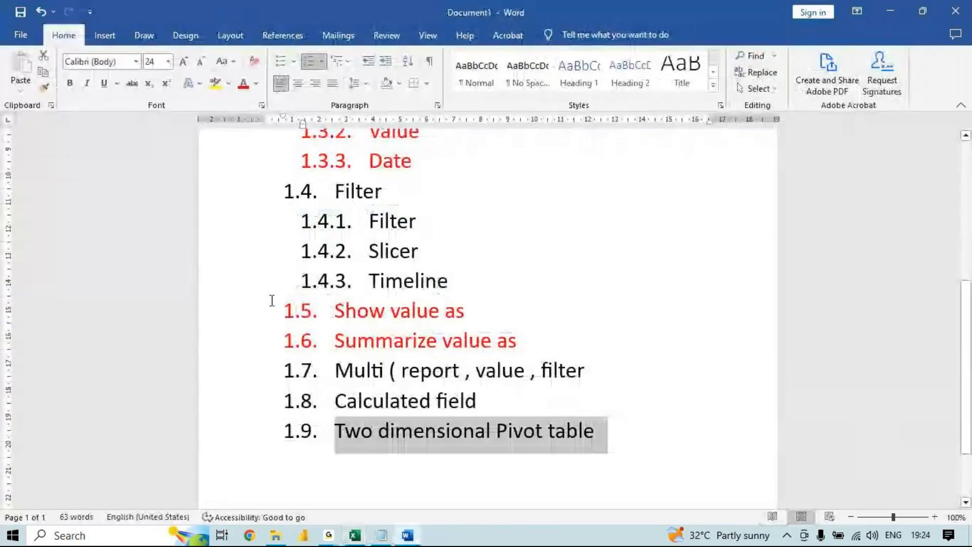
pyautogui.click(243, 85)
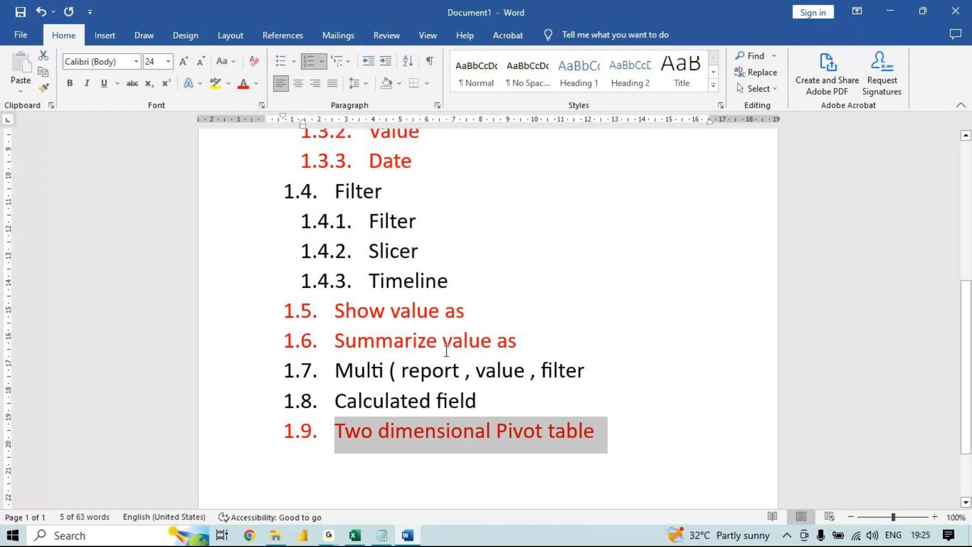
# - Return to the Excel pivot table and move the Product field from columns to rows, below Country
pyautogui.hotkey('alt', 'Tab')
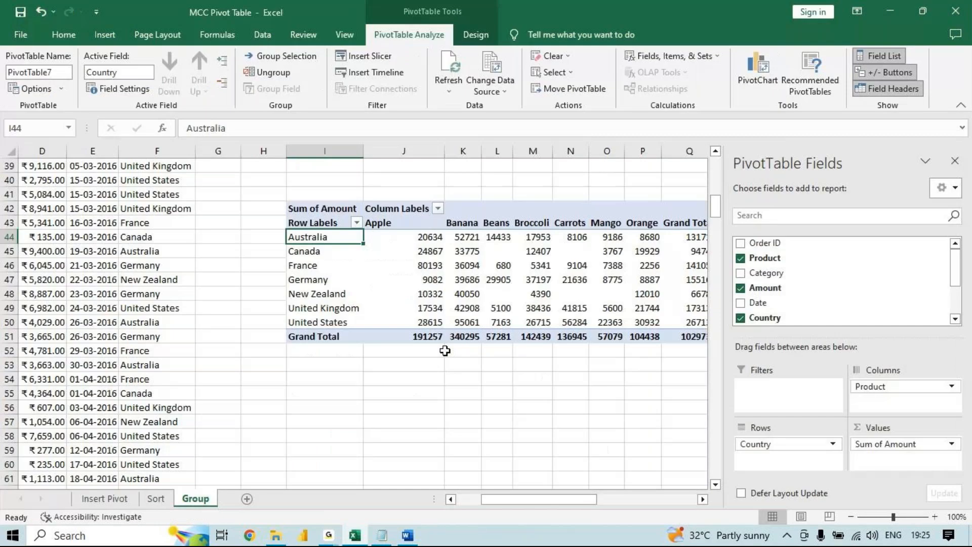
pyautogui.moveTo(883, 384); pyautogui.dragTo(784, 463)
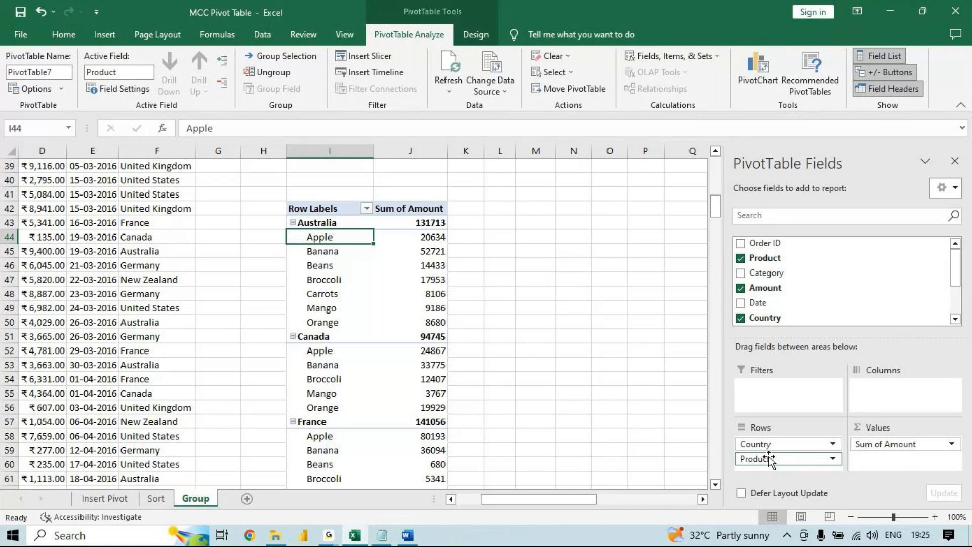
# - Switch the Product field between the pivot table's columns and rows, leaving it in columns with Country in rows
pyautogui.moveTo(768, 457); pyautogui.dragTo(942, 387)
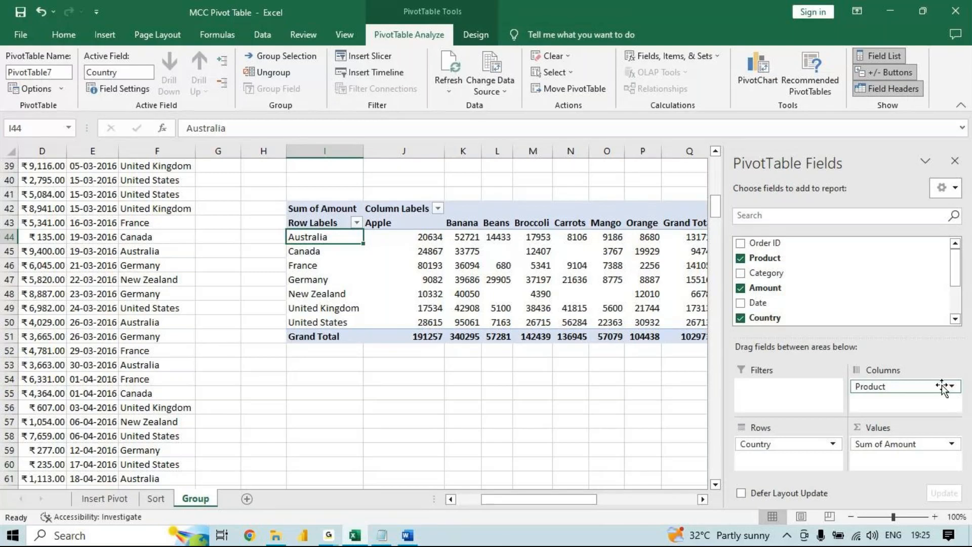
pyautogui.moveTo(942, 387); pyautogui.dragTo(842, 447)
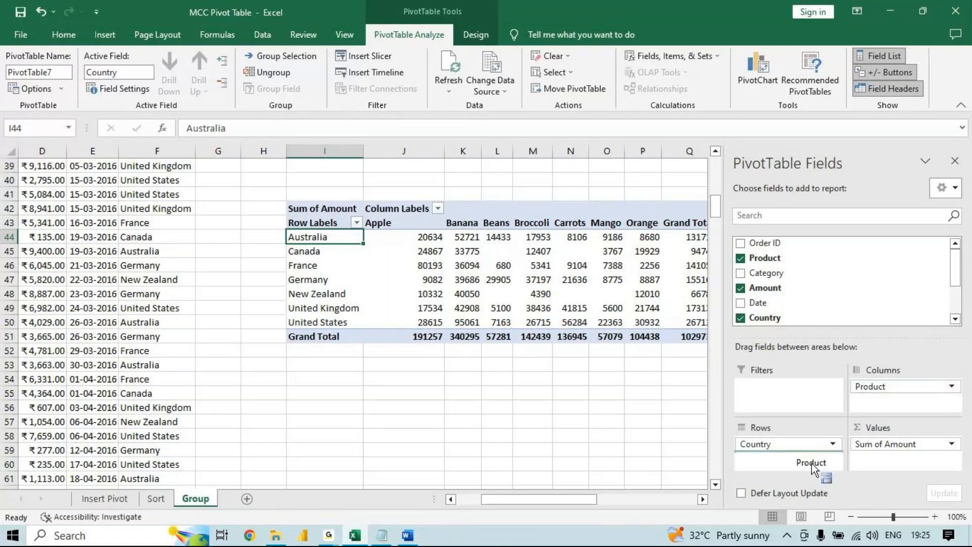
pyautogui.moveTo(813, 469); pyautogui.dragTo(811, 465)
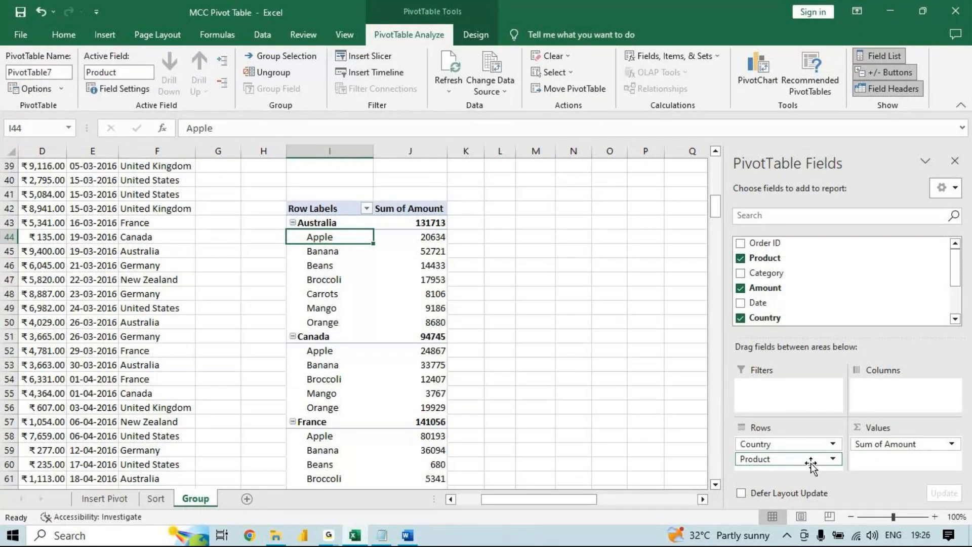
pyautogui.moveTo(810, 463); pyautogui.dragTo(901, 389)
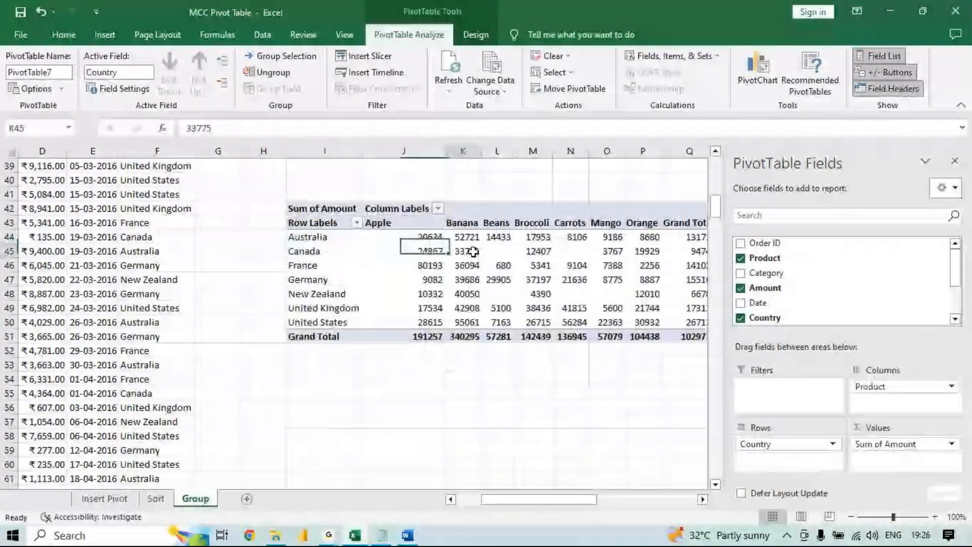
# - Summarize the country-by-product pivot table's Amount values by Count and return them to Sum
pyautogui.click(473, 252)
pyautogui.rightClick(473, 252)
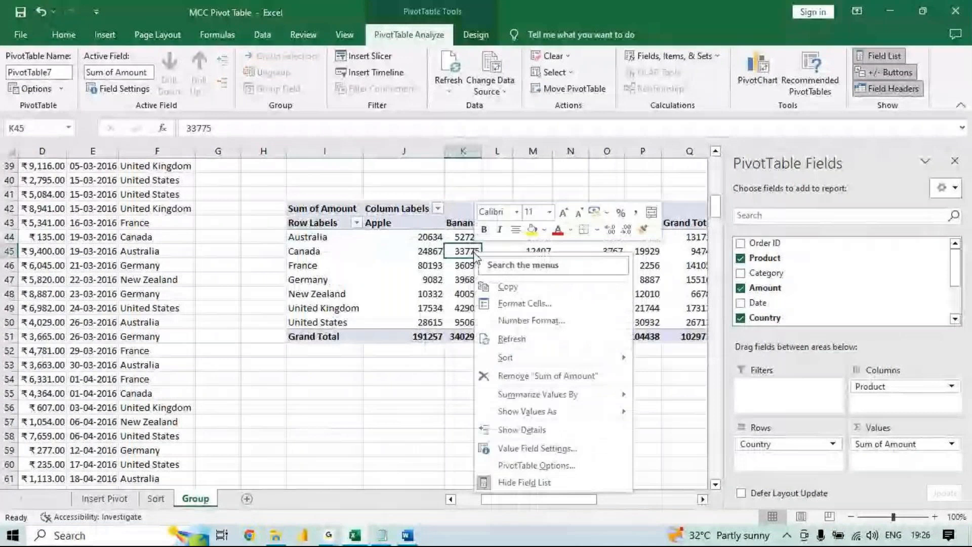
pyautogui.click(436, 251)
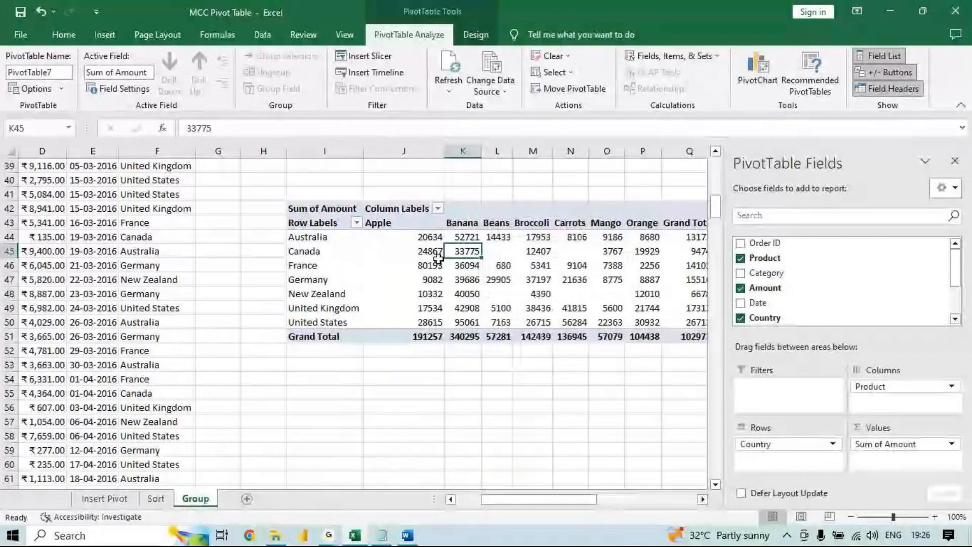
pyautogui.rightClick(438, 256)
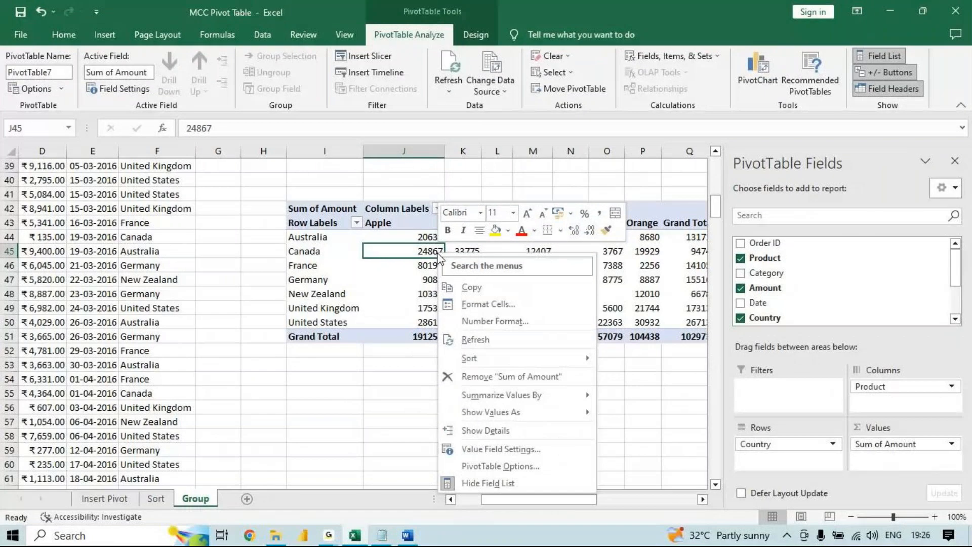
pyautogui.moveTo(559, 398)
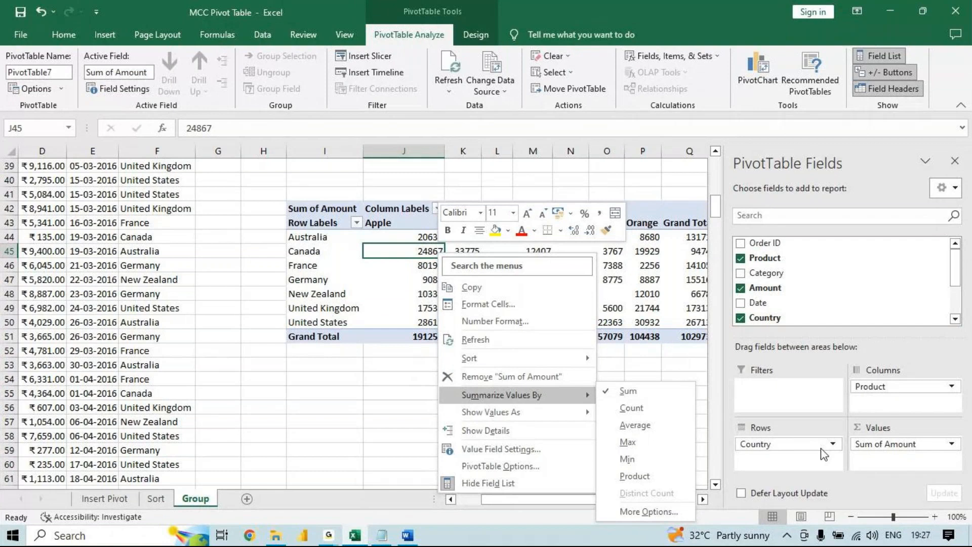
pyautogui.click(658, 403)
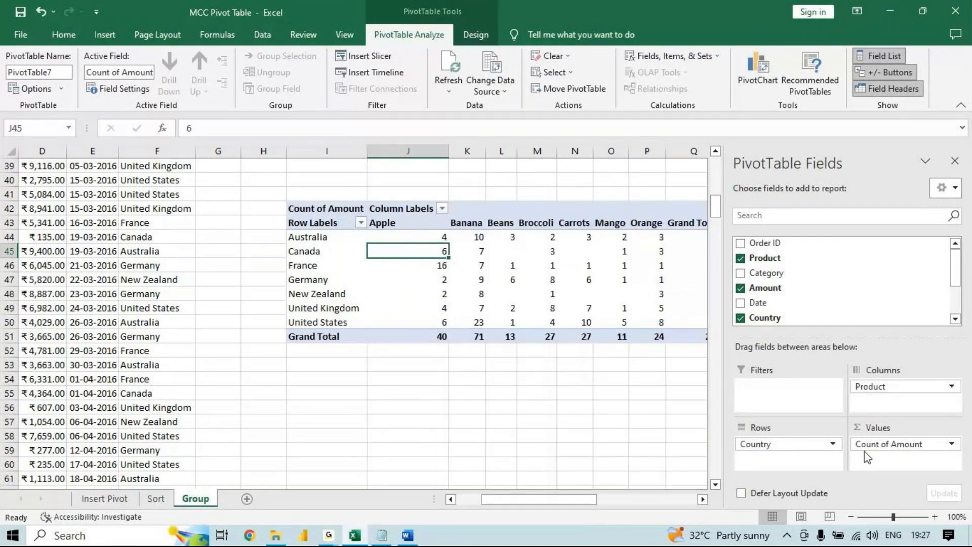
pyautogui.rightClick(561, 240)
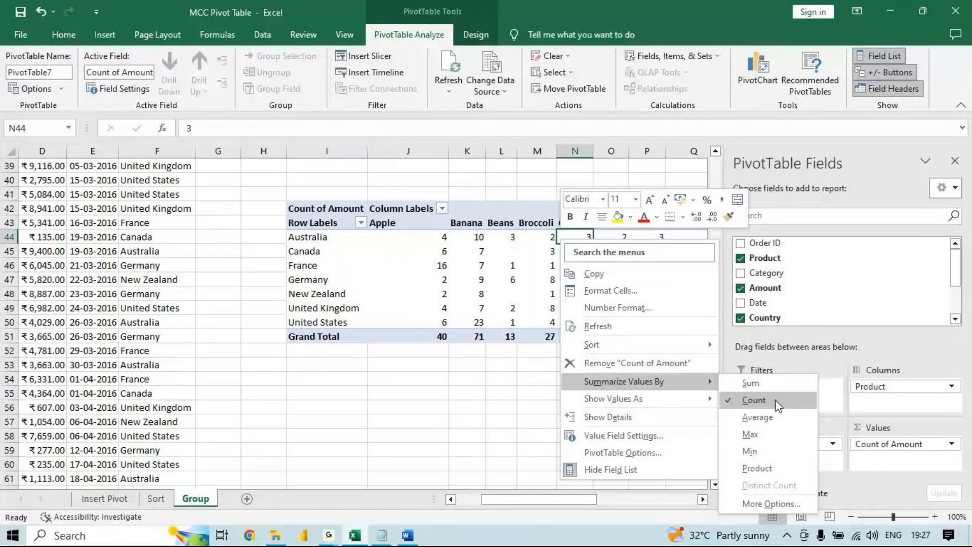
pyautogui.click(778, 384)
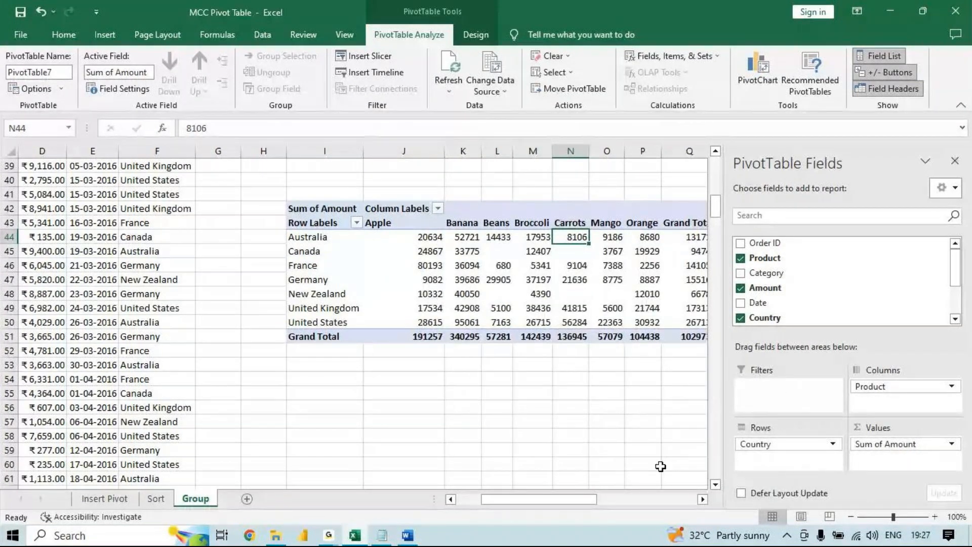
# - Switch to the Word outline and colour the word "report" in the Multi heading red
pyautogui.click(407, 535)
pyautogui.moveTo(466, 372); pyautogui.dragTo(403, 372)
pyautogui.click(243, 84)
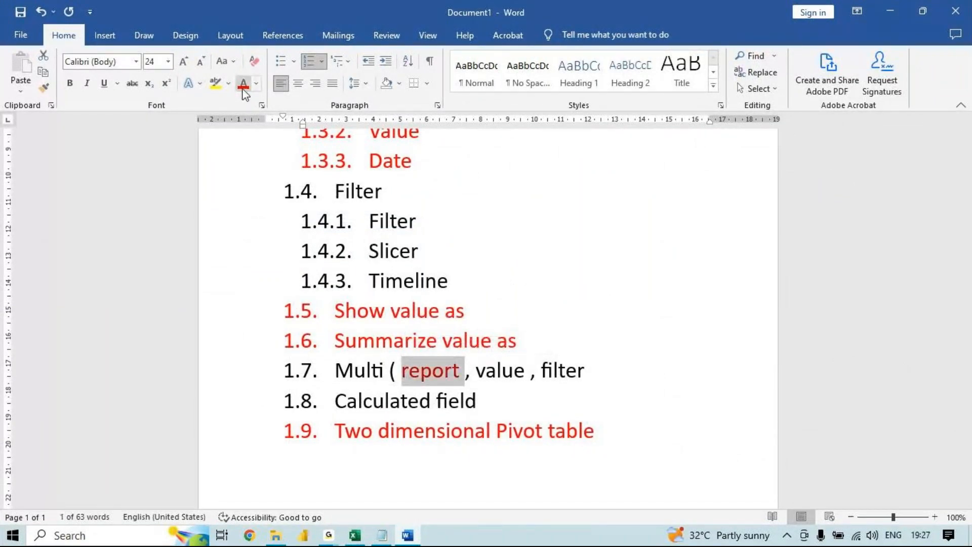
pyautogui.click(486, 372)
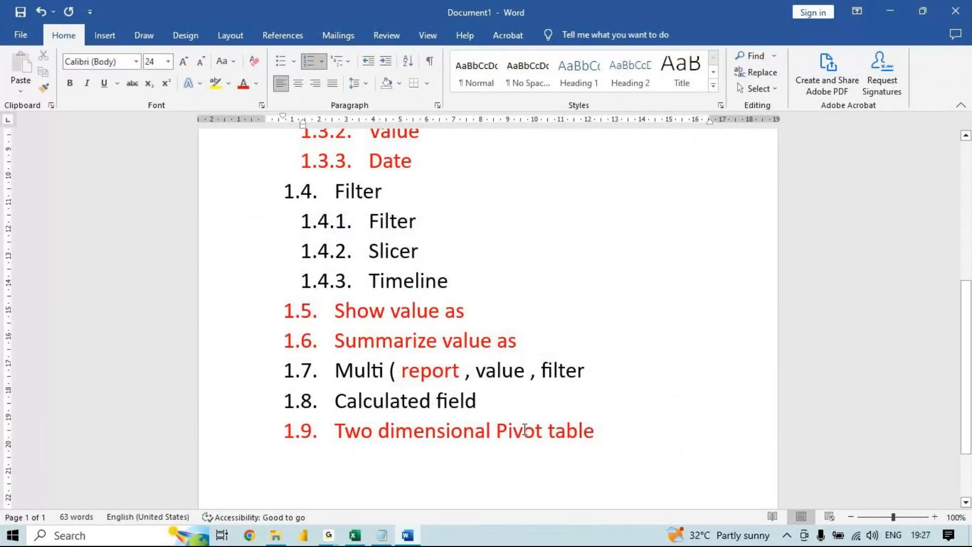
# - Switch to Notepad and add the question "3) what is total amount exported for each product only to france ?"
pyautogui.click(387, 540)
pyautogui.click(793, 197)
pyautogui.click(794, 199)
pyautogui.press('Return')
pyautogui.write('3) wha')
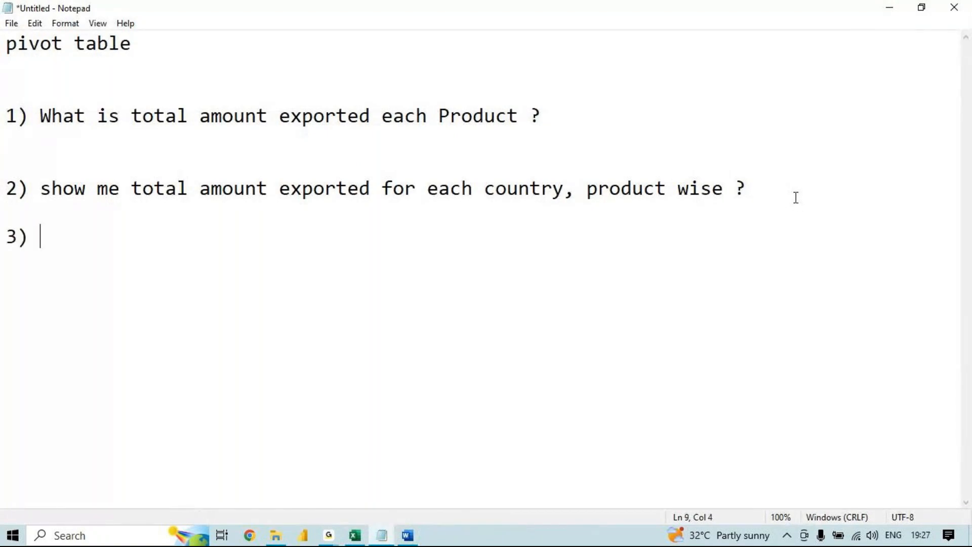
pyautogui.write('i')
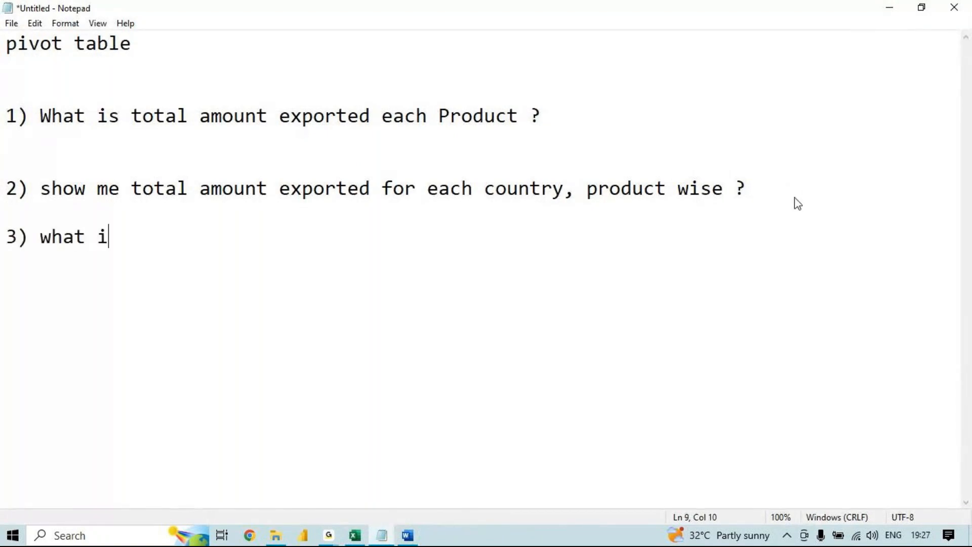
pyautogui.write('s tota')
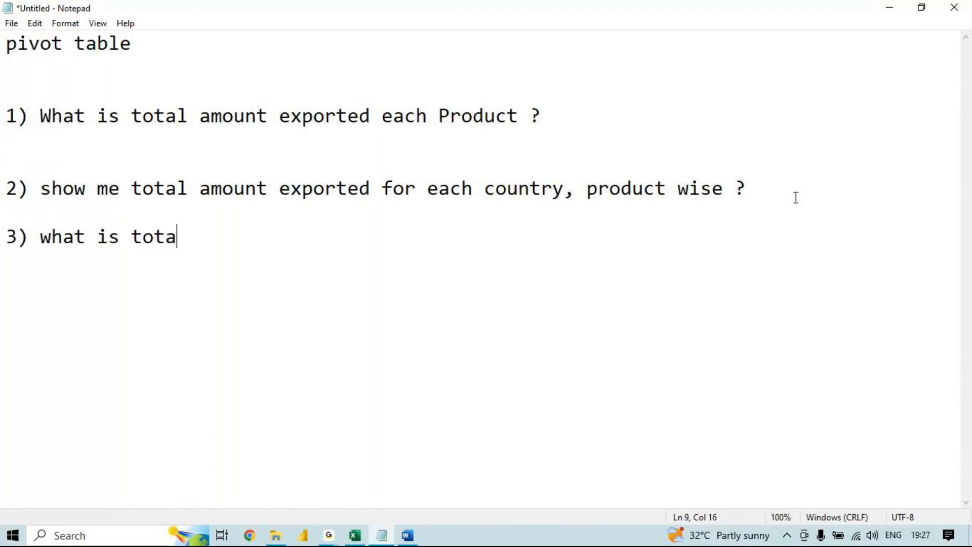
pyautogui.write('l amount ')
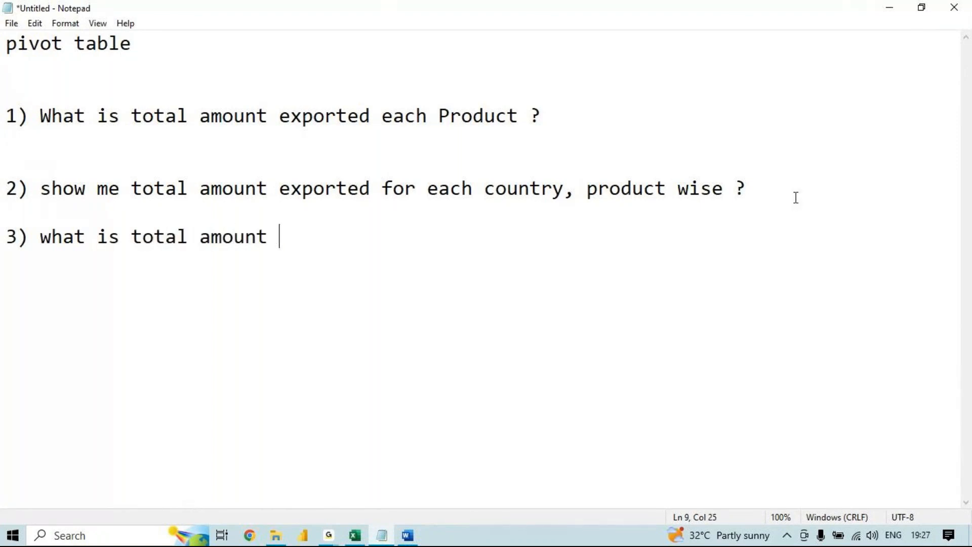
pyautogui.write('exported ')
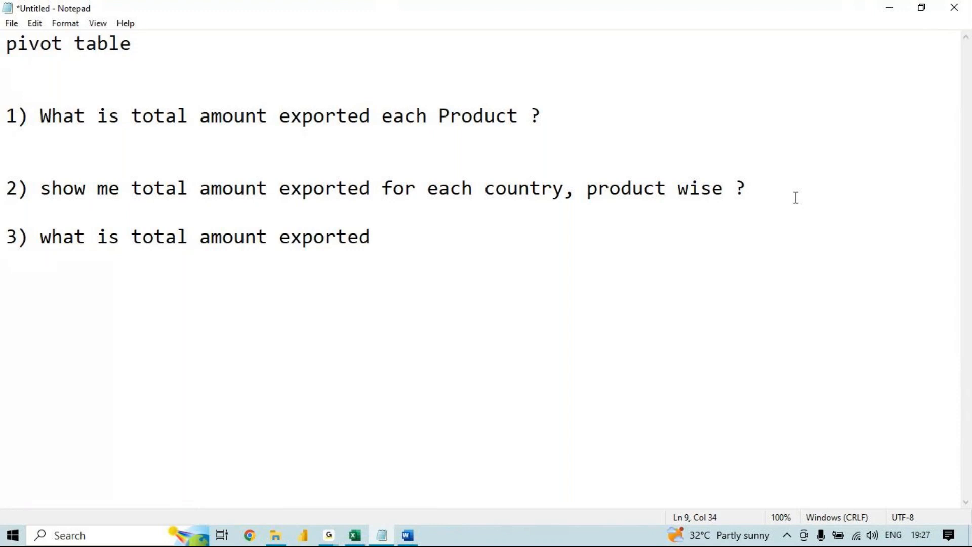
pyautogui.write('for each')
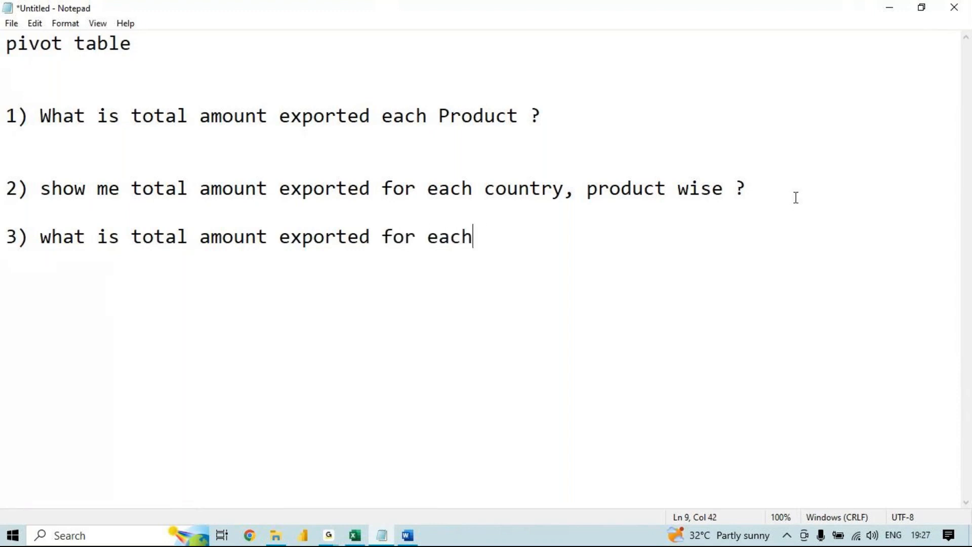
pyautogui.write(' prof')
pyautogui.press('BackSpace')
pyautogui.write('duct')
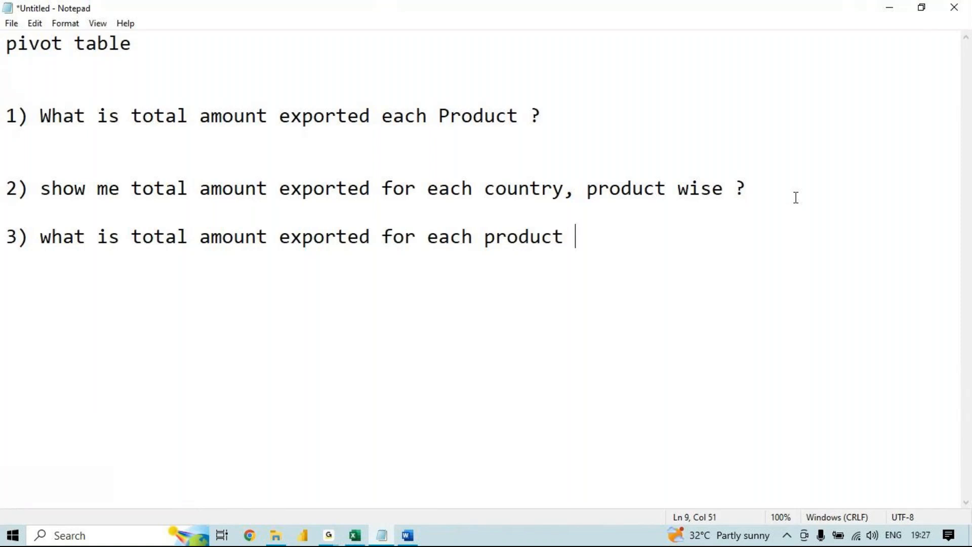
pyautogui.write(' only ')
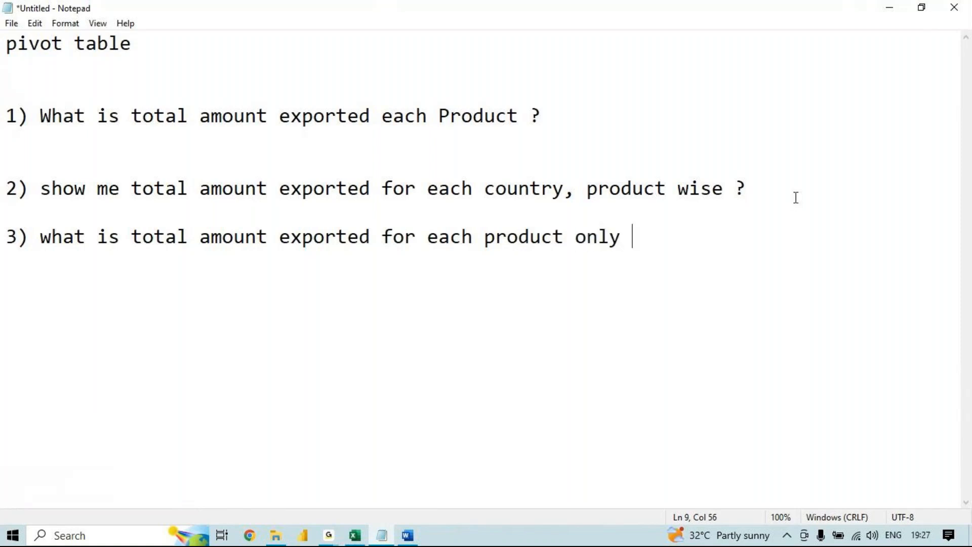
pyautogui.write('to france  ')
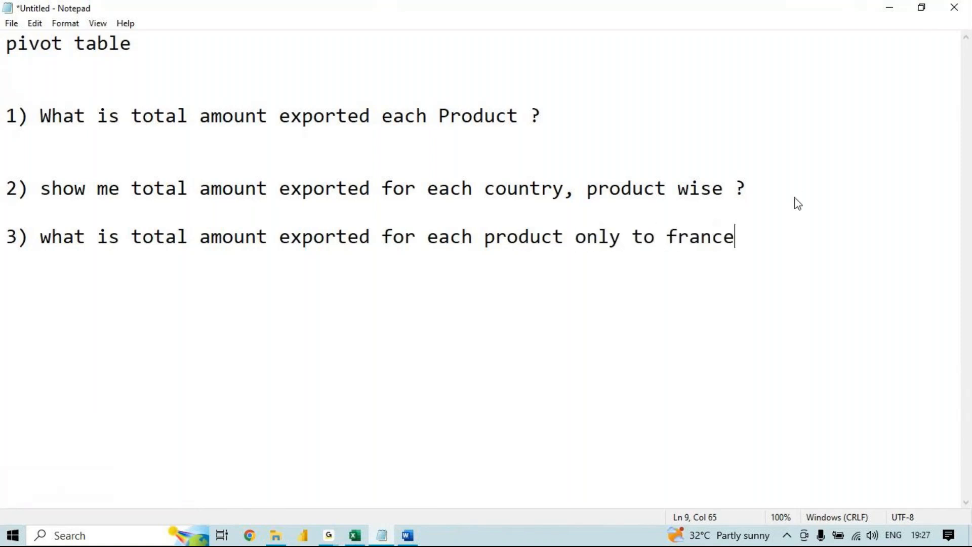
pyautogui.write('?')
pyautogui.press('Return')
pyautogui.hotkey('alt', 'Tab')
pyautogui.press('super')
pyautogui.write('timer')
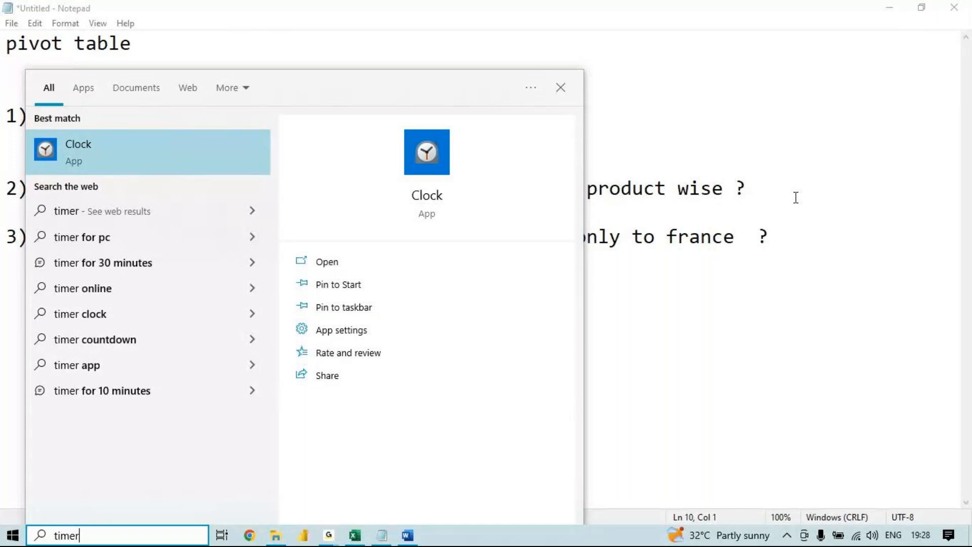
pyautogui.click(857, 228)
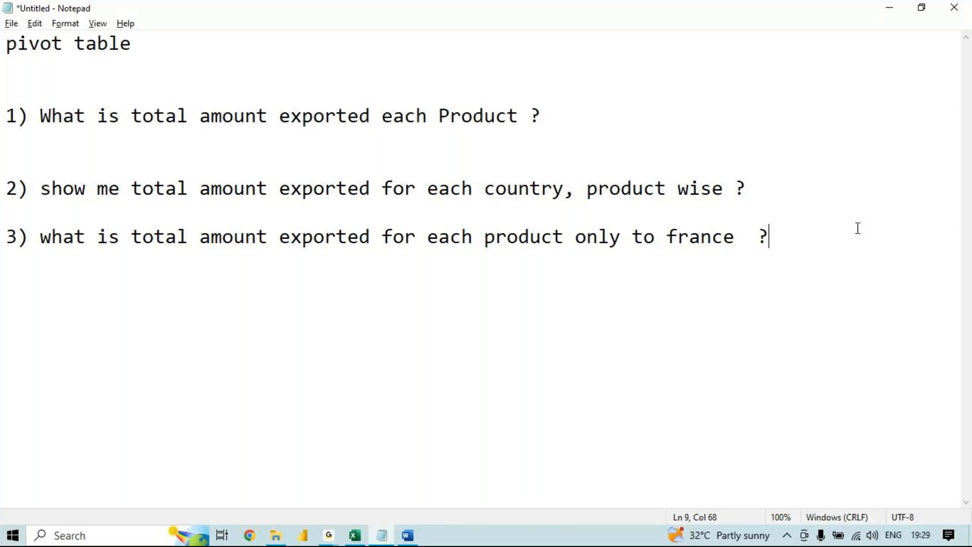
# - Return to Excel, copy the Group sheet's order data to a new worksheet, and autofit its column widths
pyautogui.hotkey('alt', 'Tab')
pyautogui.hotkey('alt', 'Tab')
pyautogui.hotkey('alt', 'Tab')
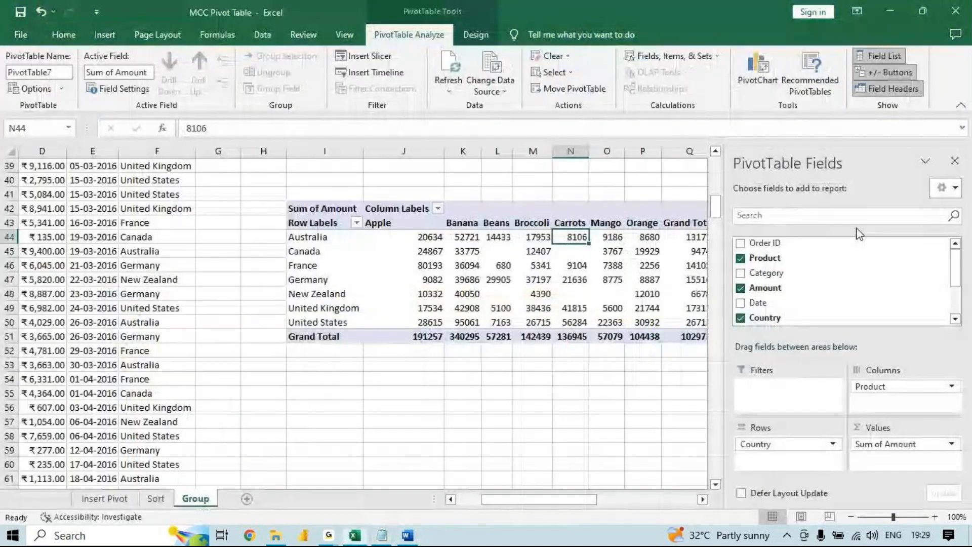
pyautogui.click(139, 353)
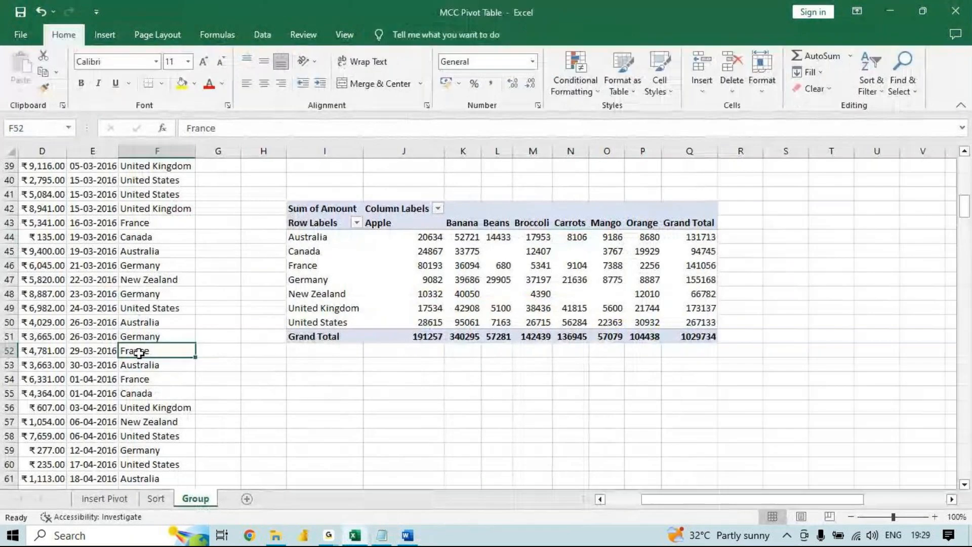
pyautogui.hotkey('ctrl', 'a')
pyautogui.hotkey('ctrl', 'c')
pyautogui.click(246, 499)
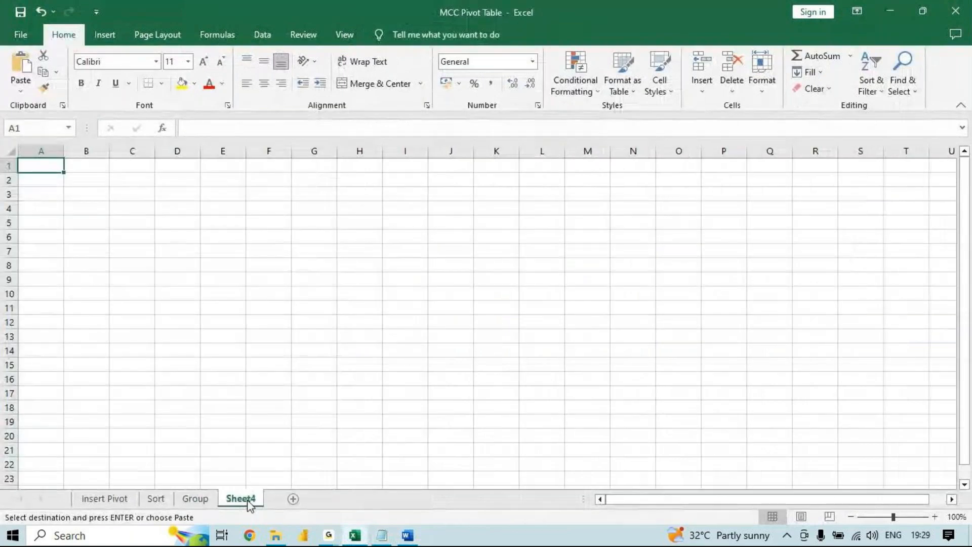
pyautogui.hotkey('ctrl', 'v')
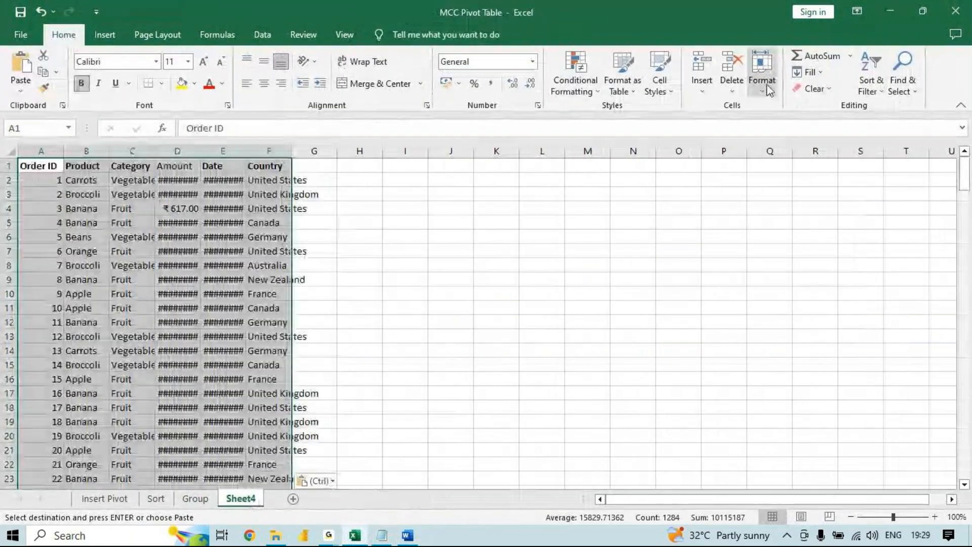
pyautogui.click(768, 87)
pyautogui.click(782, 177)
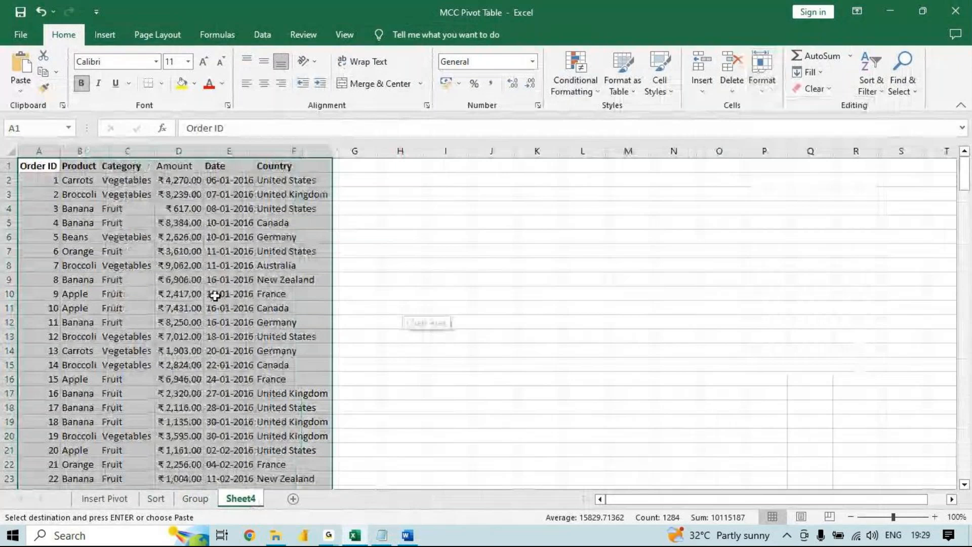
# - Insert a pivot table from the copied order data at cell I3 of the same worksheet
pyautogui.click(179, 279)
pyautogui.click(104, 35)
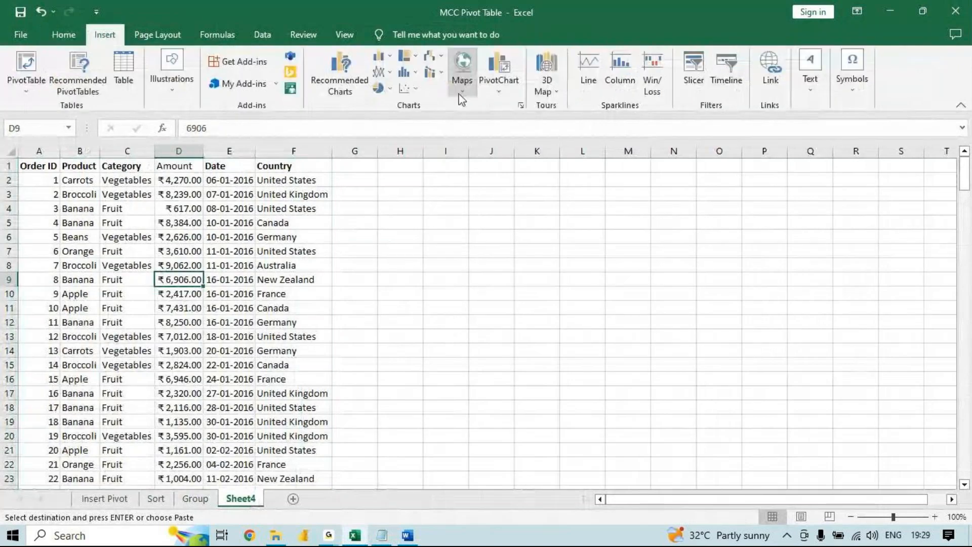
pyautogui.click(26, 60)
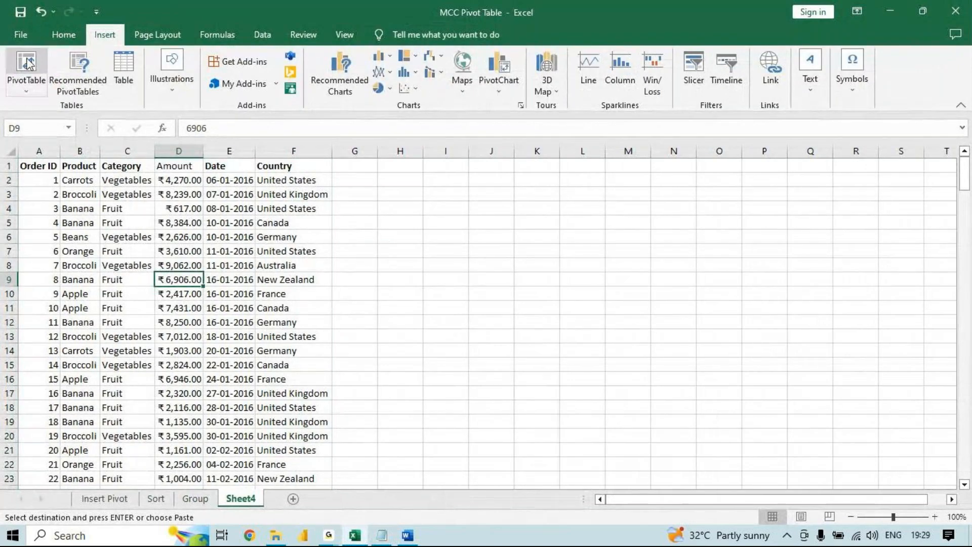
pyautogui.click(608, 282)
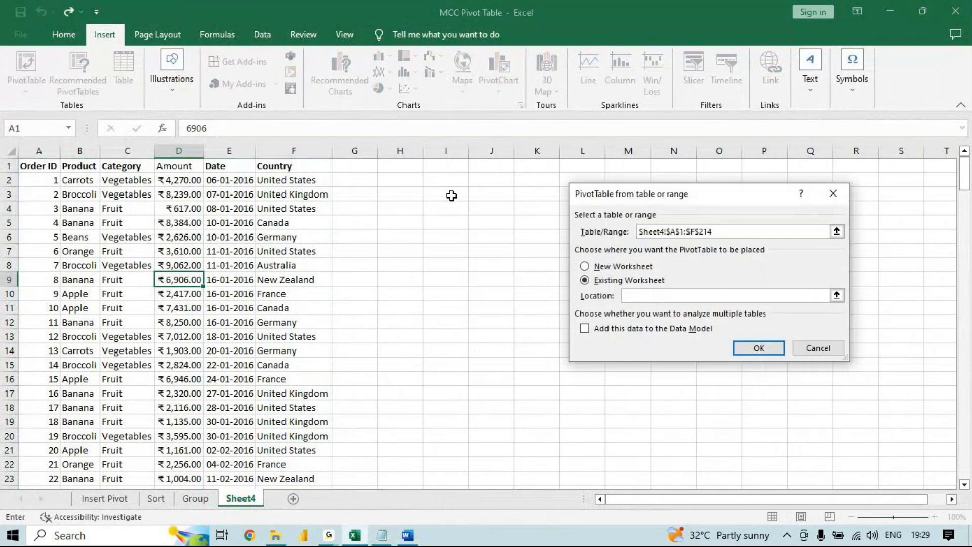
pyautogui.click(451, 195)
pyautogui.click(759, 349)
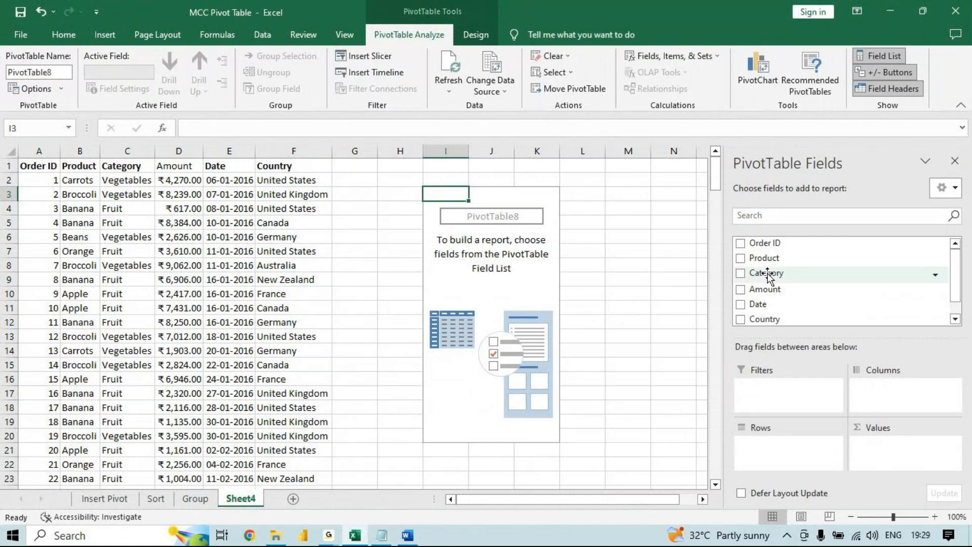
# - Add Amount as values and Product as rows in the new pivot table
pyautogui.moveTo(764, 288); pyautogui.dragTo(913, 461)
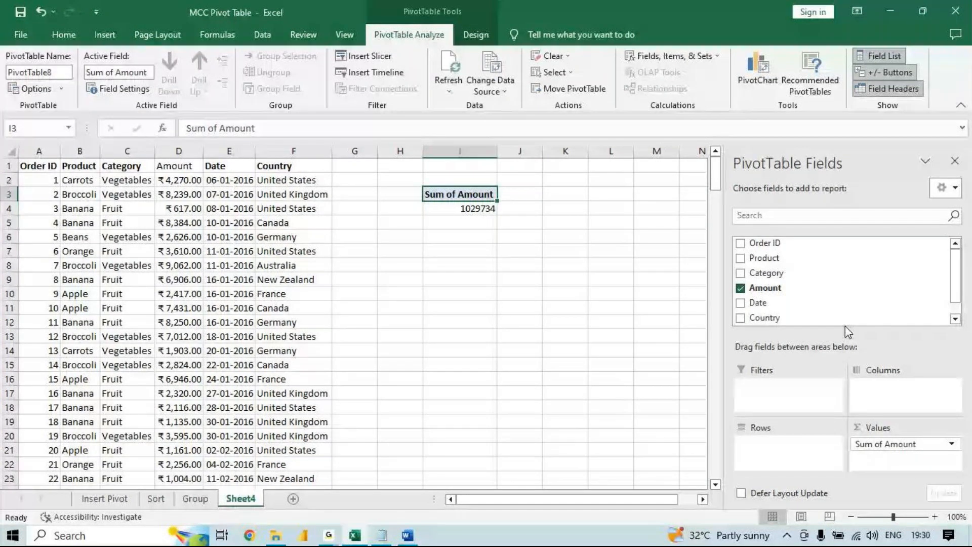
pyautogui.moveTo(764, 258); pyautogui.dragTo(783, 457)
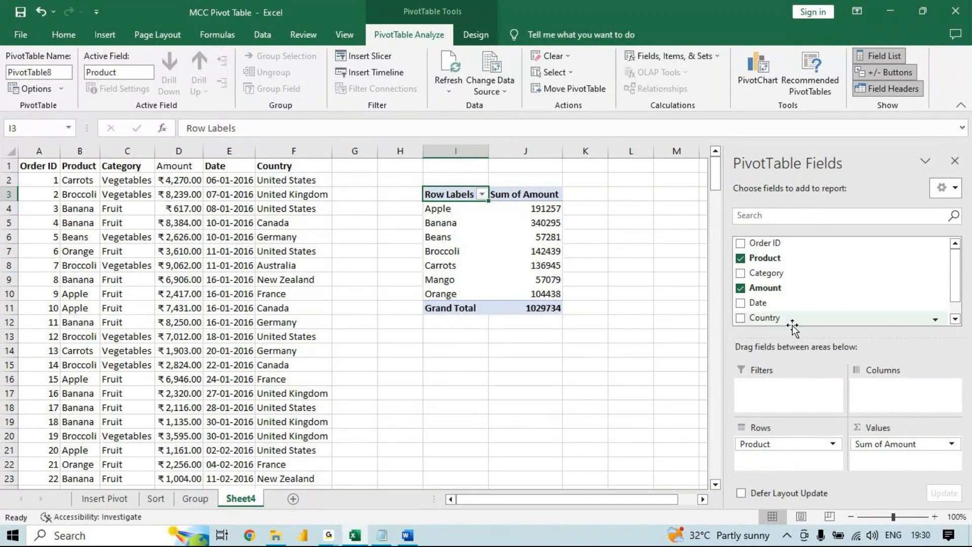
# - Add Country as a report filter to the pivot table and filter it to France only
pyautogui.moveTo(792, 328); pyautogui.dragTo(793, 401)
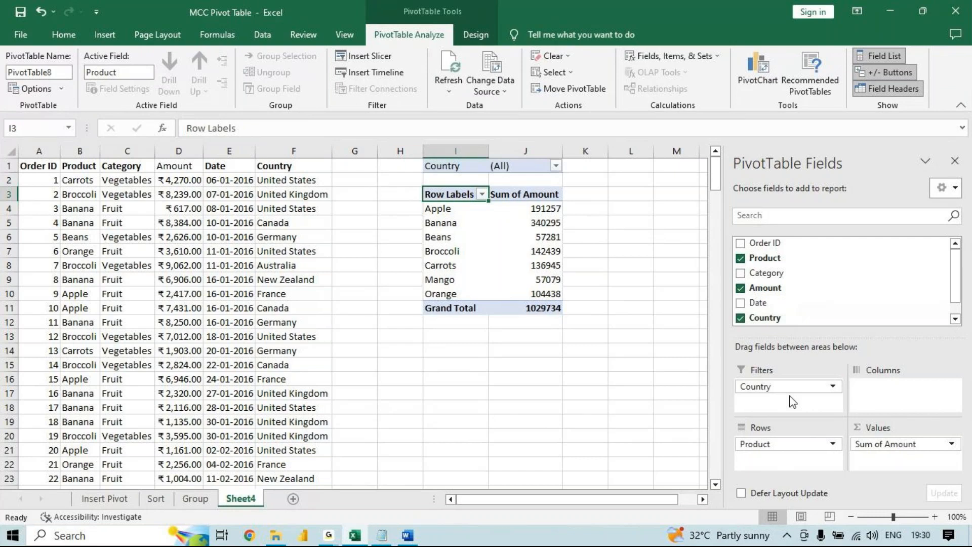
pyautogui.click(457, 163)
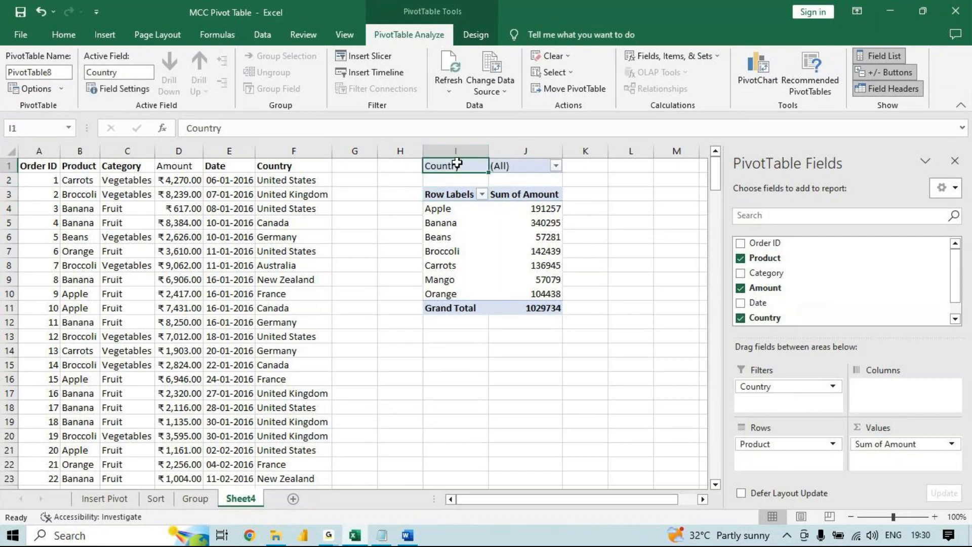
pyautogui.click(547, 166)
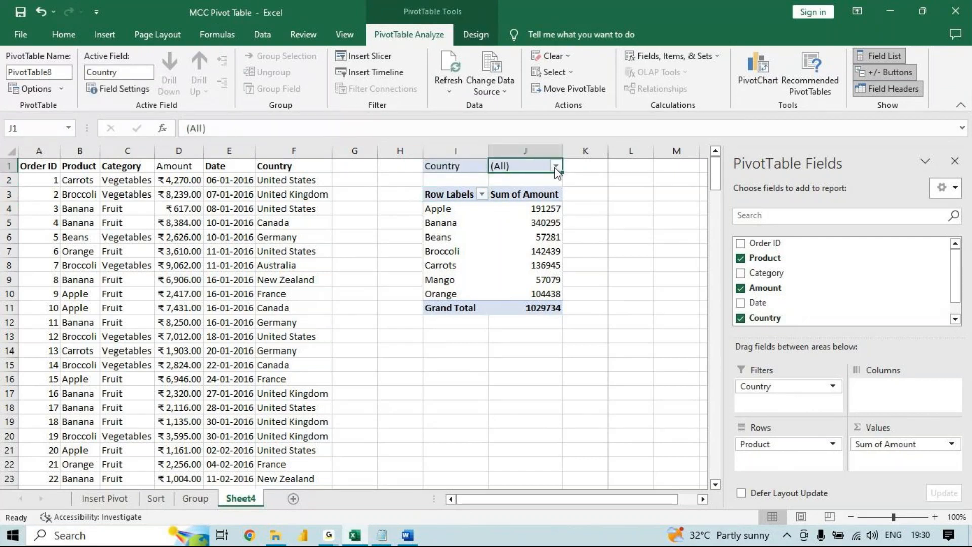
pyautogui.click(555, 166)
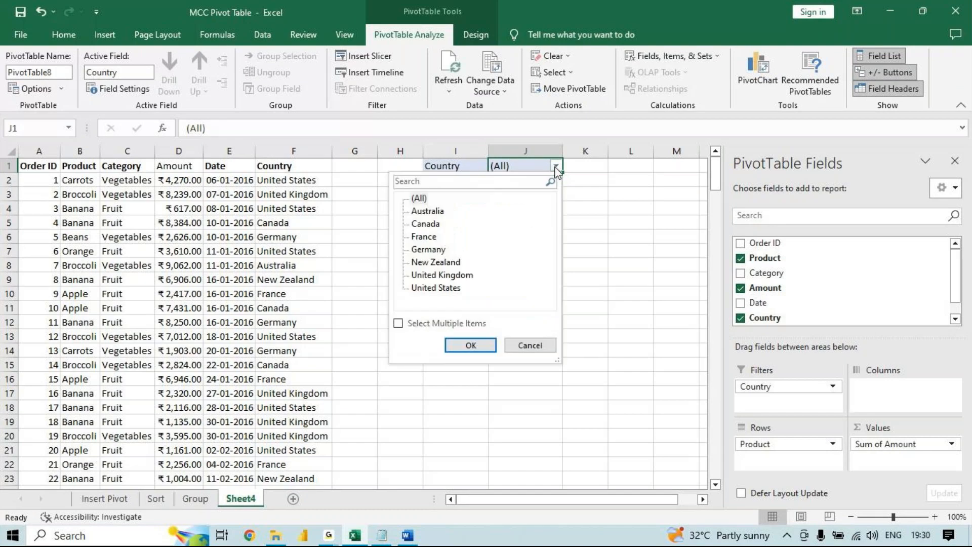
pyautogui.click(422, 237)
pyautogui.click(450, 341)
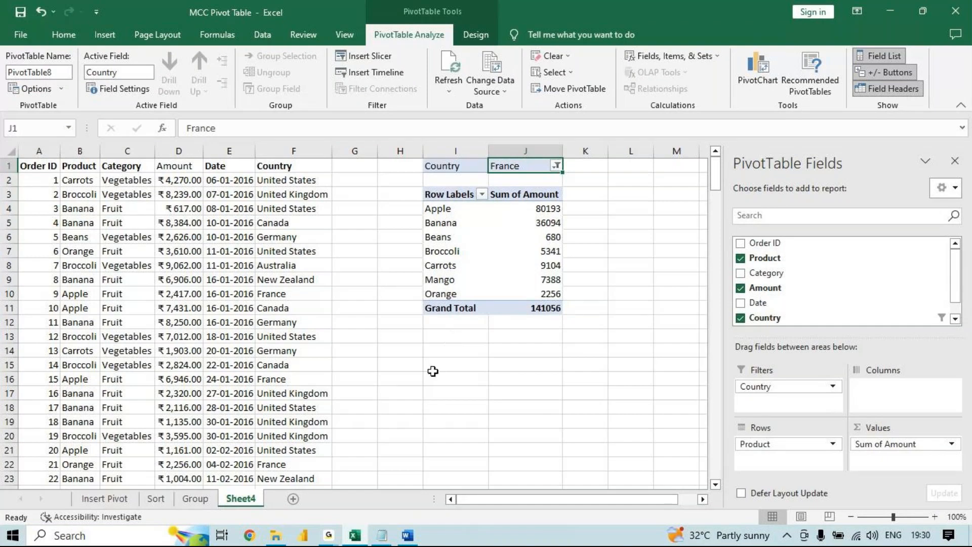
# - Switch to Notepad and add a copy of question 3 as question 4, without its closing question mark
pyautogui.click(390, 536)
pyautogui.moveTo(770, 237); pyautogui.dragTo(545, 278)
pyautogui.hotkey('ctrl', 'a')
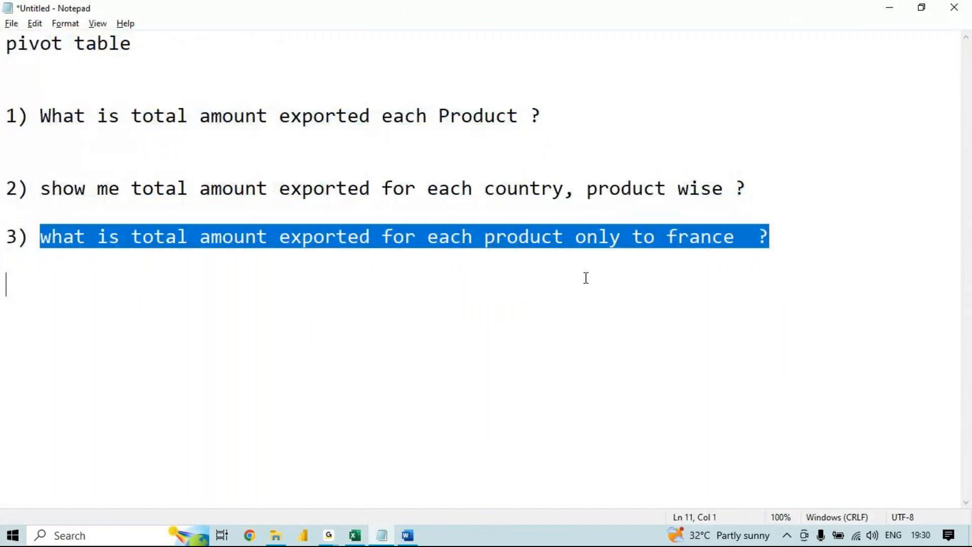
pyautogui.hotkey('ctrl', 'c')
pyautogui.press('Up')
pyautogui.press('Down')
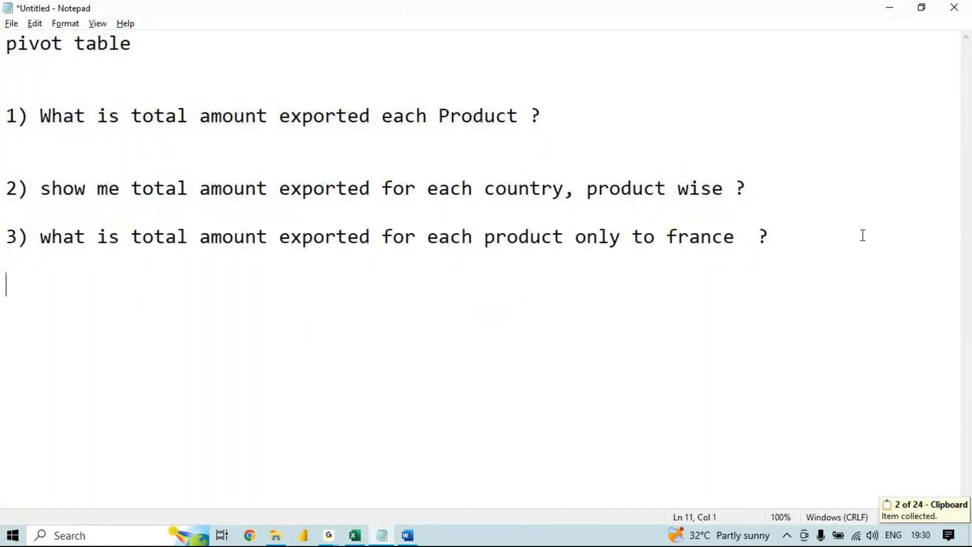
pyautogui.write('4')
pyautogui.hotkey('ctrl', 'v')
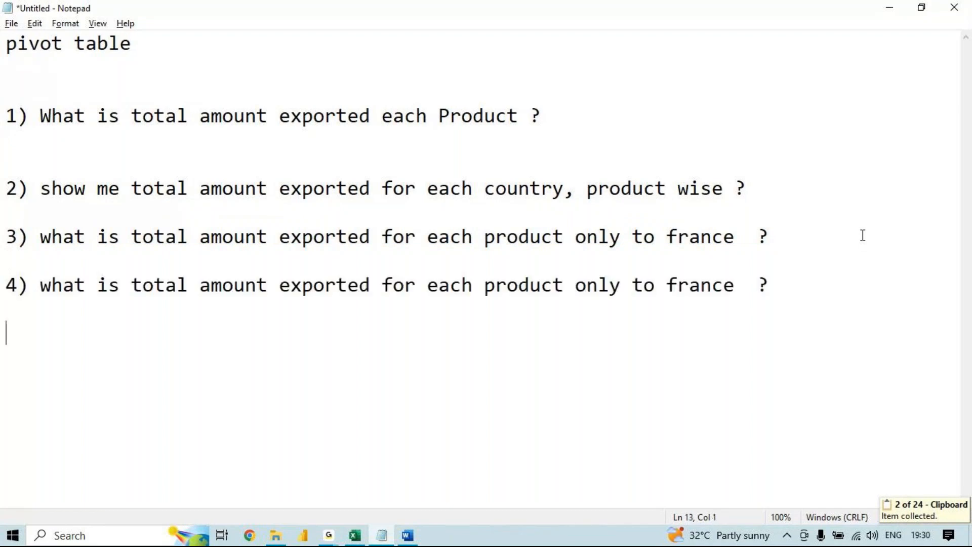
pyautogui.click(793, 294)
pyautogui.press('BackSpace')
pyautogui.press('BackSpace')
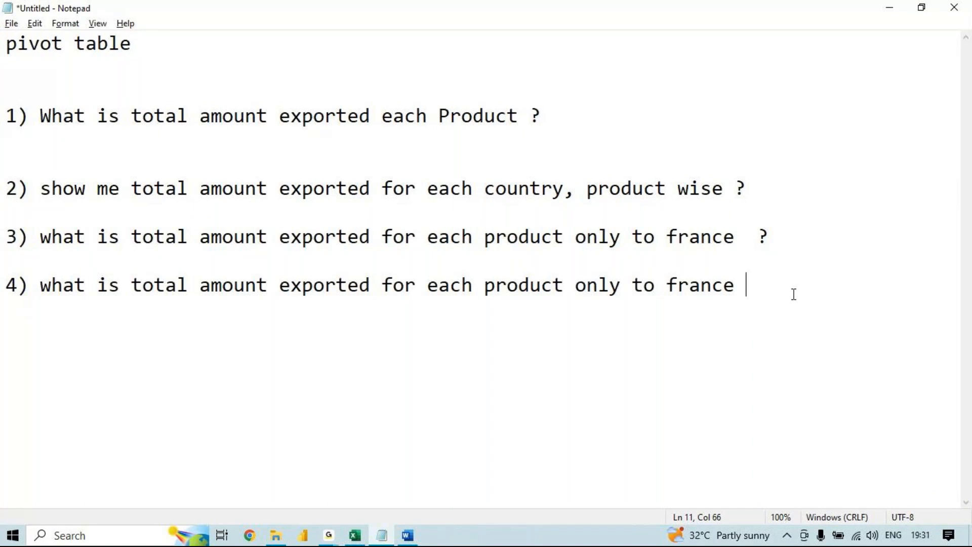
pyautogui.write('and for')
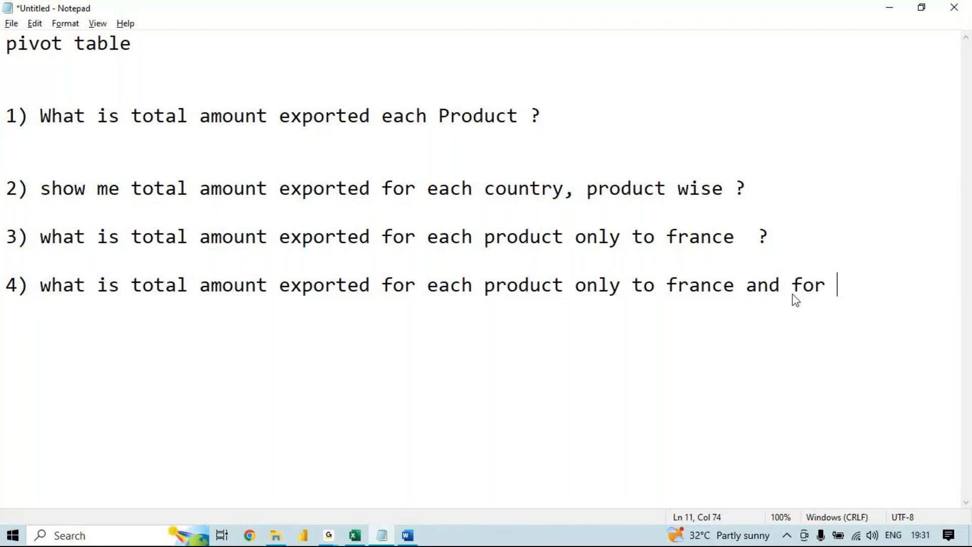
pyautogui.press('BackSpace')
pyautogui.press('BackSpace')
pyautogui.press('BackSpace')
pyautogui.press('BackSpace')
pyautogui.press('BackSpace')
pyautogui.press('BackSpace')
pyautogui.press('BackSpace')
pyautogui.press('BackSpace')
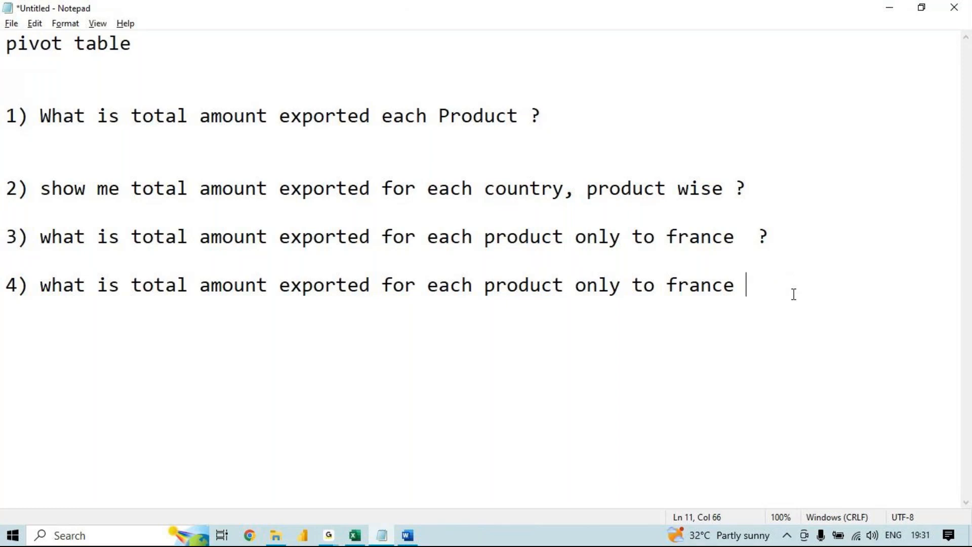
pyautogui.hotkey('alt', 'Tab')
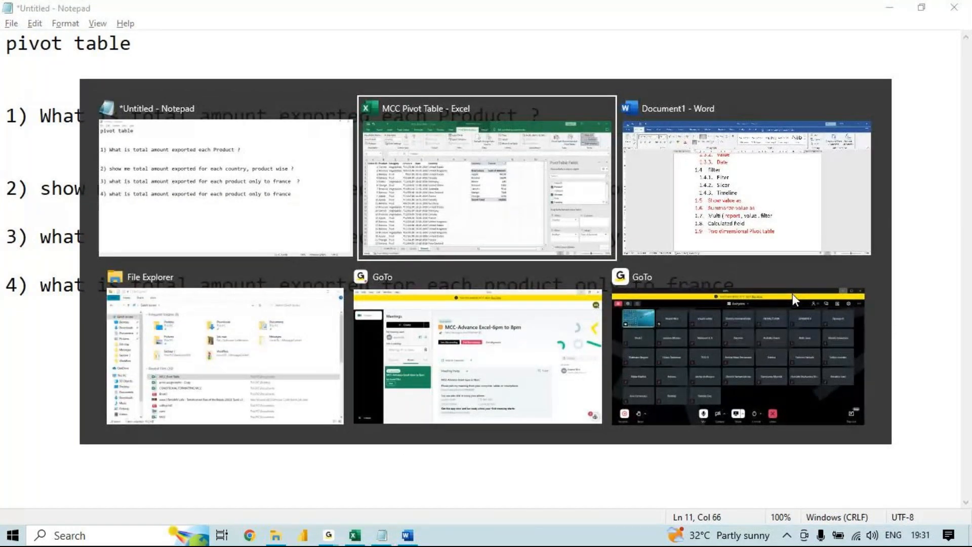
pyautogui.hotkey('alt', 'Tab')
pyautogui.hotkey('alt', 'Tab')
pyautogui.hotkey('alt', 'Tab')
pyautogui.hotkey('alt', 'Tab')
pyautogui.hotkey('alt', 'Tab')
# - Complete question 4 with the text "and on jan month ?"
pyautogui.write('and on ja')
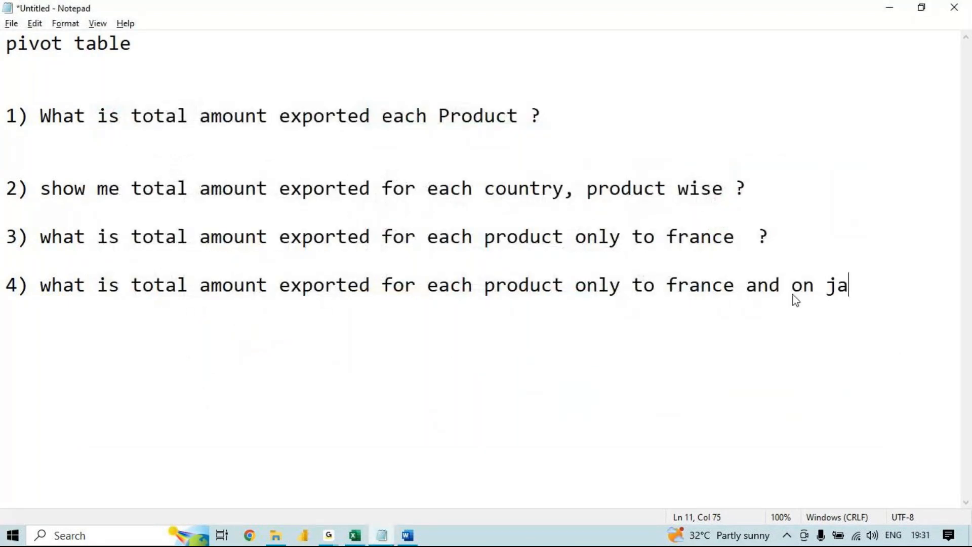
pyautogui.write('n month ?')
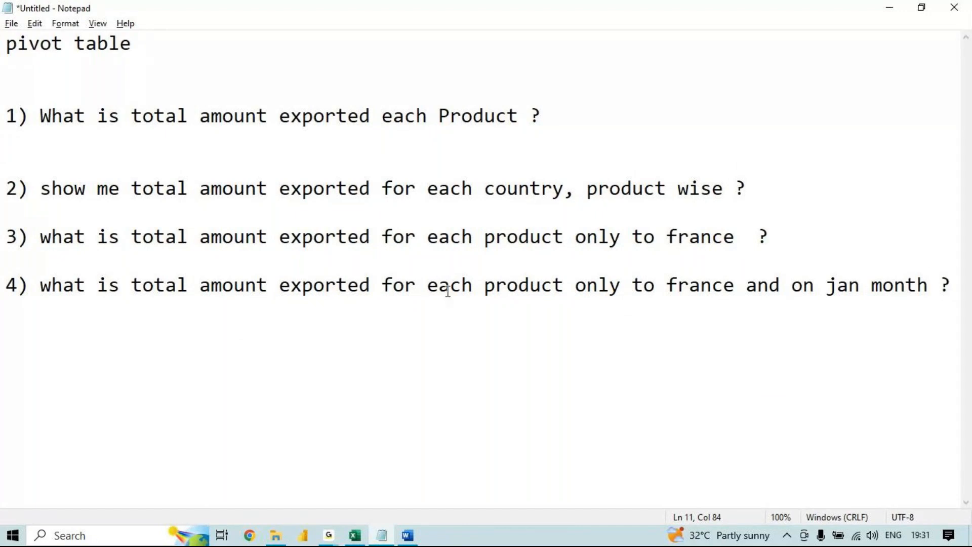
# - Highlight the full text of question 3 in Notepad for review
pyautogui.hotkey('alt', 'Tab')
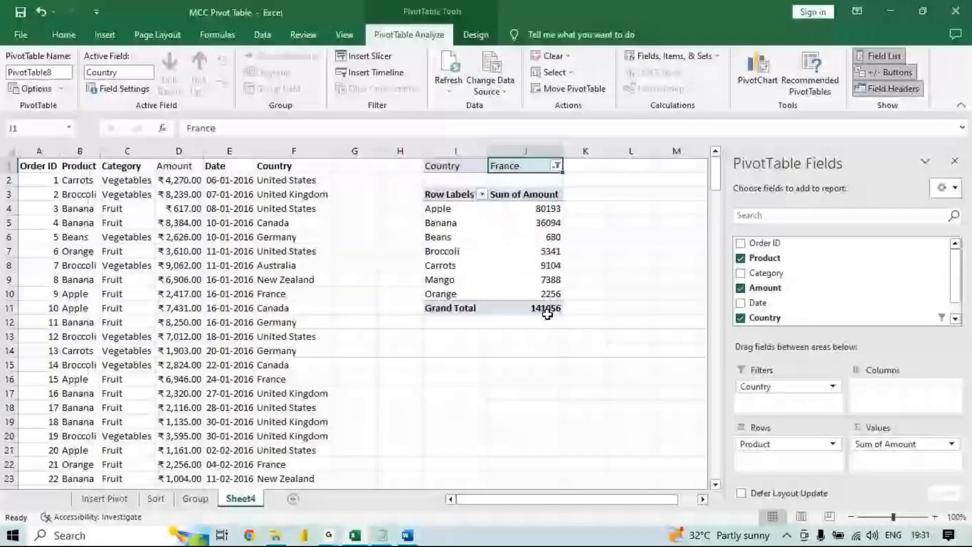
pyautogui.hotkey('alt', 'Tab')
pyautogui.moveTo(40, 236); pyautogui.dragTo(561, 233)
pyautogui.hotkey('shift', 'Home')
pyautogui.hotkey('shift', 'End')
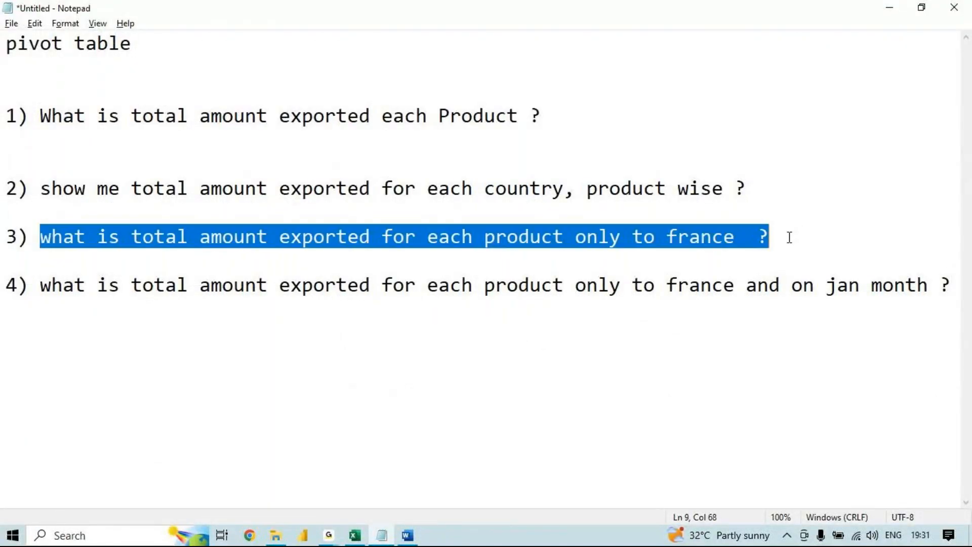
# - Return to Excel and delete the pivot table beside the order data on Sheet4
pyautogui.hotkey('alt', 'Tab')
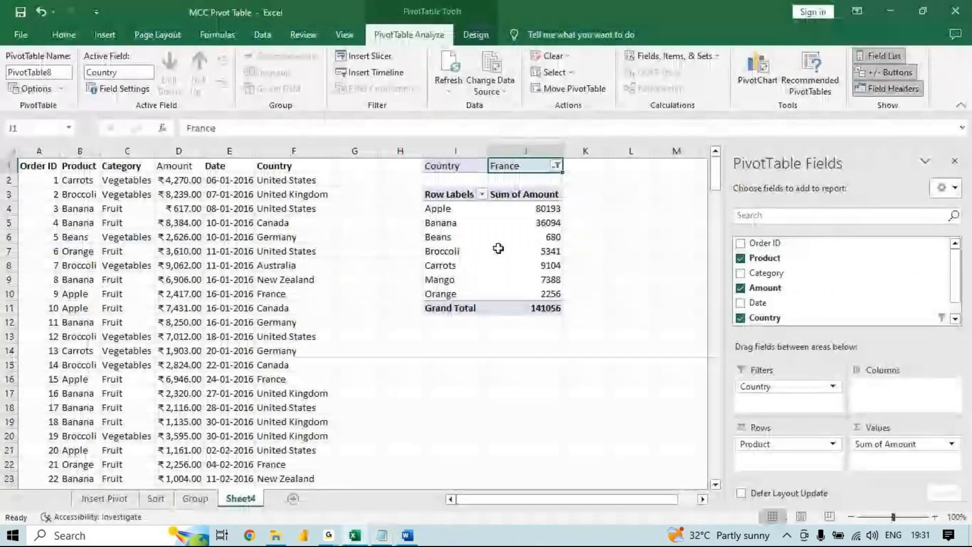
pyautogui.moveTo(580, 328); pyautogui.dragTo(423, 114)
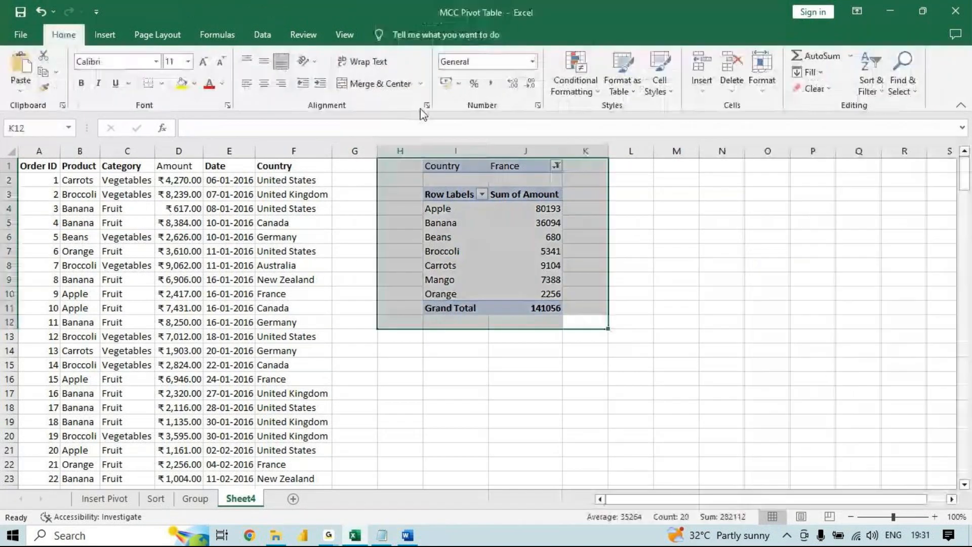
pyautogui.press('Delete')
# - Insert a pivot table from the Sheet4 order data A1:F214 at cell I2 of the same worksheet
pyautogui.click(179, 181)
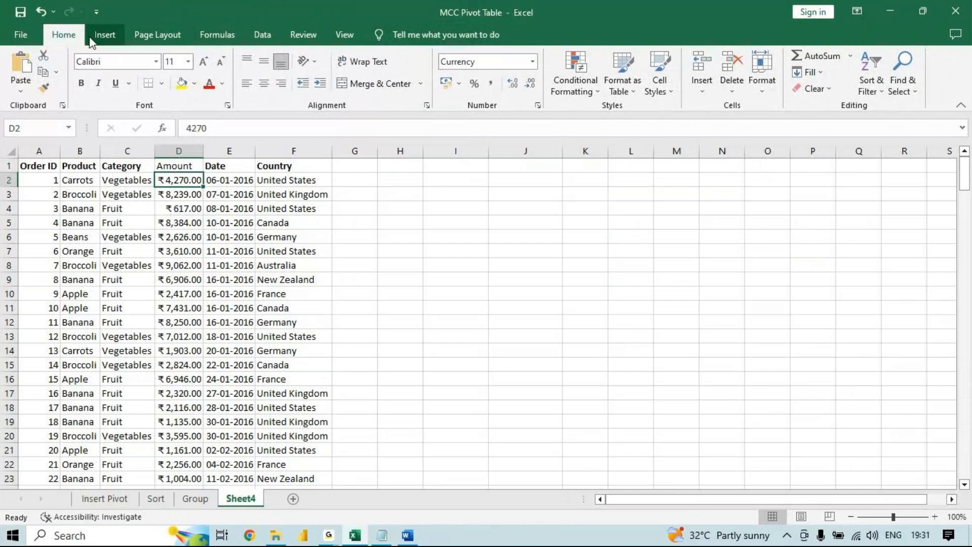
pyautogui.click(92, 40)
pyautogui.click(26, 71)
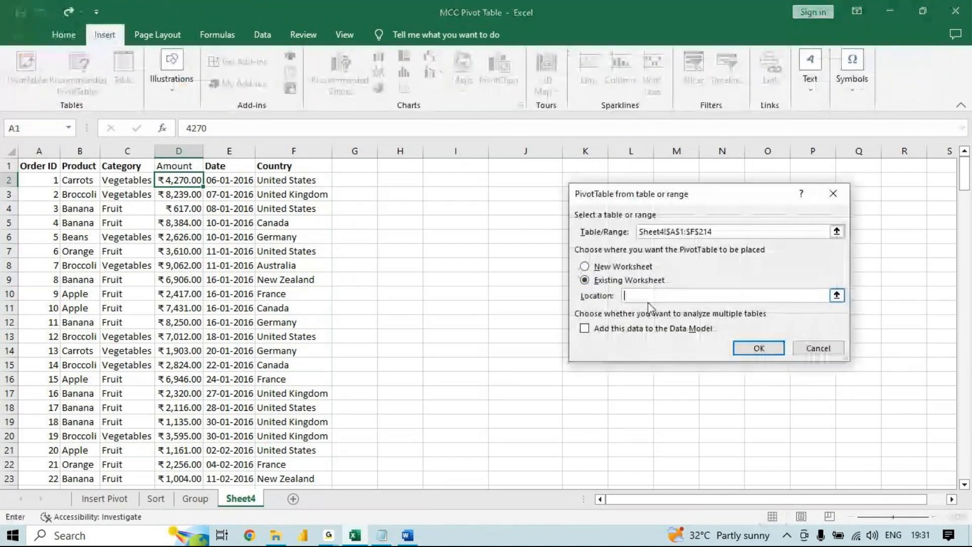
pyautogui.click(456, 180)
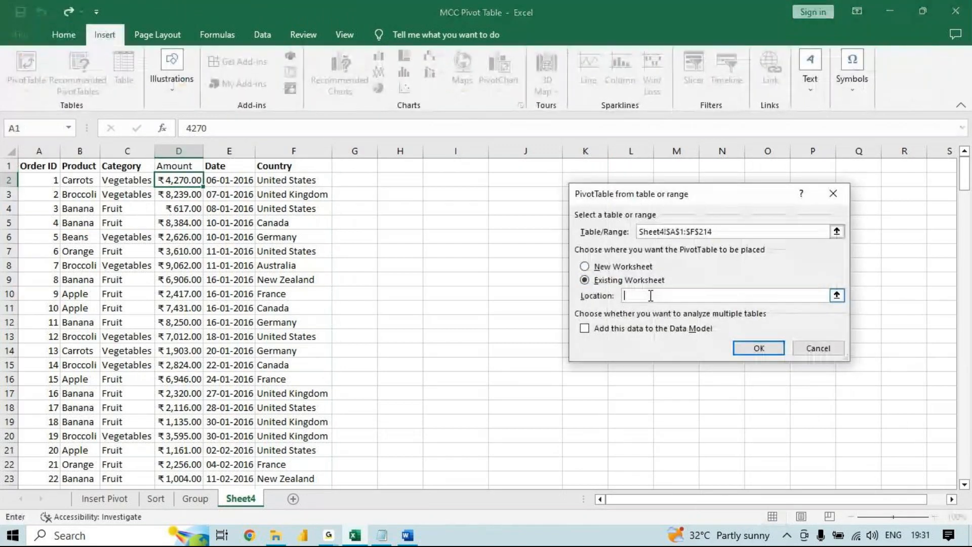
pyautogui.click(747, 353)
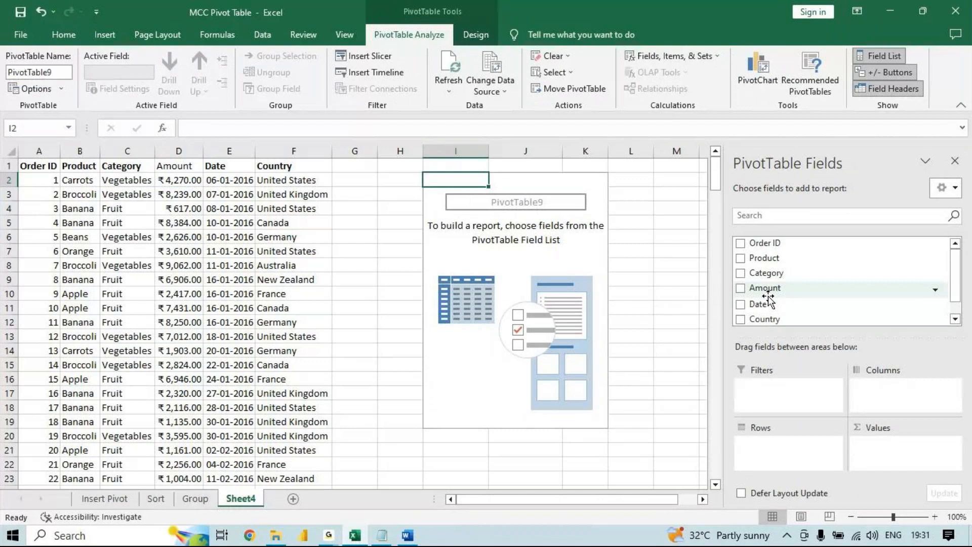
# - Add Product as rows, Amount as values and Country as a report filter, and filter the pivot table to France
pyautogui.moveTo(764, 258); pyautogui.dragTo(815, 461)
pyautogui.moveTo(779, 289); pyautogui.dragTo(906, 460)
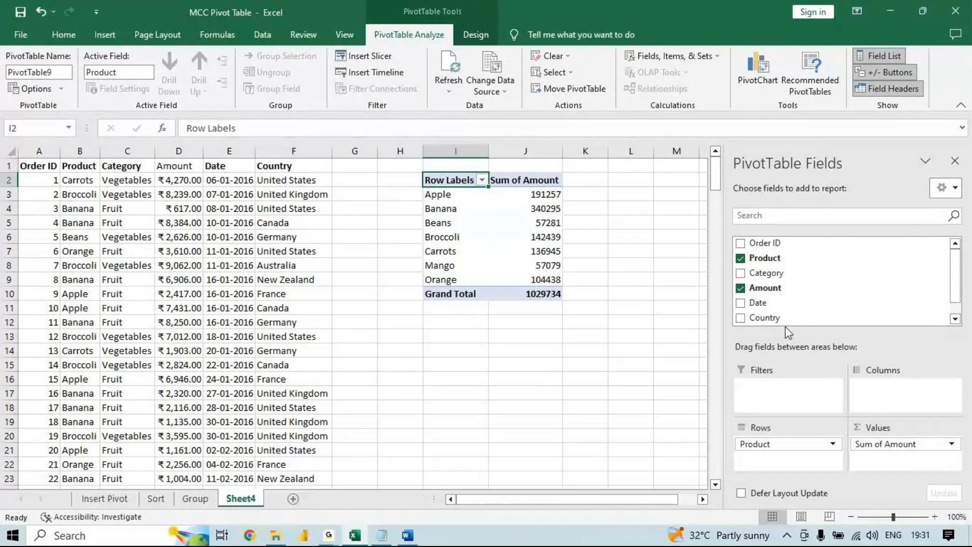
pyautogui.moveTo(782, 318); pyautogui.dragTo(780, 387)
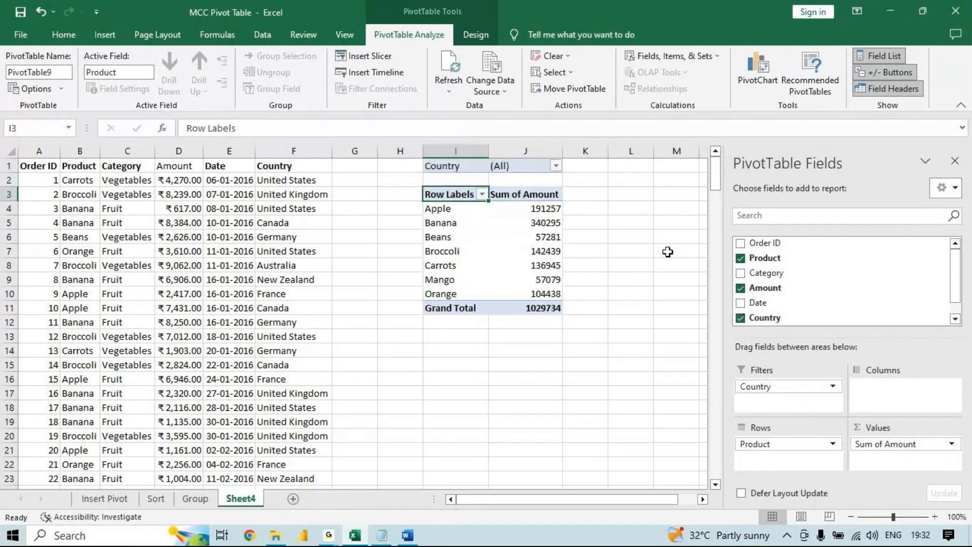
pyautogui.click(556, 166)
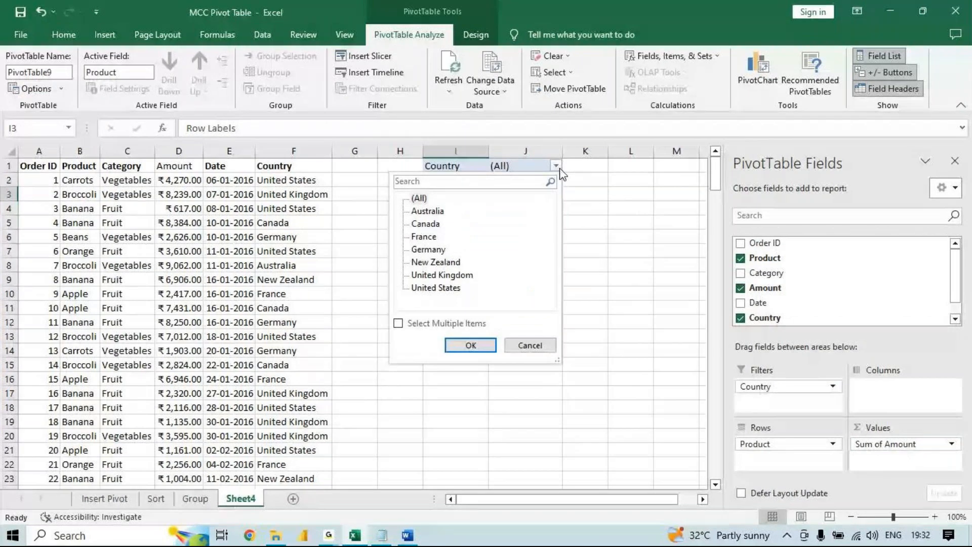
pyautogui.click(466, 349)
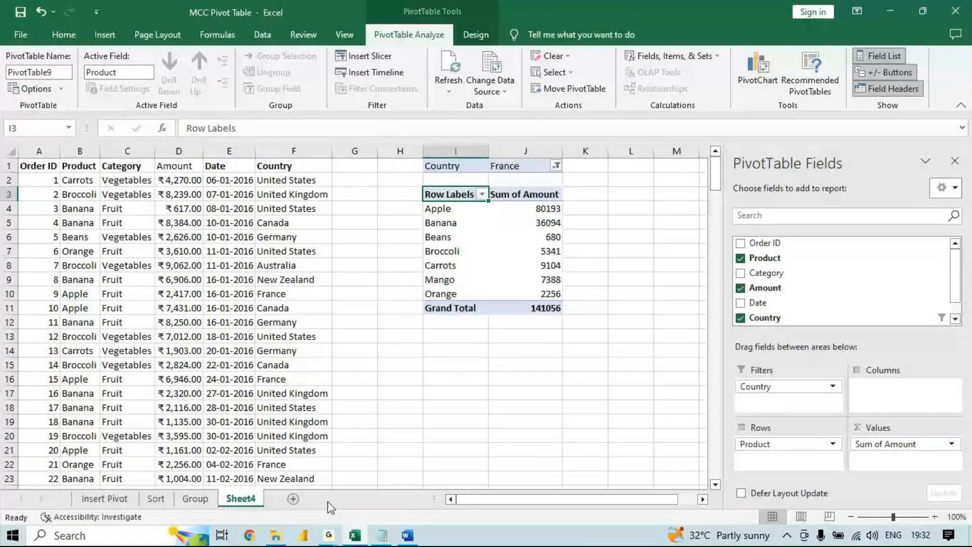
pyautogui.click(332, 529)
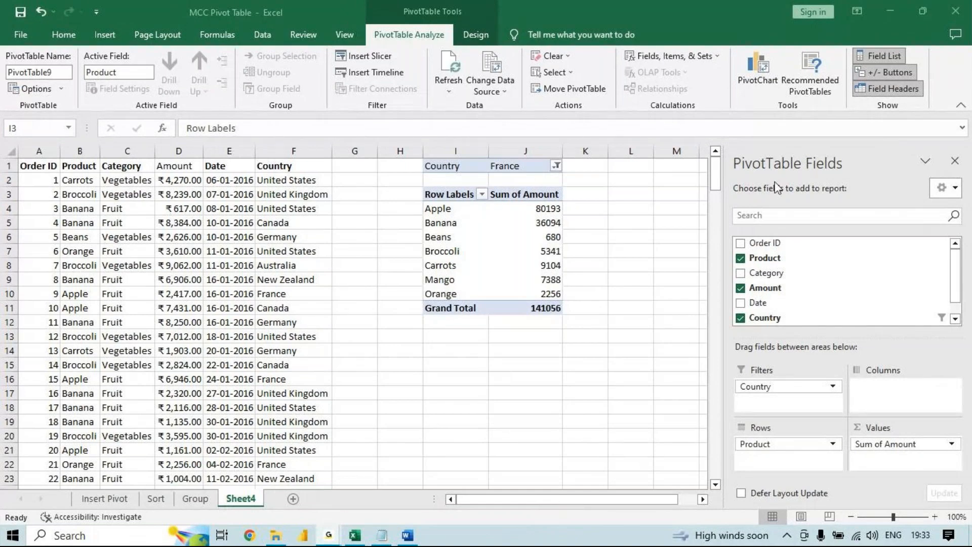
pyautogui.click(847, 115)
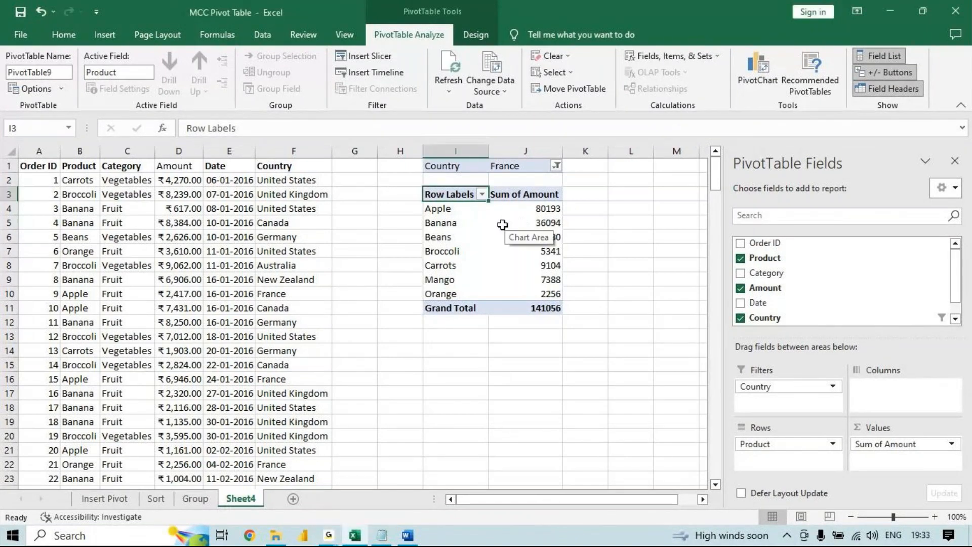
pyautogui.moveTo(503, 224)
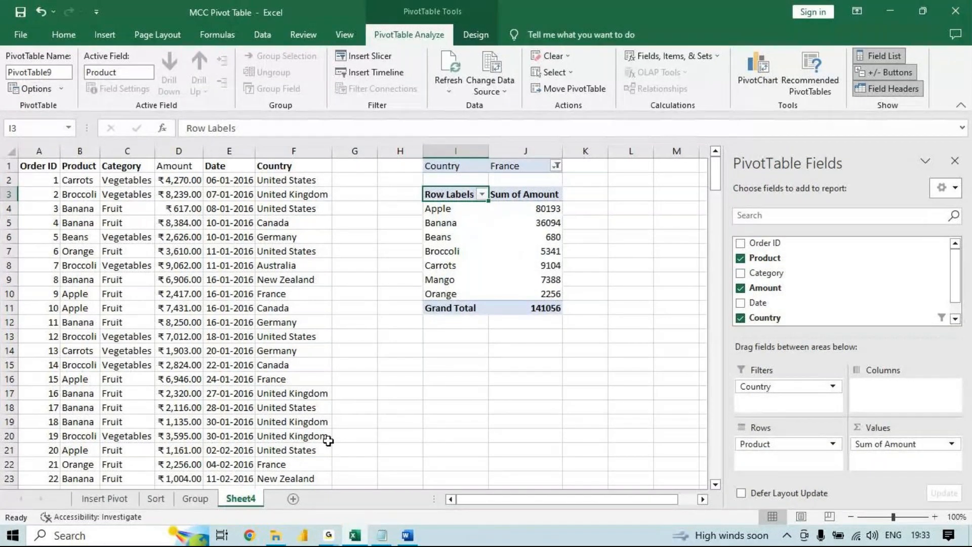
# - Switch to Notepad to review the pivot table questions
pyautogui.hotkey('alt', 'Tab')
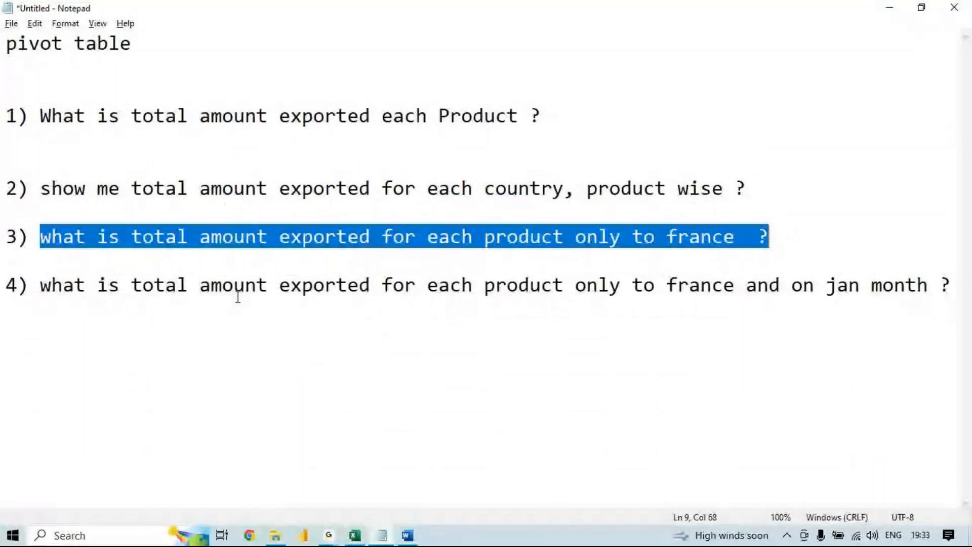
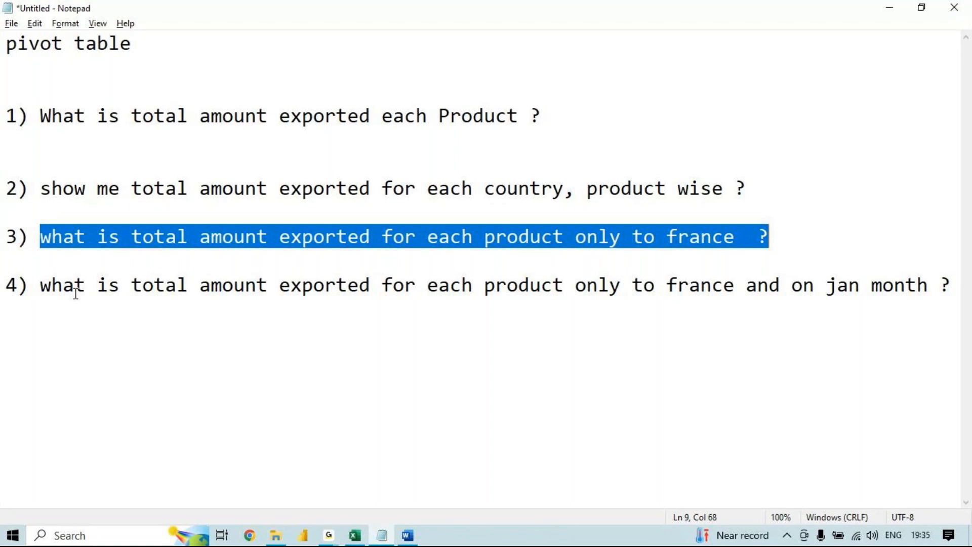
# - Return to Excel and add Date as a second report filter below Country in the pivot table
pyautogui.hotkey('alt', 'Tab')
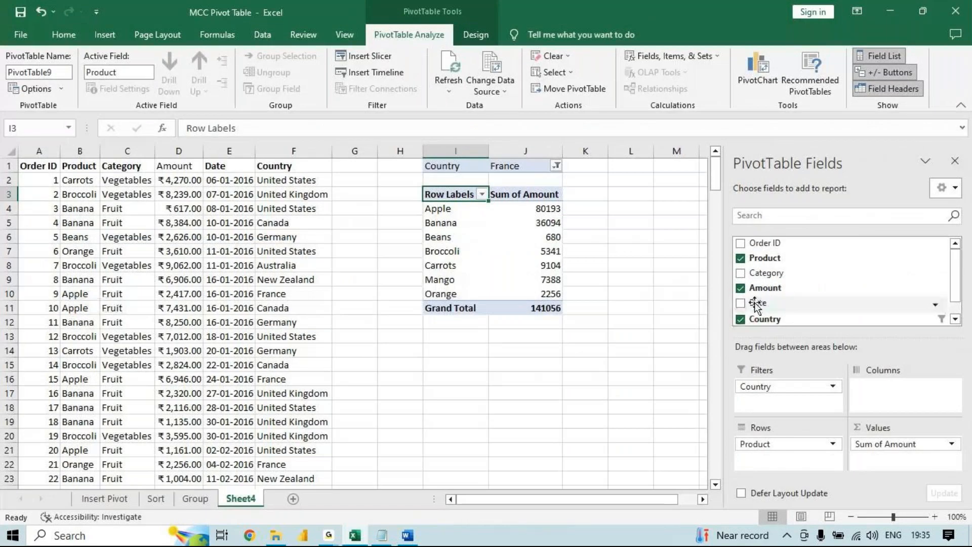
pyautogui.moveTo(757, 304); pyautogui.dragTo(776, 398)
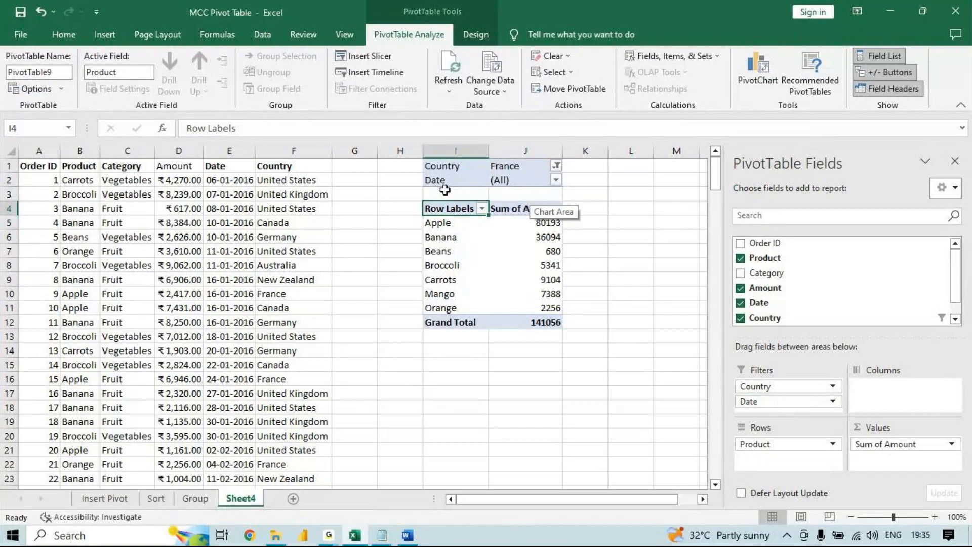
pyautogui.click(555, 179)
pyautogui.scroll(-10, 532, 234)
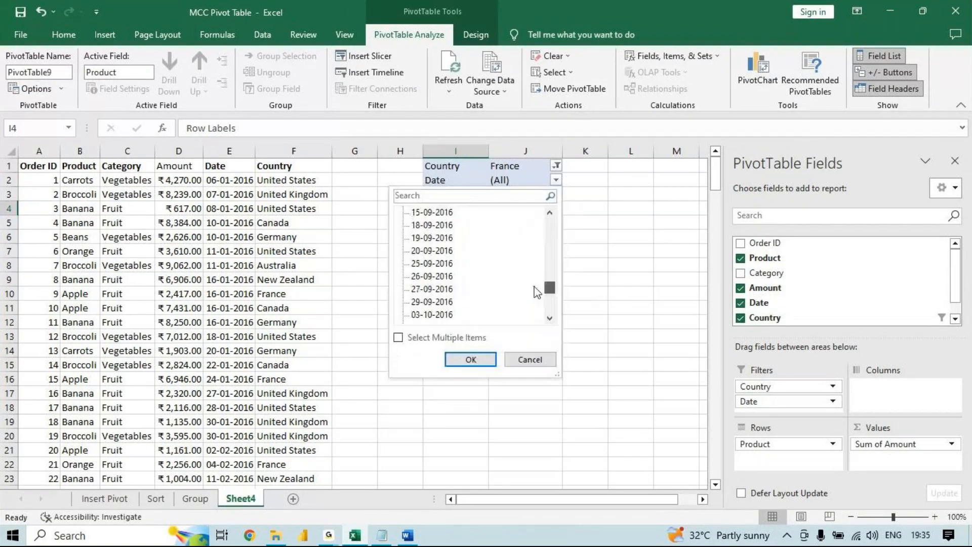
pyautogui.scroll(-5, 535, 311)
pyautogui.moveTo(549, 305); pyautogui.dragTo(546, 227)
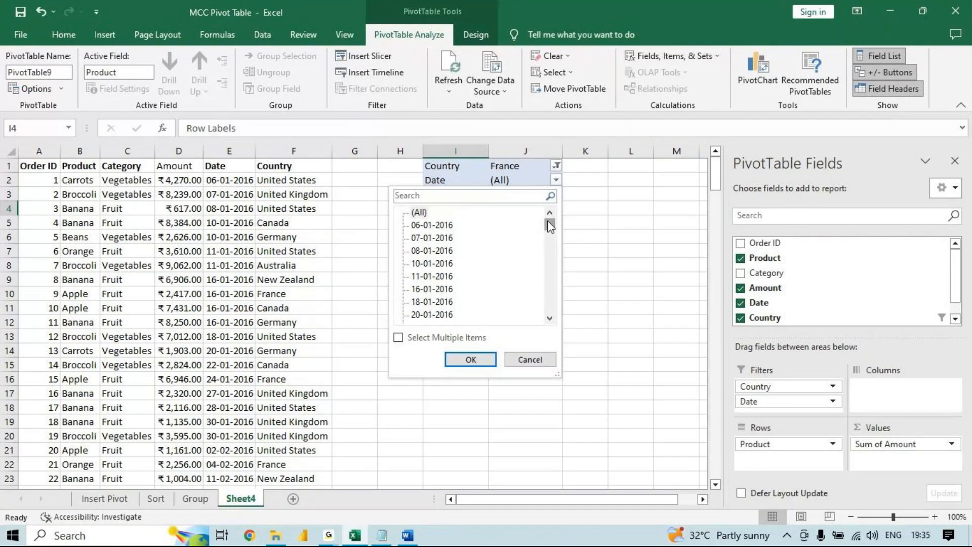
pyautogui.moveTo(550, 225); pyautogui.dragTo(543, 295)
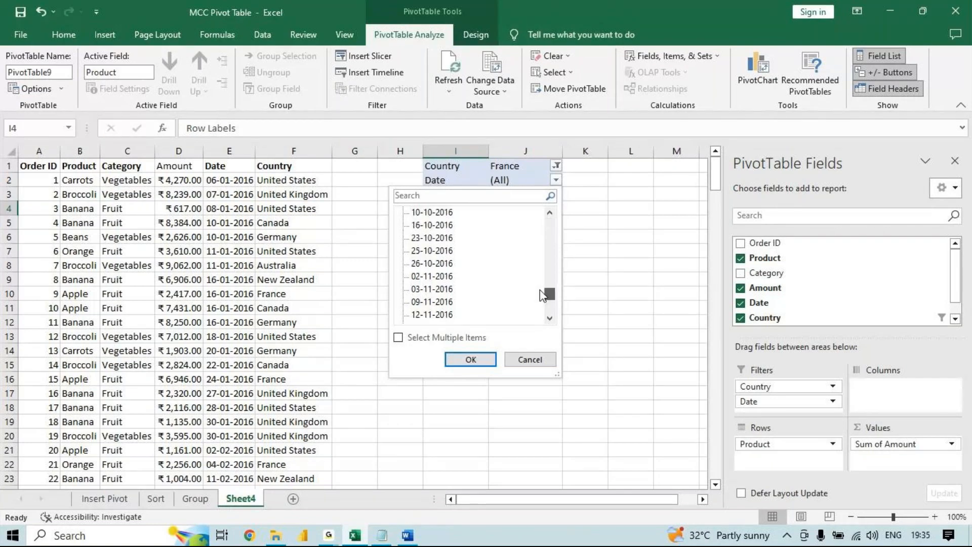
pyautogui.click(399, 338)
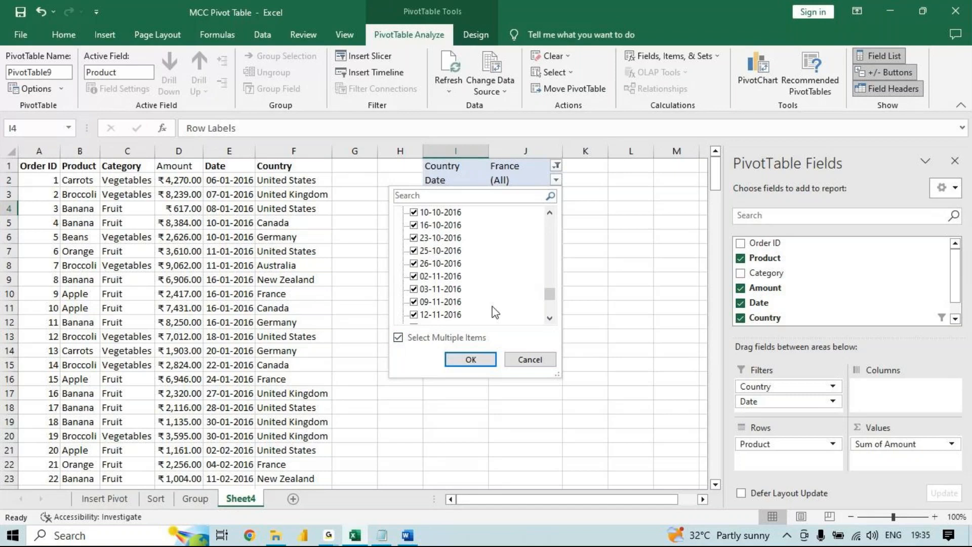
pyautogui.click(529, 359)
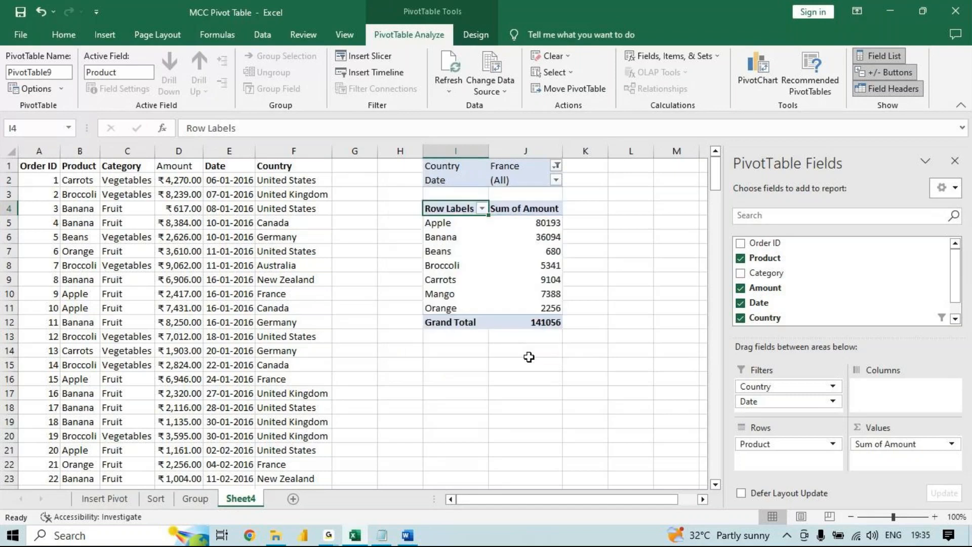
pyautogui.rightClick(519, 180)
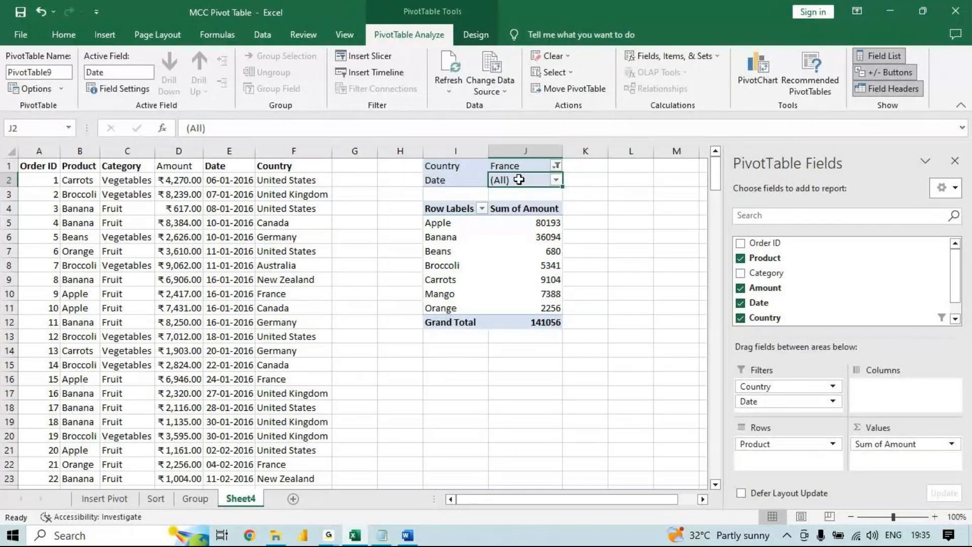
# - Allow multiple items in the pivot table's Date filter and select 30-01-2016 and 06-01-2016
pyautogui.click(556, 180)
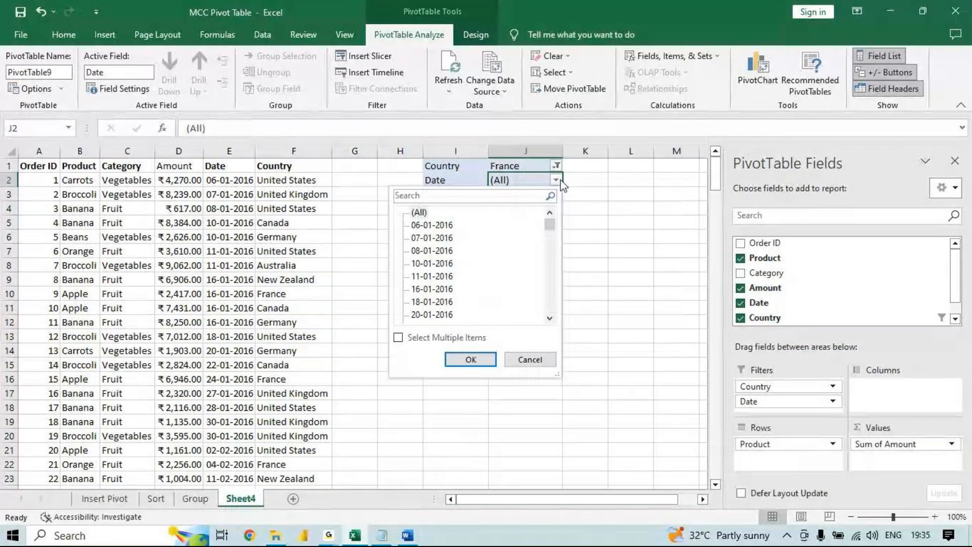
pyautogui.click(419, 225)
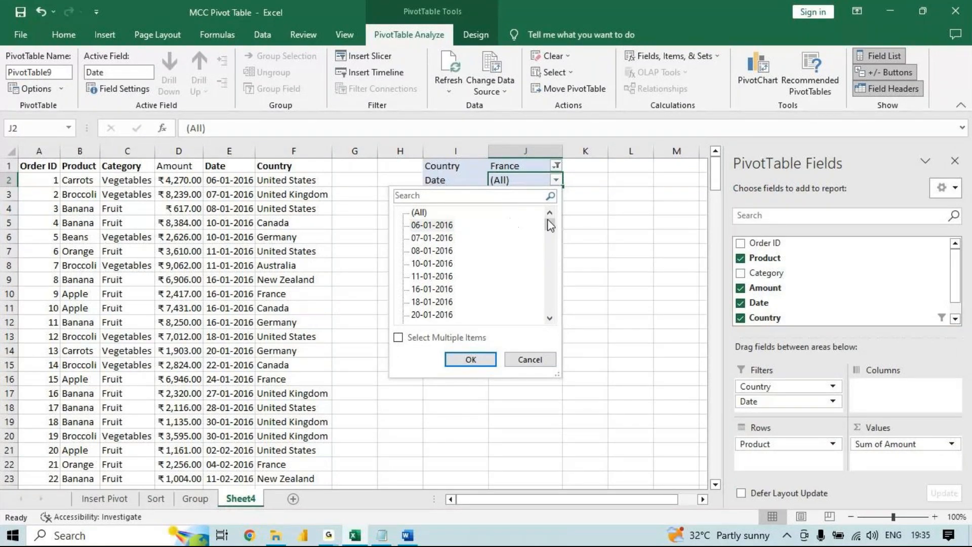
pyautogui.moveTo(550, 231)
pyautogui.mouseDown()
pyautogui.moveTo(549, 246)
pyautogui.moveTo(547, 229)
pyautogui.mouseUp()
pyautogui.click(439, 264)
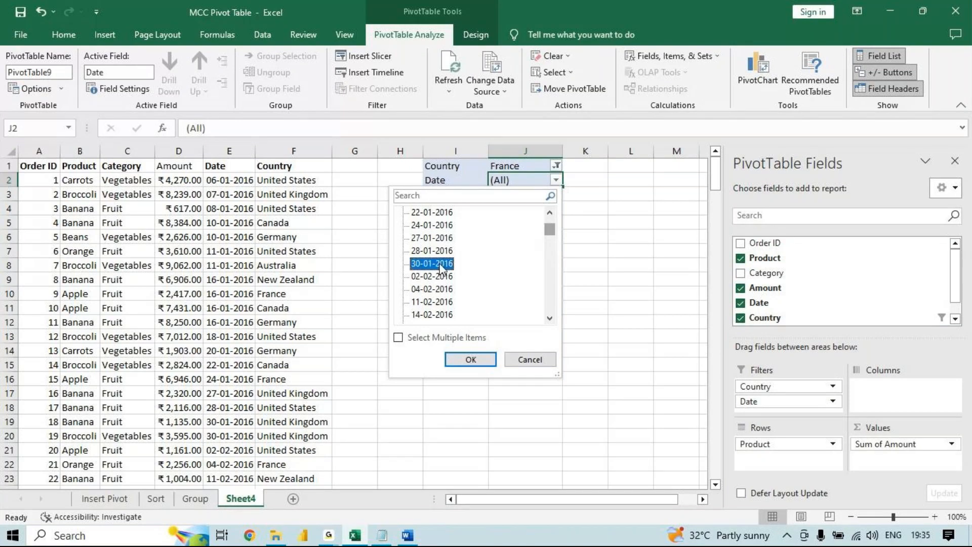
pyautogui.click(398, 337)
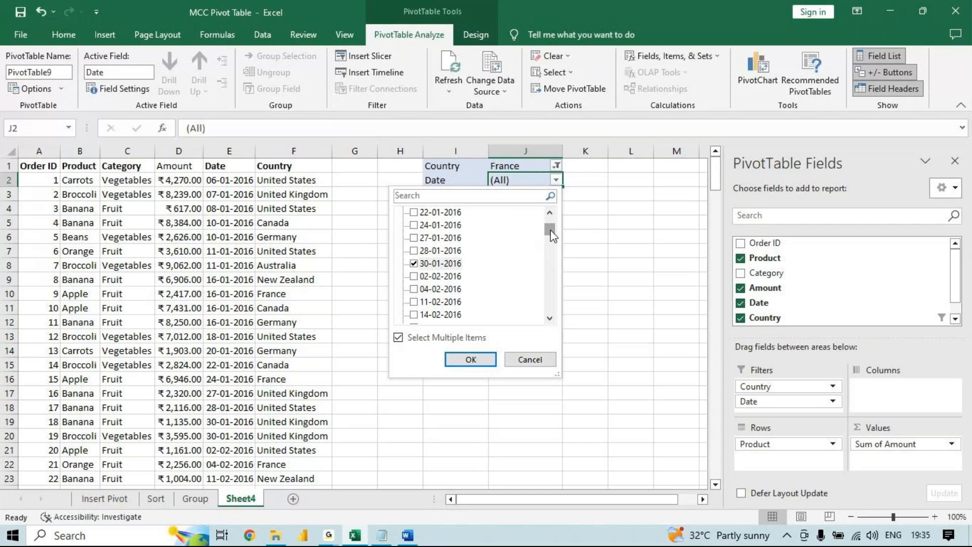
pyautogui.moveTo(550, 230); pyautogui.dragTo(550, 222)
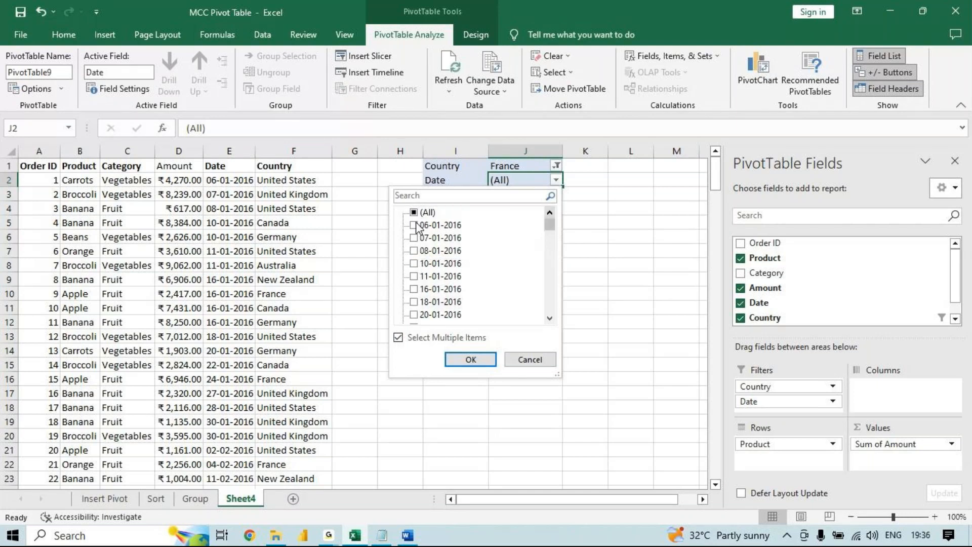
pyautogui.click(416, 224)
pyautogui.click(414, 225)
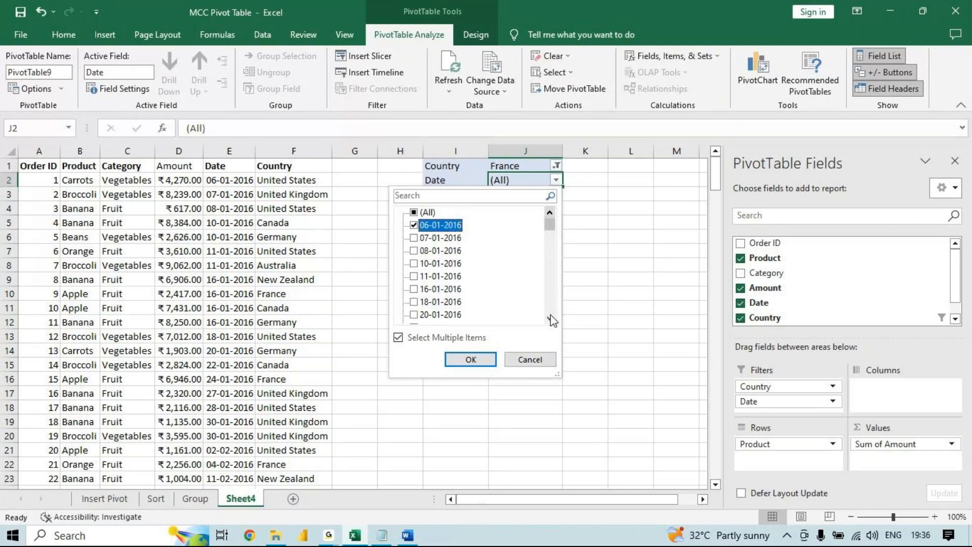
# - Add 28-01-2016, 24-01-2016 and 27-01-2016 to the dates selected in the Date filter
pyautogui.click(550, 318)
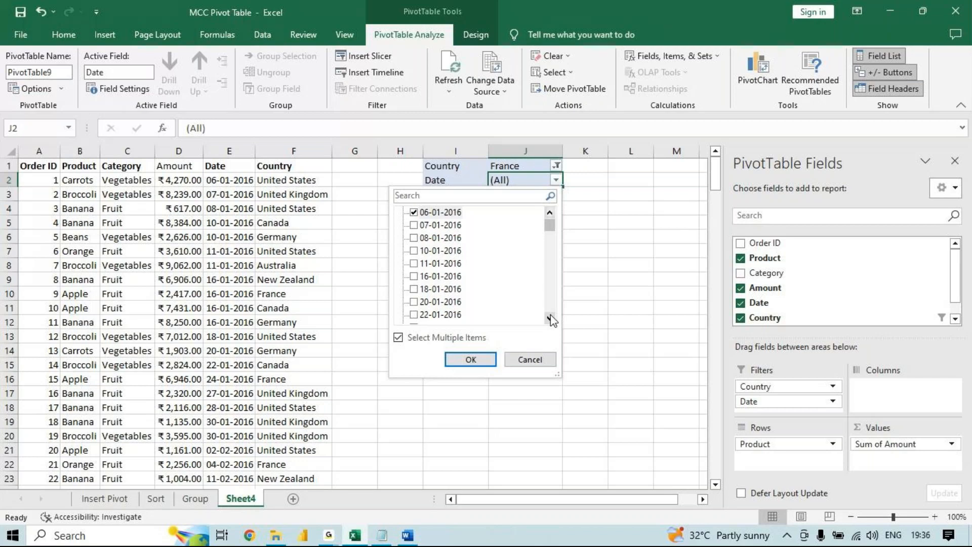
pyautogui.click(550, 317)
pyautogui.doubleClick(551, 318)
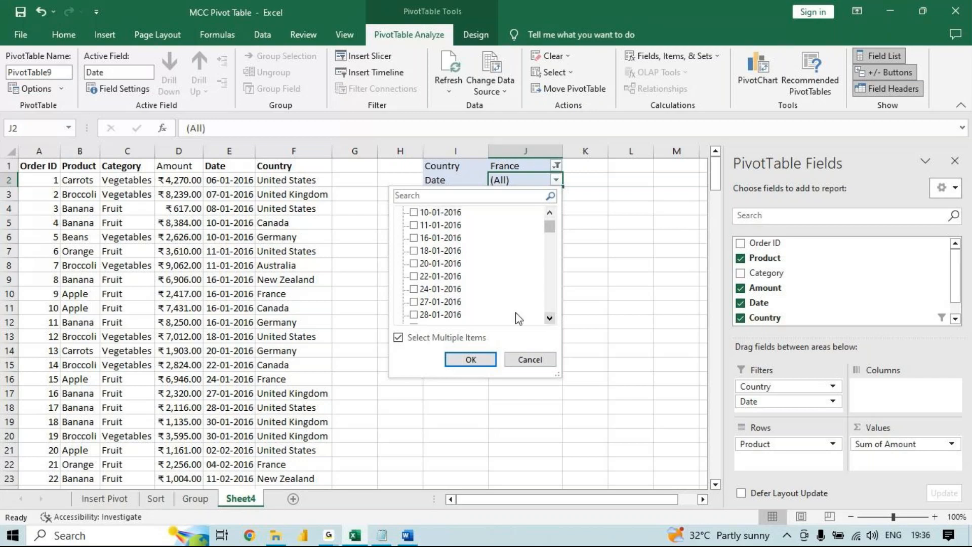
pyautogui.click(549, 317)
pyautogui.click(550, 317)
pyautogui.click(414, 288)
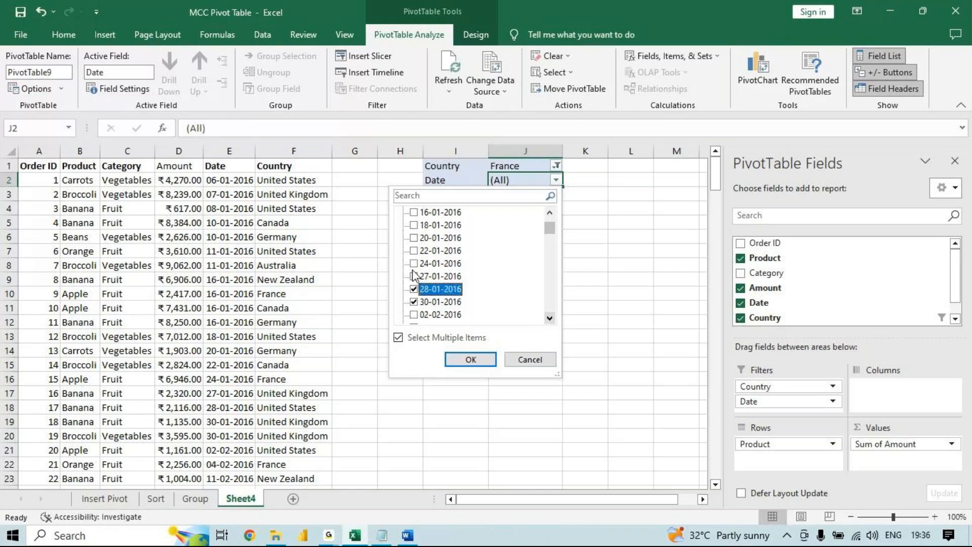
pyautogui.click(413, 264)
pyautogui.click(414, 276)
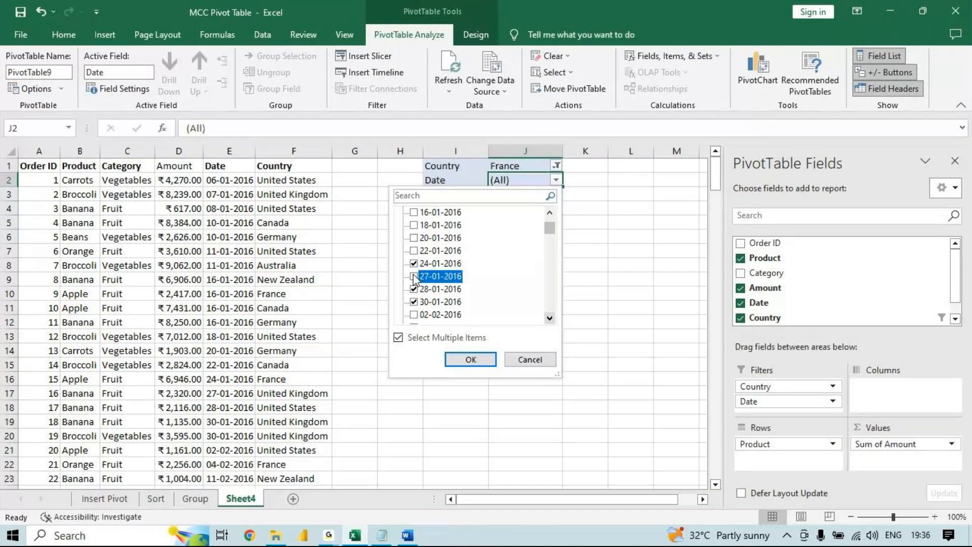
# - Include the January dates from 07-01-2016 to 20-01-2016 in the Date filter and apply it to the pivot table
pyautogui.moveTo(550, 229); pyautogui.dragTo(552, 232)
pyautogui.click(414, 225)
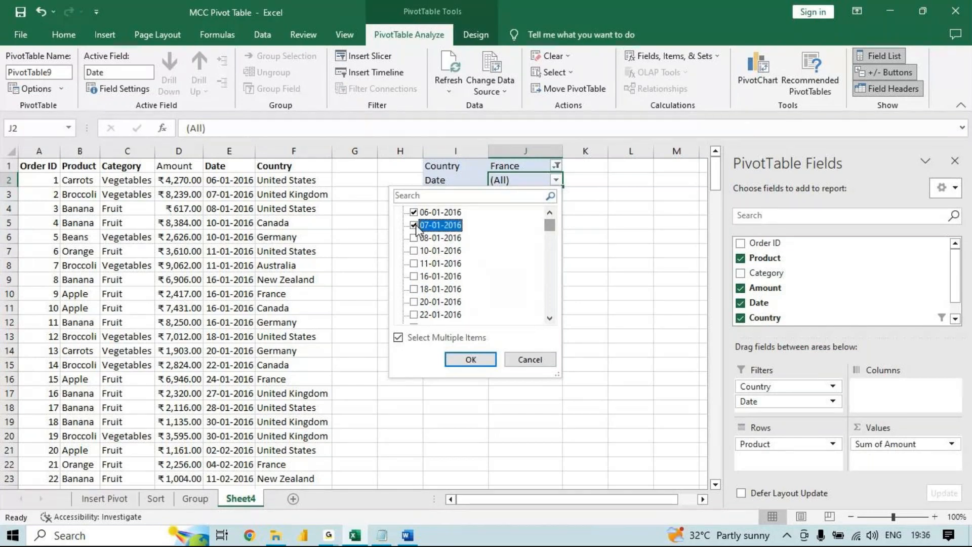
pyautogui.click(414, 238)
pyautogui.click(414, 250)
pyautogui.click(414, 263)
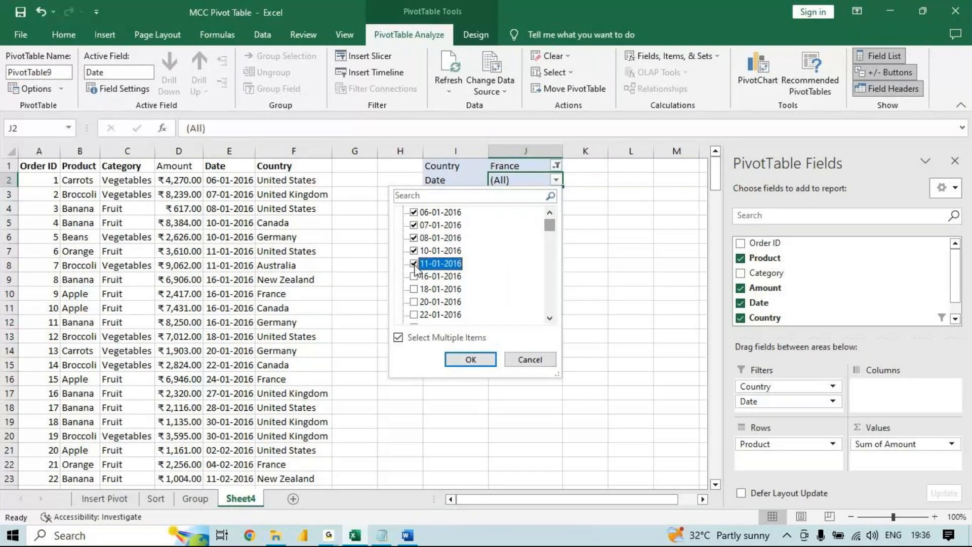
pyautogui.click(414, 276)
pyautogui.click(415, 289)
pyautogui.click(415, 303)
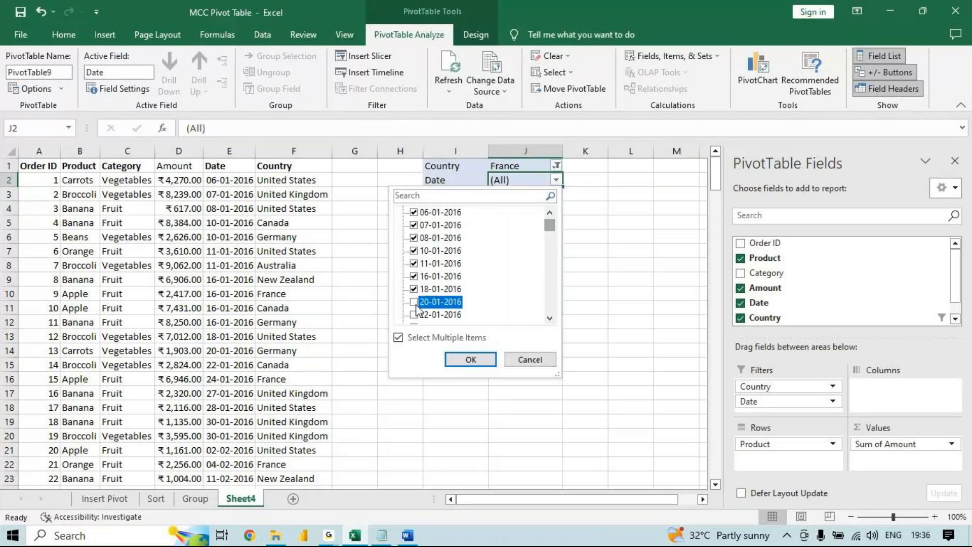
pyautogui.click(550, 319)
pyautogui.click(549, 319)
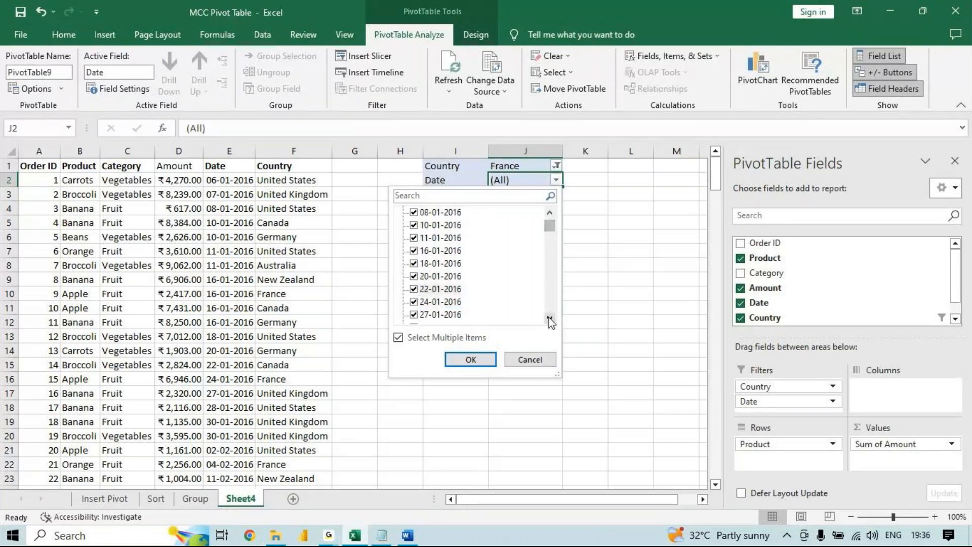
pyautogui.click(549, 319)
pyautogui.click(549, 319)
pyautogui.click(550, 319)
pyautogui.click(550, 319)
pyautogui.click(550, 318)
pyautogui.click(550, 319)
pyautogui.click(549, 319)
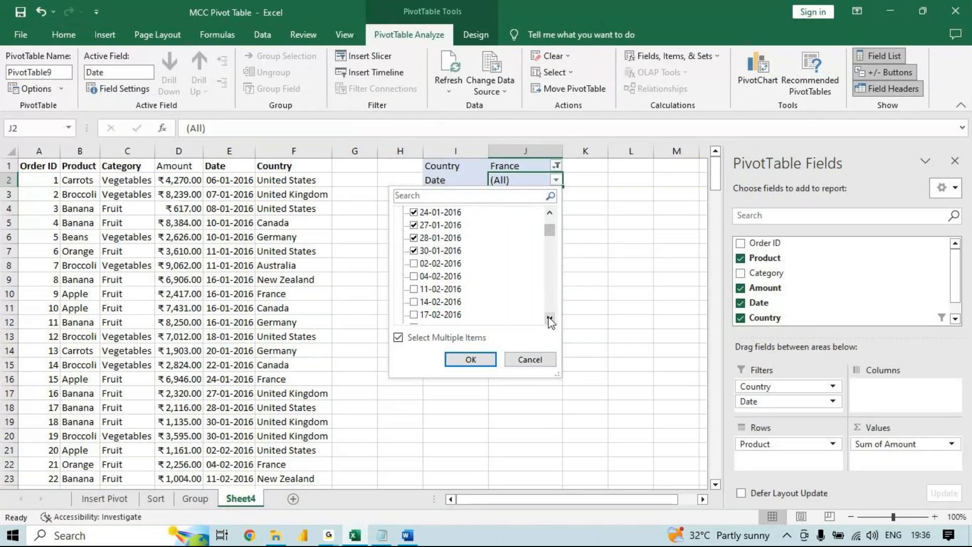
pyautogui.click(485, 357)
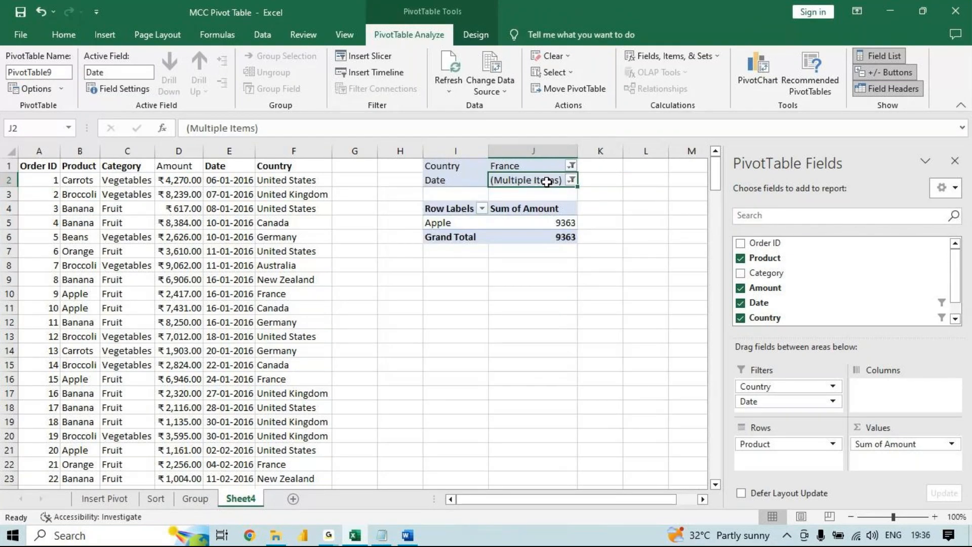
# - Undo the Date filter selection and remove the Date field from the pivot table
pyautogui.hotkey('ctrl', 'z')
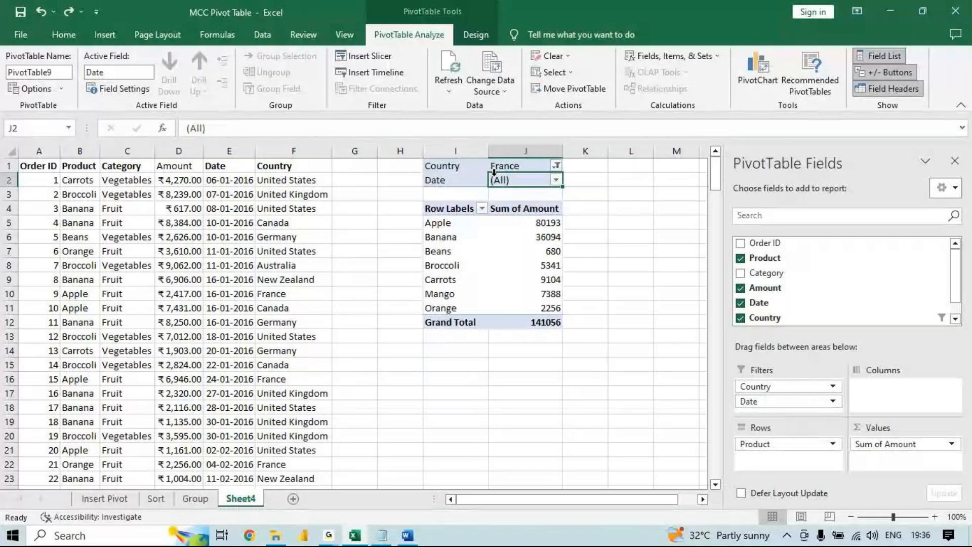
pyautogui.moveTo(446, 179); pyautogui.dragTo(814, 272)
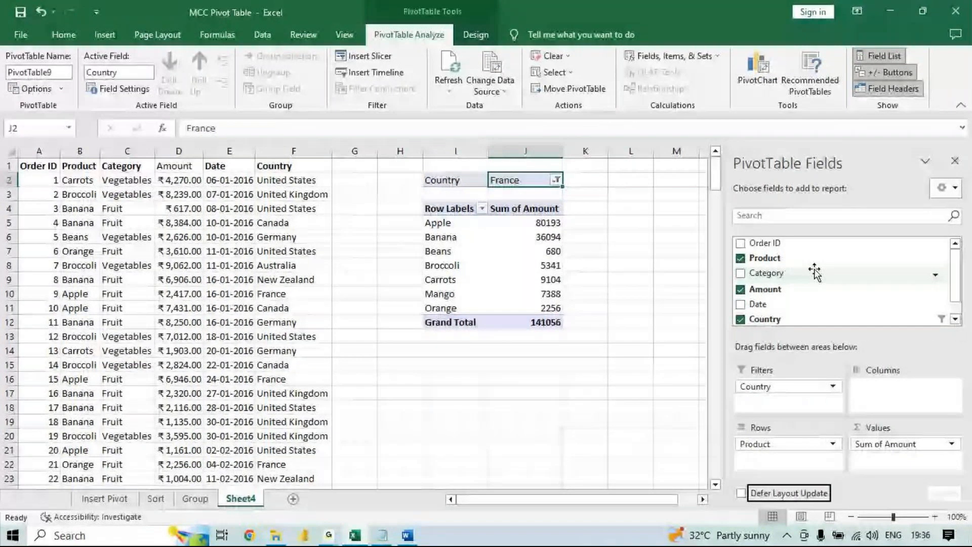
# - Add the Date field to the pivot table's report filters and move it to the column labels
pyautogui.moveTo(768, 304); pyautogui.dragTo(770, 304)
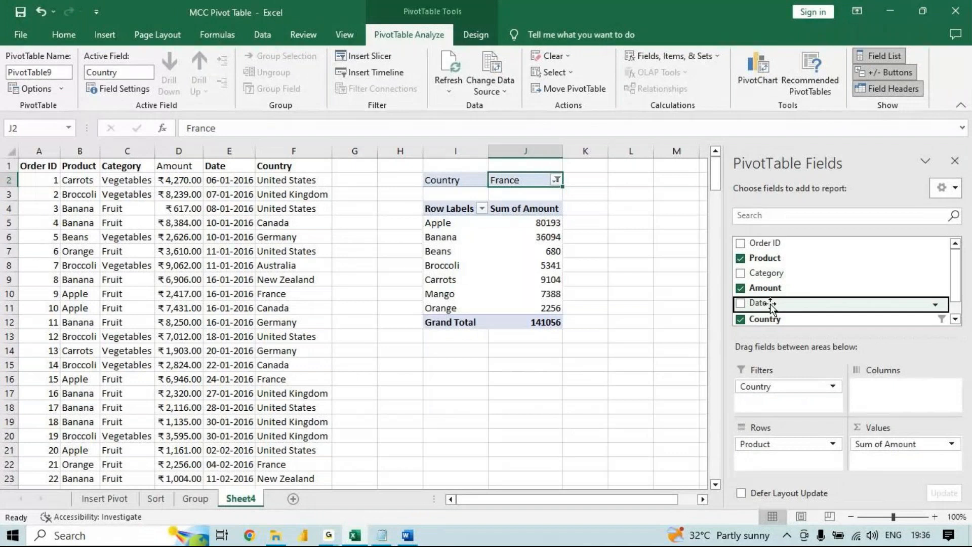
pyautogui.rightClick(771, 305)
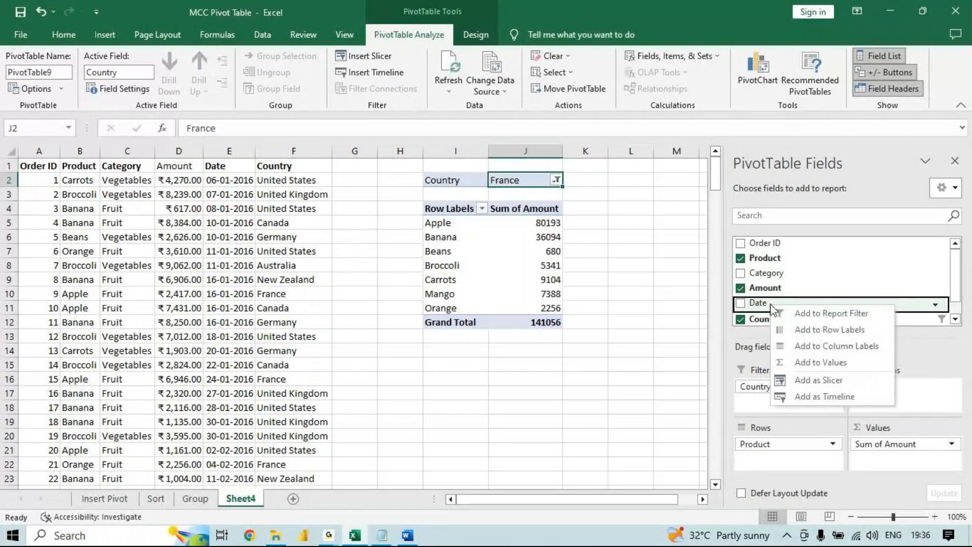
pyautogui.press('Escape')
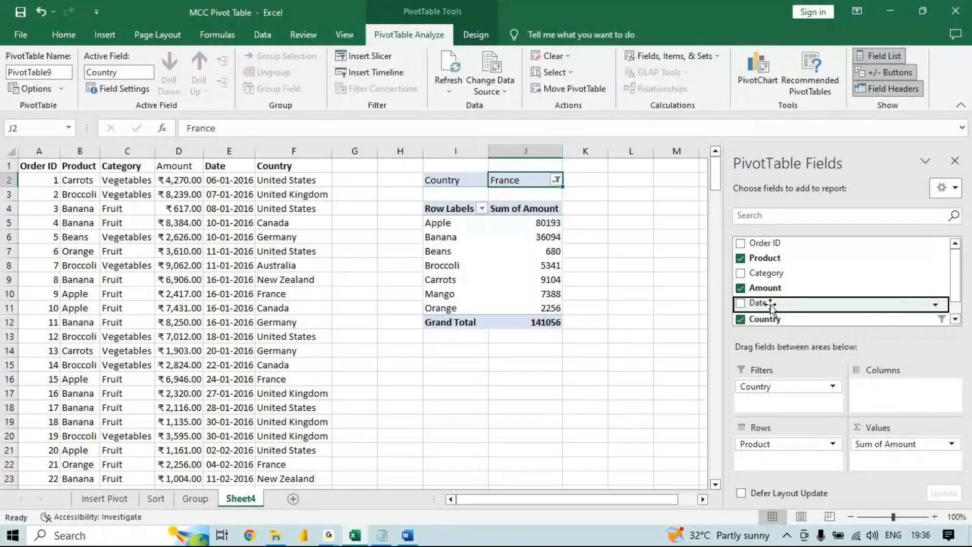
pyautogui.rightClick(770, 304)
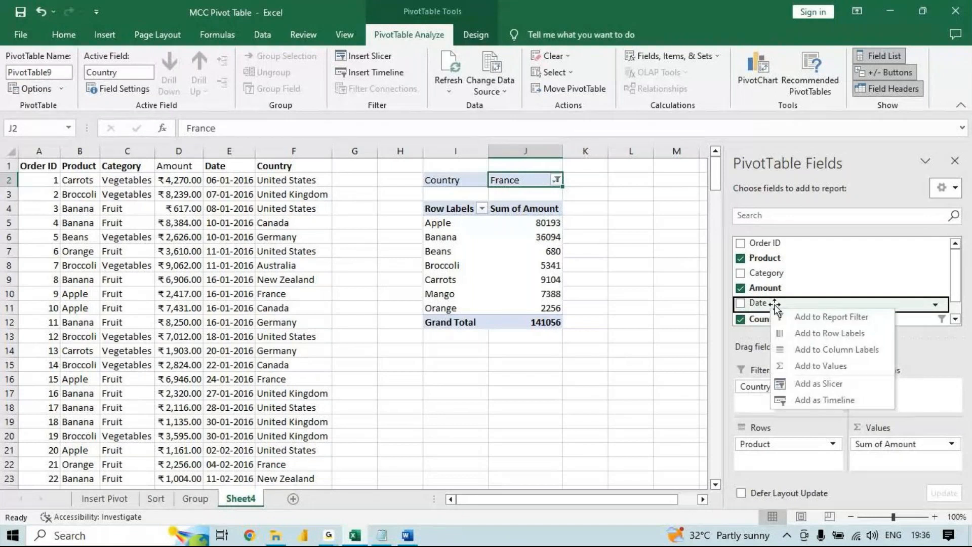
pyautogui.moveTo(775, 306); pyautogui.dragTo(773, 409)
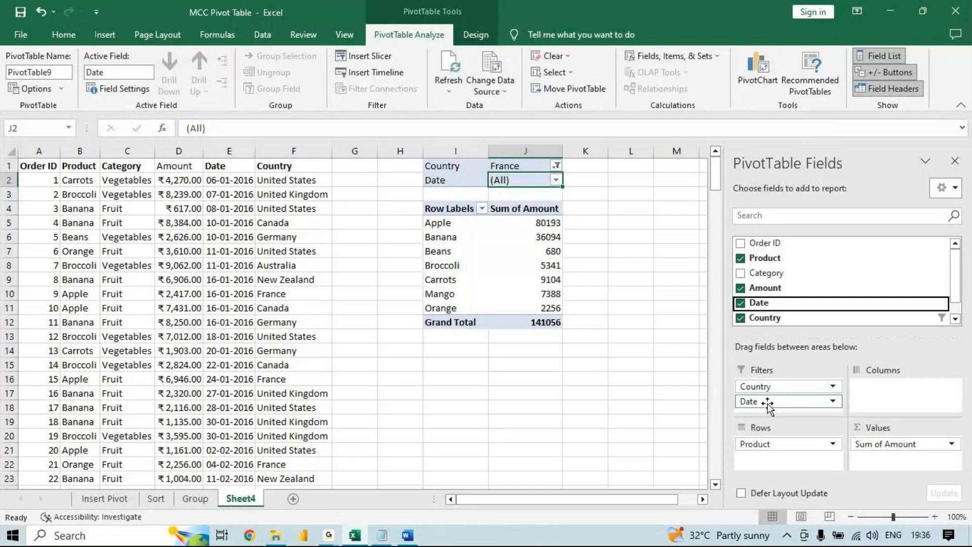
pyautogui.moveTo(767, 403); pyautogui.dragTo(868, 389)
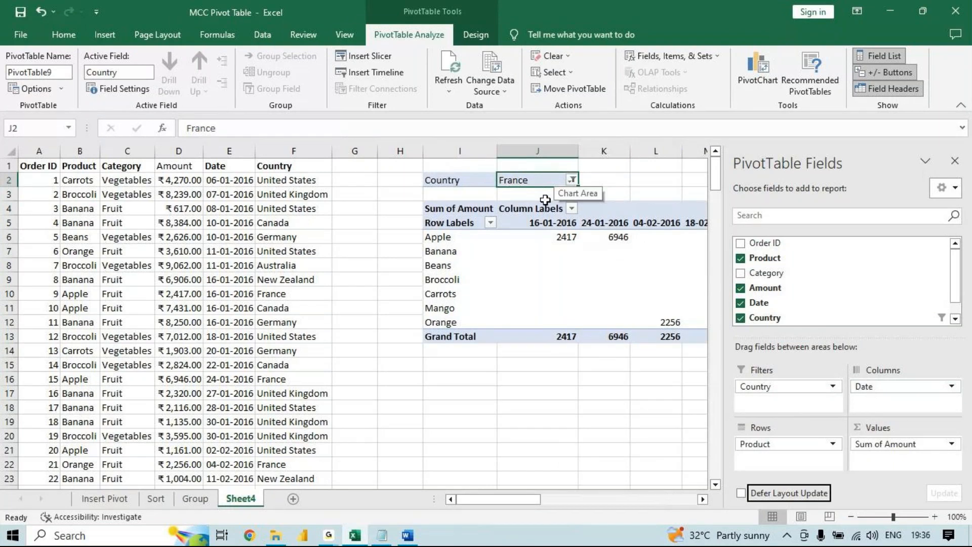
# - Group the dates in the pivot table's column labels by Months
pyautogui.rightClick(545, 222)
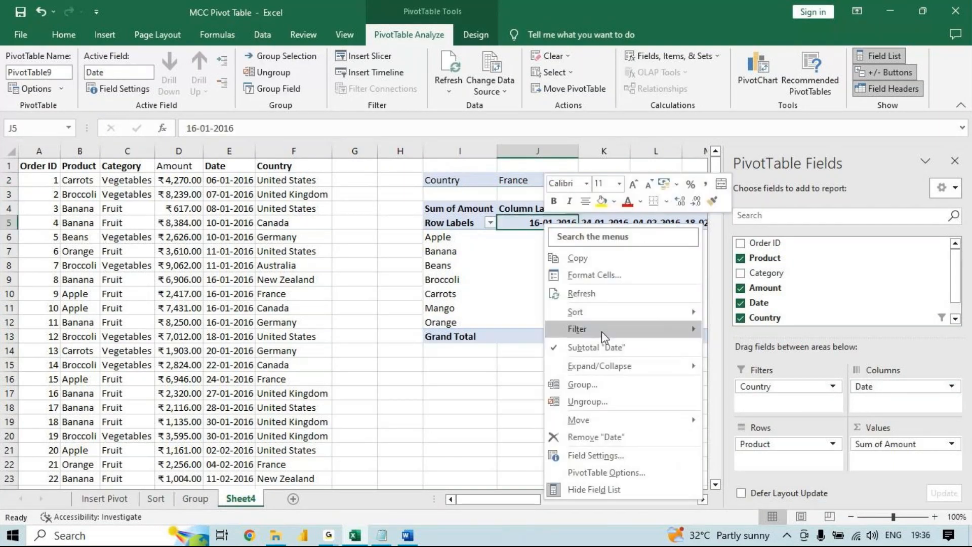
pyautogui.click(569, 399)
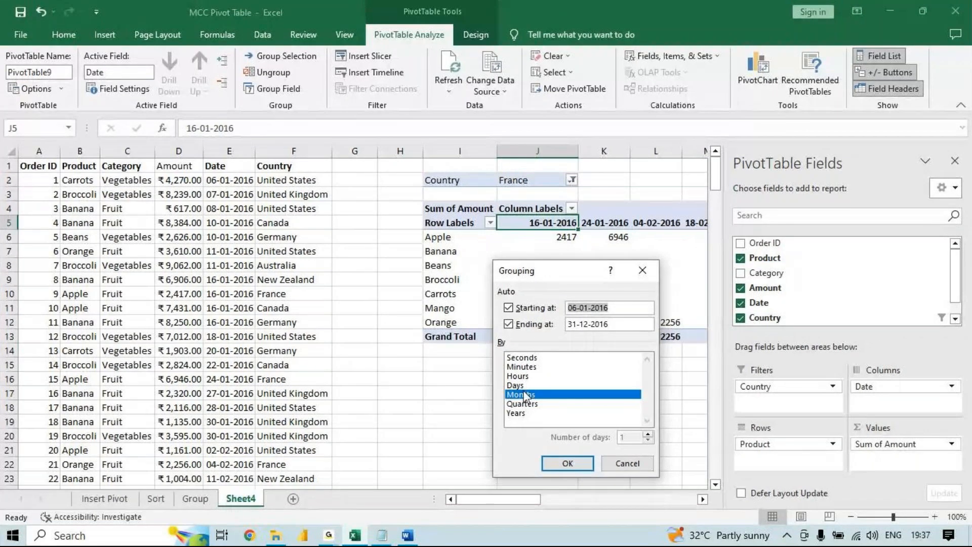
pyautogui.click(526, 397)
pyautogui.click(535, 398)
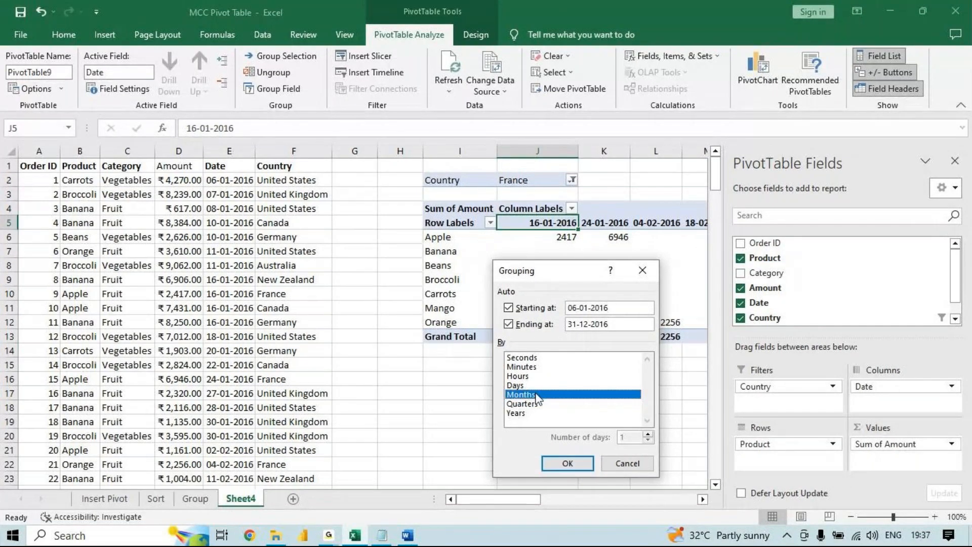
pyautogui.click(565, 463)
# - Move the Months (Date) field from the column labels to the report filters and filter the pivot table to Jan
pyautogui.moveTo(881, 440); pyautogui.dragTo(799, 415)
pyautogui.click(560, 181)
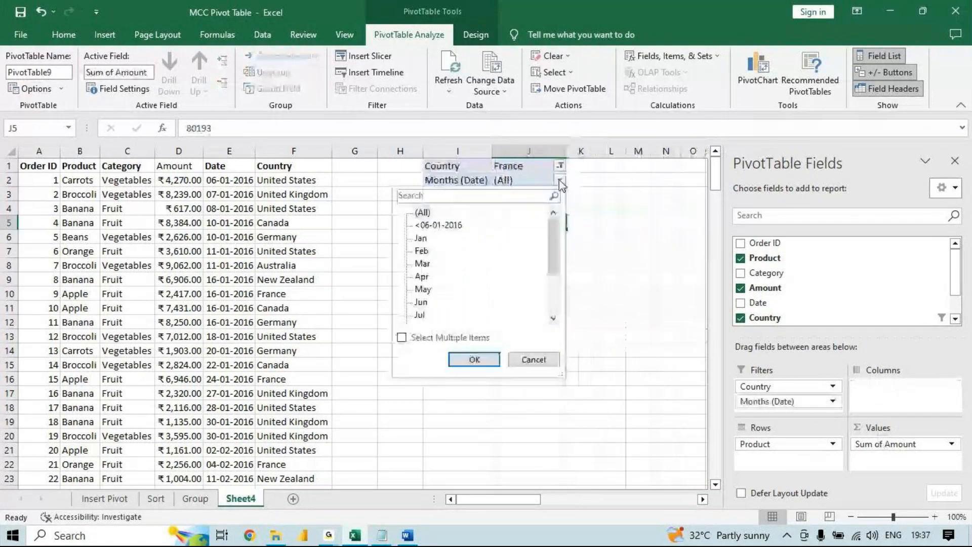
pyautogui.click(420, 238)
pyautogui.click(474, 360)
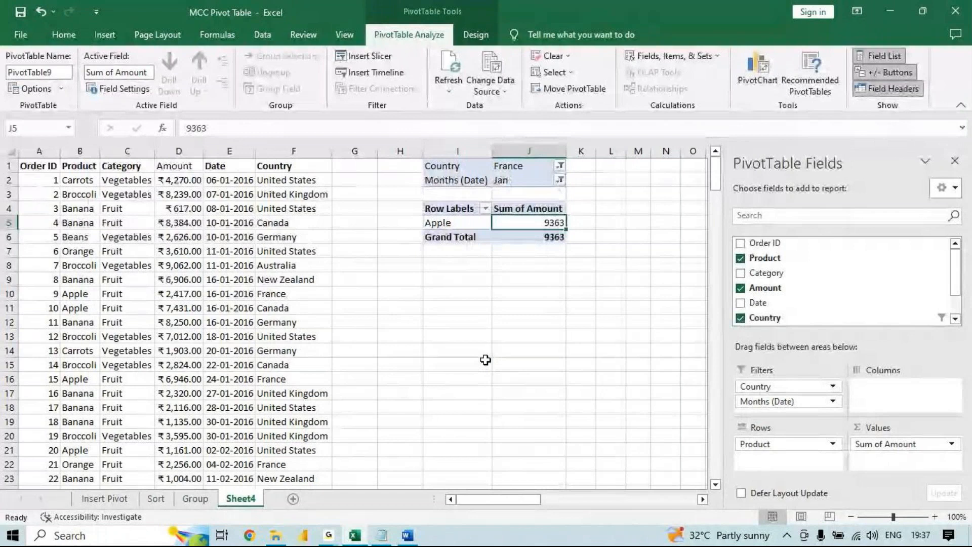
# - Remove the Months (Date) field from the pivot table's report filters
pyautogui.click(518, 185)
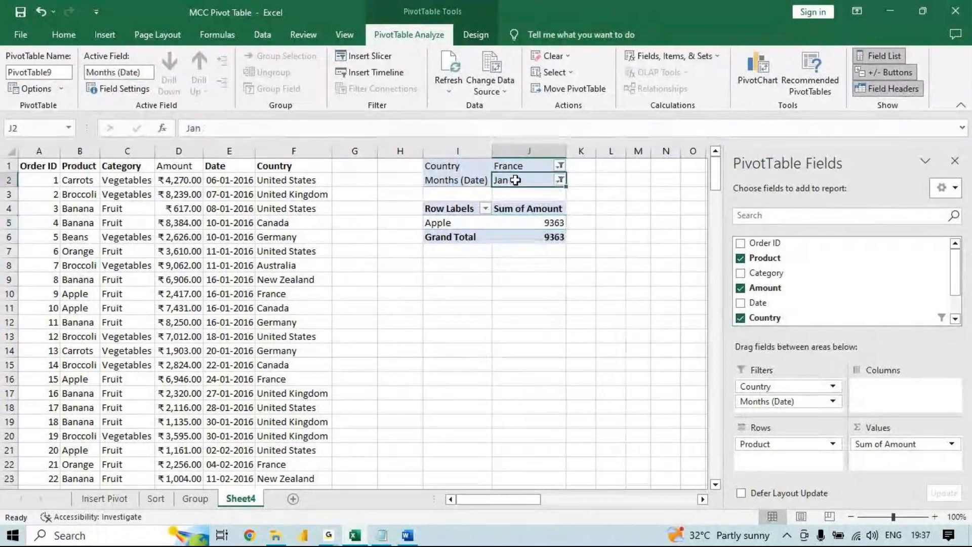
pyautogui.rightClick(518, 185)
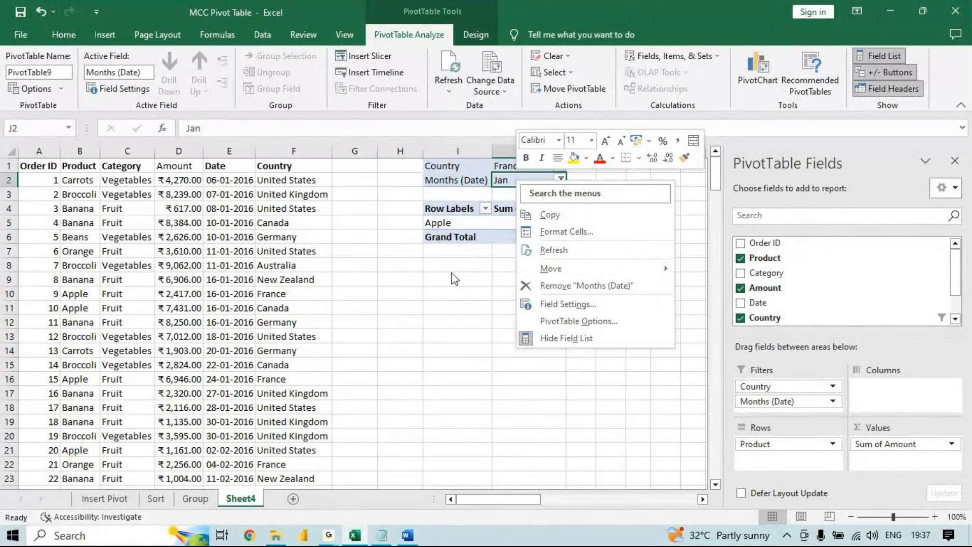
pyautogui.press('Escape')
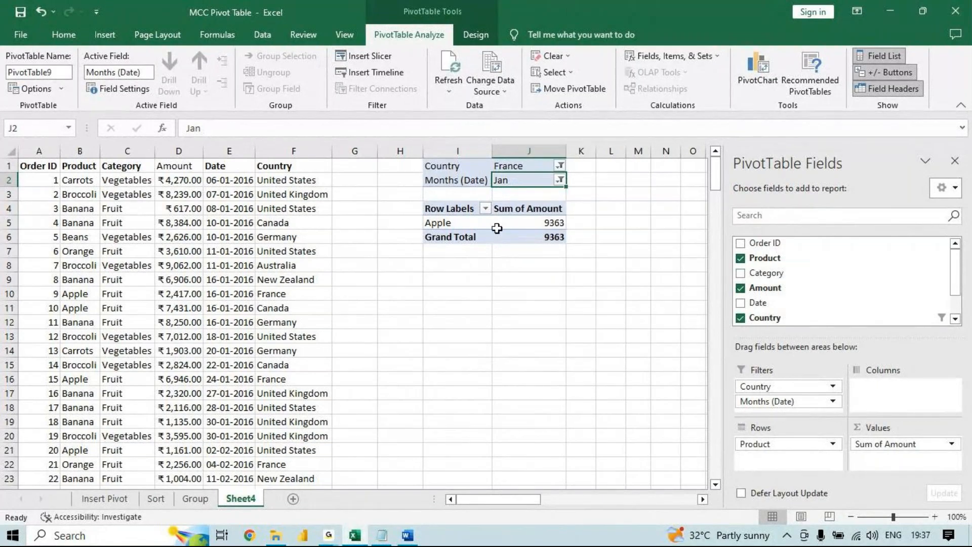
pyautogui.click(459, 181)
pyautogui.rightClick(459, 182)
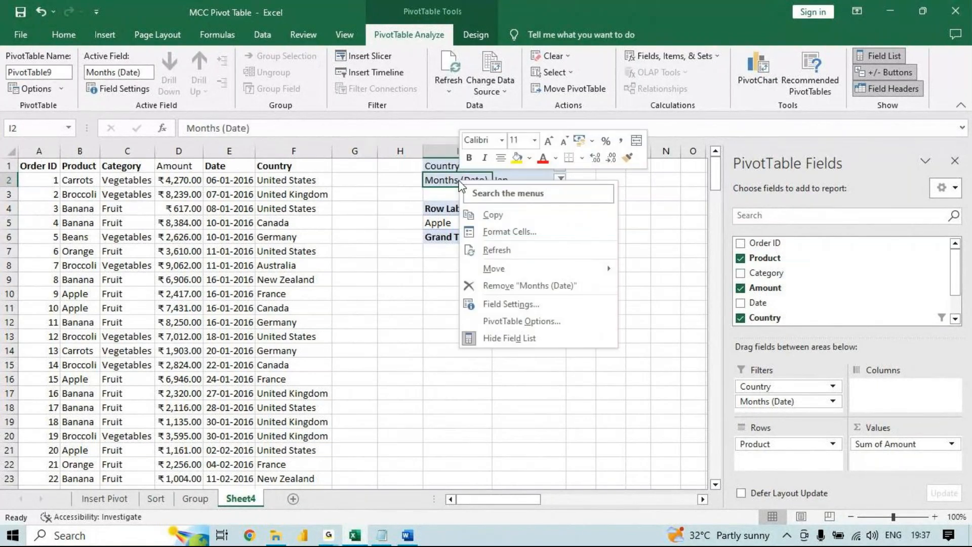
pyautogui.click(510, 286)
# - Add the Date field to the pivot table's report filters below Country and check the commands available for it
pyautogui.moveTo(781, 303); pyautogui.dragTo(781, 405)
pyautogui.moveTo(782, 405); pyautogui.dragTo(782, 402)
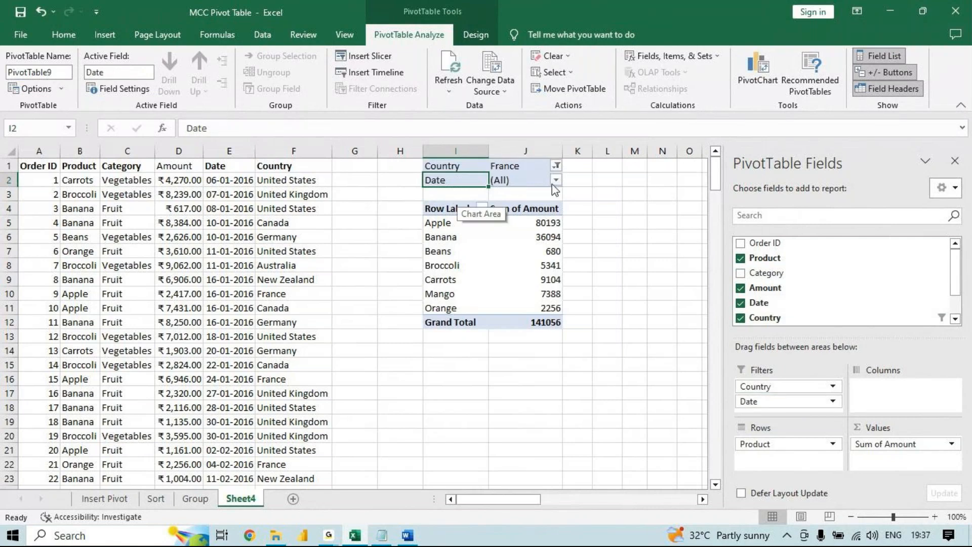
pyautogui.click(533, 181)
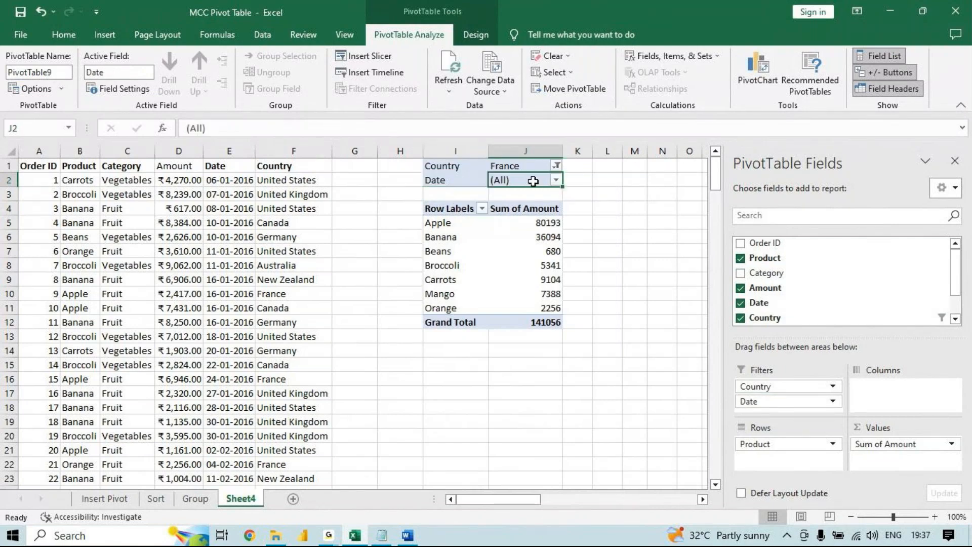
pyautogui.rightClick(534, 182)
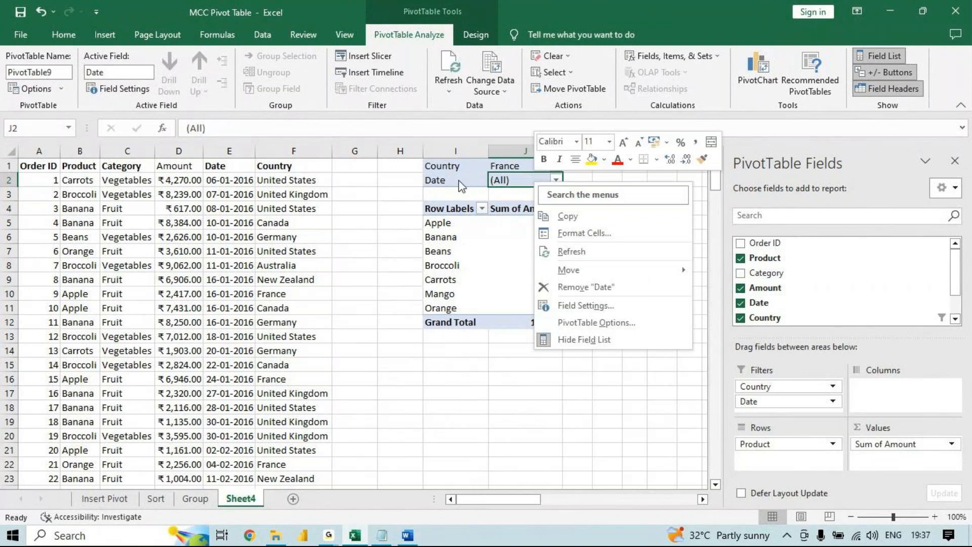
pyautogui.click(485, 409)
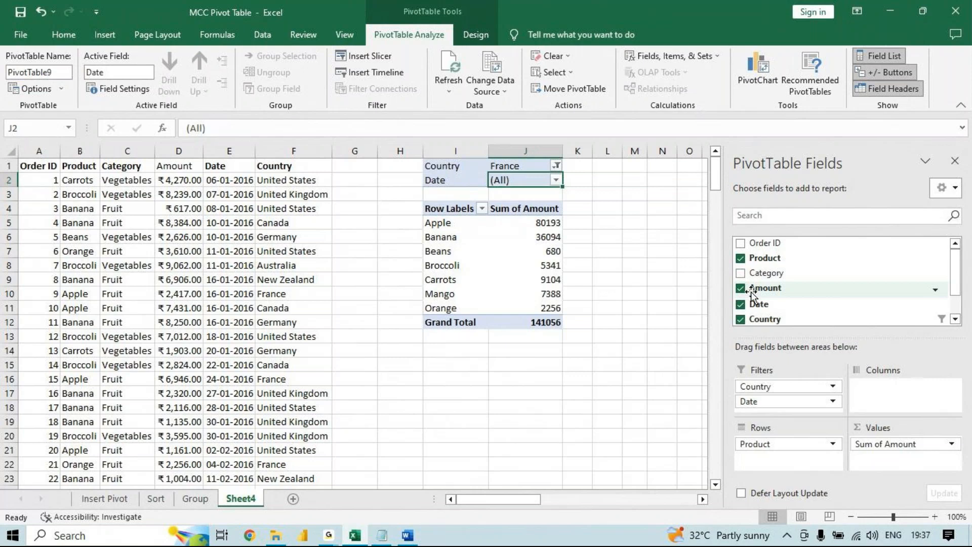
# - Switch to the Word topic list and colour the word "filter" in item 1.7 red
pyautogui.click(407, 535)
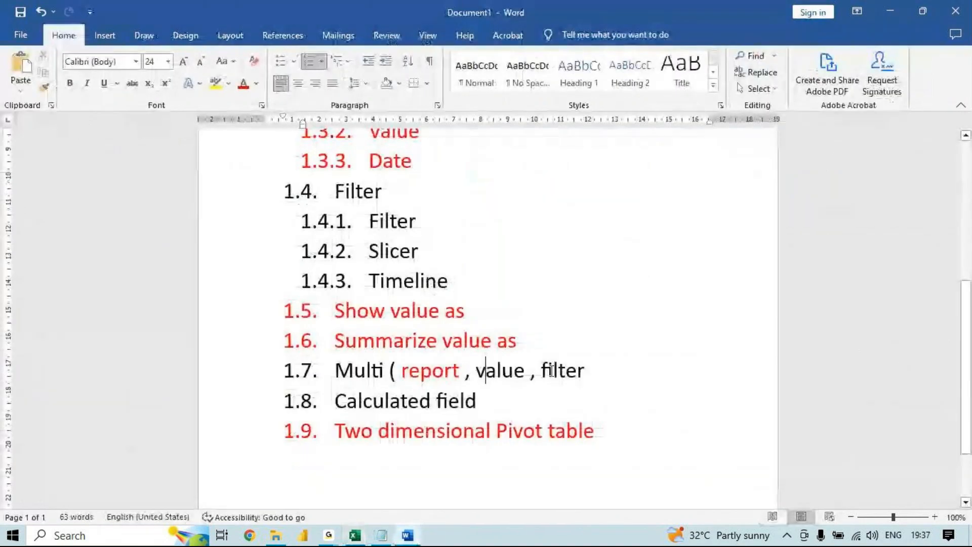
pyautogui.moveTo(544, 371); pyautogui.dragTo(585, 373)
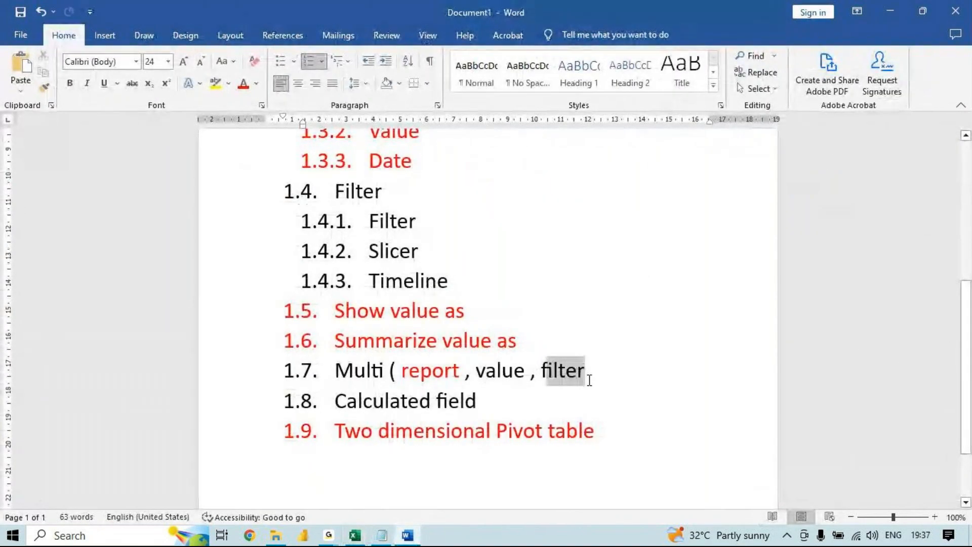
pyautogui.click(243, 84)
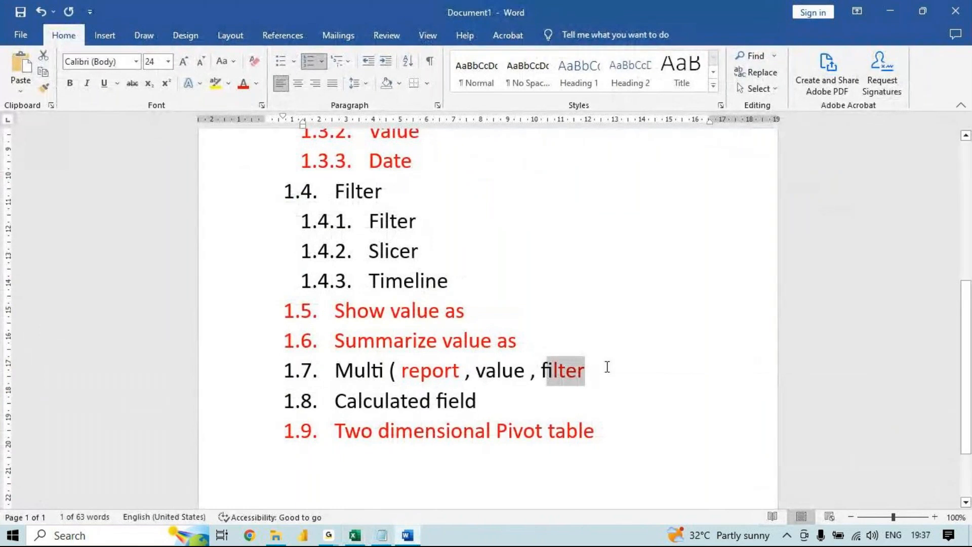
pyautogui.moveTo(587, 371); pyautogui.dragTo(540, 371)
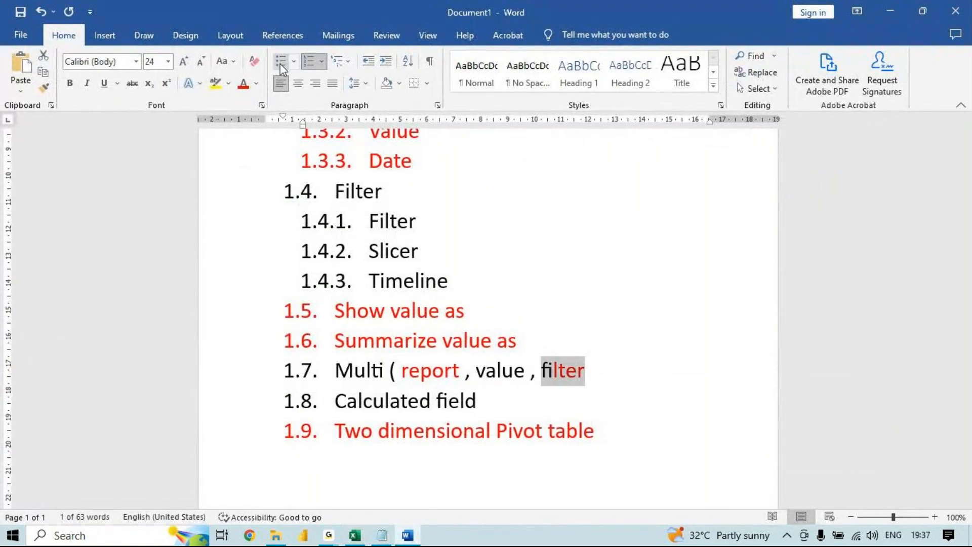
pyautogui.click(245, 84)
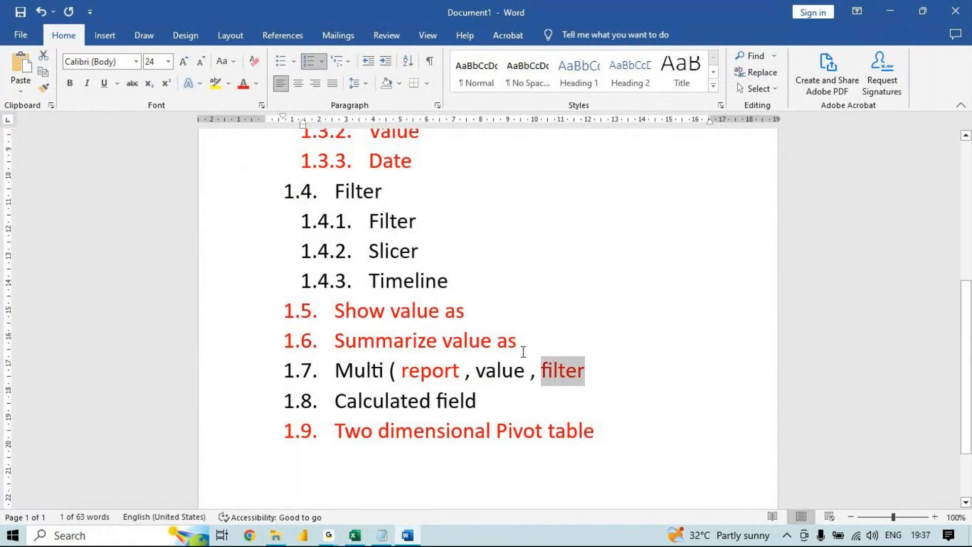
# - Switch back to Excel and remove the Date field from the pivot table's report filters
pyautogui.hotkey('alt', 'Tab')
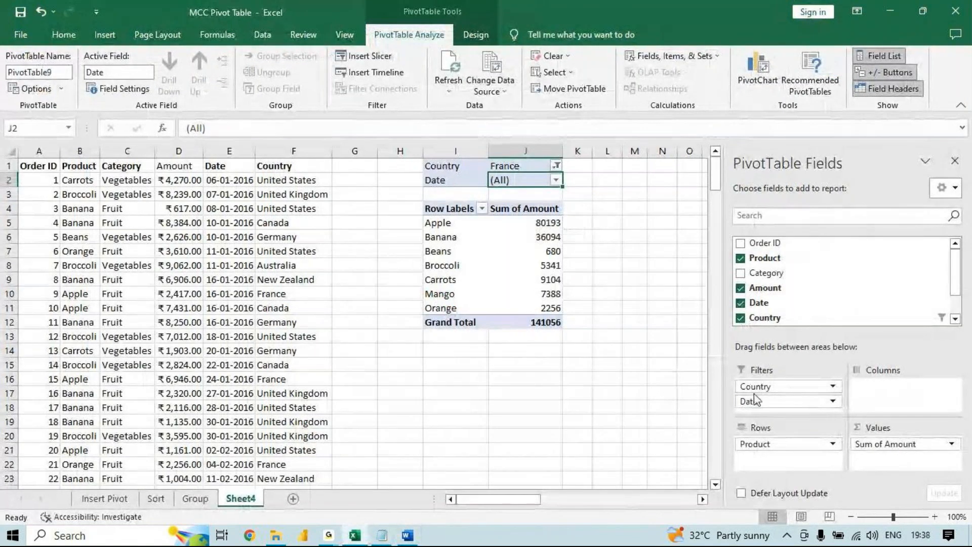
pyautogui.moveTo(754, 394); pyautogui.dragTo(843, 265)
pyautogui.moveTo(577, 223); pyautogui.dragTo(584, 310)
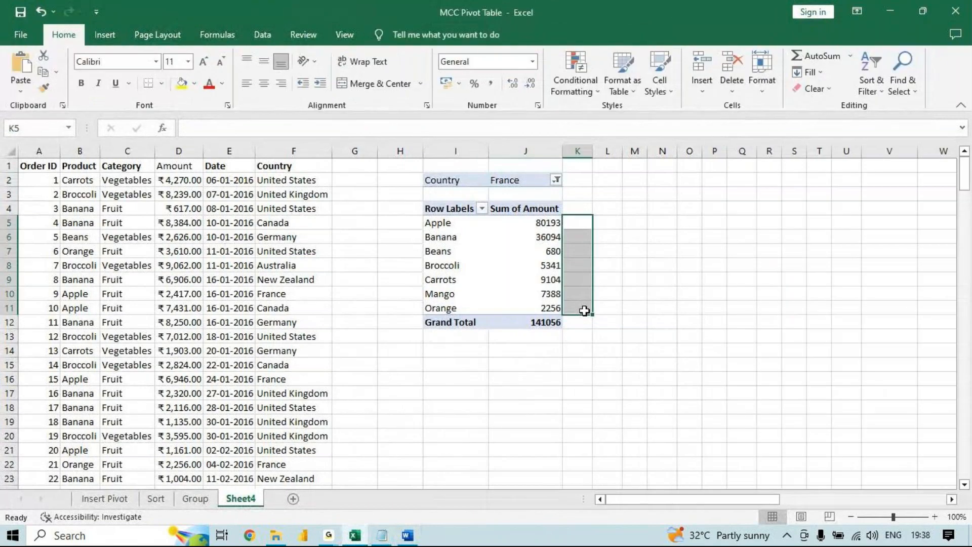
pyautogui.click(512, 247)
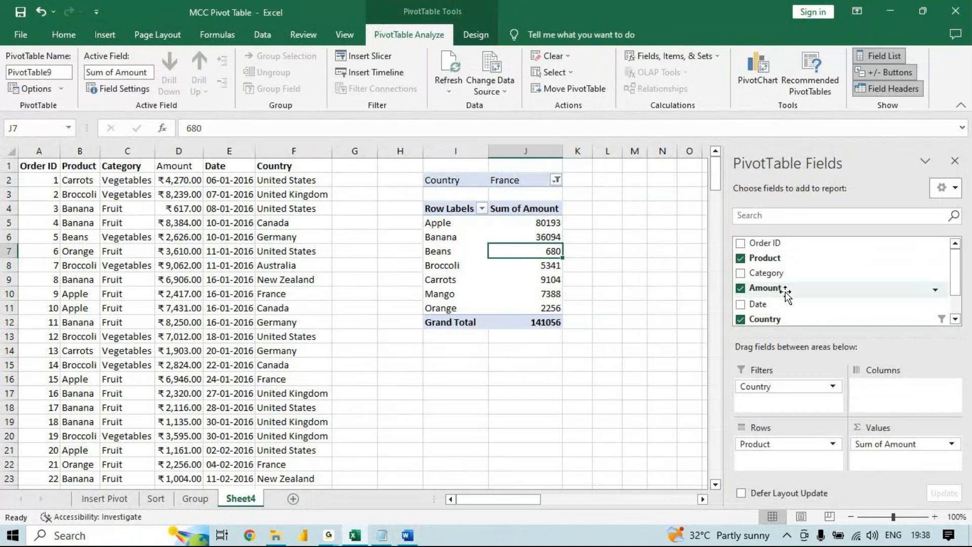
# - Add the Amount field to the pivot table's values a second time and show that column as % of Grand Total
pyautogui.moveTo(786, 289); pyautogui.dragTo(911, 471)
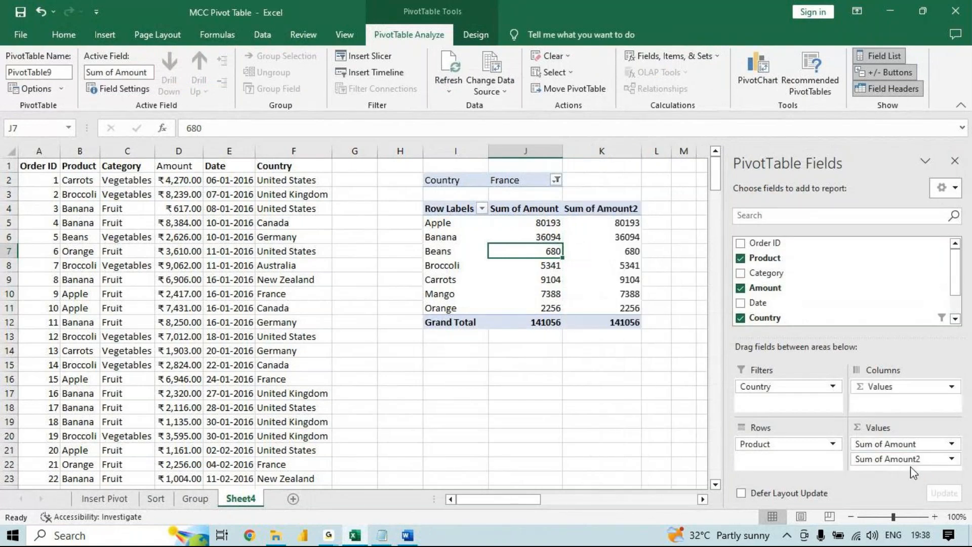
pyautogui.click(624, 223)
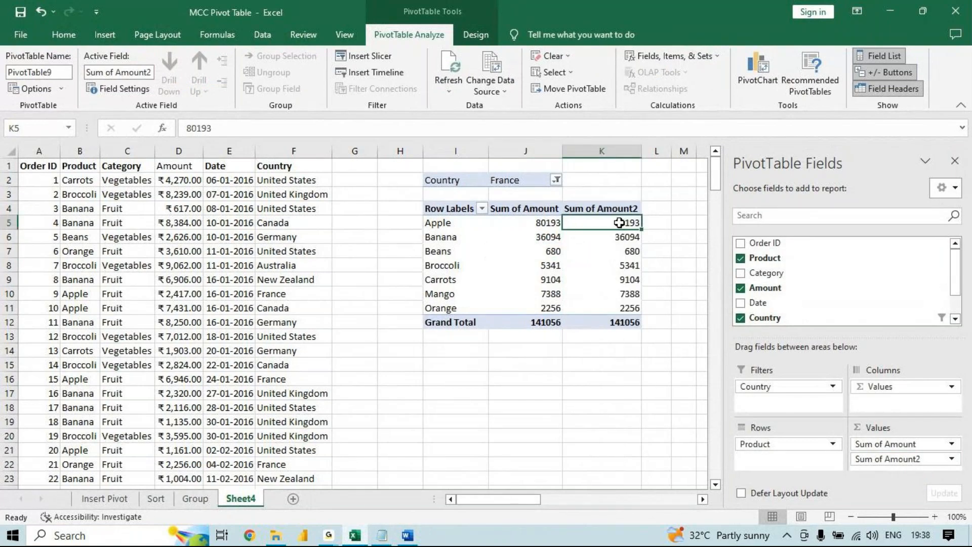
pyautogui.rightClick(620, 223)
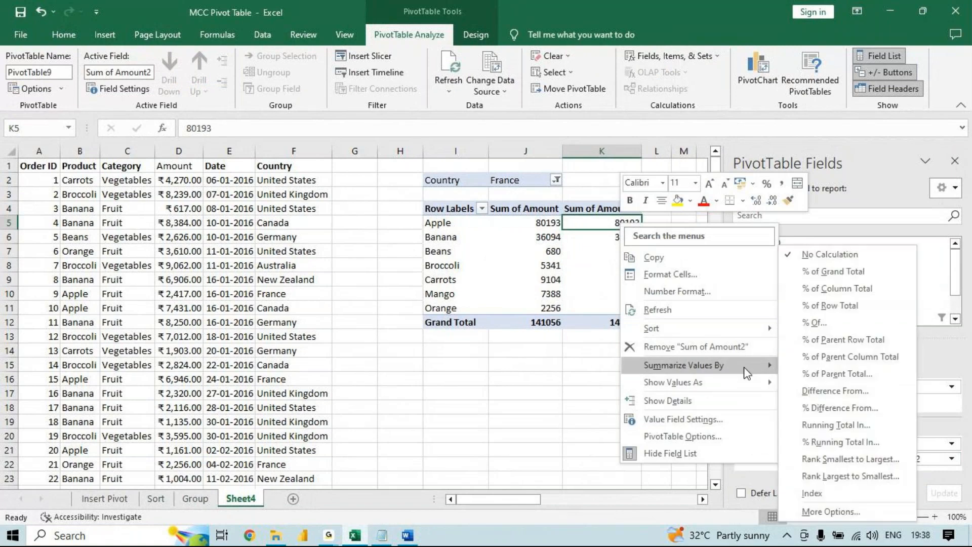
pyautogui.click(840, 272)
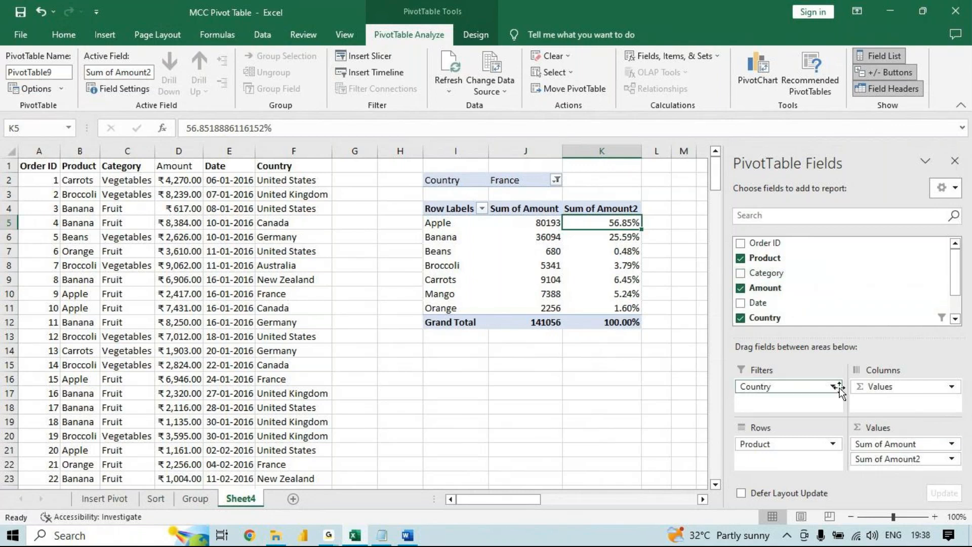
# - Undo the % of Grand Total display and open the available commands for Apple's value in the second Amount column
pyautogui.hotkey('ctrl', 'z')
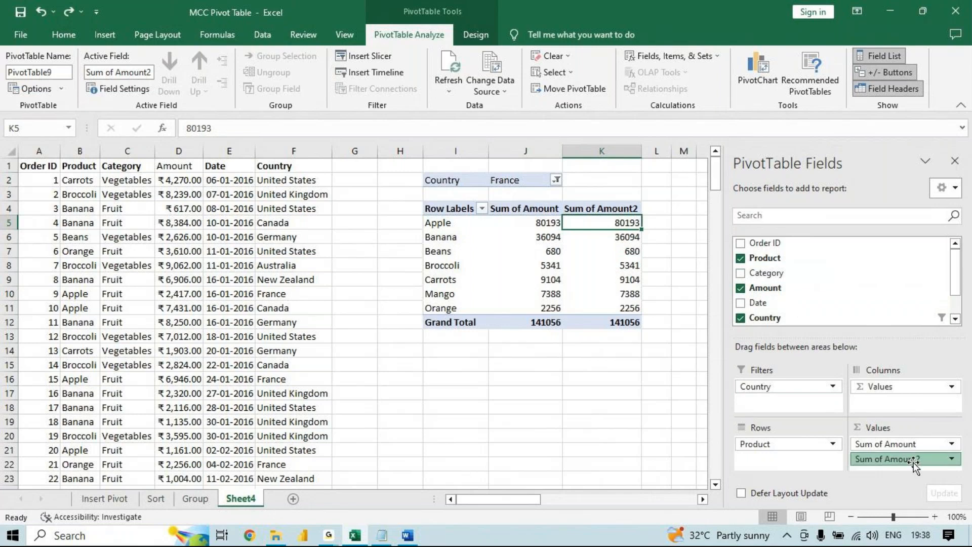
pyautogui.moveTo(914, 461)
pyautogui.mouseDown()
pyautogui.moveTo(767, 286)
pyautogui.moveTo(790, 288)
pyautogui.moveTo(889, 481)
pyautogui.moveTo(904, 470)
pyautogui.mouseUp()
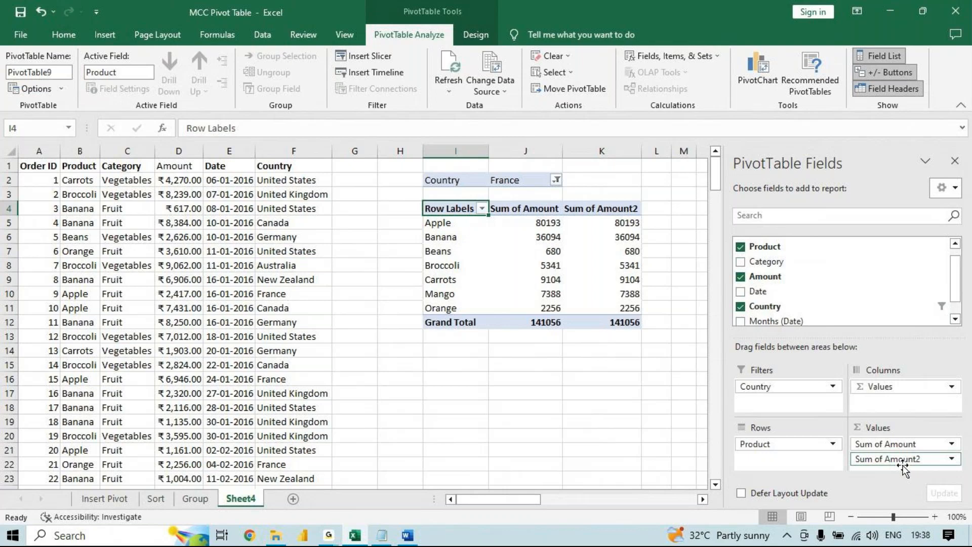
pyautogui.click(584, 213)
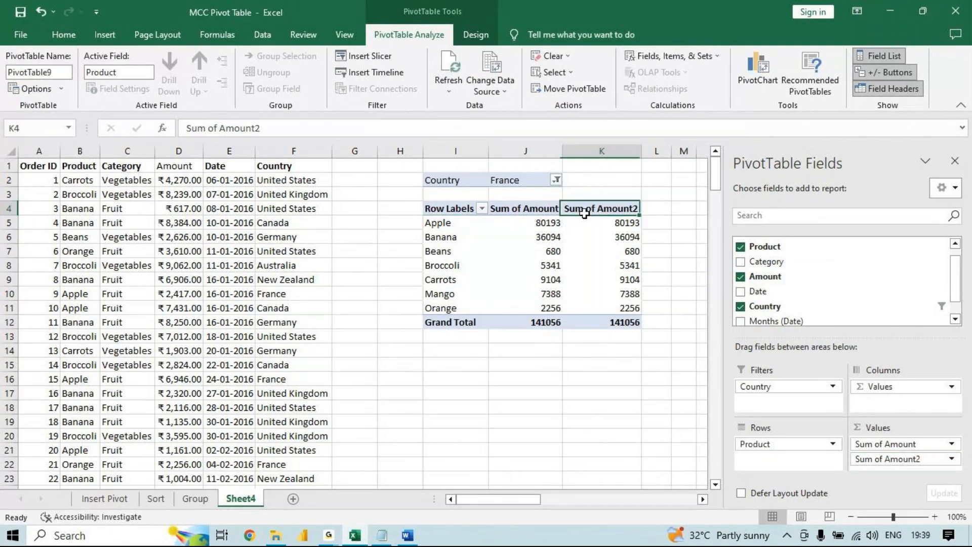
pyautogui.click(584, 213)
pyautogui.click(613, 222)
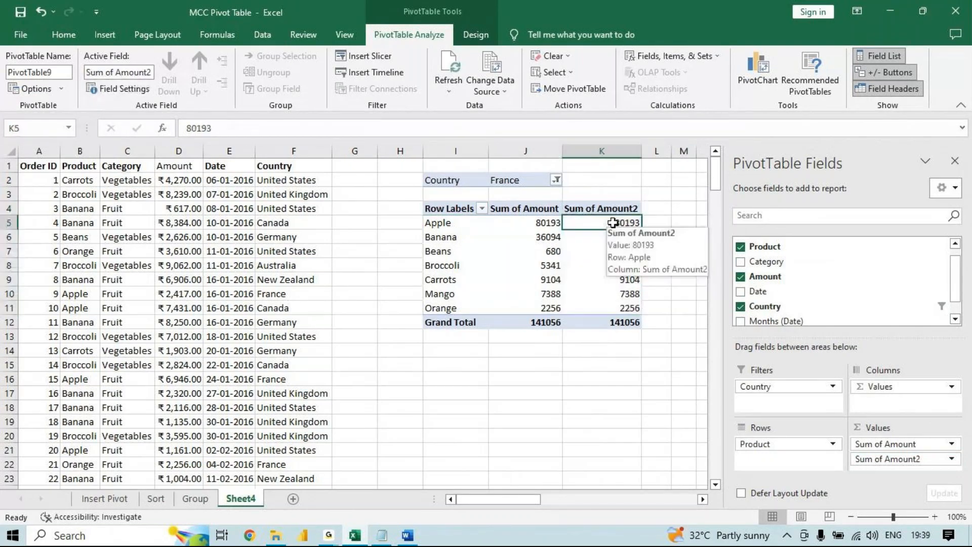
pyautogui.rightClick(614, 224)
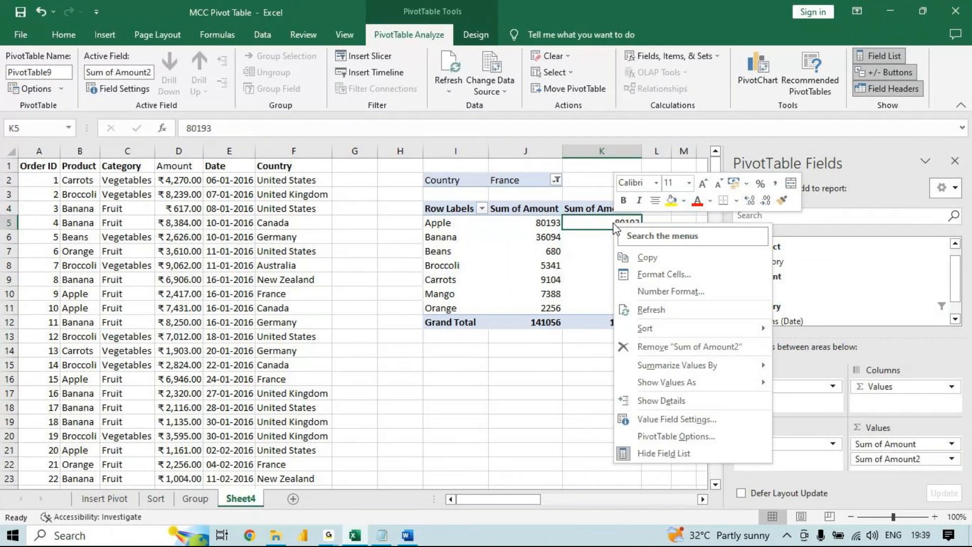
pyautogui.moveTo(698, 382)
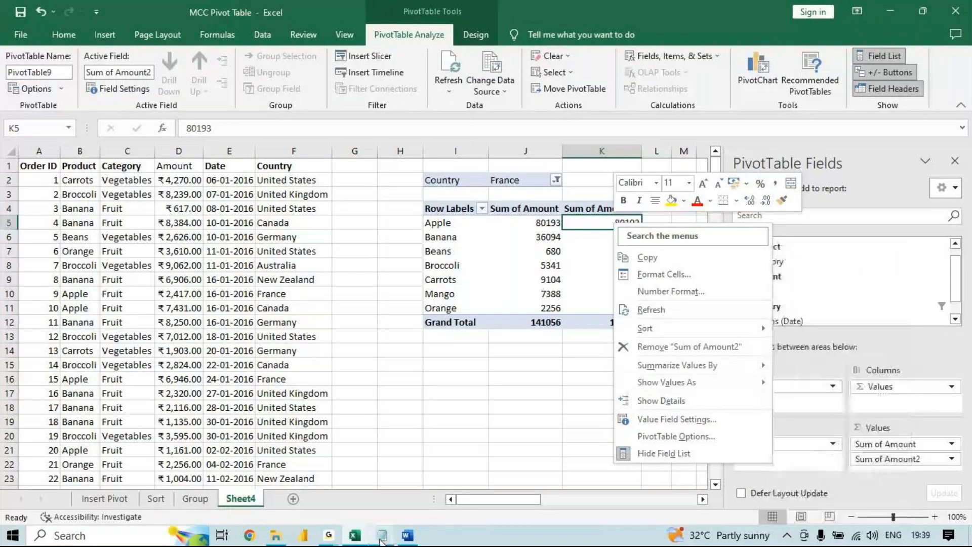
# - Switch to the Word topic list and colour "value" in item 1.7 and the "Filter" item 1.4.1 red
pyautogui.click(407, 535)
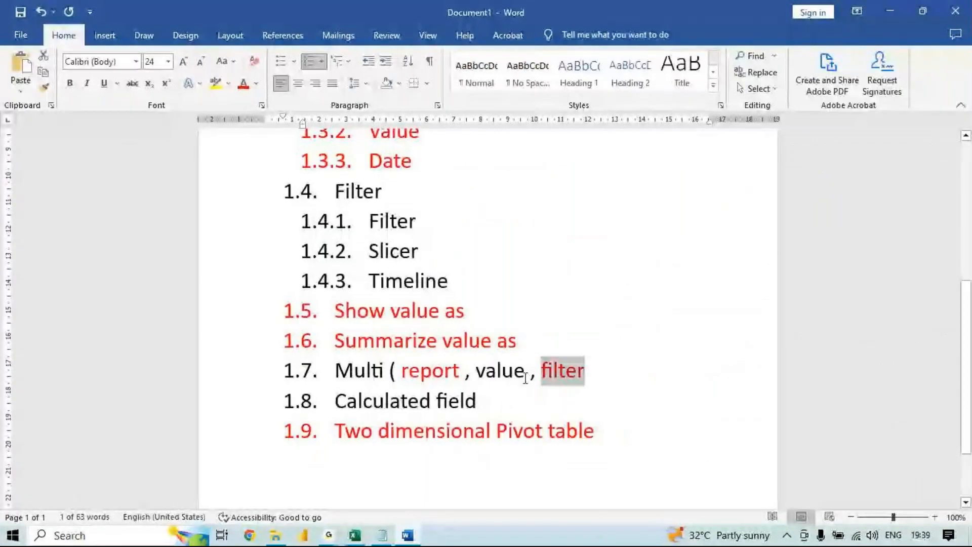
pyautogui.doubleClick(511, 371)
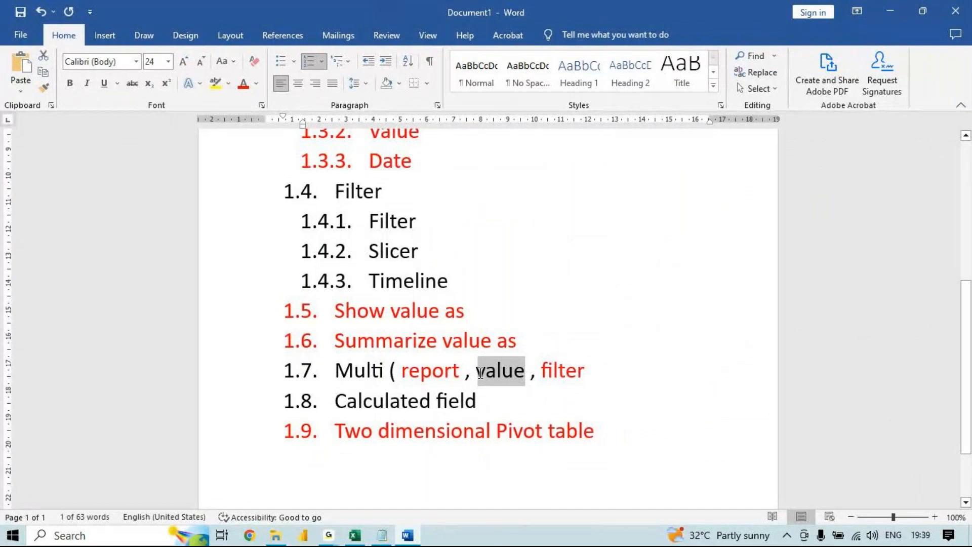
pyautogui.click(243, 83)
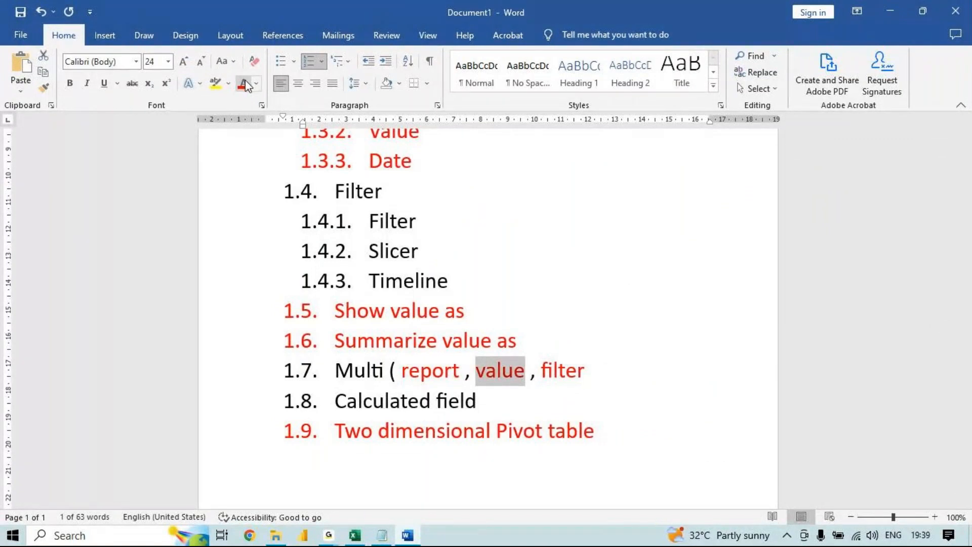
pyautogui.moveTo(423, 224); pyautogui.dragTo(360, 220)
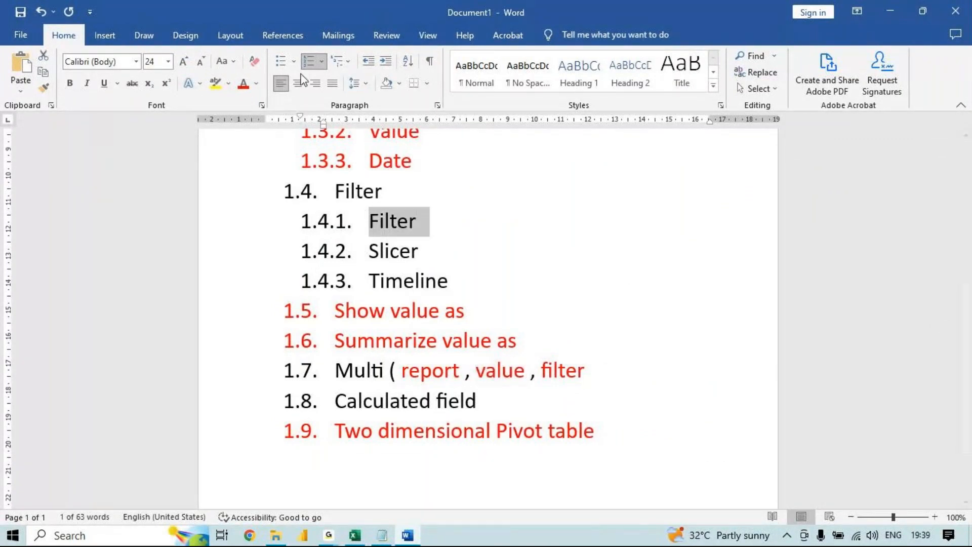
pyautogui.click(243, 85)
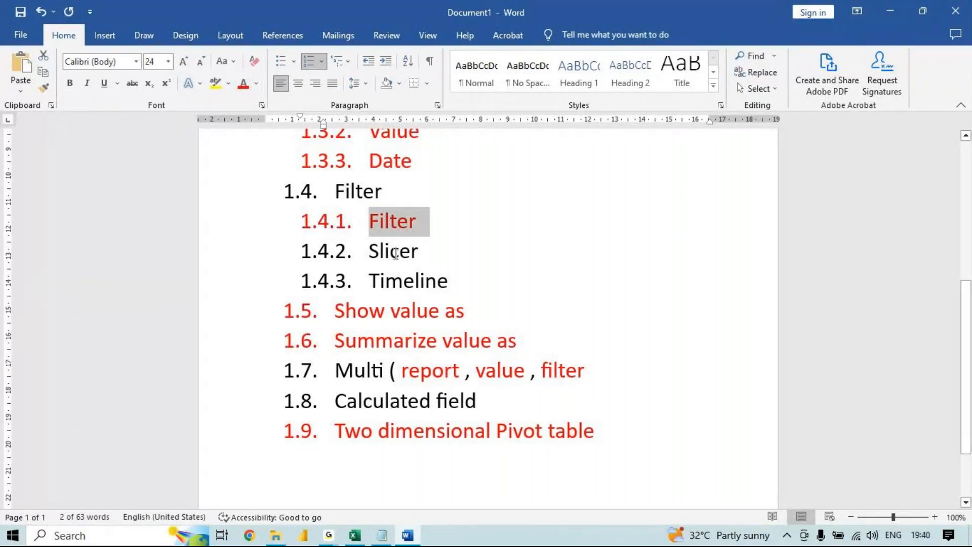
# - Colour the "Filter" heading of item 1.4 red
pyautogui.moveTo(374, 252); pyautogui.dragTo(434, 284)
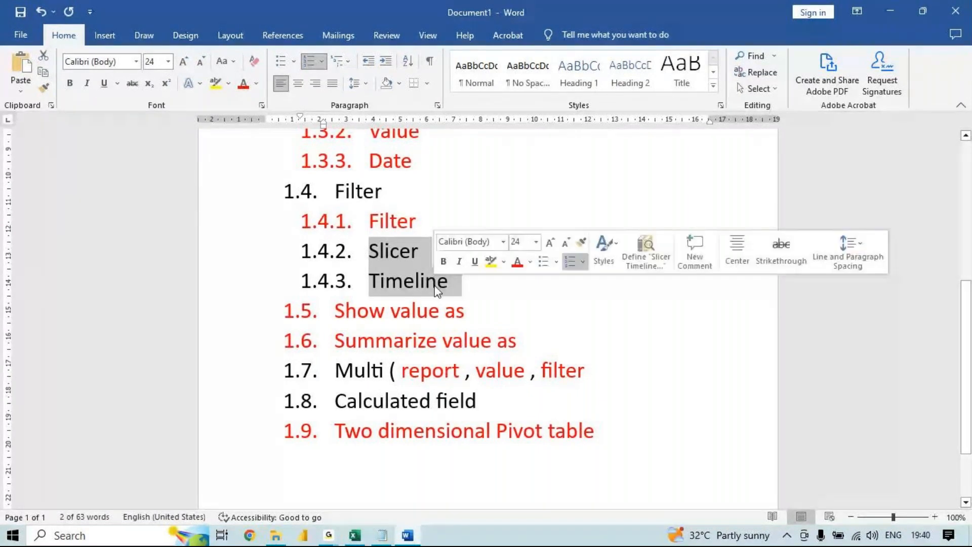
pyautogui.moveTo(389, 194); pyautogui.dragTo(335, 195)
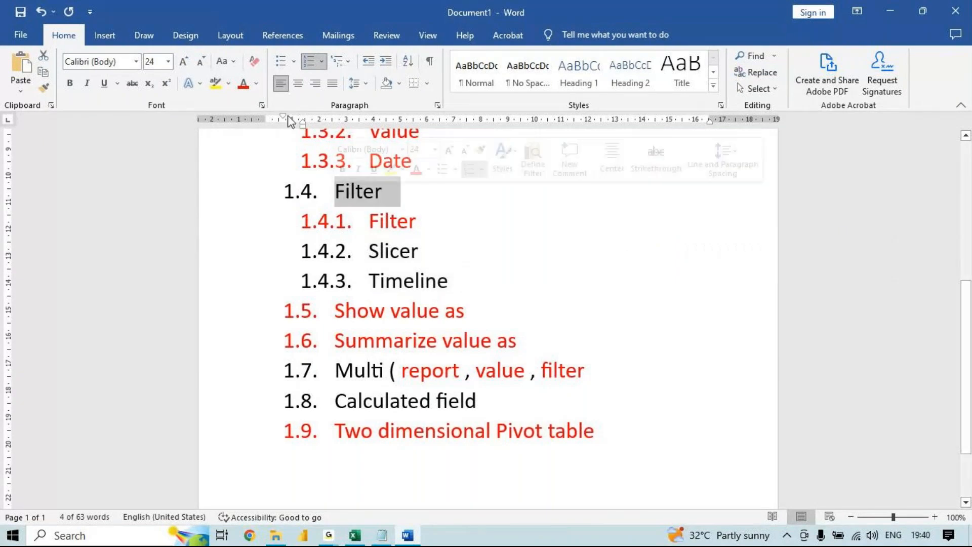
pyautogui.click(243, 84)
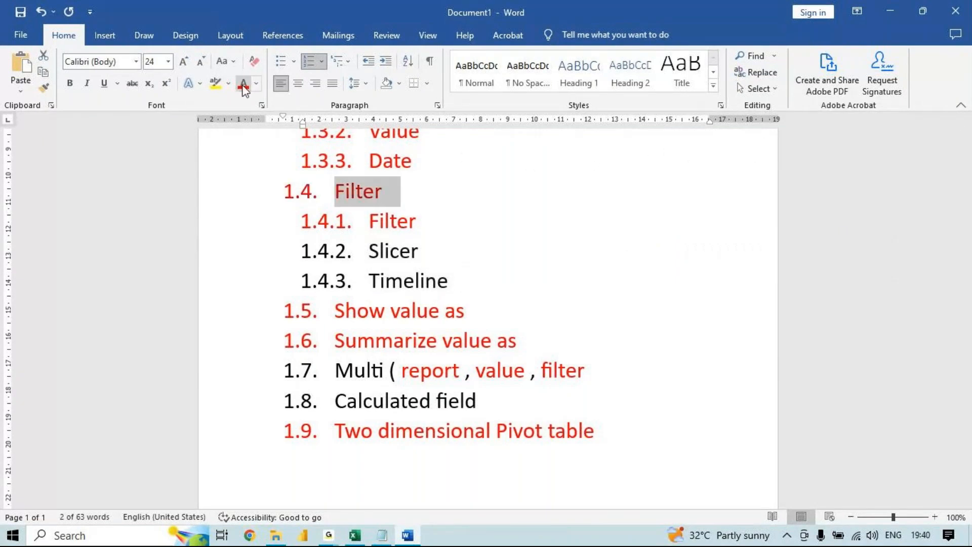
# - Append "( advanced filter" after "Slicer" in item 1.4.2
pyautogui.click(429, 253)
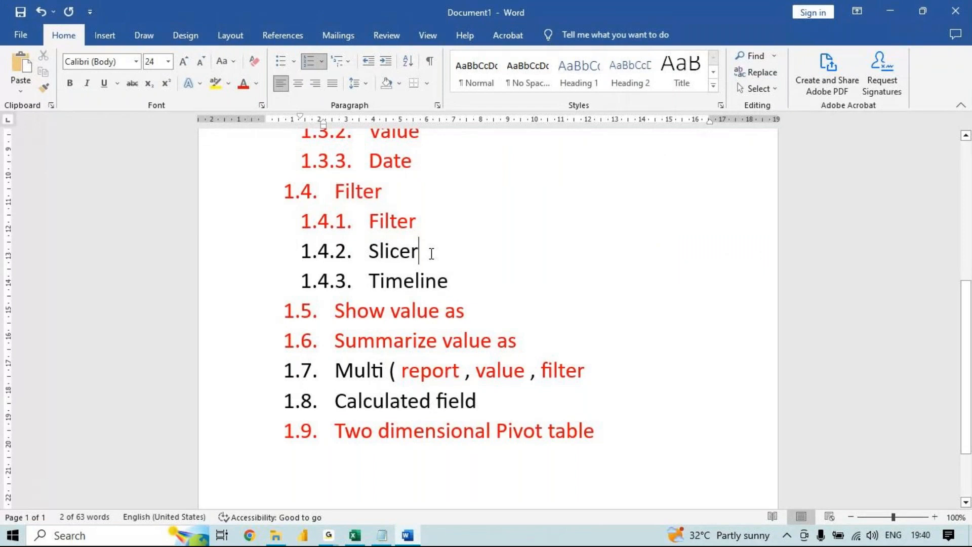
pyautogui.write('(adva')
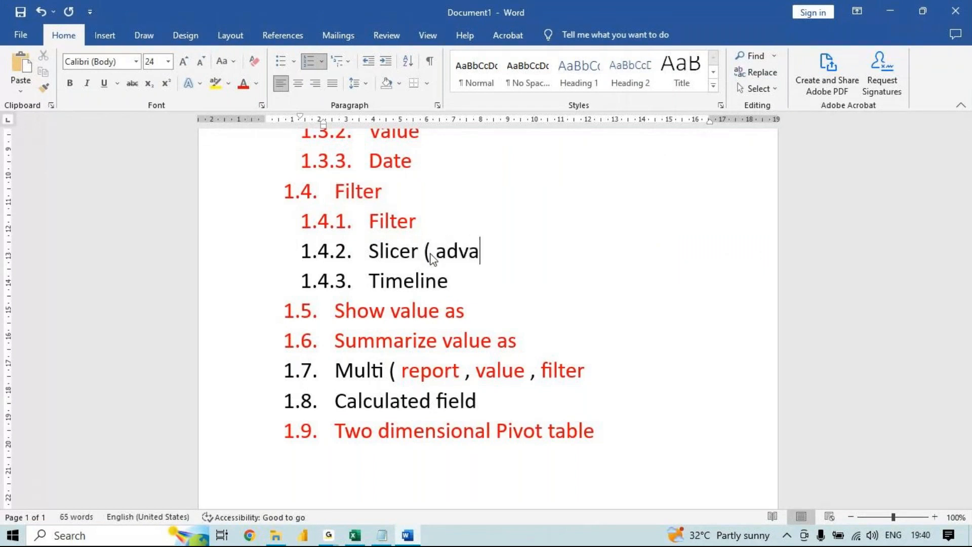
pyautogui.write('nced filter')
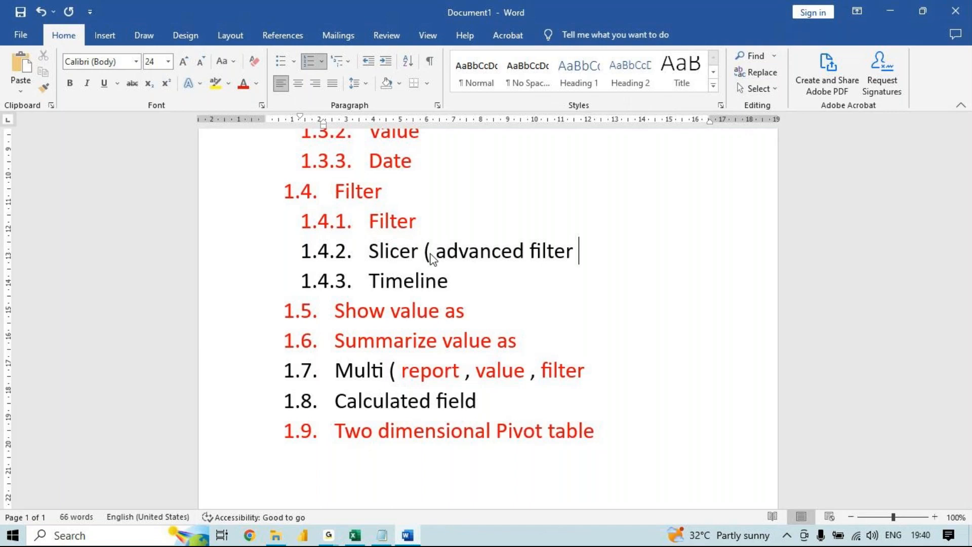
# - Switch to Excel and create a pivot table from the Sheet4 data range A1:F214 on a new worksheet
pyautogui.hotkey('alt', 'Tab')
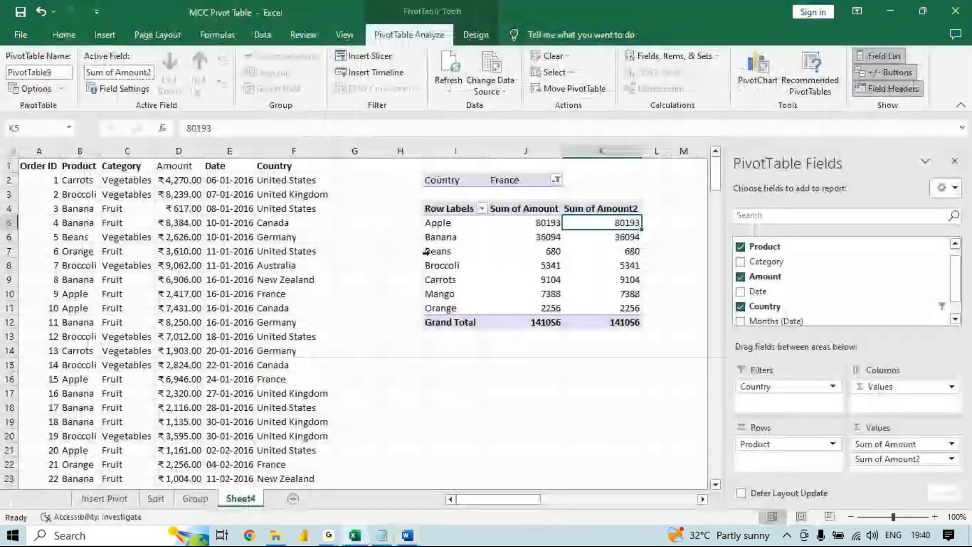
pyautogui.click(229, 322)
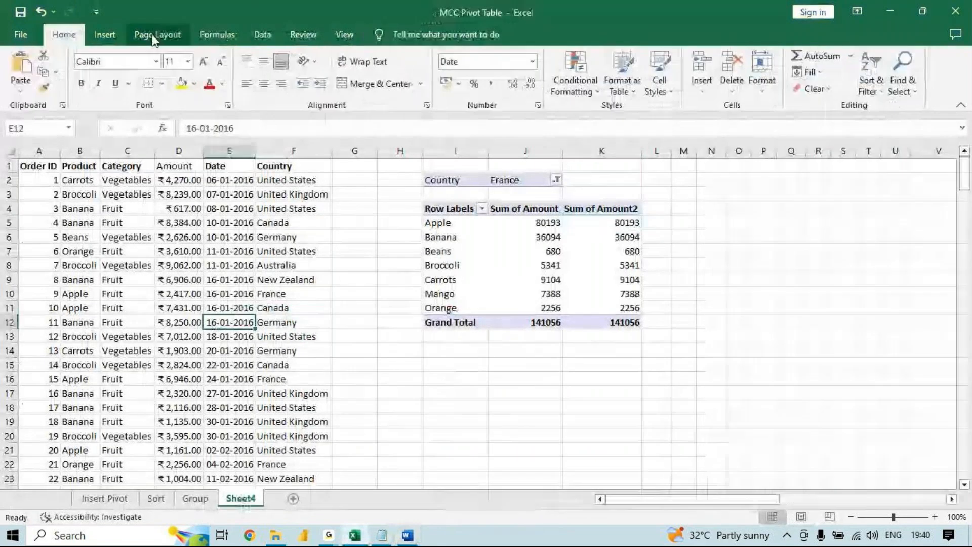
pyautogui.click(105, 34)
pyautogui.click(26, 71)
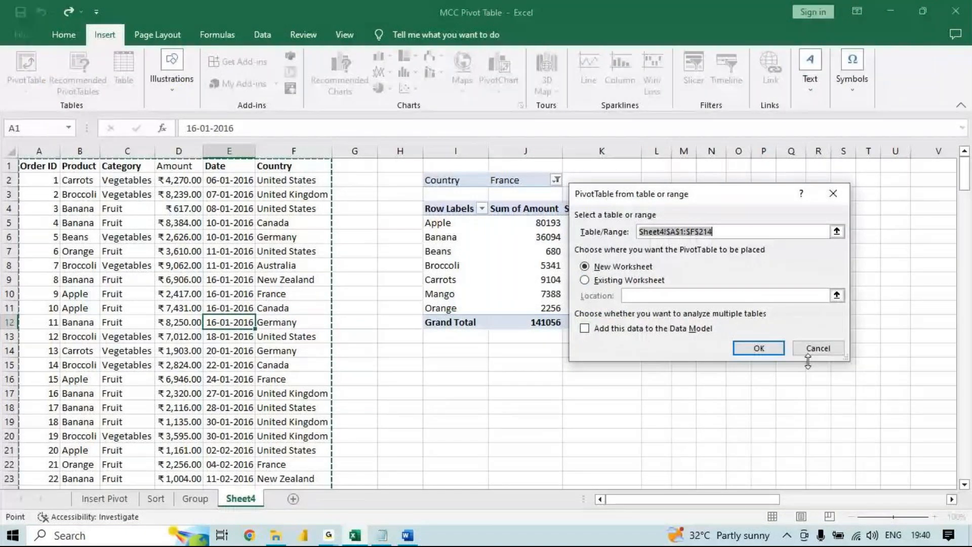
pyautogui.click(759, 348)
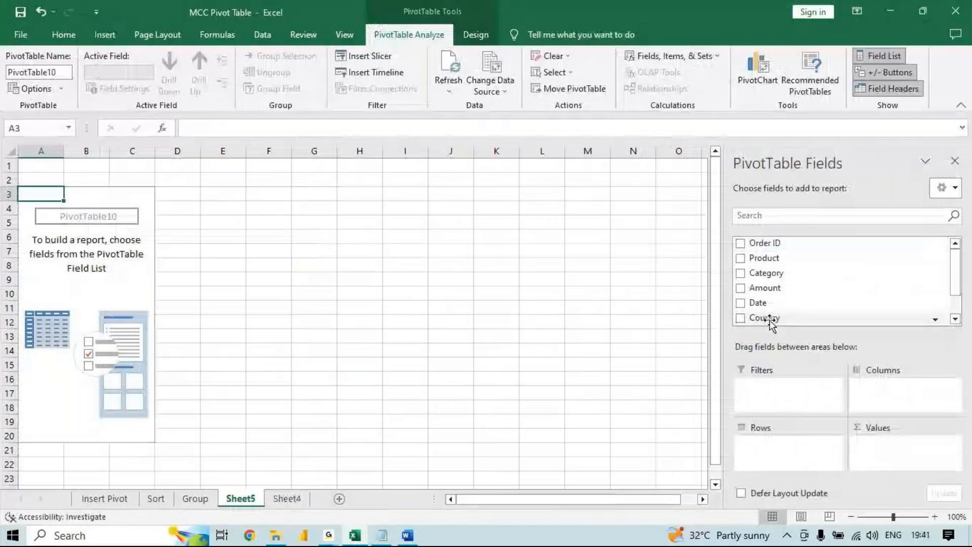
# - Lay out the new pivot table with Country in rows, Product in columns and Amount in values
pyautogui.moveTo(769, 320); pyautogui.dragTo(768, 451)
pyautogui.moveTo(766, 258); pyautogui.dragTo(890, 388)
pyautogui.moveTo(765, 287)
pyautogui.mouseDown()
pyautogui.moveTo(850, 357)
pyautogui.moveTo(857, 405)
pyautogui.moveTo(897, 447)
pyautogui.mouseUp()
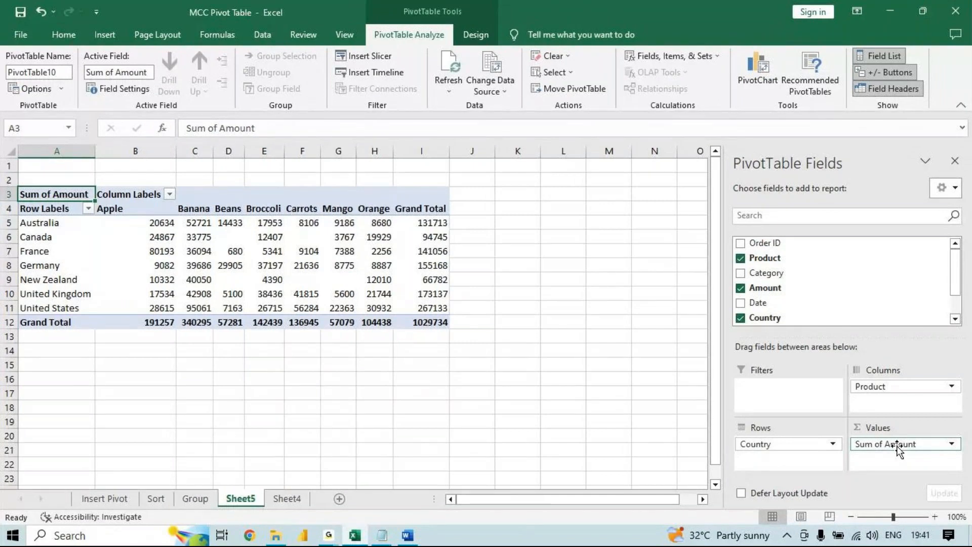
# - Switch to the Word topic list and colour "Multi" in item 1.7 red
pyautogui.click(407, 535)
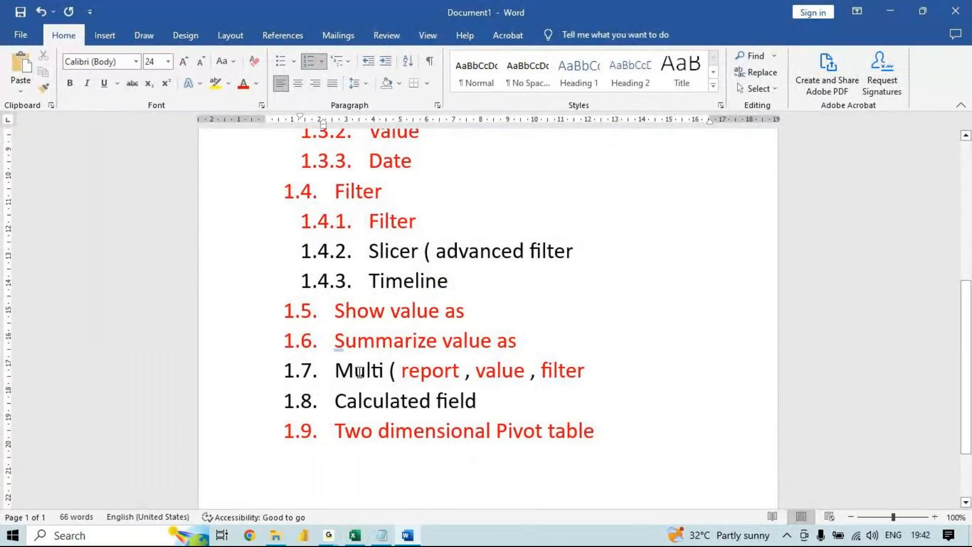
pyautogui.moveTo(391, 371); pyautogui.dragTo(334, 371)
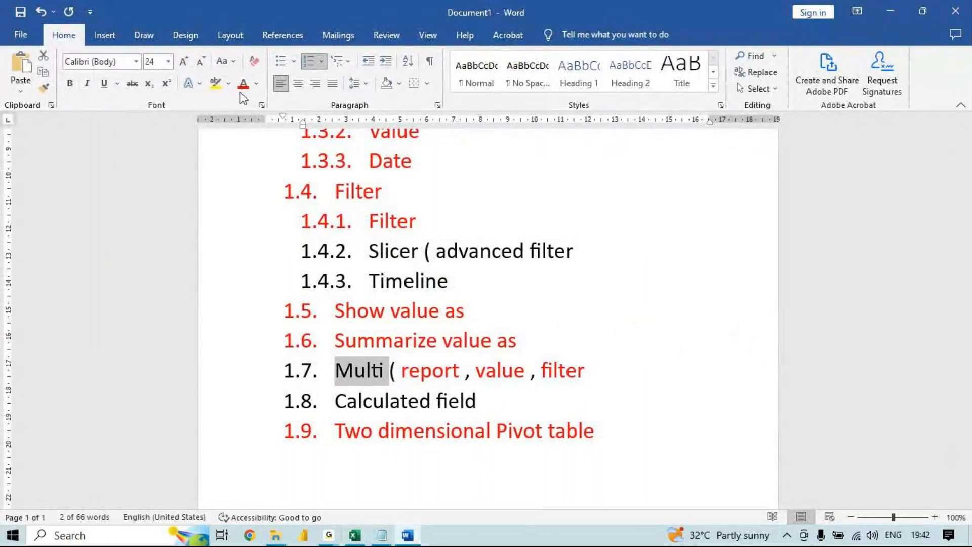
pyautogui.click(241, 90)
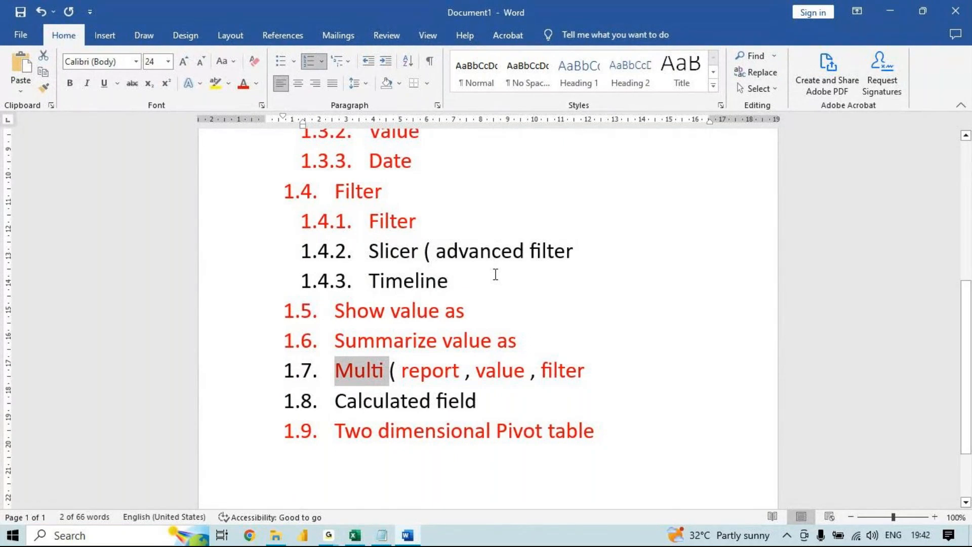
# - Switch back to Excel and select France's Broccoli value in the pivot table
pyautogui.click(354, 538)
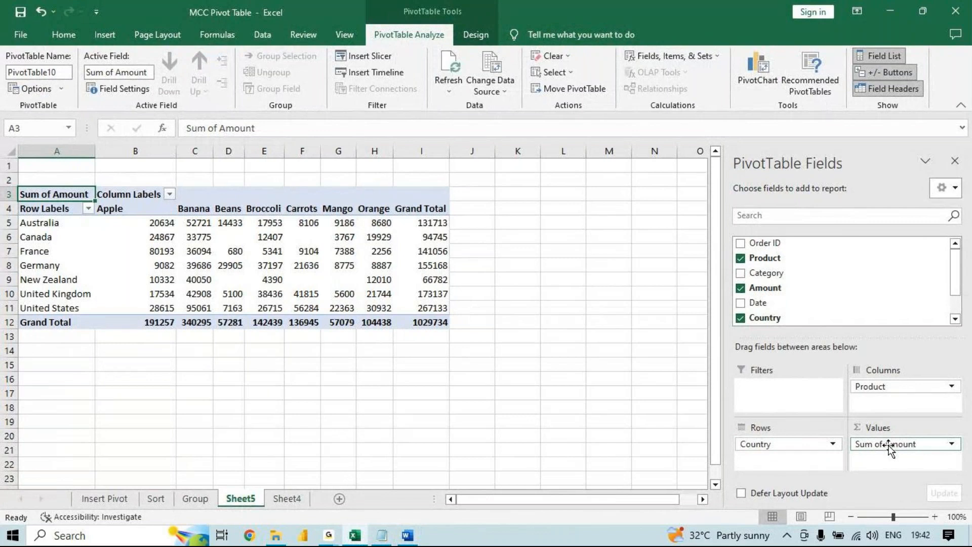
pyautogui.click(297, 277)
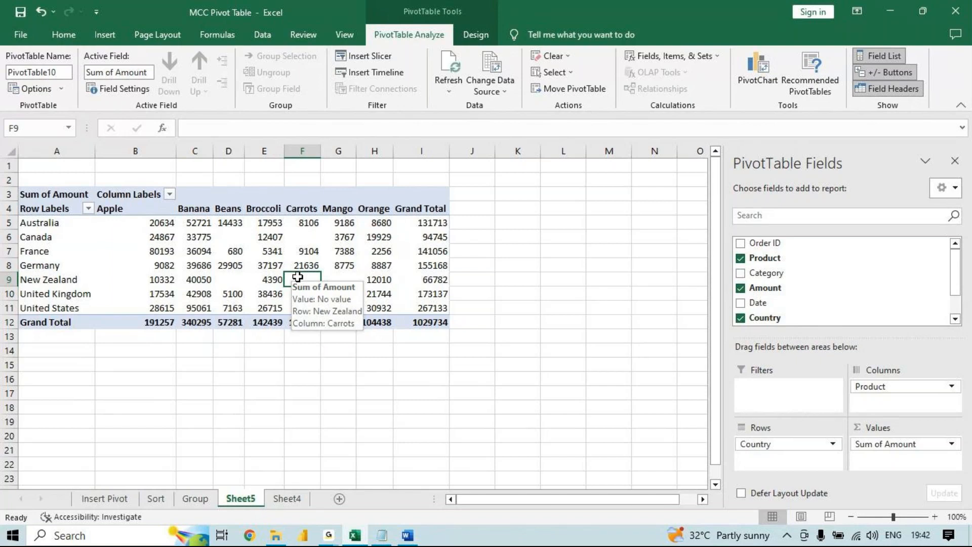
pyautogui.click(270, 250)
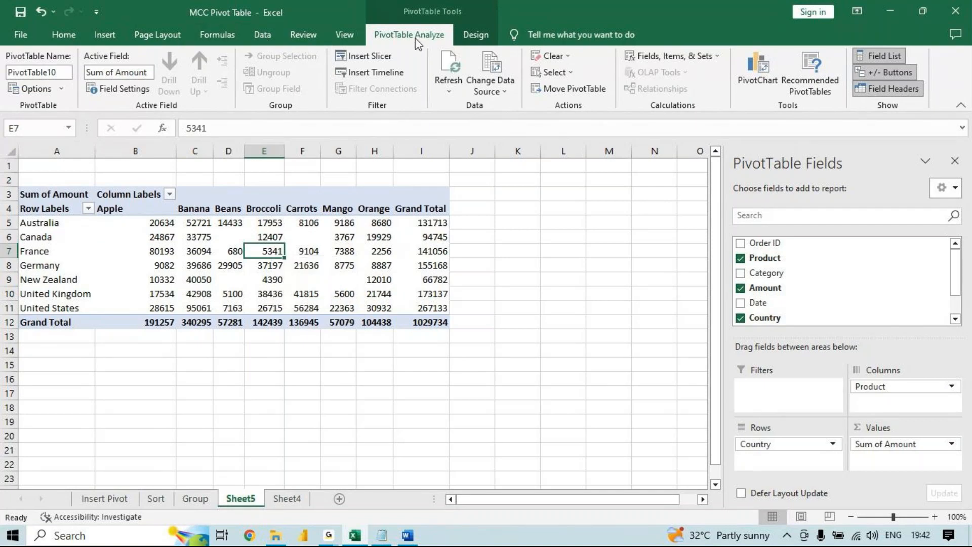
# - Insert slicers for the Product, Amount and Country fields of the pivot table
pyautogui.click(383, 63)
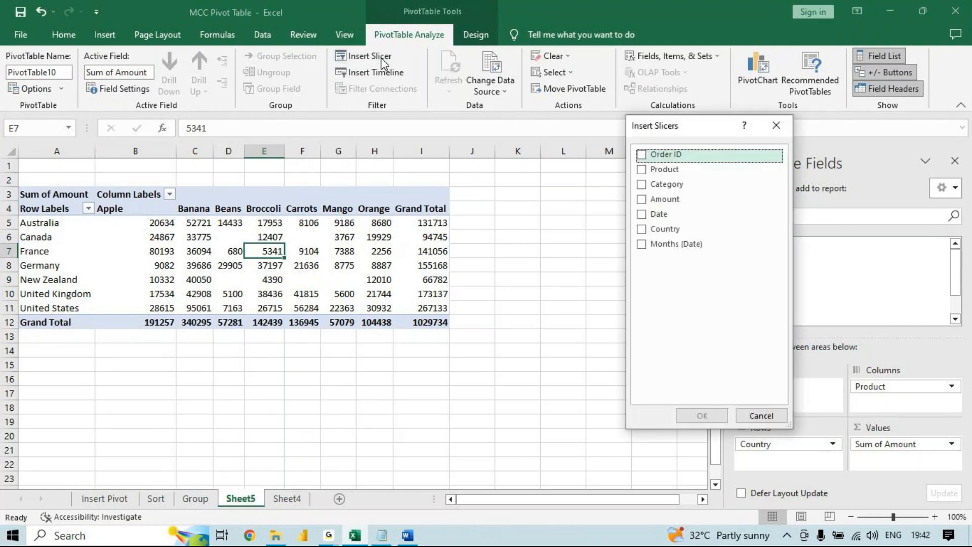
pyautogui.click(642, 170)
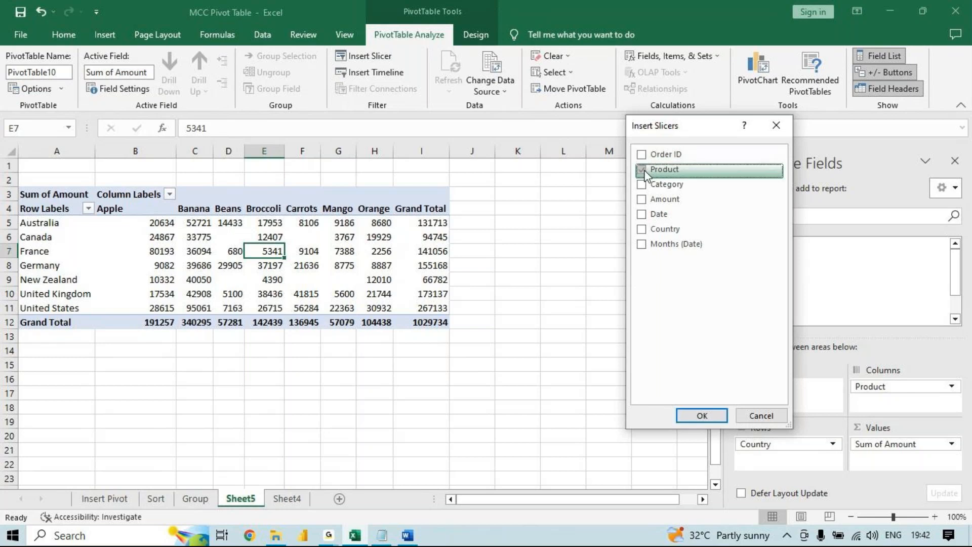
pyautogui.click(641, 199)
pyautogui.click(641, 229)
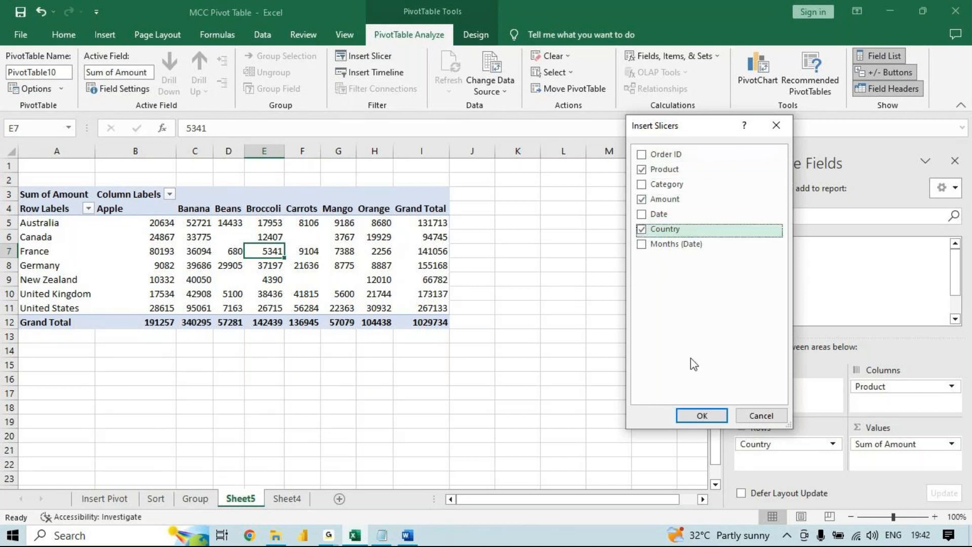
pyautogui.click(694, 417)
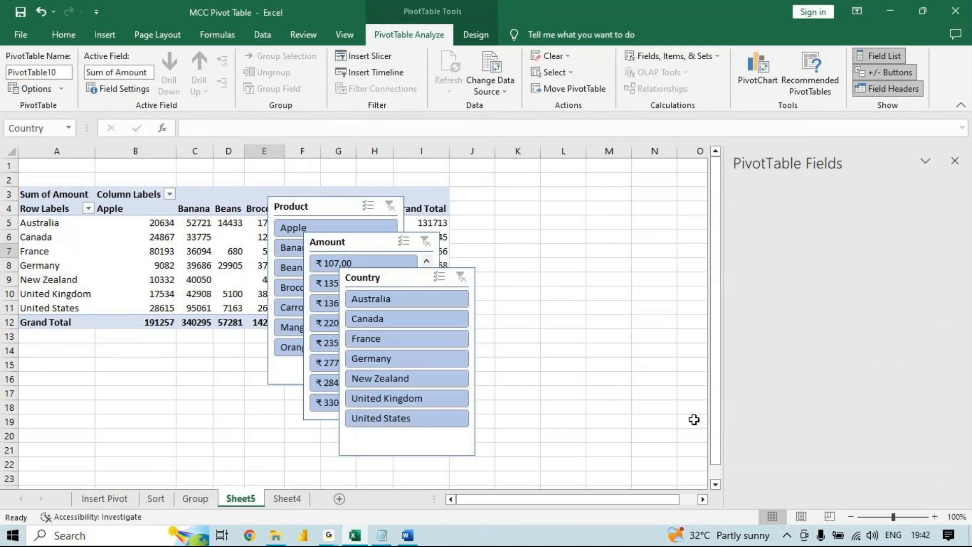
# - Spread the Product, Amount and Country slicers out side by side, clear of the pivot table
pyautogui.moveTo(421, 275); pyautogui.dragTo(749, 211)
pyautogui.moveTo(364, 243); pyautogui.dragTo(616, 208)
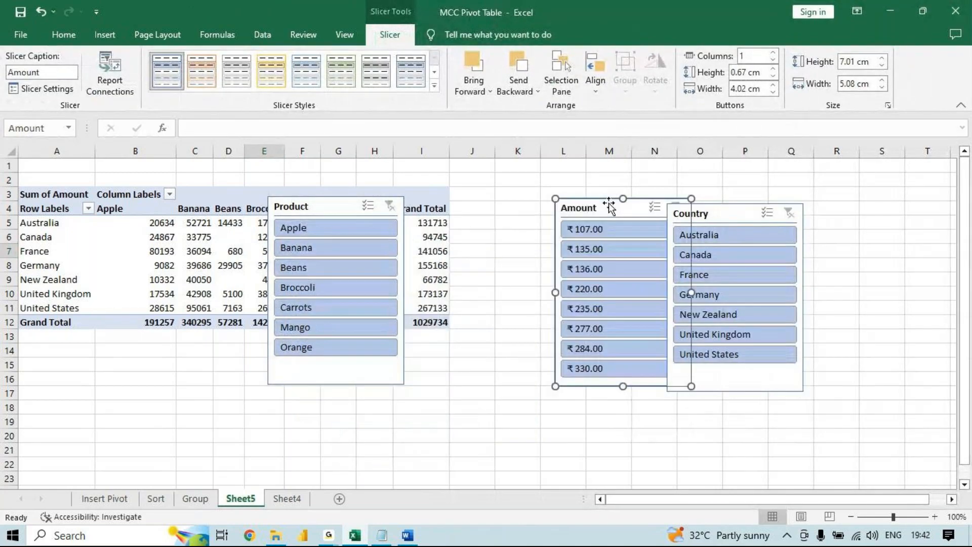
pyautogui.moveTo(717, 214); pyautogui.dragTo(804, 208)
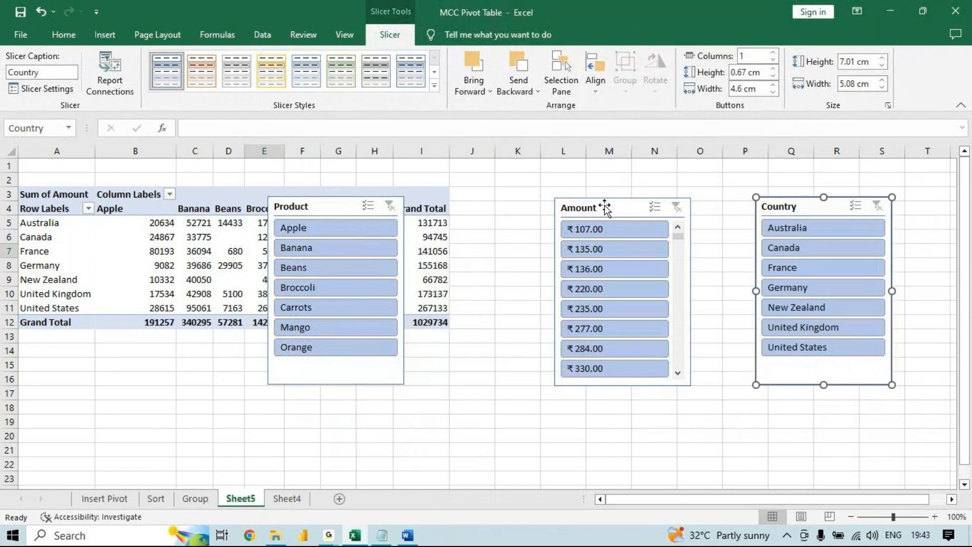
pyautogui.moveTo(605, 208); pyautogui.dragTo(661, 207)
pyautogui.moveTo(316, 208); pyautogui.dragTo(512, 206)
# - Undo the slicer moves and the insertion of the Product, Amount and Country slicers
pyautogui.hotkey('ctrl', 'z')
pyautogui.hotkey('ctrl', 'z')
pyautogui.hotkey('ctrl', 'z')
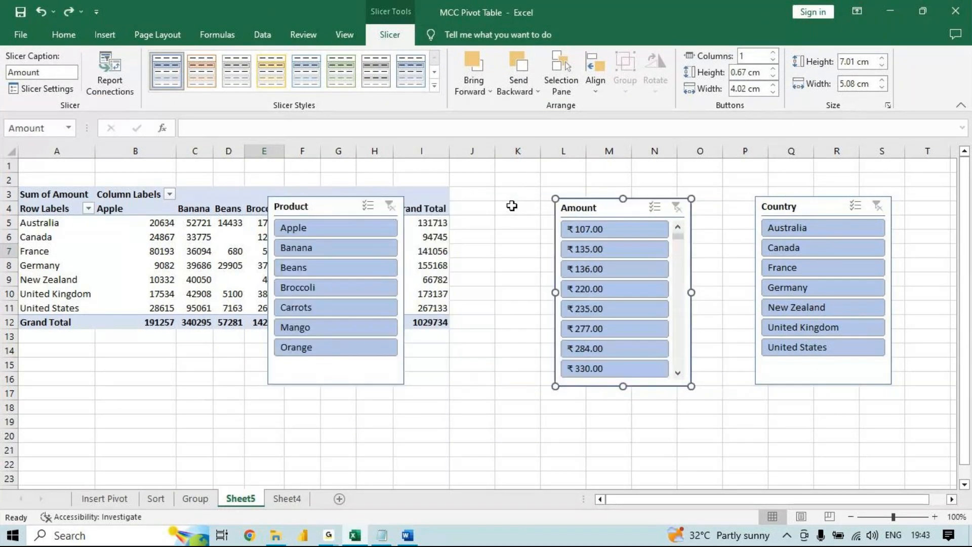
pyautogui.hotkey('ctrl', 'z')
pyautogui.hotkey('ctrl', 'z')
pyautogui.hotkey('ctrl', 'z')
pyautogui.hotkey('ctrl', 'z')
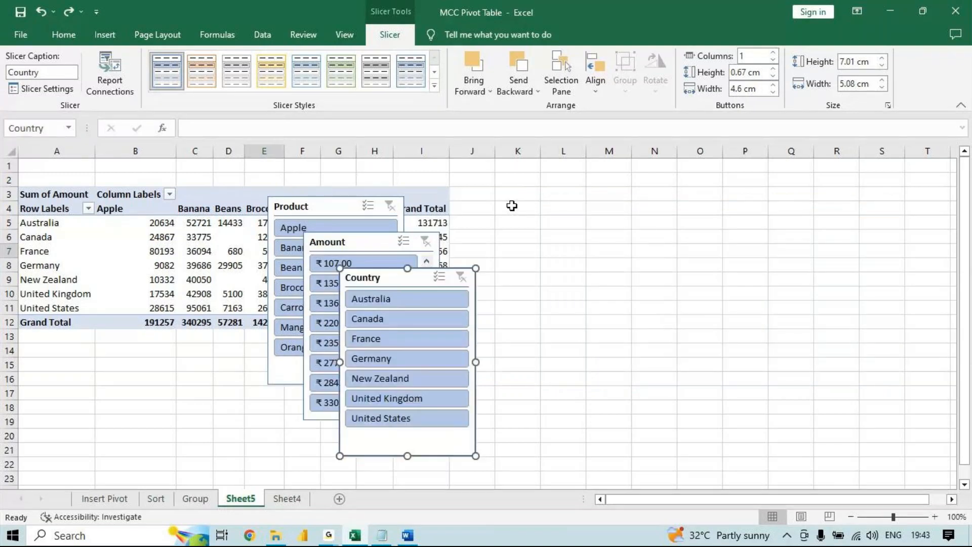
pyautogui.hotkey('ctrl', 'y')
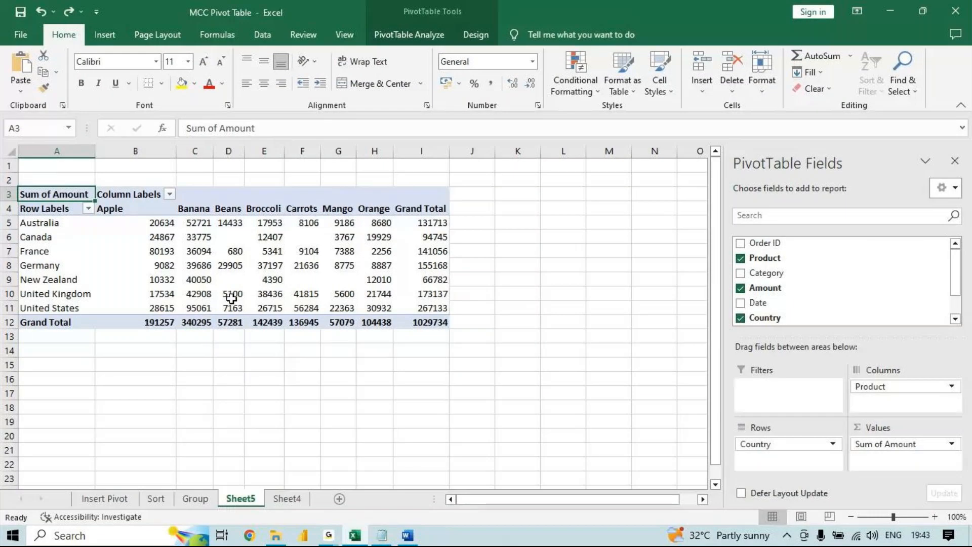
# - Insert slicers for the Product, Category and Country fields of the pivot table
pyautogui.moveTo(231, 299)
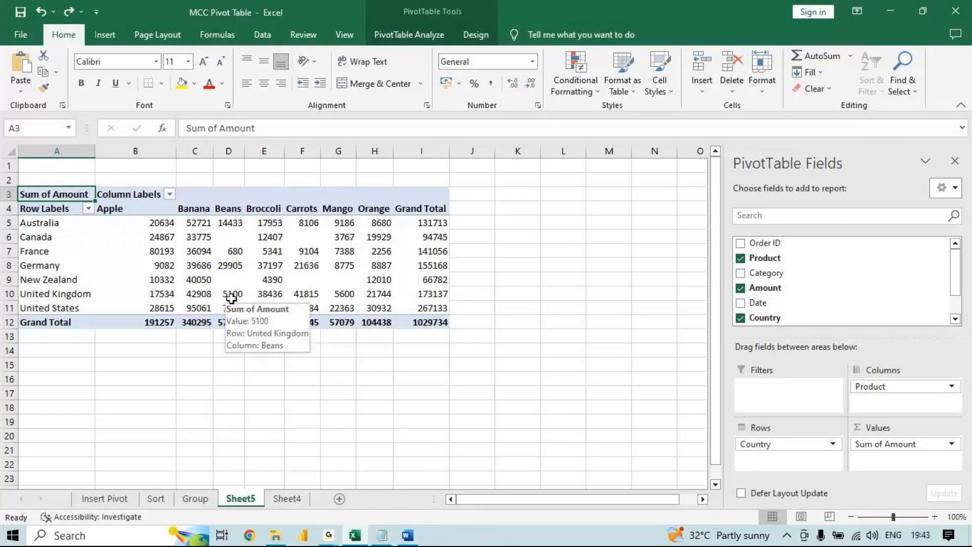
pyautogui.click(243, 267)
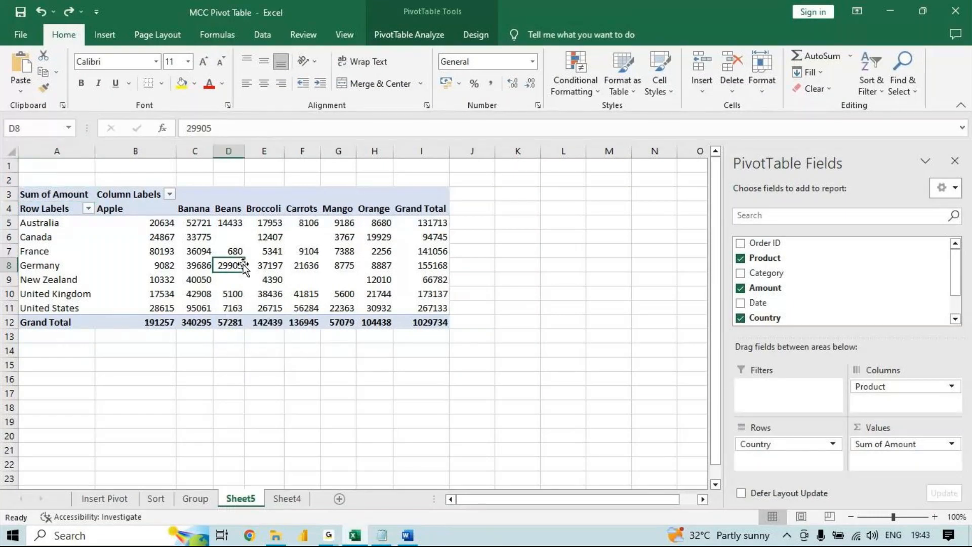
pyautogui.click(392, 33)
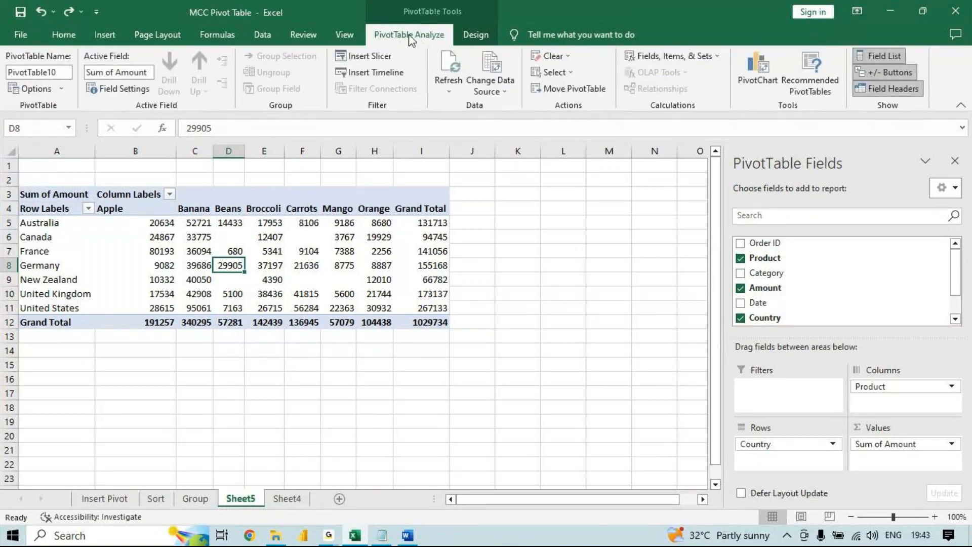
pyautogui.click(368, 60)
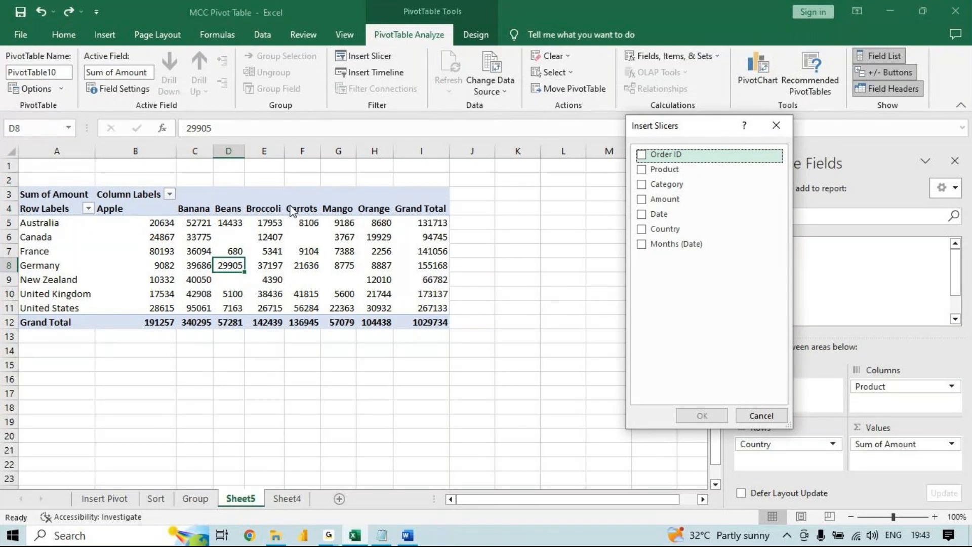
pyautogui.click(639, 169)
pyautogui.click(640, 184)
pyautogui.click(640, 229)
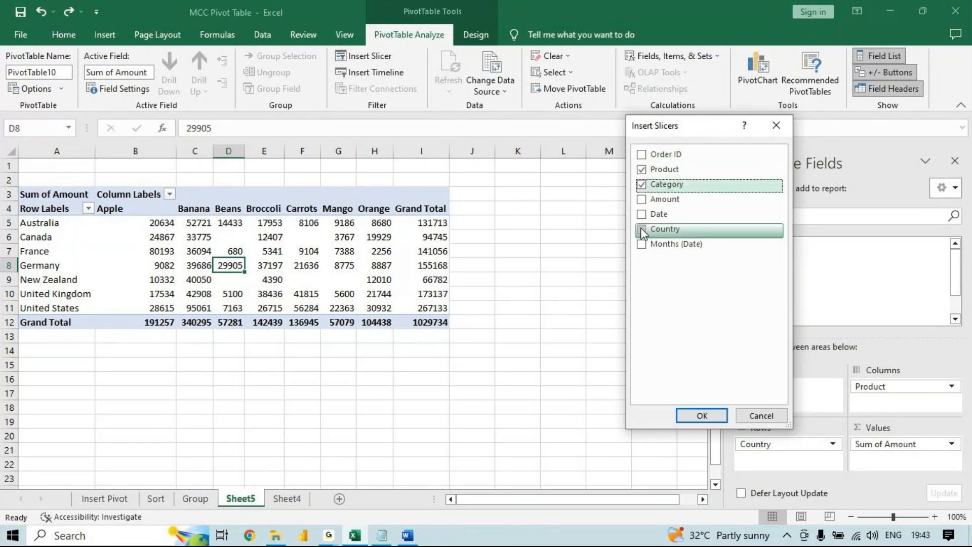
pyautogui.click(697, 416)
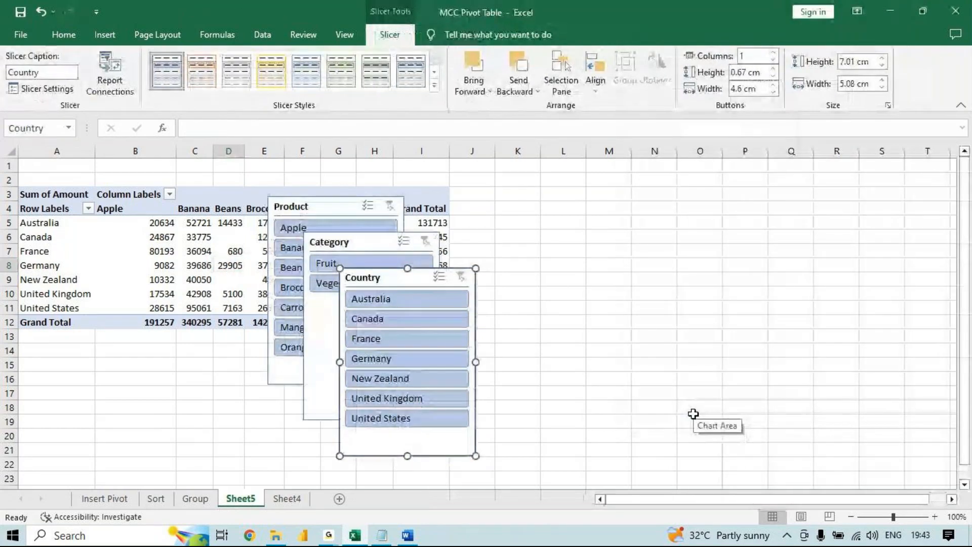
# - Arrange the slicers side by side next to the pivot table in the order Category, Country, Product
pyautogui.moveTo(386, 278); pyautogui.dragTo(674, 234)
pyautogui.moveTo(372, 242); pyautogui.dragTo(536, 218)
pyautogui.moveTo(324, 207); pyautogui.dragTo(819, 229)
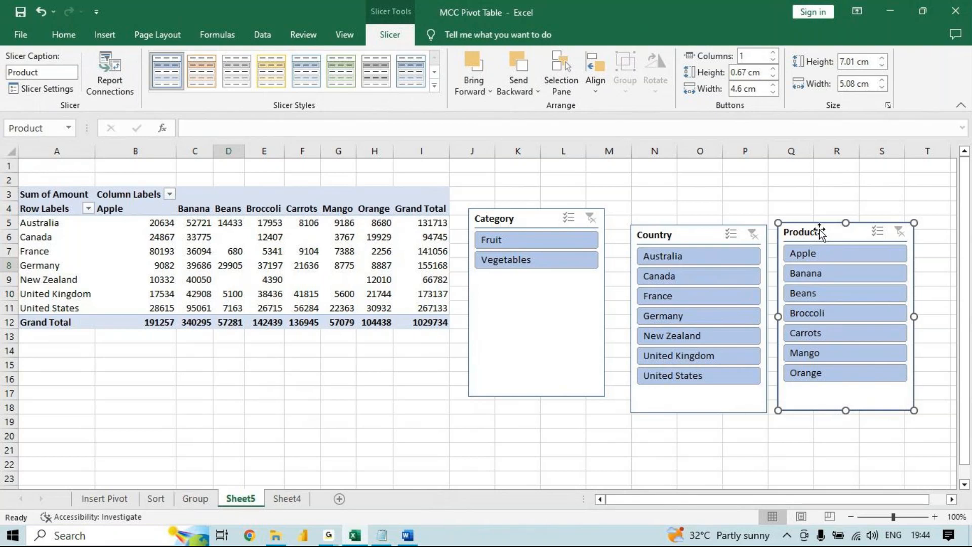
# - Filter the pivot table with the Category slicer by Fruit and after that by Vegetables
pyautogui.click(567, 239)
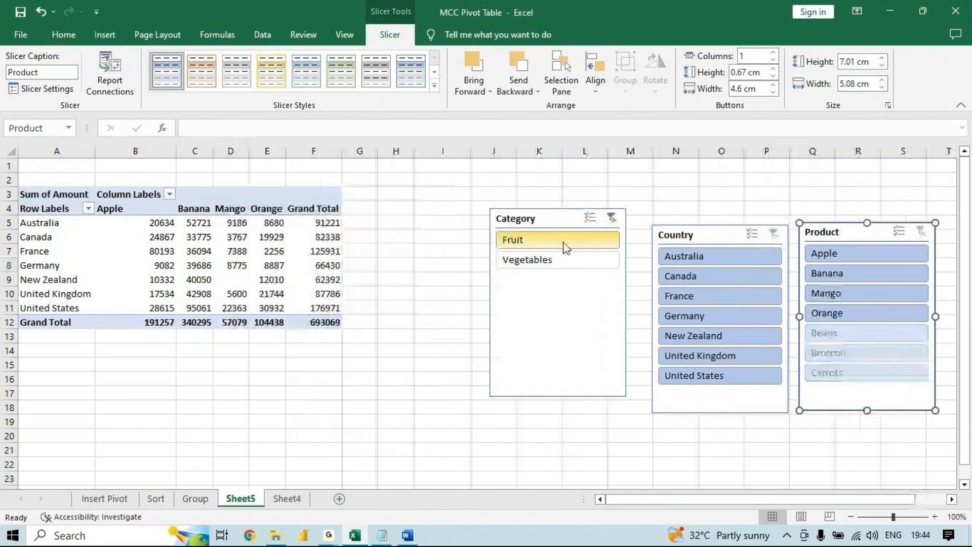
pyautogui.click(564, 259)
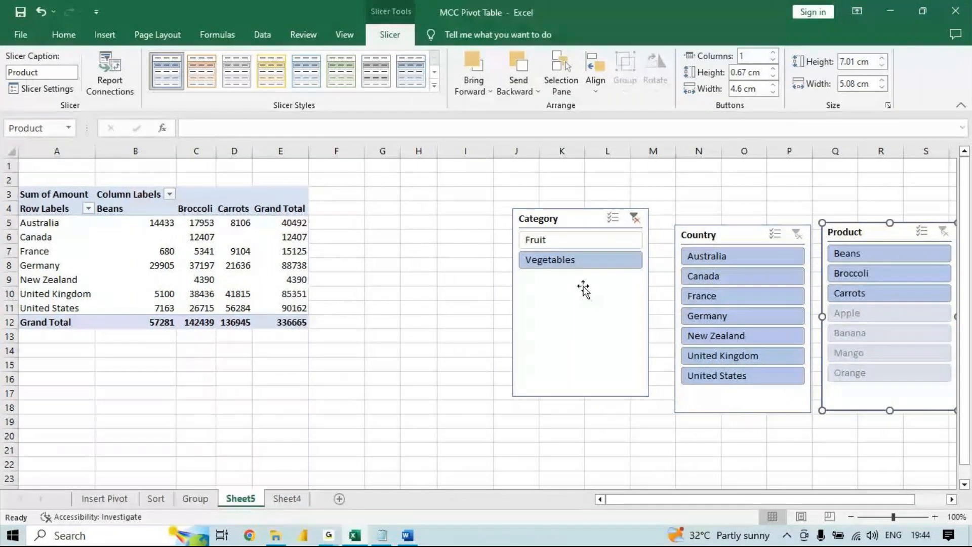
# - Clear the Category slicer's filter and filter the pivot table by Canada, France and Germany with the Country slicer
pyautogui.click(634, 218)
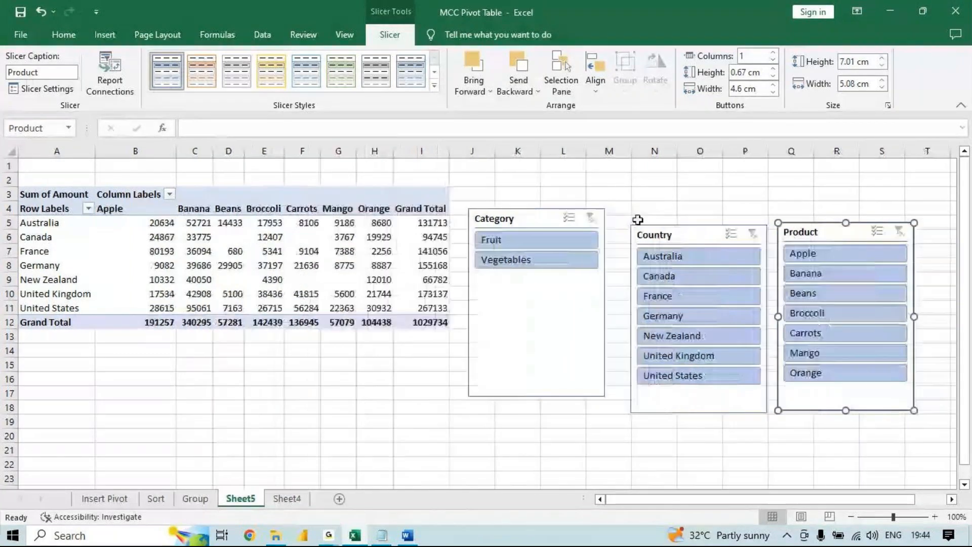
pyautogui.click(674, 277)
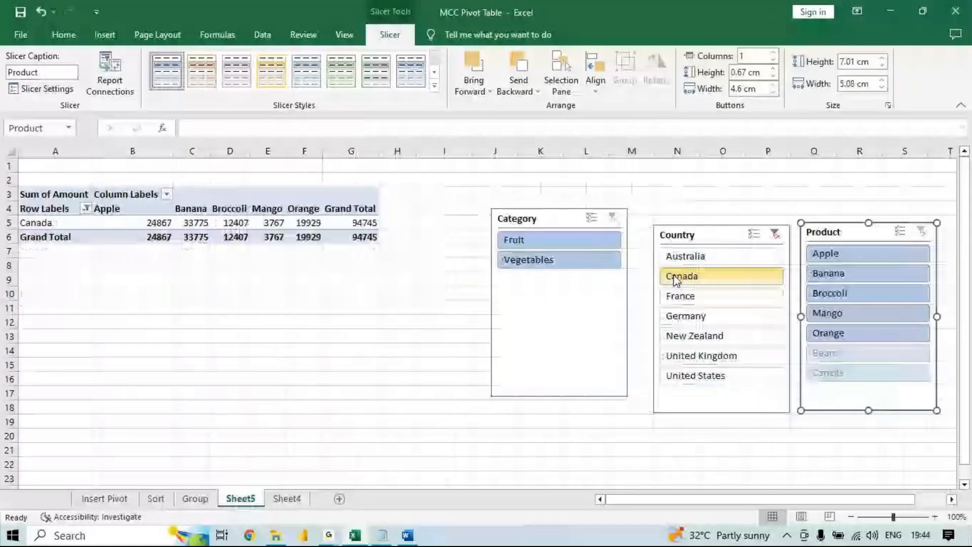
pyautogui.moveTo(676, 279); pyautogui.dragTo(677, 326)
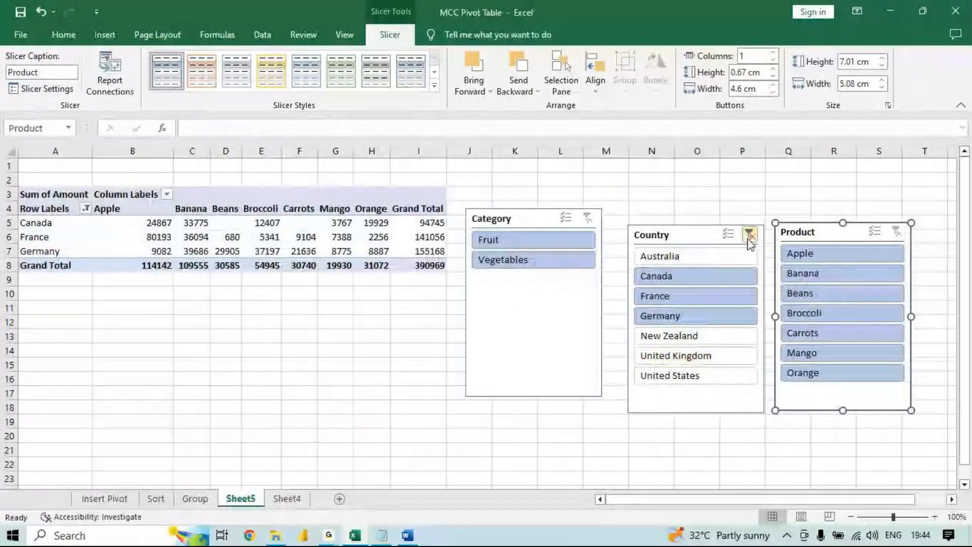
# - Filter the Country slicer by Australia, France, New Zealand and United States together, and after that by Germany and France
pyautogui.click(663, 255)
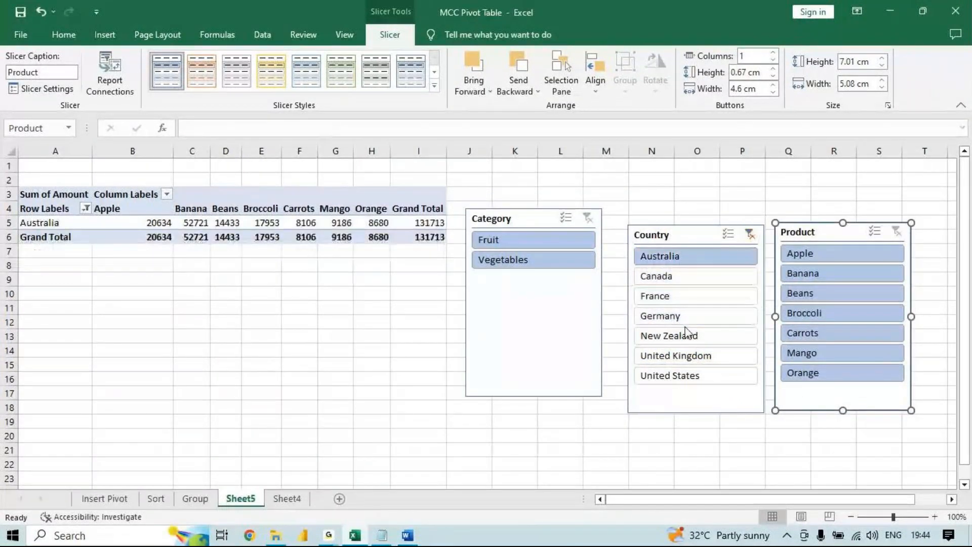
pyautogui.keyDown('ctrl'); pyautogui.click(729, 299); pyautogui.keyUp('ctrl')
pyautogui.keyDown('ctrl'); pyautogui.click(719, 336); pyautogui.keyUp('ctrl')
pyautogui.keyDown('ctrl'); pyautogui.click(714, 377); pyautogui.keyUp('ctrl')
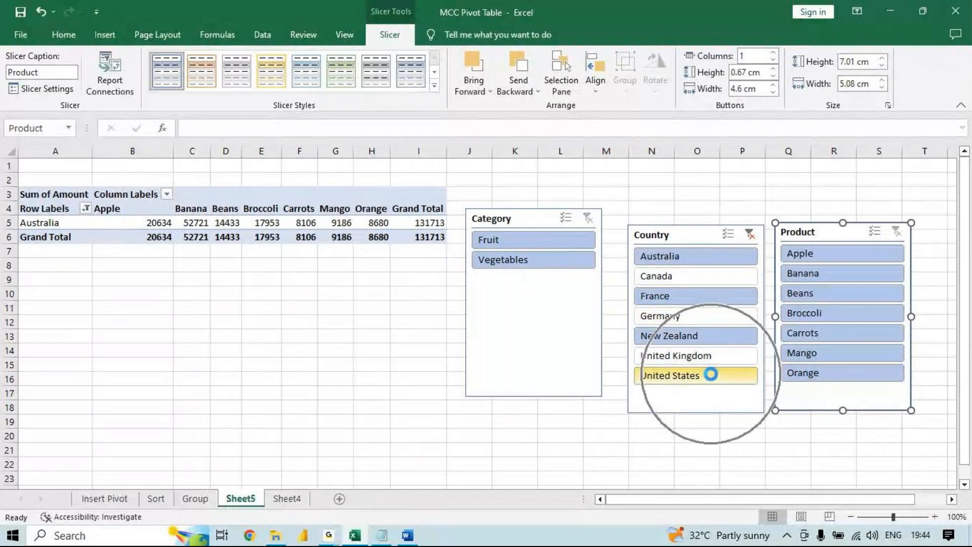
pyautogui.click(732, 319)
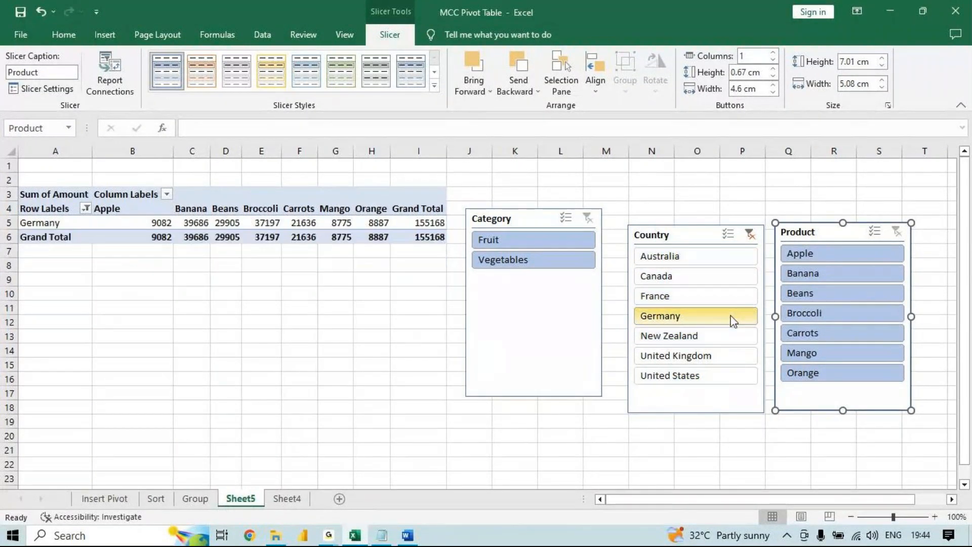
pyautogui.keyDown('ctrl'); pyautogui.click(731, 291); pyautogui.keyUp('ctrl')
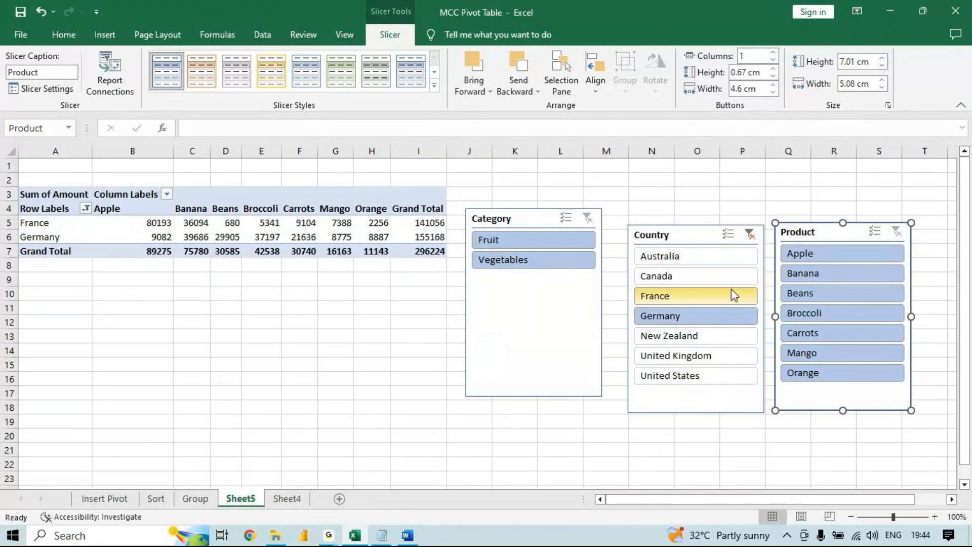
# - Filter the pivot table with the Product slicer by Broccoli, Banana, Beans and Carrots
pyautogui.click(833, 309)
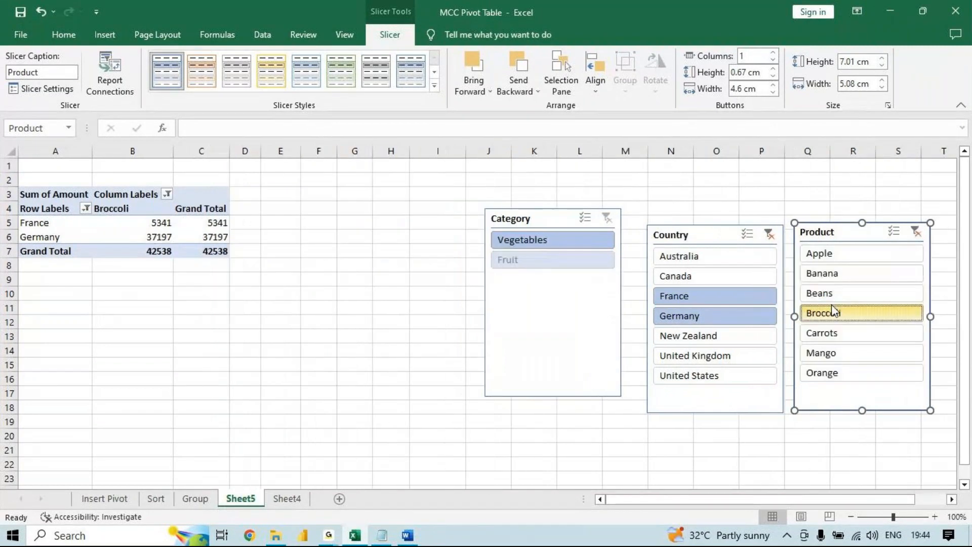
pyautogui.click(843, 275)
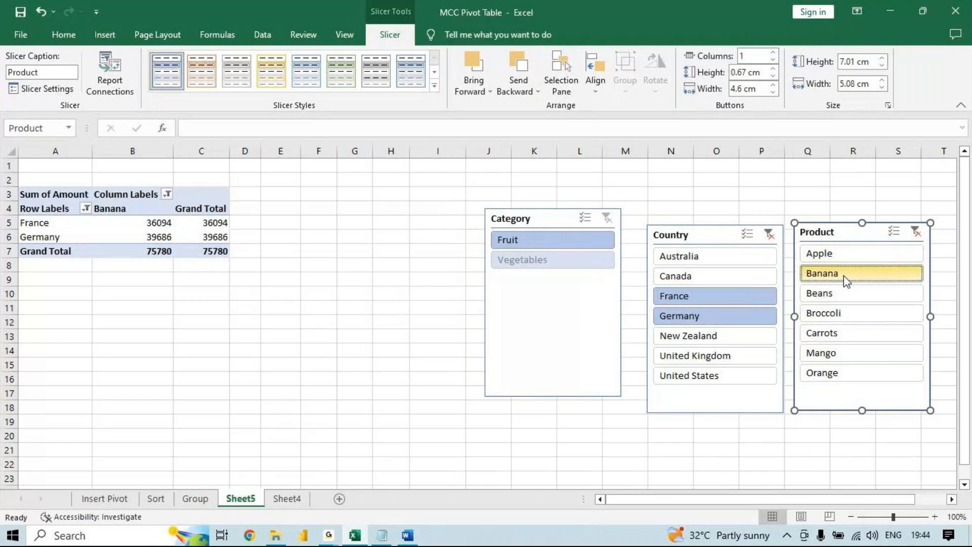
pyautogui.keyDown('ctrl'); pyautogui.click(844, 293); pyautogui.keyUp('ctrl')
pyautogui.keyDown('ctrl'); pyautogui.click(848, 334); pyautogui.keyUp('ctrl')
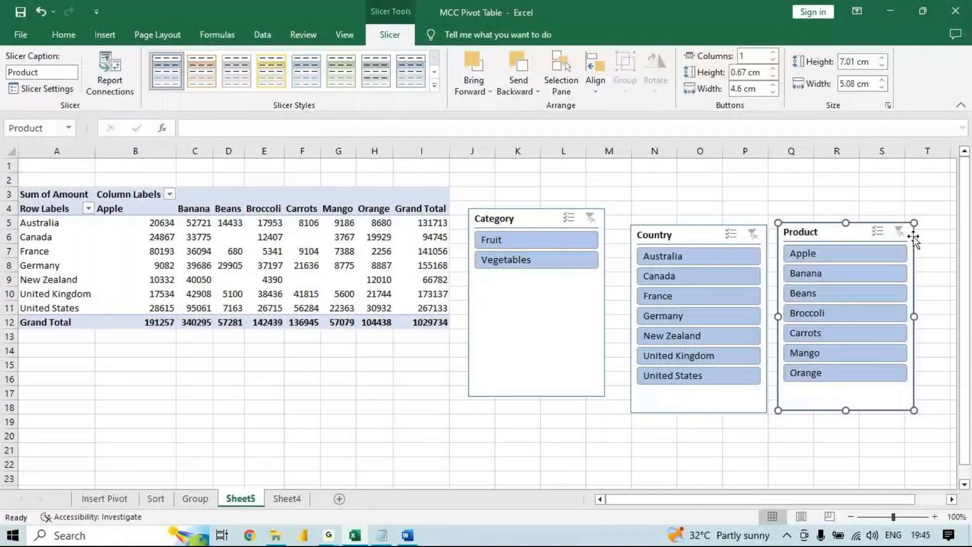
# - Insert a timeline for the Date field of the pivot table
pyautogui.click(328, 535)
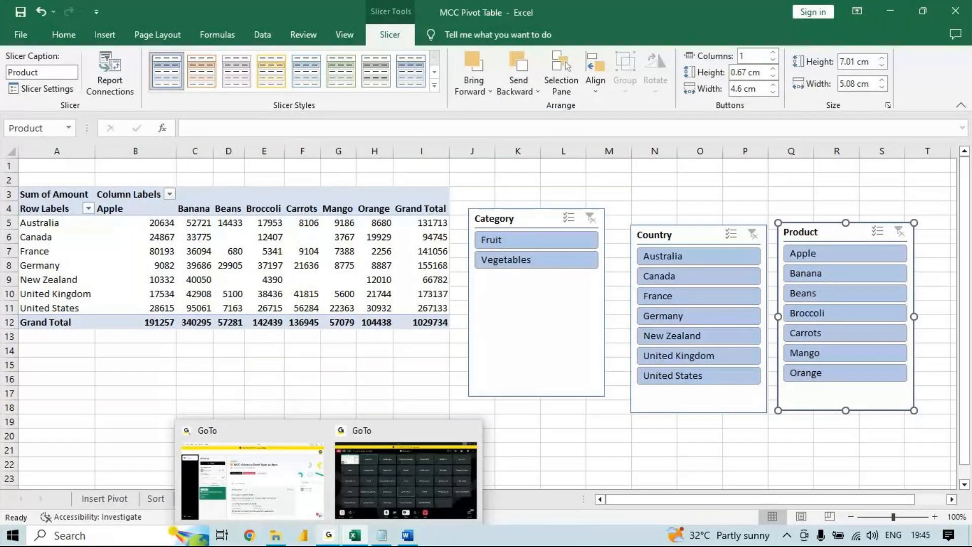
pyautogui.click(266, 261)
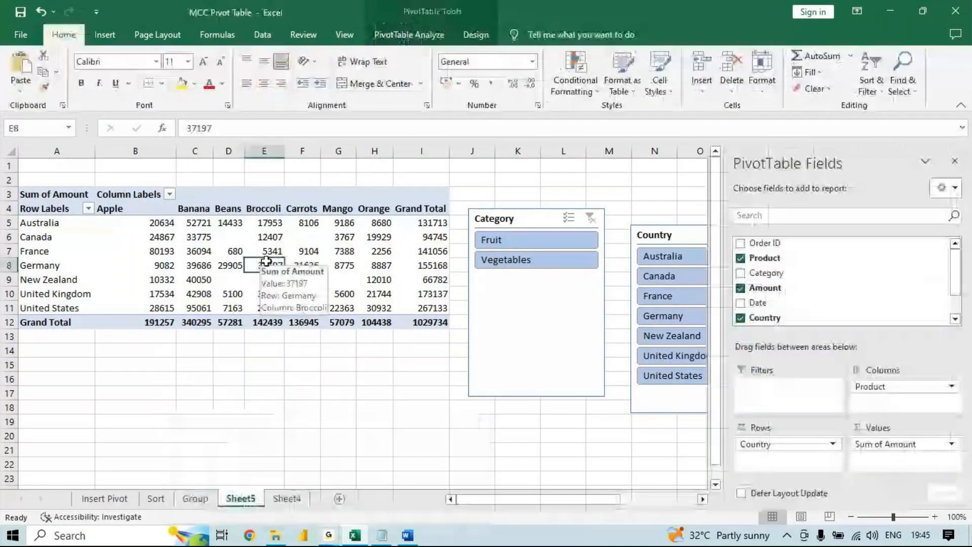
pyautogui.click(406, 37)
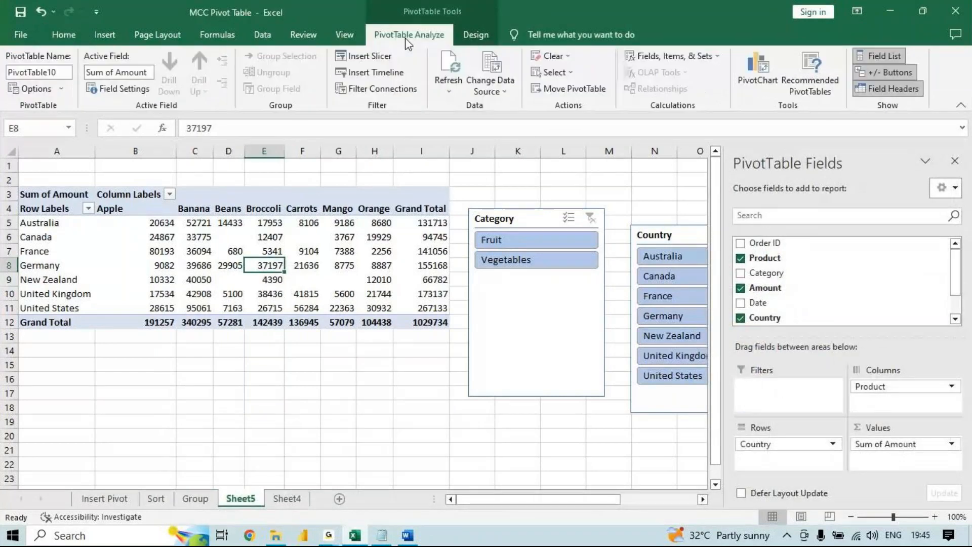
pyautogui.click(397, 76)
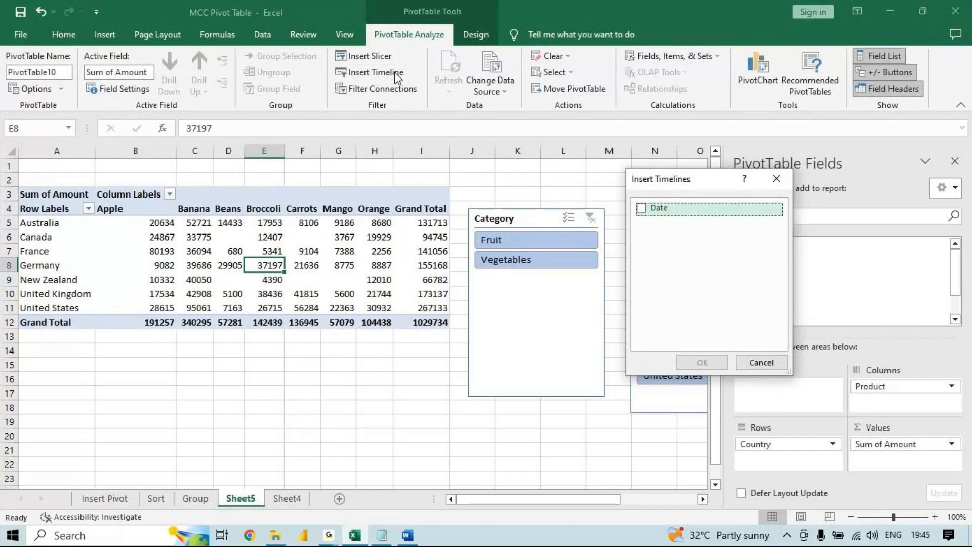
pyautogui.click(641, 208)
pyautogui.click(701, 362)
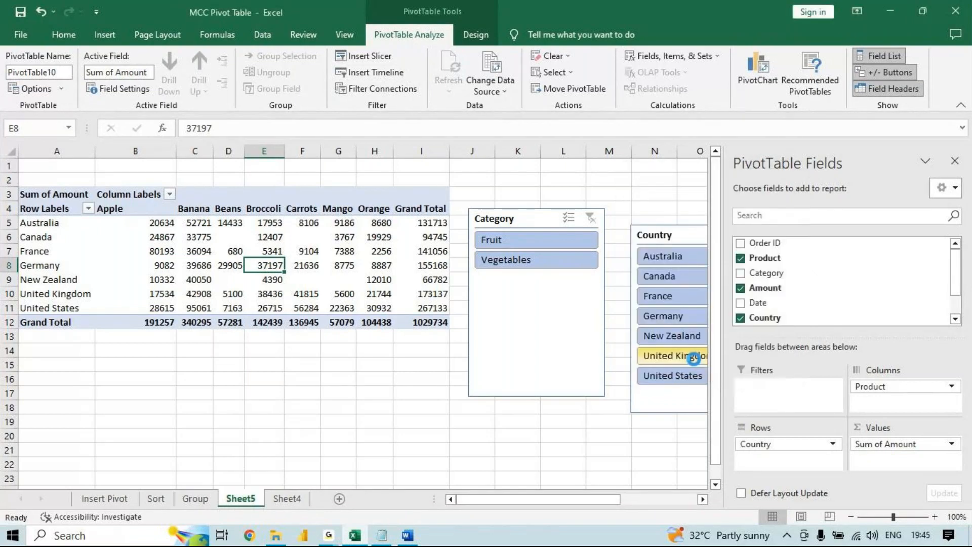
# - Move the Category slicer past the Product slicer and place the Date timeline directly below the pivot table
pyautogui.moveTo(551, 222); pyautogui.dragTo(885, 207)
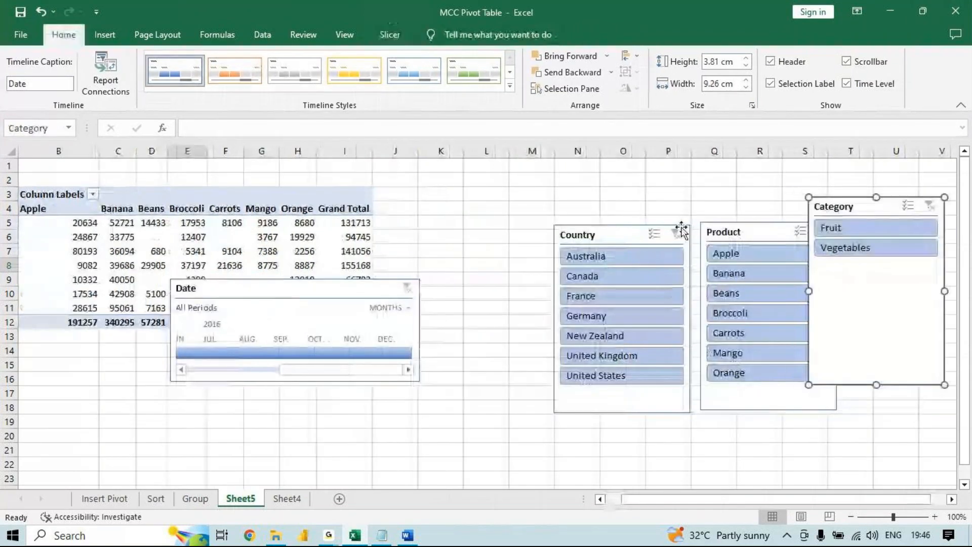
pyautogui.moveTo(637, 501); pyautogui.dragTo(622, 501)
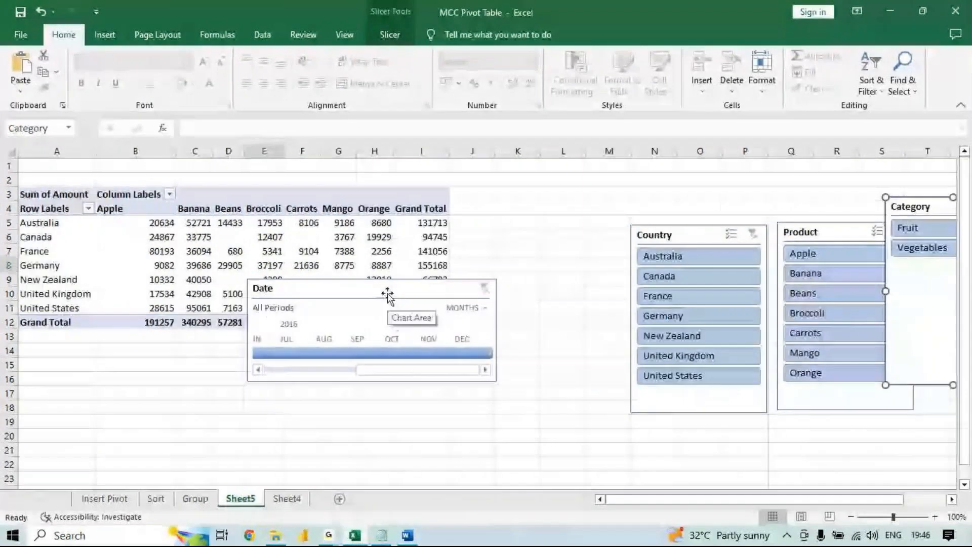
pyautogui.moveTo(385, 293); pyautogui.dragTo(310, 354)
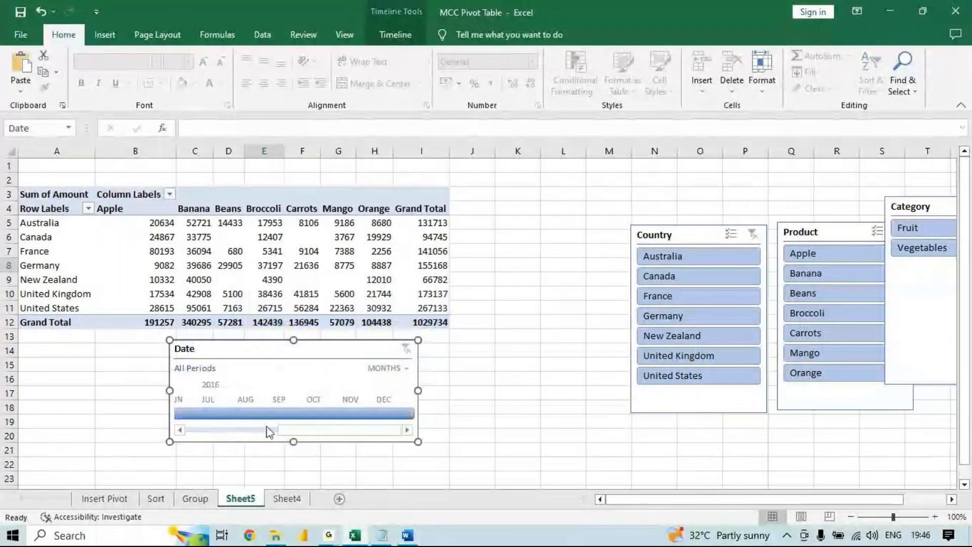
# - Filter the Date timeline by Feb 2016, Mar 2016 and the range Feb - Apr 2016, and clear the date filter
pyautogui.moveTo(278, 430); pyautogui.dragTo(182, 429)
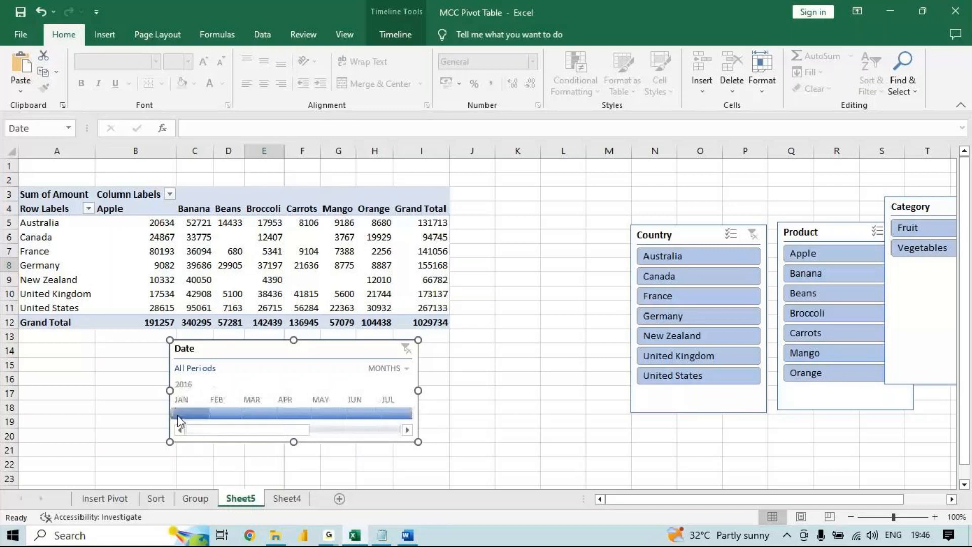
pyautogui.click(236, 415)
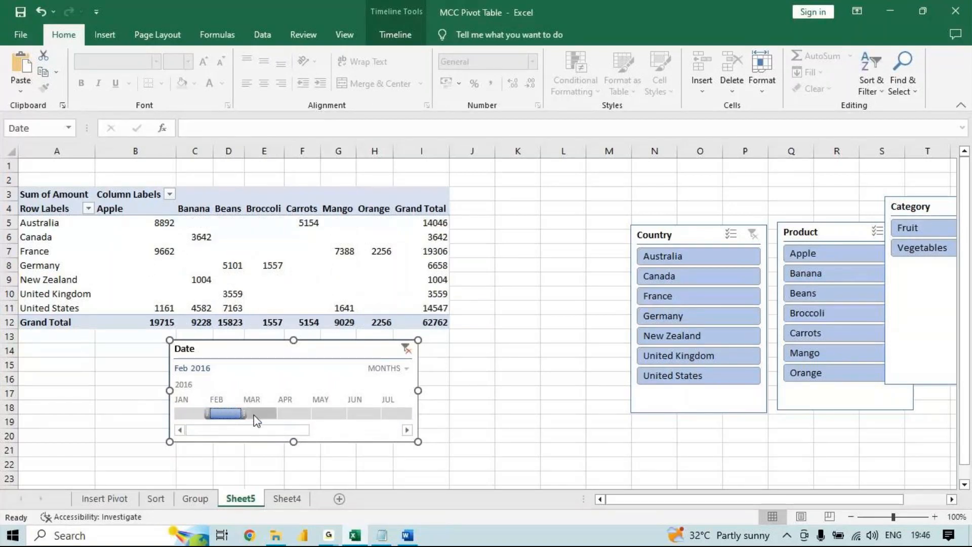
pyautogui.click(253, 415)
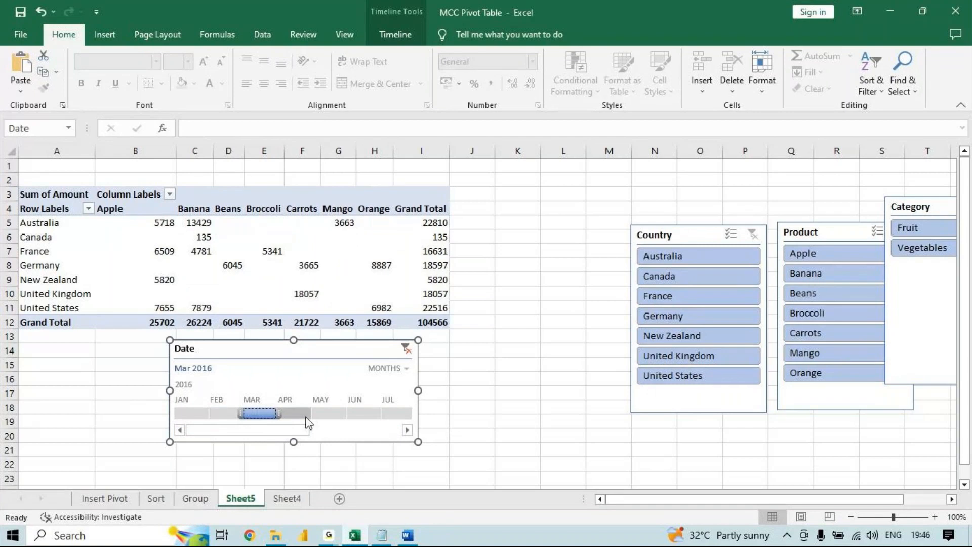
pyautogui.click(405, 349)
pyautogui.click(217, 414)
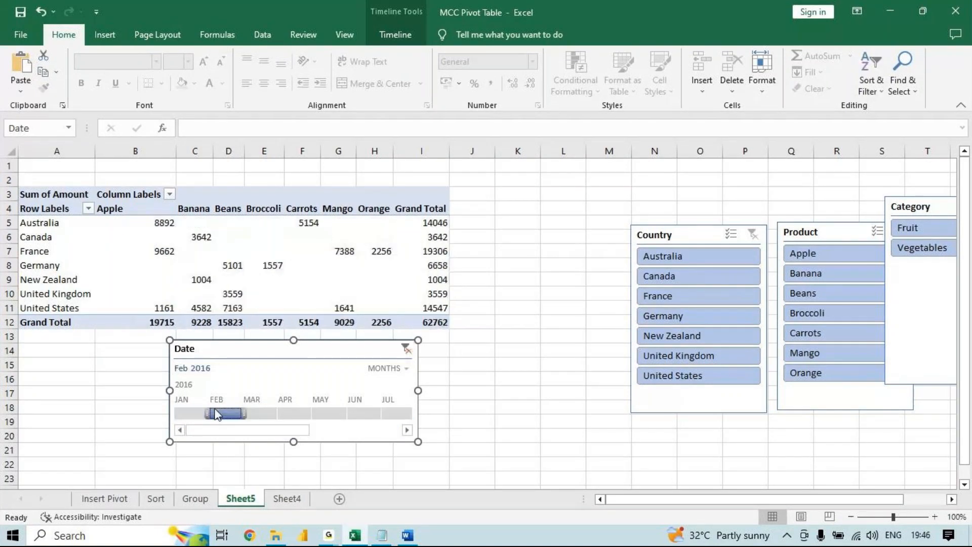
pyautogui.moveTo(243, 413); pyautogui.dragTo(311, 413)
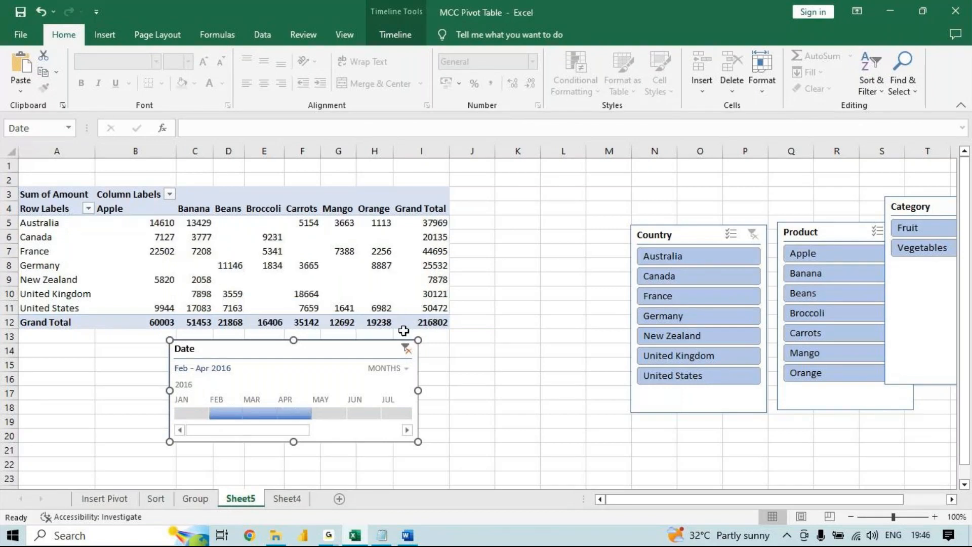
pyautogui.click(405, 348)
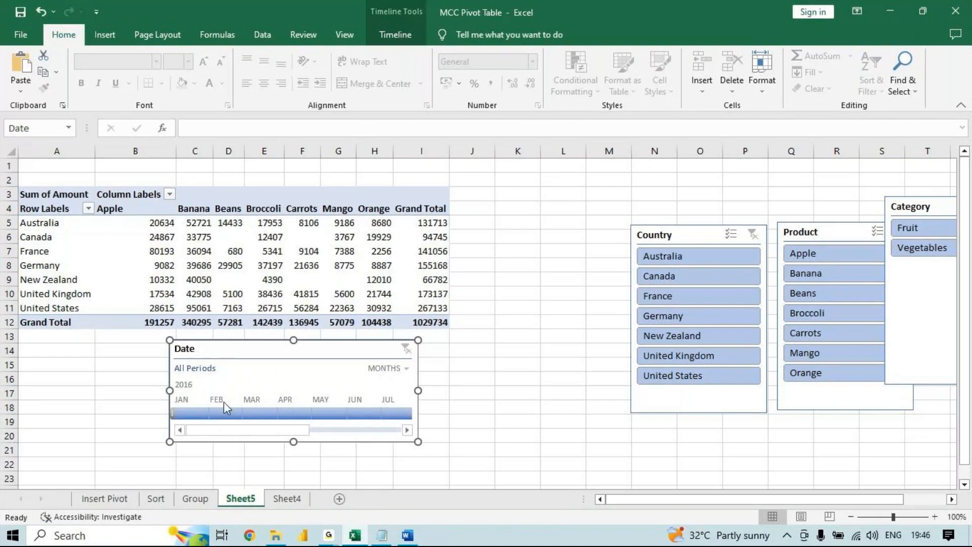
# - Switch the Date timeline to quarters, filter the pivot table by Q4 2016 and clear the date filter
pyautogui.click(403, 373)
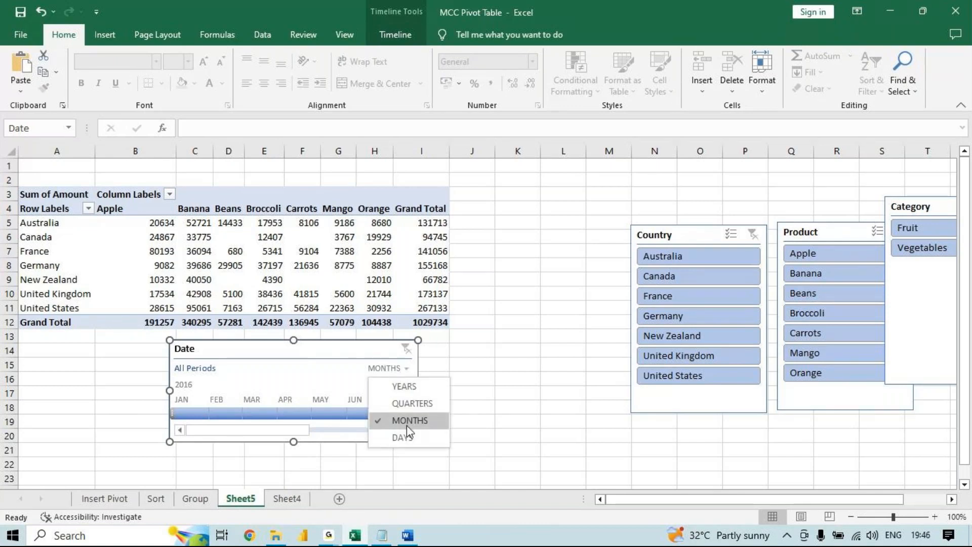
pyautogui.click(412, 403)
pyautogui.click(185, 413)
pyautogui.moveTo(186, 420); pyautogui.dragTo(259, 418)
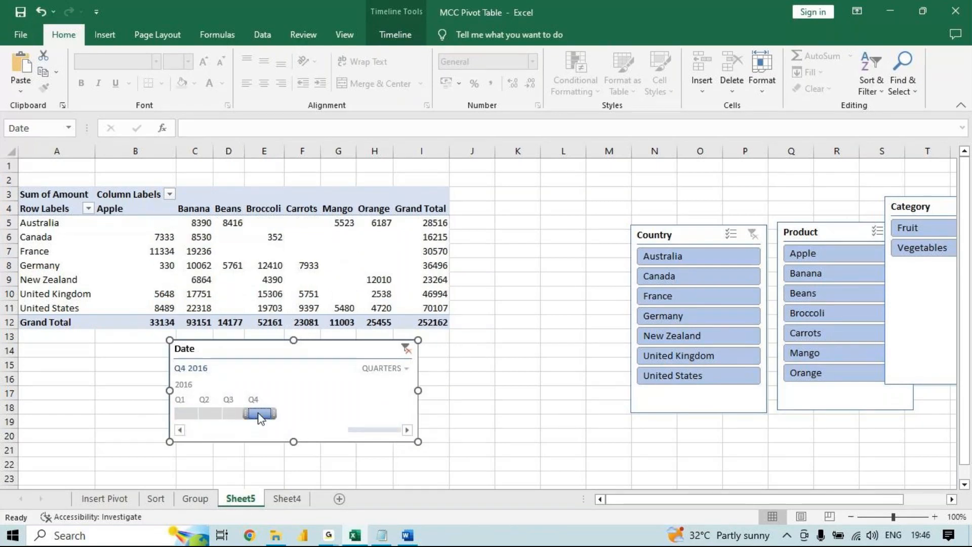
pyautogui.click(405, 348)
# - Try the years and months time levels of the Date timeline and set it to days
pyautogui.click(400, 374)
pyautogui.click(400, 387)
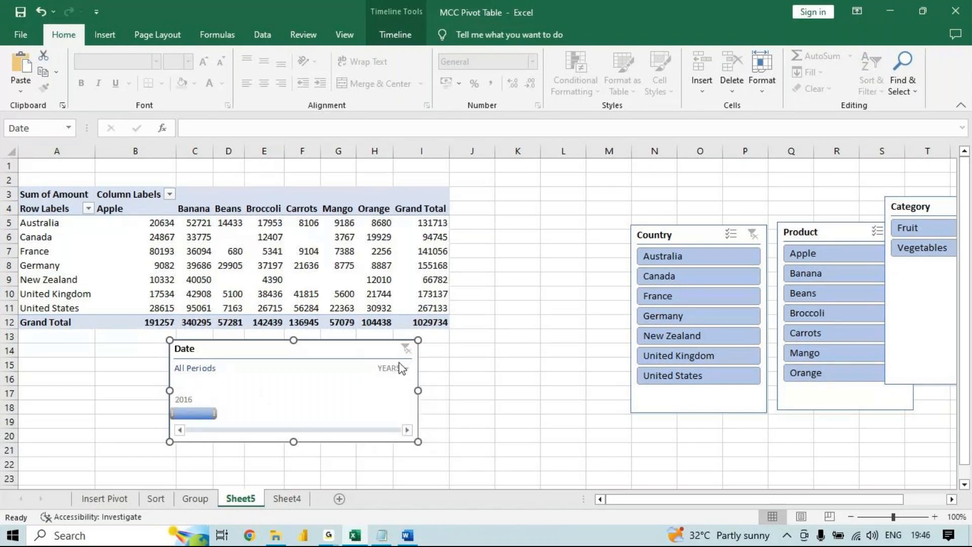
pyautogui.click(394, 368)
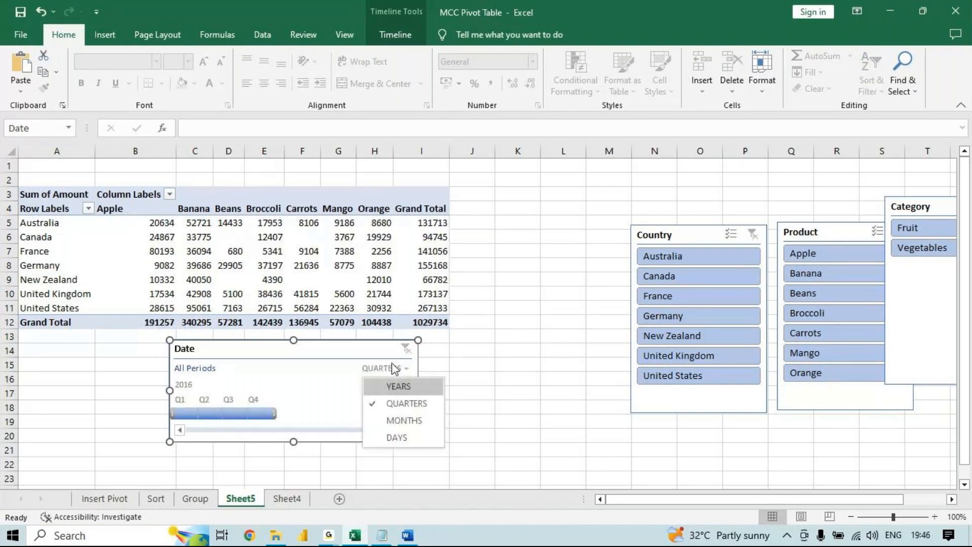
pyautogui.click(404, 420)
pyautogui.click(394, 369)
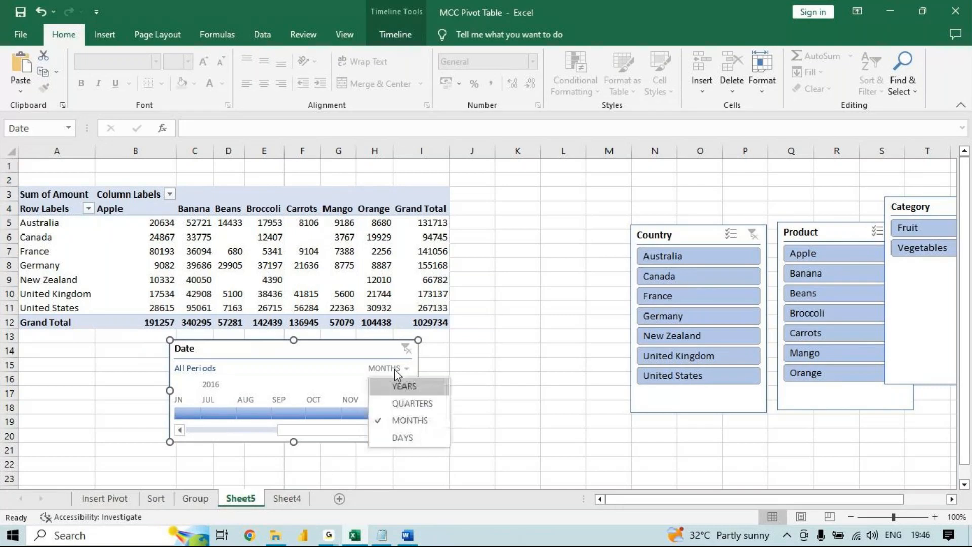
pyautogui.click(400, 436)
# - Filter the Date timeline by Sep 19, 2016, extend the range to Sep 19 - 22 2016, and clear the date filter
pyautogui.click(301, 414)
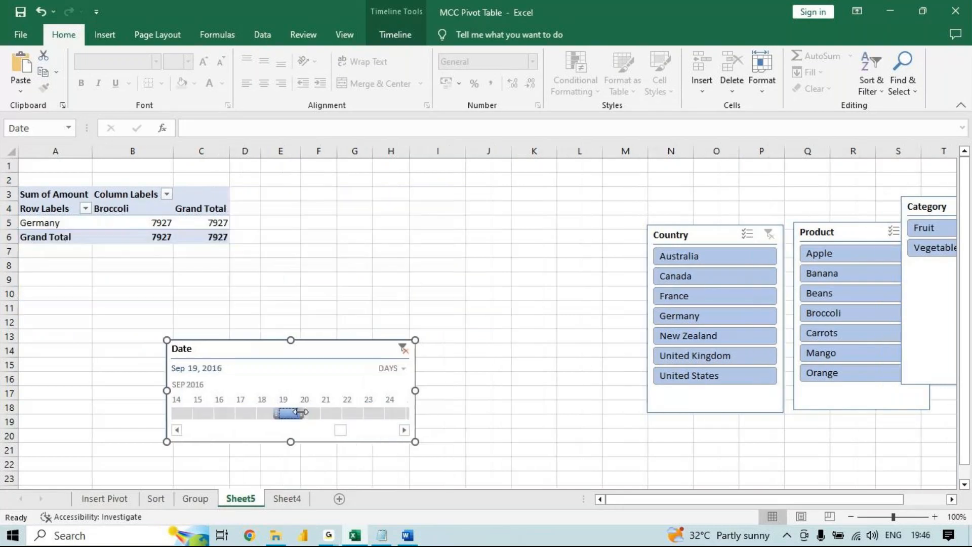
pyautogui.moveTo(301, 414); pyautogui.dragTo(369, 425)
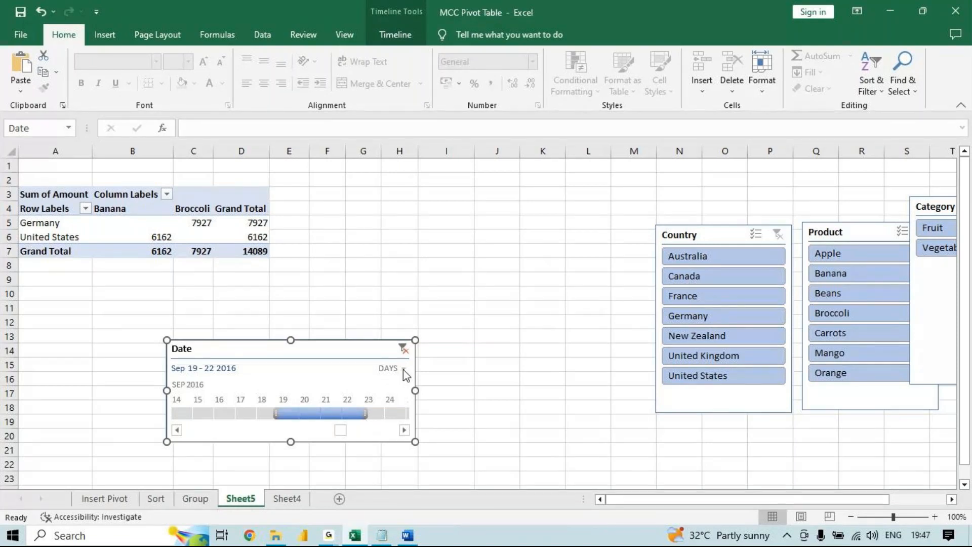
pyautogui.click(403, 348)
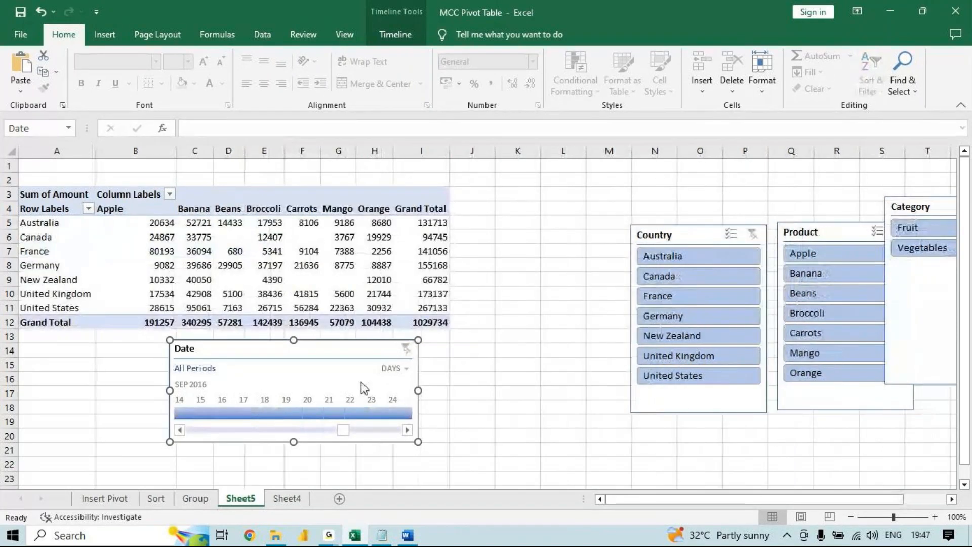
# - Move the Date timeline up beside the Country slicer, around columns H to M in rows 2 to 8
pyautogui.moveTo(373, 356); pyautogui.dragTo(579, 188)
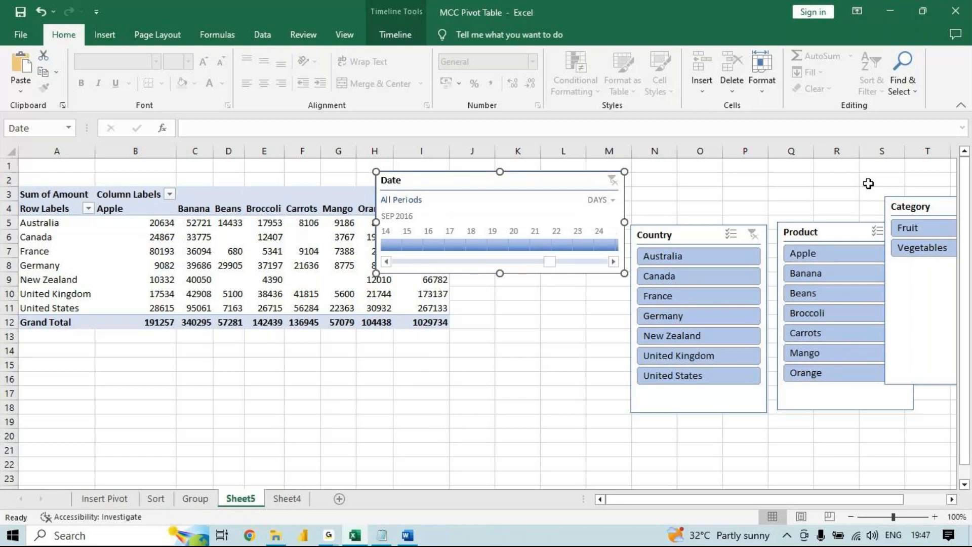
pyautogui.moveTo(330, 535)
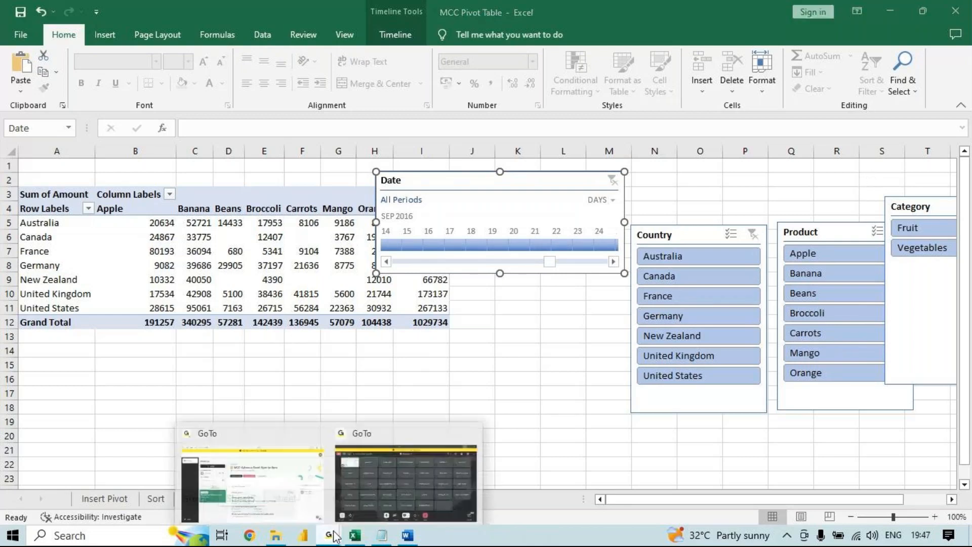